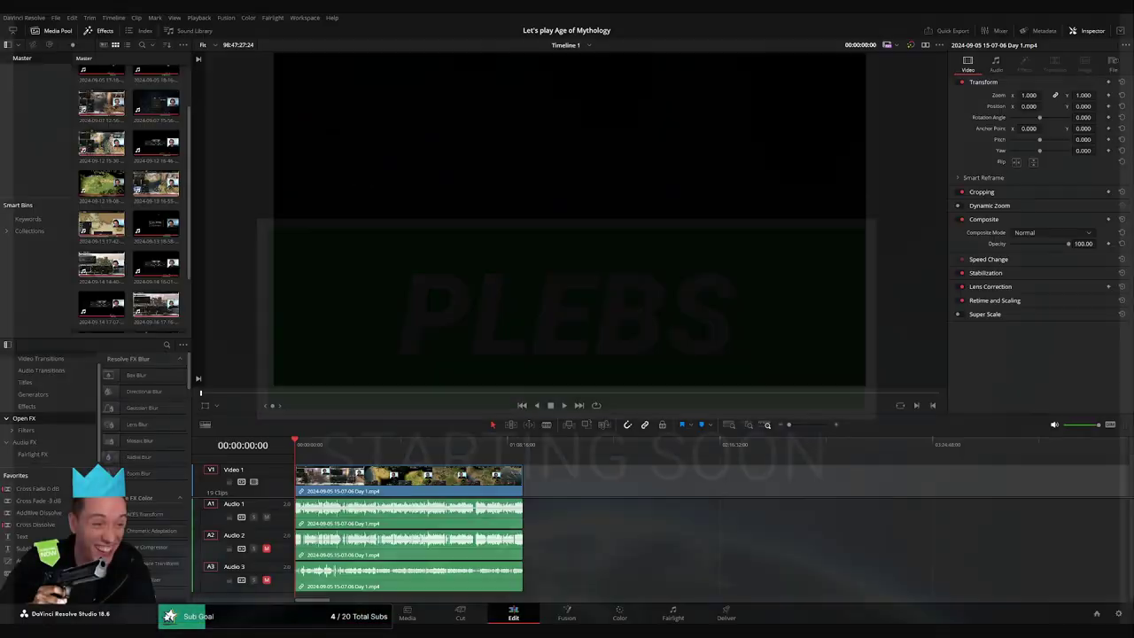
Step: Play Timeline 1's Day 1 recording from the beginning
key(space)
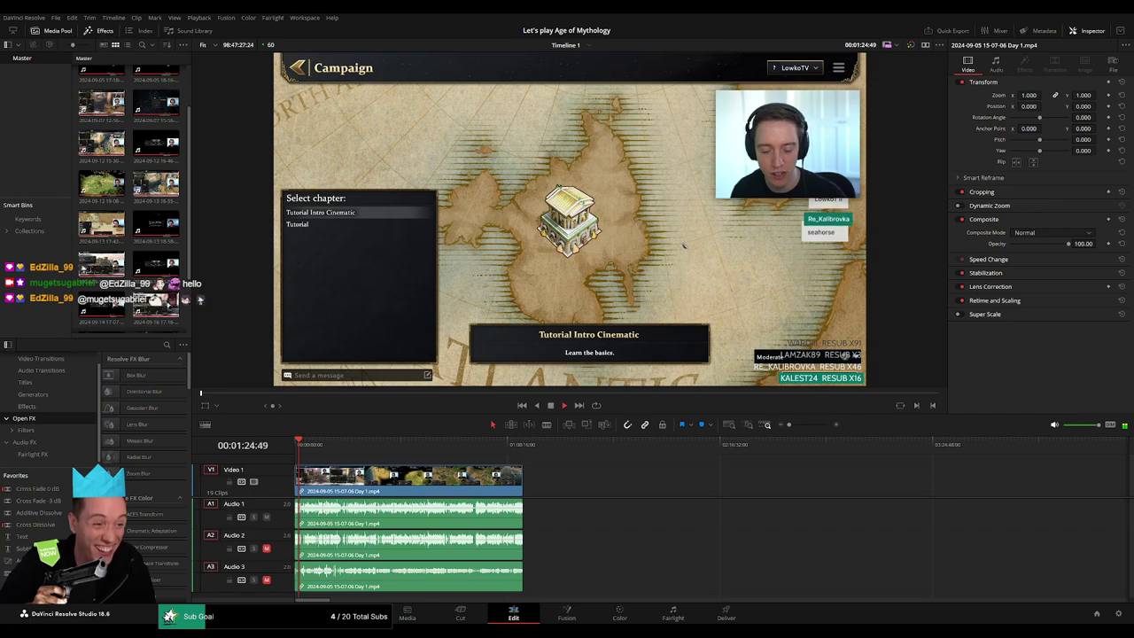
Step: Scrub the playhead to about 00:48, the Scratching the Surface mission, and resume playback
drag(789, 424, 803, 425)
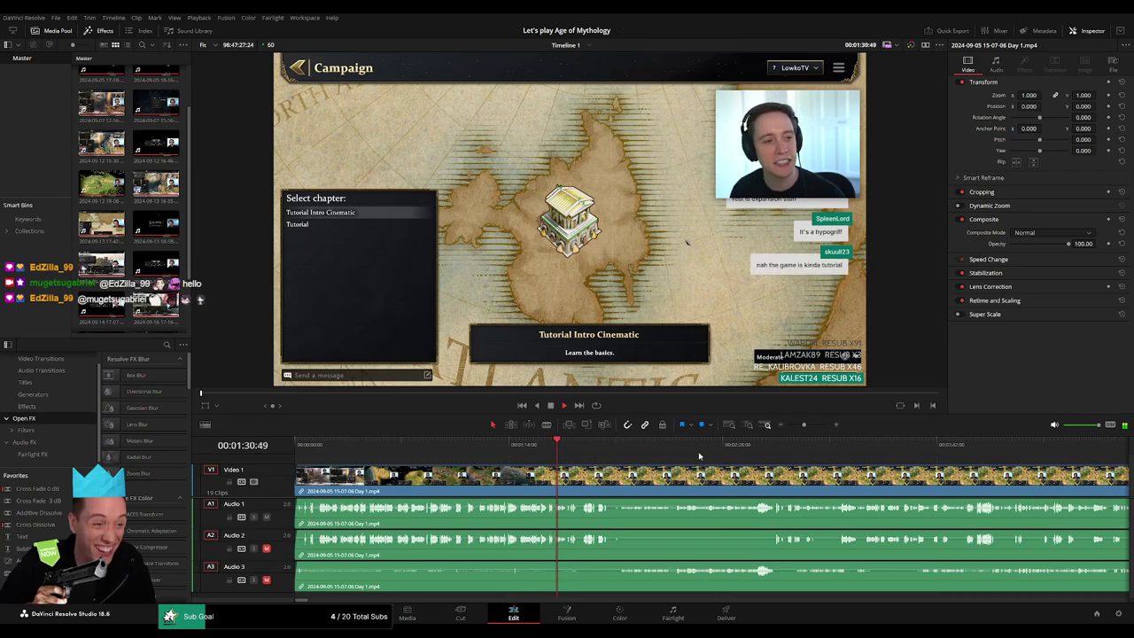
click(820, 426)
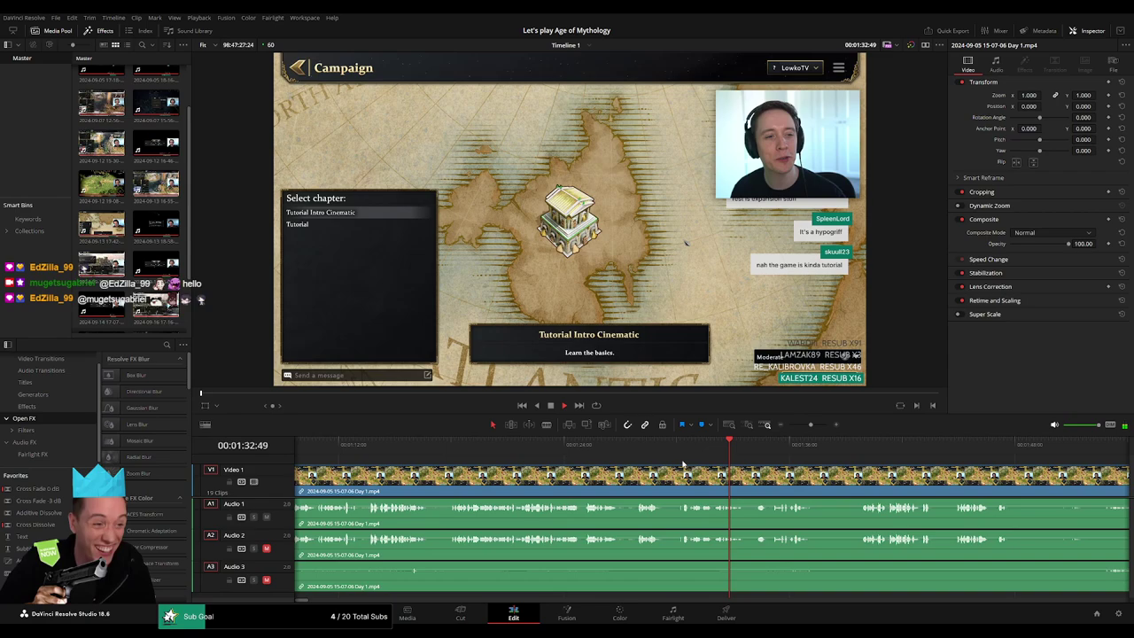
scroll(620, 470, right, 5)
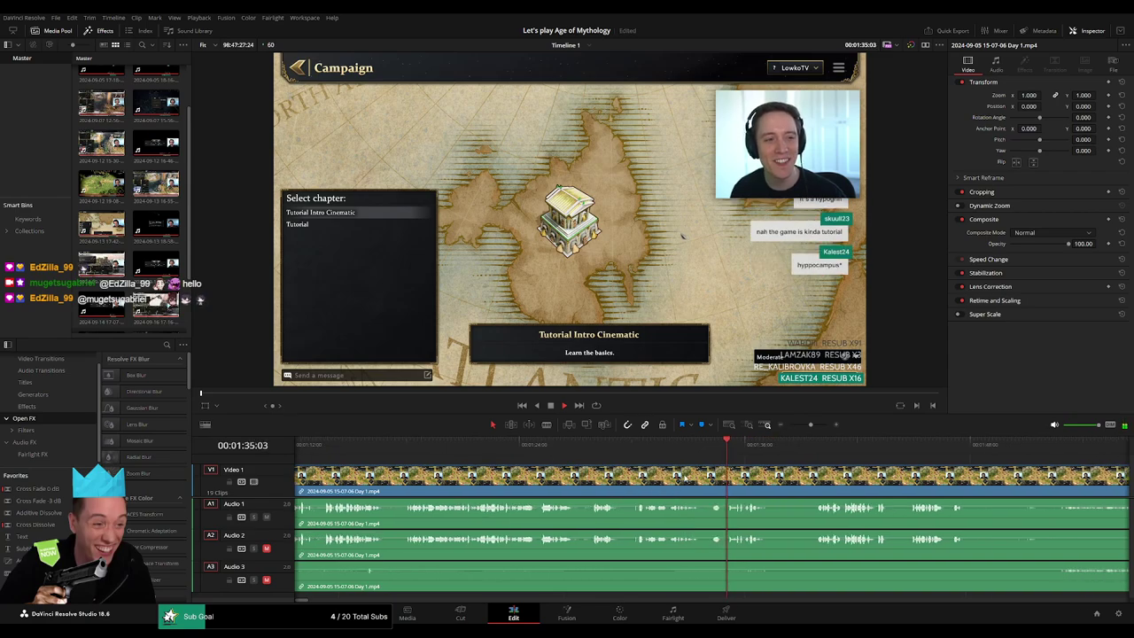
click(620, 448)
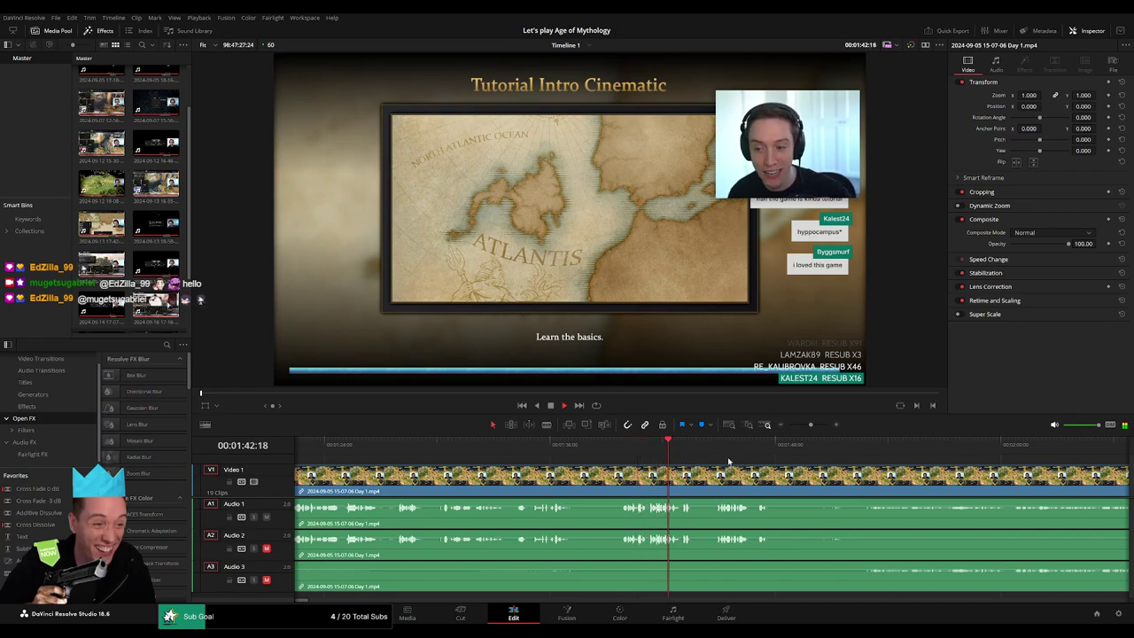
scroll(543, 452, right, 5)
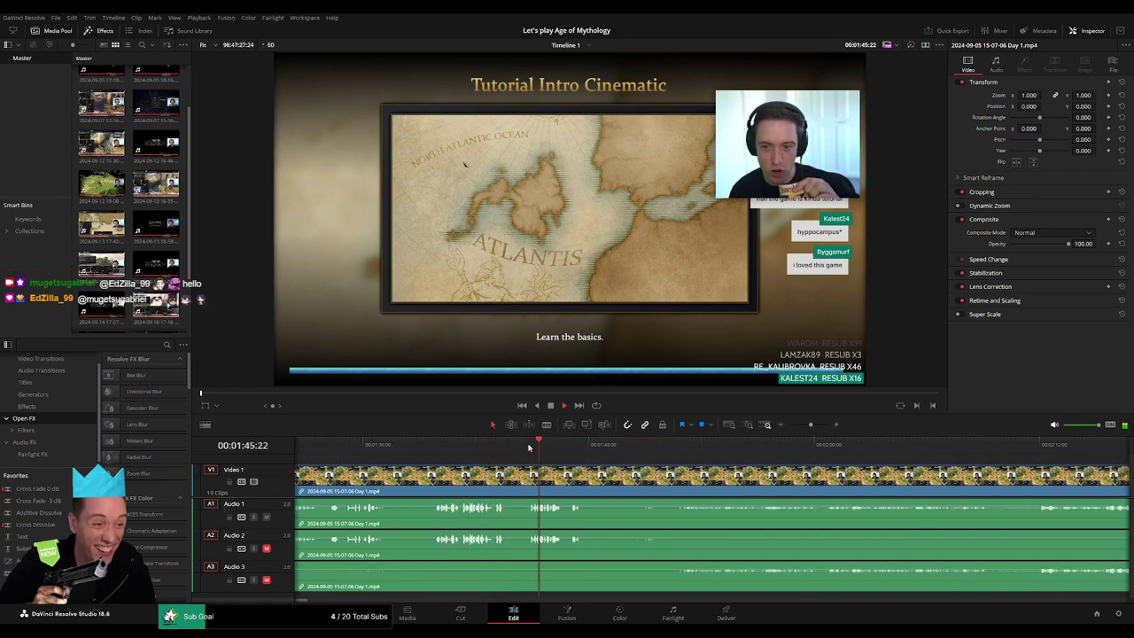
drag(809, 425, 788, 424)
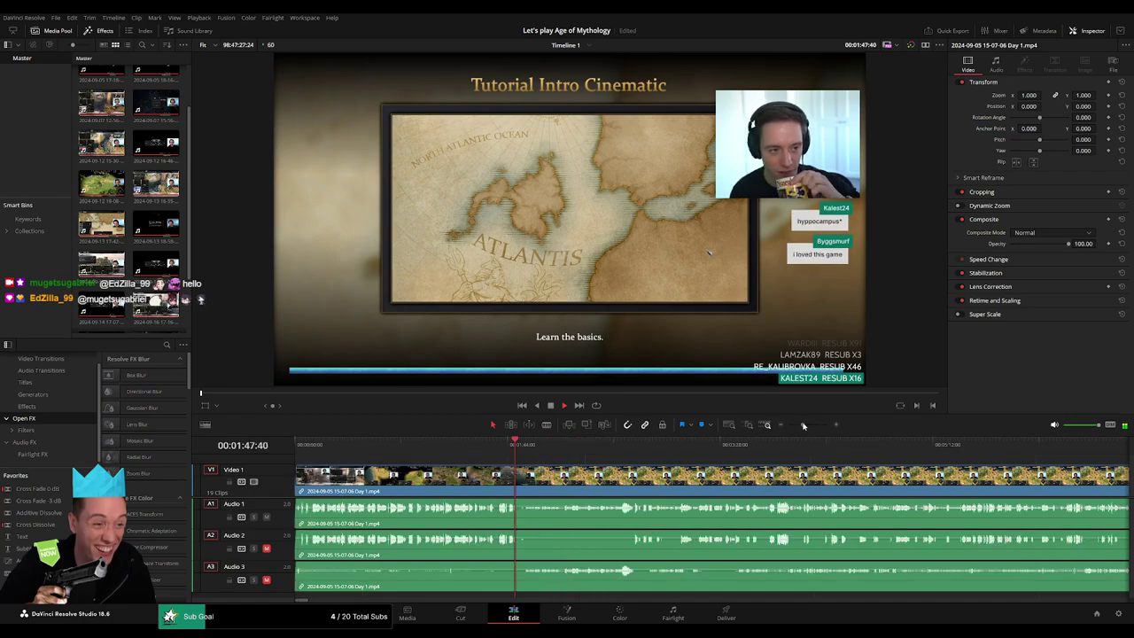
click(323, 444)
drag(323, 447, 445, 453)
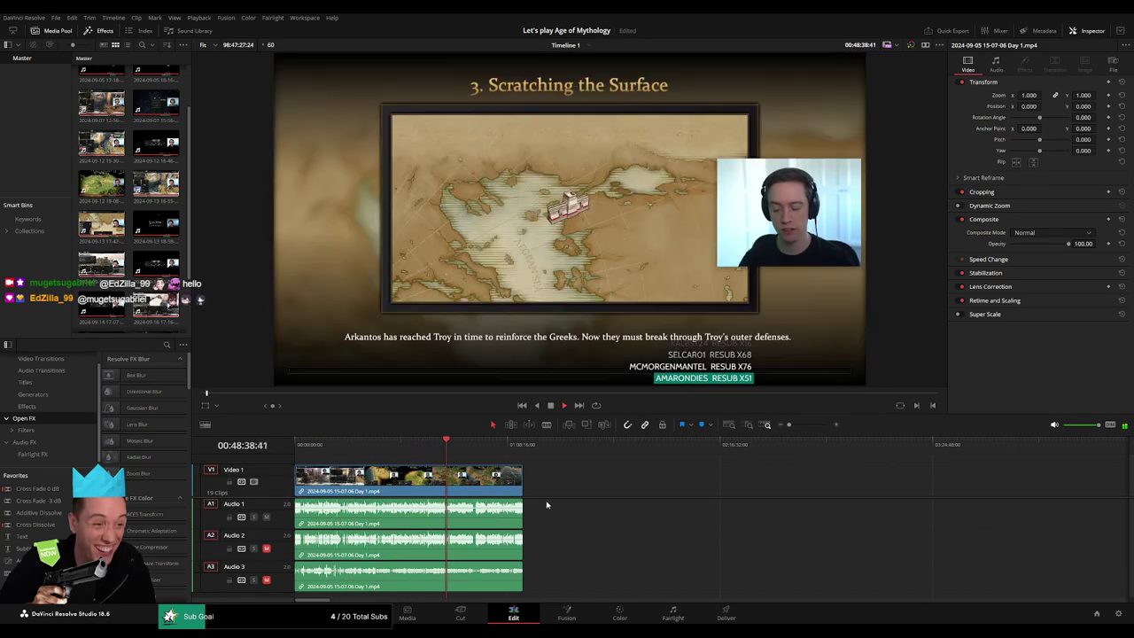
key(space)
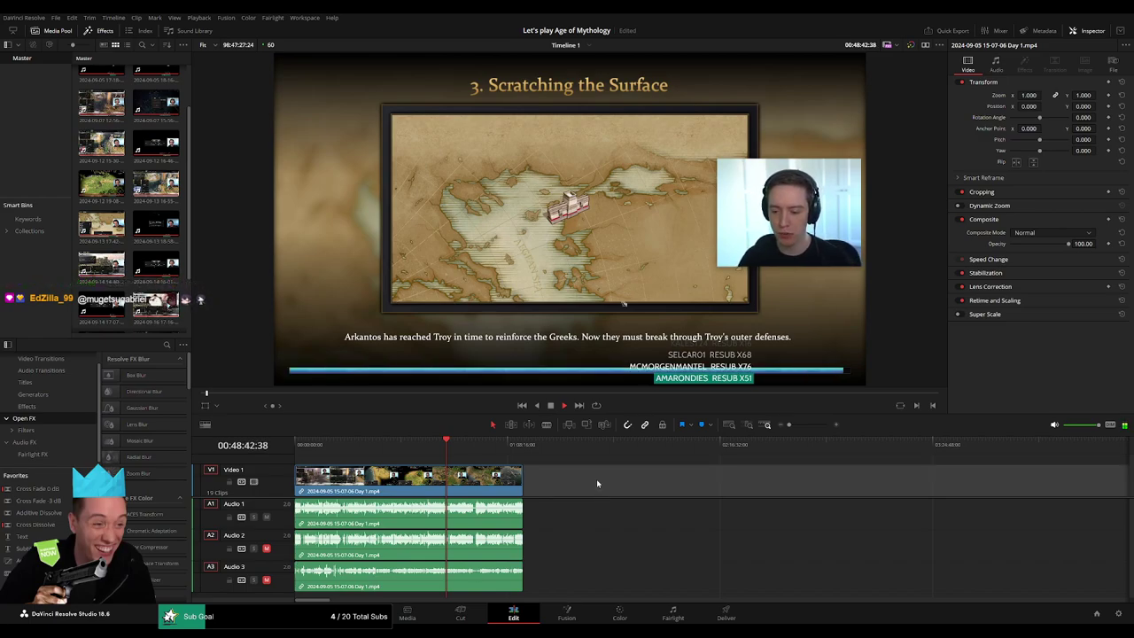
Step: Zoom in and scrub from about 00:49:44 to 00:51:24, then play from there
drag(789, 424, 805, 424)
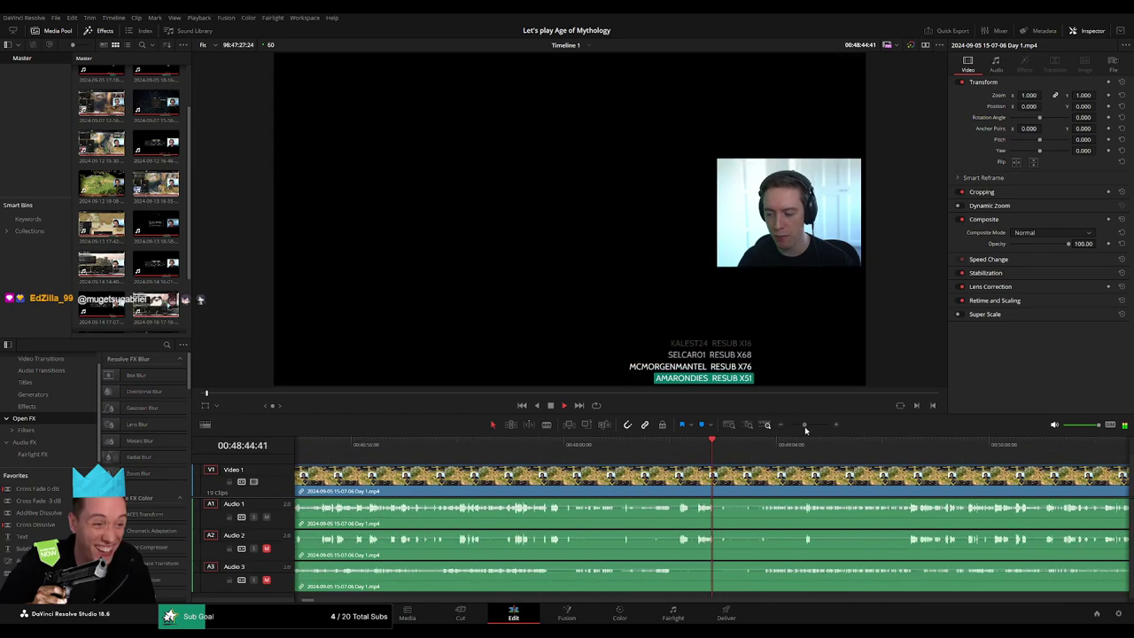
click(779, 442)
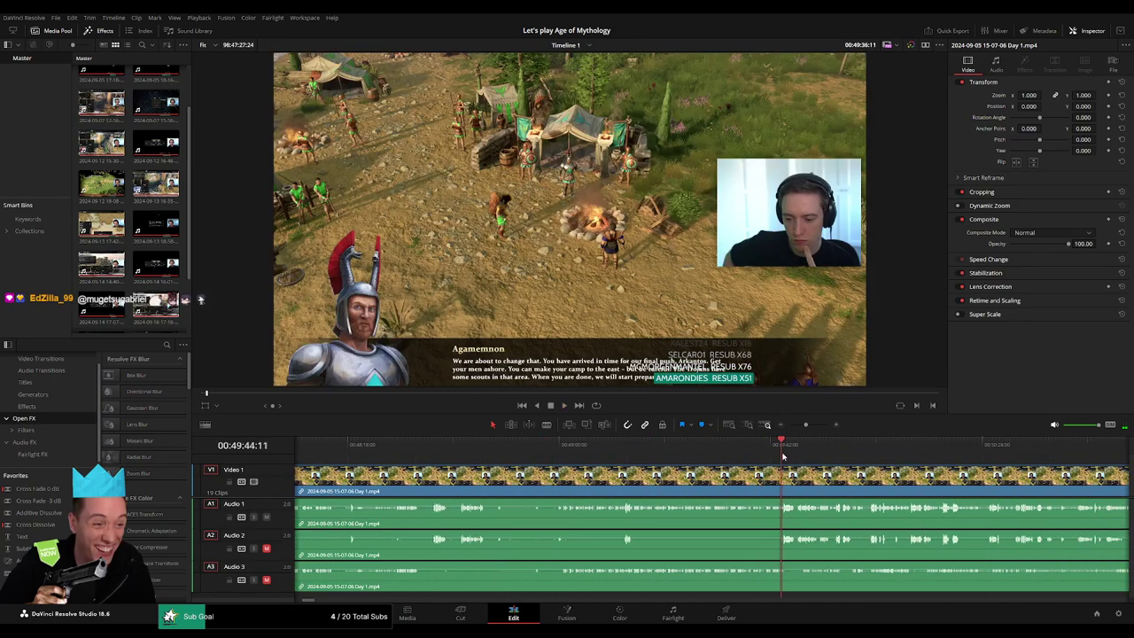
scroll(513, 481, right, 3)
scroll(518, 470, right, 3)
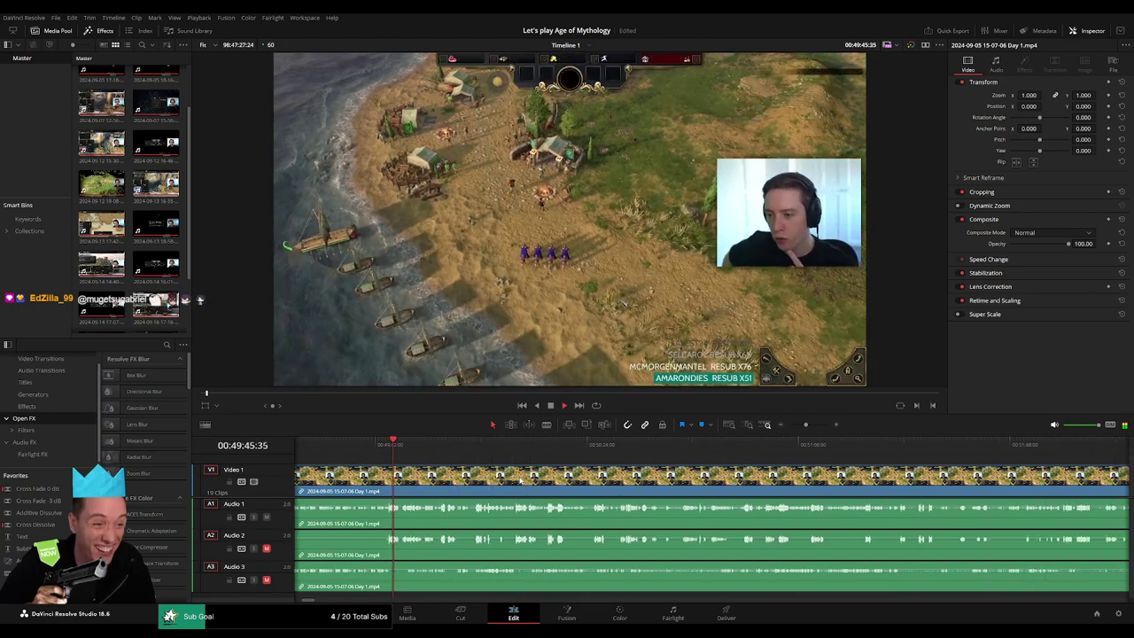
drag(641, 443, 890, 443)
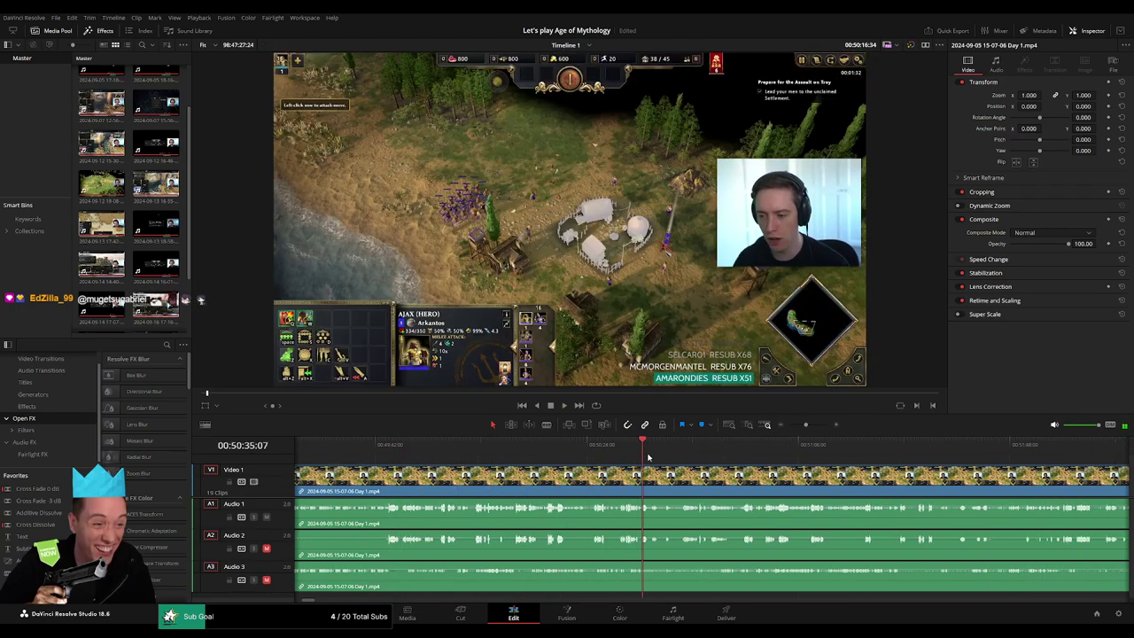
scroll(899, 496, right, 10)
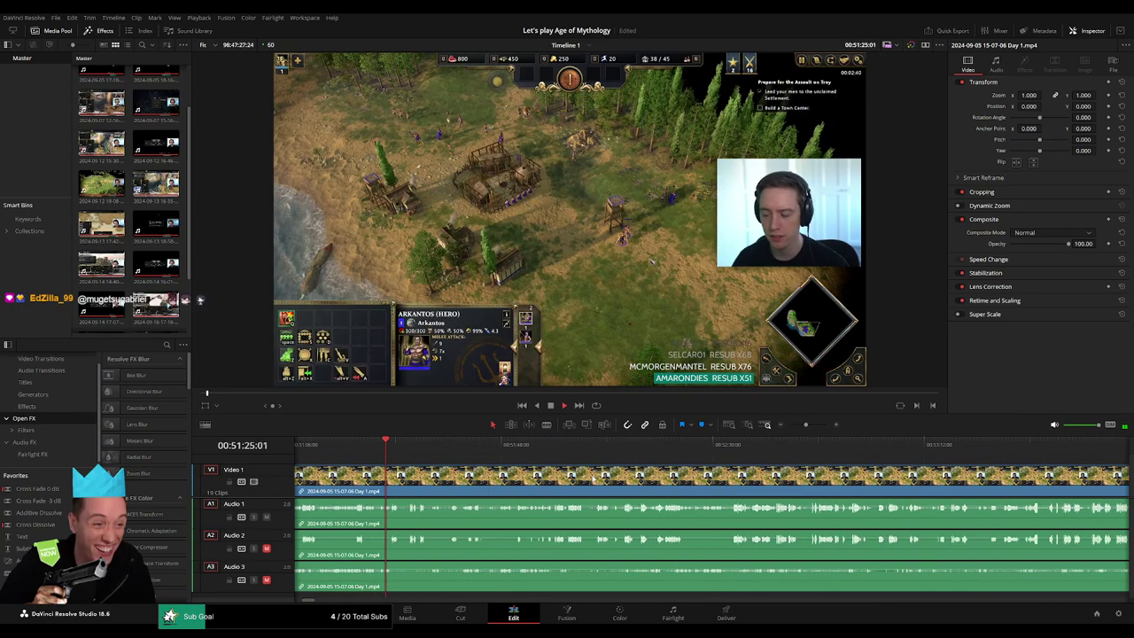
click(488, 445)
mouse_move(487, 452)
mouse_down()
mouse_move(517, 449)
mouse_move(432, 452)
mouse_up()
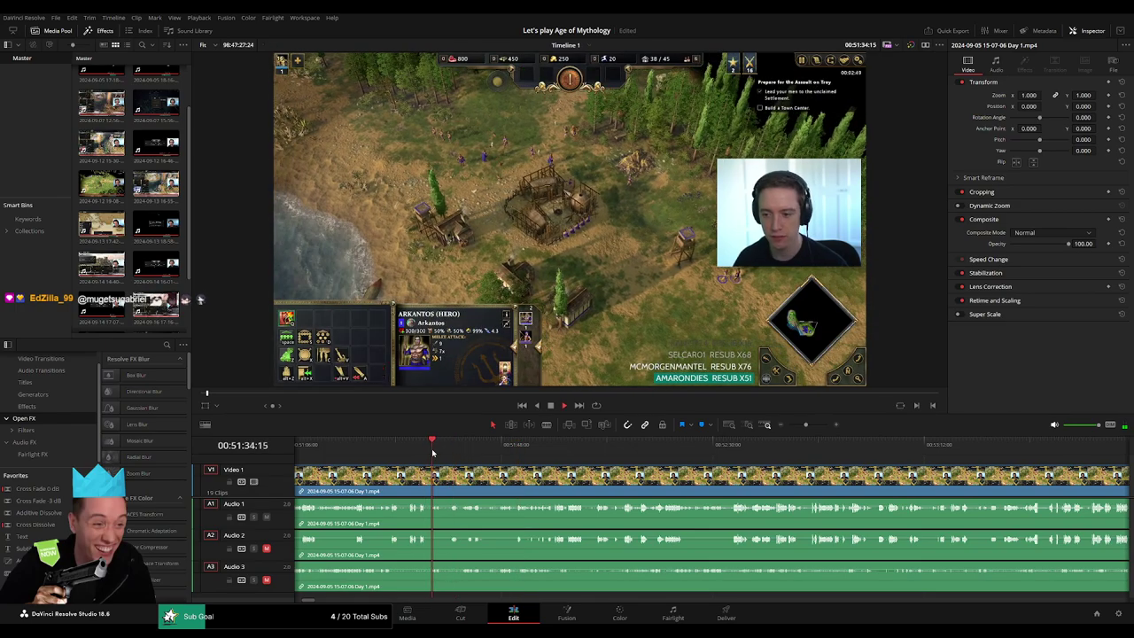
click(407, 454)
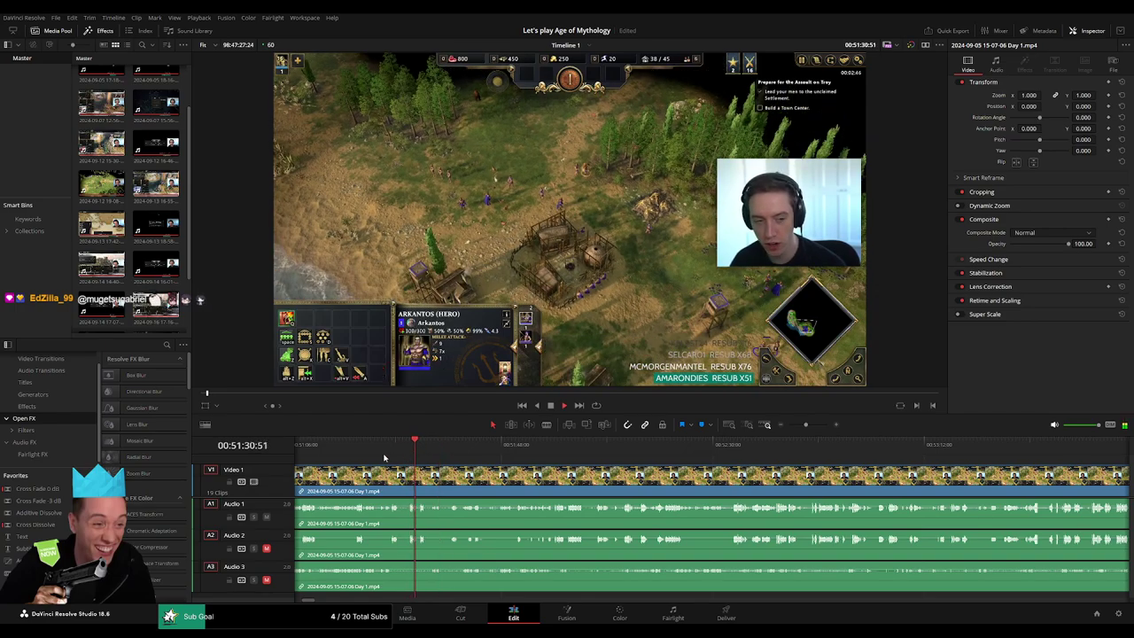
click(384, 456)
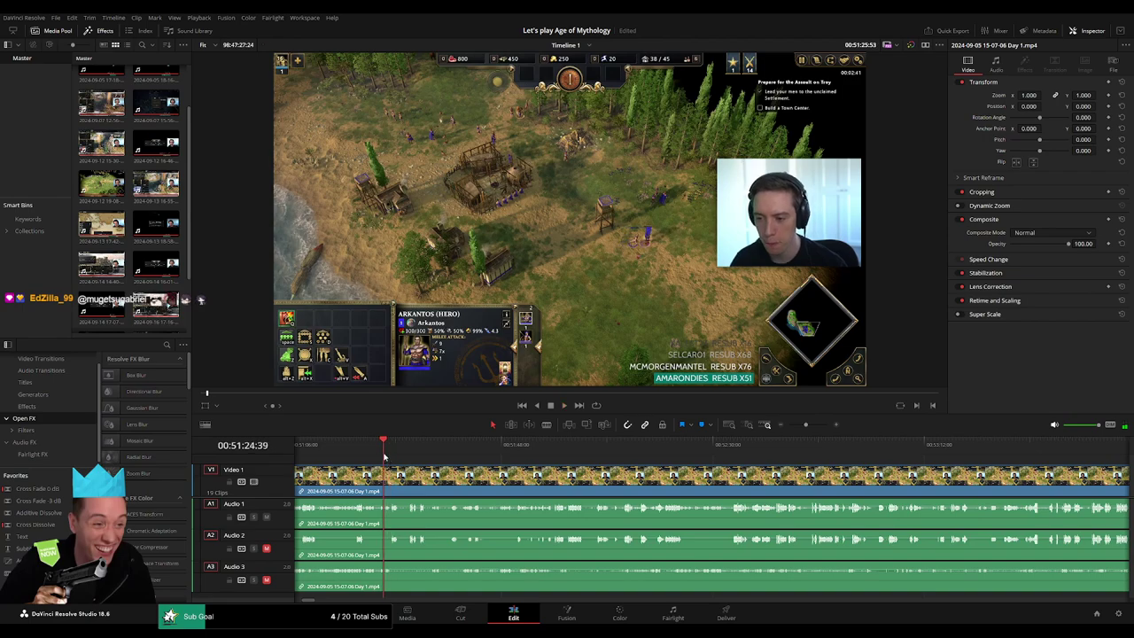
key(space)
Step: Replay from 00:51:24 and settle the playhead at about 00:52:06, after the Town Center is built
click(383, 455)
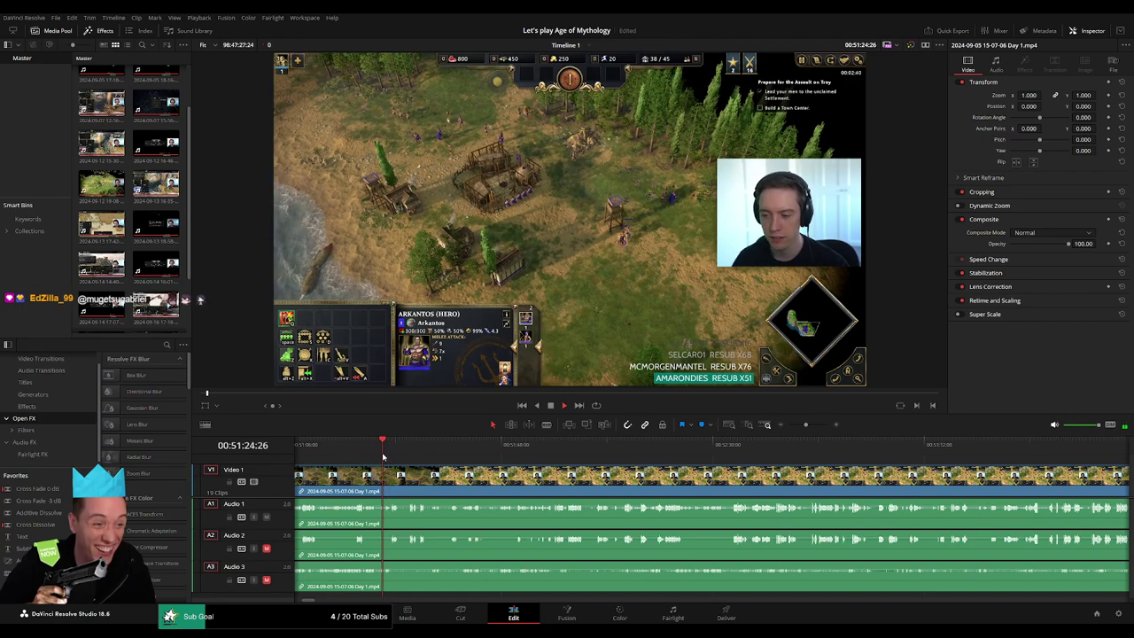
click(384, 455)
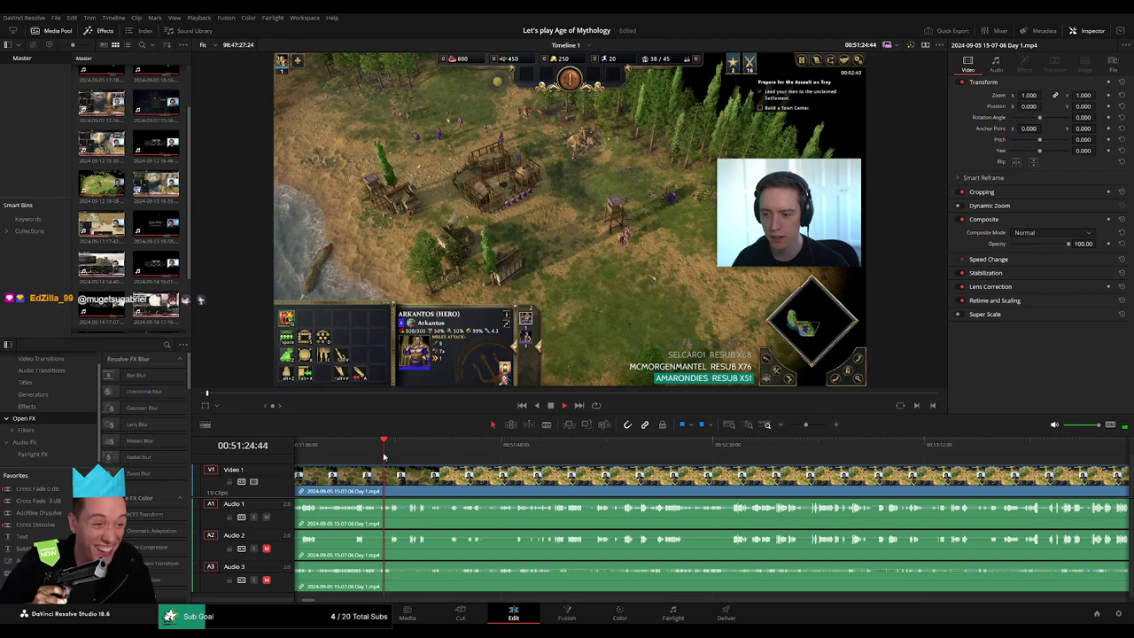
click(447, 456)
click(518, 453)
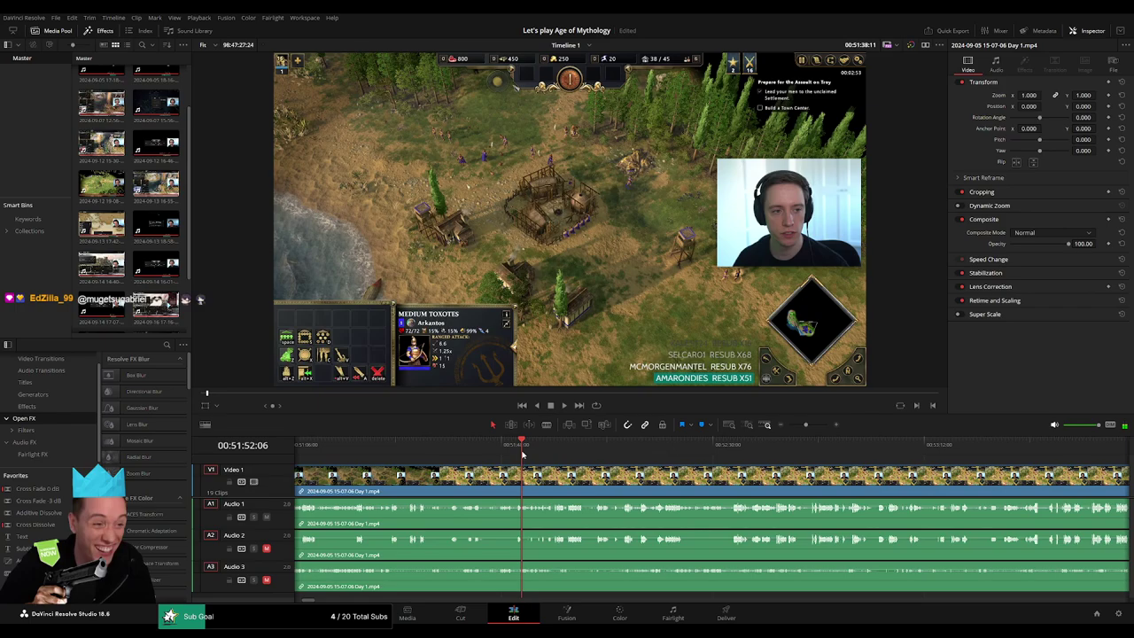
click(596, 454)
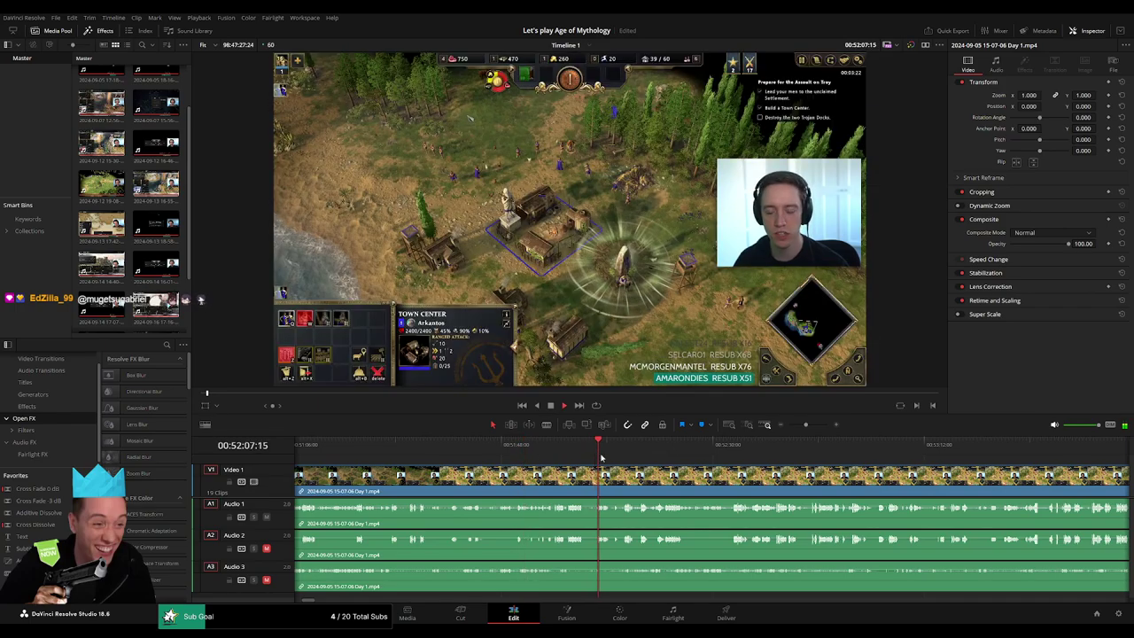
scroll(595, 453, up, 2)
click(621, 448)
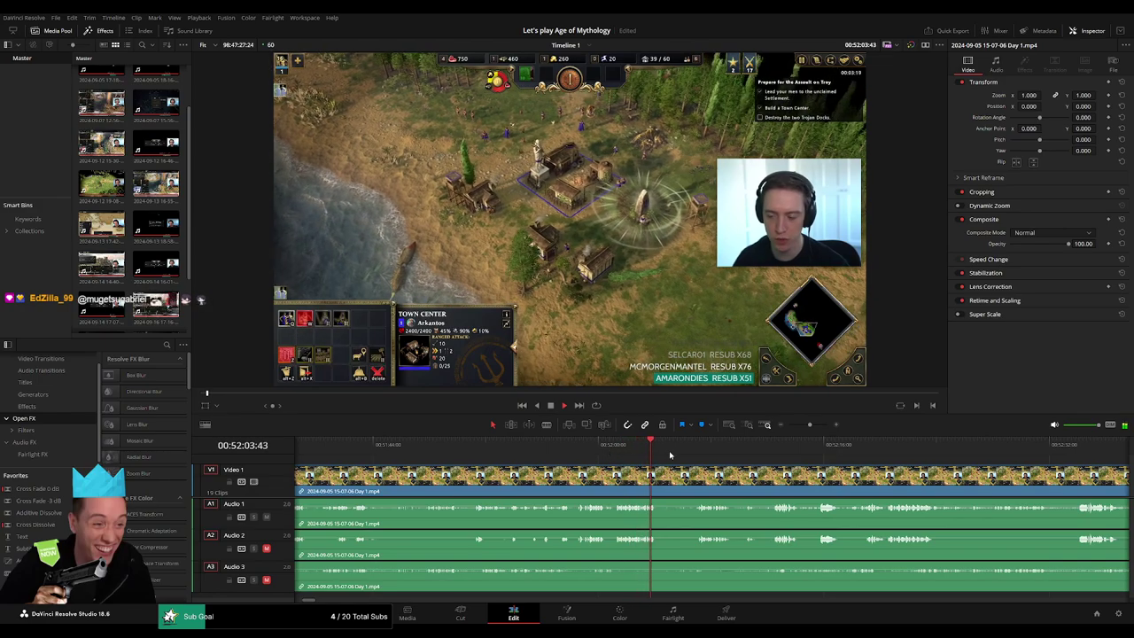
click(697, 450)
click(696, 451)
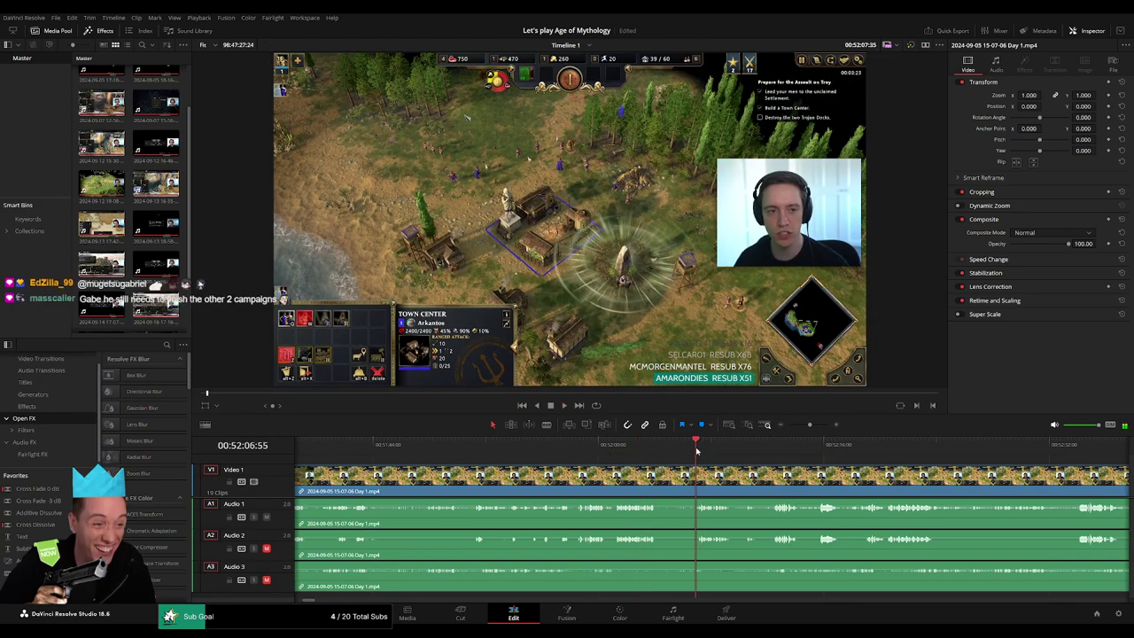
click(683, 450)
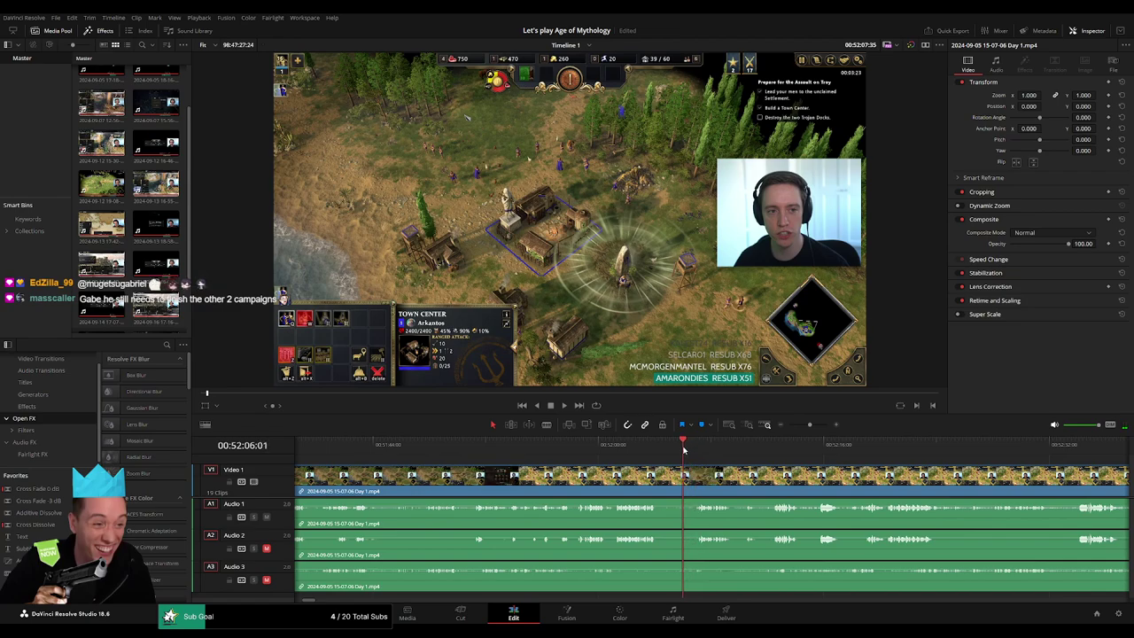
Step: Split the recording at the playhead and slide the later part right, leaving a small gap
key(ctrl+b)
drag(683, 481, 702, 467)
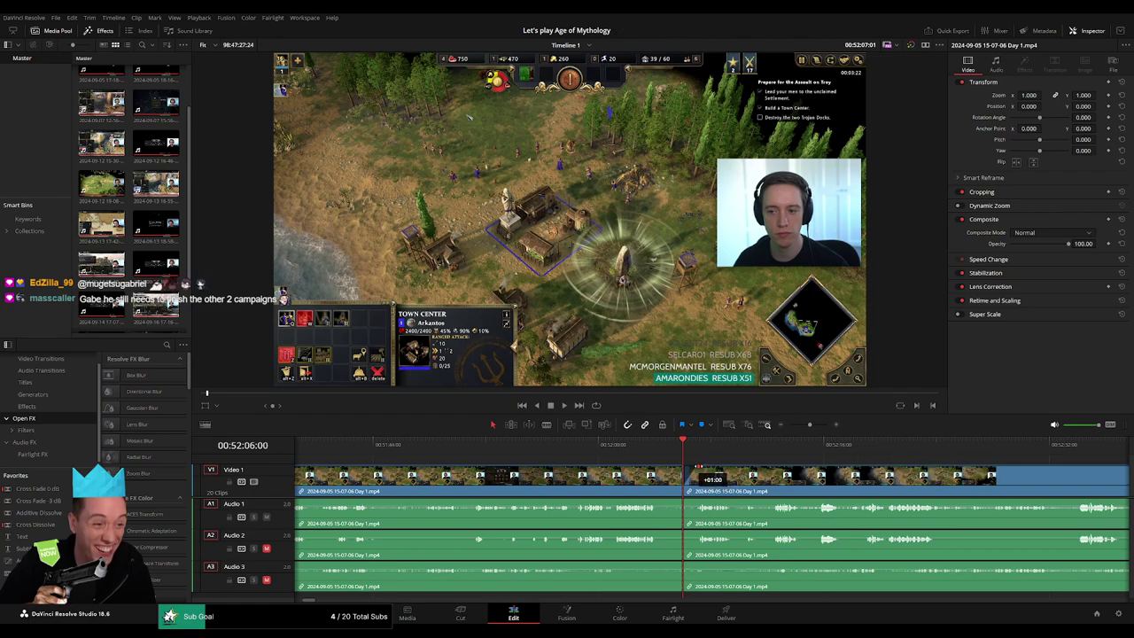
mouse_move(699, 467)
mouse_down()
mouse_move(708, 468)
mouse_move(681, 467)
mouse_move(706, 500)
mouse_move(683, 502)
mouse_up()
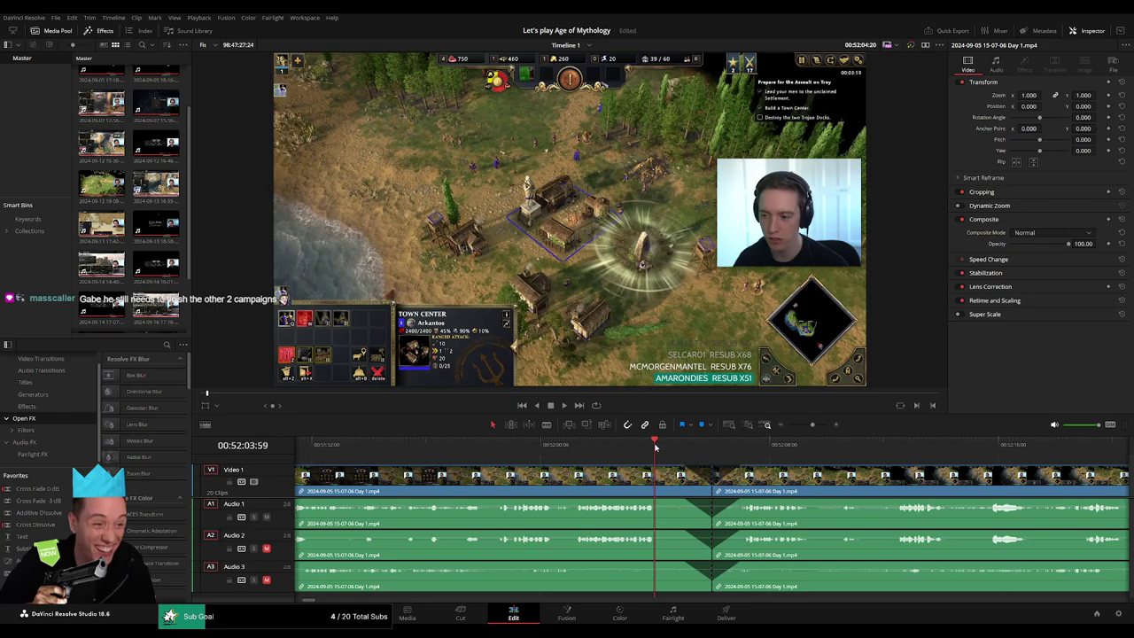
Step: Zoom out and move the part after the cut to the two-hour mark
drag(653, 443, 689, 443)
click(800, 425)
click(789, 425)
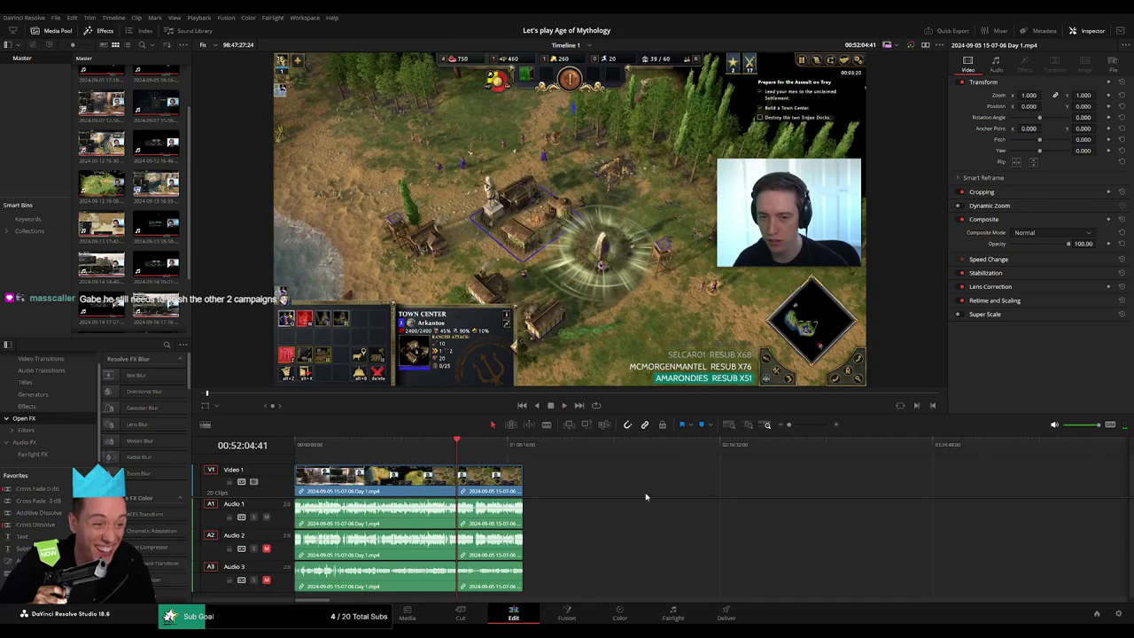
drag(504, 493, 850, 492)
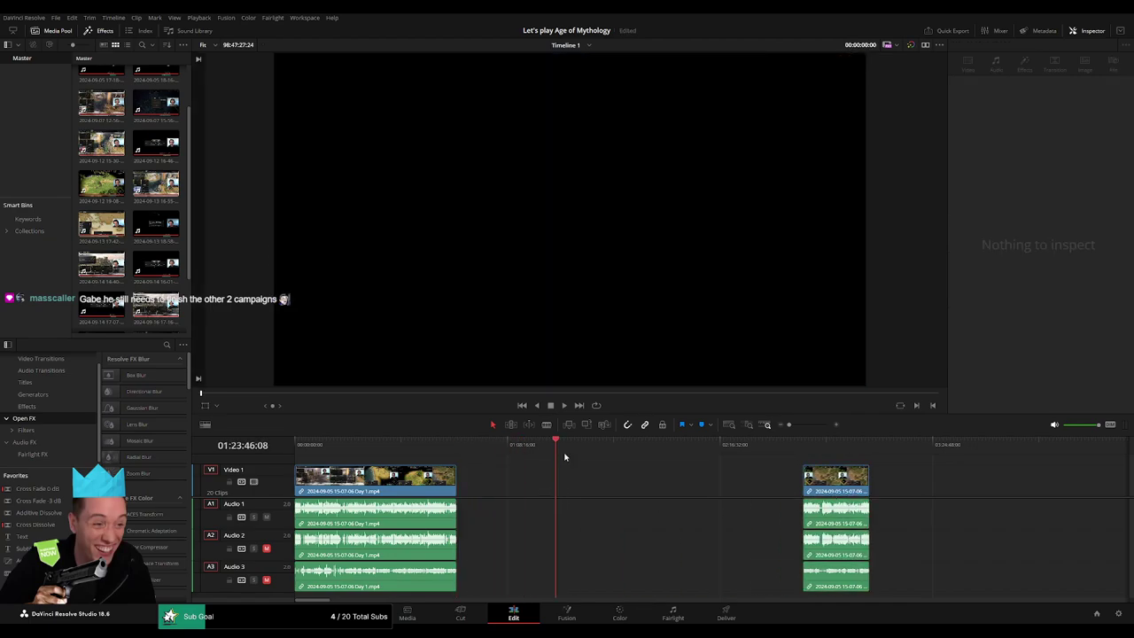
drag(564, 457, 677, 486)
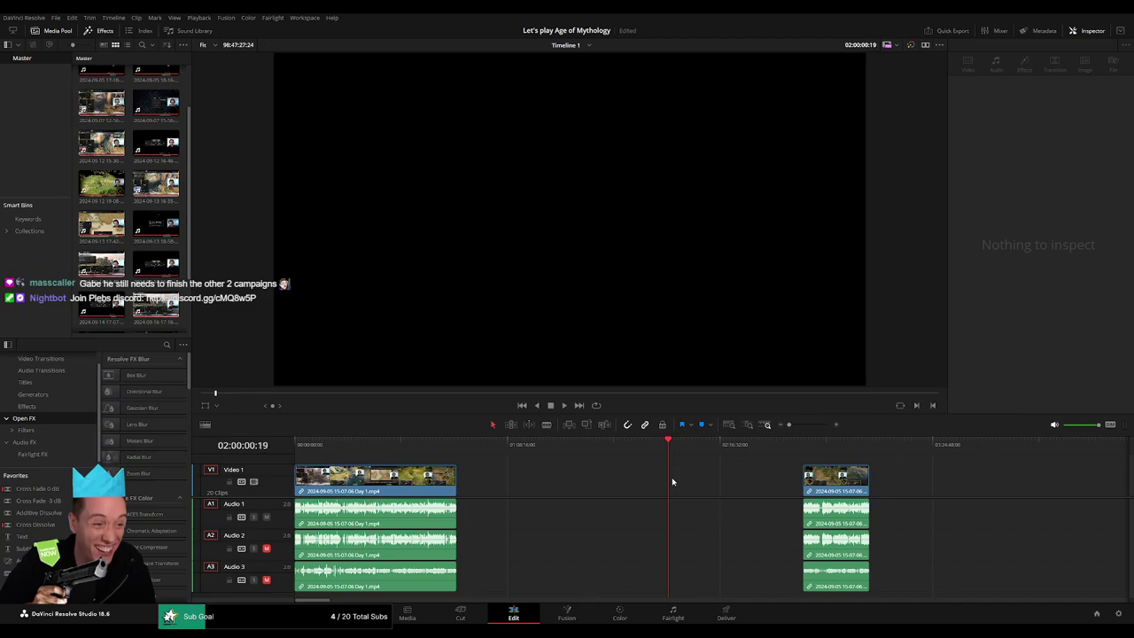
Step: Slide the Day 1 part 2 clips left against the first clip and play from the start
drag(839, 487, 704, 487)
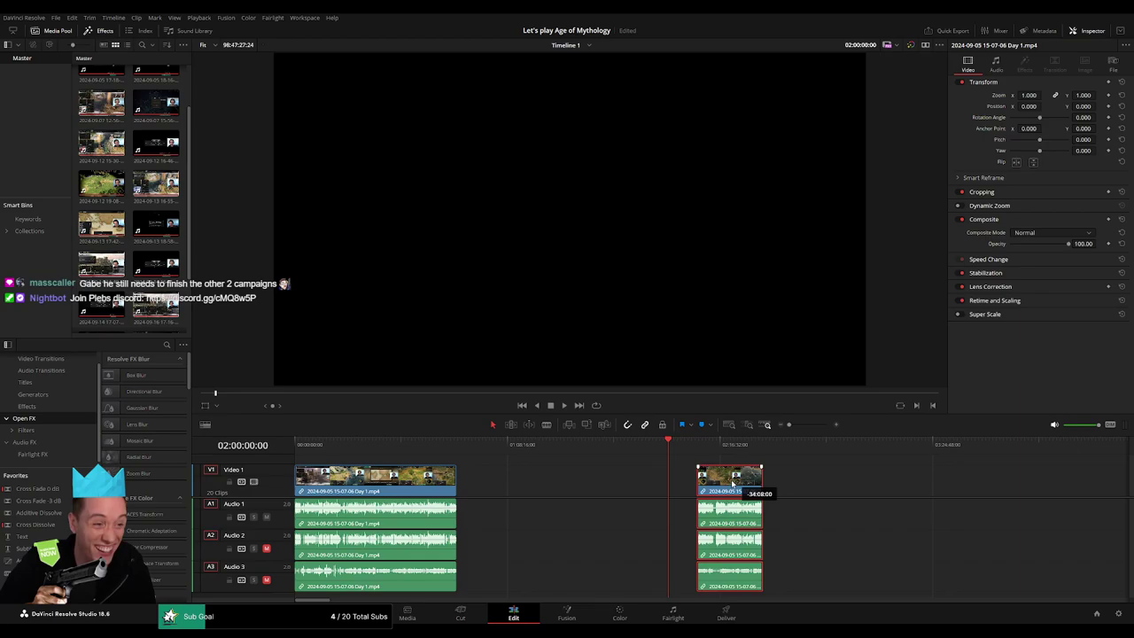
scroll(567, 457, right, 5)
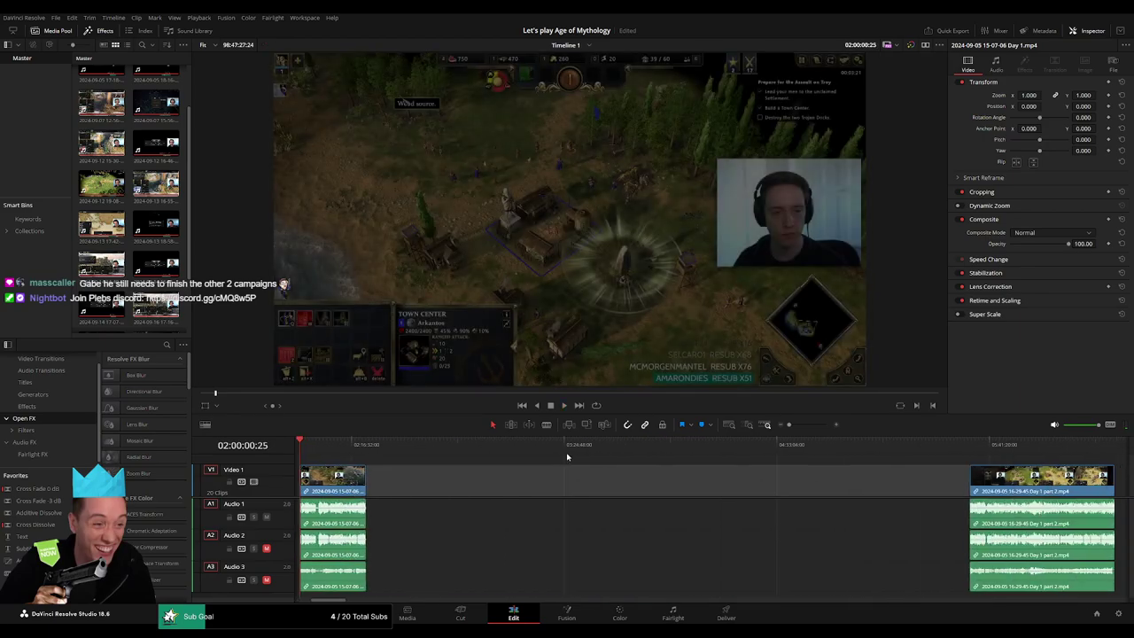
drag(1007, 492, 403, 492)
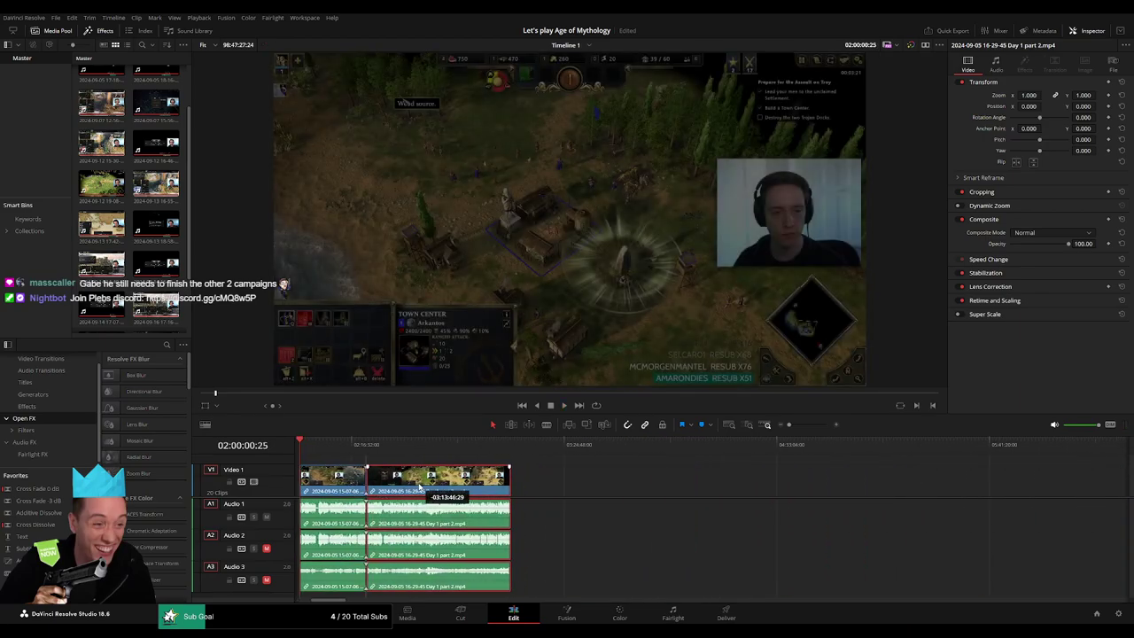
scroll(585, 496, left, 2)
key(space)
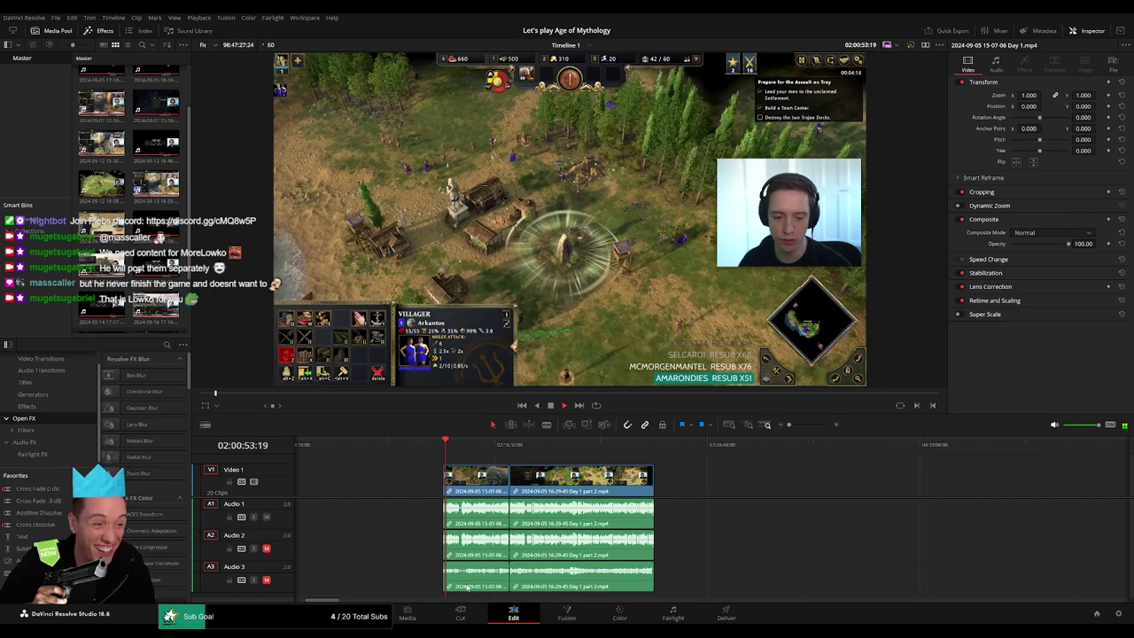
Step: Zoom the timeline and skip ahead to where the game sits paused
click(804, 426)
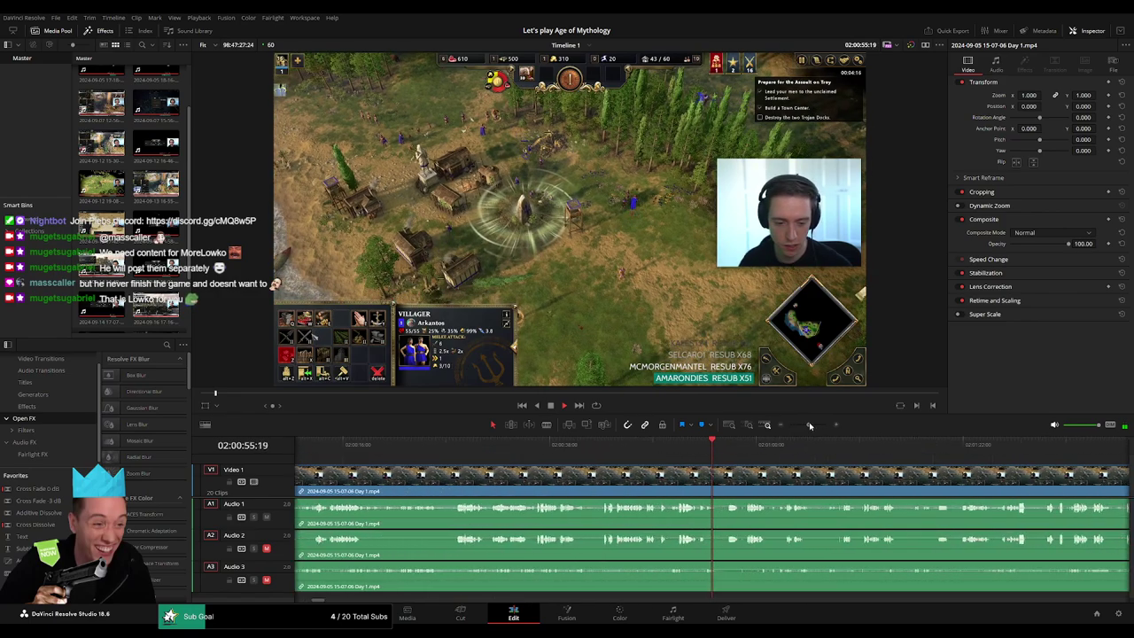
drag(804, 426, 809, 424)
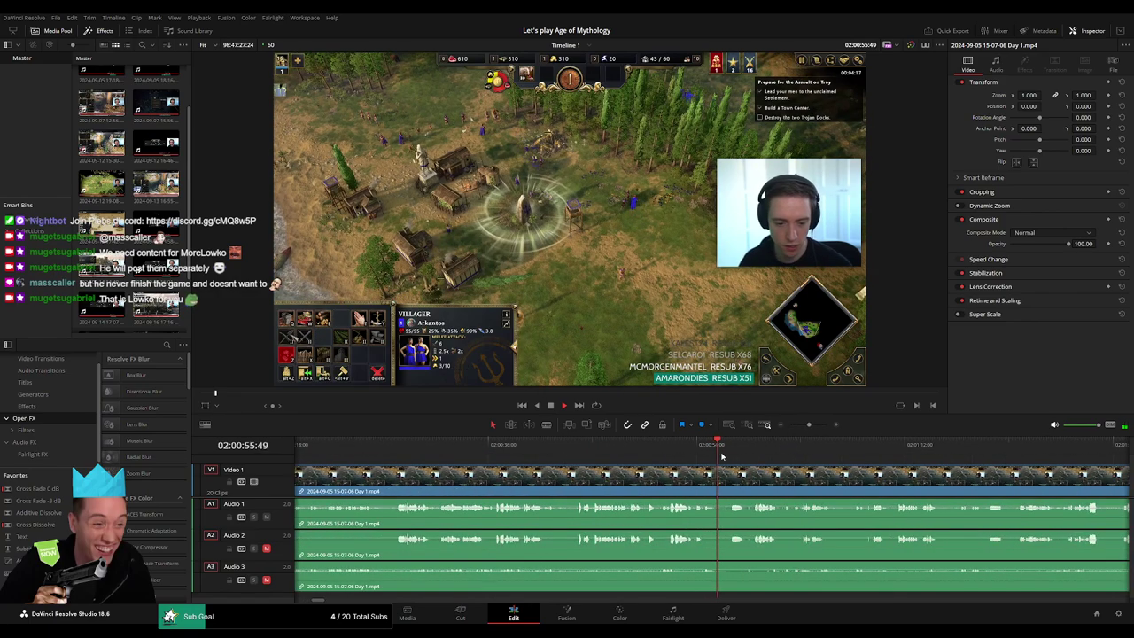
click(643, 443)
click(757, 443)
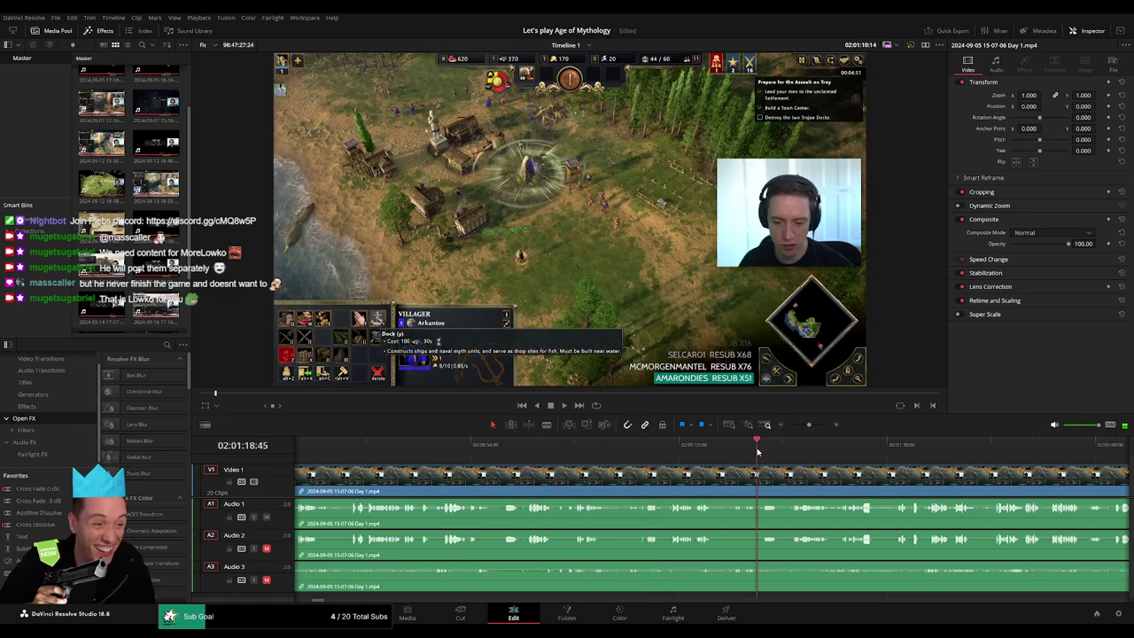
click(797, 443)
key(ctrl+minus)
key(ctrl+minus)
key(ctrl+minus)
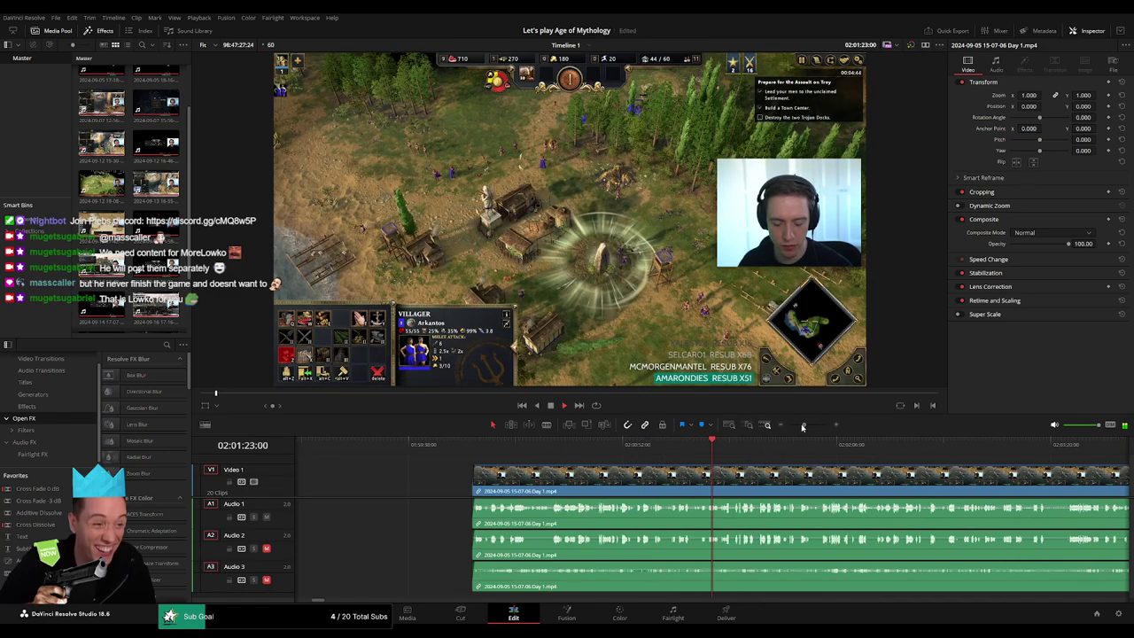
click(556, 450)
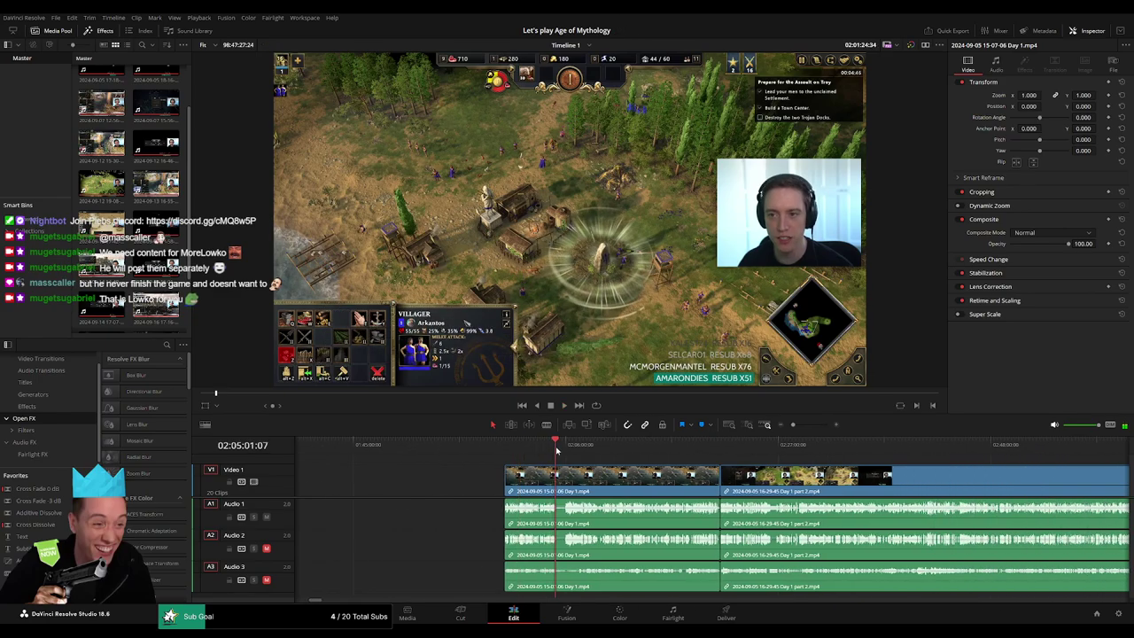
Step: Play through the paused section and stop the playhead at its start
key(ctrl+equal)
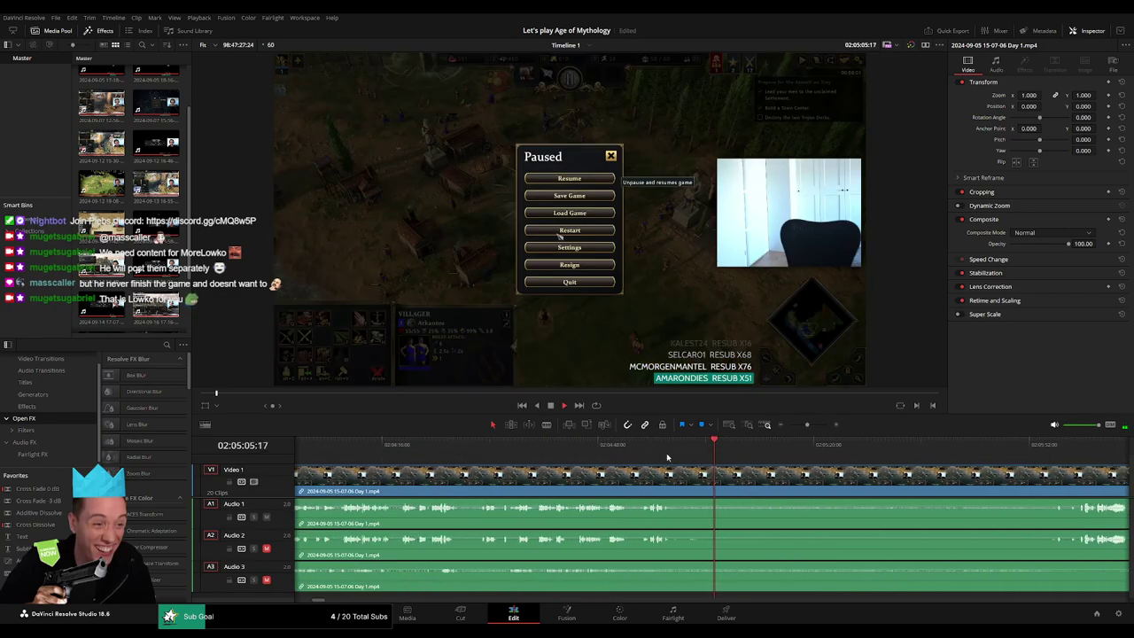
click(648, 443)
key(ctrl+minus)
key(ctrl+minus)
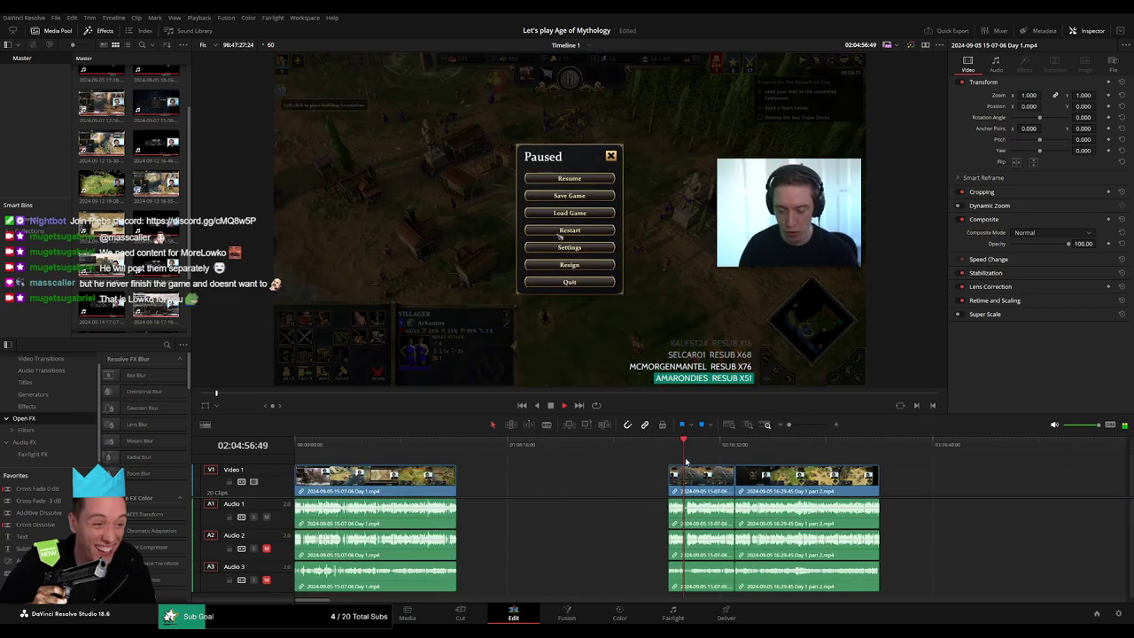
key(space)
key(space)
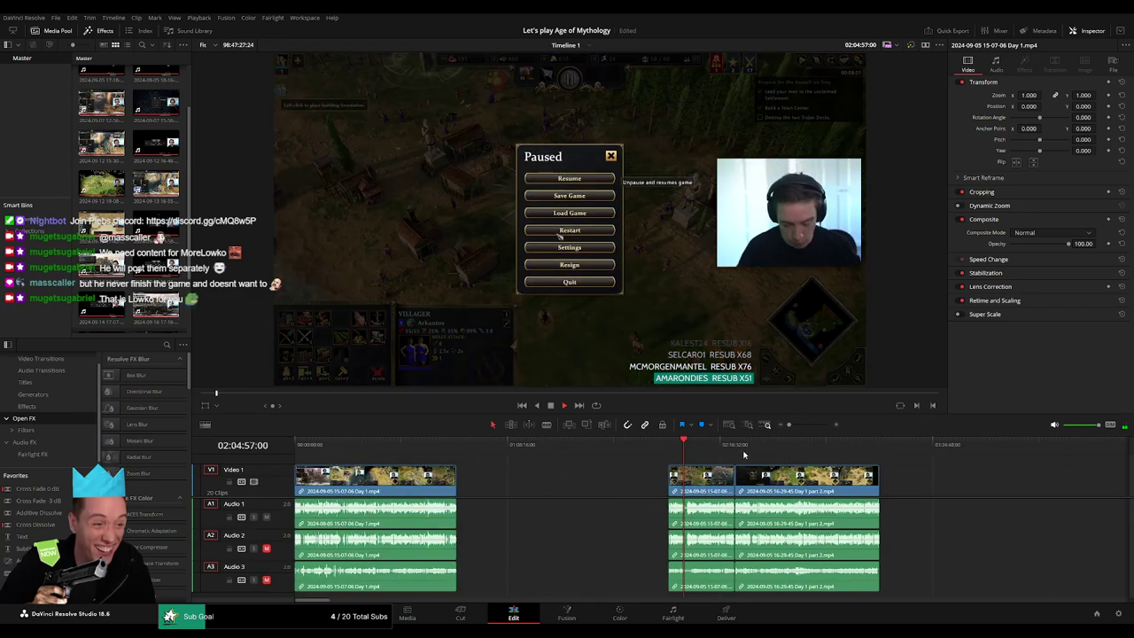
key(ctrl+equal)
key(ctrl+equal)
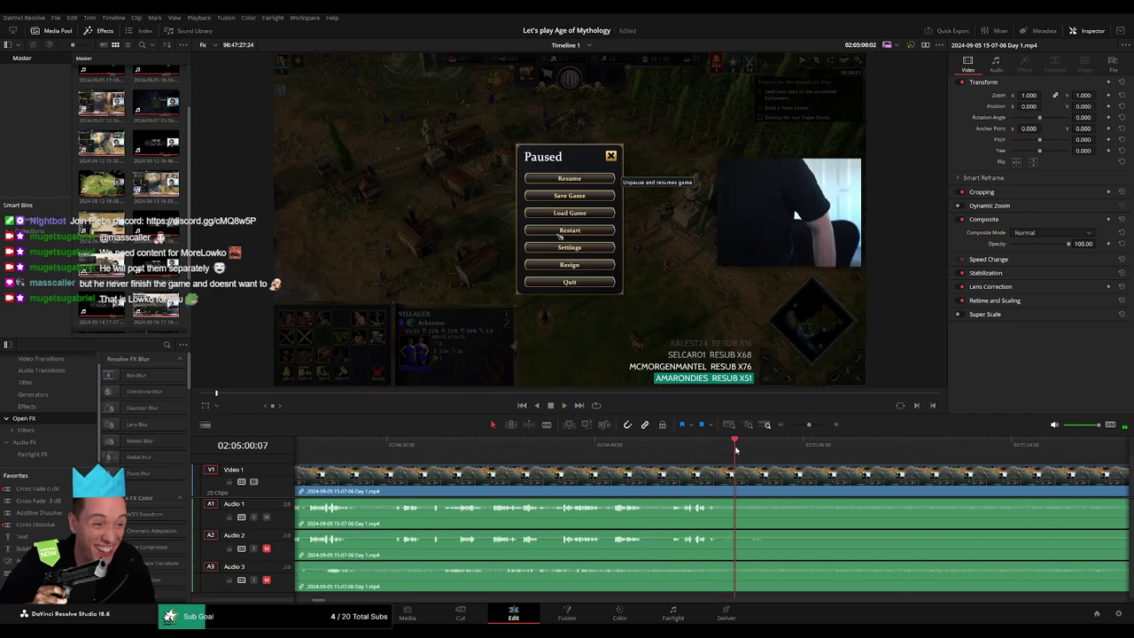
click(783, 478)
key(space)
Step: Split at both ends of the paused stretch, remove it, and play across the new cut
key(ctrl+b)
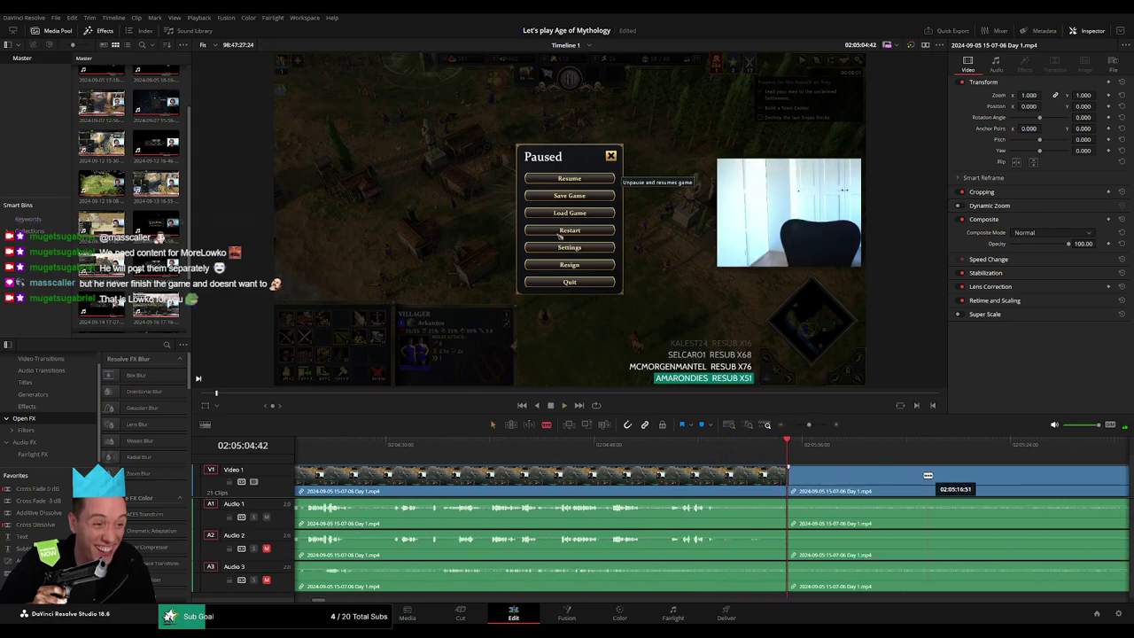
drag(804, 422, 806, 426)
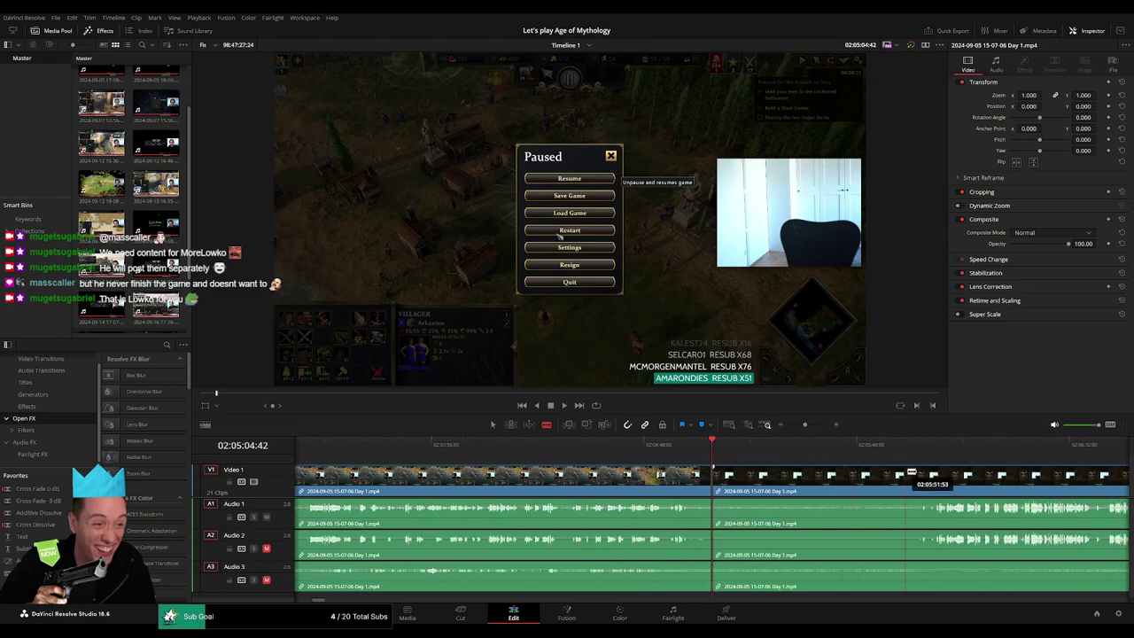
click(917, 451)
click(914, 452)
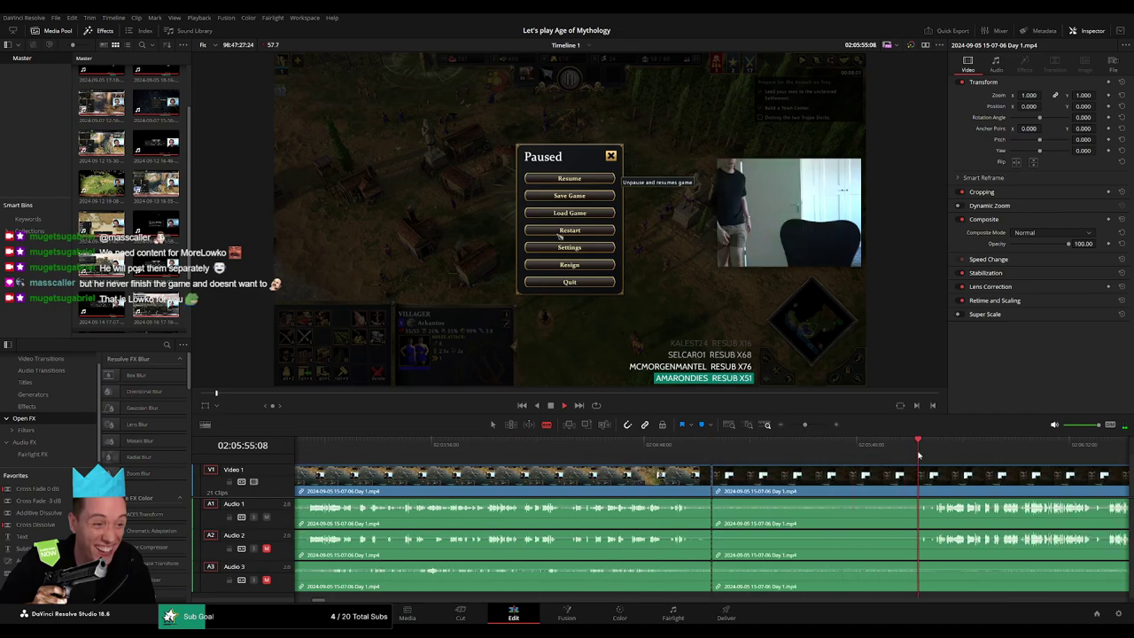
key(ctrl+b)
mouse_move(916, 483)
mouse_down()
mouse_move(746, 490)
mouse_move(736, 507)
mouse_up()
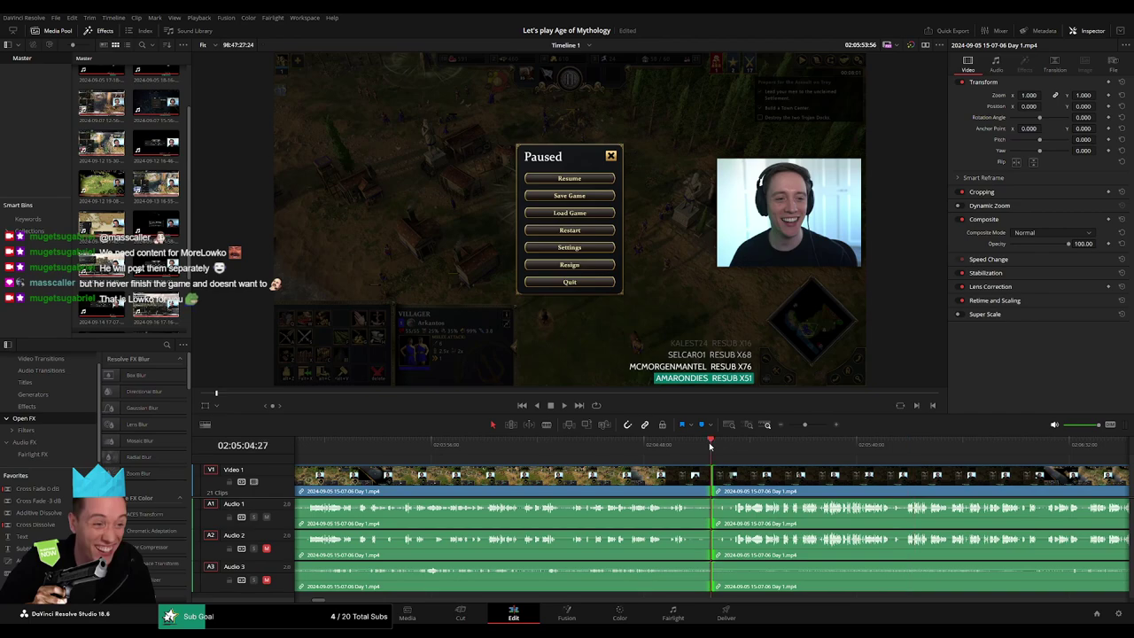
key(space)
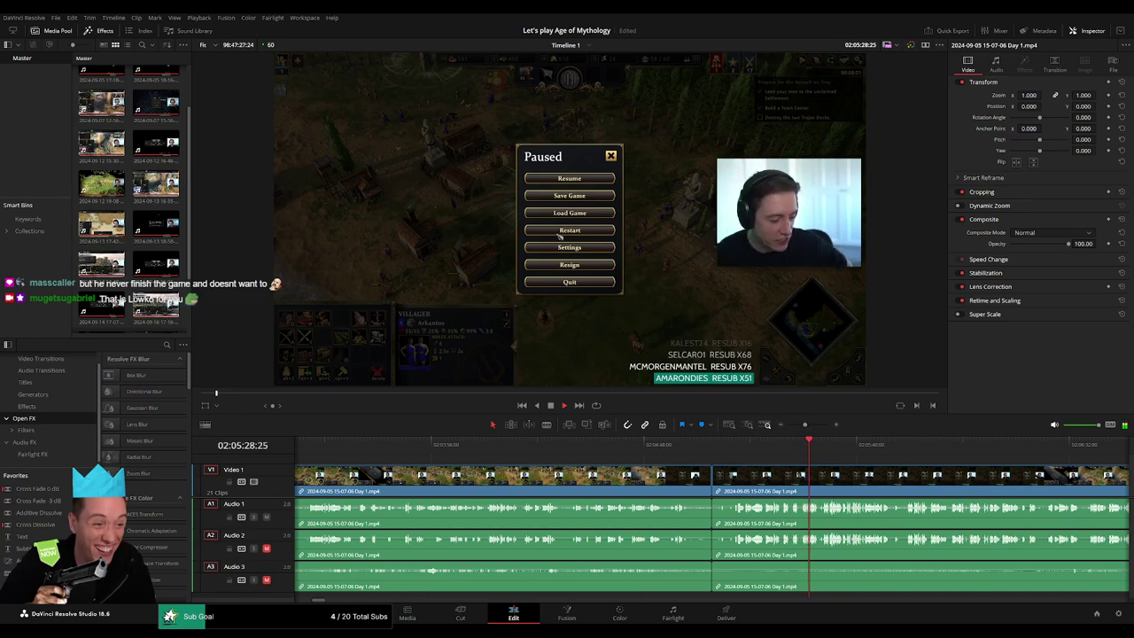
Step: Slide Day 1 part 2 left to close the gap after Day 1
scroll(835, 460, right, 5)
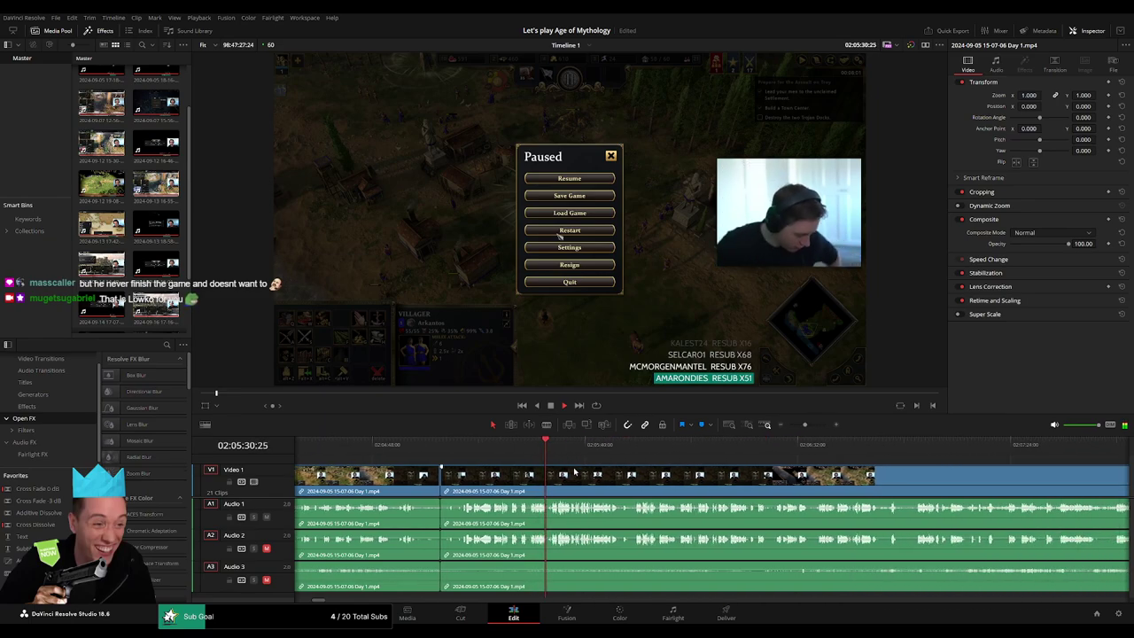
drag(804, 424, 796, 425)
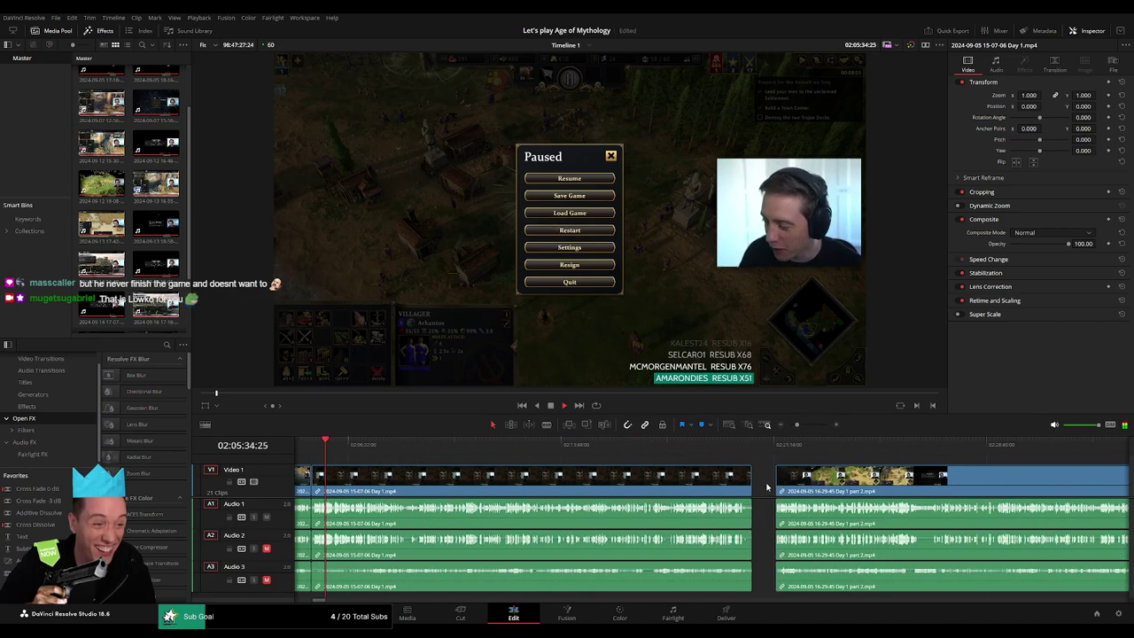
drag(826, 485, 802, 486)
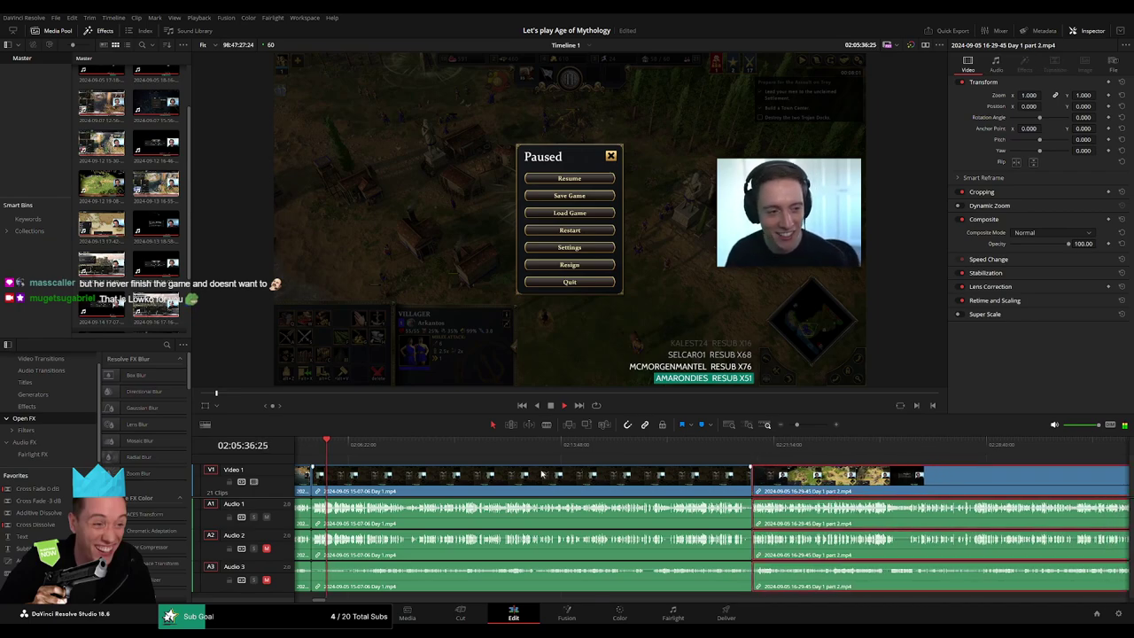
click(392, 461)
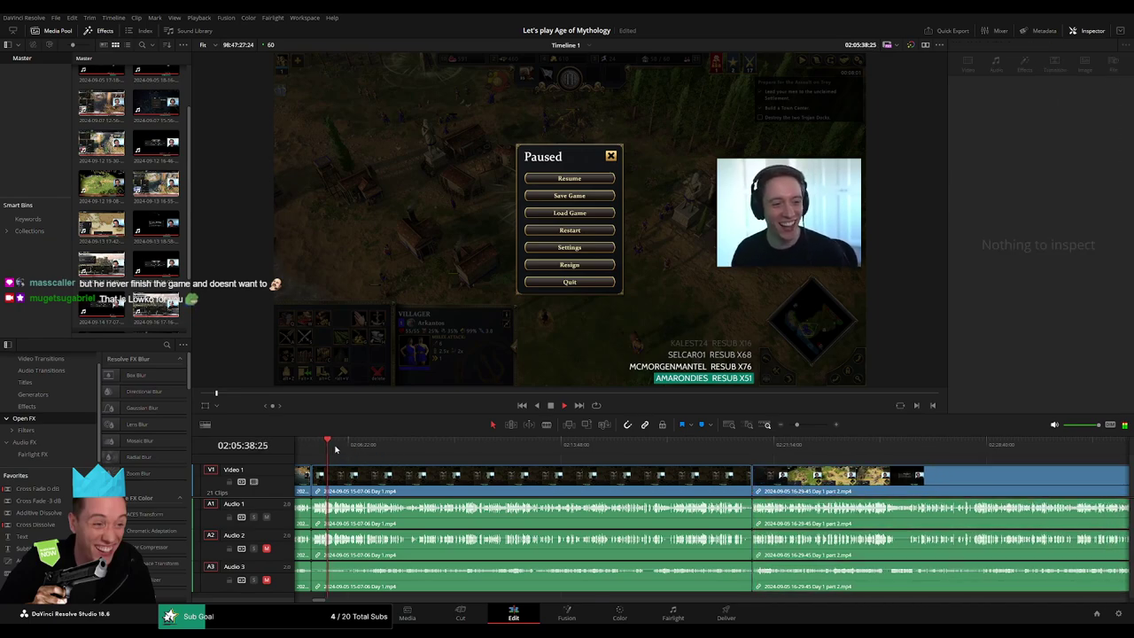
Step: Cut off the tail of Day 1, butt part 2 against the cut, and play across the join
drag(335, 450, 850, 453)
scroll(789, 476, up, 5)
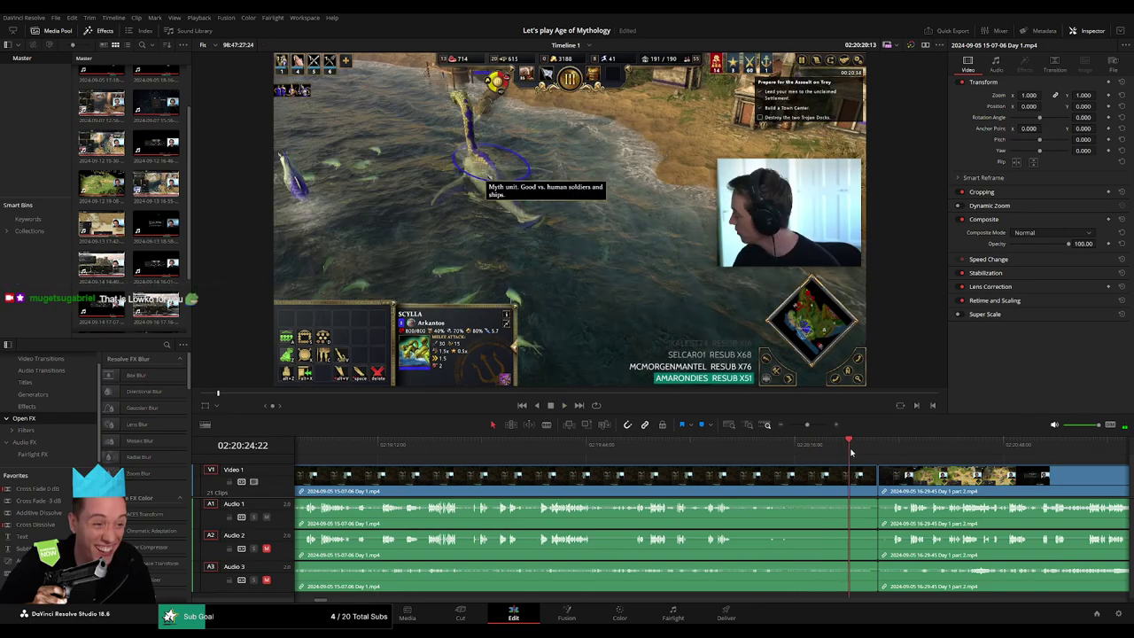
key(space)
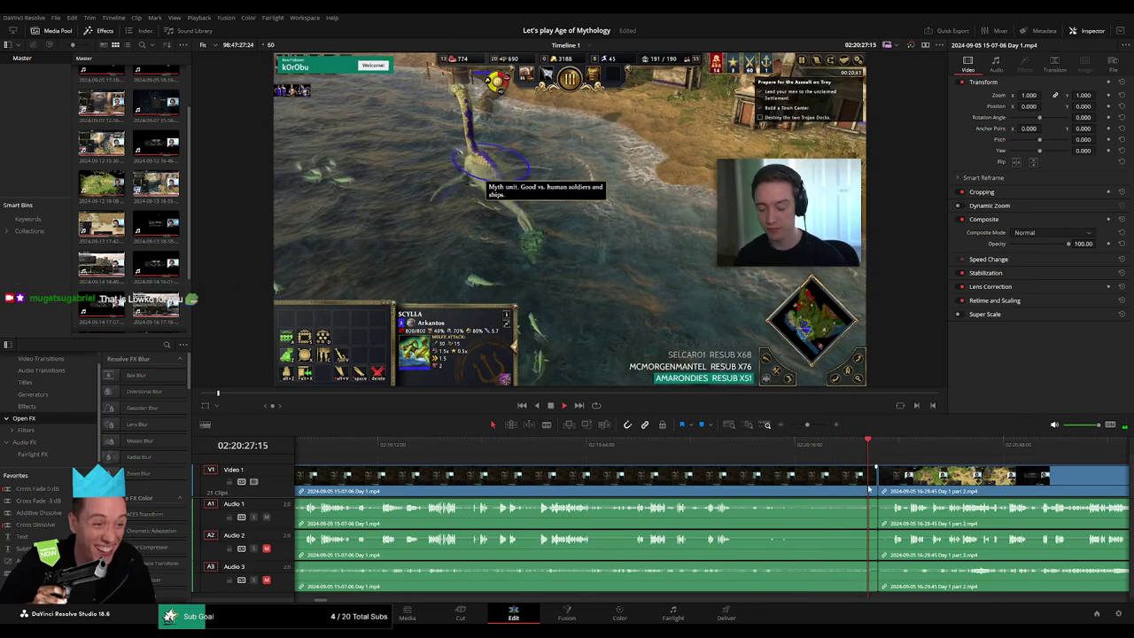
mouse_move(754, 448)
mouse_down()
mouse_move(724, 449)
mouse_move(775, 453)
mouse_move(808, 486)
mouse_up()
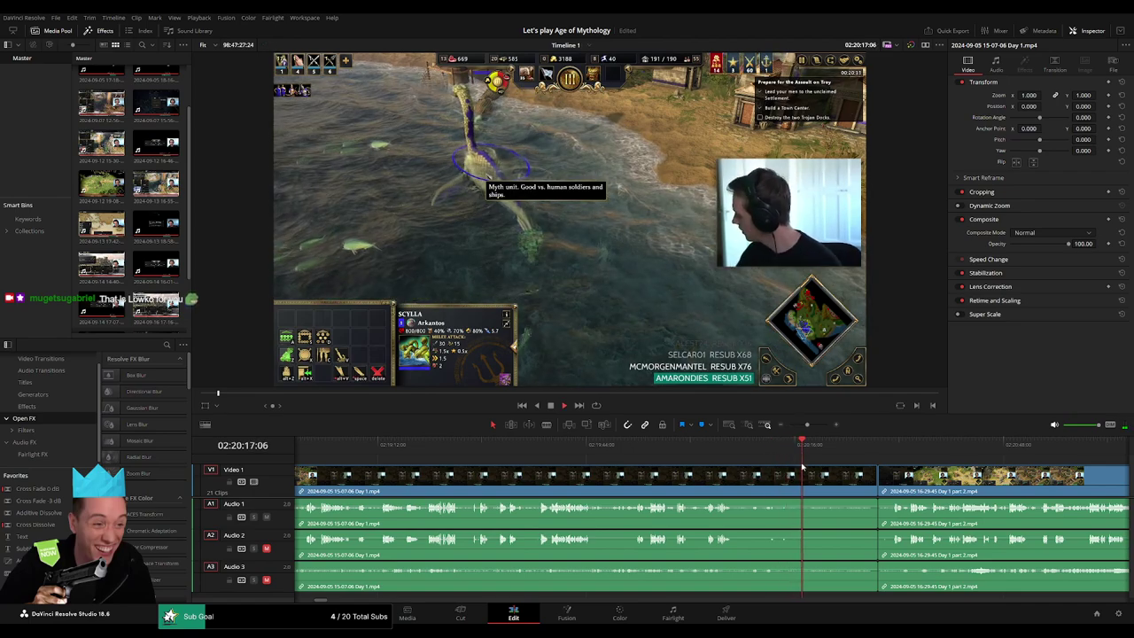
key(ctrl+b)
click(831, 488)
drag(888, 478, 814, 479)
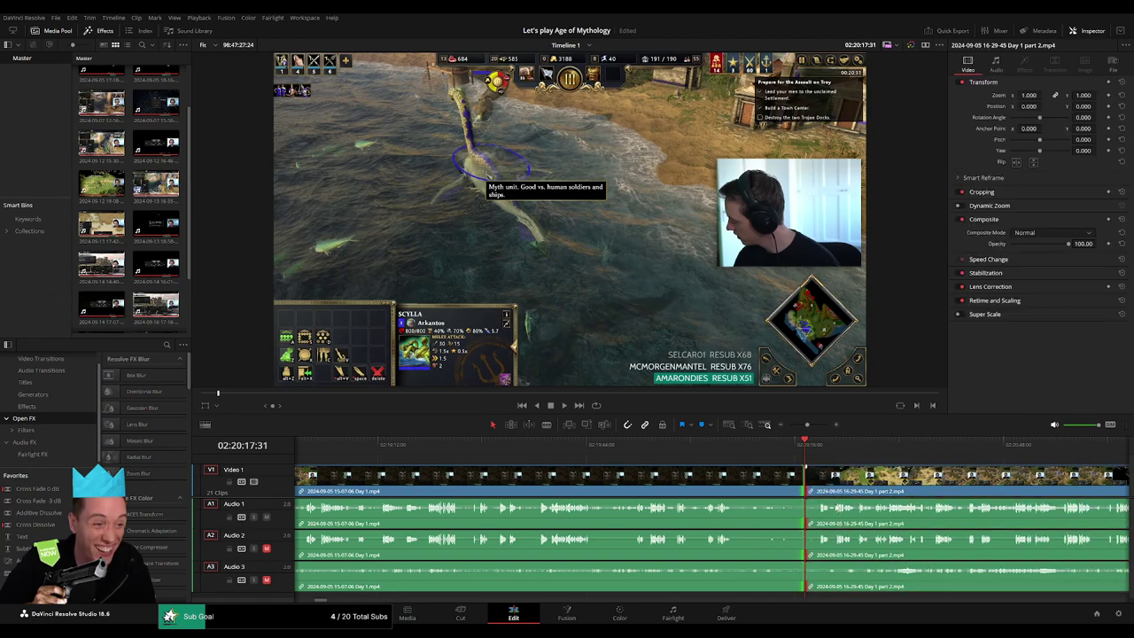
key(space)
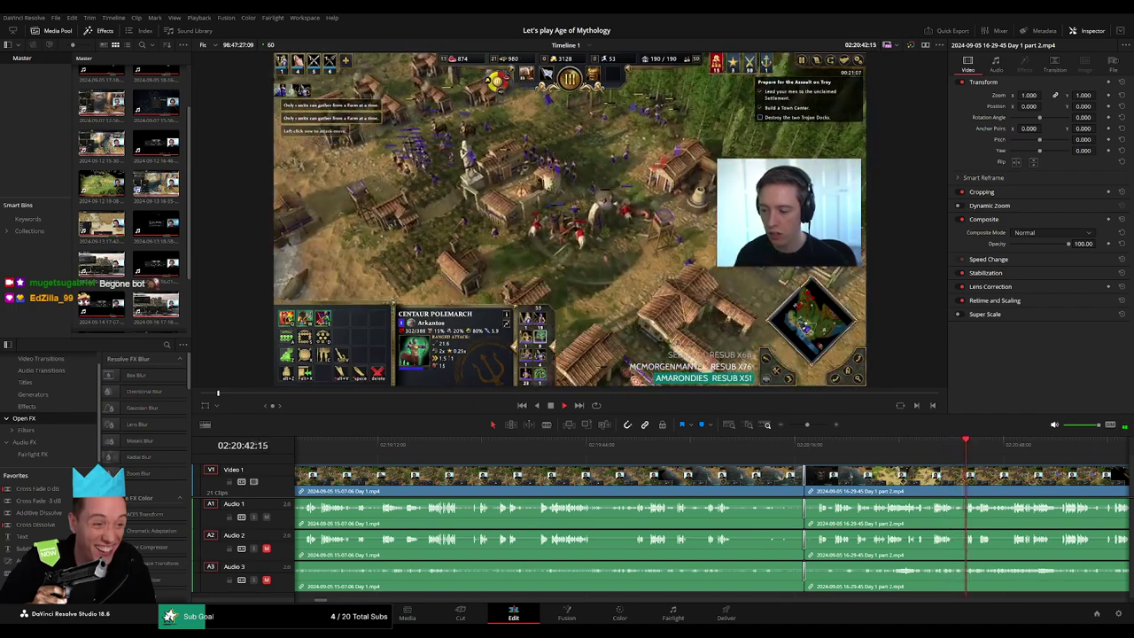
Step: Zoom in, scrub ahead into Day 1 part 2, and play the footage
ctrl+scroll(562, 450, down, 5)
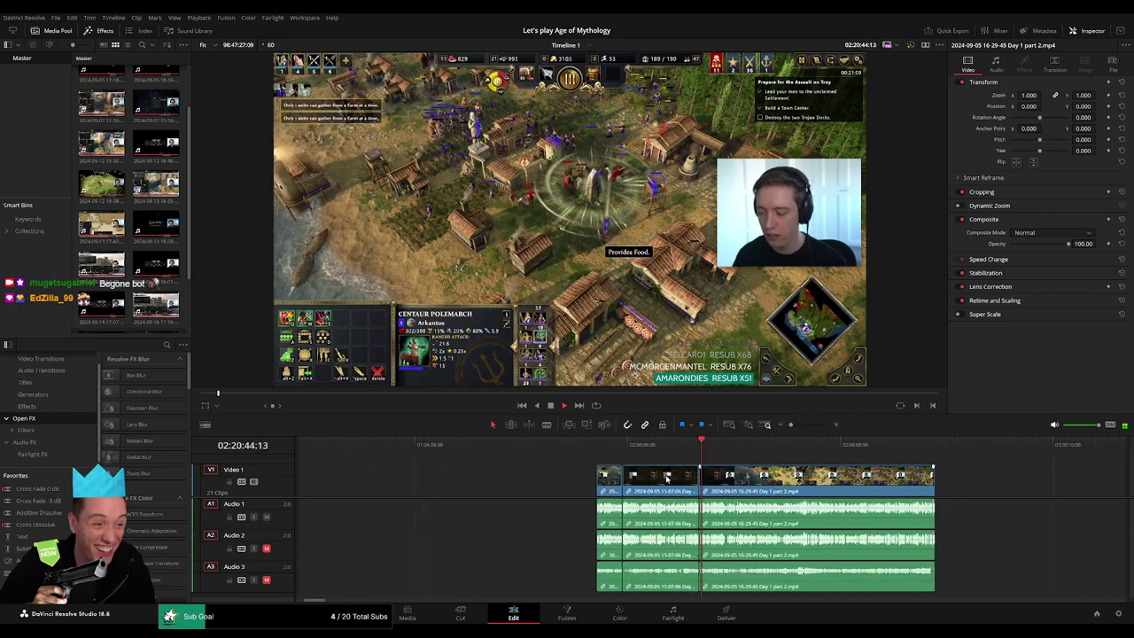
drag(562, 450, 574, 446)
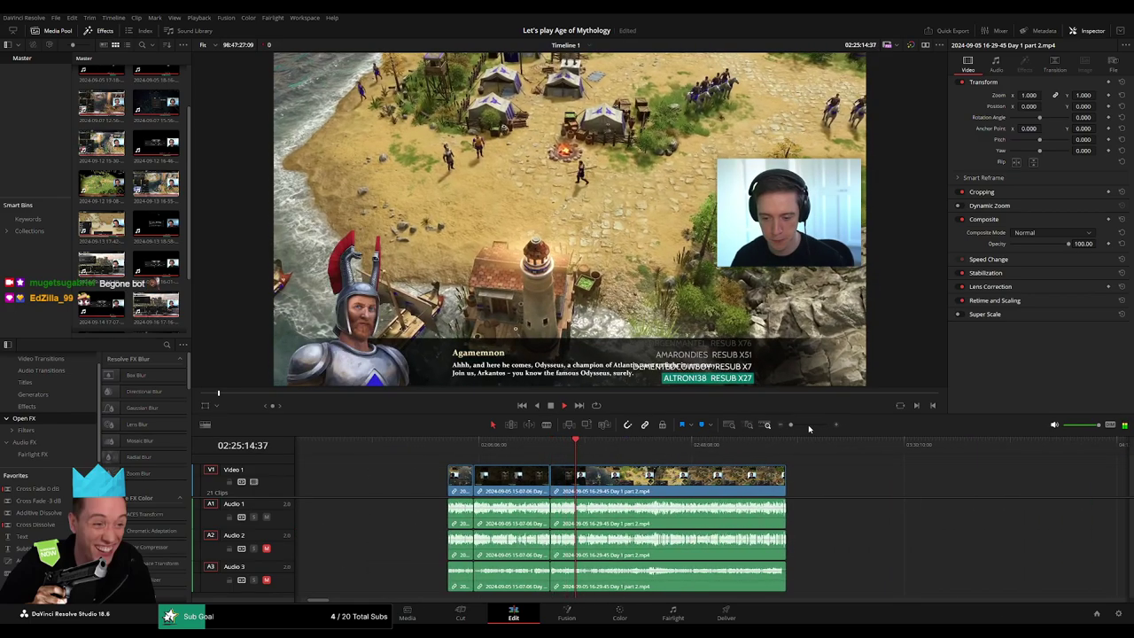
click(800, 426)
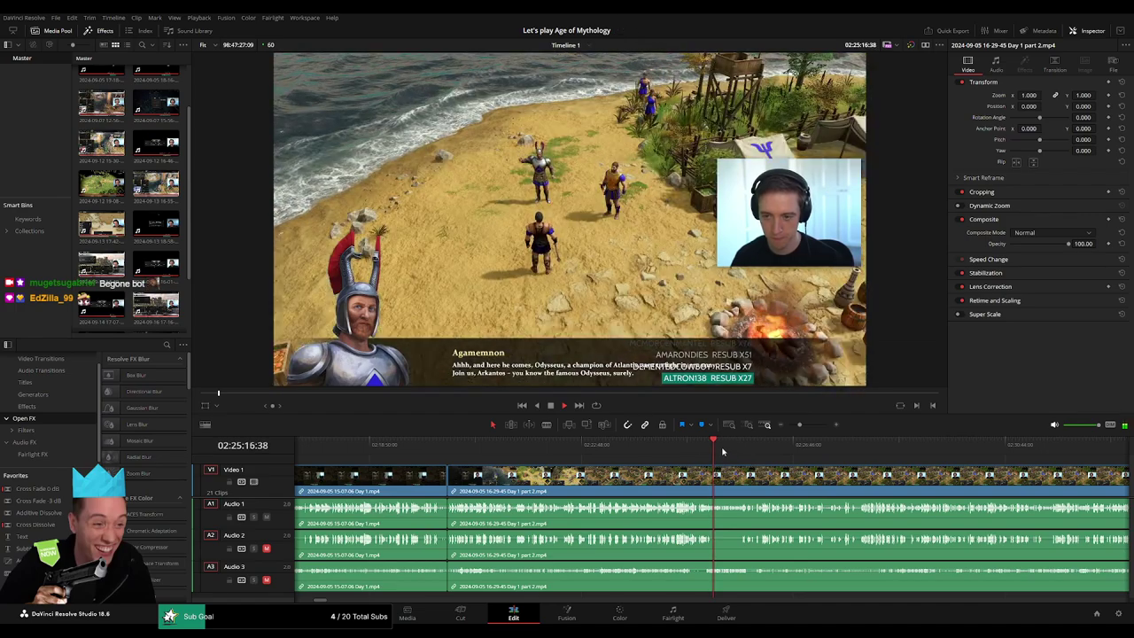
drag(720, 449, 931, 457)
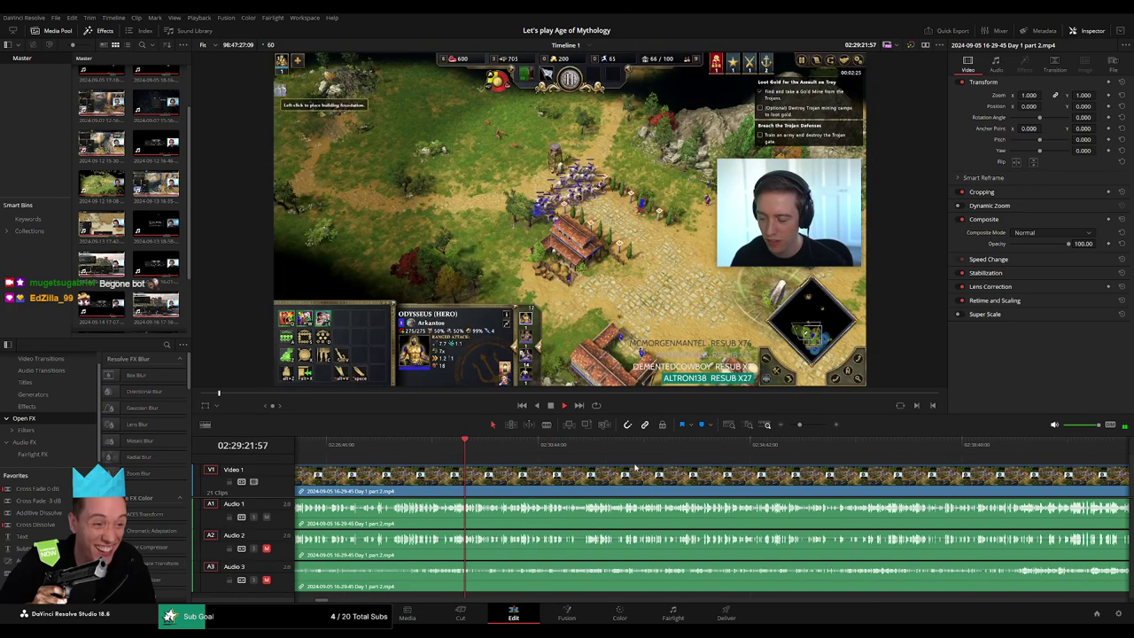
mouse_move(759, 478)
mouse_down()
mouse_move(475, 447)
mouse_move(930, 453)
mouse_up()
key(space)
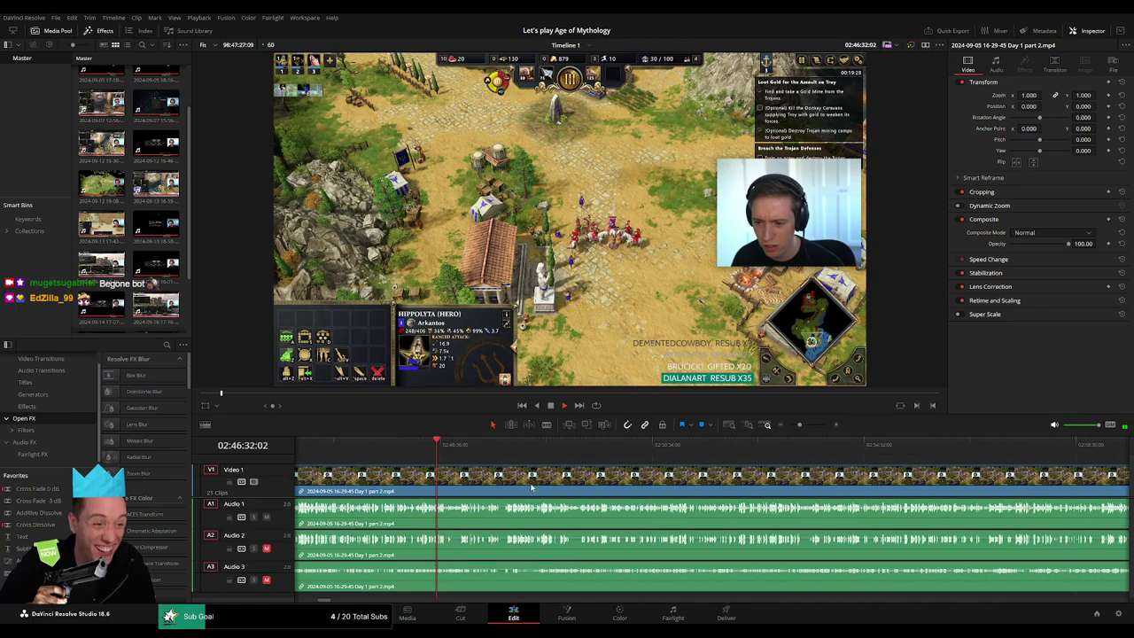
drag(723, 452, 703, 456)
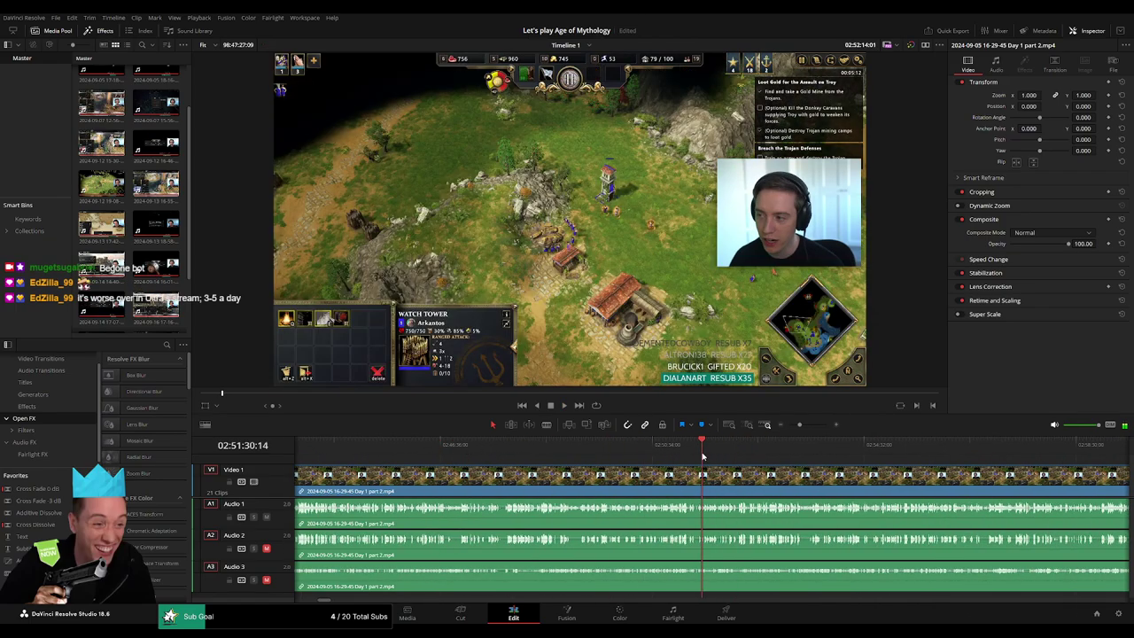
key(space)
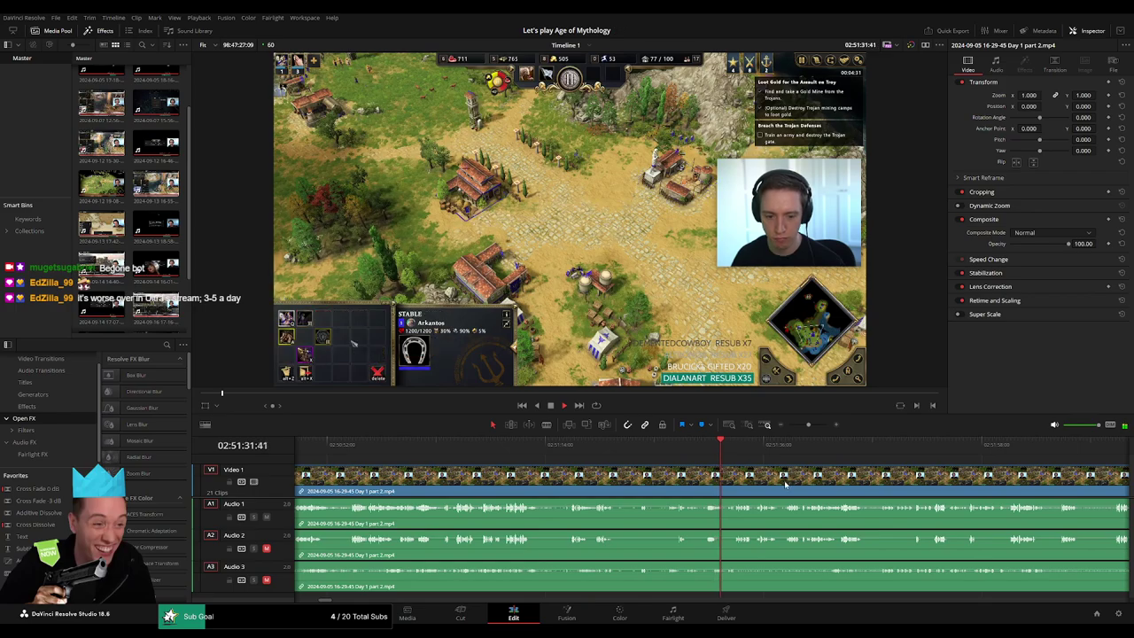
scroll(525, 476, up, 5)
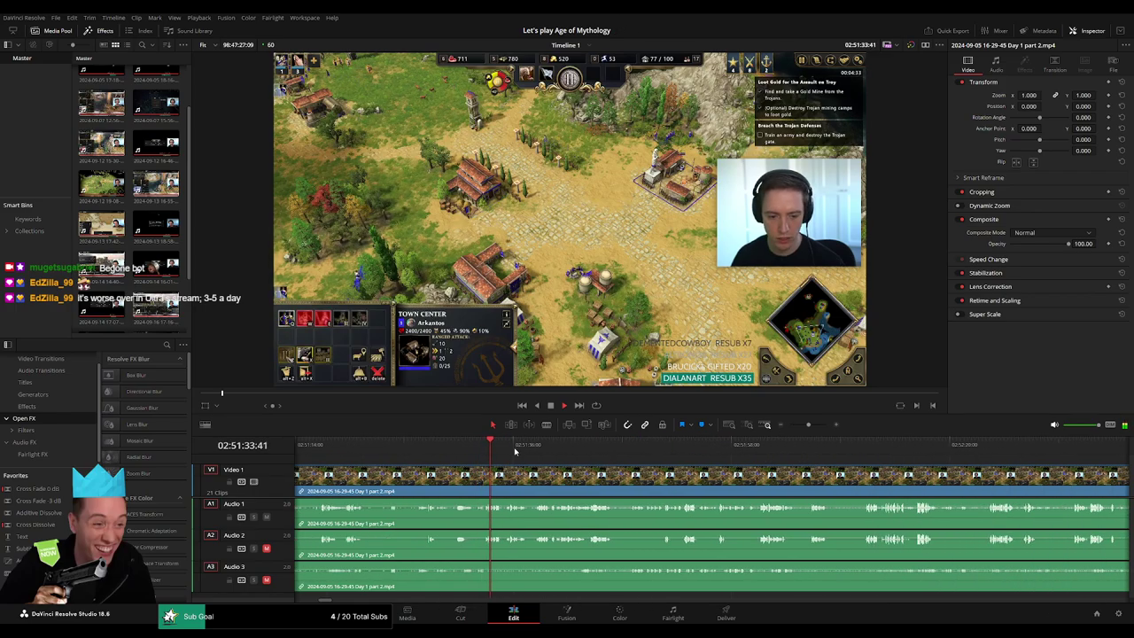
Step: Step through the gameplay to find the cut point near 02:52:10
click(652, 449)
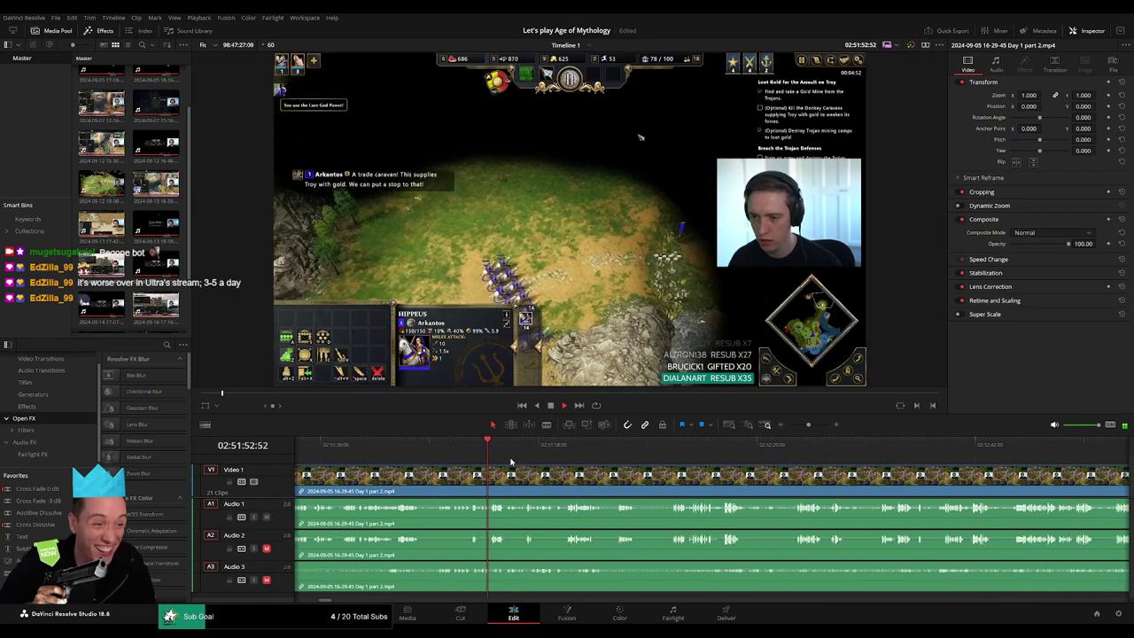
click(555, 457)
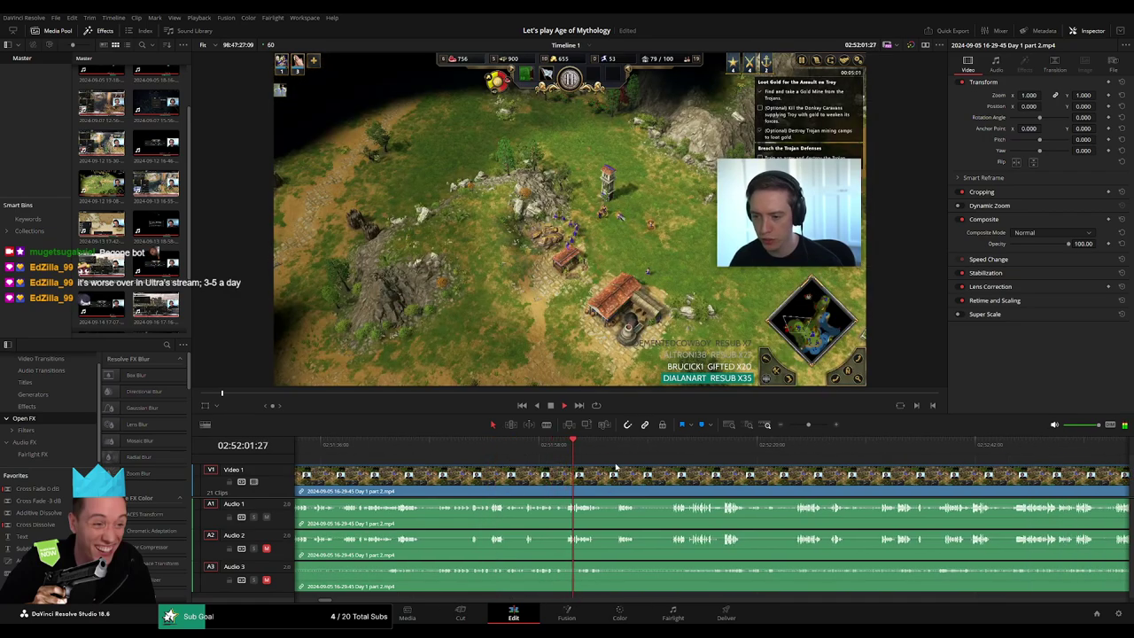
click(719, 448)
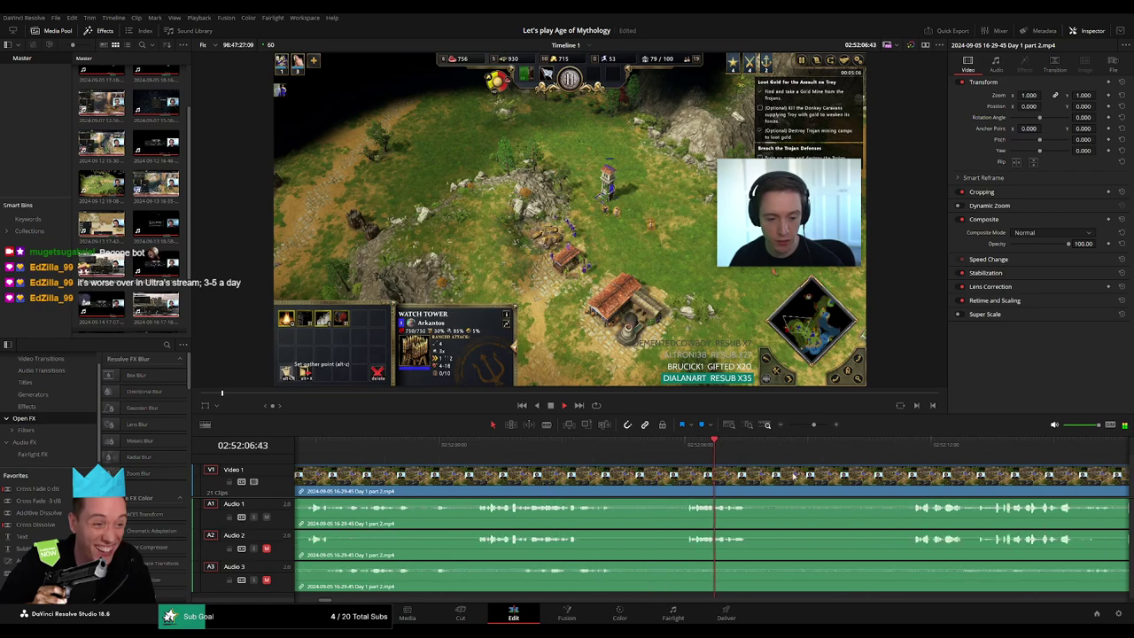
click(700, 457)
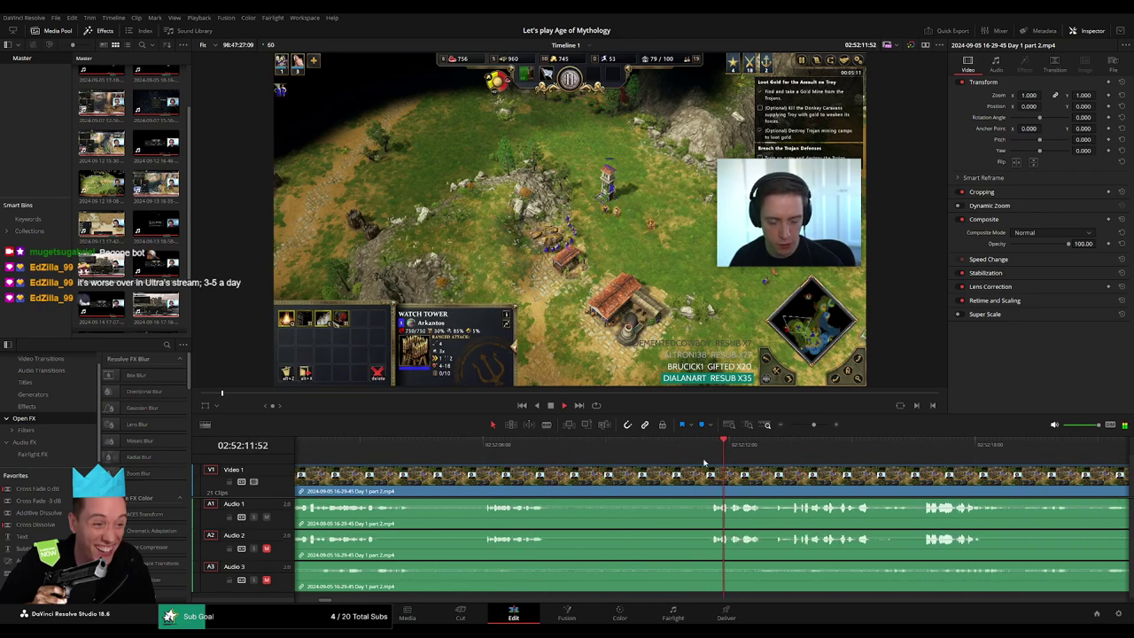
click(709, 455)
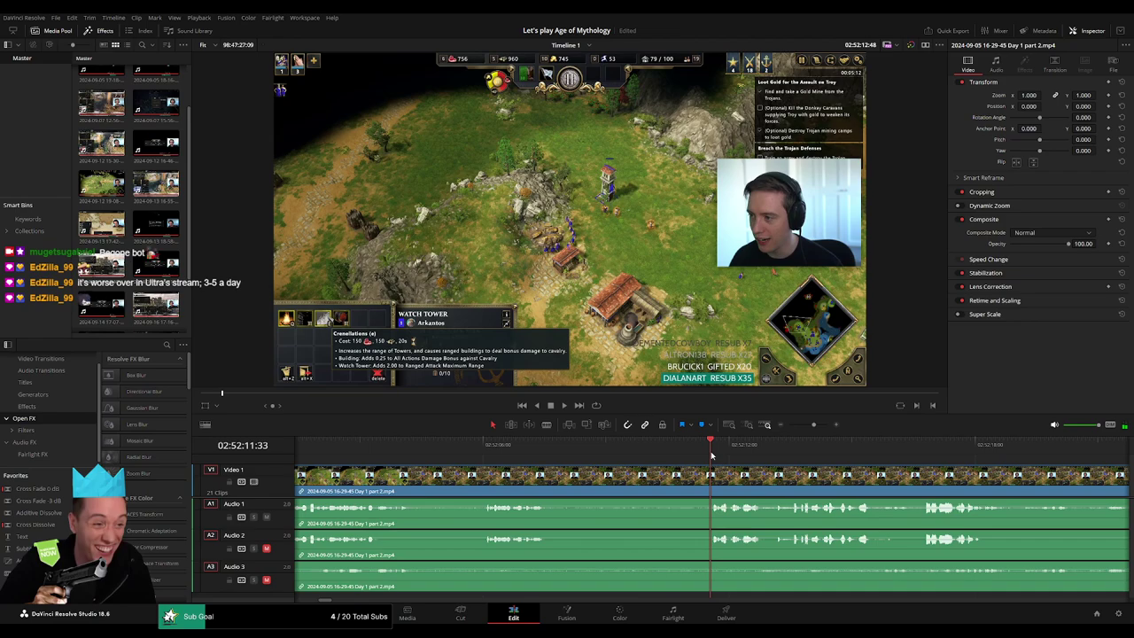
drag(710, 455, 669, 462)
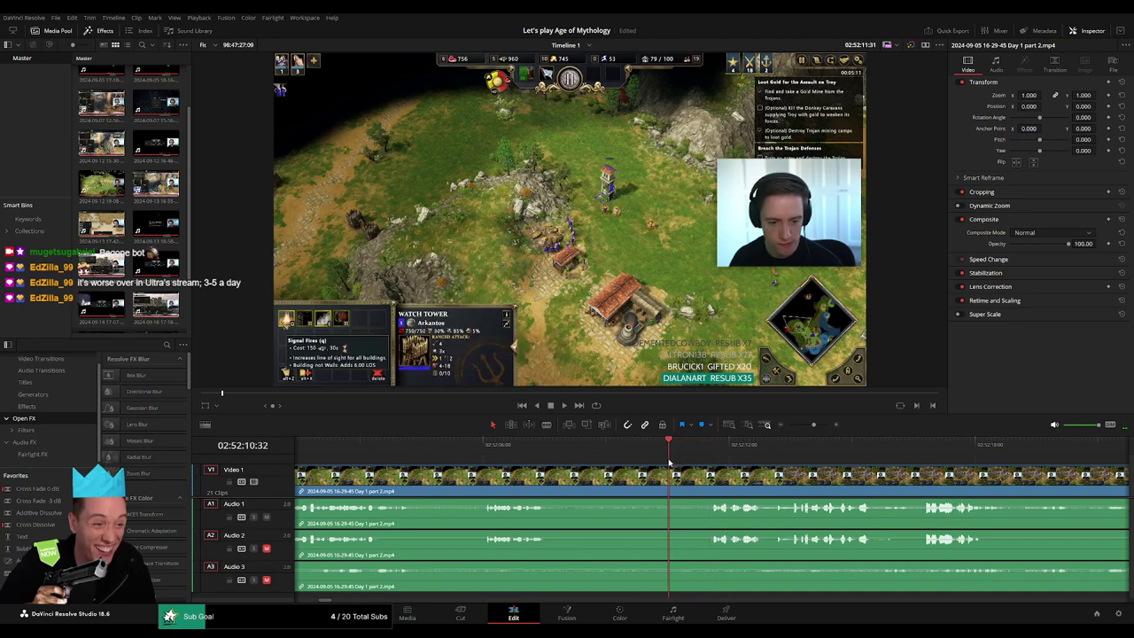
Step: Blade all tracks at the playhead, shift the later part, and add an audio fade at the cut
key(b)
click(672, 486)
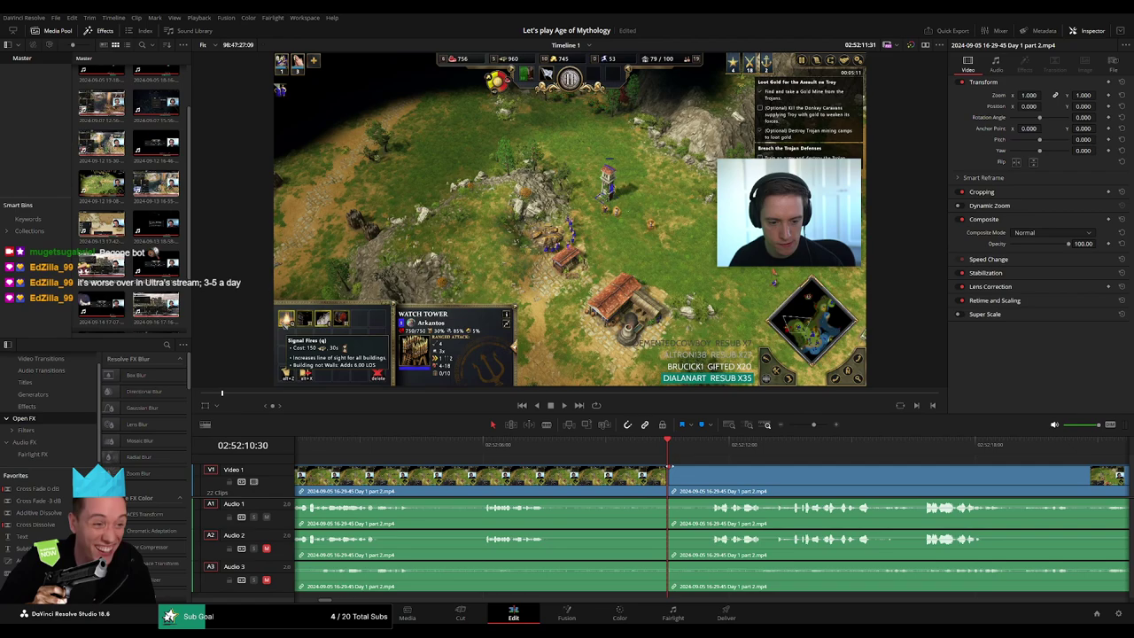
mouse_move(671, 467)
mouse_down()
mouse_move(711, 470)
mouse_move(632, 467)
mouse_up()
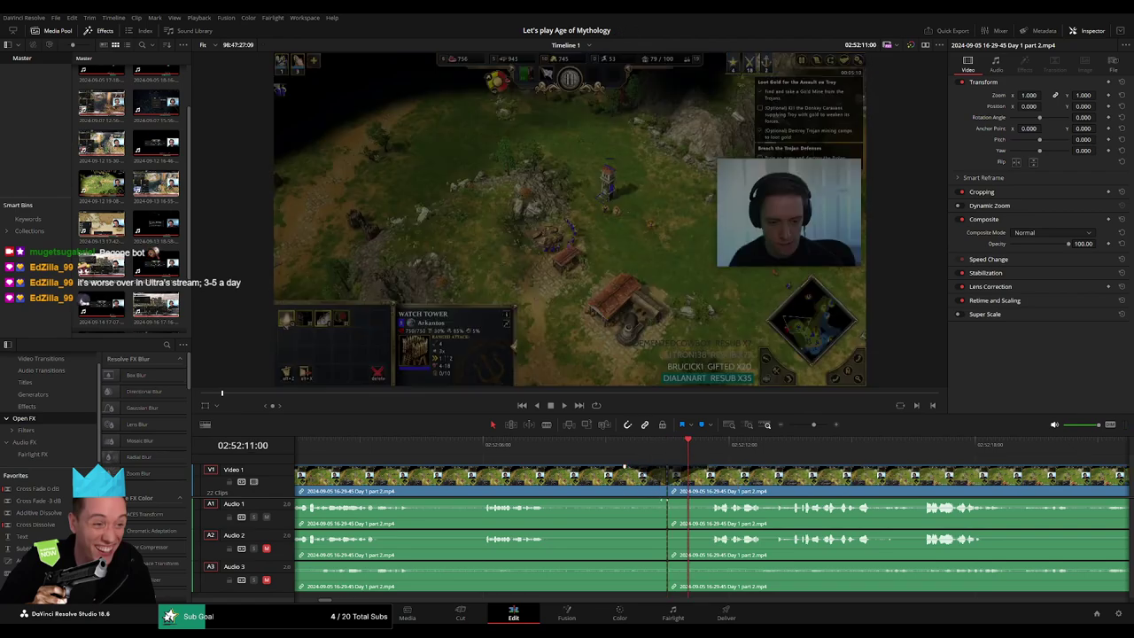
mouse_move(672, 497)
mouse_down()
mouse_move(706, 502)
mouse_move(626, 533)
mouse_up()
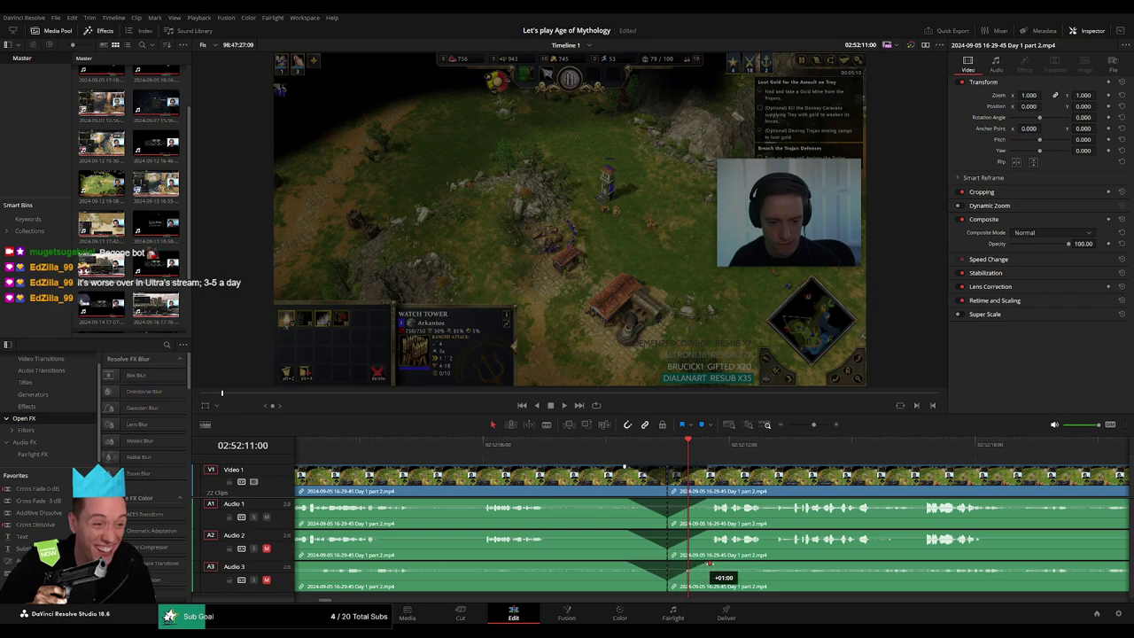
Step: Push the later clips right and place the playhead in the resulting empty gap
scroll(709, 469, down, 5)
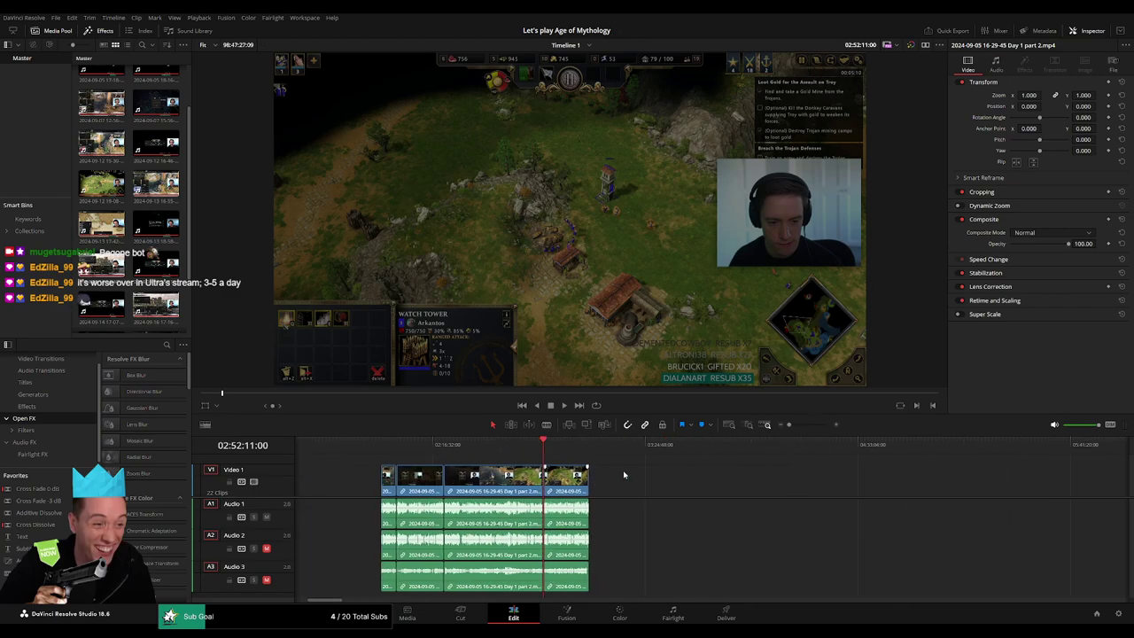
scroll(602, 470, right, 2)
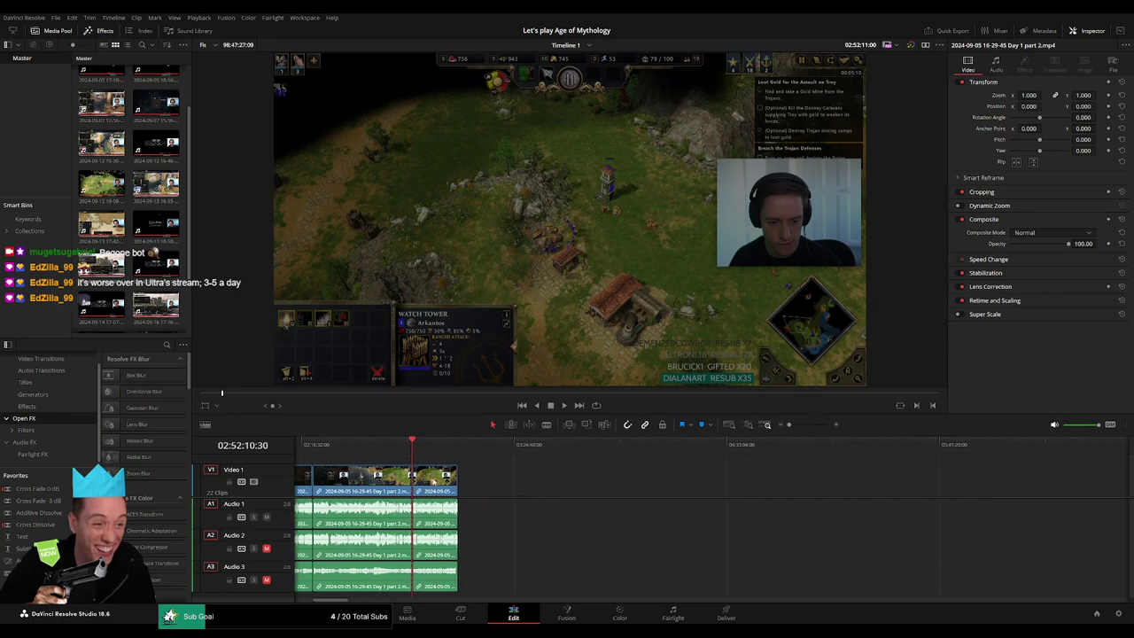
drag(437, 487, 720, 492)
click(541, 490)
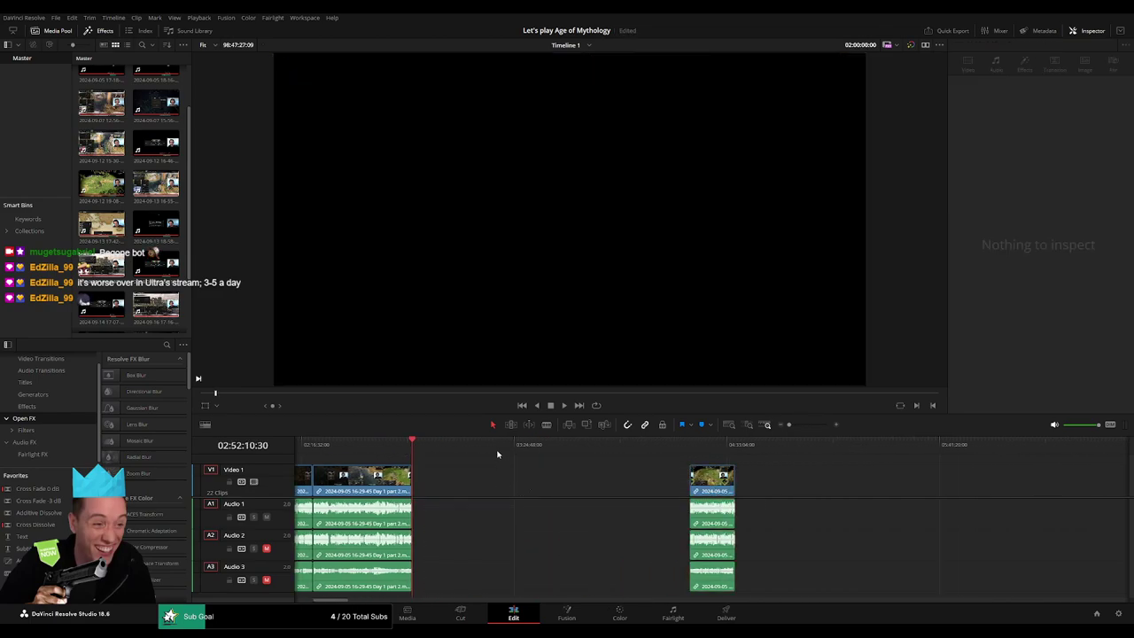
drag(550, 451, 624, 460)
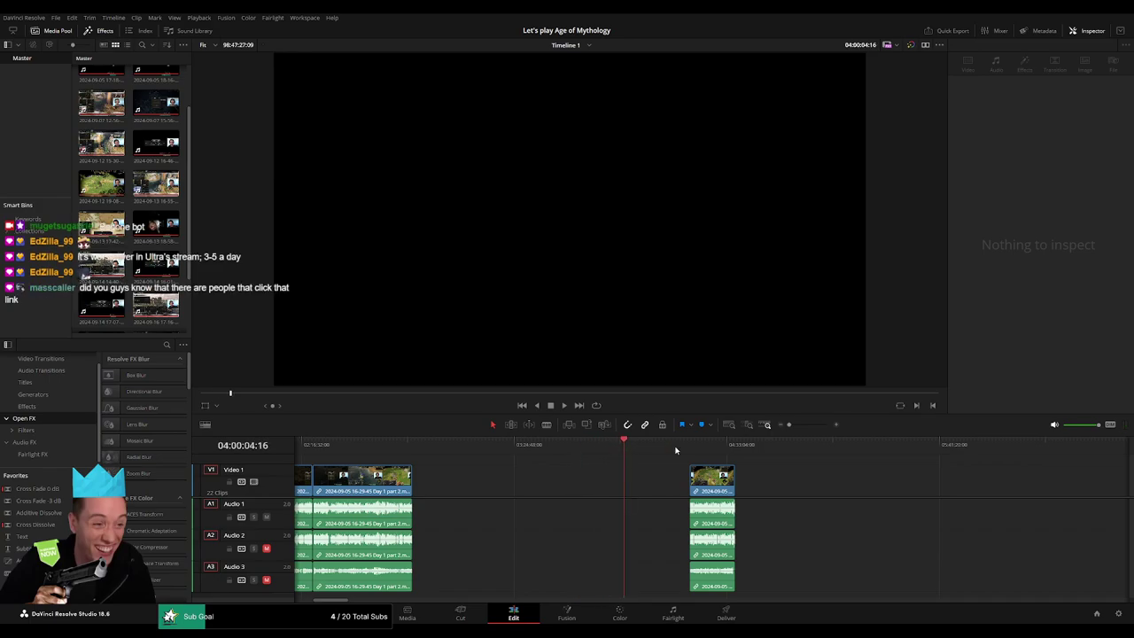
drag(788, 424, 804, 427)
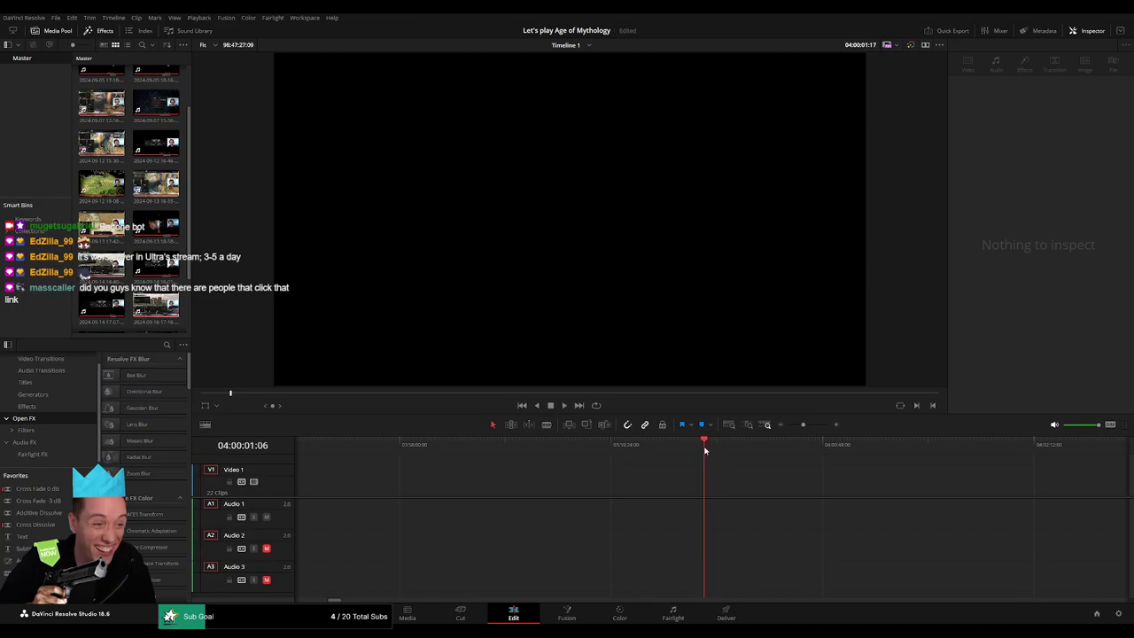
drag(705, 451, 701, 446)
drag(797, 433, 774, 429)
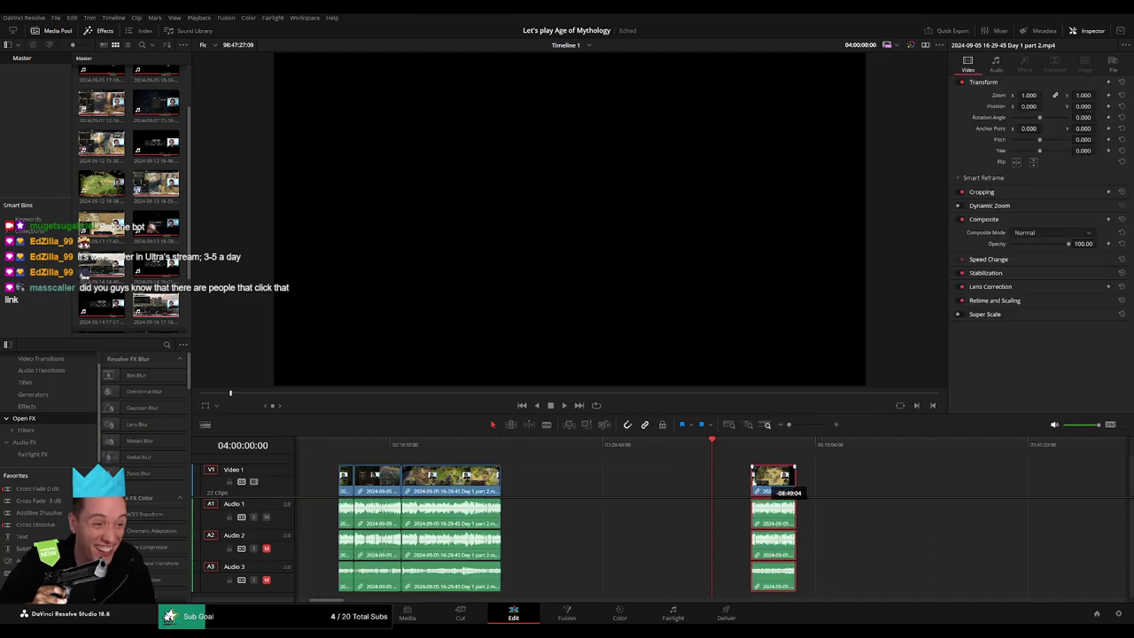
scroll(761, 478, right, 10)
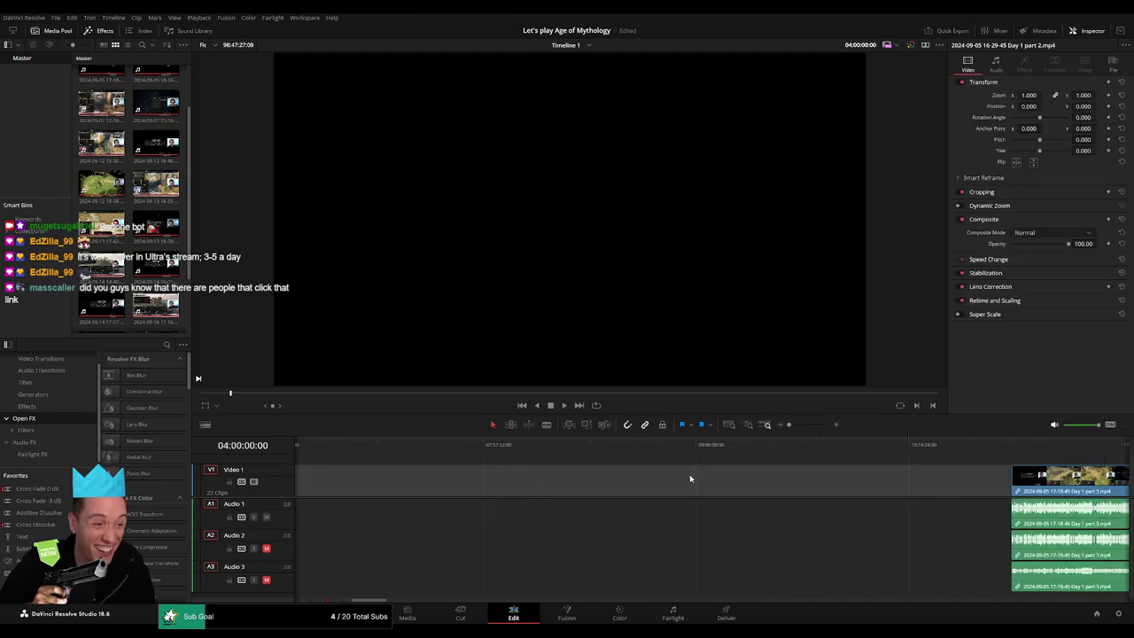
scroll(422, 500, left, 10)
scroll(790, 480, left, 10)
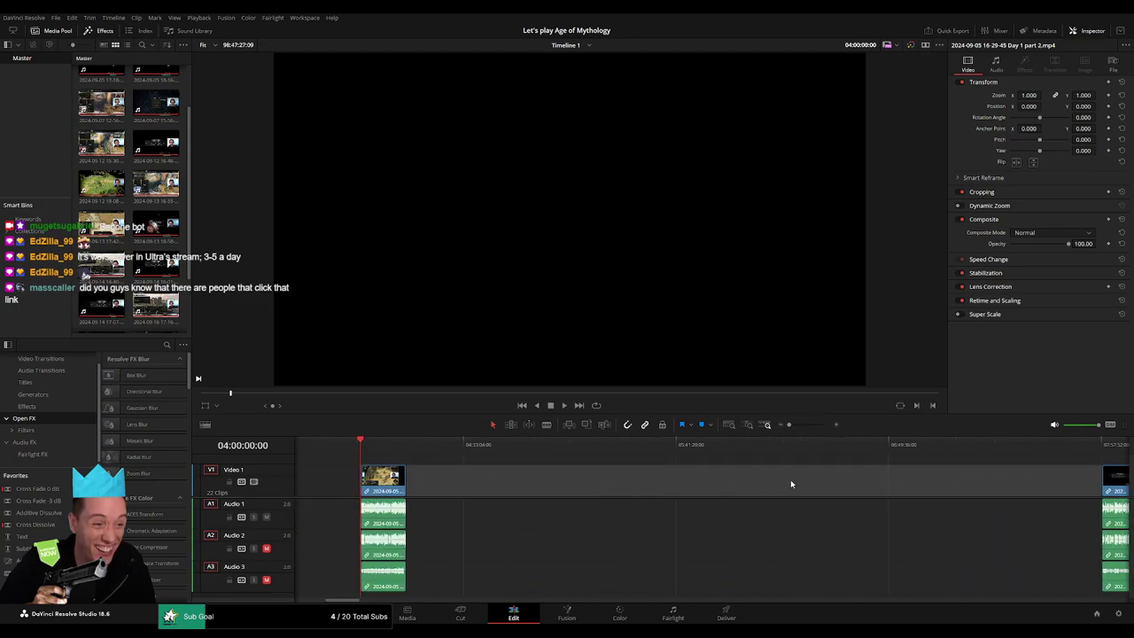
Step: Delete the empty gap so Day 1 part 3 follows part 2, then play the join
click(512, 484)
key(BackSpace)
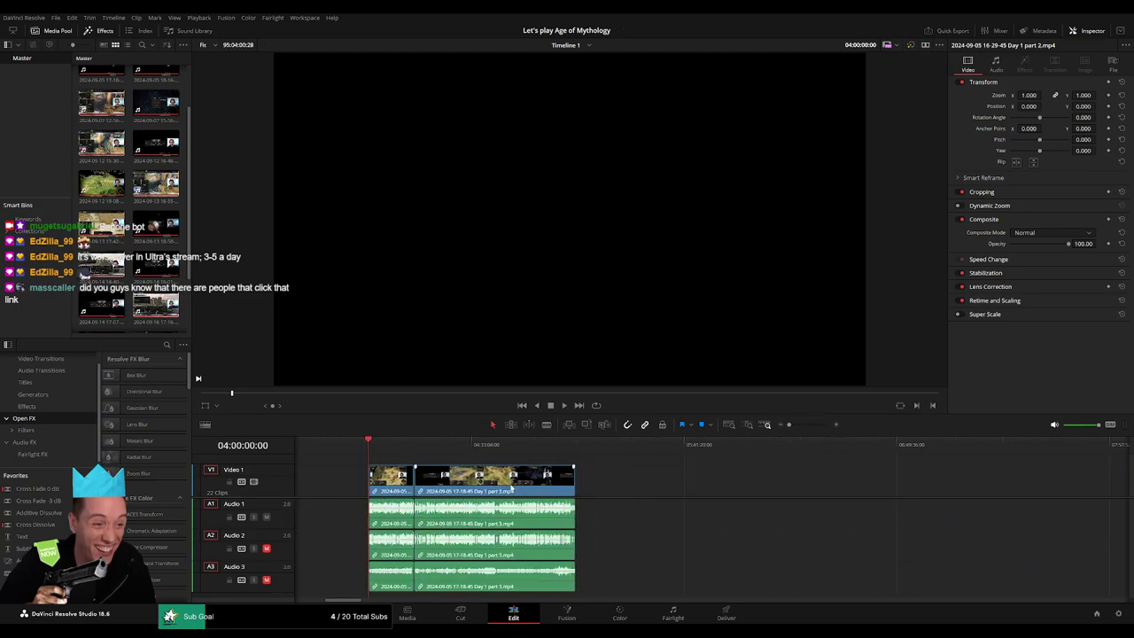
key(space)
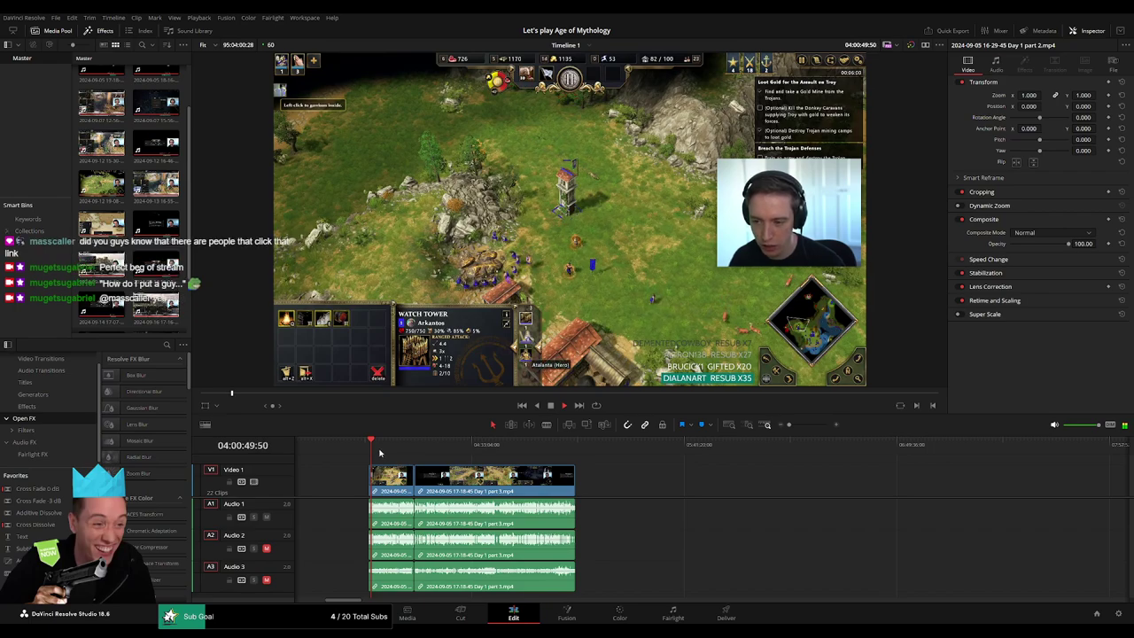
Step: Select the Day 1 part 2/part 3 edit point, play through the join, then zoom out
drag(398, 448, 418, 452)
key(space)
scroll(704, 495, up, 5)
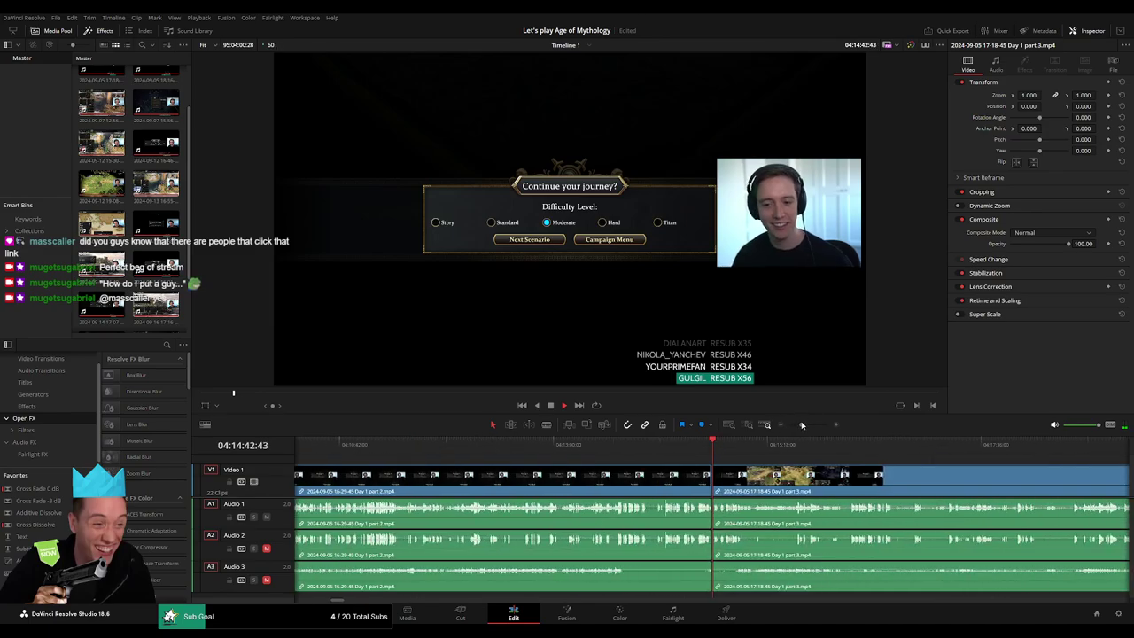
click(671, 474)
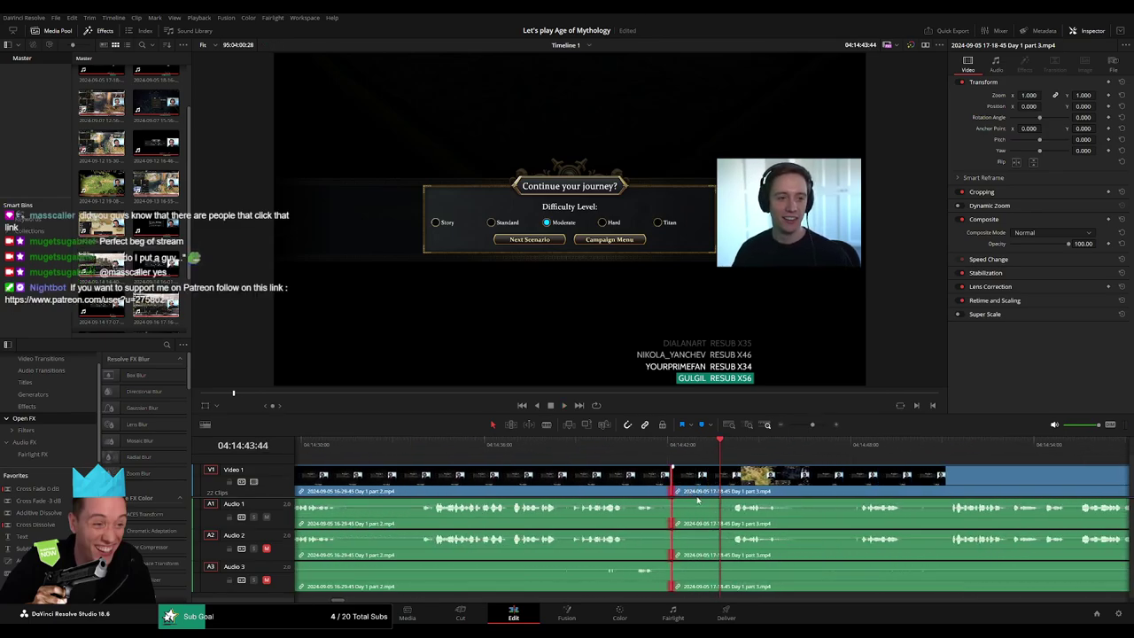
click(616, 454)
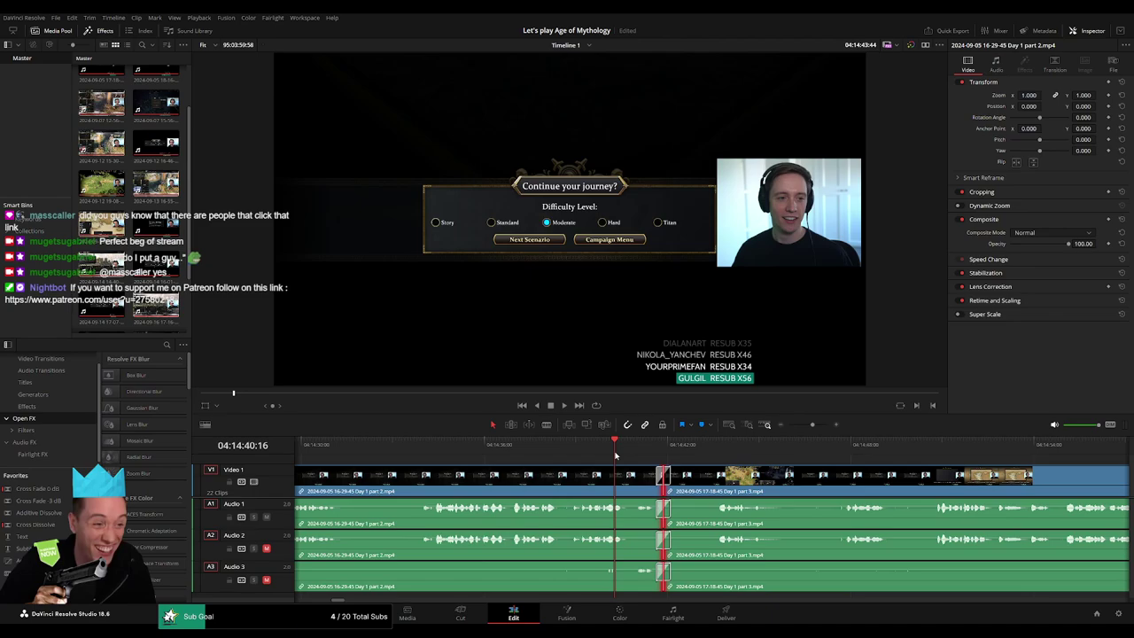
key(space)
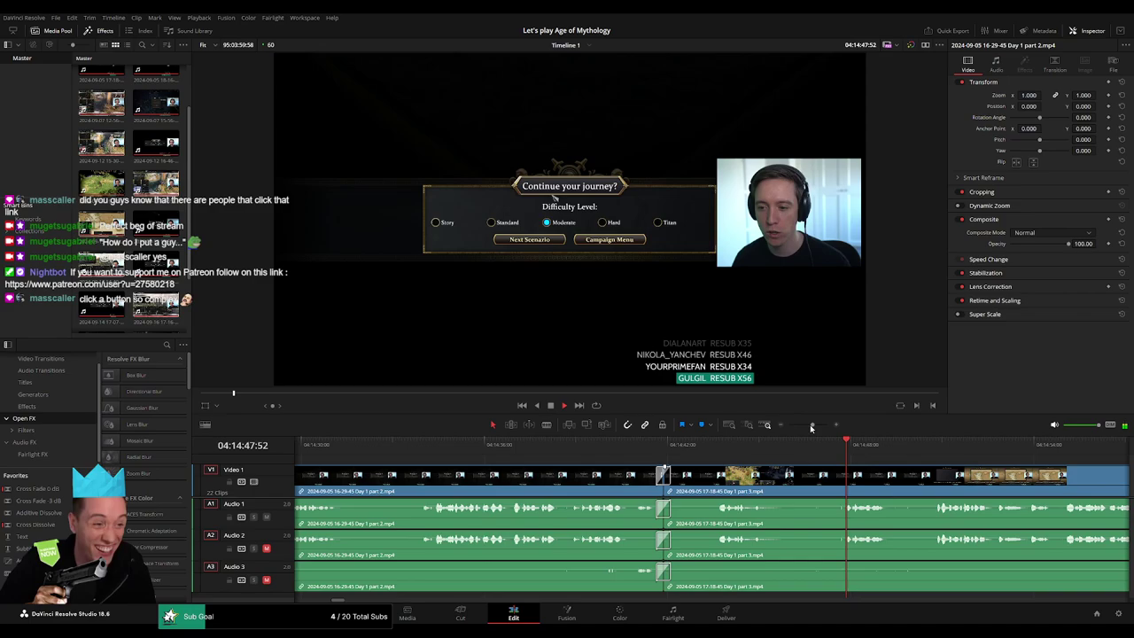
drag(811, 427, 788, 426)
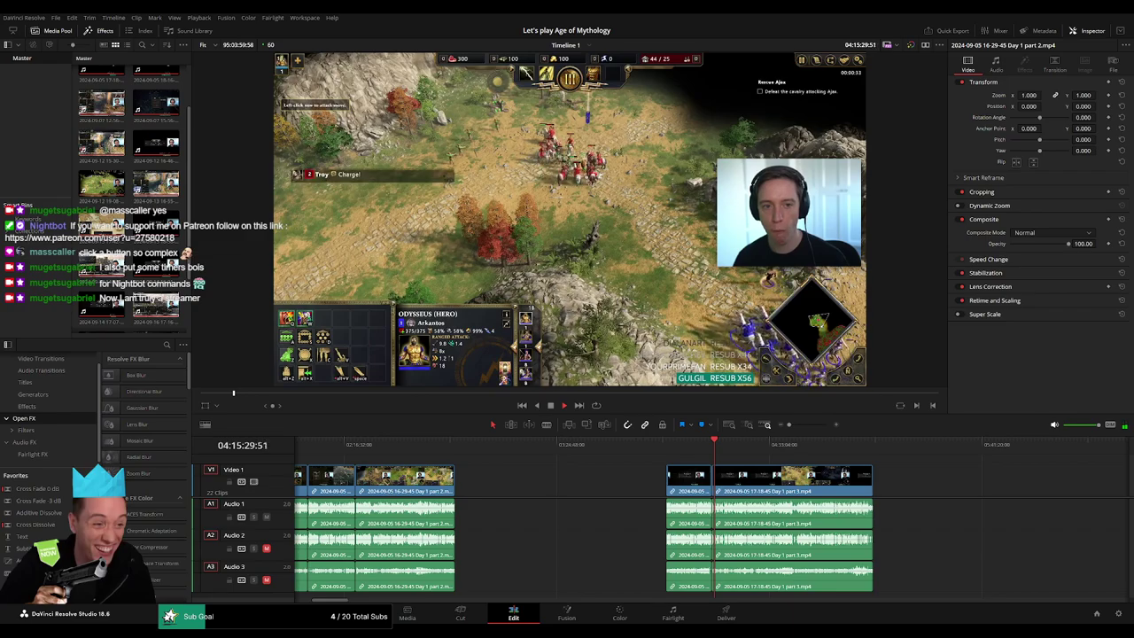
scroll(599, 474, right, 5)
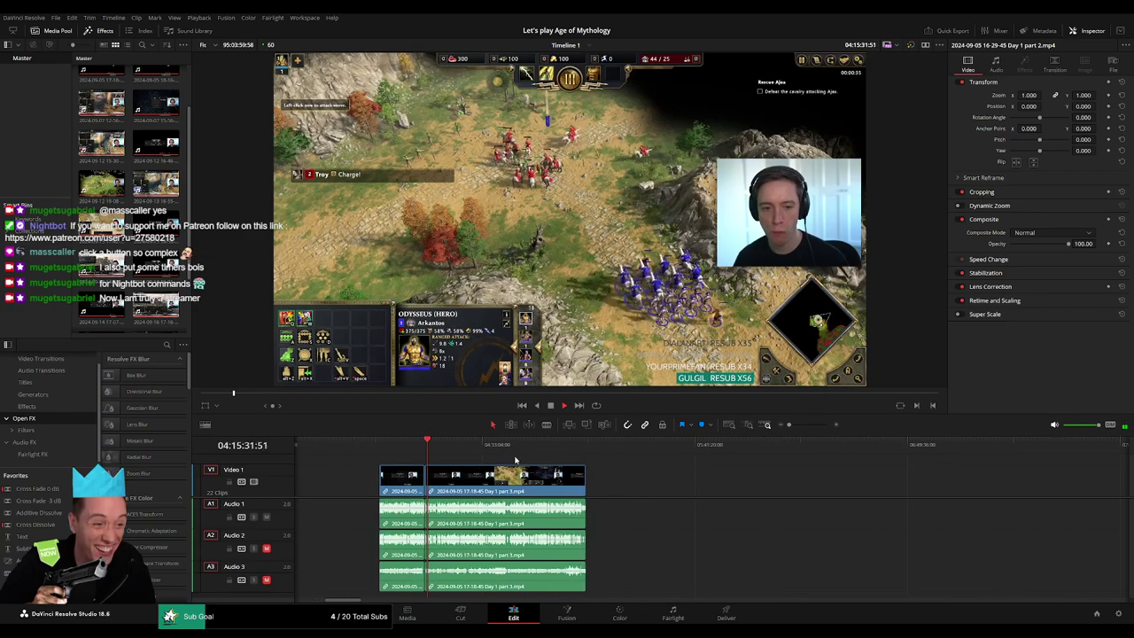
scroll(516, 460, up, 3)
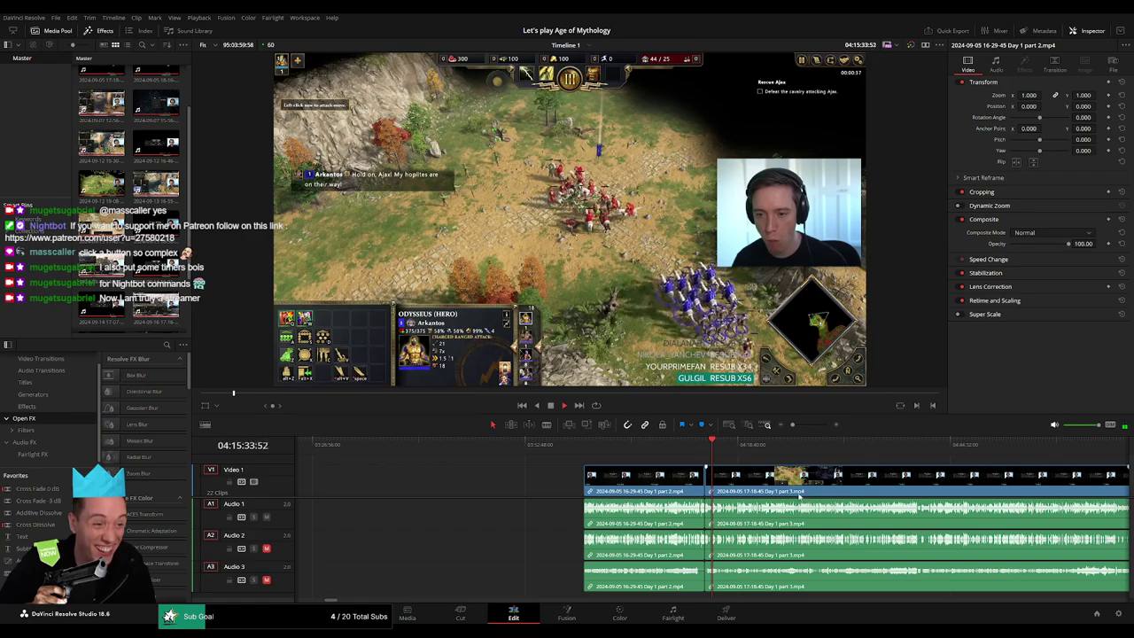
Step: Scrub and play through the later Day 1 part 3 footage to review it
scroll(800, 498, right, 5)
click(447, 450)
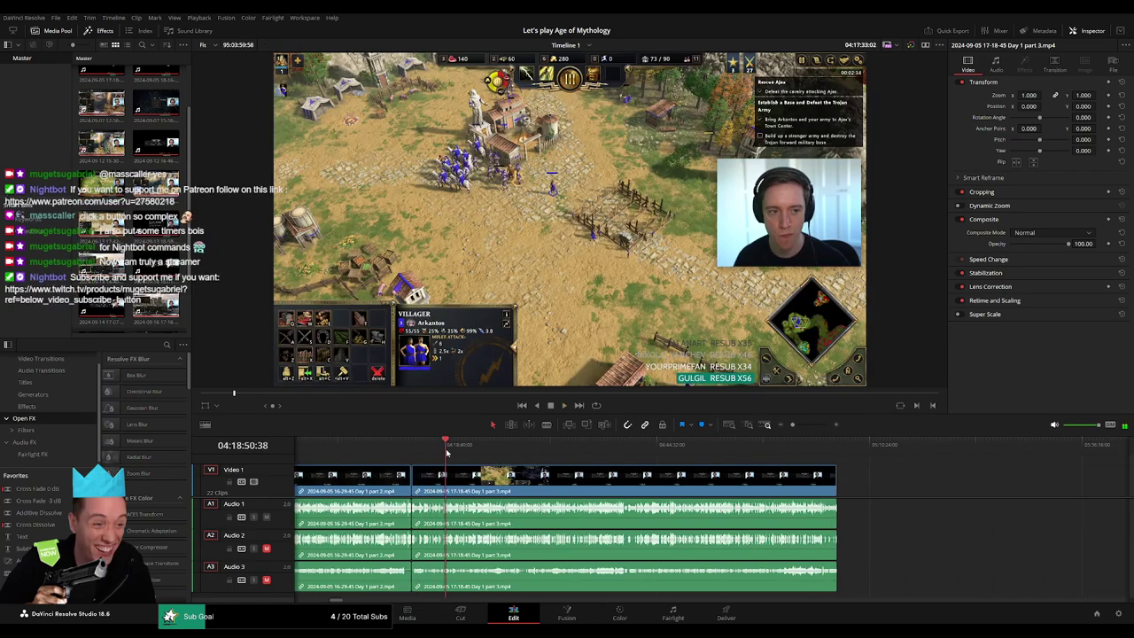
drag(464, 454, 714, 452)
key(space)
scroll(659, 479, up, 3)
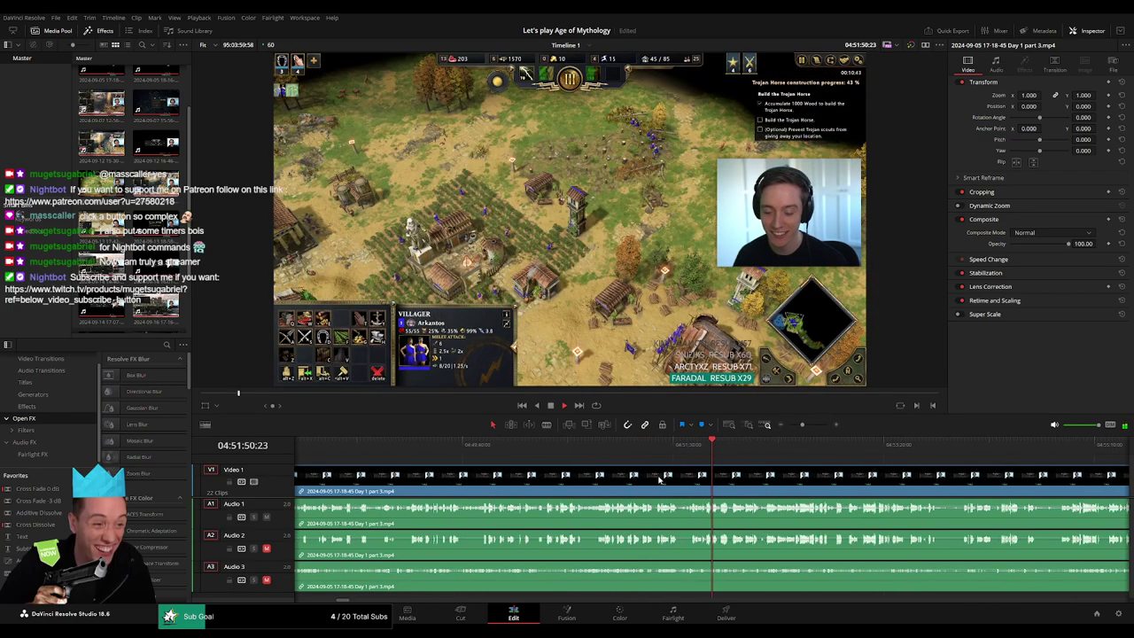
scroll(659, 478, up, 2)
scroll(673, 470, up, 1)
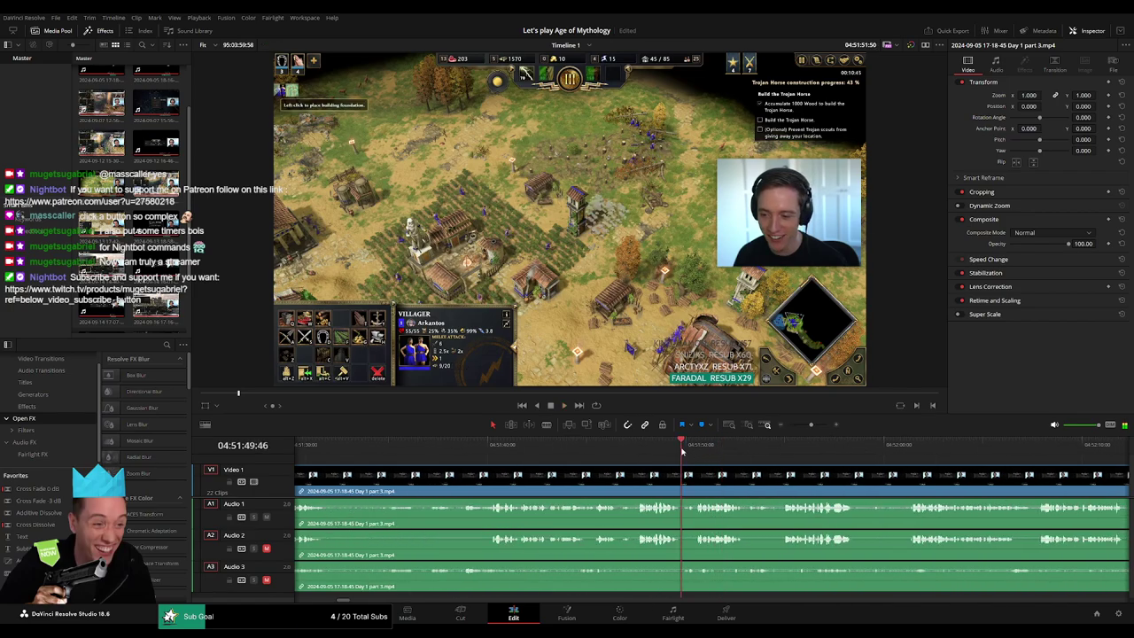
scroll(673, 451, right, 2)
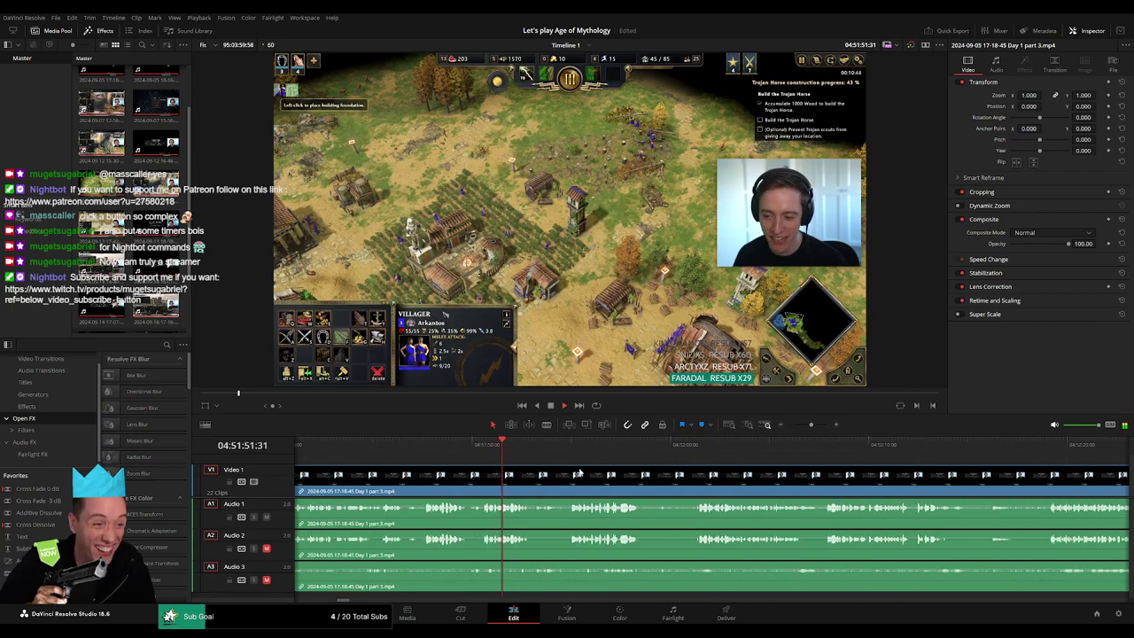
Step: Step ahead and park the playhead at about 04:52:55 in part 3
click(689, 445)
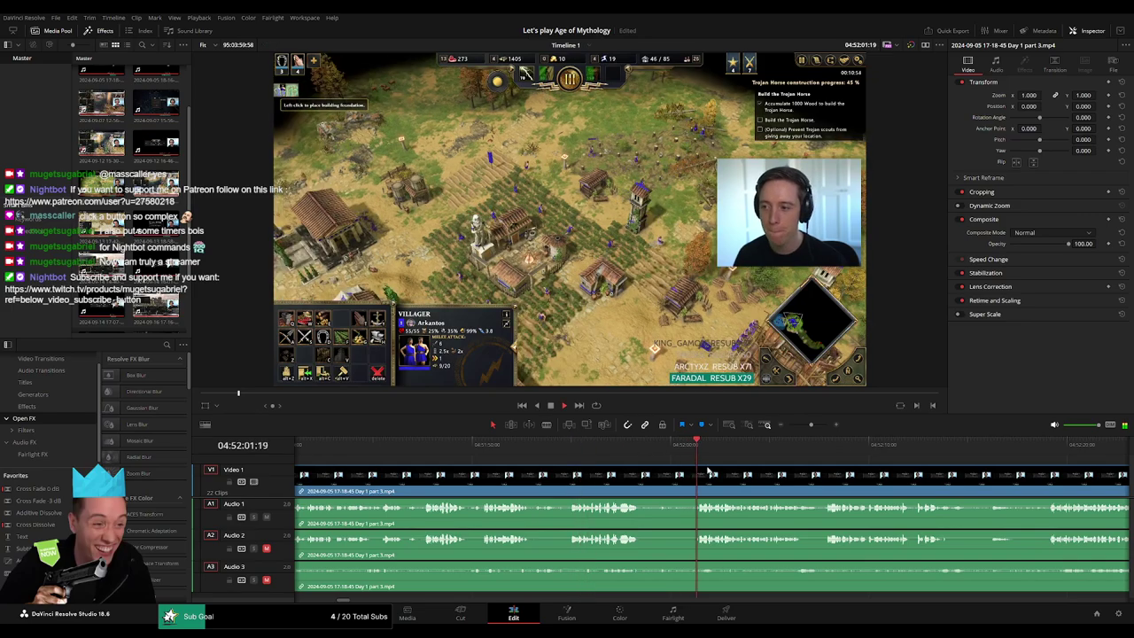
scroll(531, 461, right, 3)
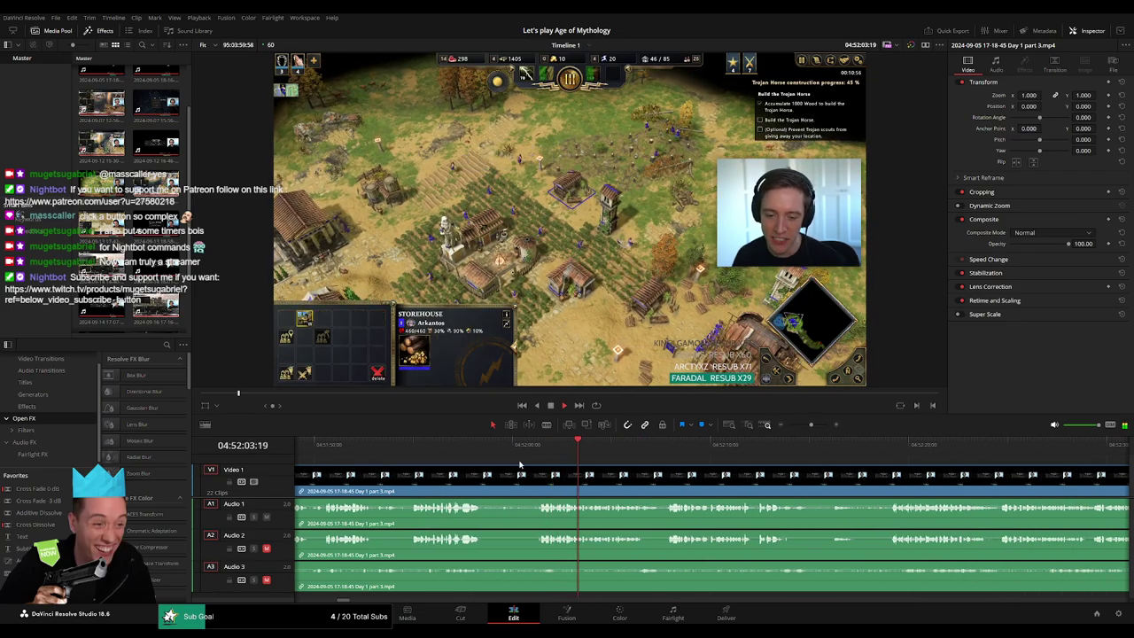
scroll(602, 456, right, 3)
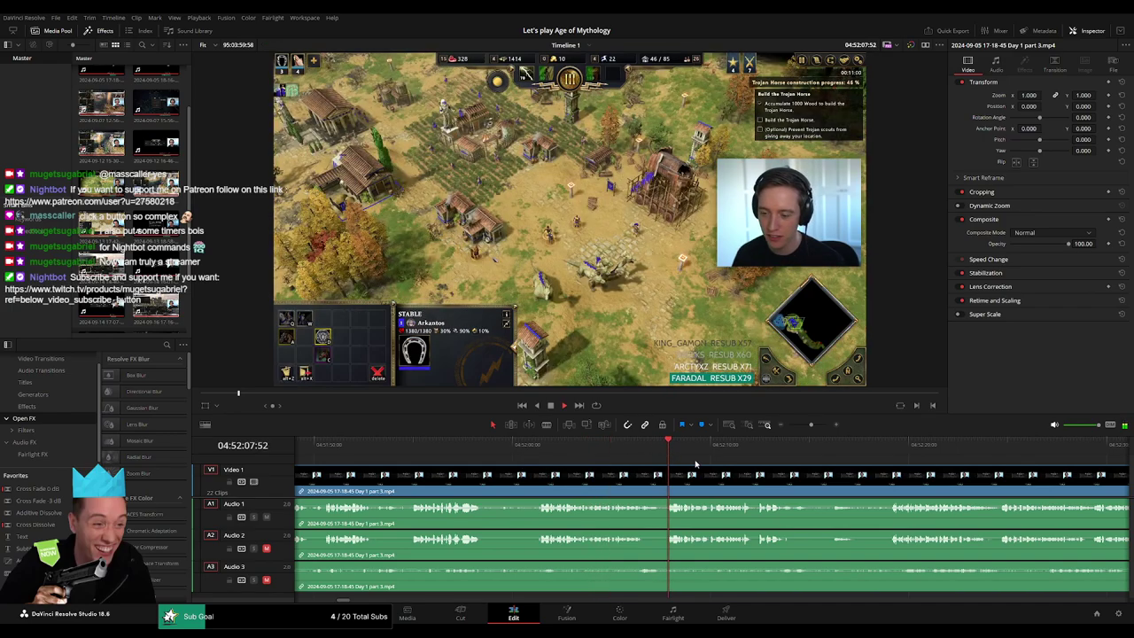
click(689, 451)
scroll(637, 461, right, 2)
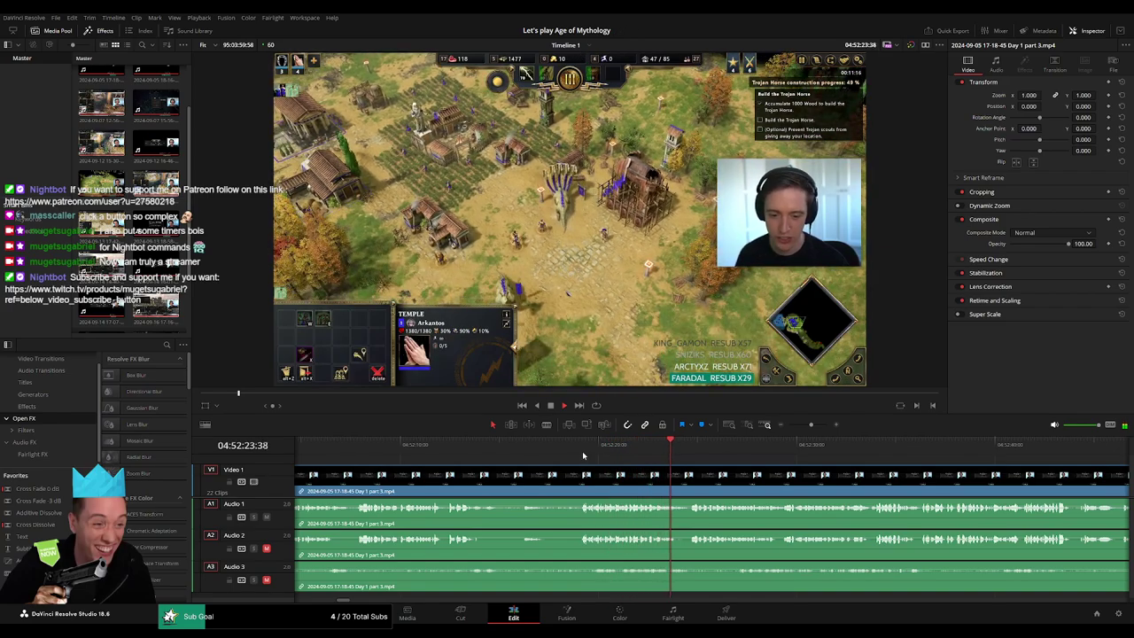
key(l)
key(l)
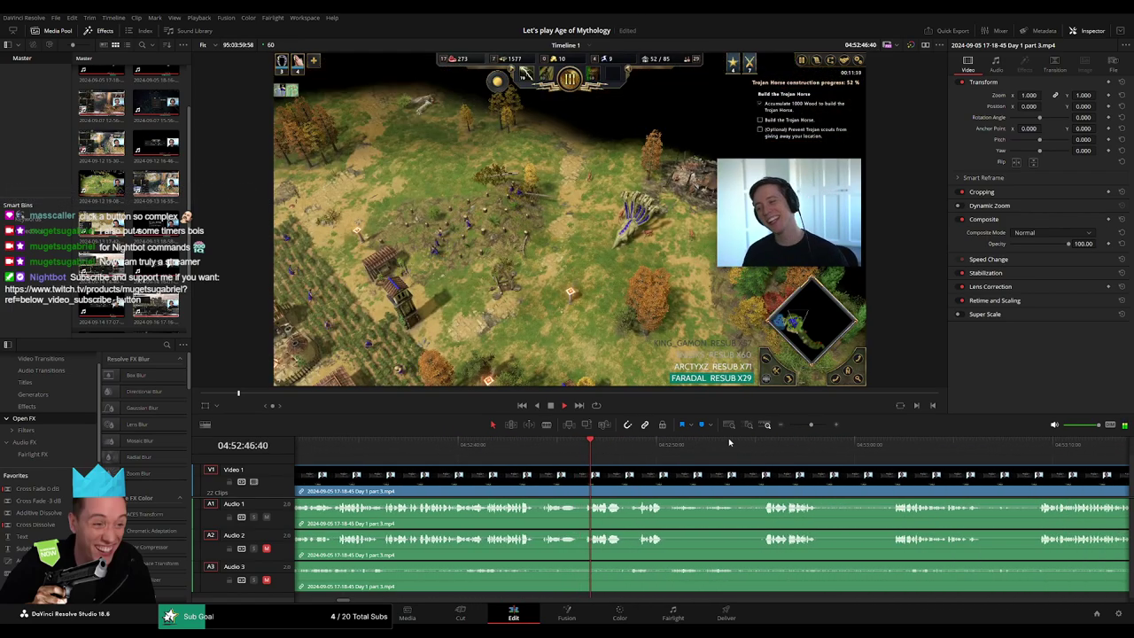
click(760, 445)
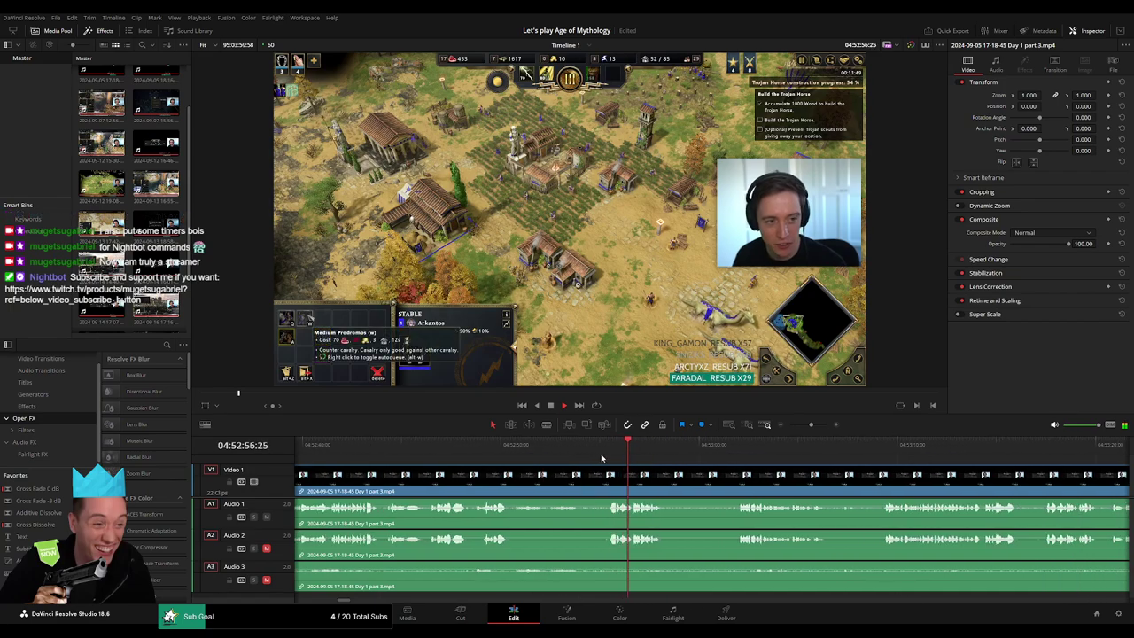
click(608, 452)
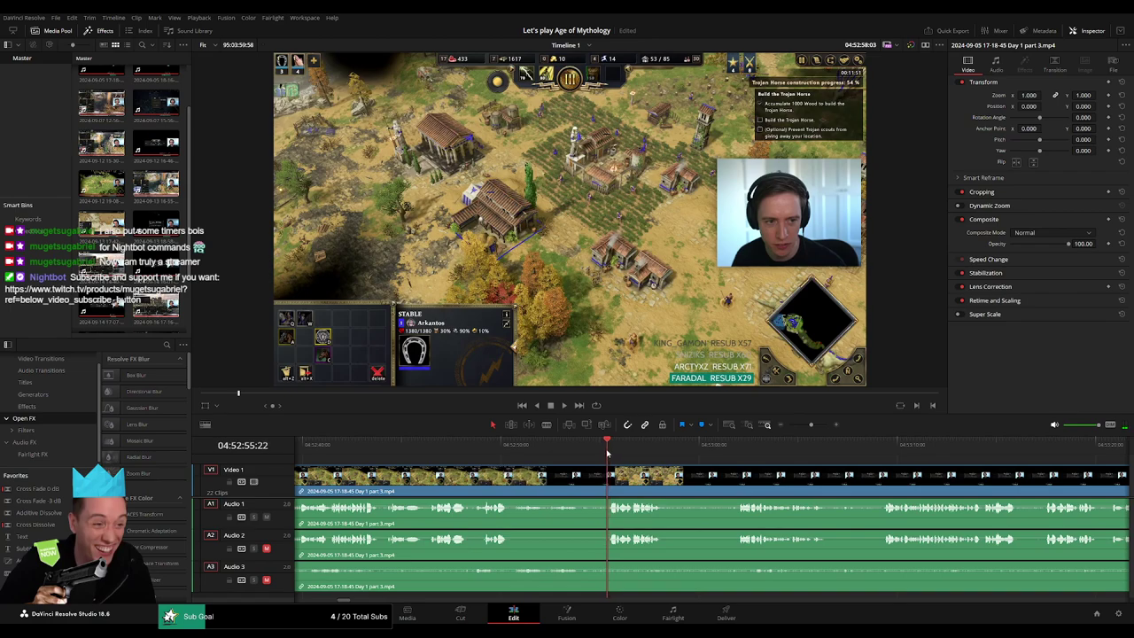
Step: Blade part 3 at about 04:52:54 and slide the later piece left to close the gap
drag(607, 453, 600, 453)
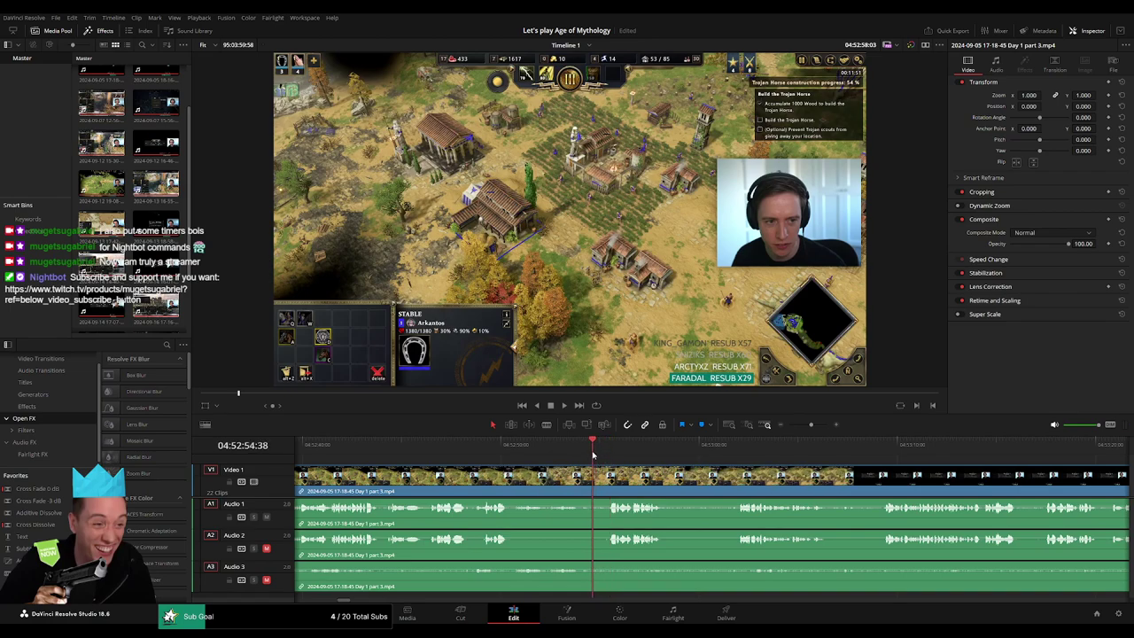
key(b)
click(595, 476)
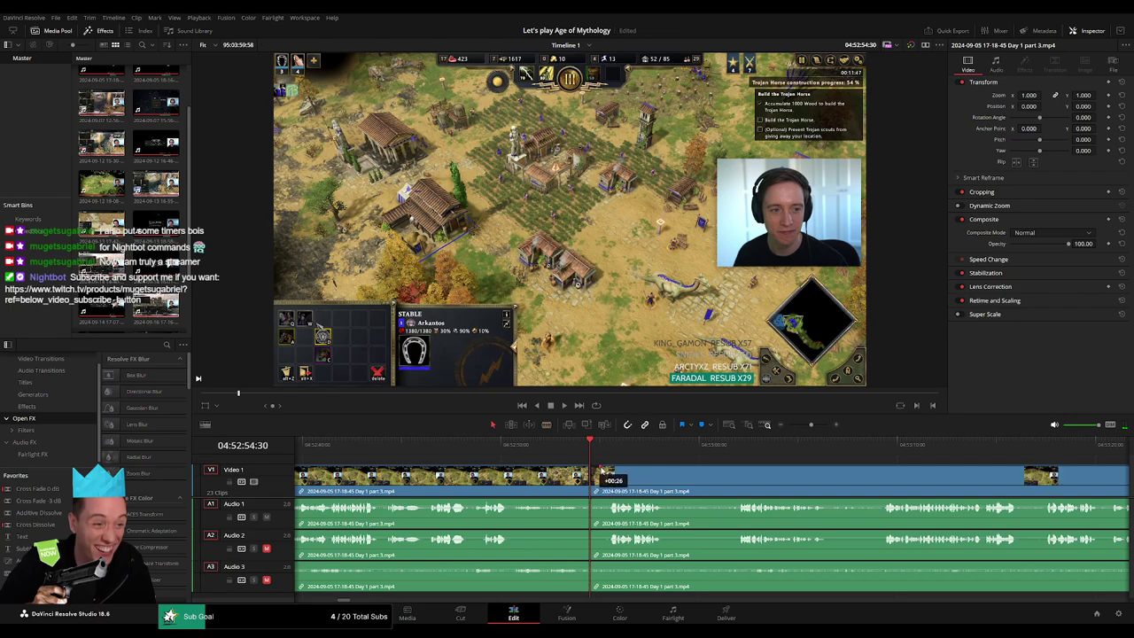
mouse_move(598, 471)
mouse_down()
mouse_move(581, 471)
mouse_move(570, 505)
mouse_up()
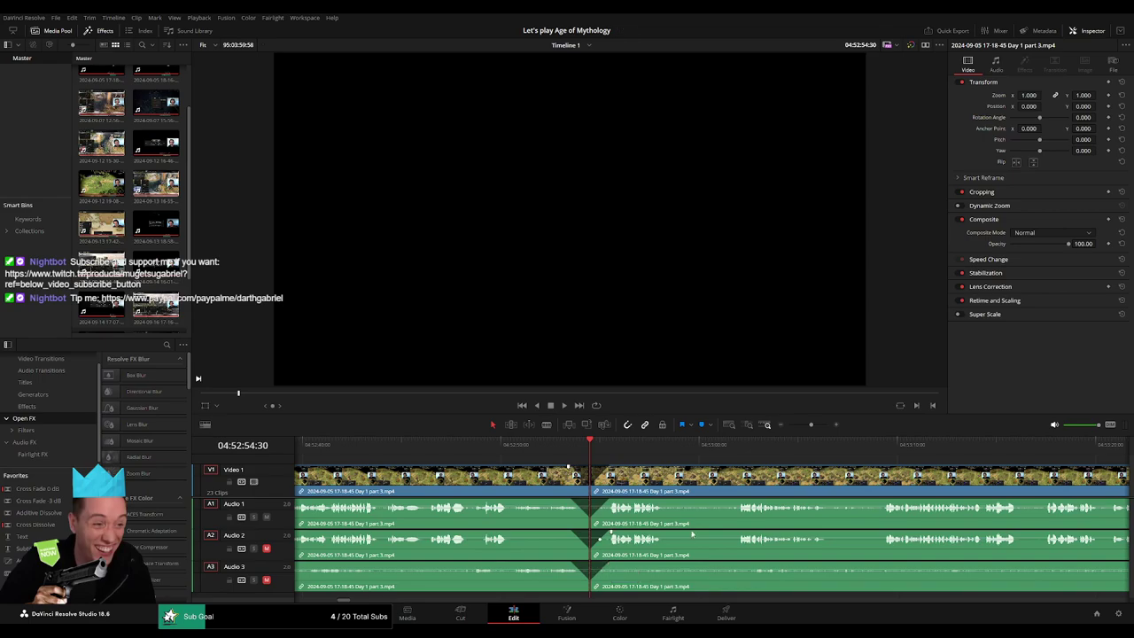
Step: Zoom the timeline out and move the last clip far to the right
click(781, 424)
click(781, 424)
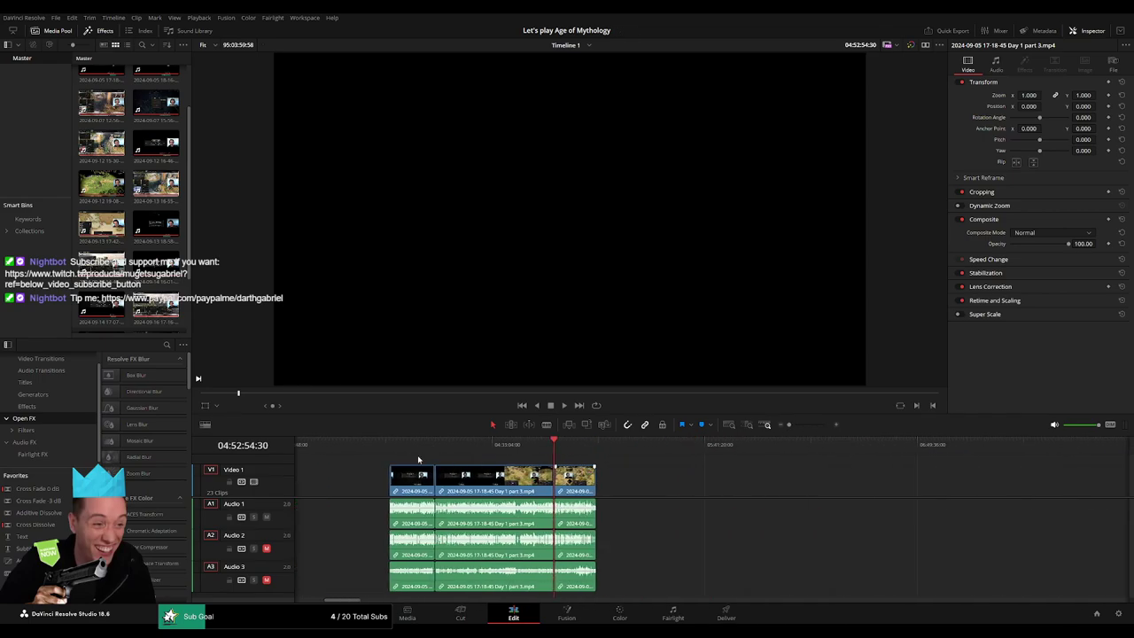
scroll(553, 453, right, 3)
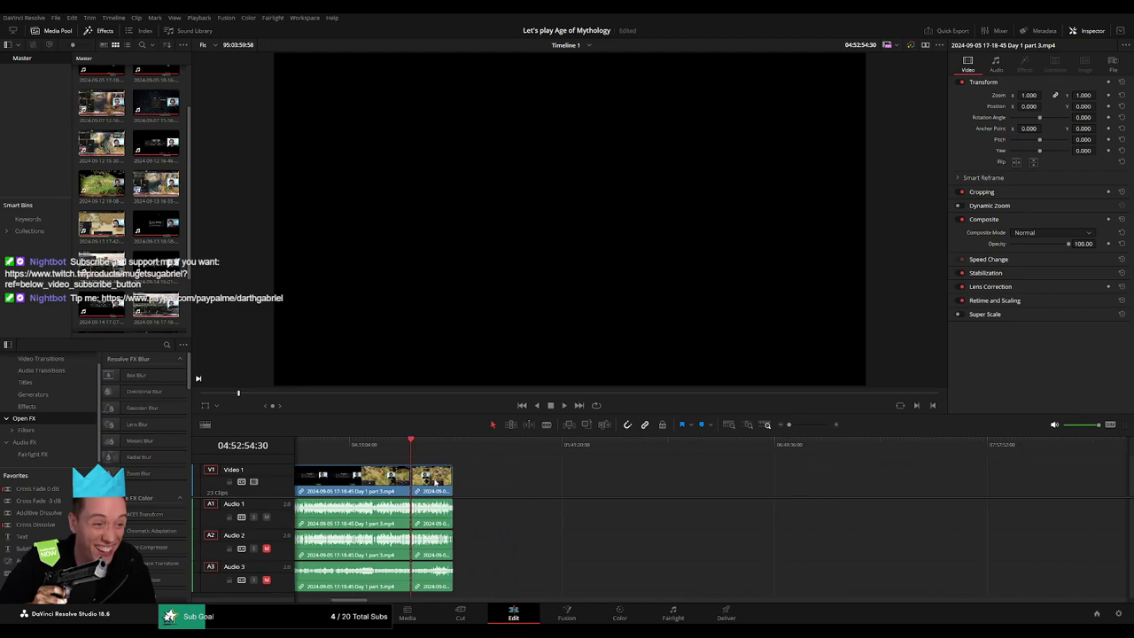
drag(431, 478, 755, 487)
click(541, 488)
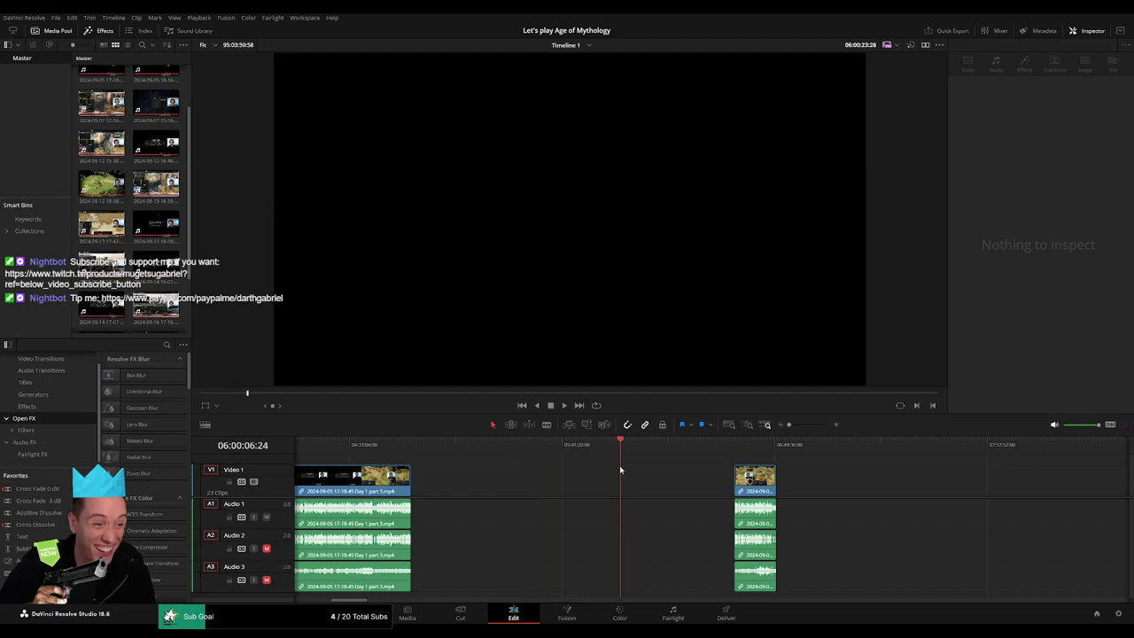
Step: Butt the part 4 clip against the end of part 3 and play it back
scroll(657, 477, up, 2)
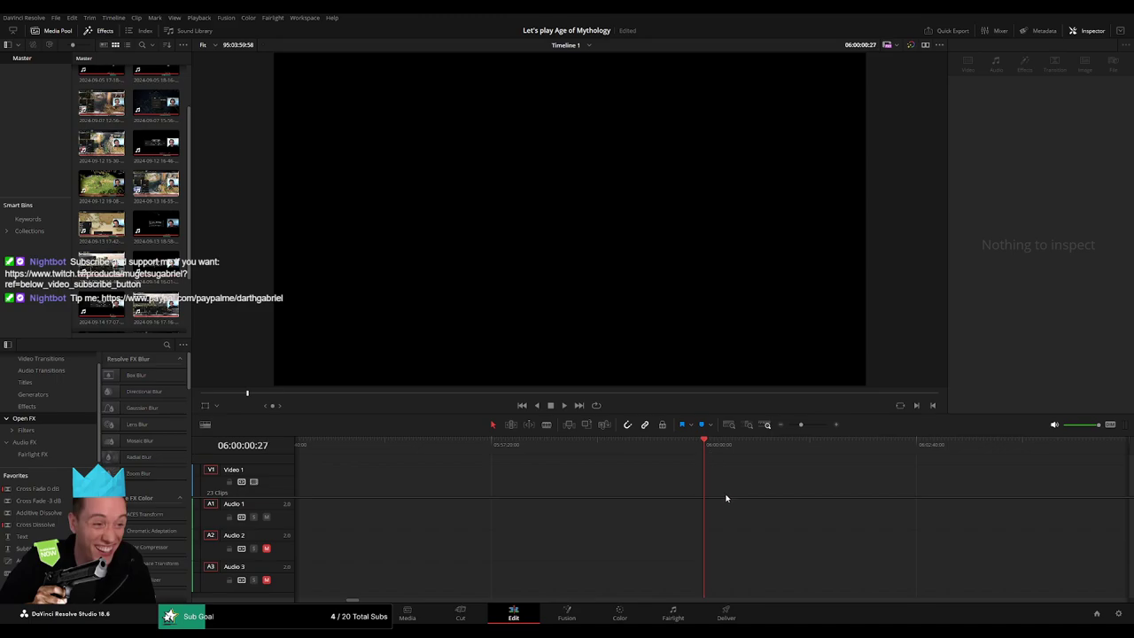
scroll(779, 448, down, 2)
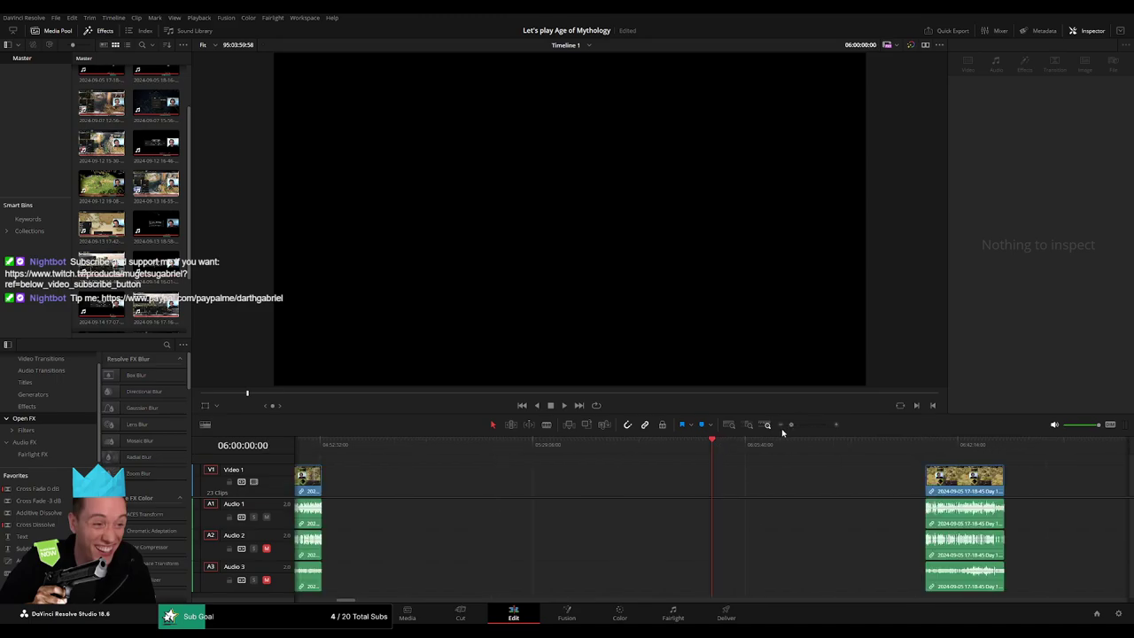
scroll(809, 473, right, 10)
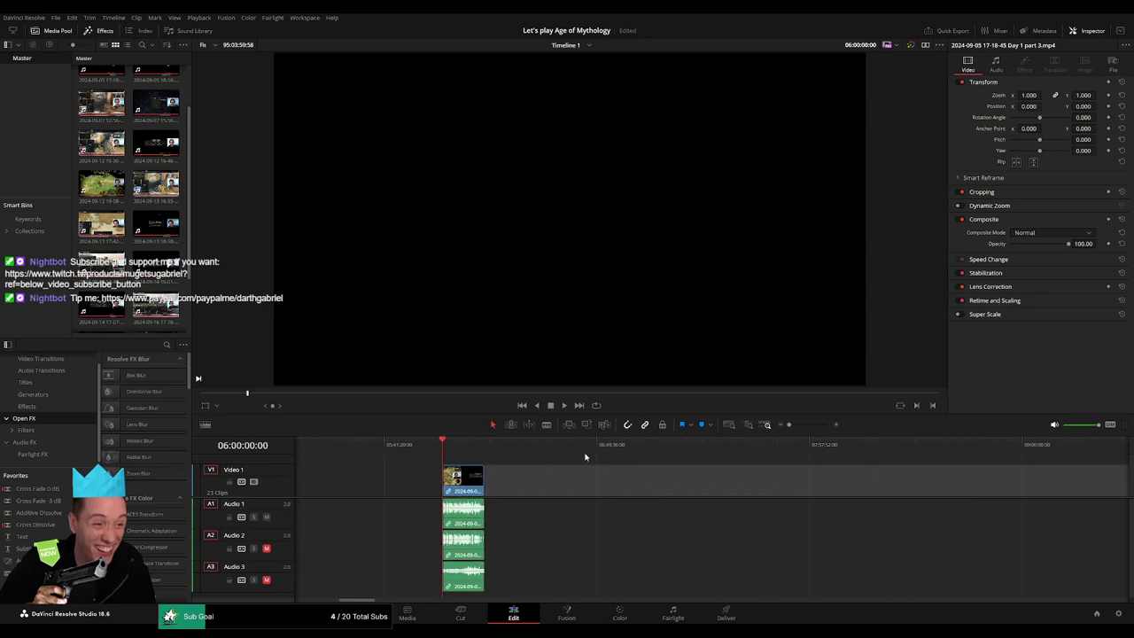
mouse_move(1028, 483)
mouse_down()
mouse_move(366, 462)
mouse_move(696, 470)
mouse_up()
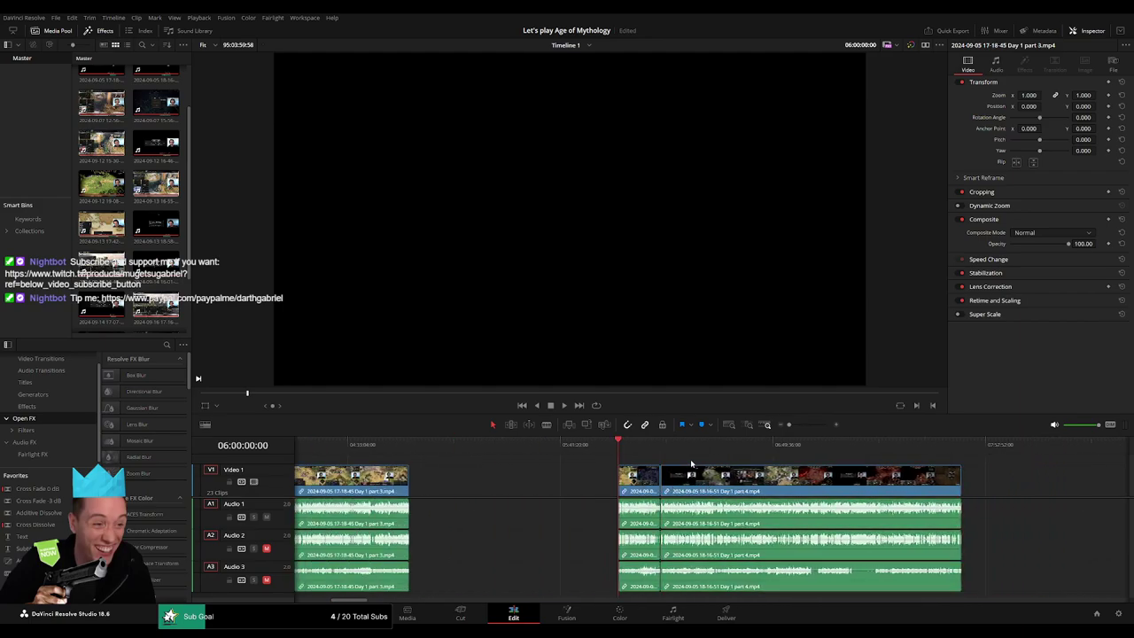
key(space)
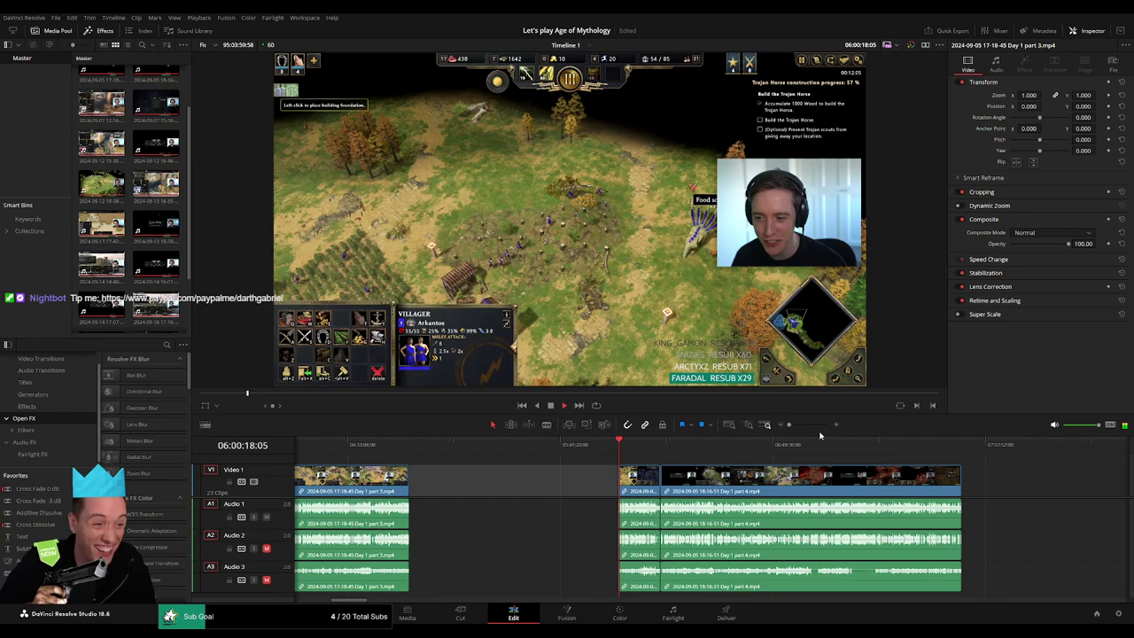
scroll(546, 462, up, 5)
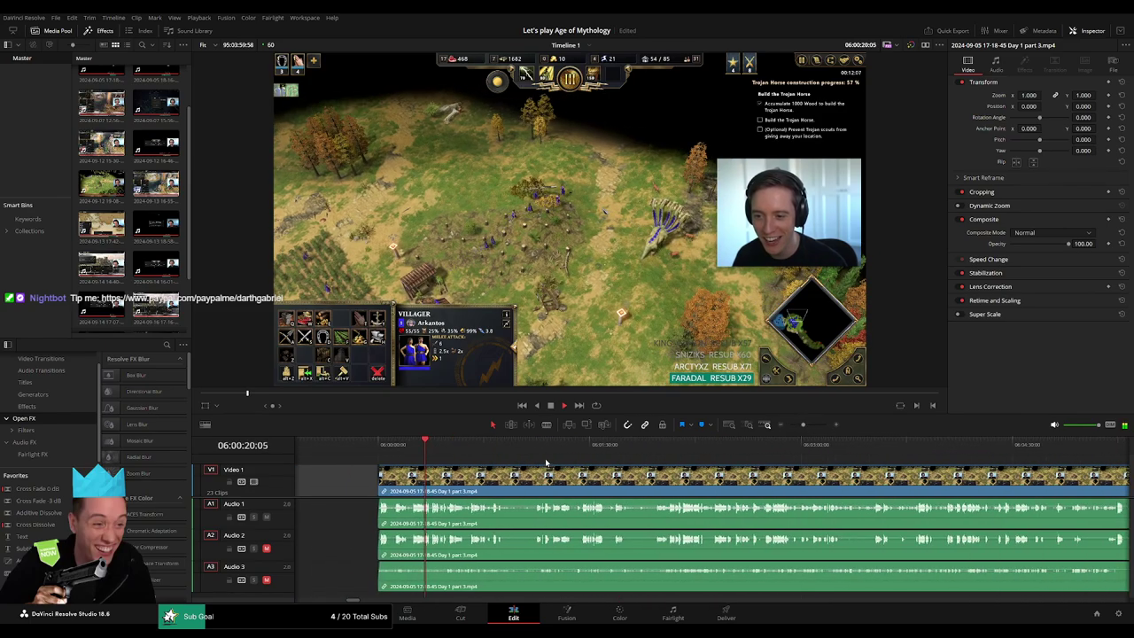
drag(500, 454, 523, 456)
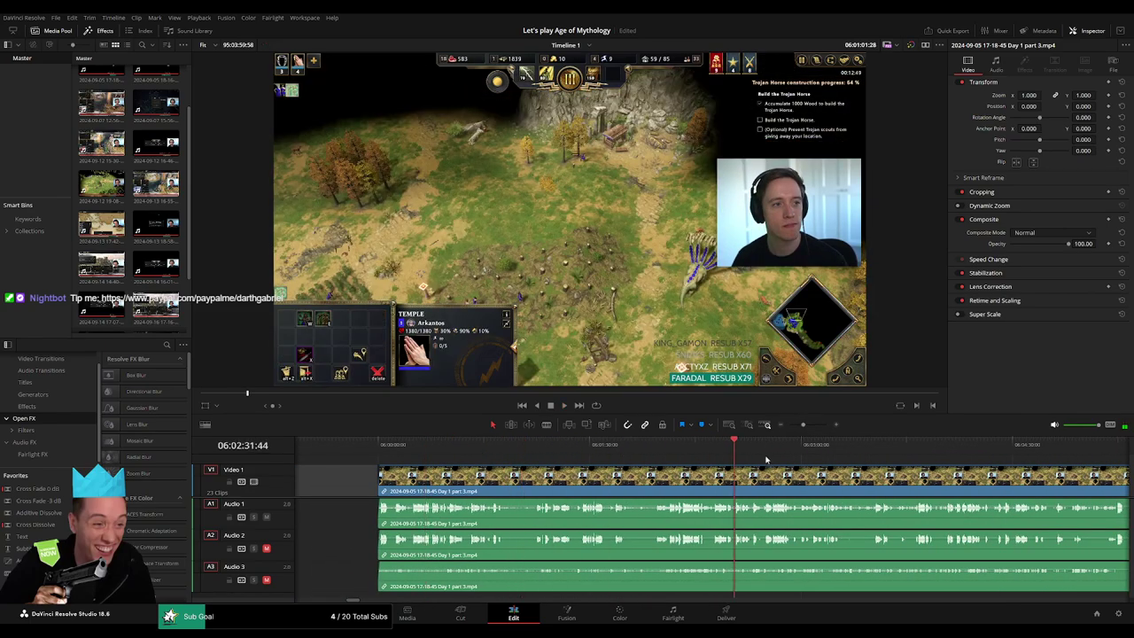
scroll(576, 448, right, 10)
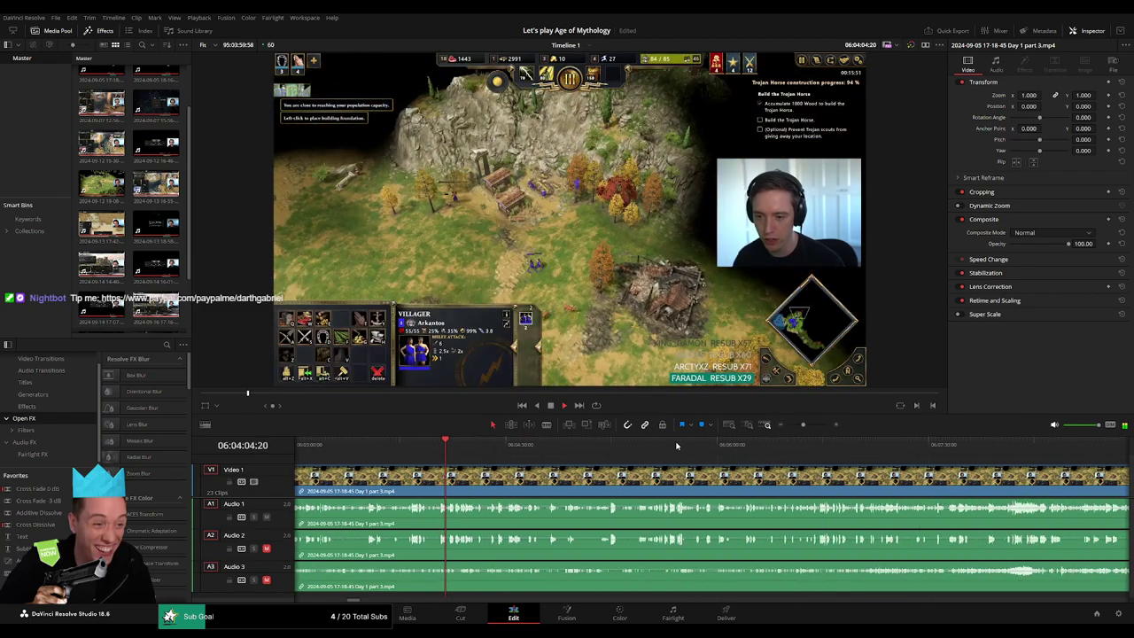
click(600, 443)
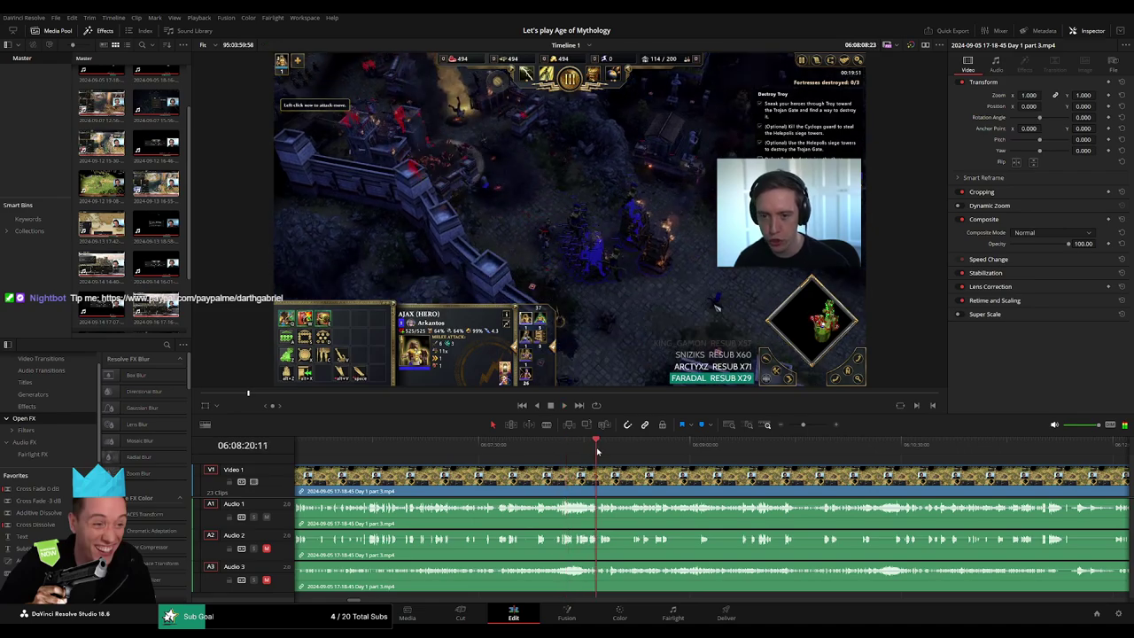
scroll(714, 446, down, 3)
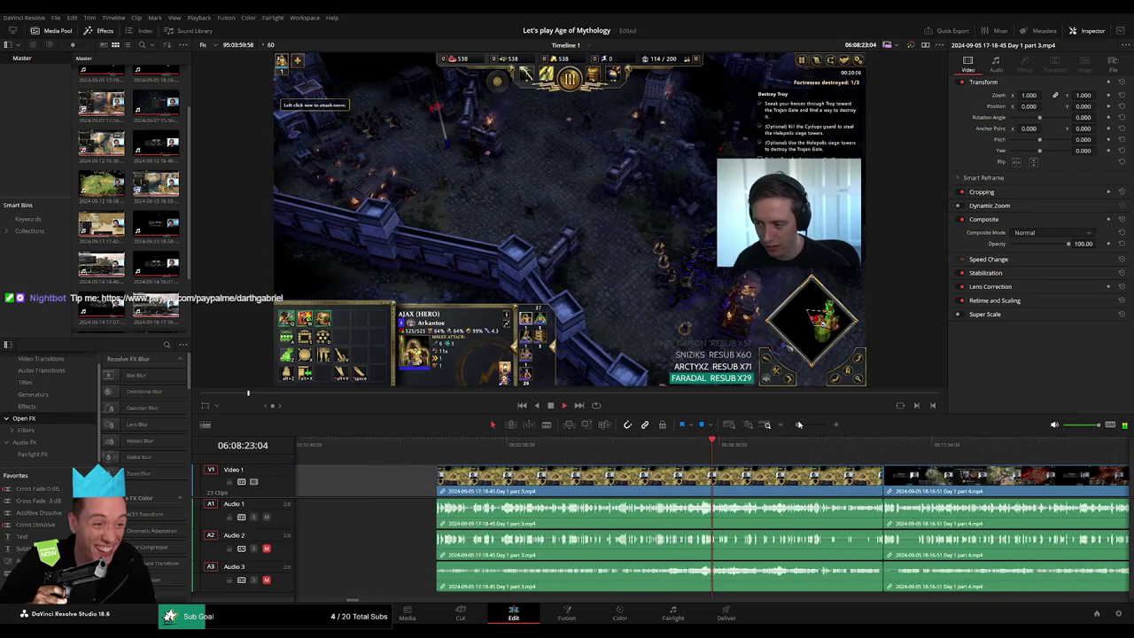
click(977, 446)
click(1018, 443)
scroll(975, 478, up, 3)
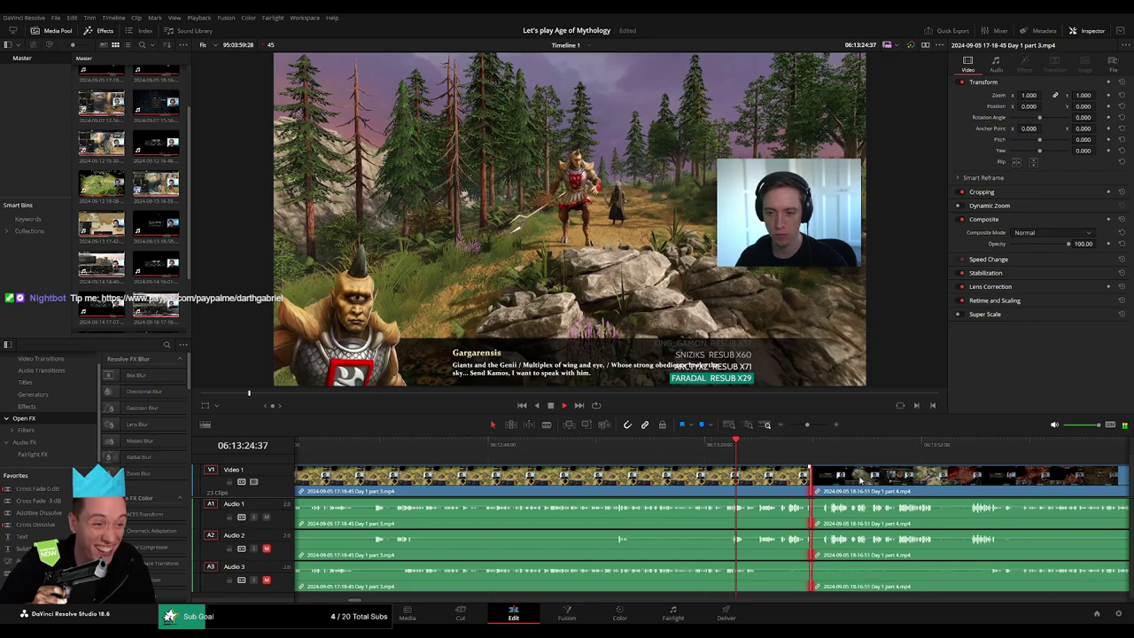
scroll(751, 481, right, 3)
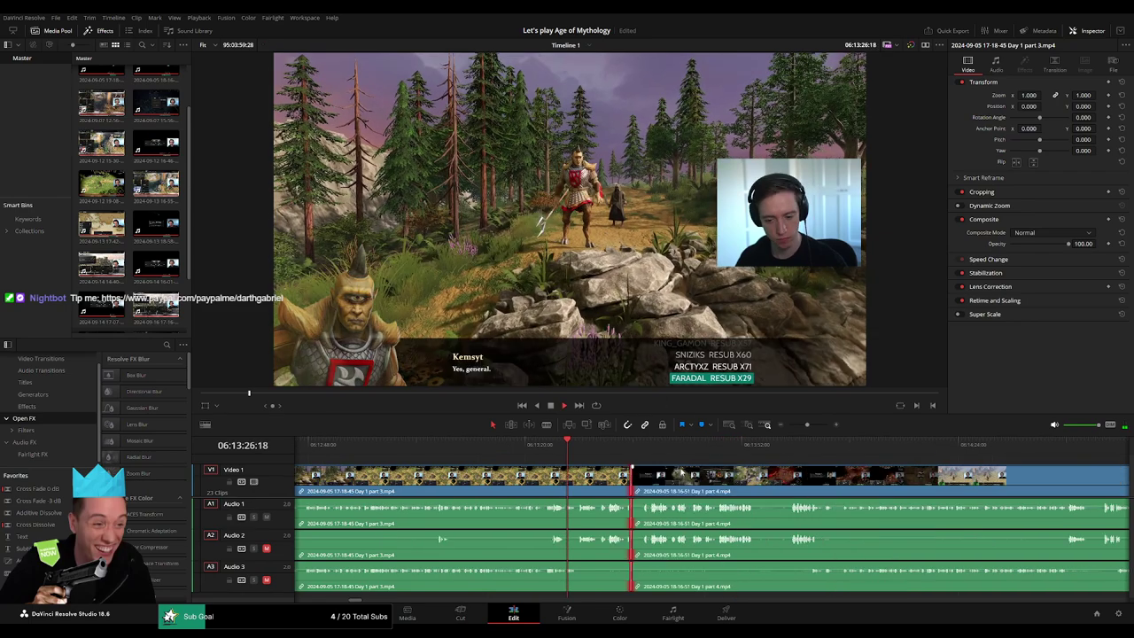
click(554, 453)
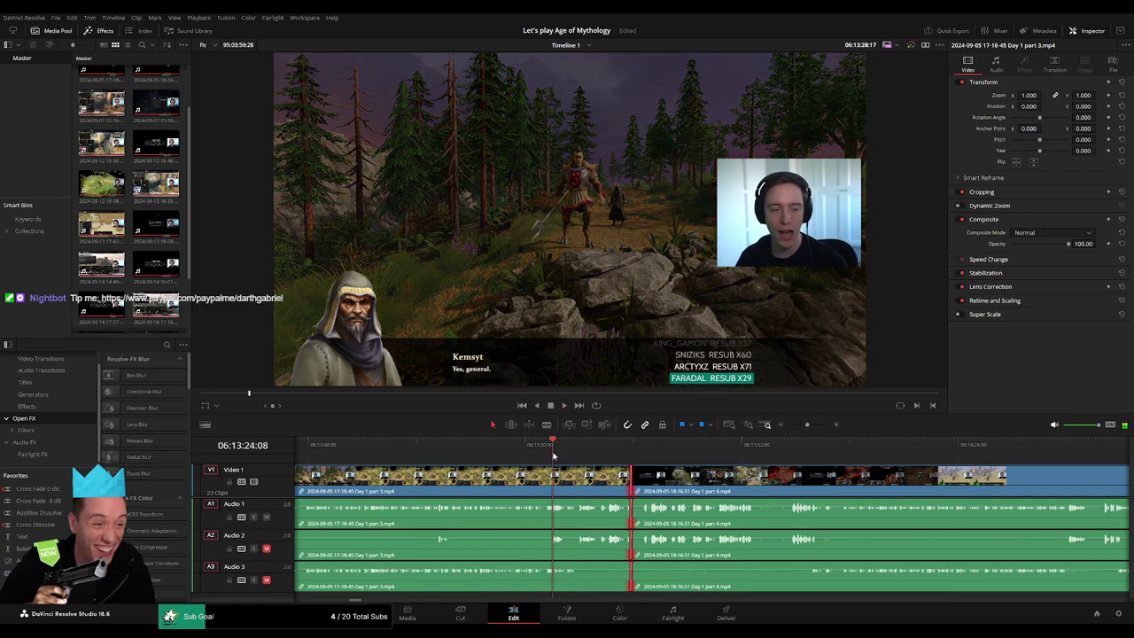
click(604, 453)
key(space)
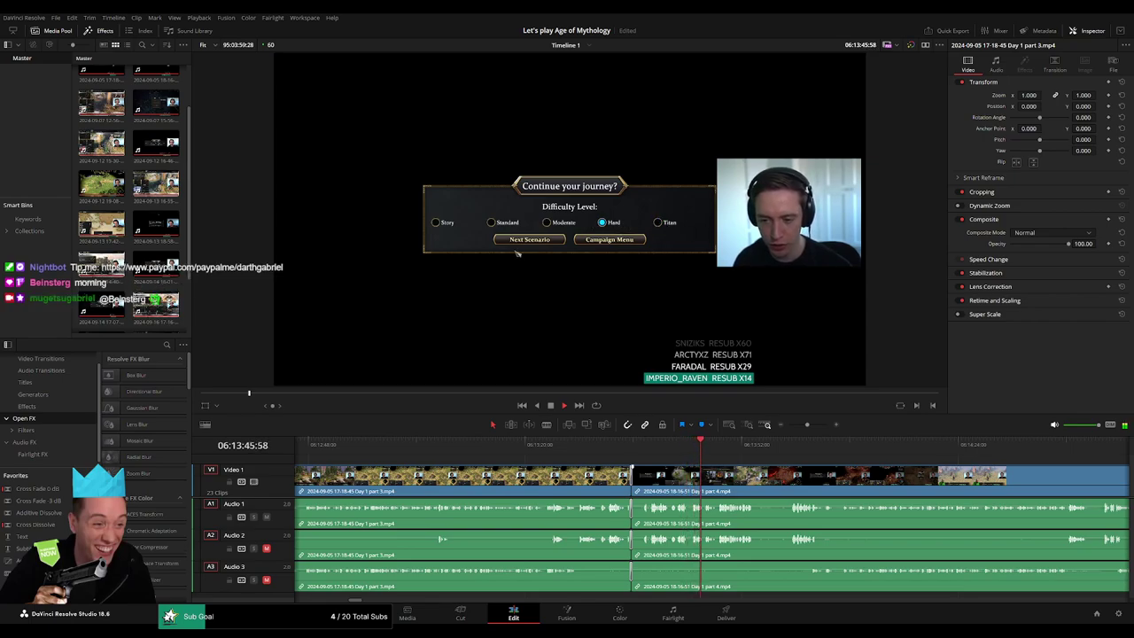
drag(770, 453, 847, 453)
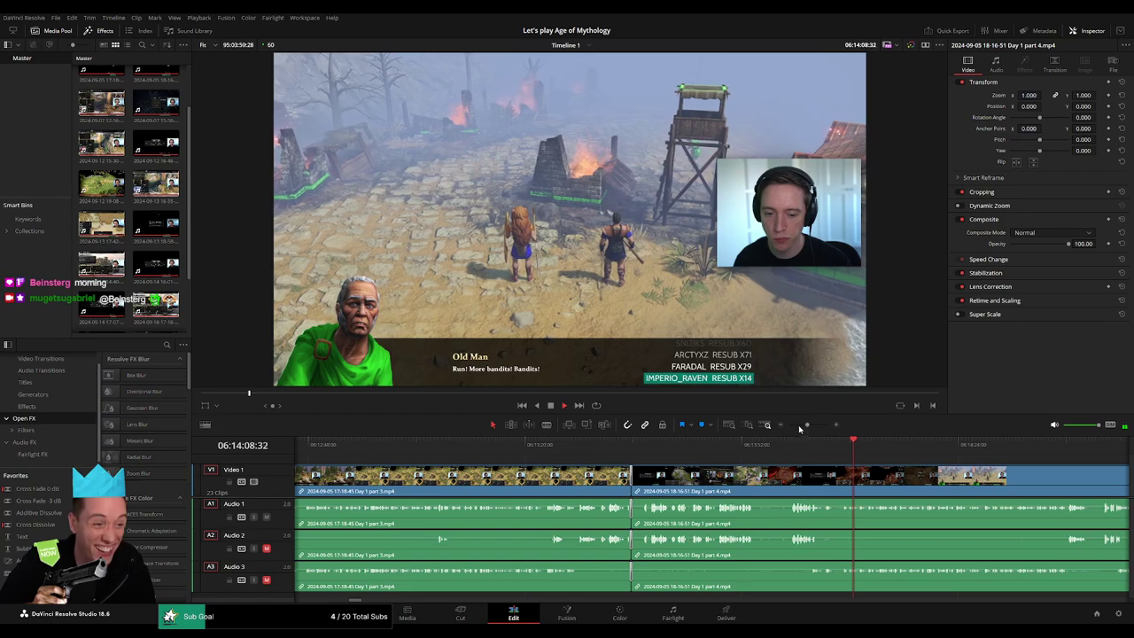
scroll(512, 461, down, 10)
scroll(512, 461, right, 3)
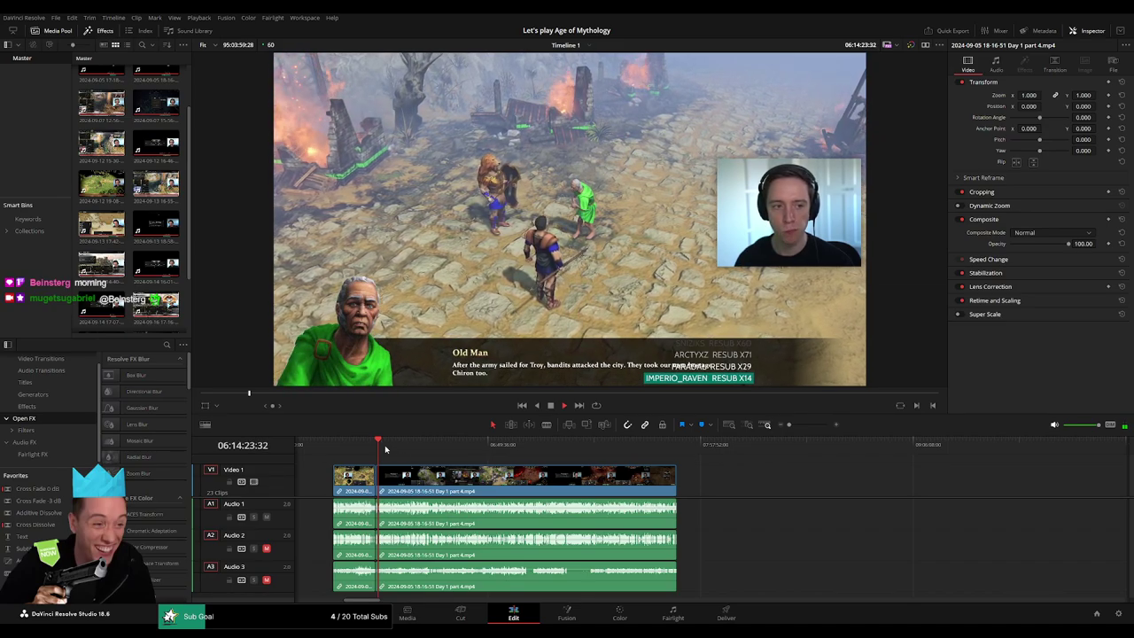
Step: Zoom in and scrub the part 4 footage to around 06:52:06
drag(390, 456, 494, 470)
key(ctrl+equal)
key(ctrl+equal)
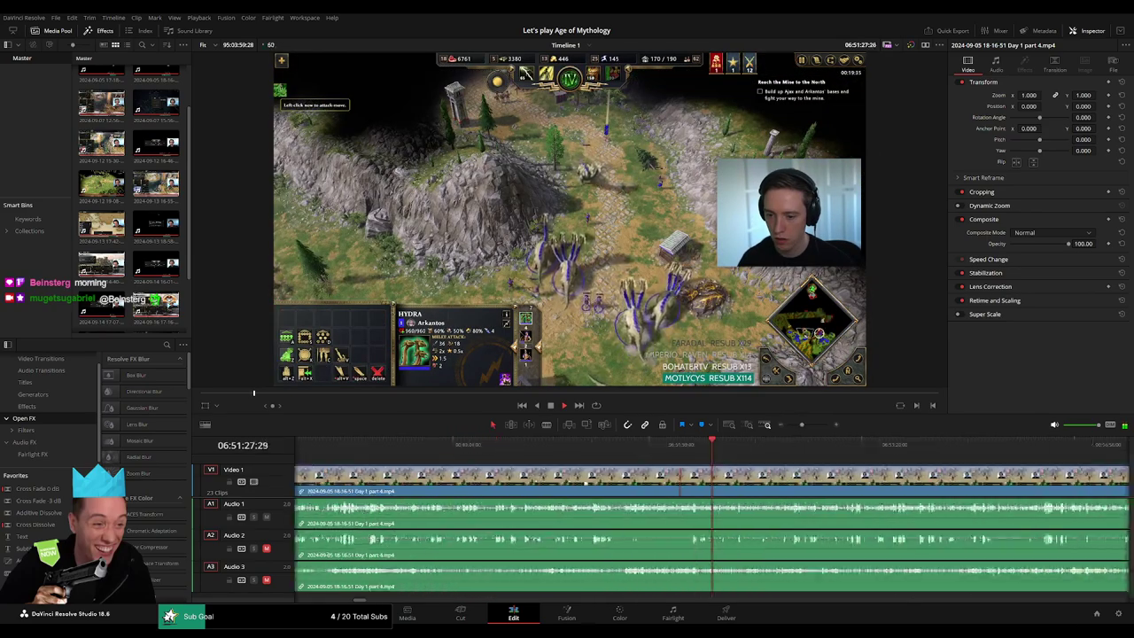
click(850, 454)
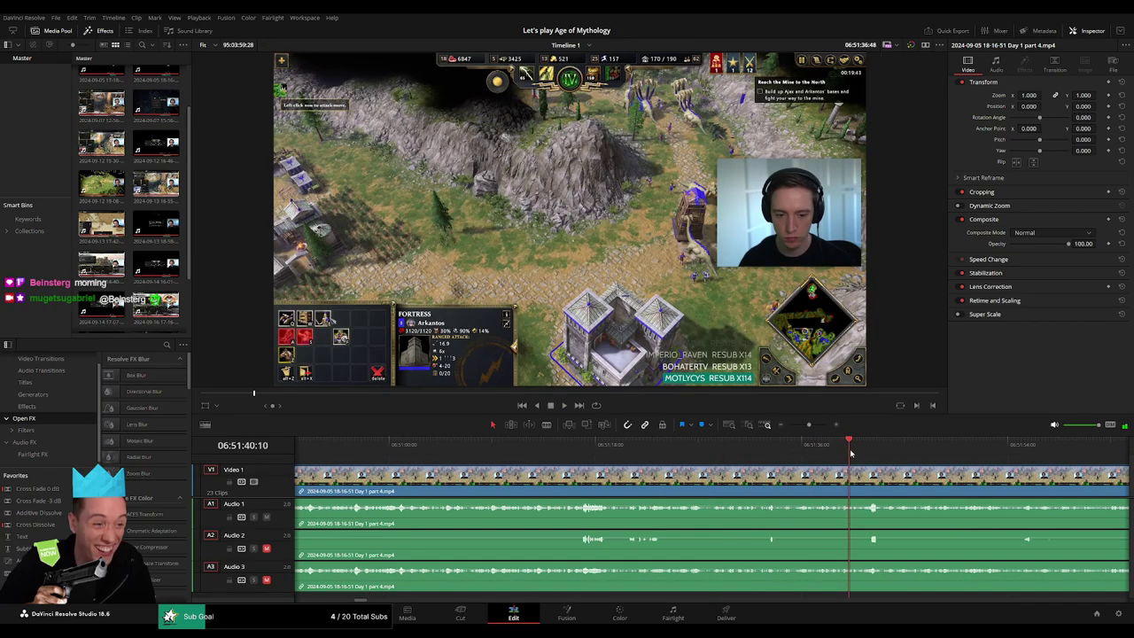
scroll(851, 454, right, 5)
click(804, 449)
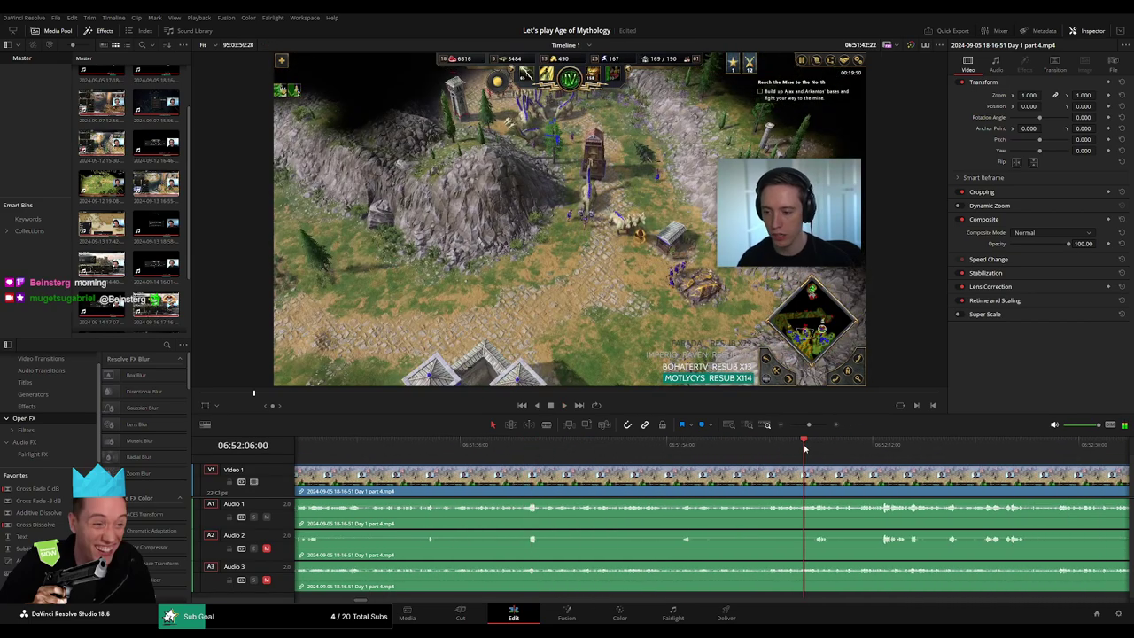
key(space)
Step: Review the footage, park the playhead at 06:52:05 and split the clip with Ctrl+B
click(767, 450)
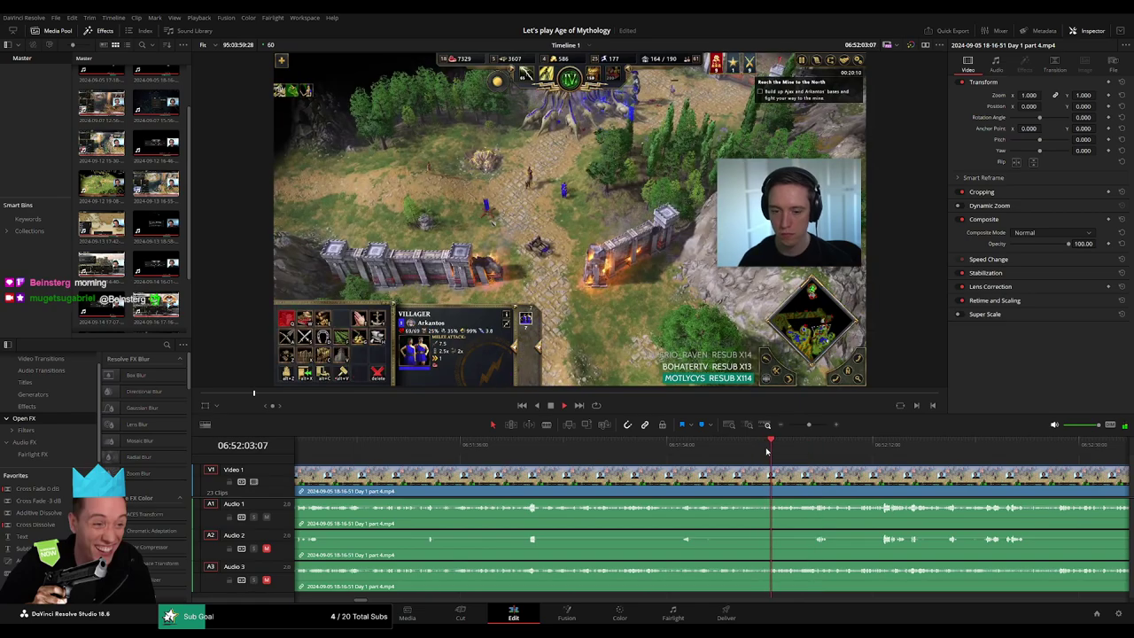
scroll(753, 451, up, 2)
key(space)
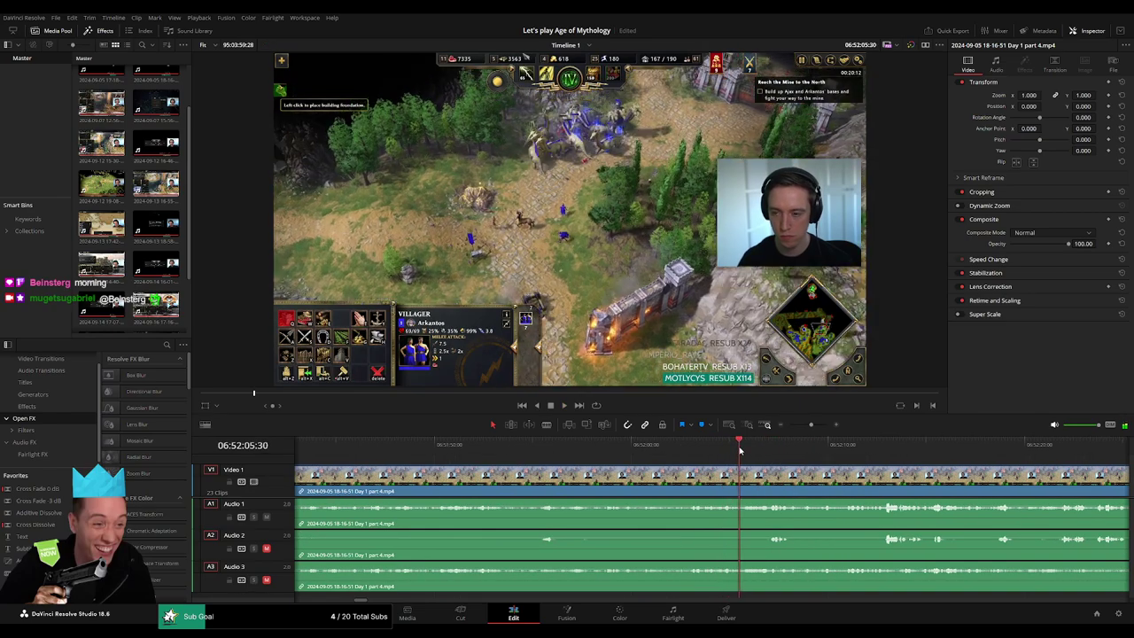
key(space)
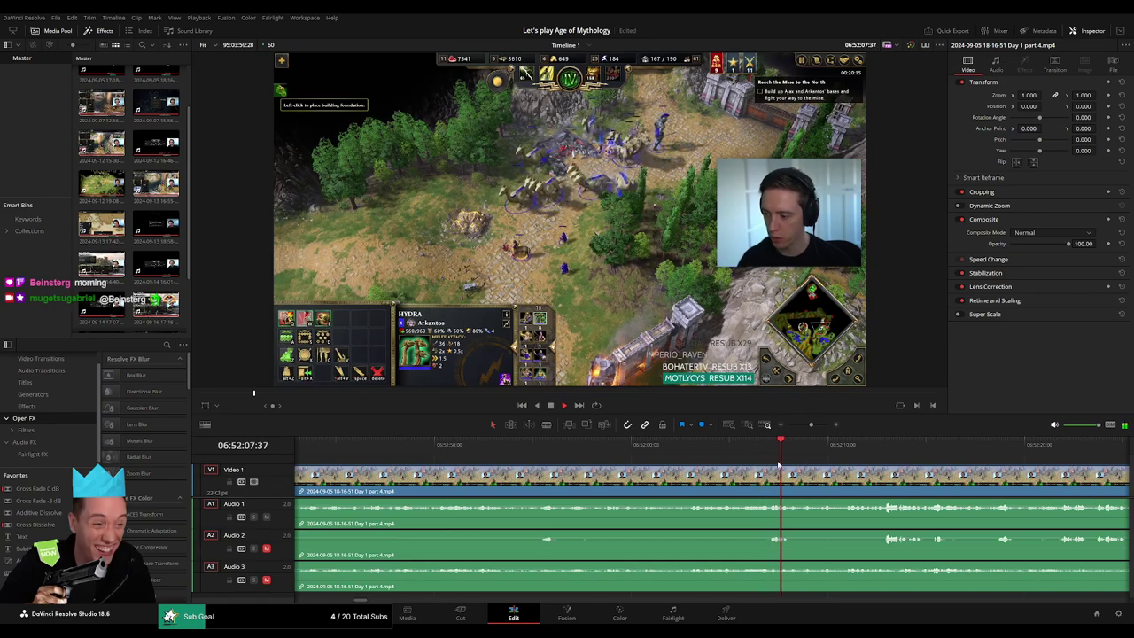
scroll(779, 461, up, 1)
key(space)
click(604, 447)
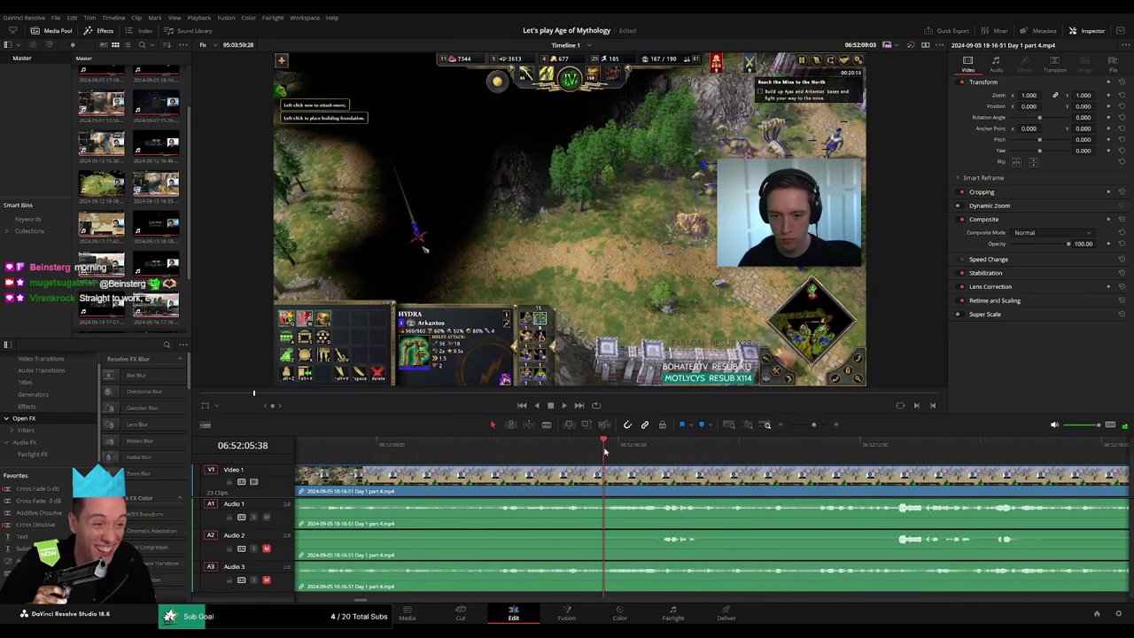
drag(604, 451, 607, 467)
key(ctrl+b)
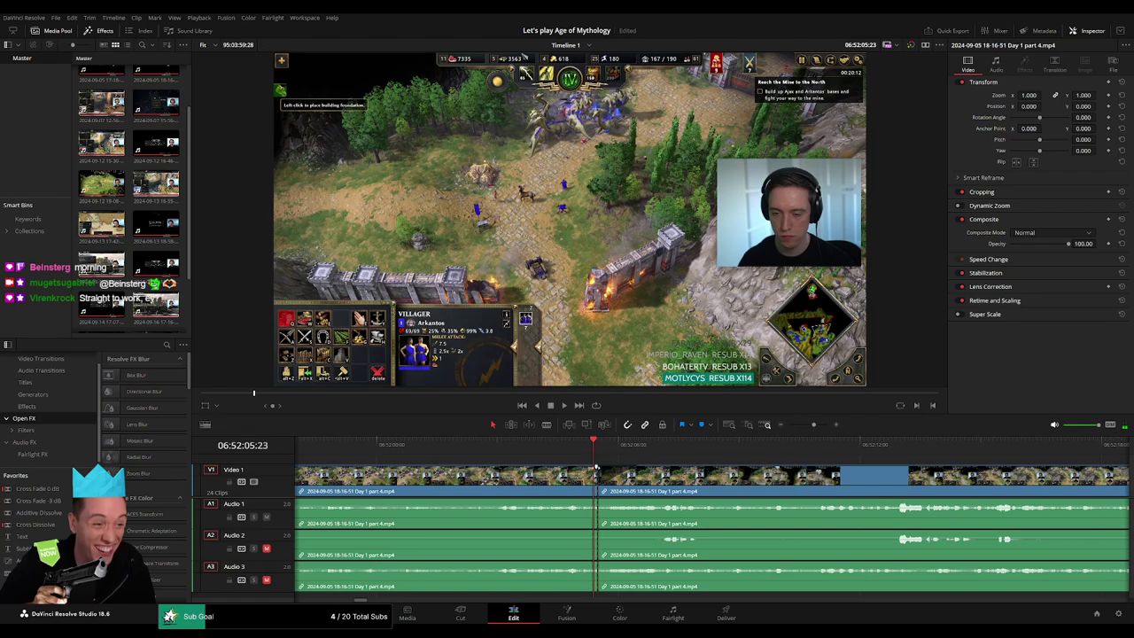
Step: Trim the edit point and lengthen the audio fades at the 06:52:05 cut, then review it
drag(556, 467, 605, 497)
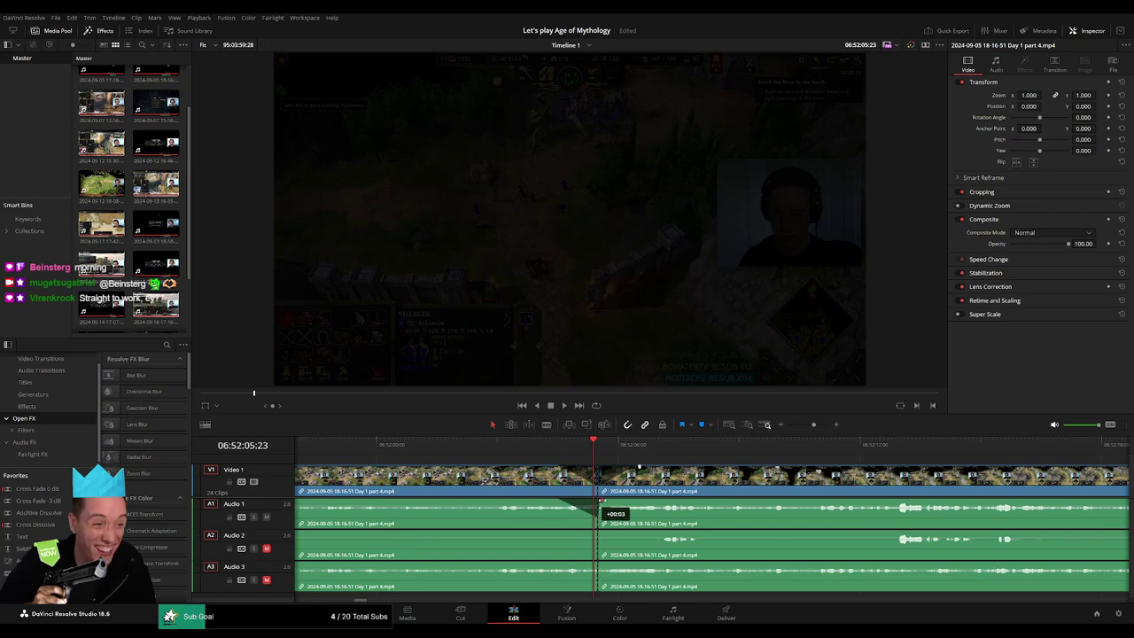
mouse_move(603, 501)
mouse_down()
mouse_move(630, 501)
mouse_move(567, 533)
mouse_move(633, 532)
mouse_move(556, 564)
mouse_move(636, 564)
mouse_up()
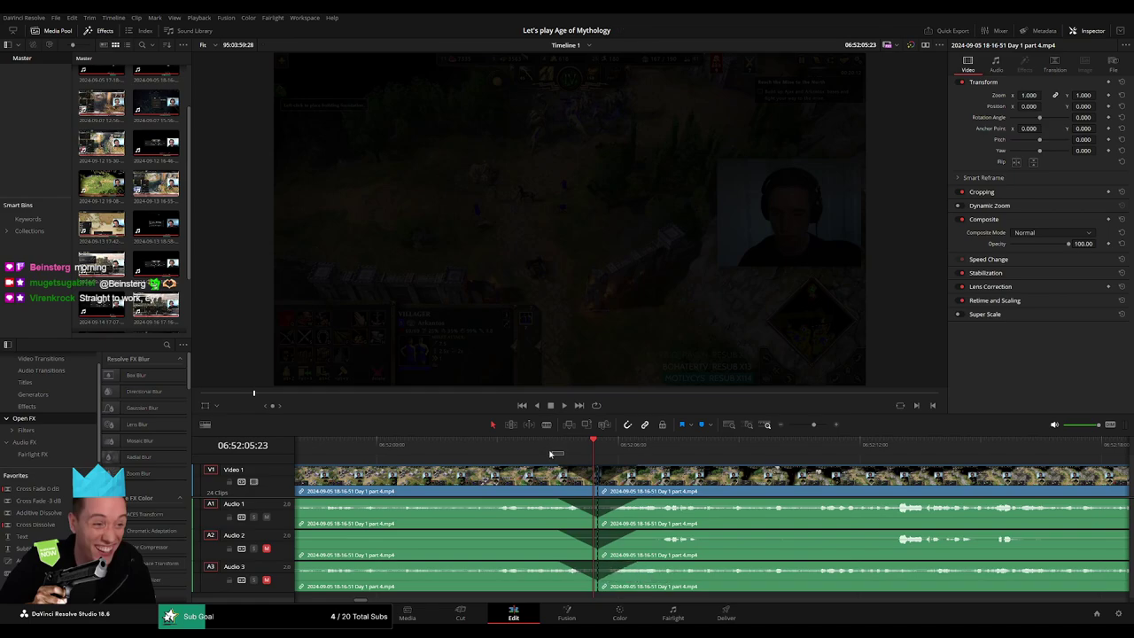
key(space)
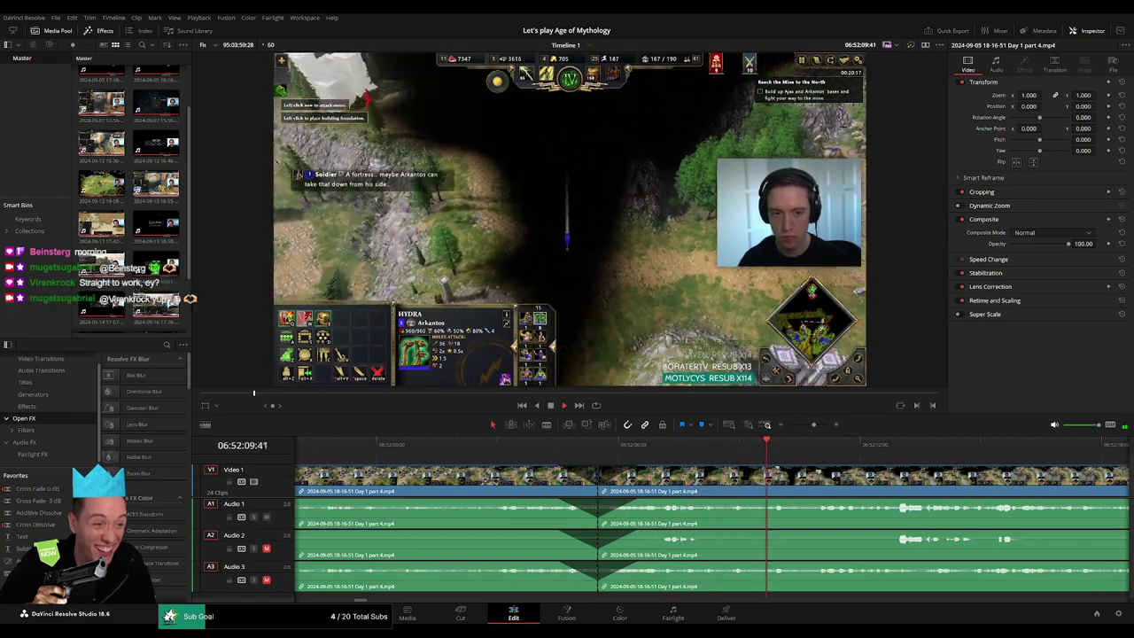
Step: Move the later part 4 piece right and snap it to start at 08:00:00
scroll(743, 435, down, 3)
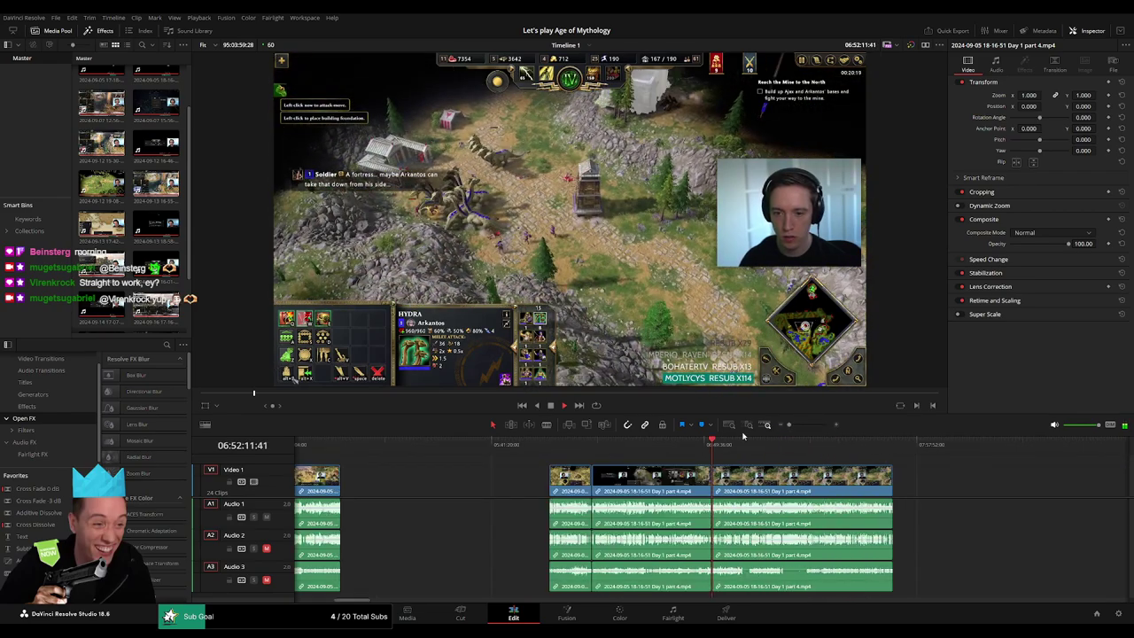
scroll(743, 435, right, 3)
click(331, 446)
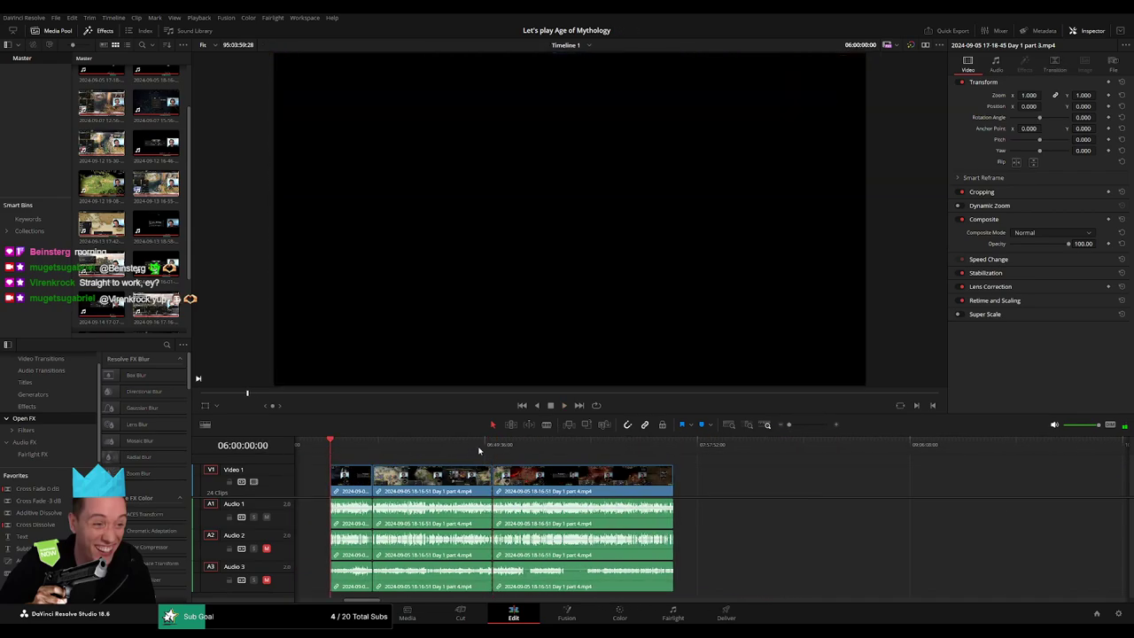
drag(479, 479, 513, 485)
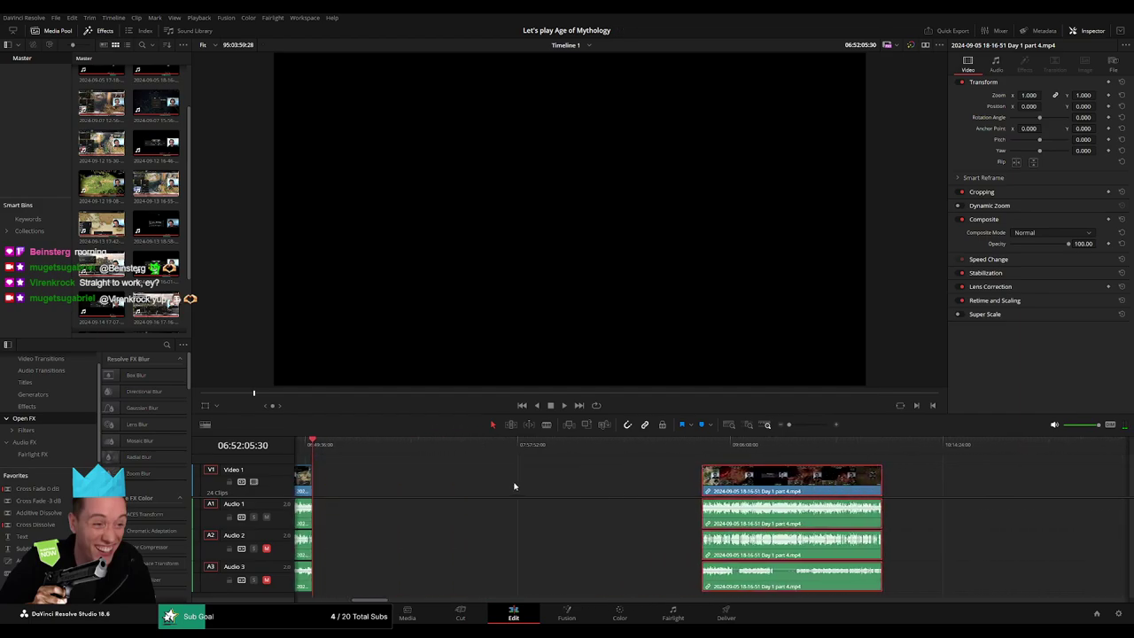
click(476, 490)
click(522, 446)
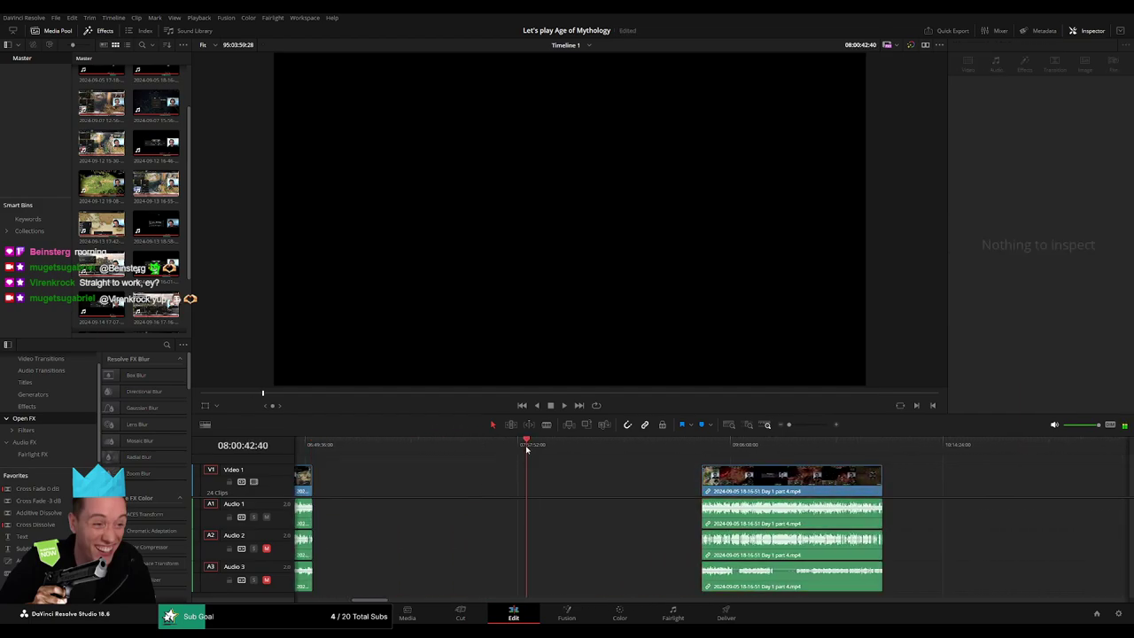
mouse_move(749, 482)
mouse_down()
mouse_move(571, 483)
mouse_move(643, 457)
mouse_move(684, 464)
mouse_move(571, 453)
mouse_move(652, 470)
mouse_up()
scroll(684, 465, up, 5)
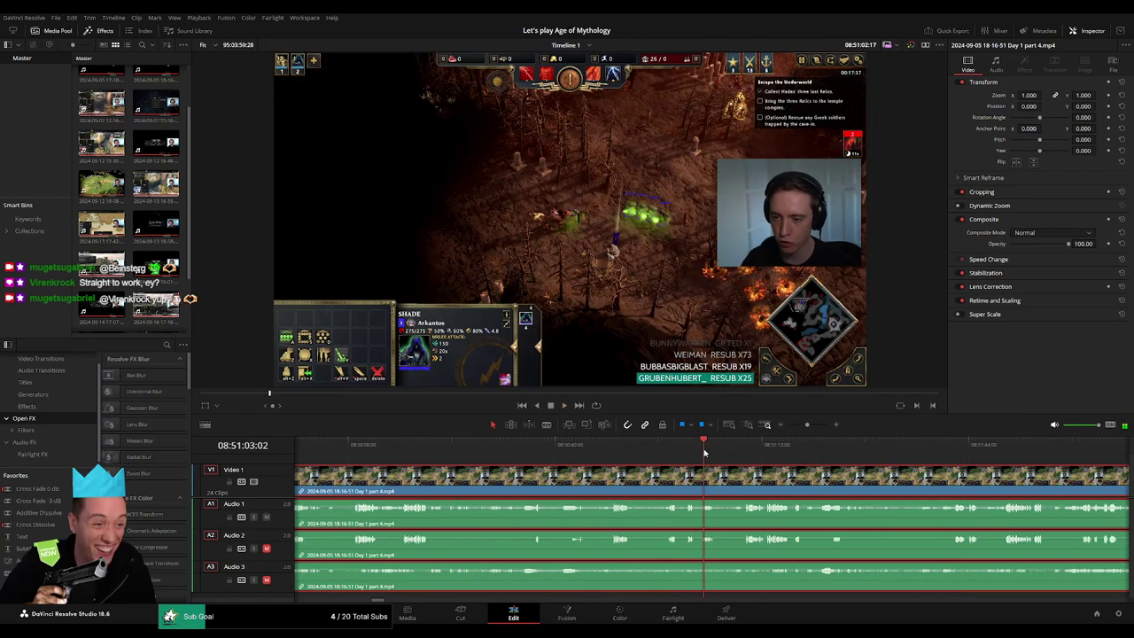
Step: Locate 08:52:00:00 in part 4, split all tracks there with Ctrl+B, and adjust the new edit point
key(space)
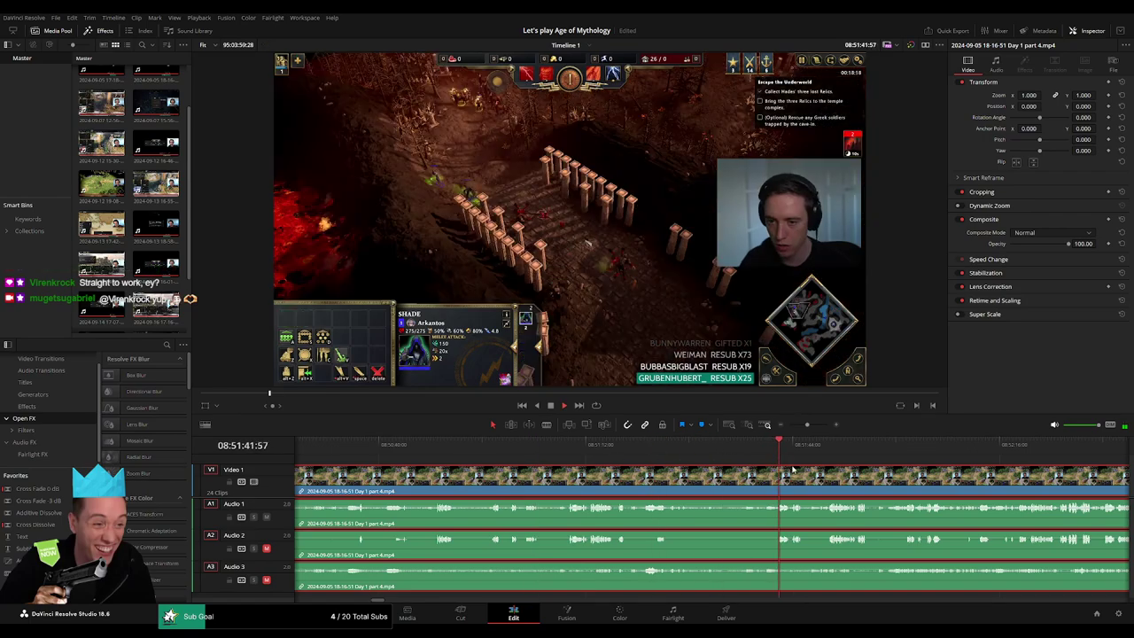
mouse_move(652, 470)
mouse_down()
mouse_move(581, 476)
mouse_move(631, 456)
mouse_up()
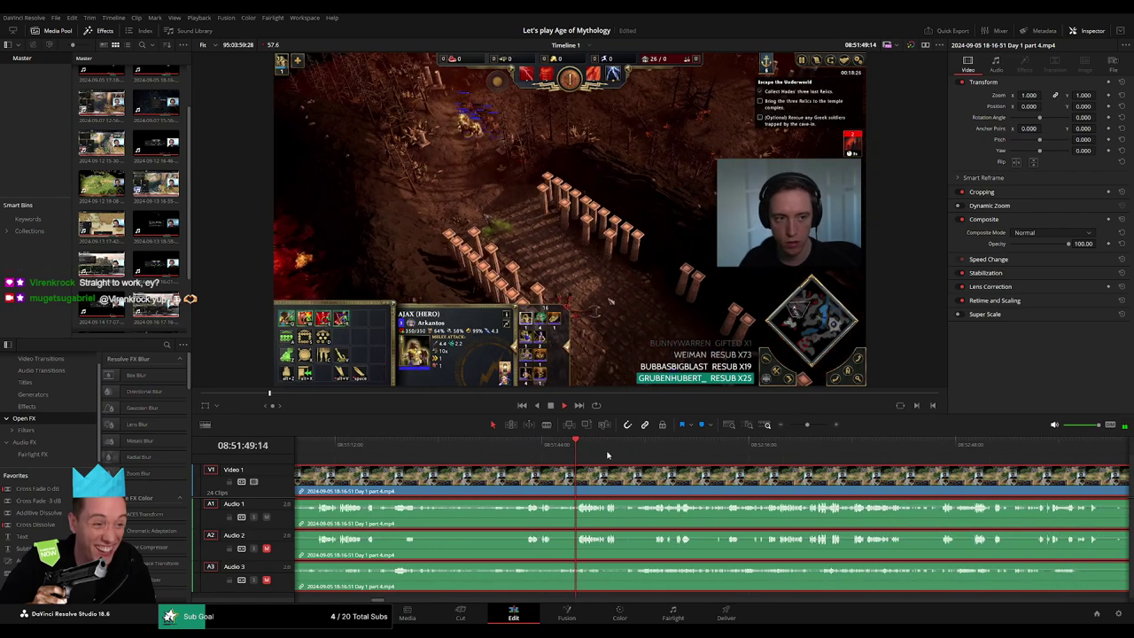
key(space)
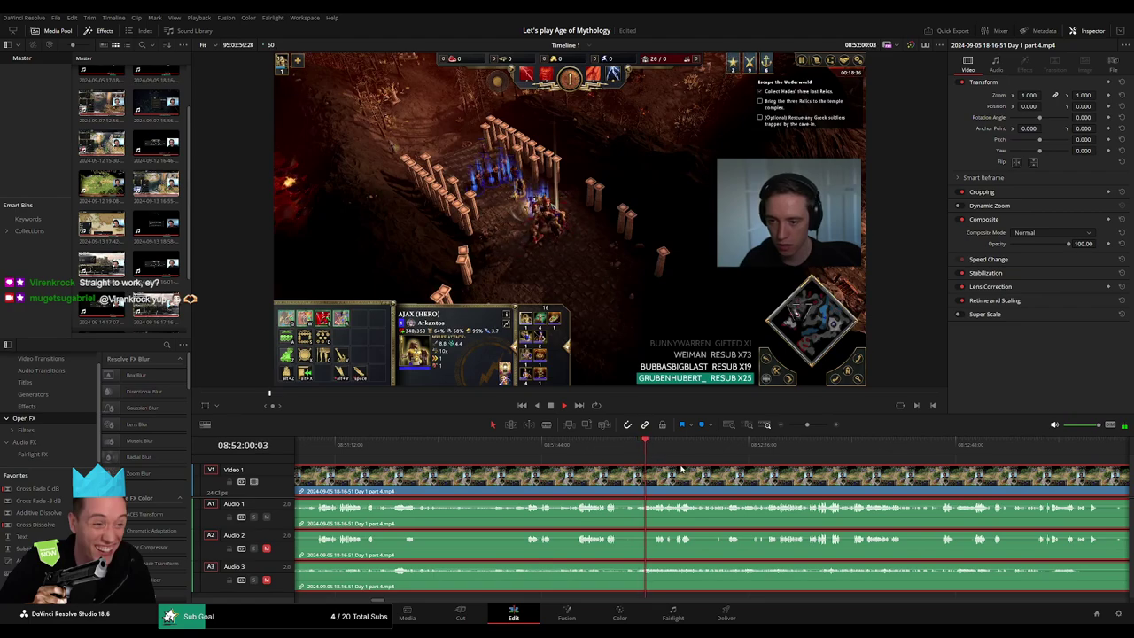
scroll(747, 472, up, 3)
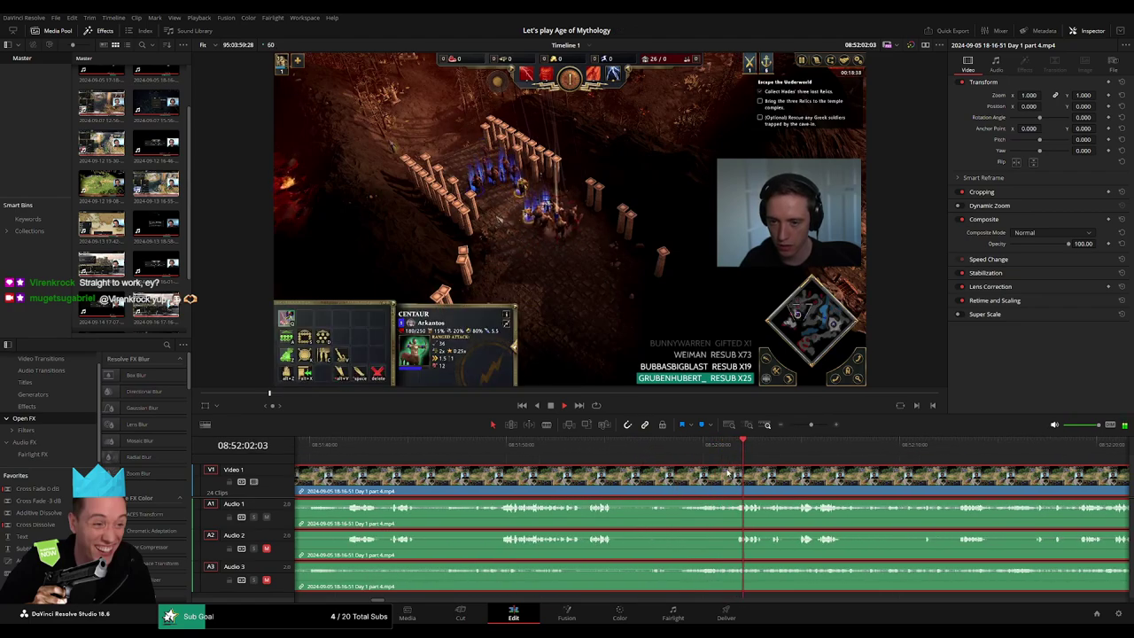
click(684, 446)
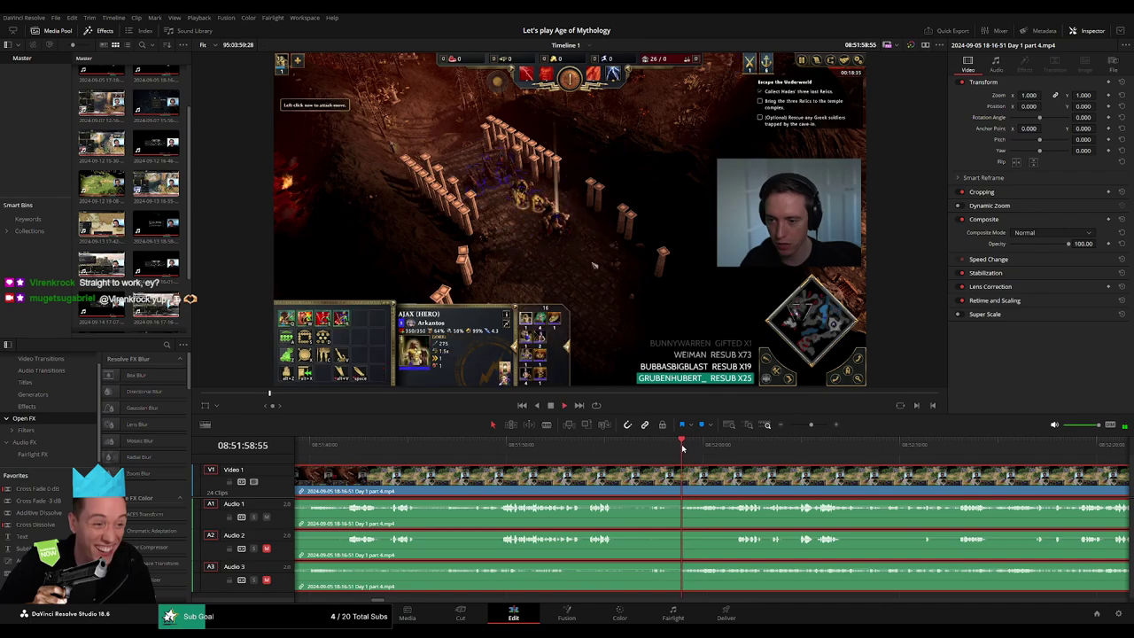
click(681, 446)
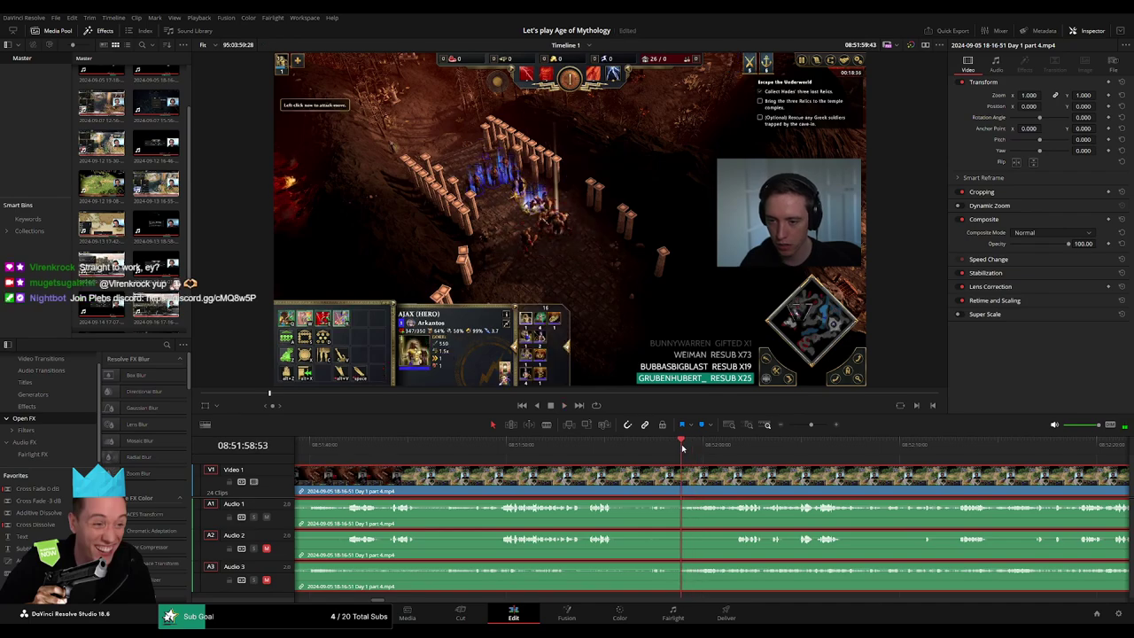
drag(681, 447, 695, 449)
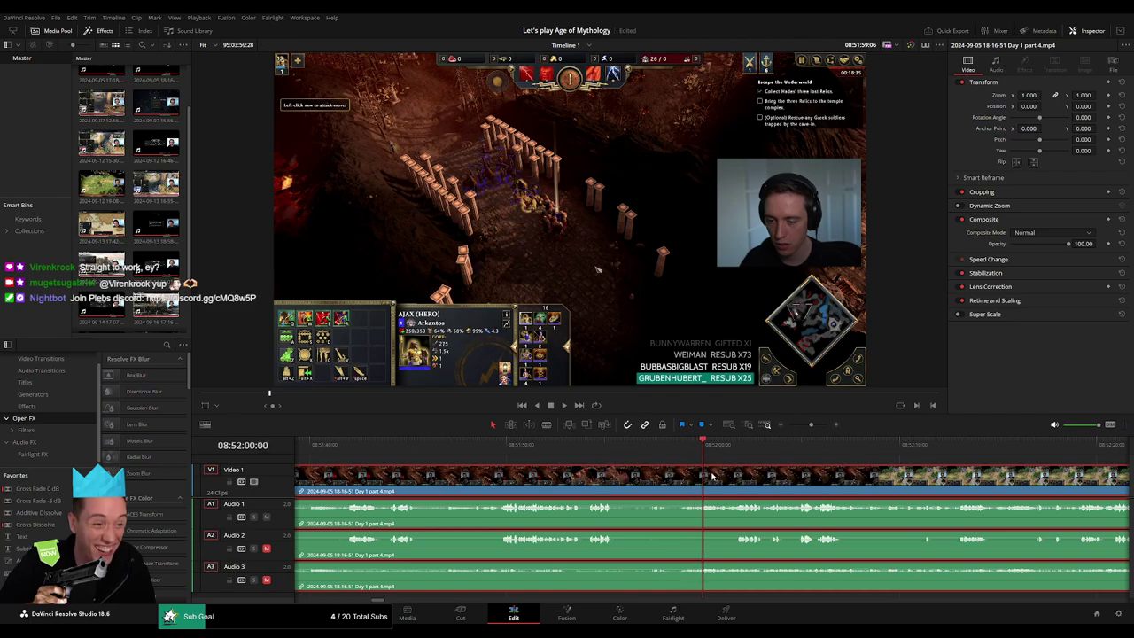
key(ctrl+b)
drag(712, 476, 724, 468)
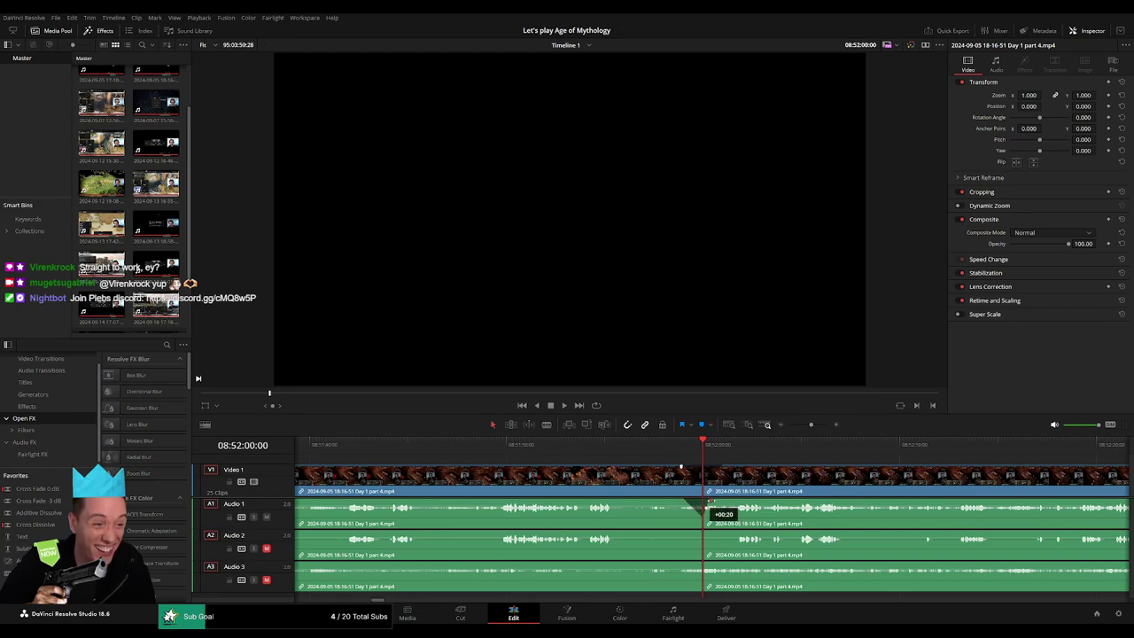
Step: Drag fade handles on Audio 1 and another audio track to ramp sound across the 08:52:00 cut
mouse_move(710, 501)
mouse_down()
mouse_move(724, 501)
mouse_move(676, 532)
mouse_move(708, 537)
mouse_up()
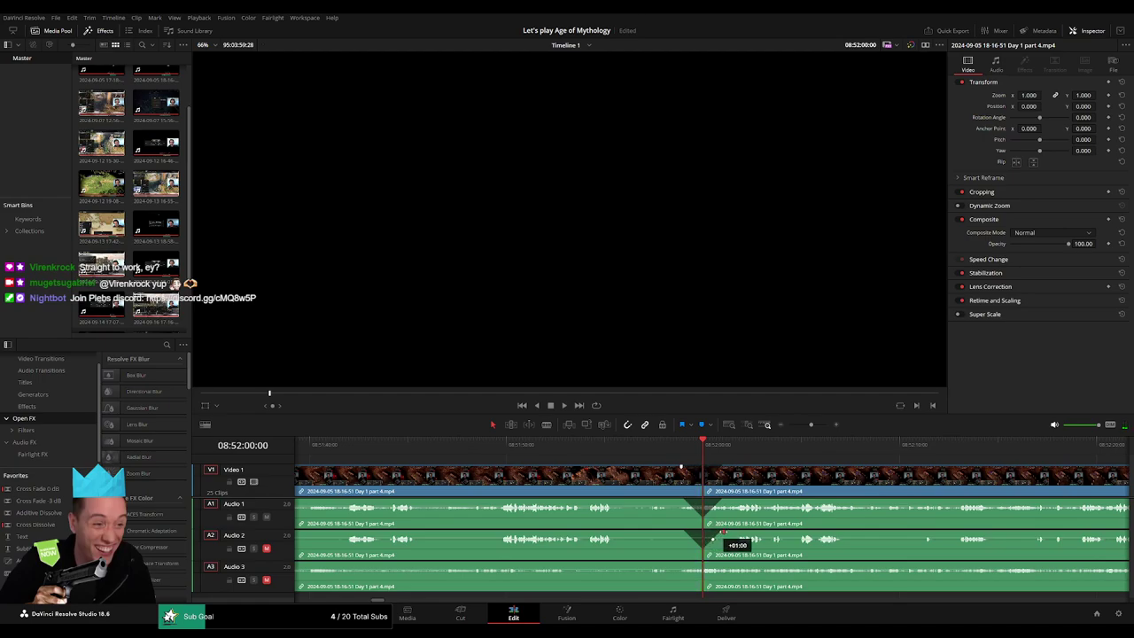
mouse_move(703, 563)
mouse_down()
mouse_move(671, 563)
mouse_move(682, 564)
mouse_up()
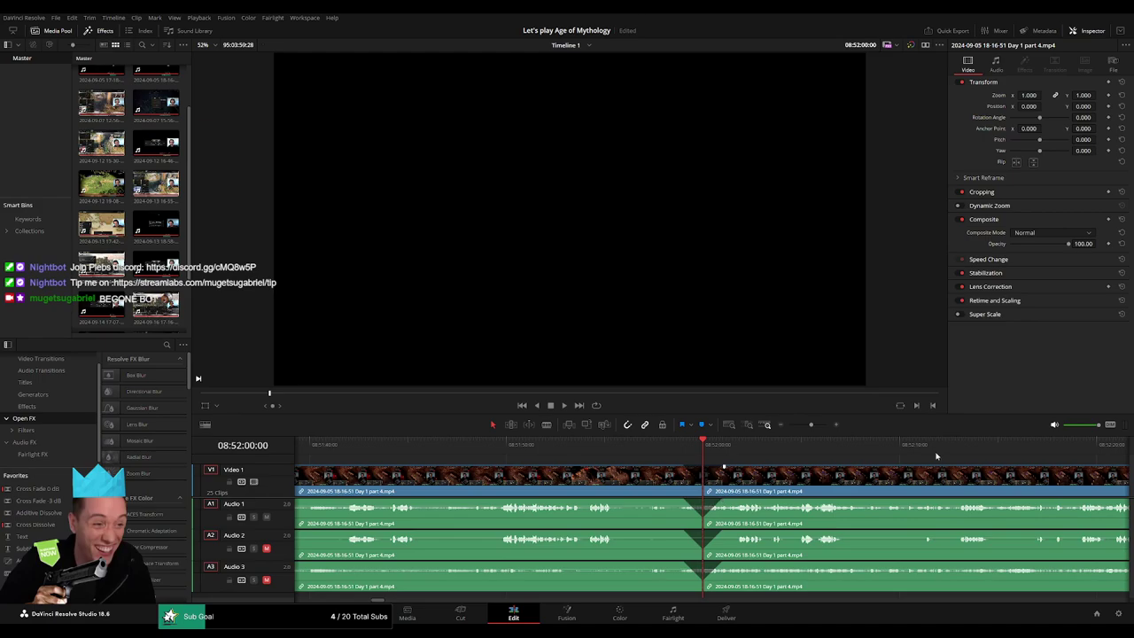
Step: Park the playhead in the gap and move the short part 4 clip left to start at 10:00:00
scroll(779, 490, down, 5)
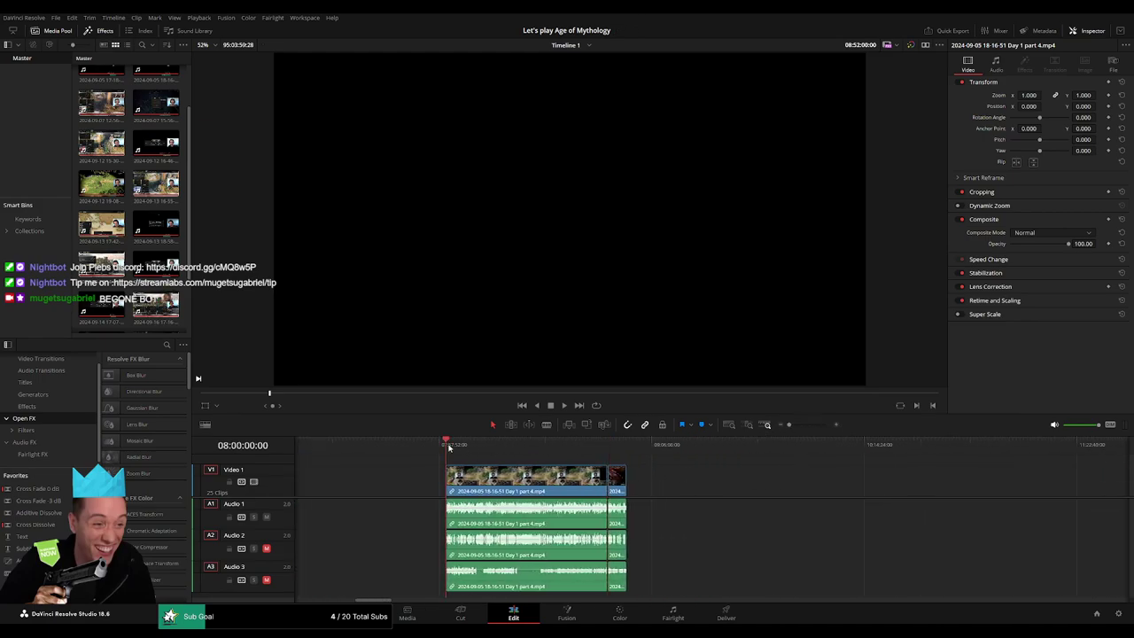
key(Down)
drag(460, 481, 806, 481)
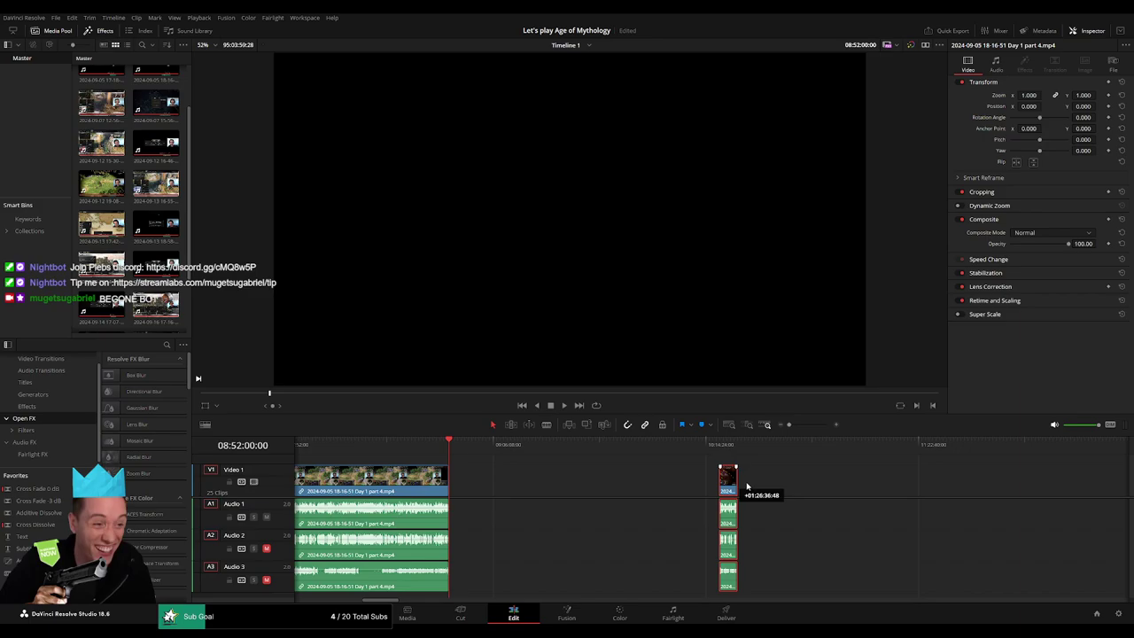
click(496, 476)
drag(532, 461, 662, 470)
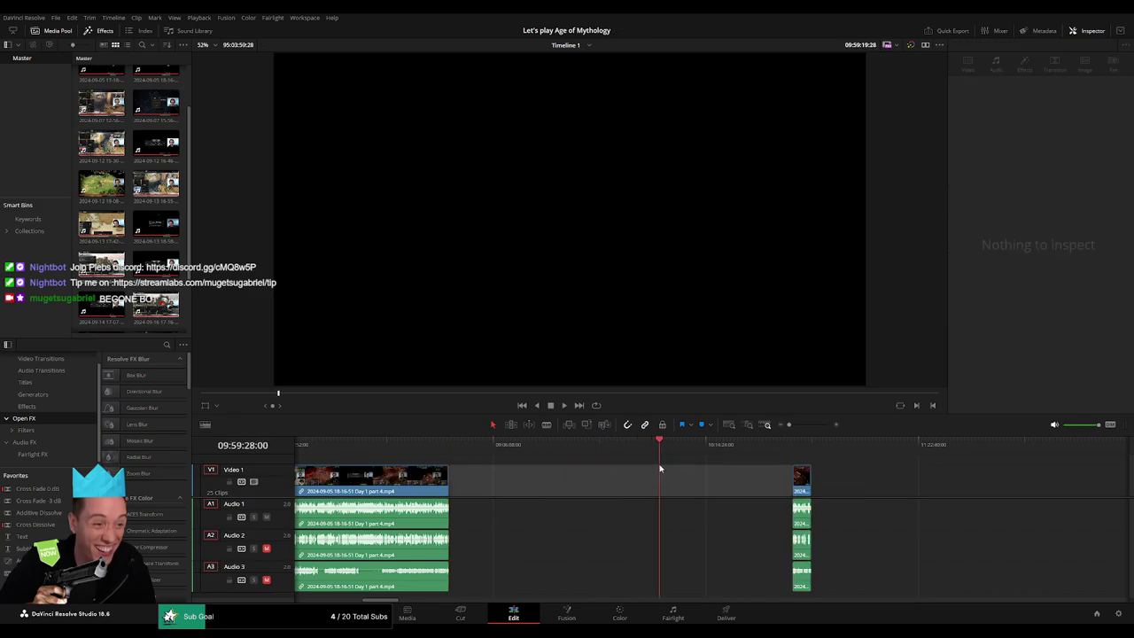
drag(661, 469, 716, 451)
scroll(730, 454, up, 2)
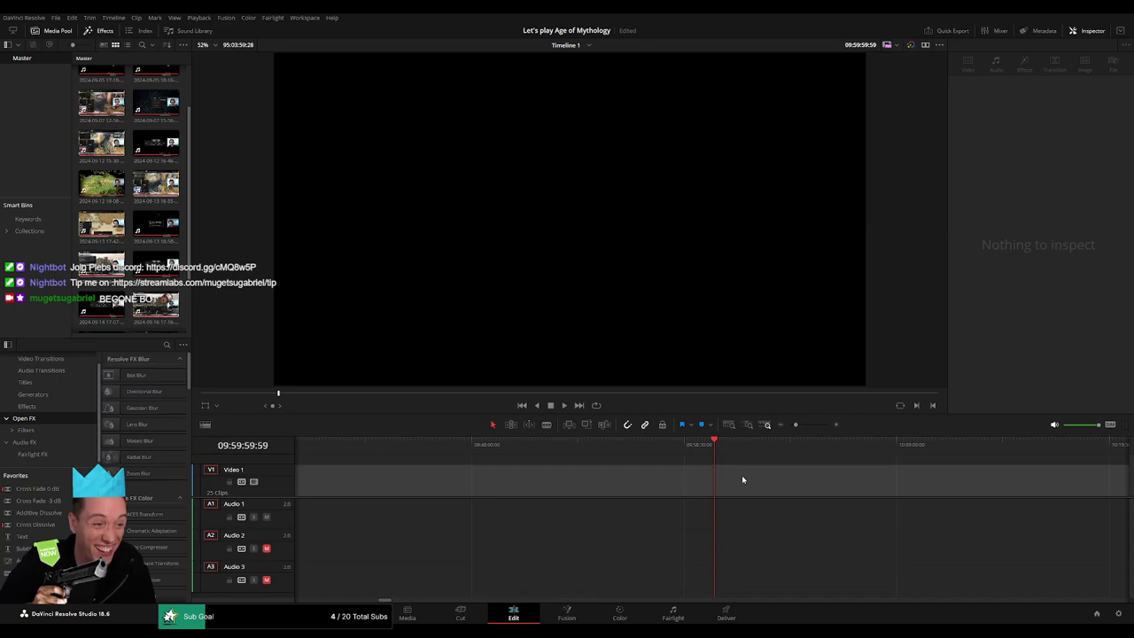
drag(796, 424, 788, 426)
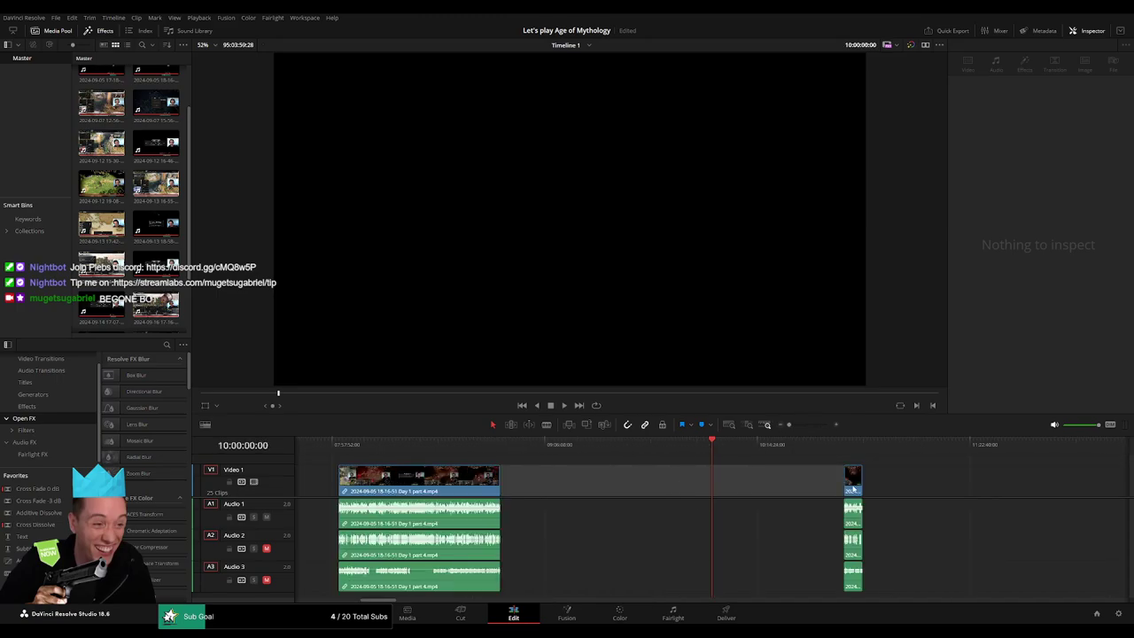
drag(854, 488, 717, 488)
Step: Drag the Day 2 recording left so it directly follows the short part 4 clip, then play
scroll(635, 469, down, 3)
scroll(734, 476, up, 4)
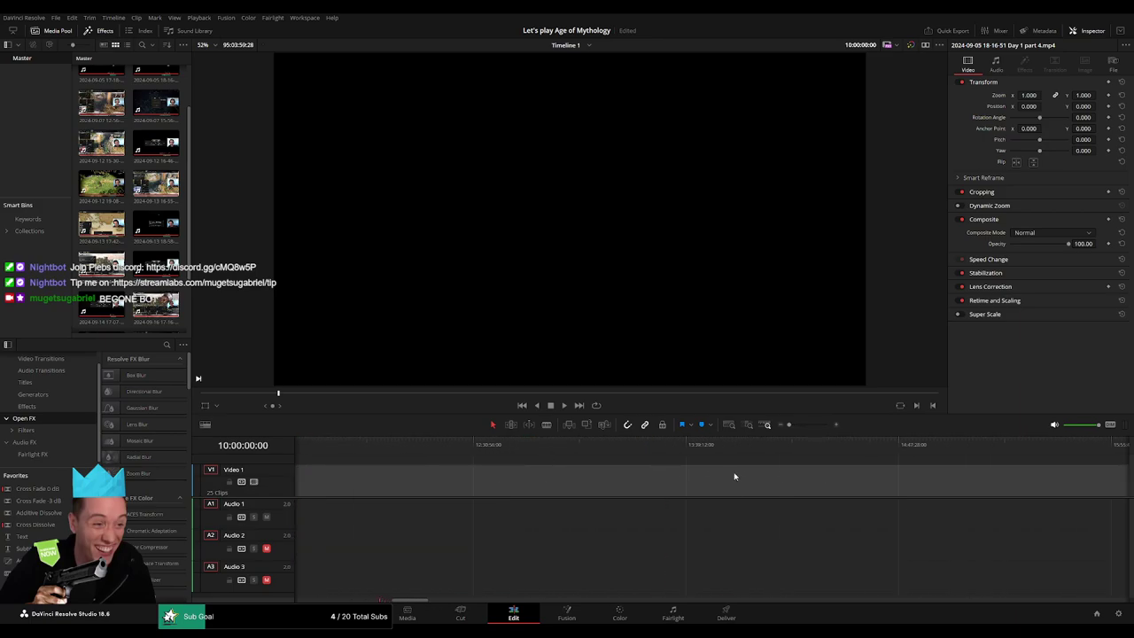
scroll(857, 470, right, 4)
scroll(909, 487, right, 4)
scroll(646, 481, right, 4)
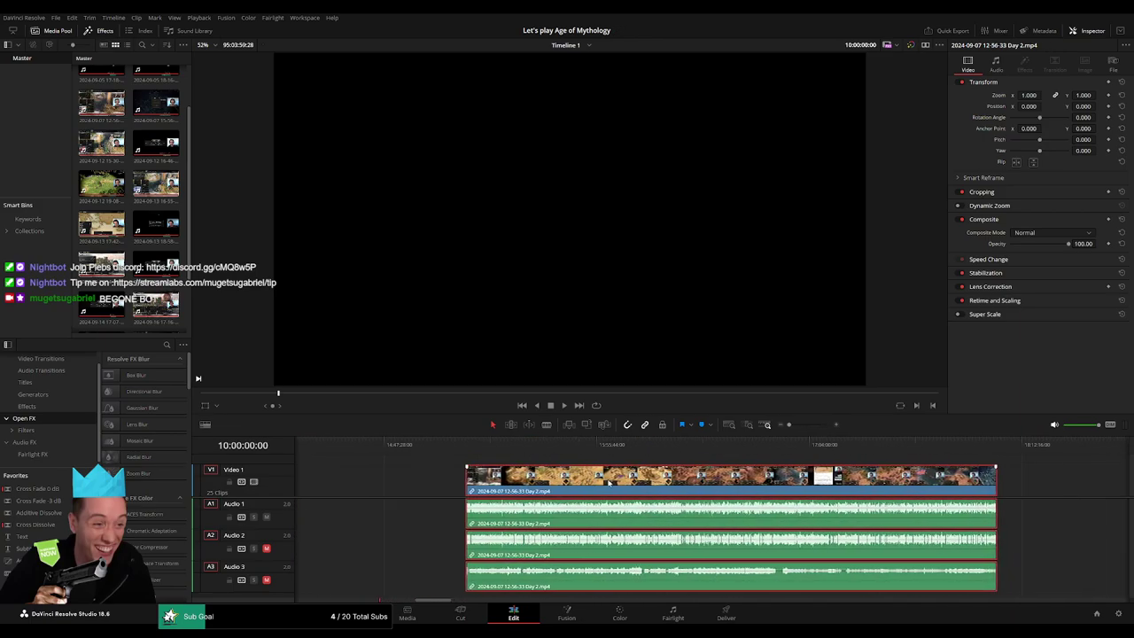
drag(608, 482, 364, 475)
scroll(493, 467, left, 4)
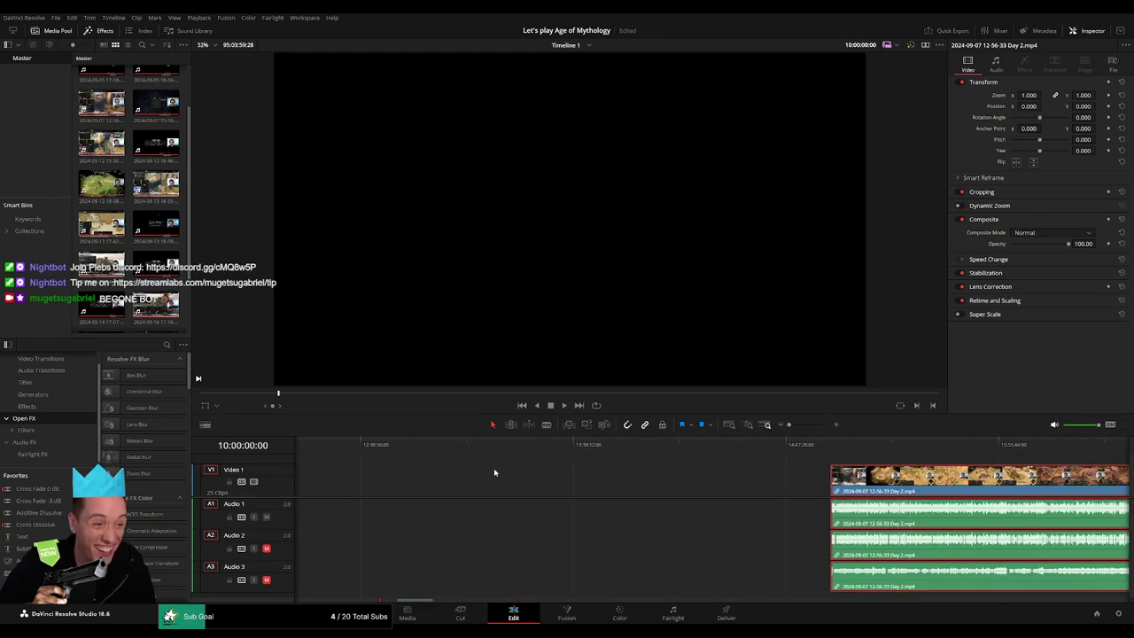
drag(493, 472, 750, 487)
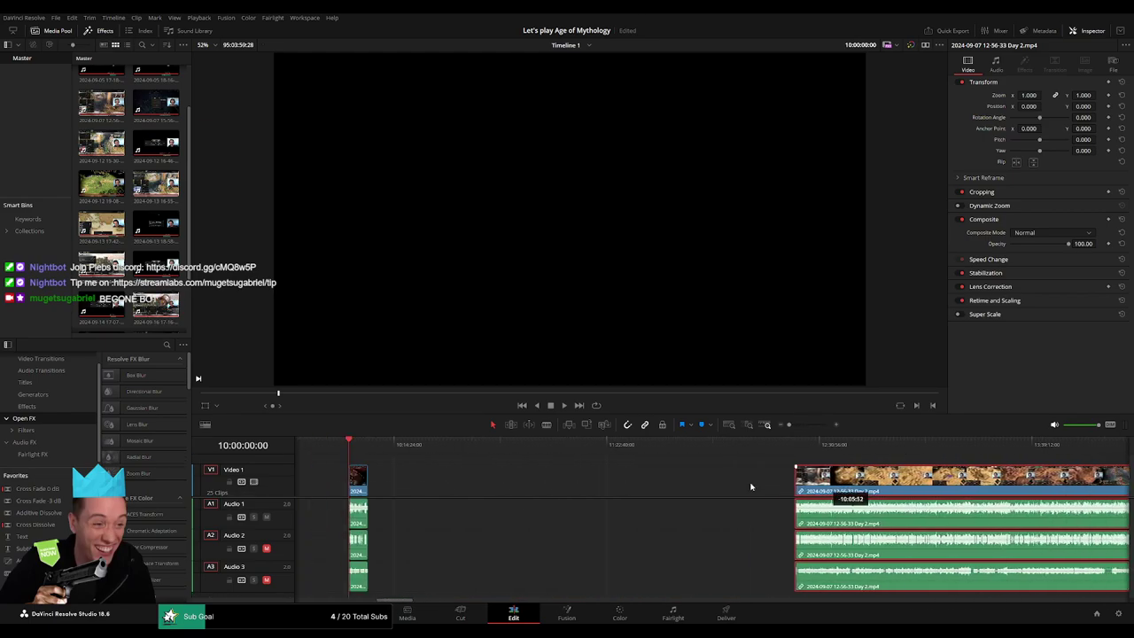
drag(751, 487, 405, 464)
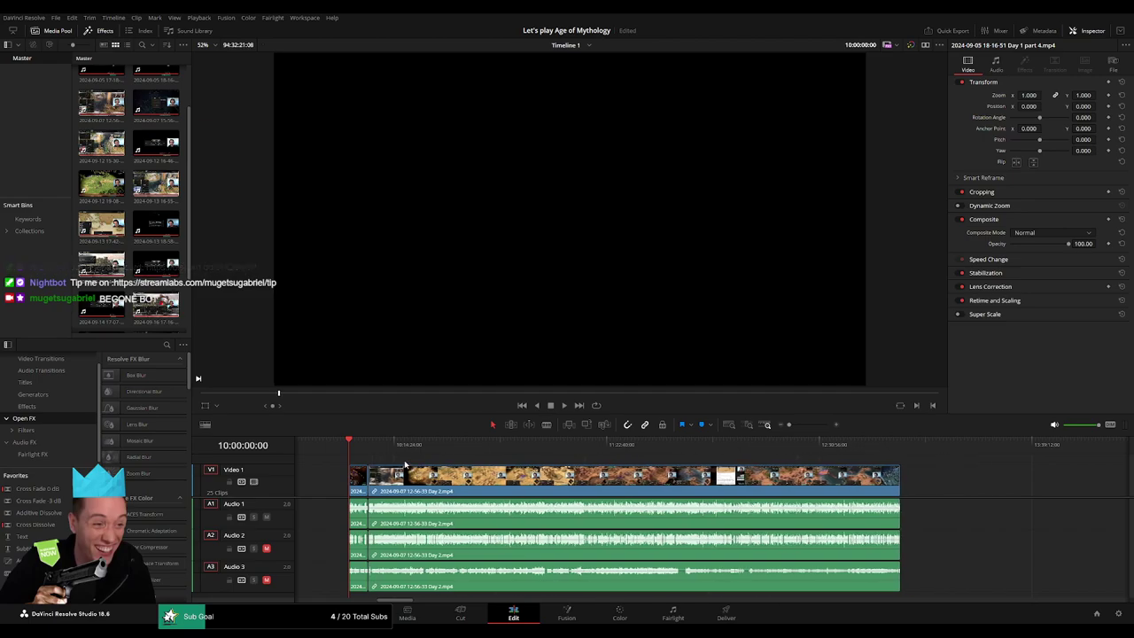
key(space)
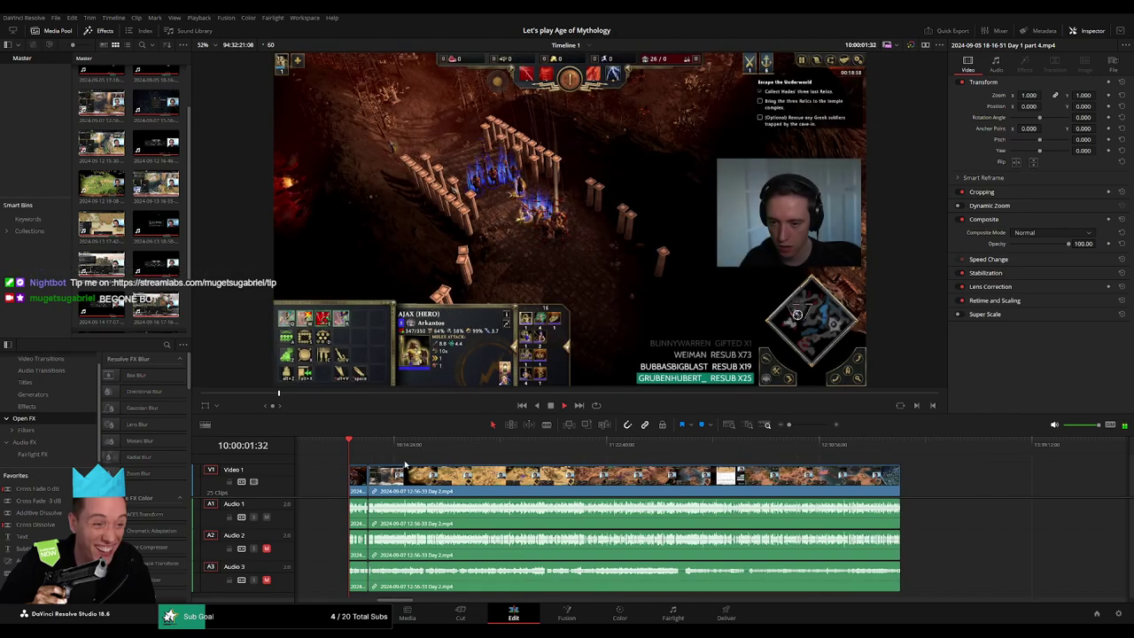
Step: Zoom in and scrub to park the playhead at the Day 1 part 4 / Day 2 join
drag(789, 424, 802, 425)
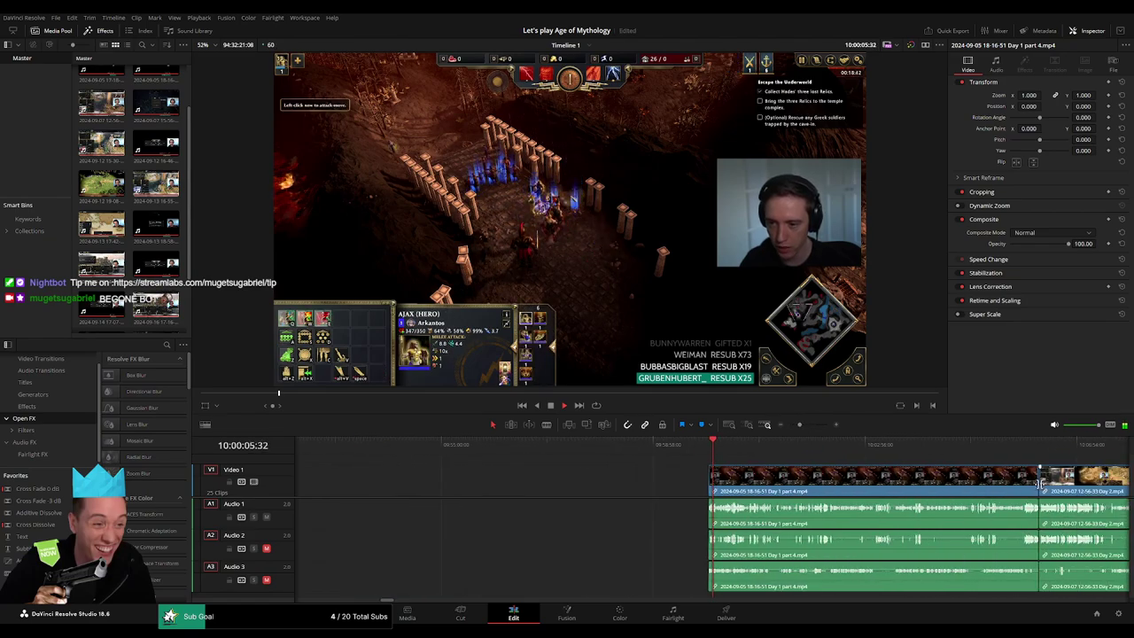
click(816, 448)
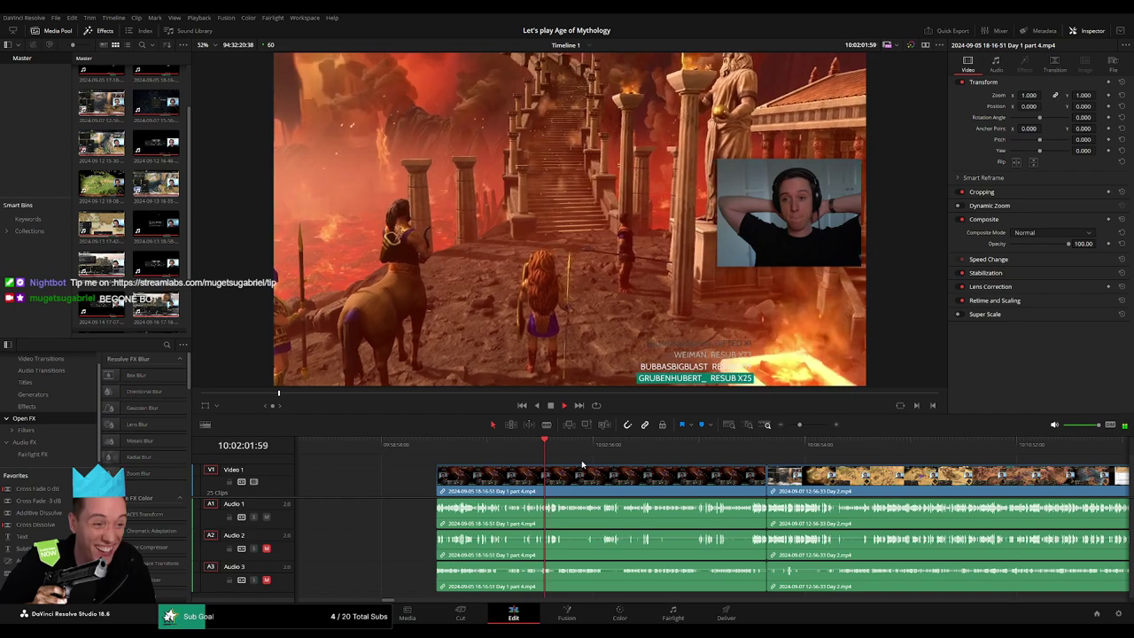
key(l)
key(l)
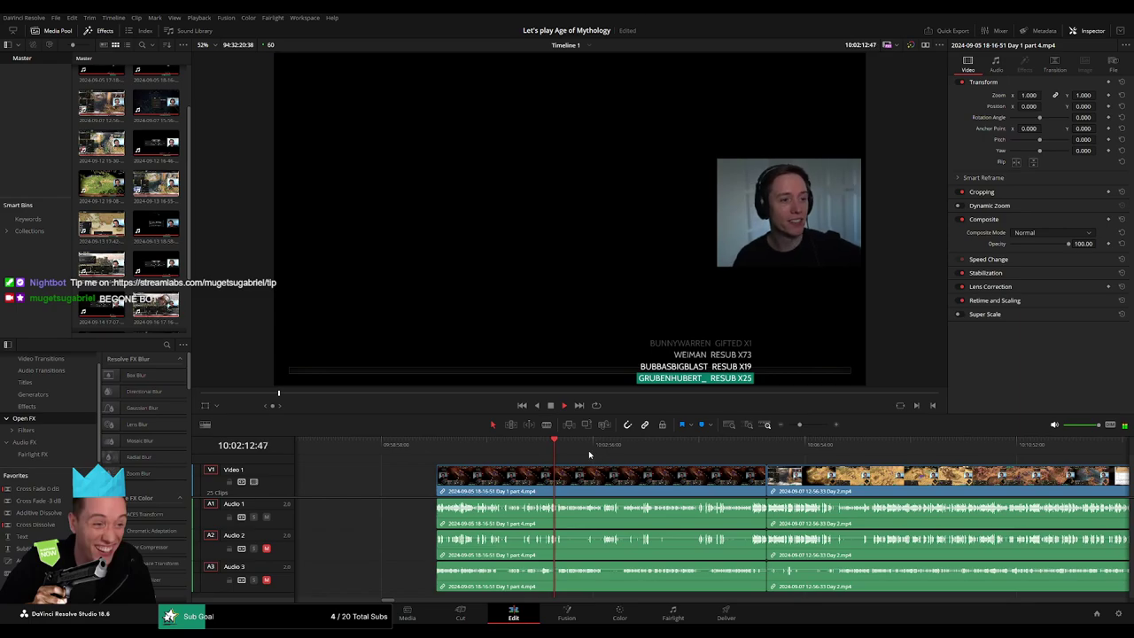
drag(682, 448, 800, 454)
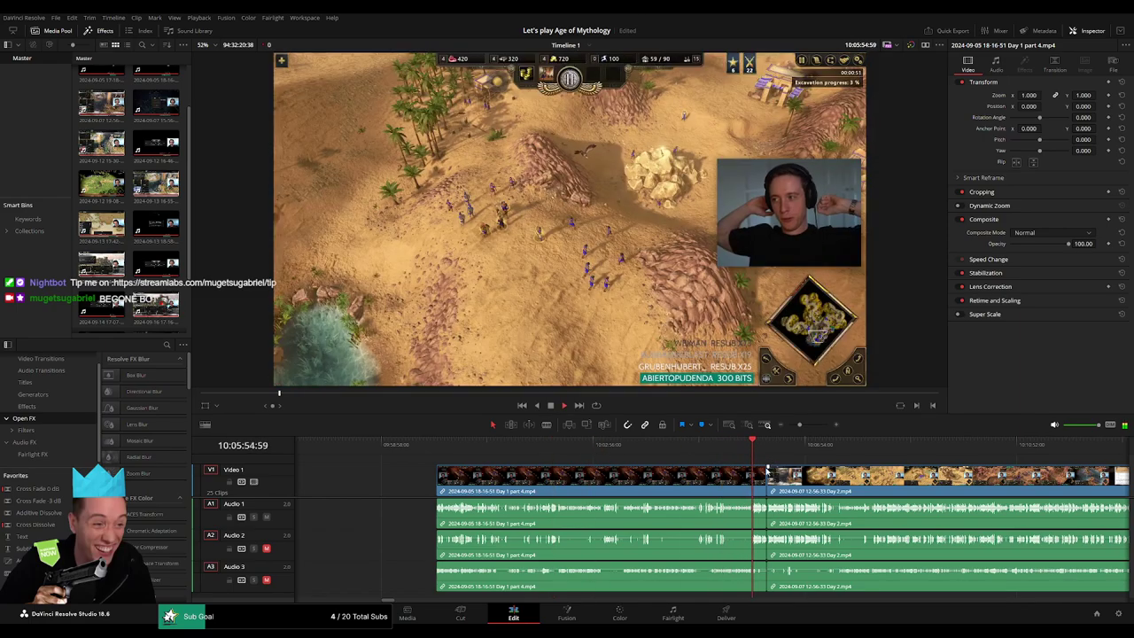
scroll(800, 454, up, 2)
click(810, 456)
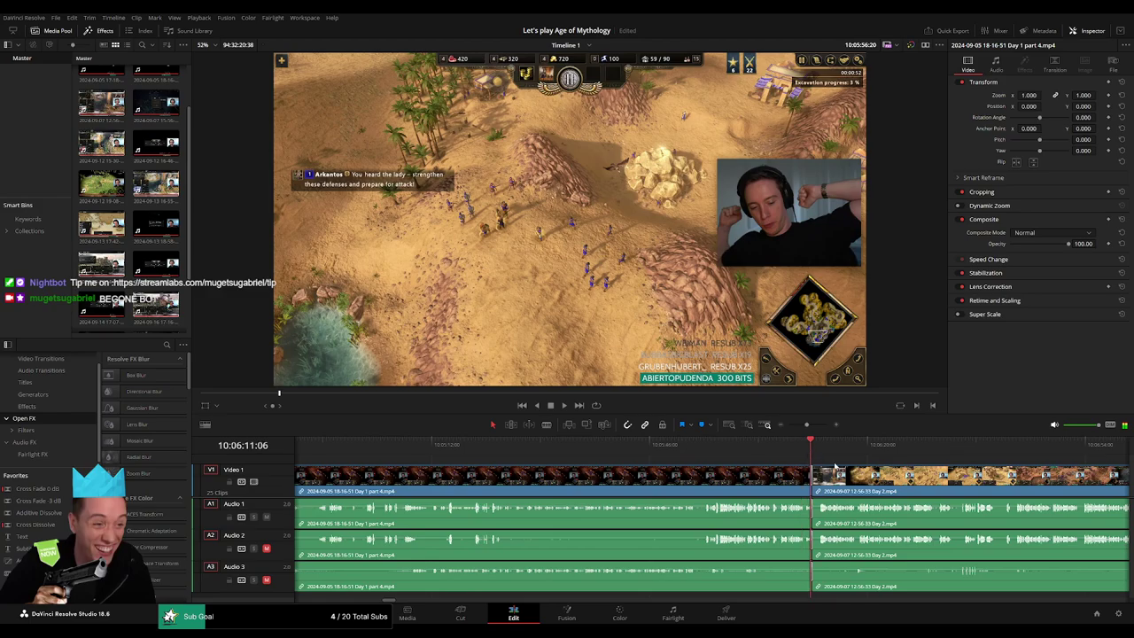
key(space)
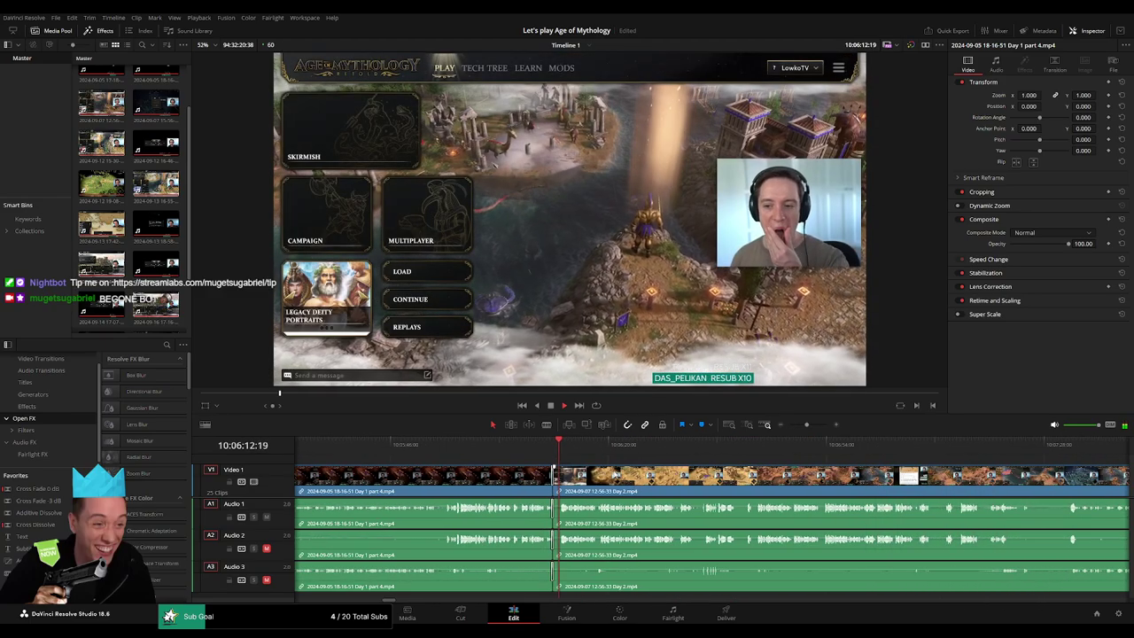
scroll(662, 463, up, 1)
Step: Delete the short piece after the join and add a Ctrl+T crossfade at 10:06:11
click(656, 490)
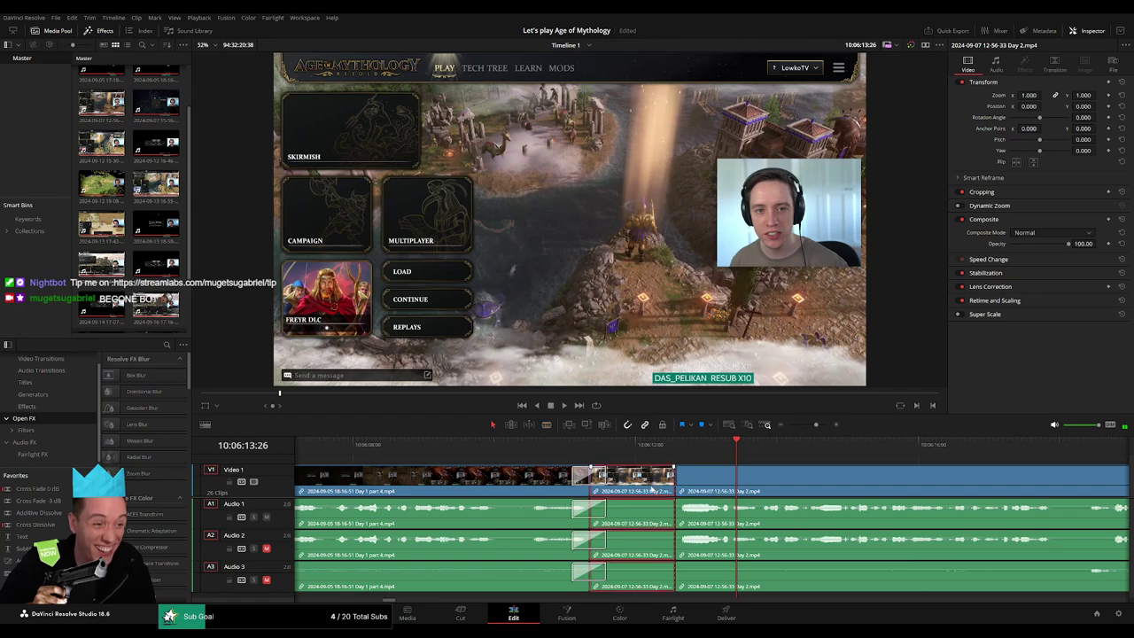
key(Delete)
click(532, 441)
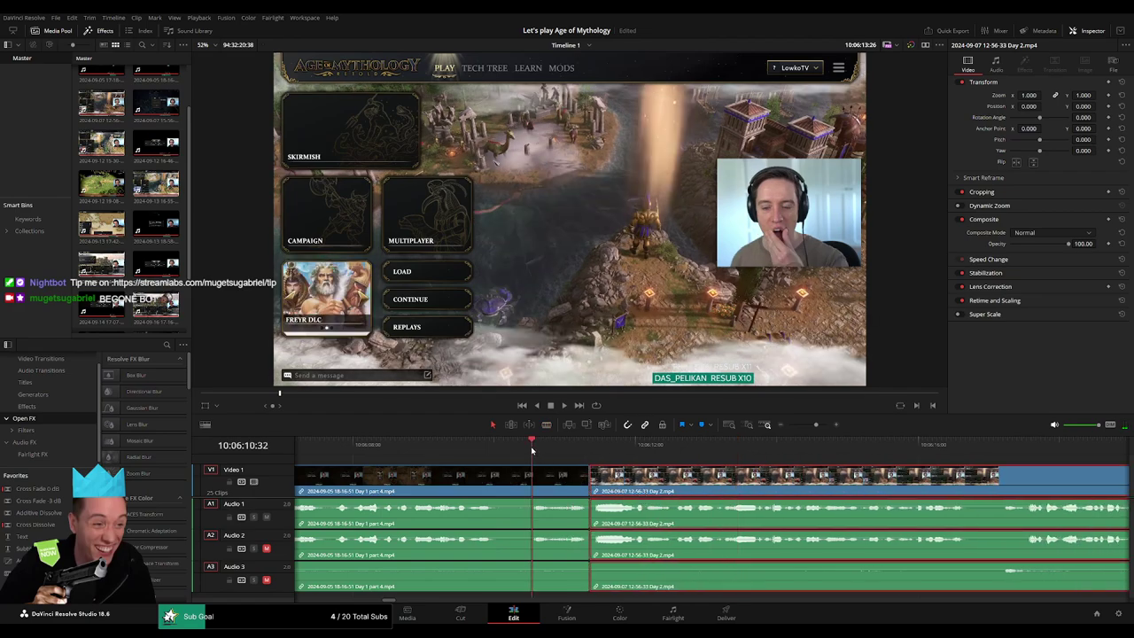
key(space)
key(space)
key(ctrl+t)
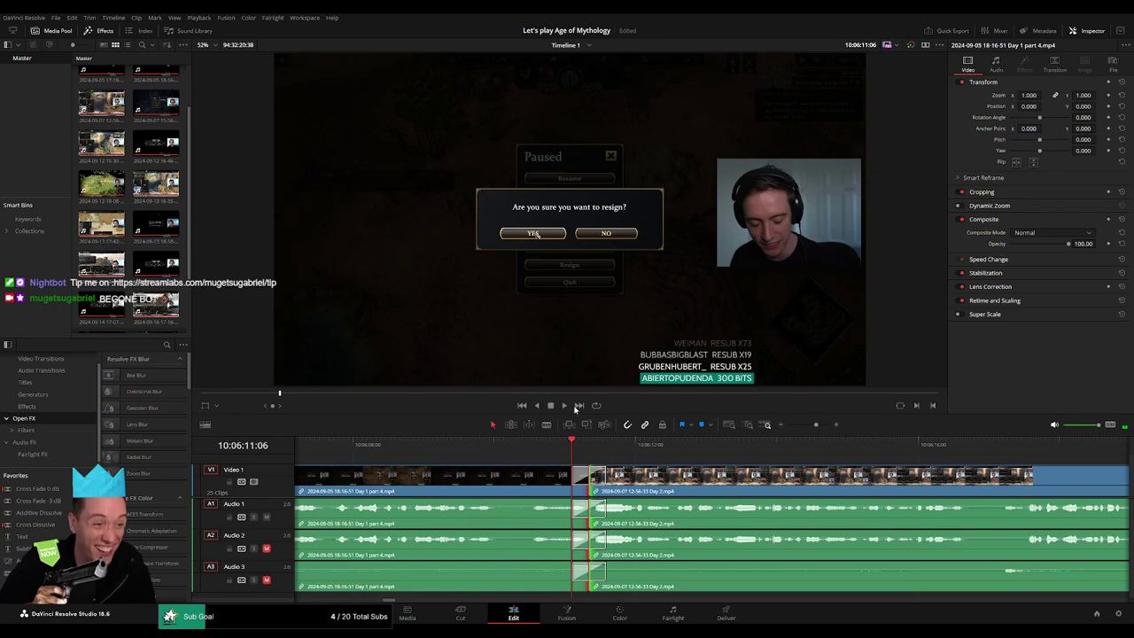
key(space)
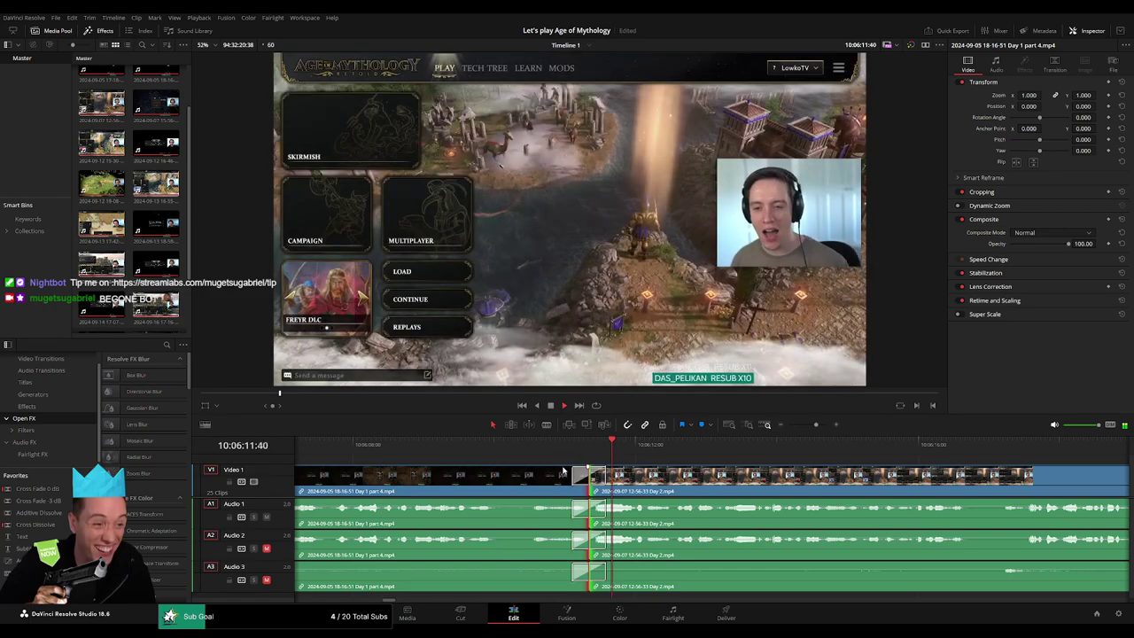
click(786, 425)
scroll(558, 476, right, 5)
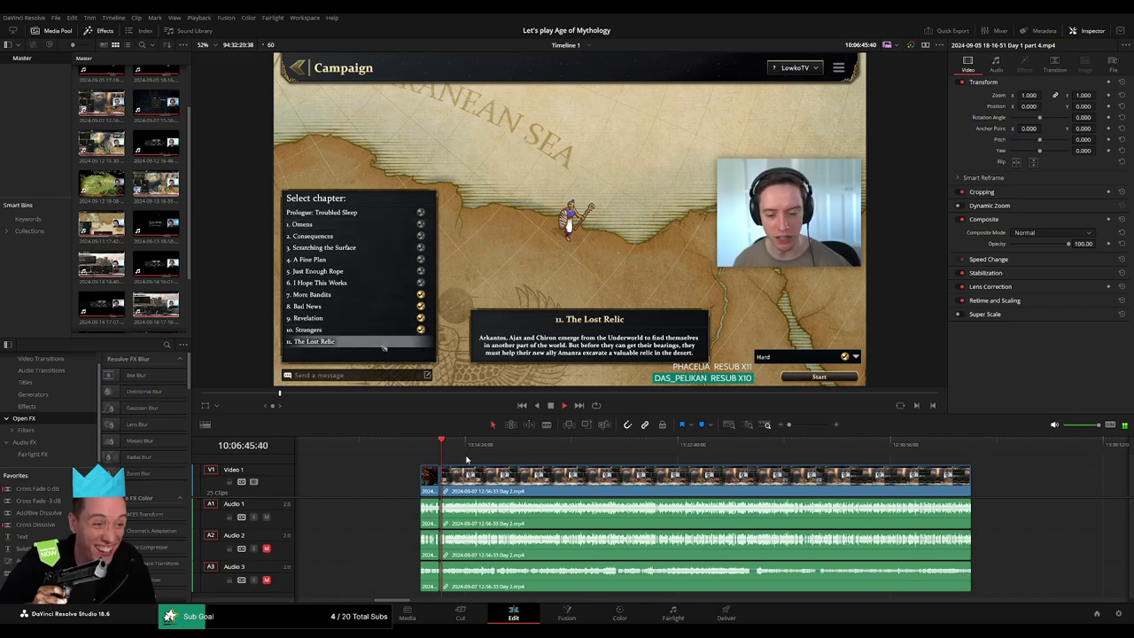
Step: Scrub and frame-step through the Day 2 clip to park the playhead at exactly 10:52:00:00
drag(457, 449, 582, 465)
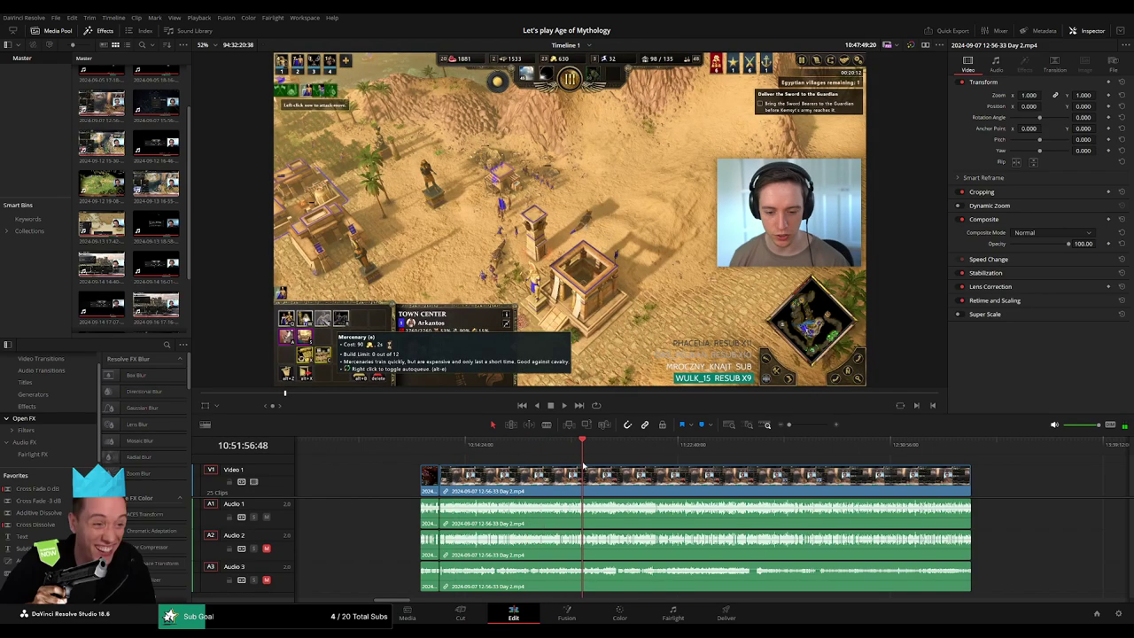
key(space)
key(shift+z)
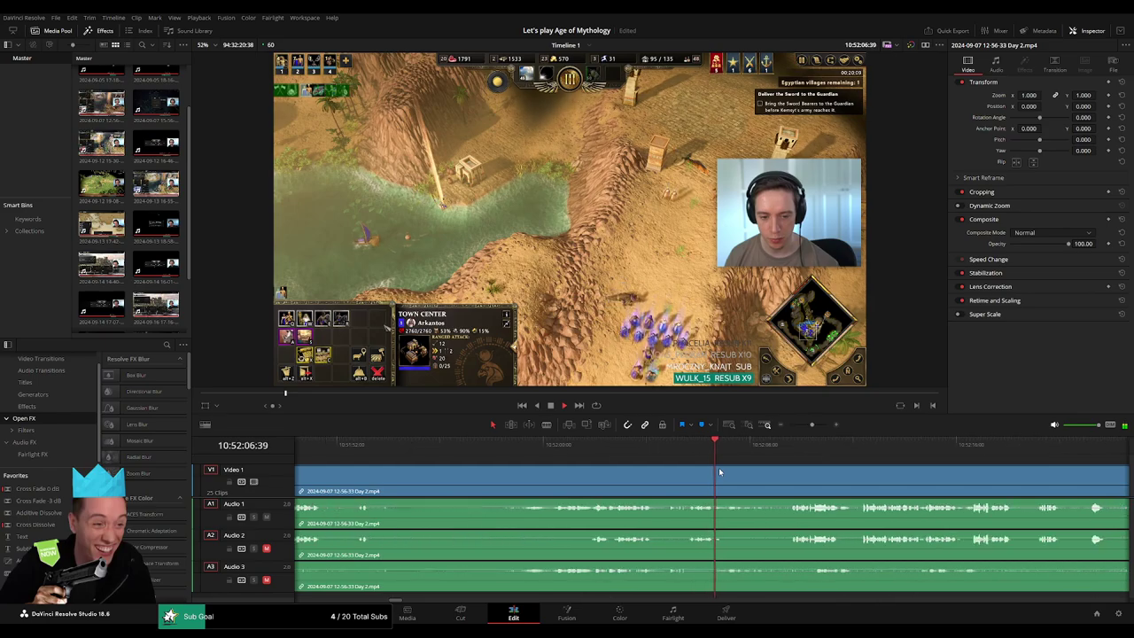
click(525, 453)
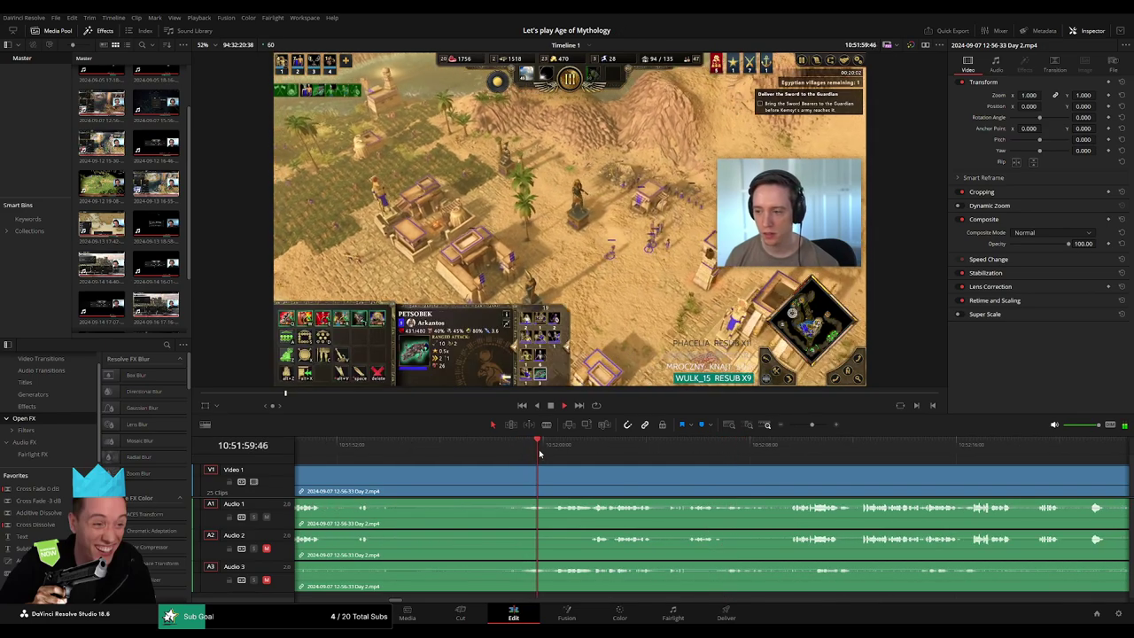
drag(551, 454, 545, 452)
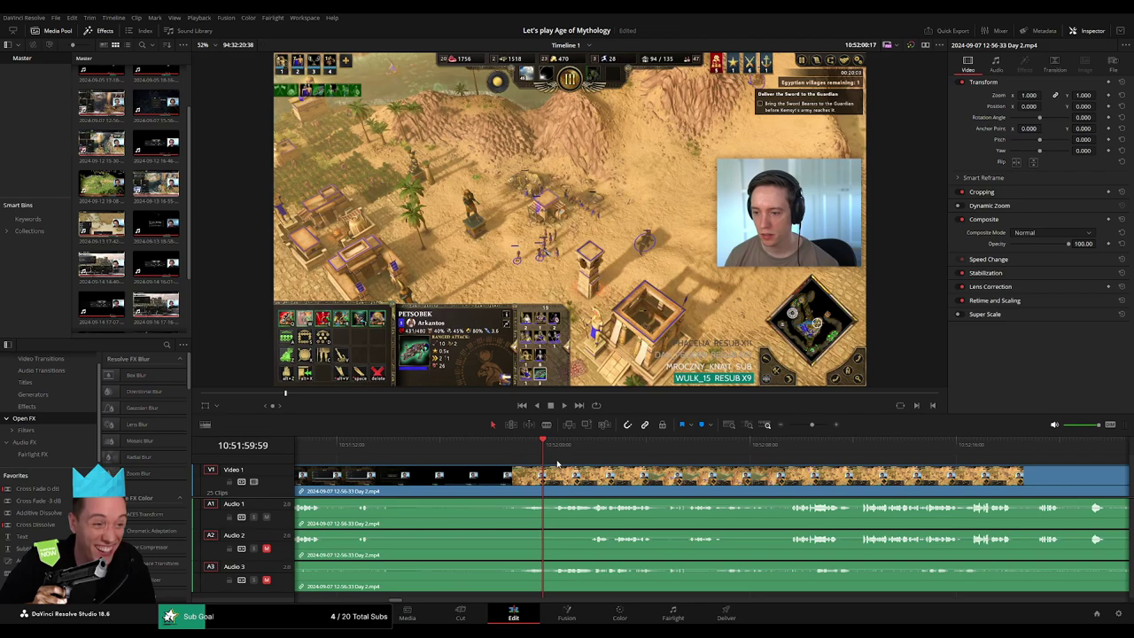
key(Right)
key(Right)
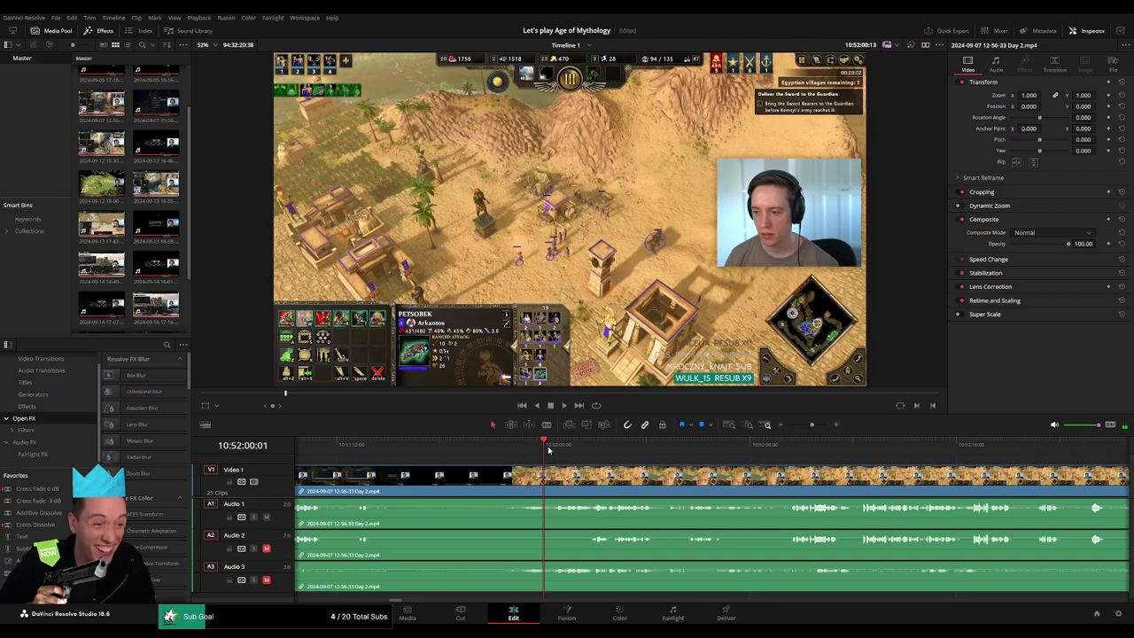
key(Right)
key(Right)
key(Right)
key(Left)
key(Left)
key(Left)
key(Left)
key(Left)
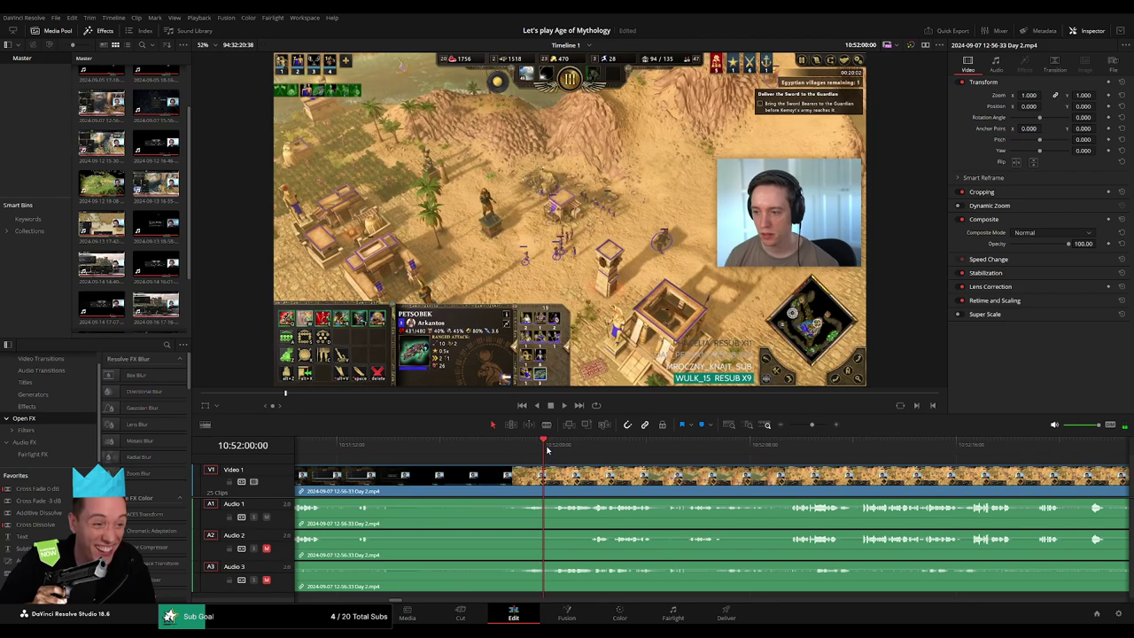
Step: Blade all tracks at 10:52:00:00 and overlap the later piece leftward to crossfade the audio
click(547, 479)
key(a)
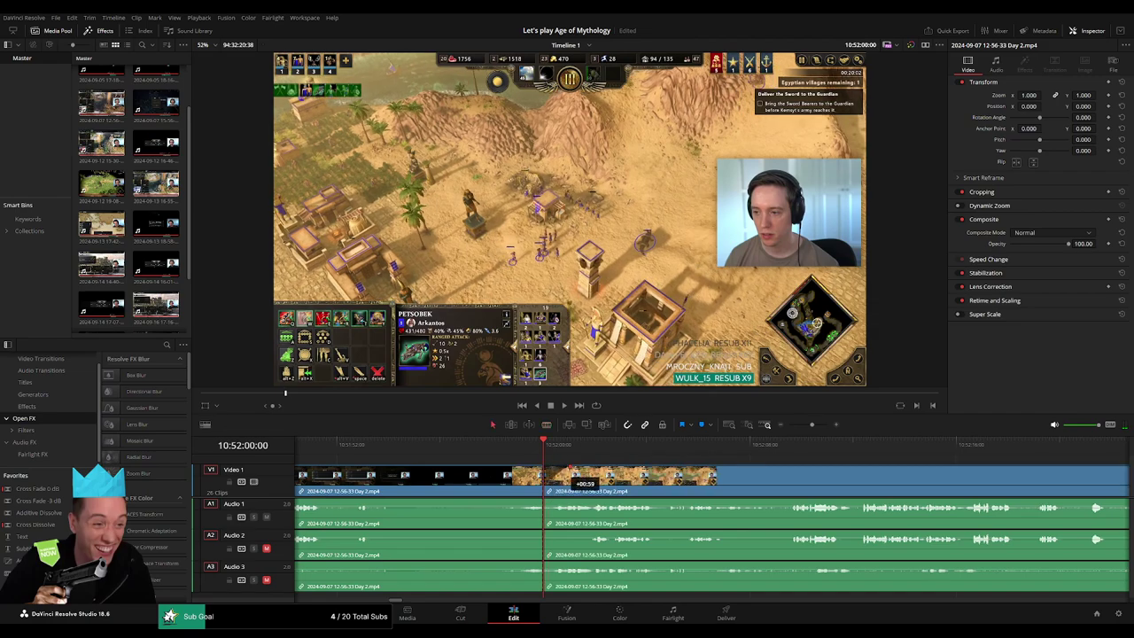
mouse_move(553, 475)
mouse_down()
mouse_move(518, 474)
mouse_move(542, 503)
mouse_up()
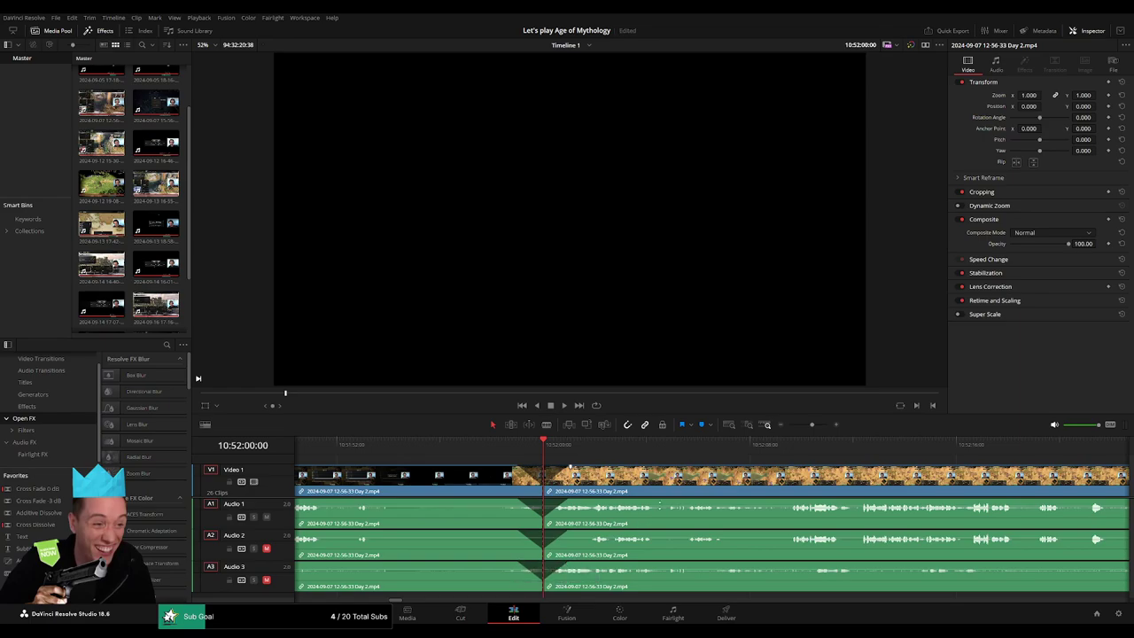
key(space)
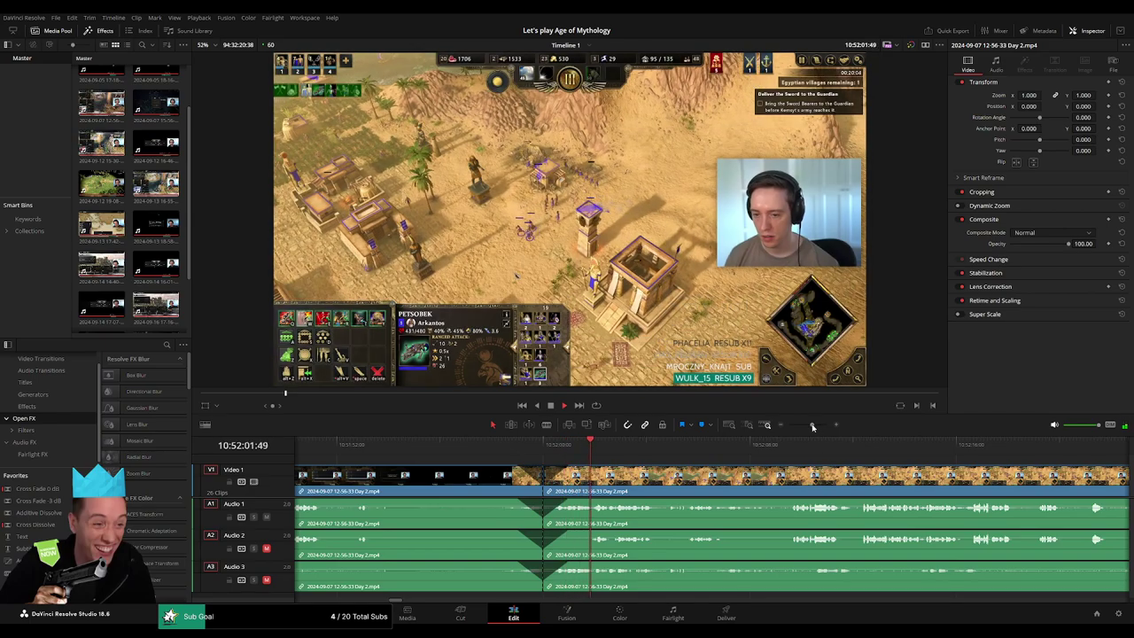
Step: Snap the later Day 2 piece to start at 12:00:00:00, leaving a gap after the first piece
key(space)
drag(812, 426, 789, 426)
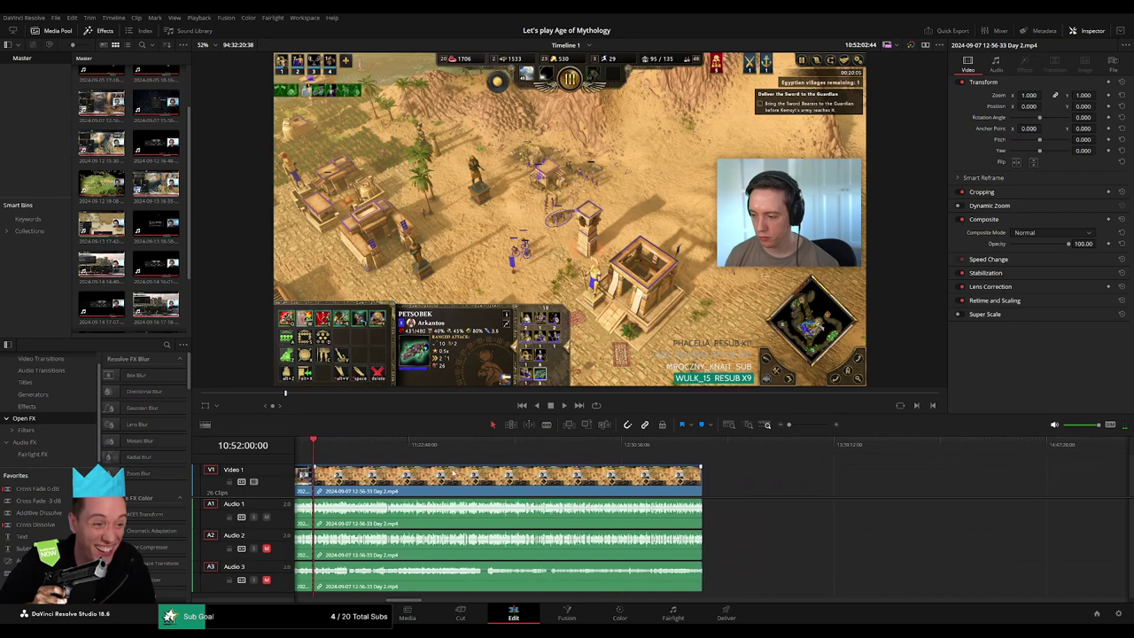
drag(553, 478, 470, 486)
click(426, 481)
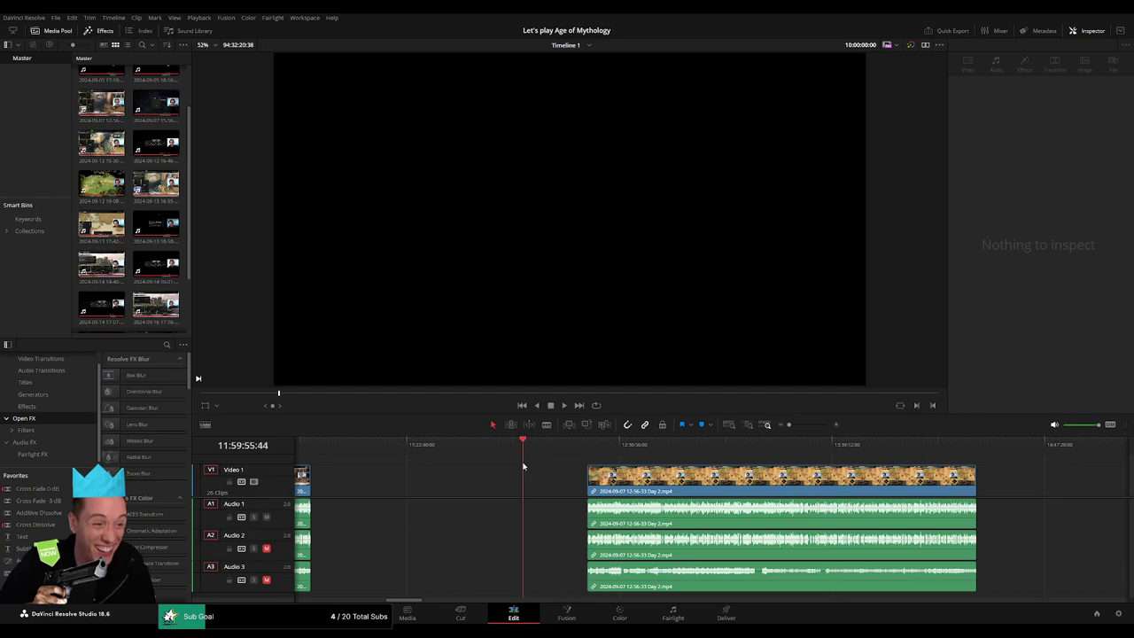
click(806, 426)
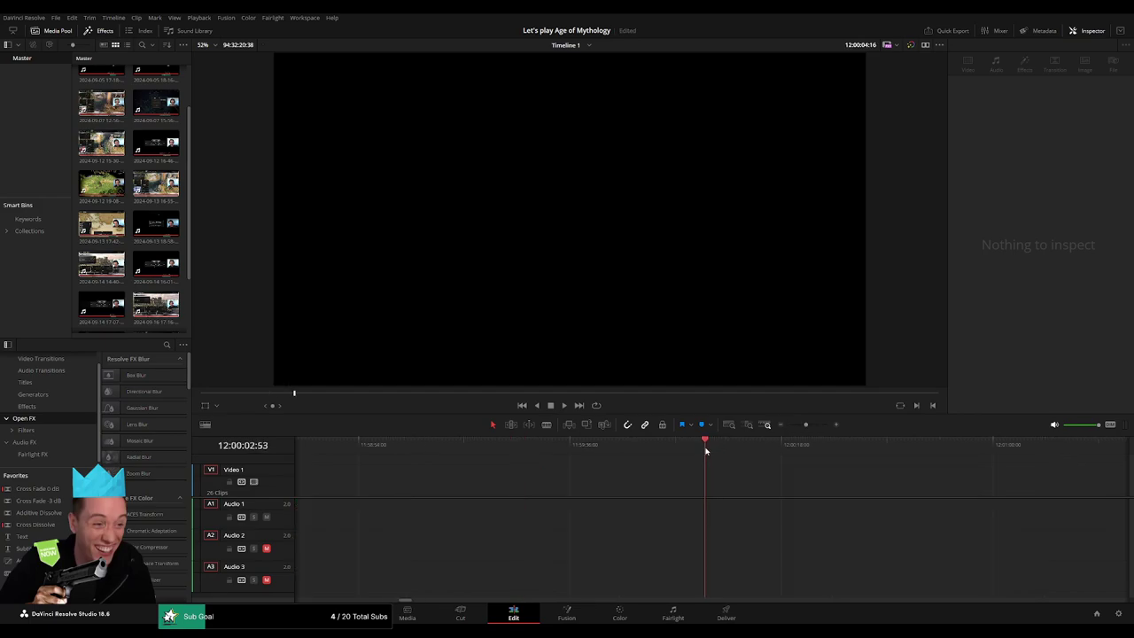
drag(694, 449, 692, 446)
drag(806, 426, 748, 463)
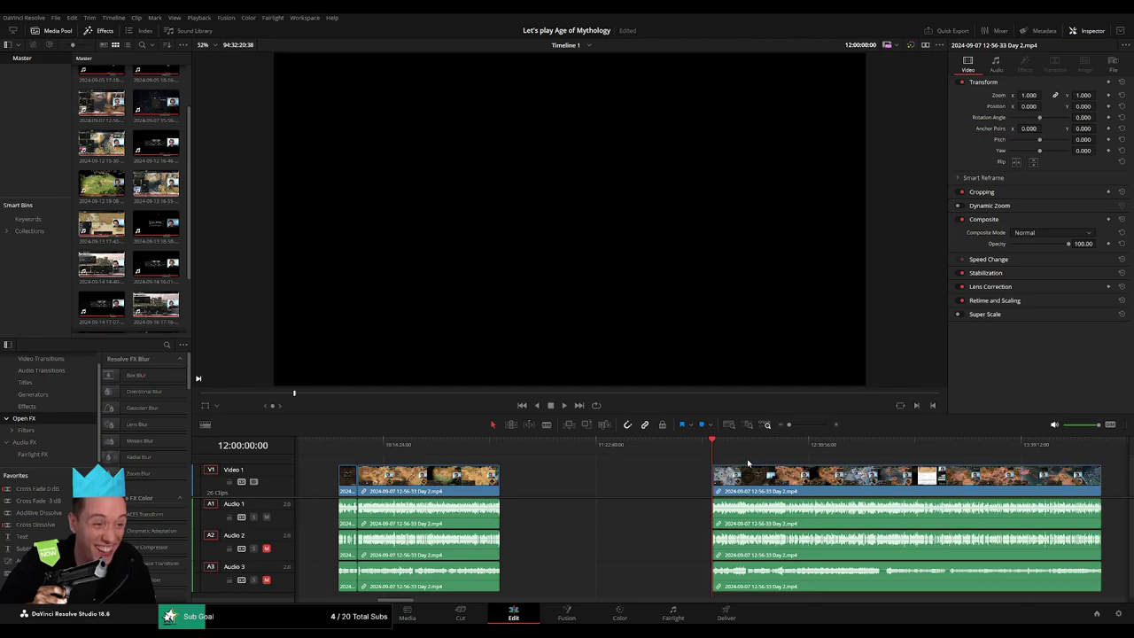
Step: Play the moved piece from 12:00:00, select the gap, and scrub forward through the footage
key(space)
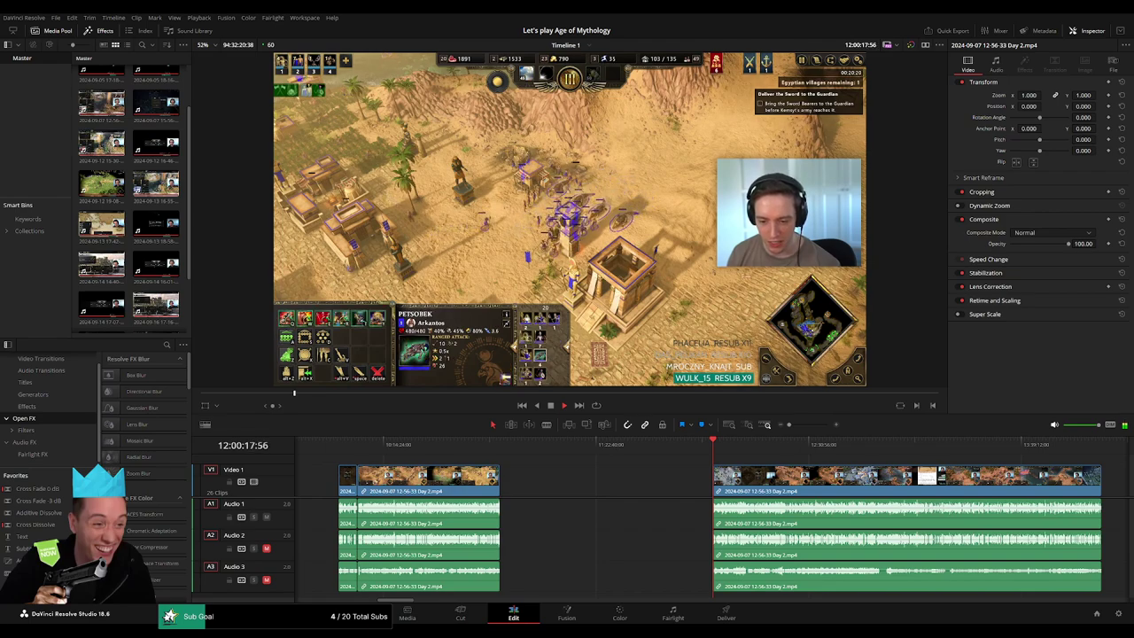
click(653, 492)
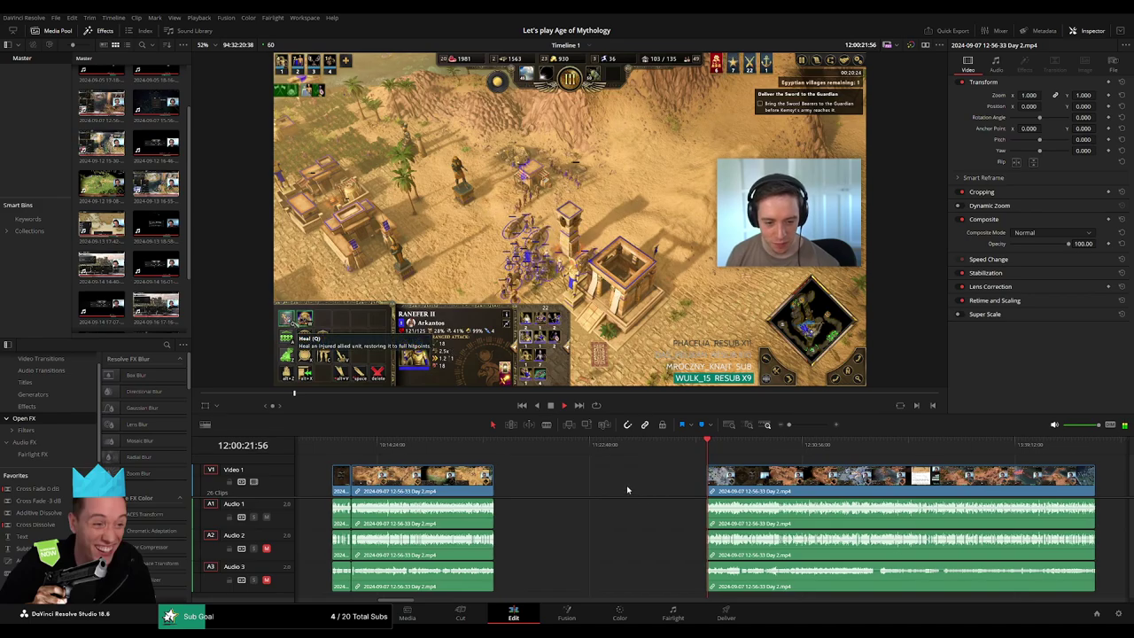
scroll(406, 471, right, 5)
drag(461, 451, 608, 461)
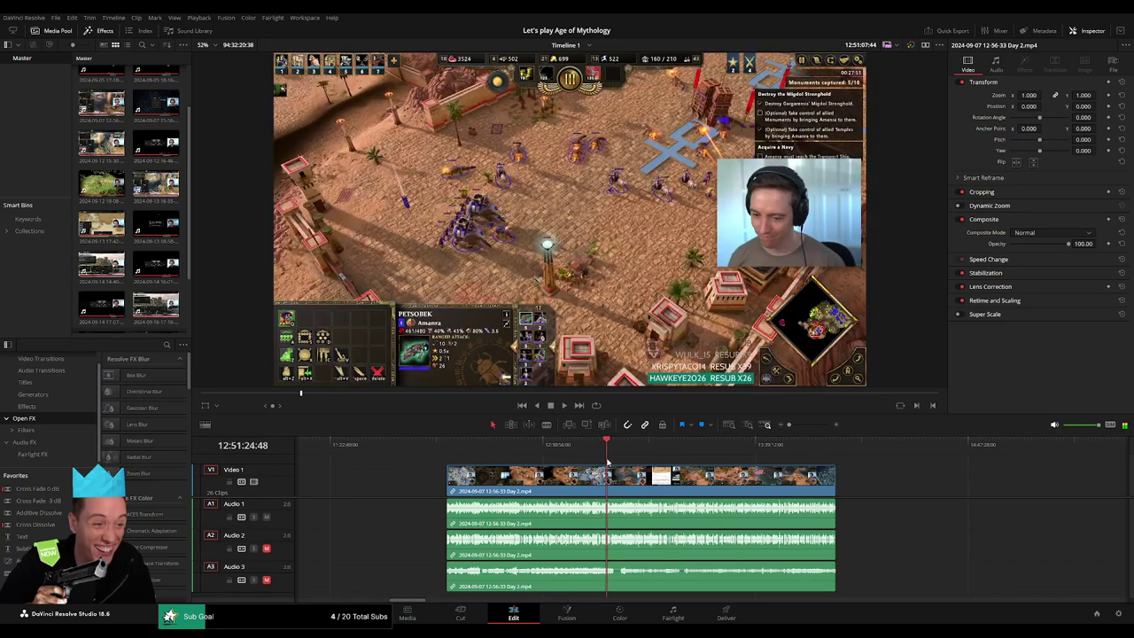
Step: Review the footage and park the playhead at exactly 12:52:00:00
scroll(620, 462, up, 10)
key(space)
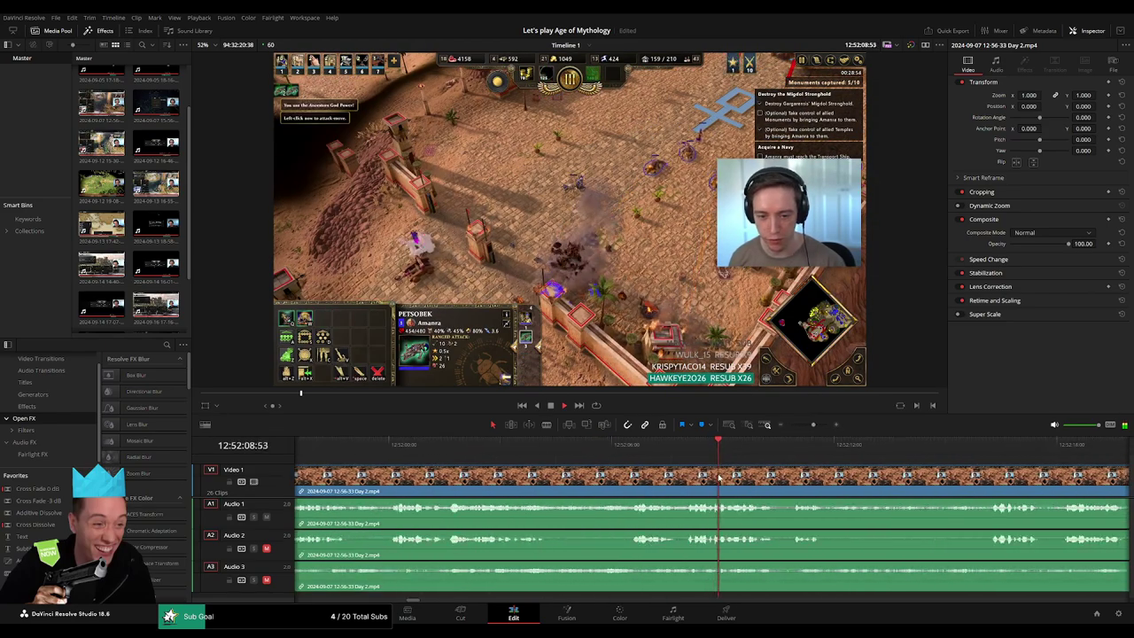
click(448, 451)
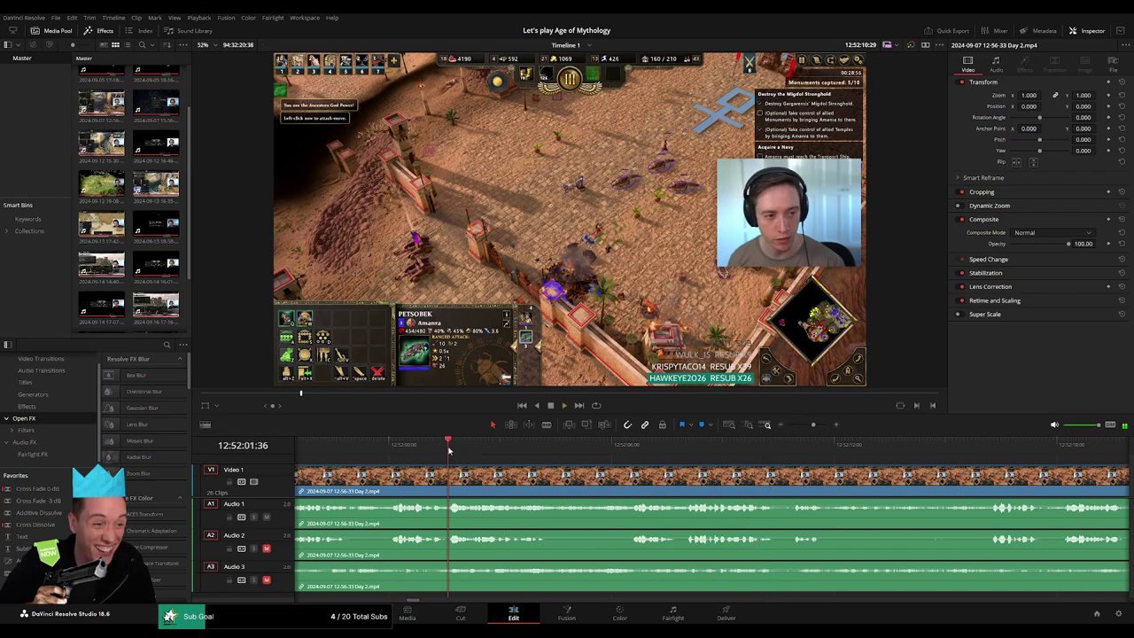
click(399, 451)
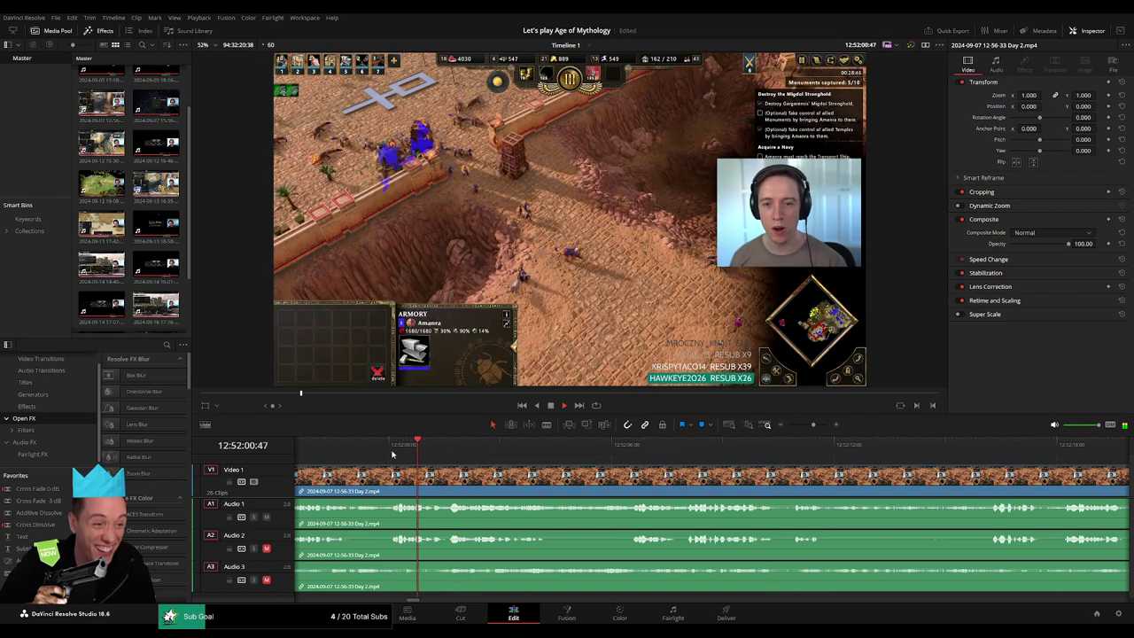
scroll(547, 458, left, 3)
drag(547, 454, 445, 452)
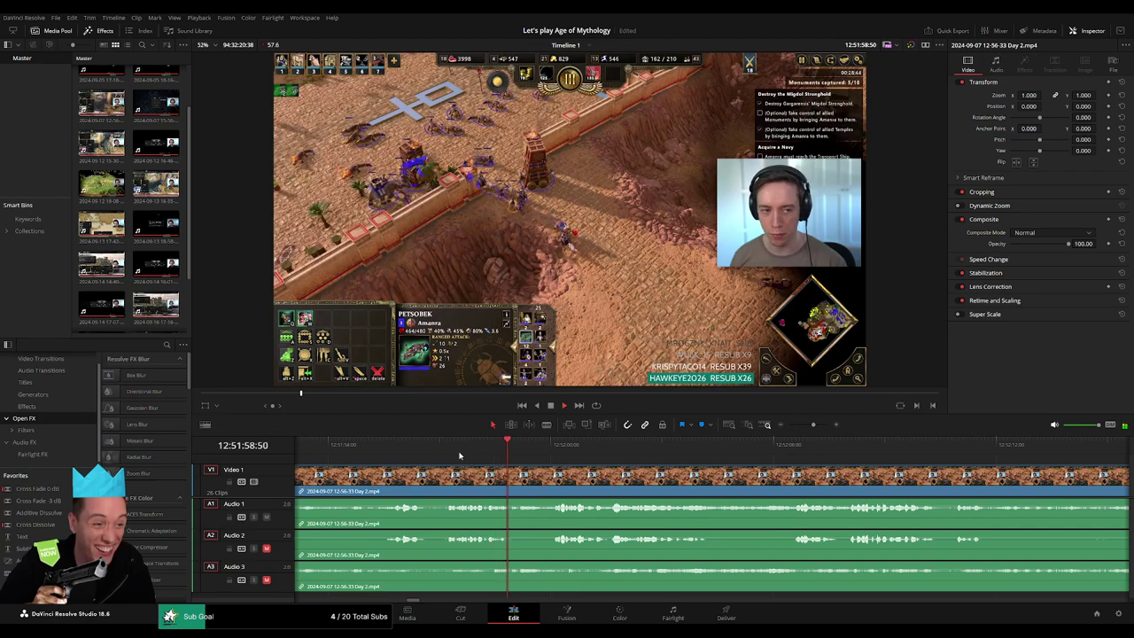
key(space)
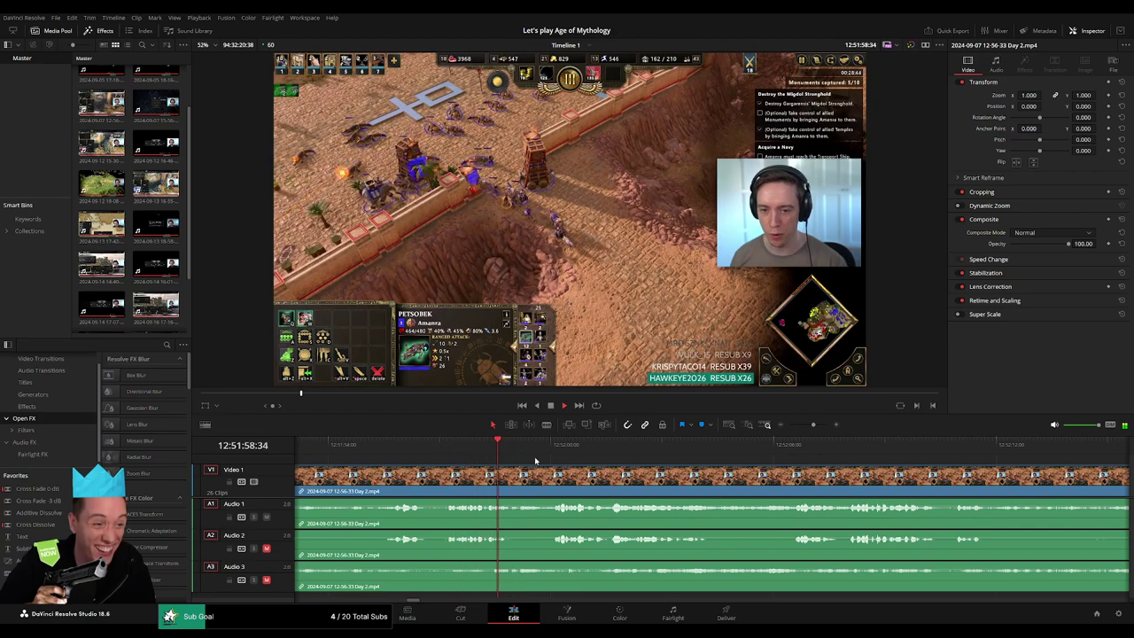
scroll(767, 476, up, 2)
scroll(726, 465, up, 1)
key(space)
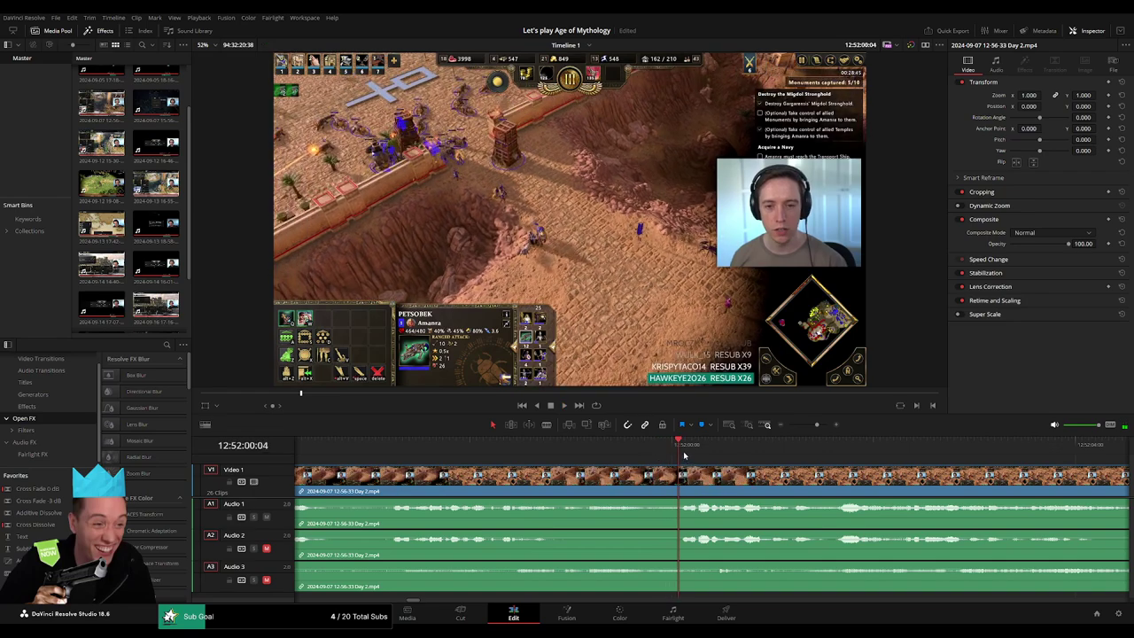
key(Left)
key(Left)
key(Left)
key(Left)
Step: Blade the clip at 12:52:00:00 and add fades on Audio 1–3 at the cut
key(ctrl+b)
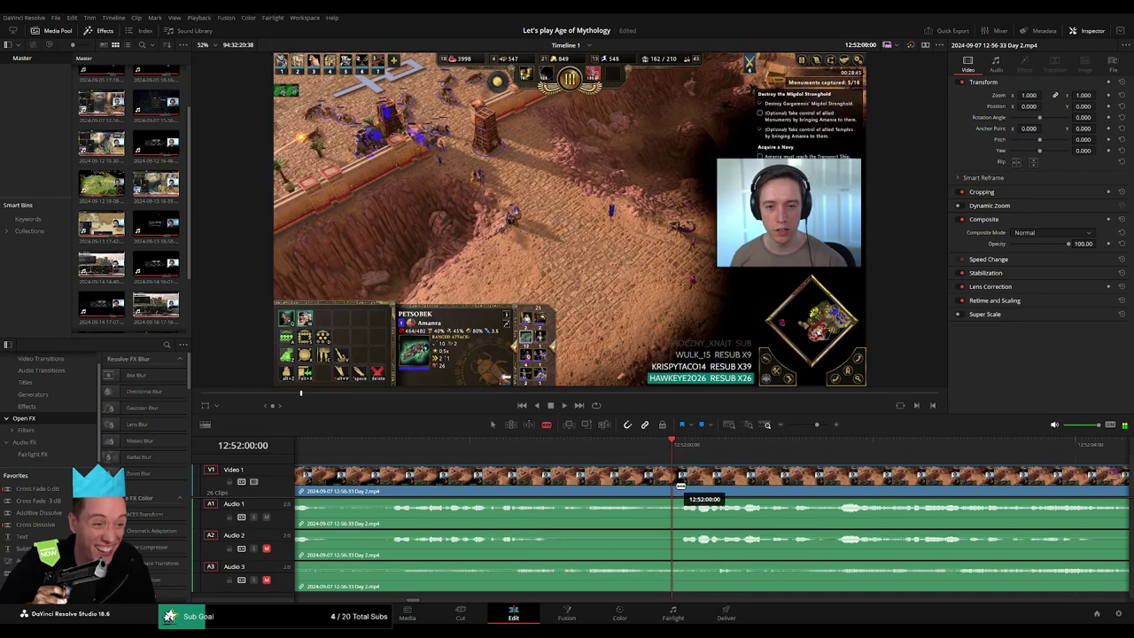
drag(716, 475, 760, 478)
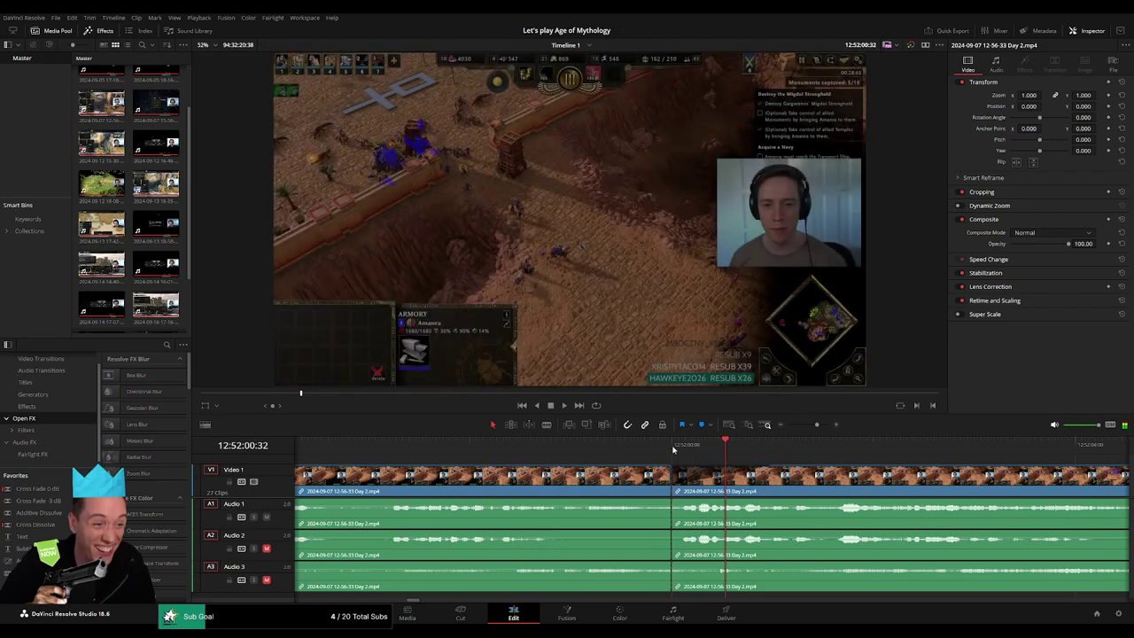
drag(778, 479, 669, 470)
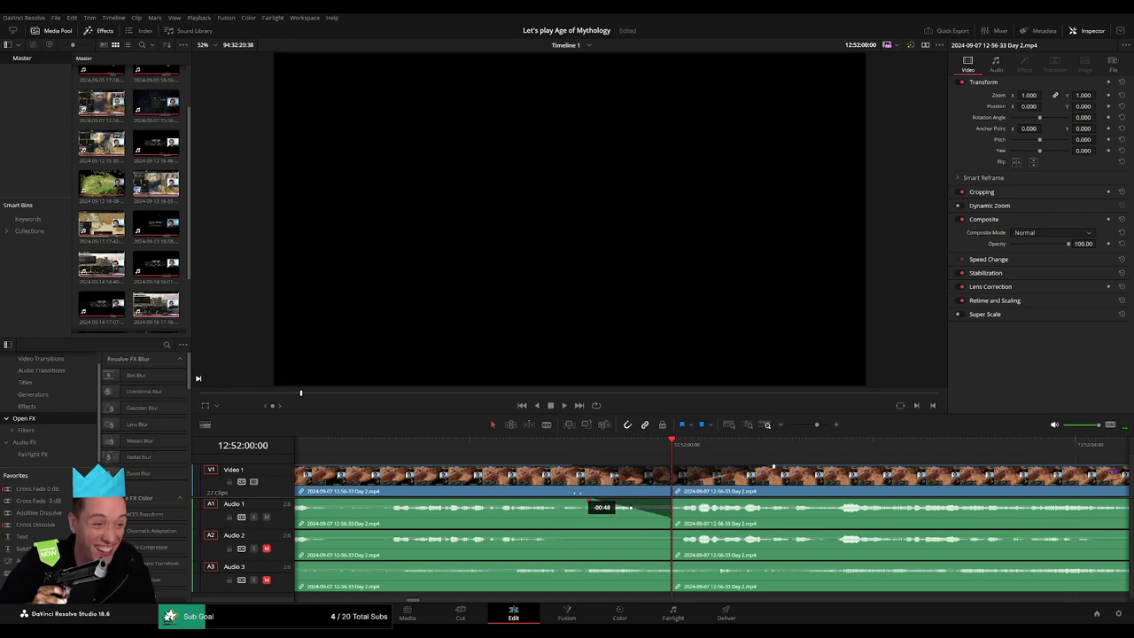
drag(671, 500, 755, 503)
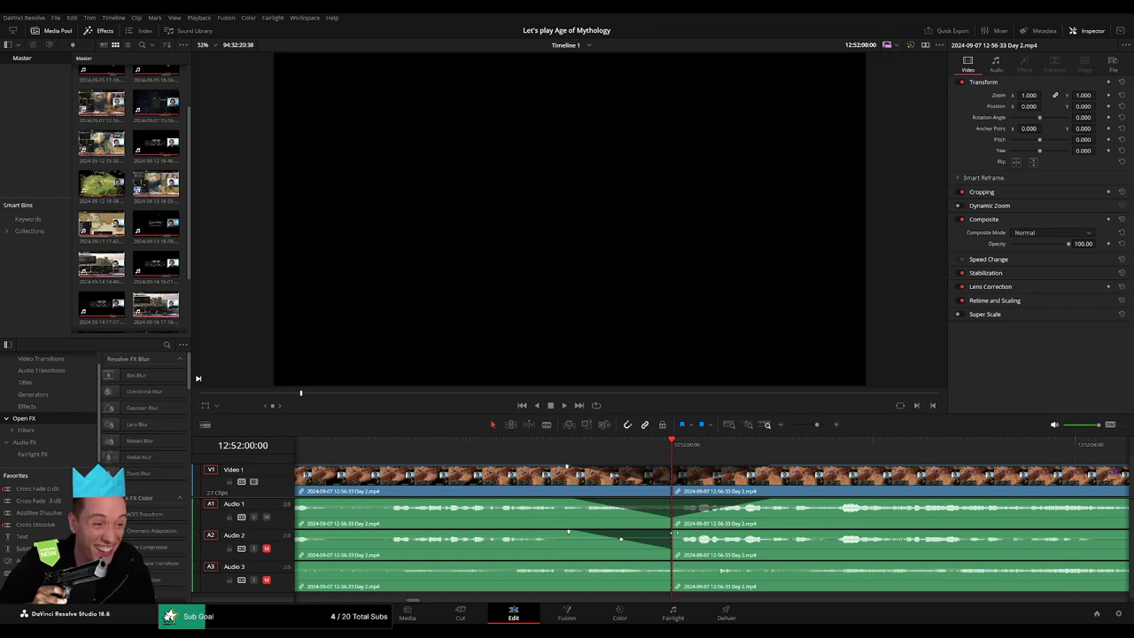
click(674, 533)
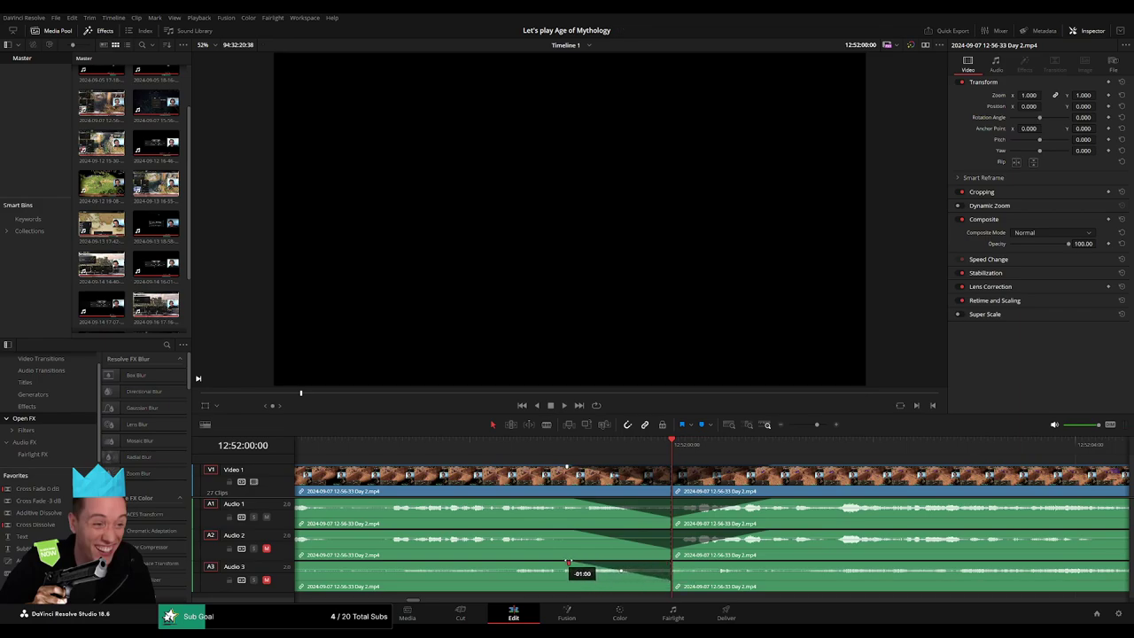
drag(764, 566, 774, 565)
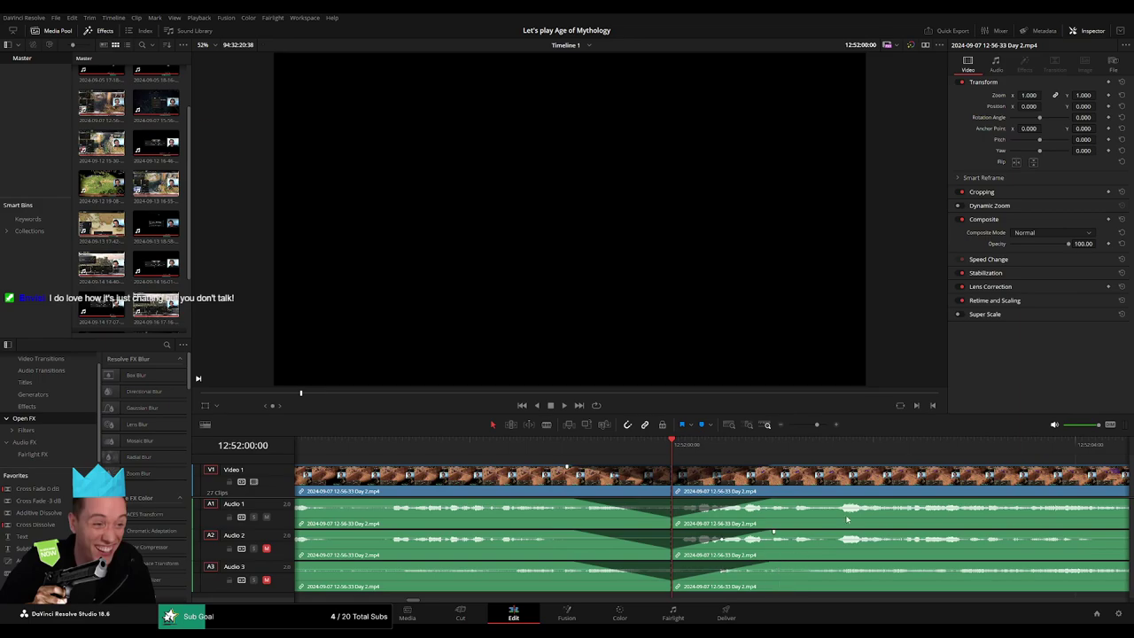
drag(817, 425, 788, 424)
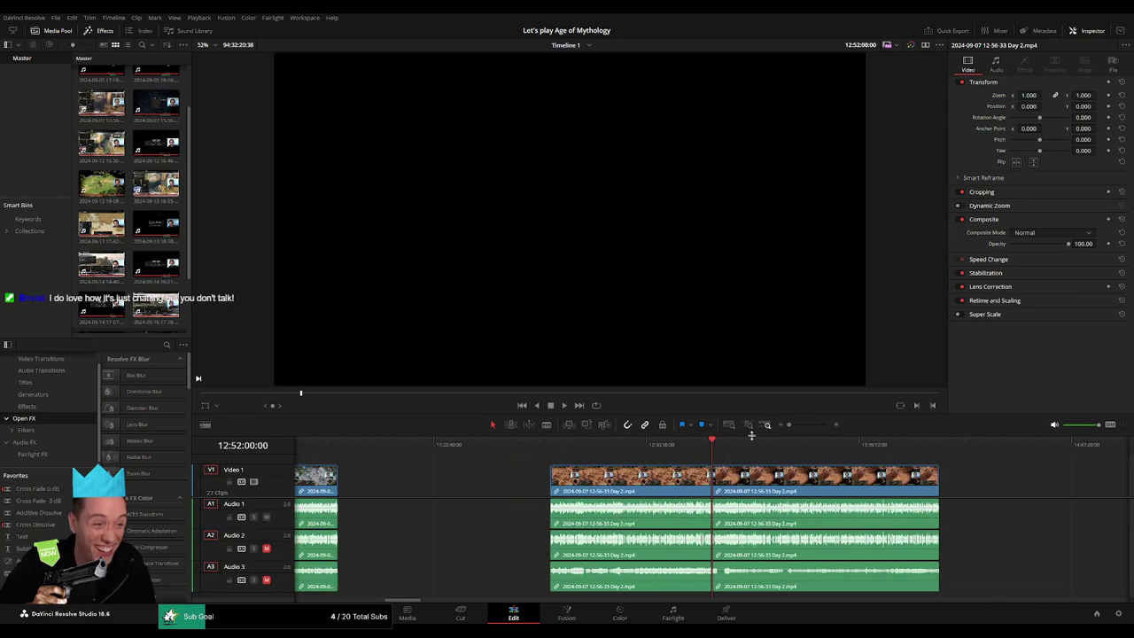
Step: Move the piece after the 12:52 cut to snap at 14:00:00:00 and play it from there
scroll(812, 513, right, 4)
scroll(665, 476, left, 2)
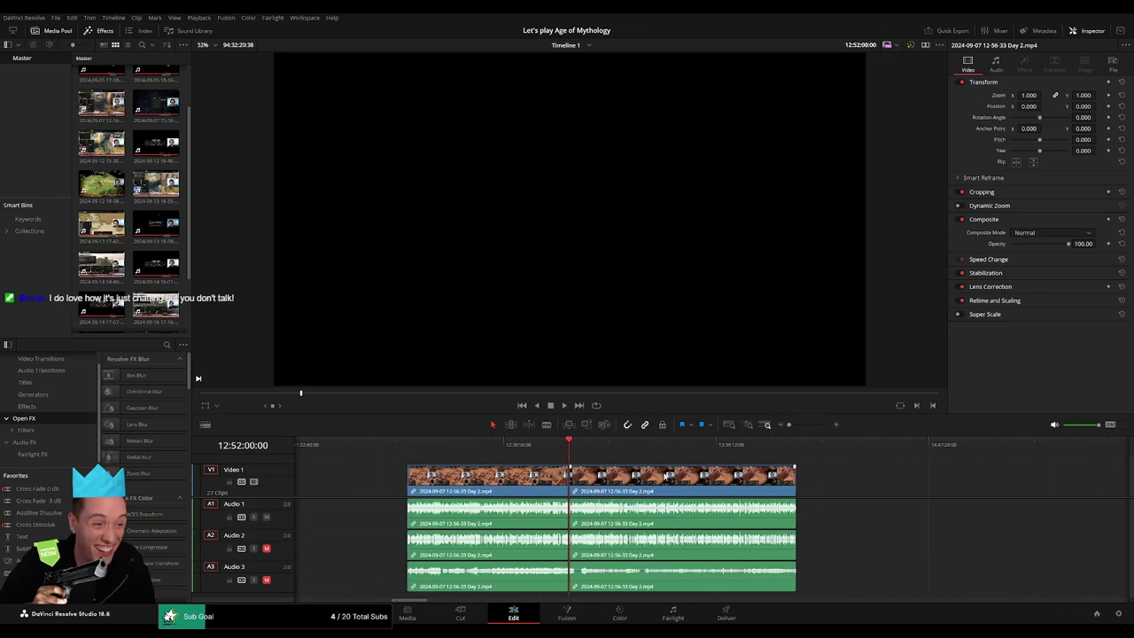
click(570, 453)
scroll(570, 478, right, 2)
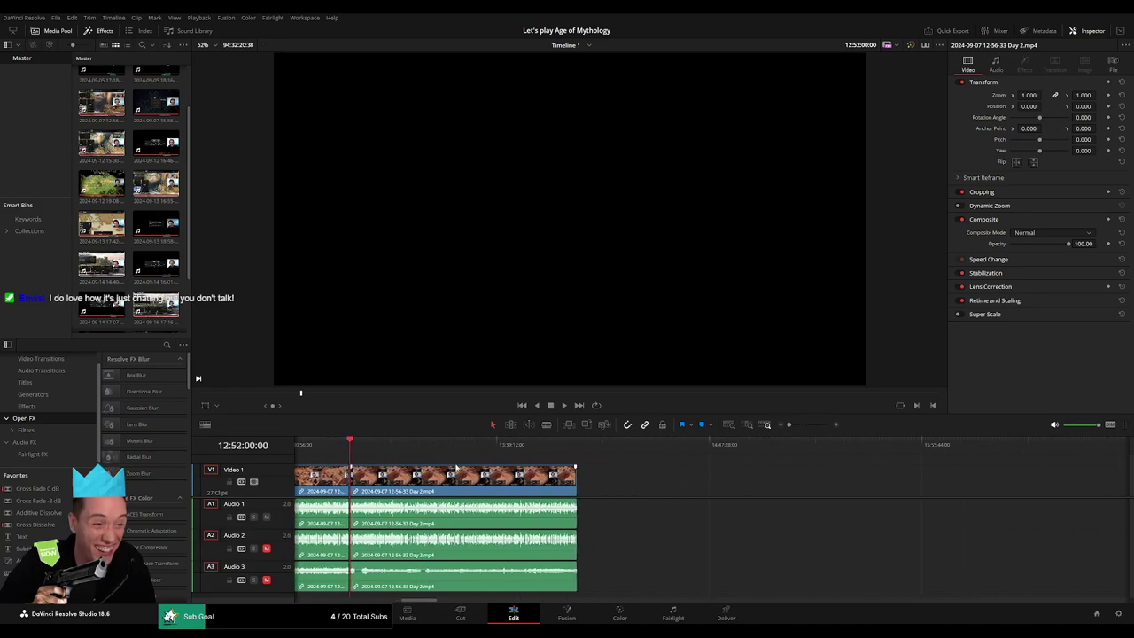
drag(468, 485, 817, 486)
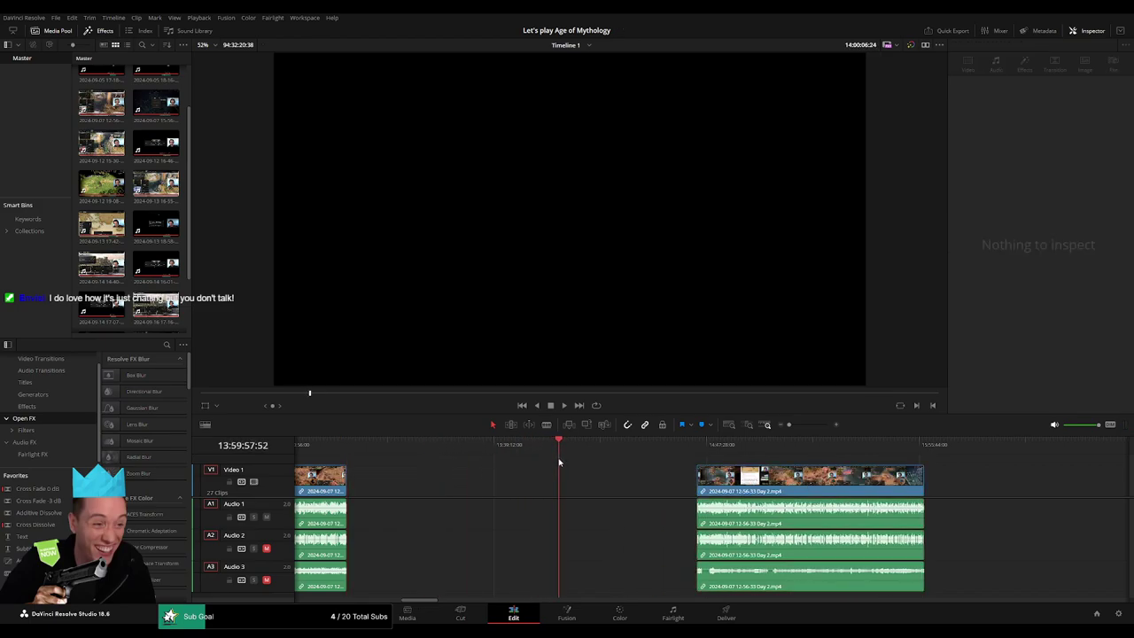
scroll(618, 479, up, 5)
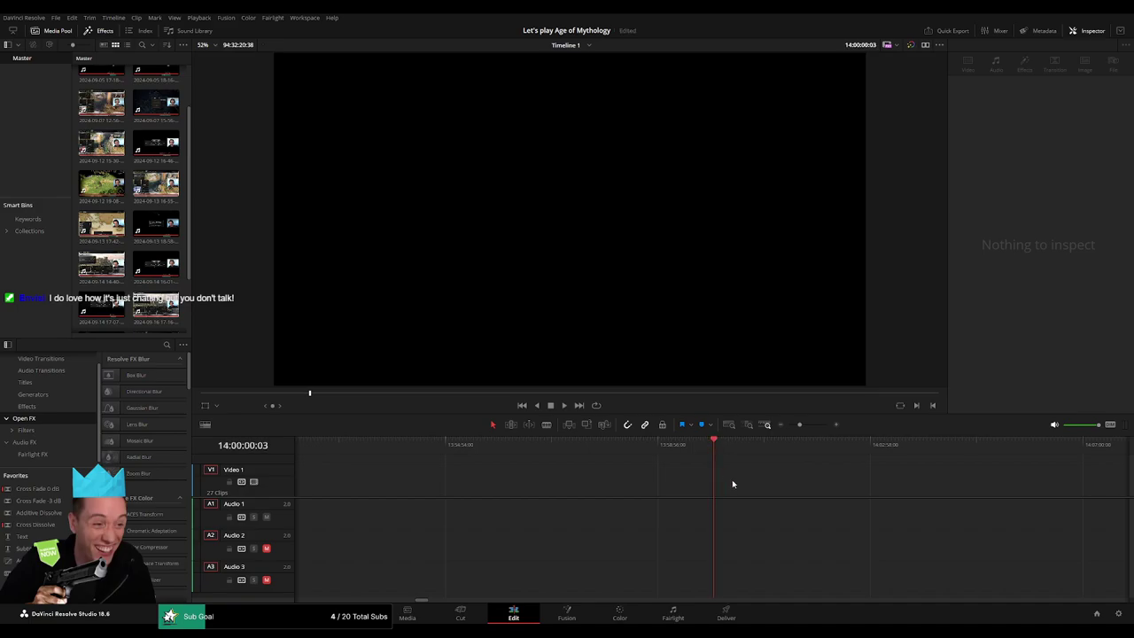
drag(799, 425, 788, 424)
drag(891, 478, 753, 464)
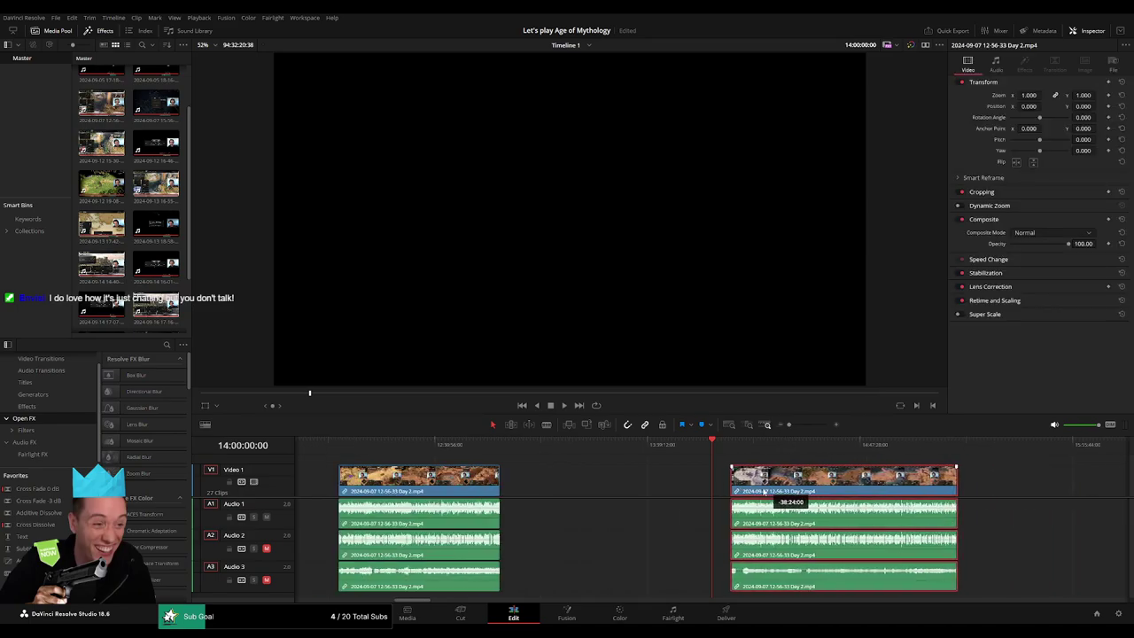
key(space)
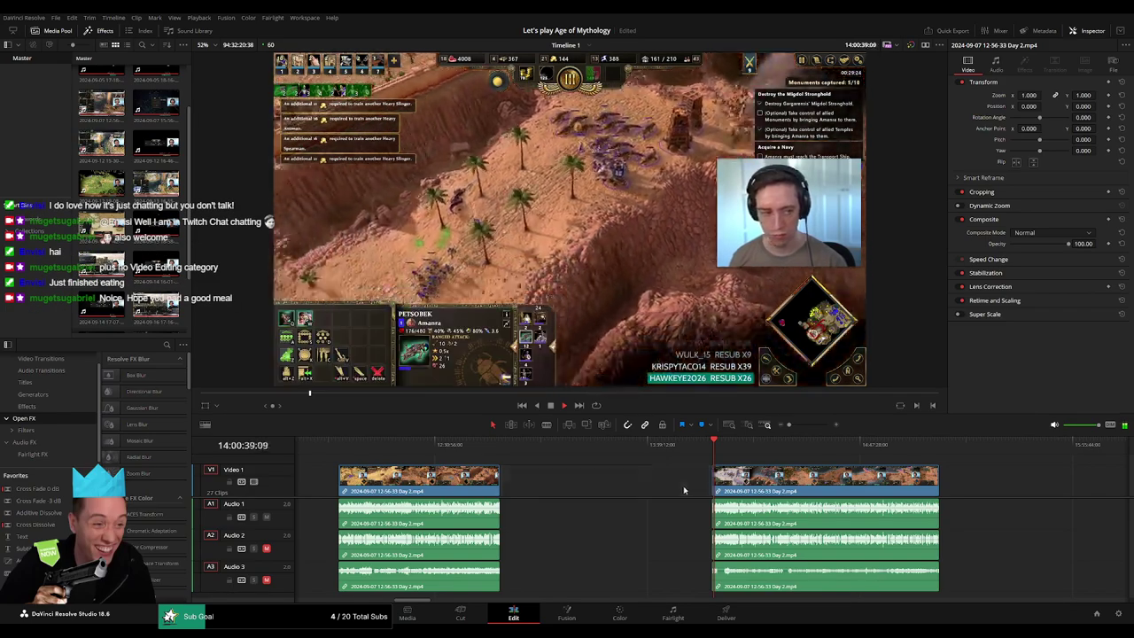
Step: Play and scrub through the final Day 2 piece to find the 14:52:19:30 cut point
scroll(451, 449, right, 5)
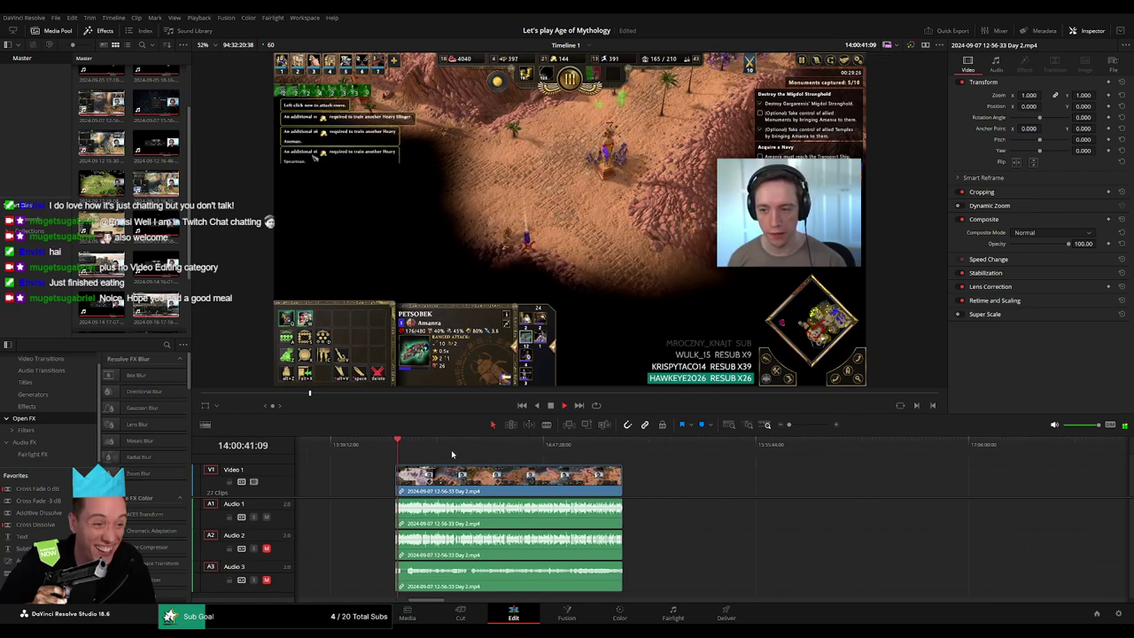
drag(375, 447, 528, 470)
key(space)
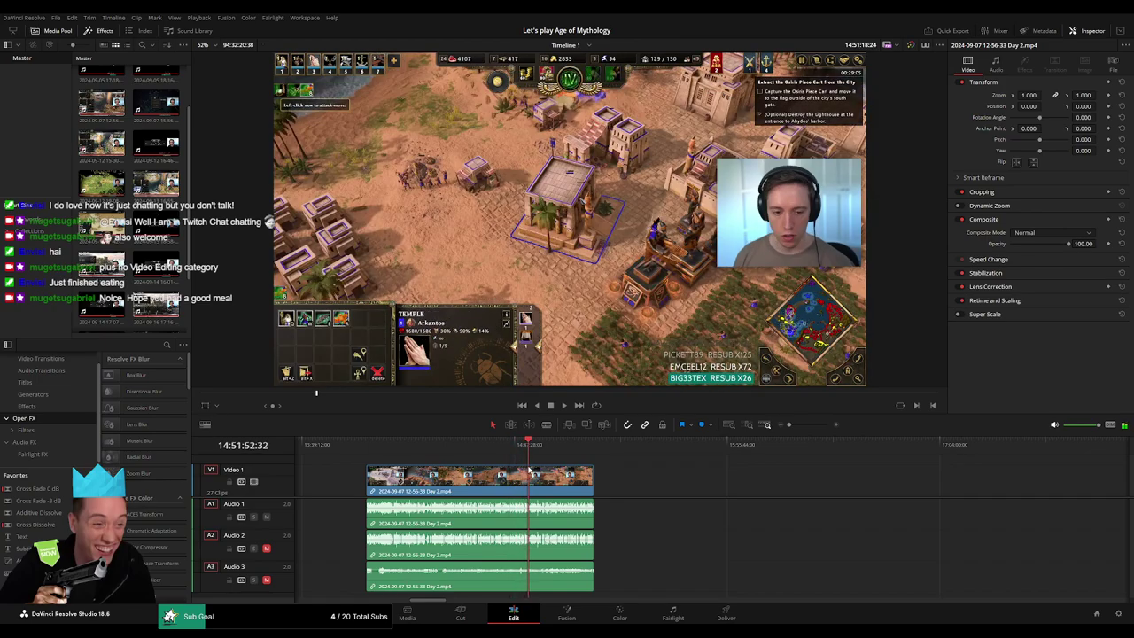
scroll(778, 460, up, 3)
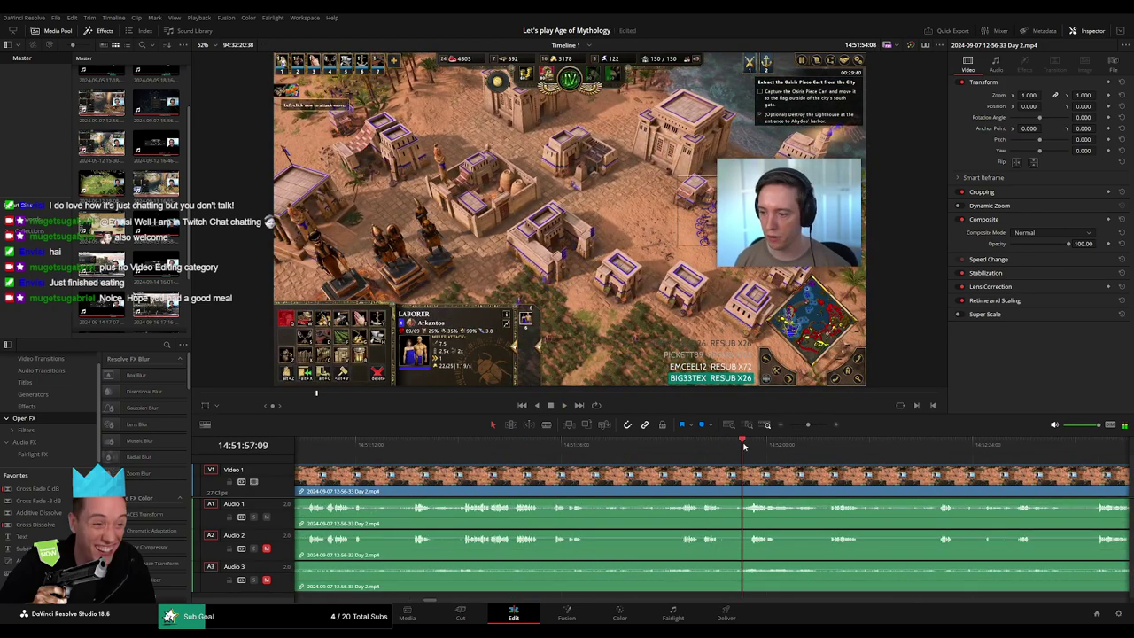
scroll(617, 460, right, 2)
click(641, 447)
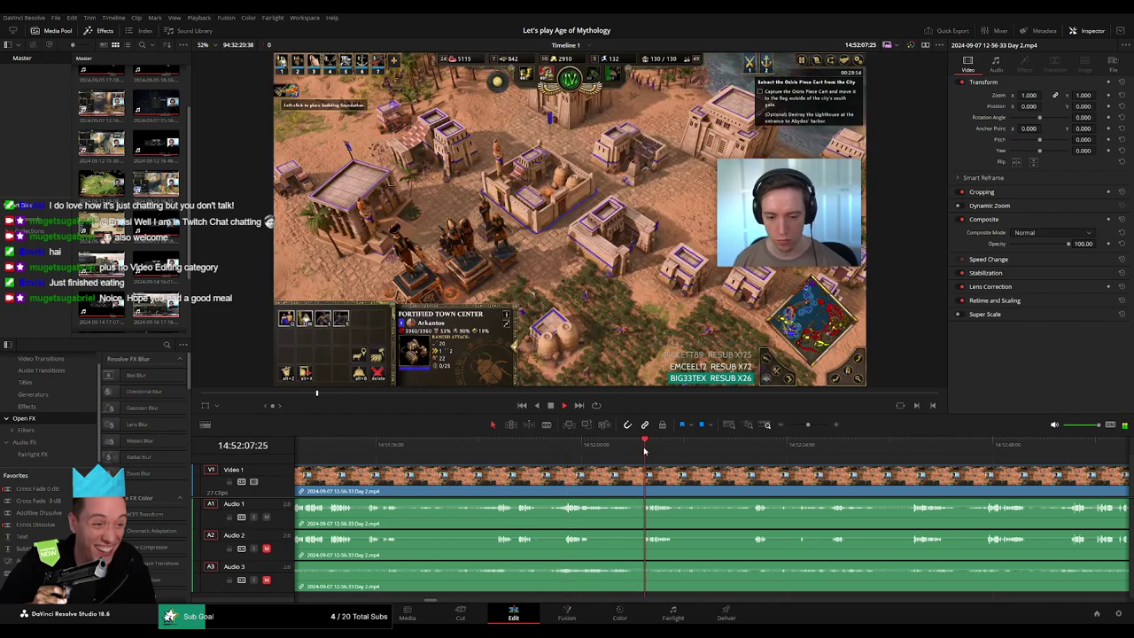
scroll(757, 477, left, 2)
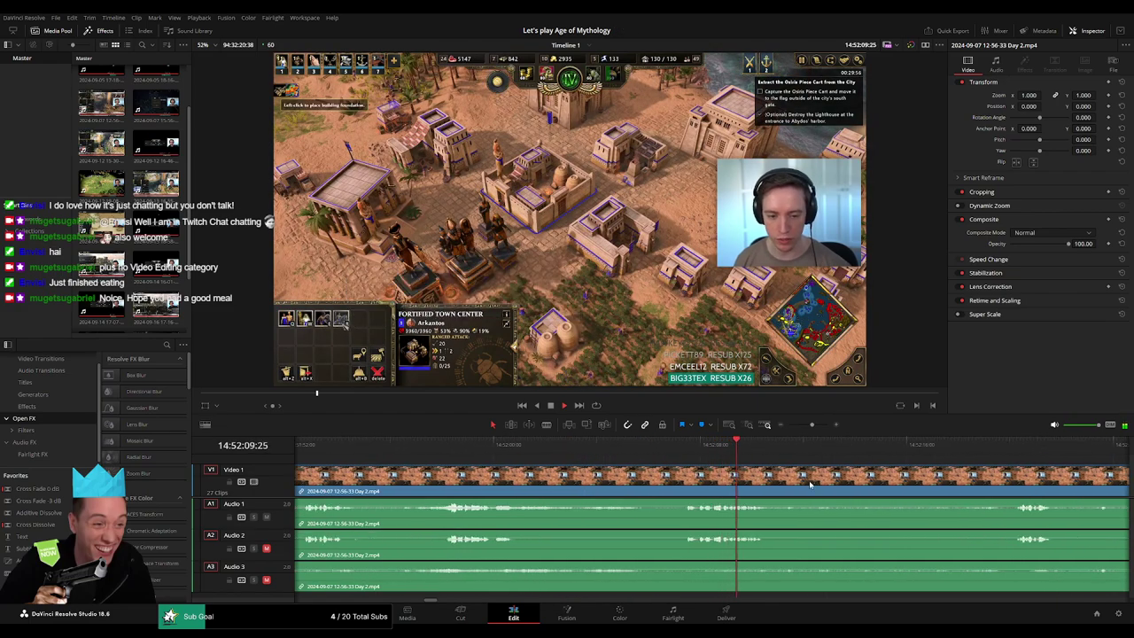
scroll(757, 476, left, 3)
click(839, 449)
key(space)
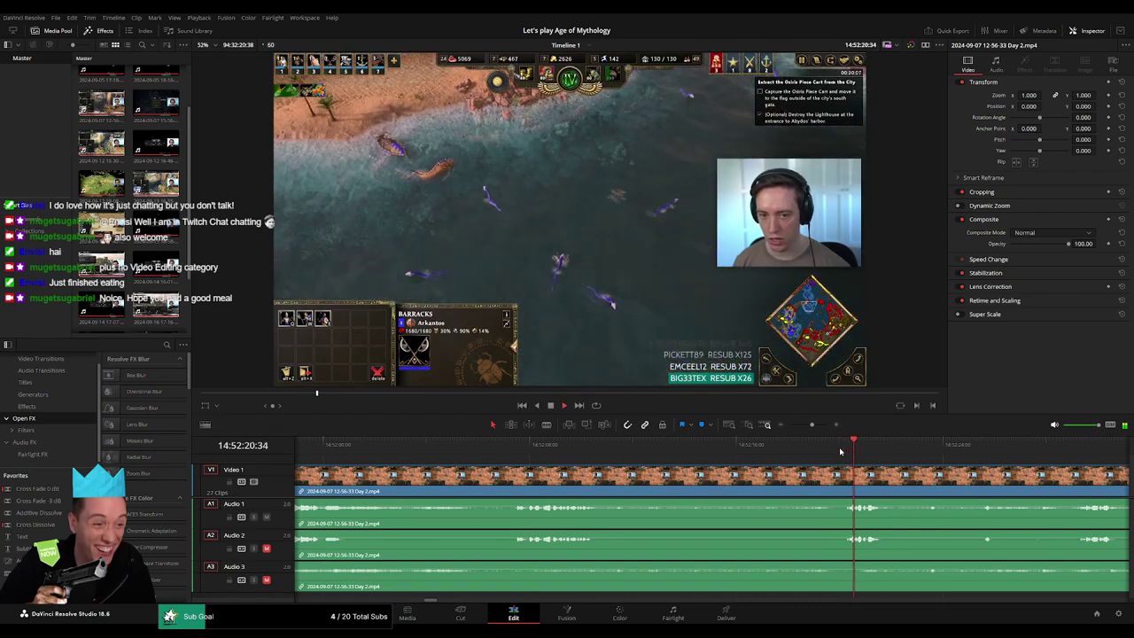
scroll(691, 467, right, 2)
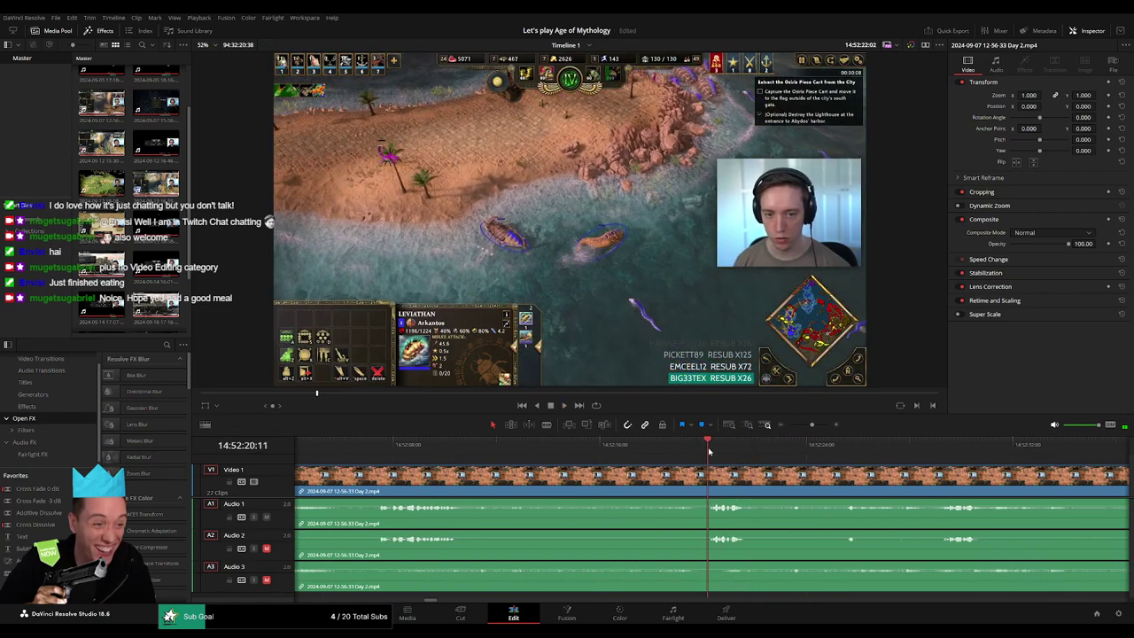
mouse_move(708, 452)
mouse_down()
mouse_move(696, 454)
mouse_move(719, 479)
mouse_up()
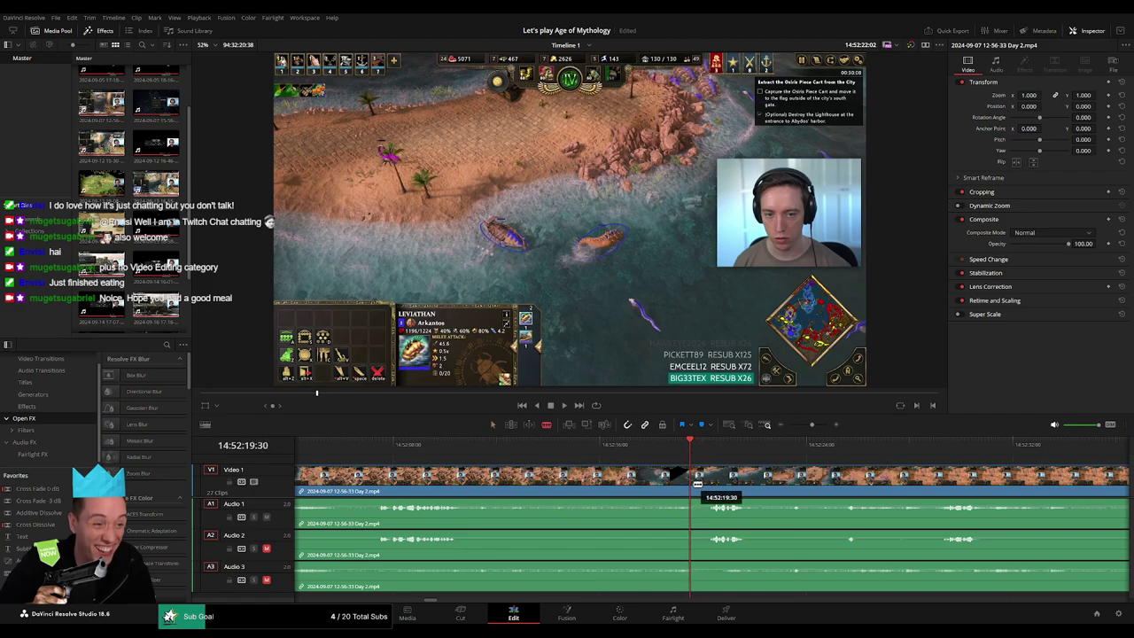
Step: Blade the footage at 14:52:19:30 and fade the audio on tracks A1–A3 around the cut
drag(714, 470, 667, 476)
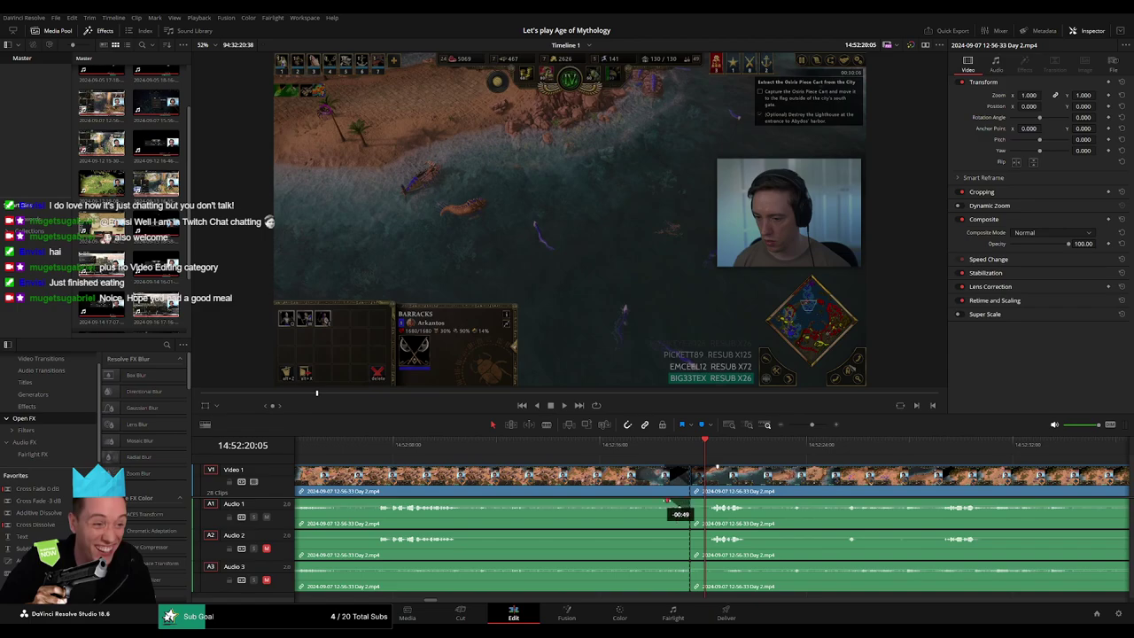
drag(684, 499, 709, 501)
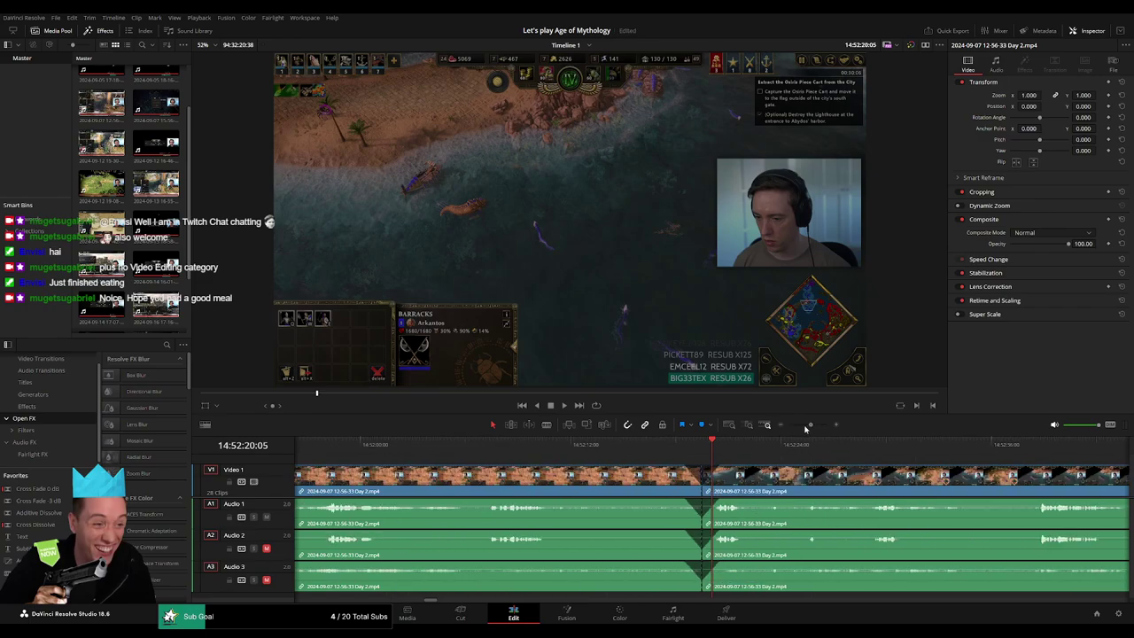
scroll(792, 485, down, 3)
scroll(674, 482, down, 2)
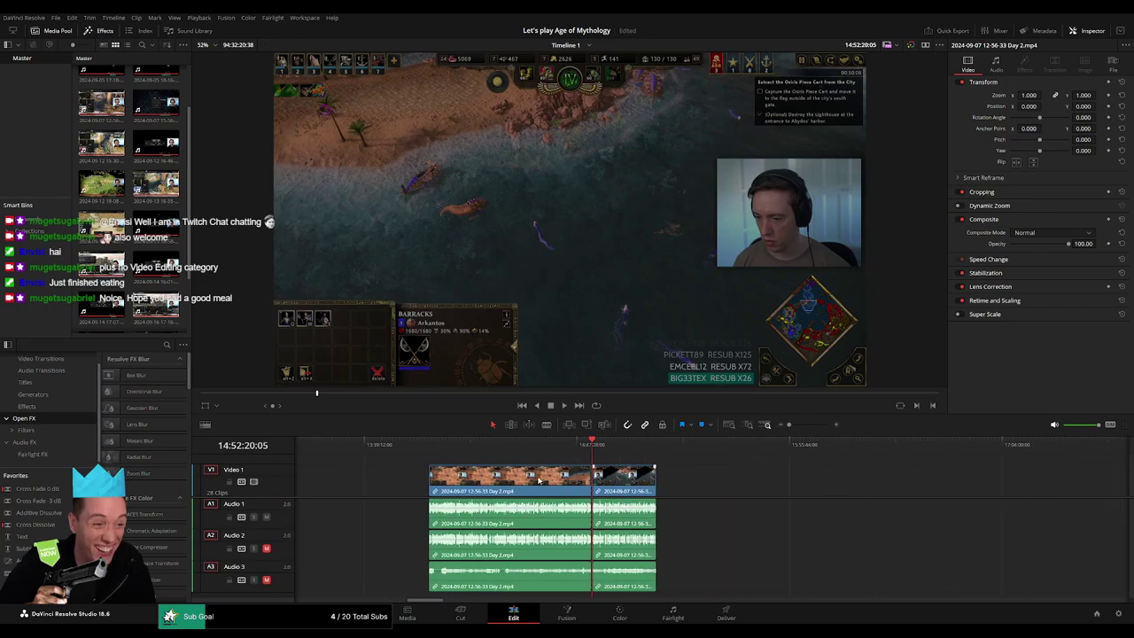
Step: Move the footage after the 14:52:19:30 cut so it starts at 16:00:00:00
click(589, 443)
drag(478, 479, 842, 483)
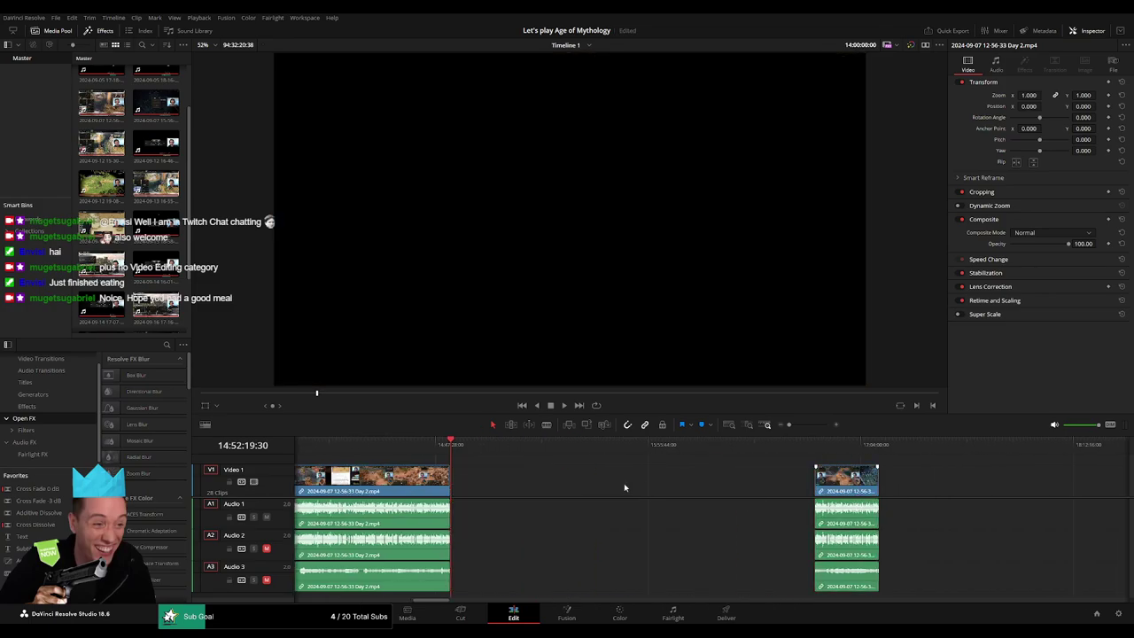
click(624, 483)
click(574, 444)
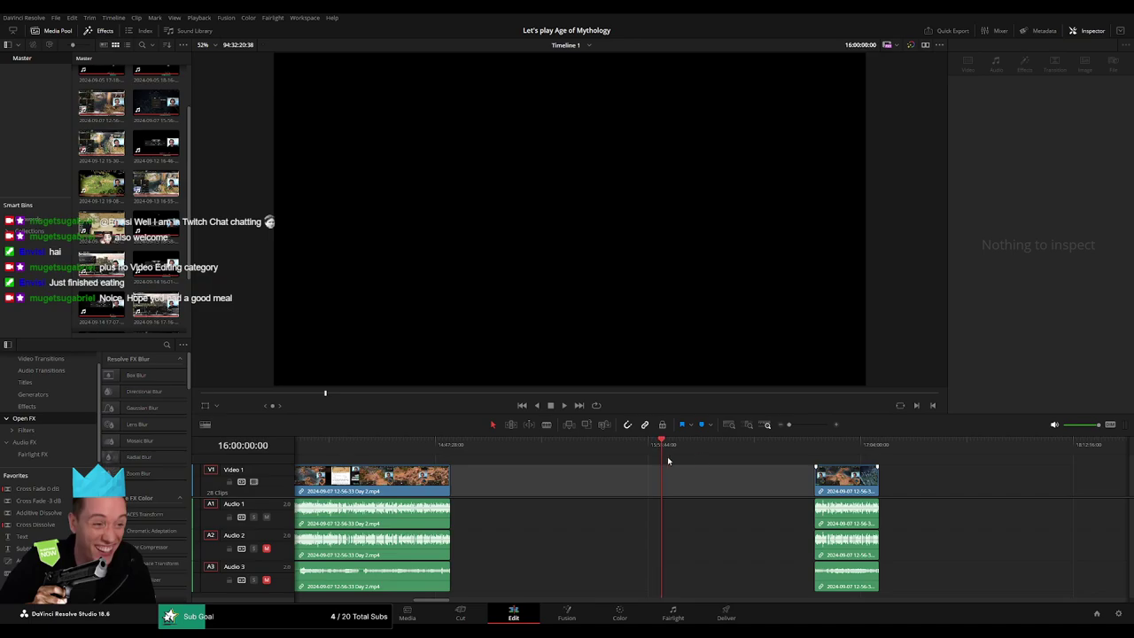
drag(864, 483, 712, 483)
Step: Butt the Day 2 part 2 recording directly against that piece's end and play the joined section
scroll(643, 467, right, 5)
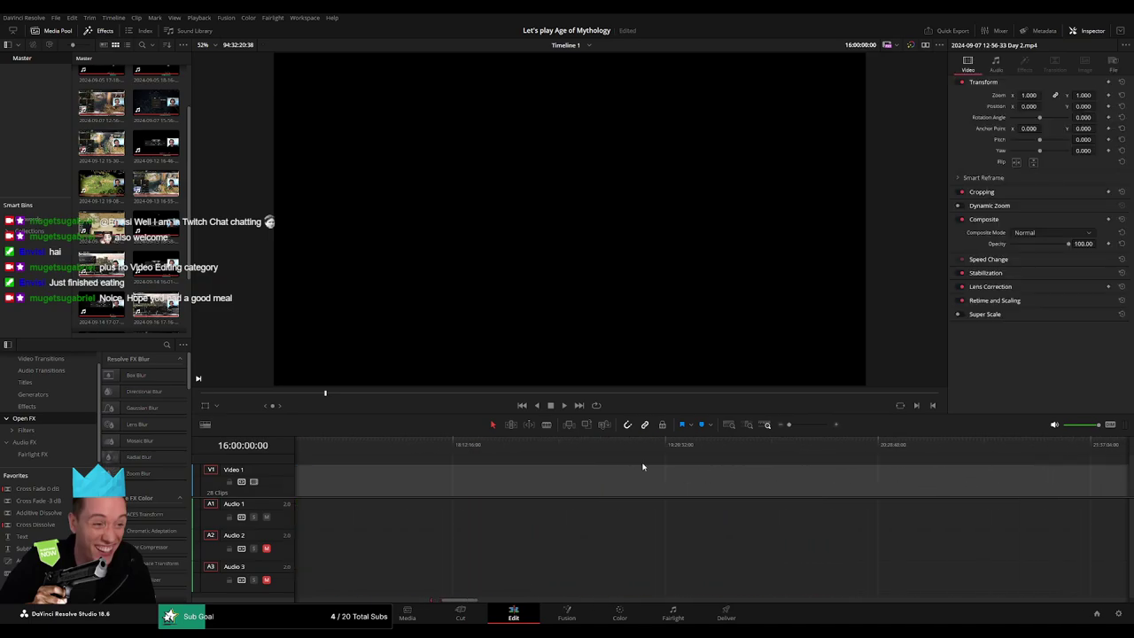
scroll(896, 484, right, 3)
scroll(1015, 483, right, 2)
mouse_move(1108, 487)
mouse_down()
mouse_move(358, 467)
mouse_move(568, 483)
mouse_move(523, 479)
mouse_up()
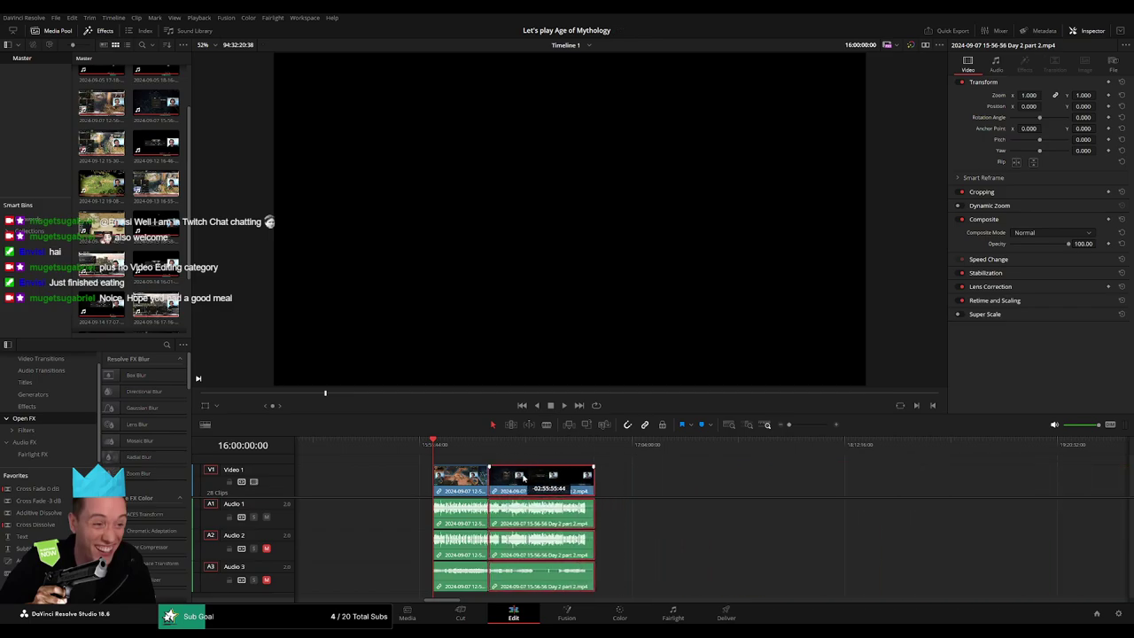
mouse_move(610, 478)
mouse_down()
mouse_move(549, 478)
mouse_move(569, 460)
mouse_up()
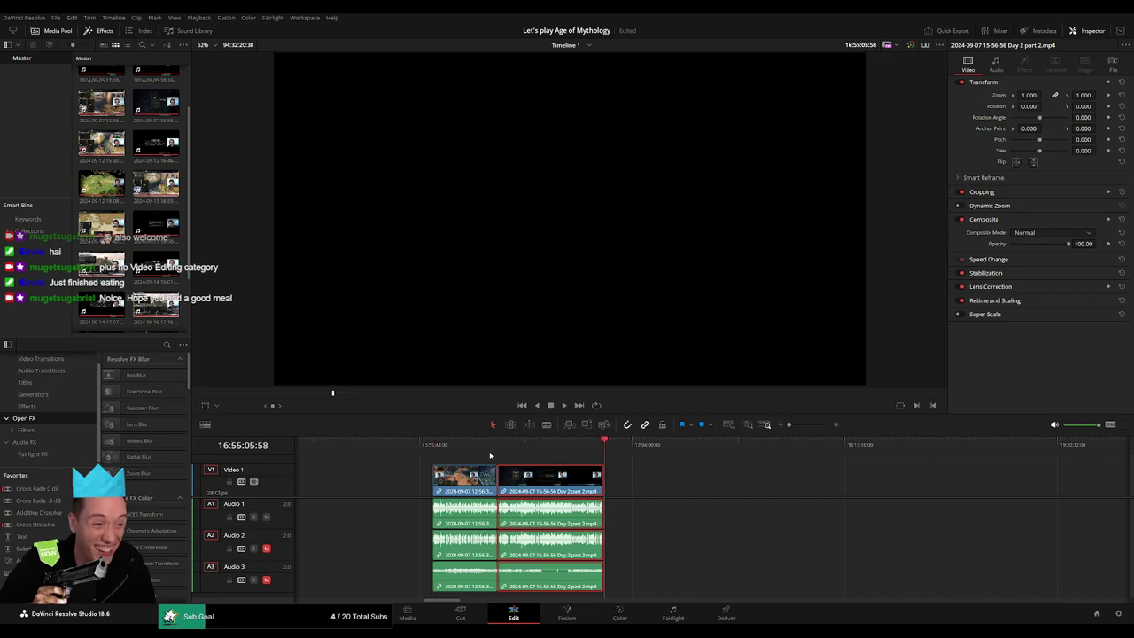
click(464, 462)
key(space)
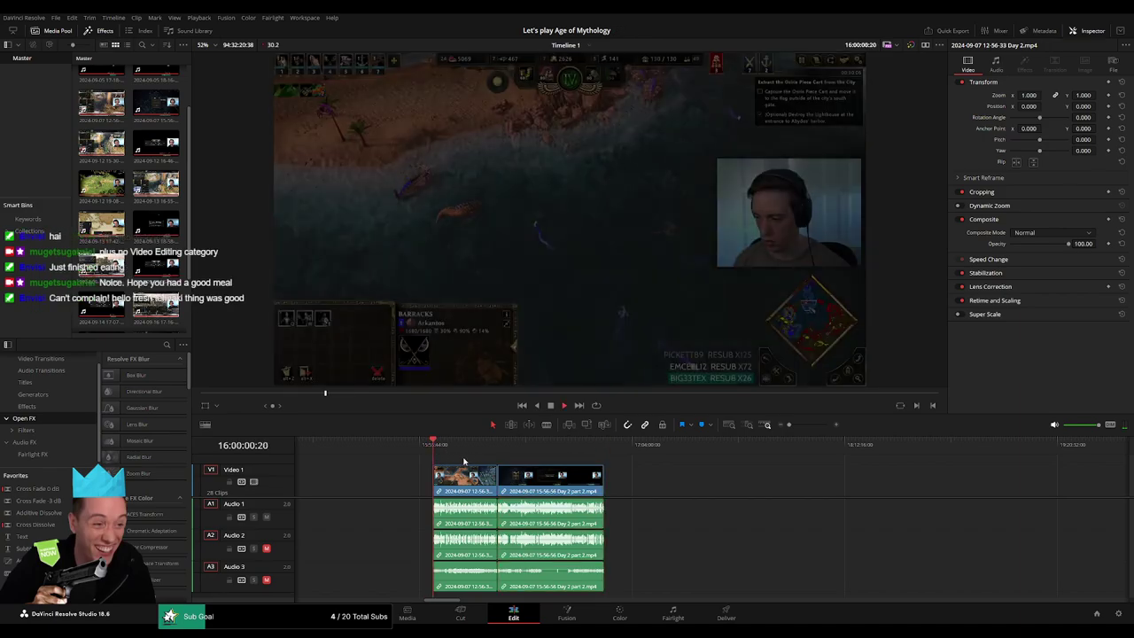
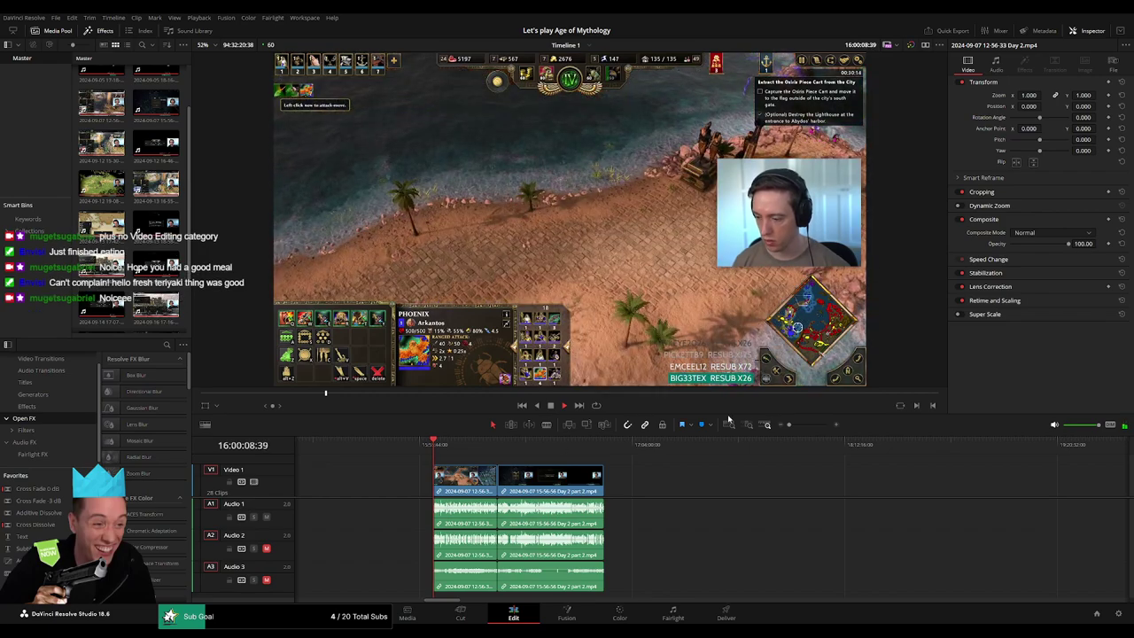
Step: Scrub through the Day 2 footage past the victory screen and the paused game menu
click(795, 426)
drag(795, 425, 789, 425)
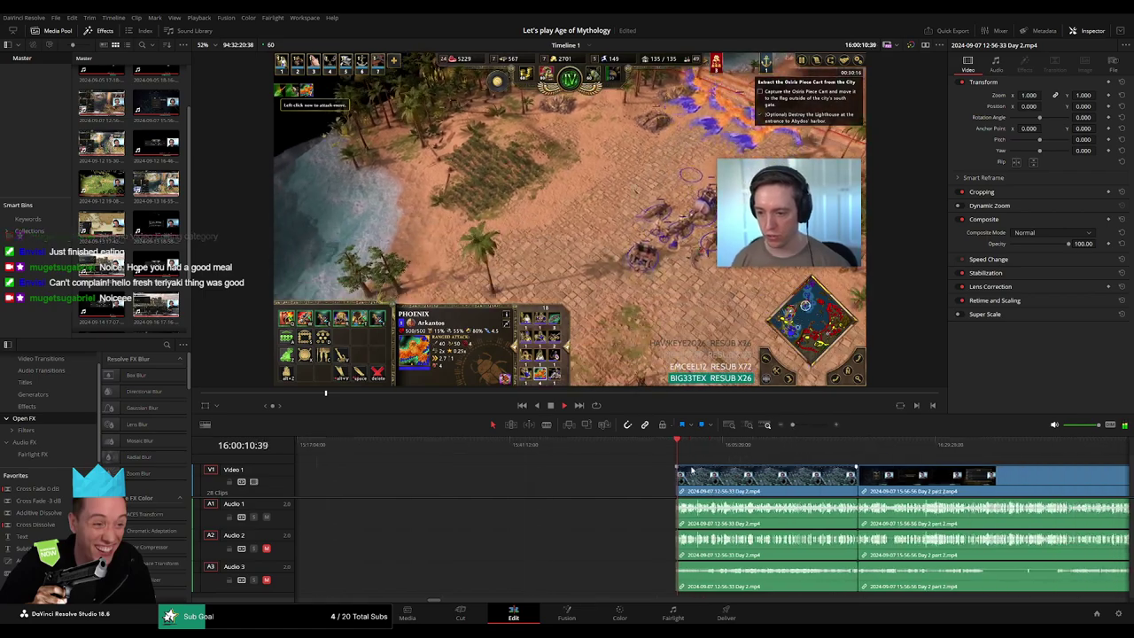
mouse_move(602, 443)
mouse_down()
mouse_move(644, 462)
mouse_move(673, 459)
mouse_up()
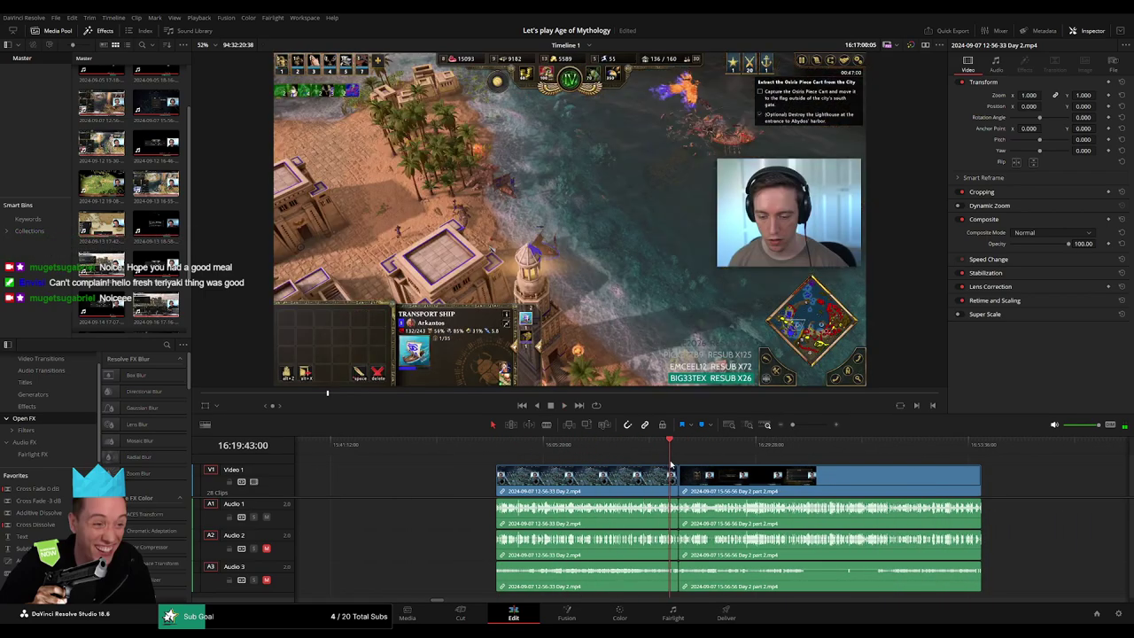
drag(785, 426, 808, 426)
click(1010, 443)
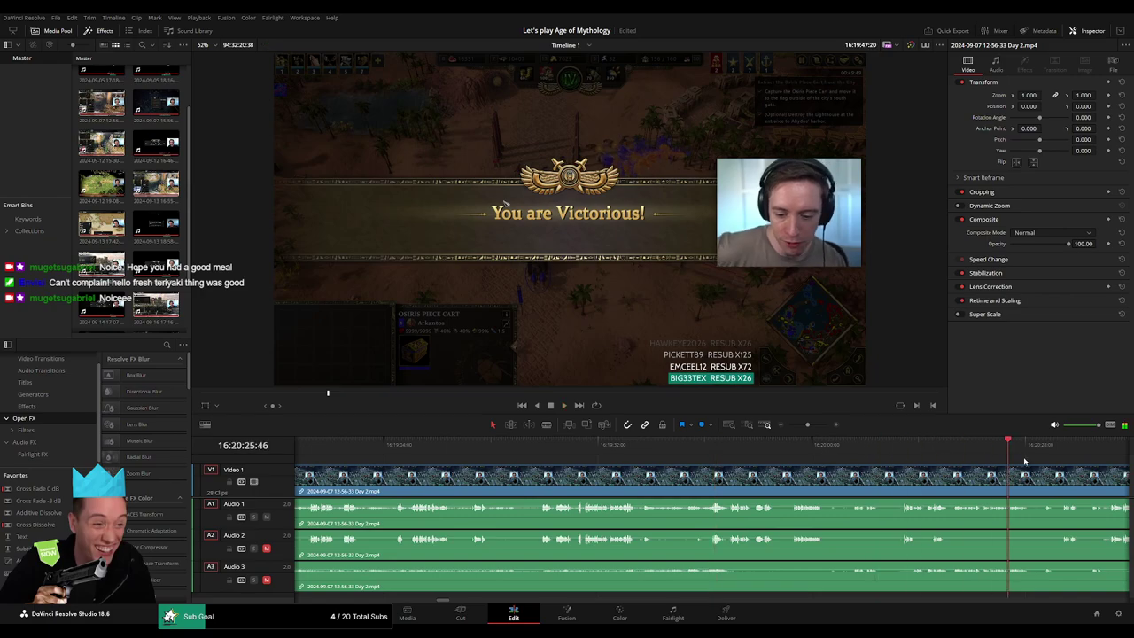
scroll(634, 473, right, 5)
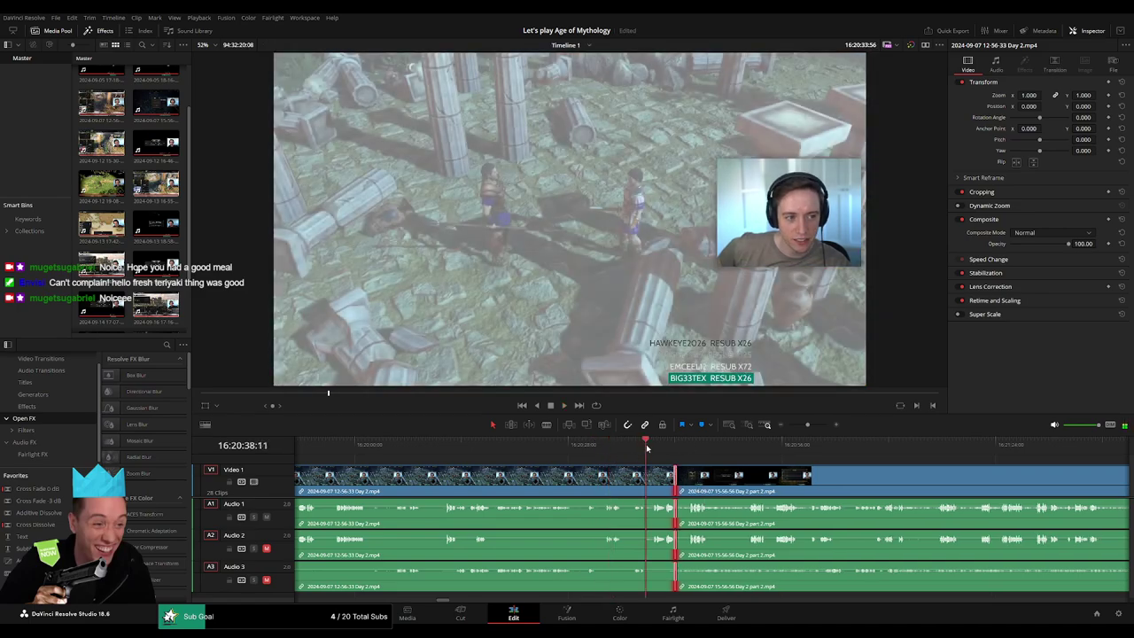
click(654, 443)
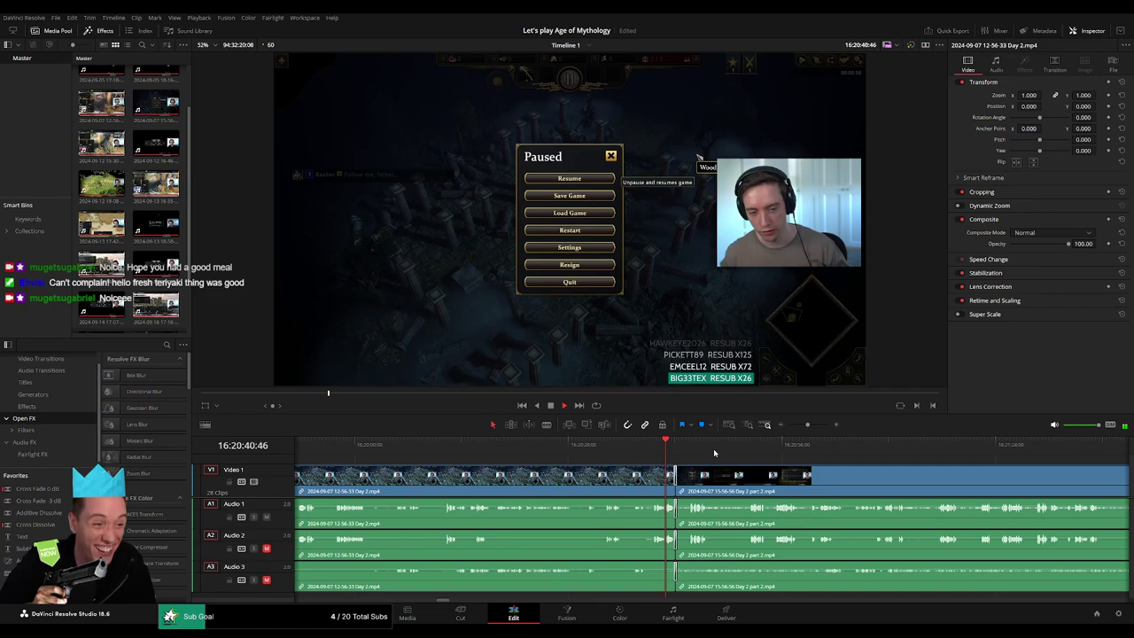
drag(825, 428, 789, 428)
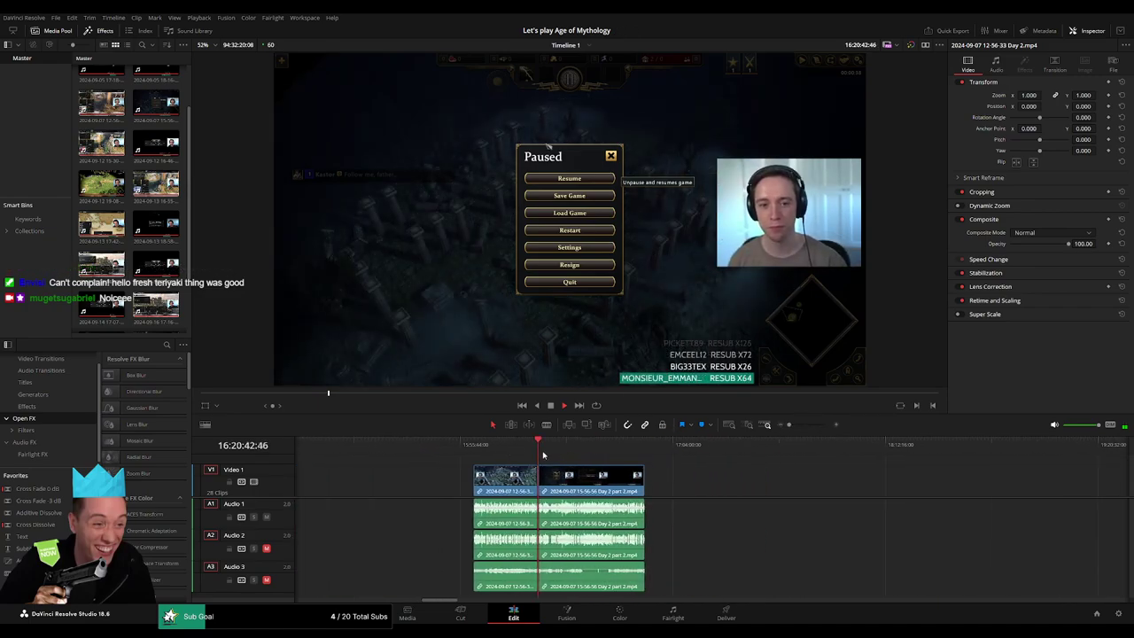
click(570, 447)
drag(570, 452, 633, 462)
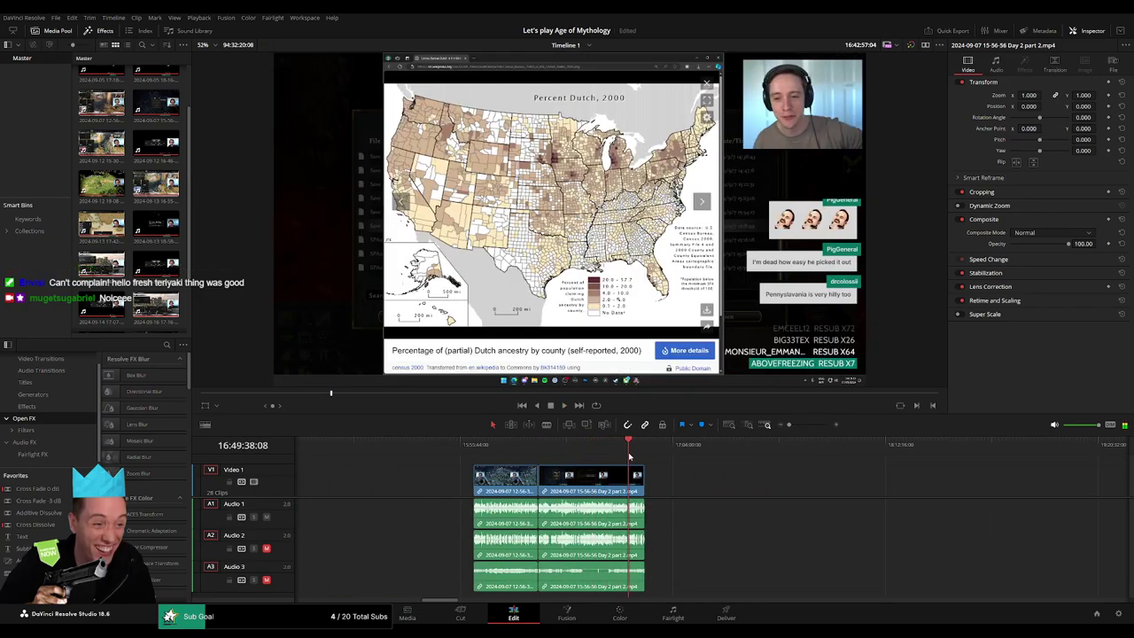
Step: Zoom into Day 2 part 2 and park the playhead at 16:52:09:00
scroll(633, 462, up, 3)
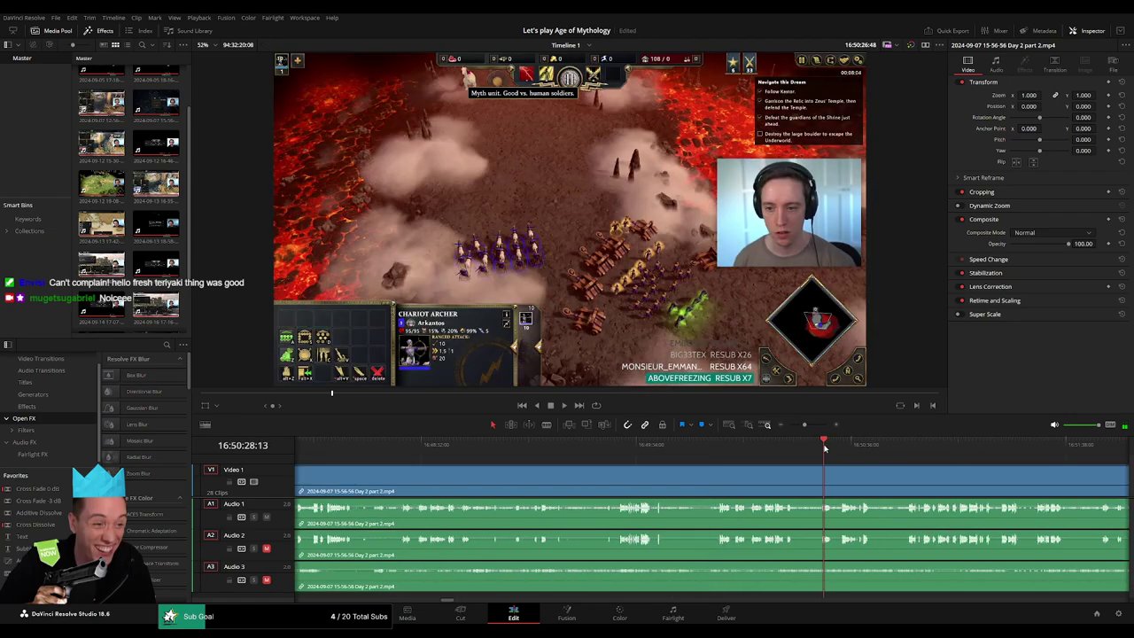
drag(785, 452, 824, 452)
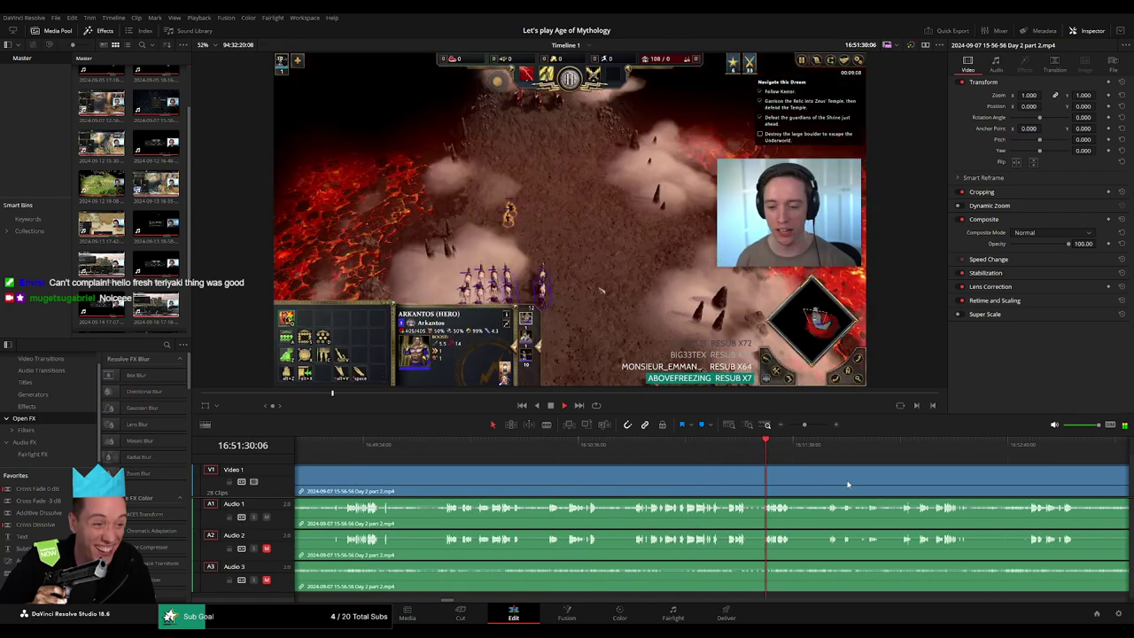
click(669, 447)
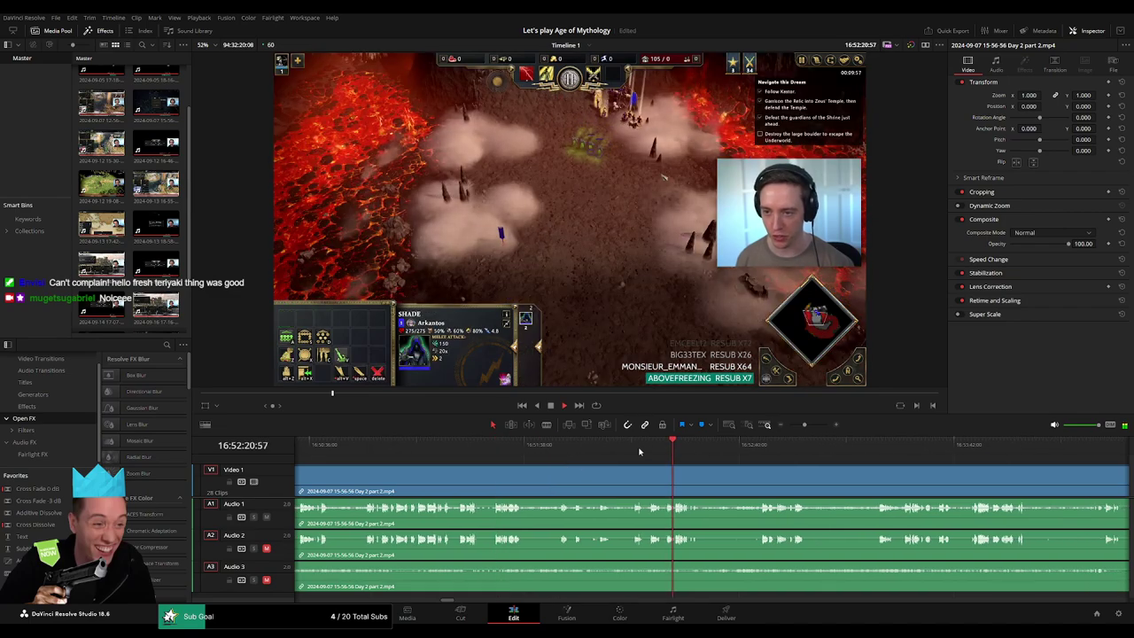
click(635, 447)
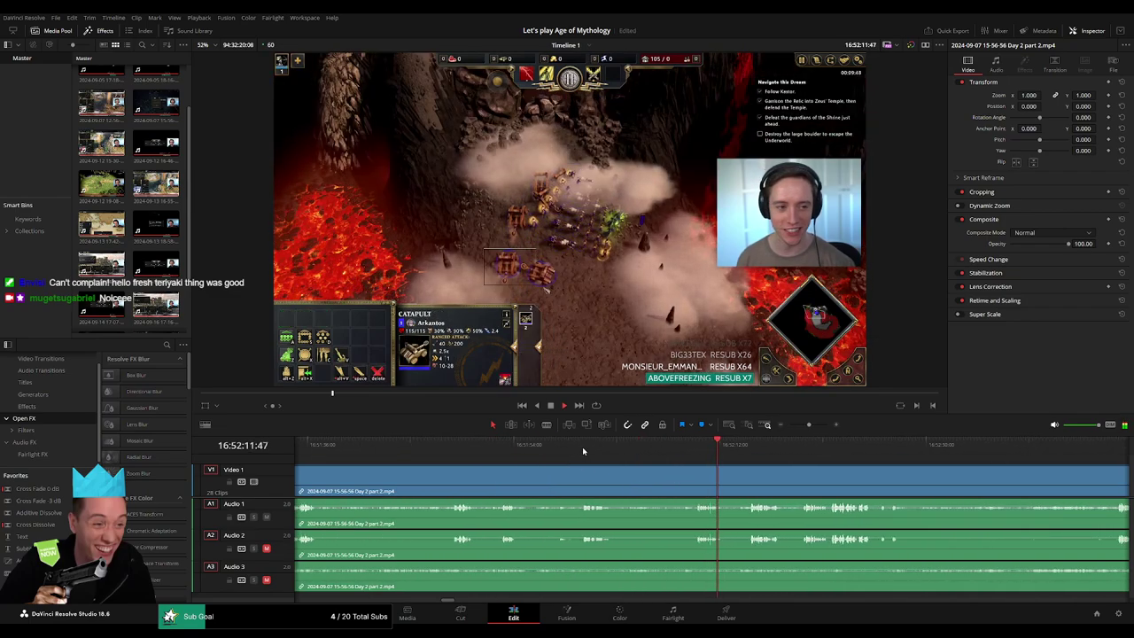
click(582, 446)
click(716, 447)
click(605, 447)
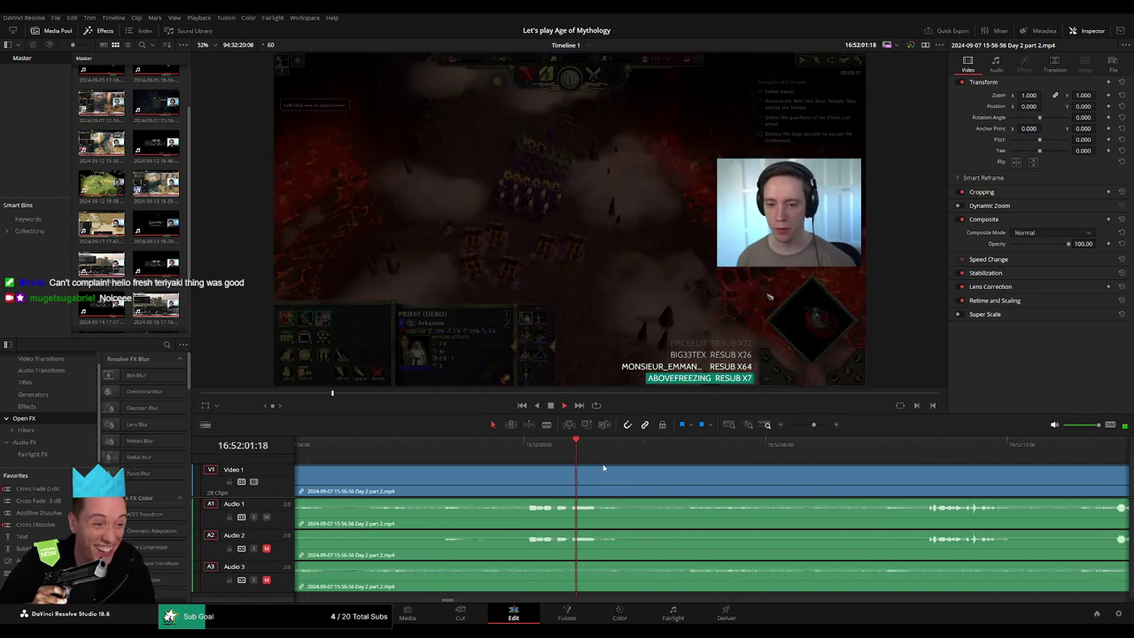
scroll(729, 447, up, 2)
click(760, 447)
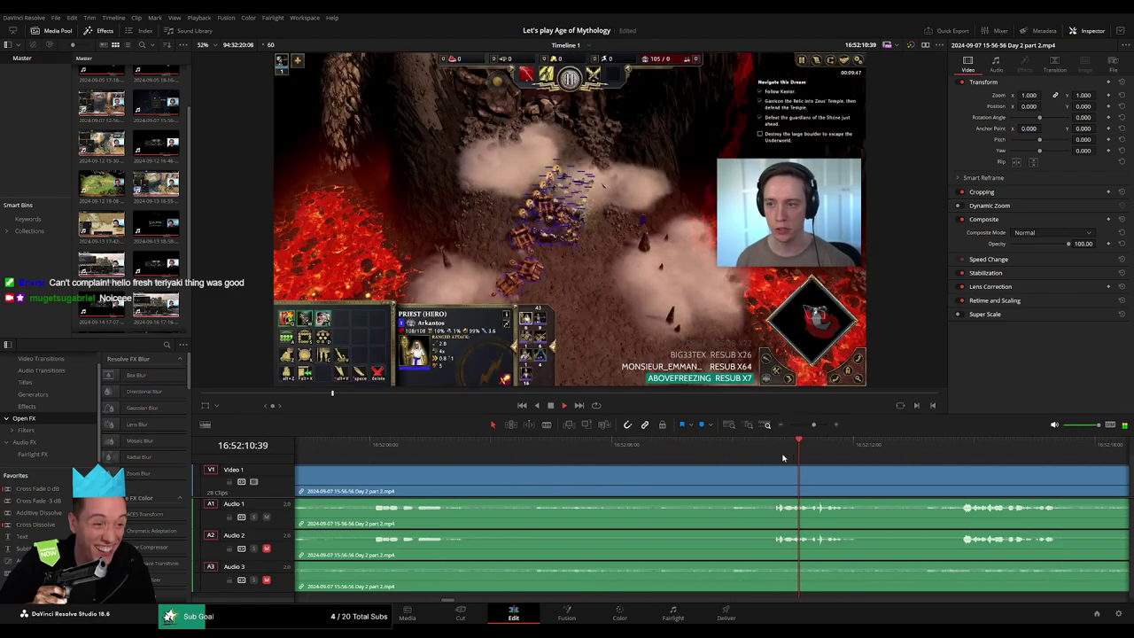
click(774, 455)
mouse_move(774, 454)
mouse_down()
mouse_move(717, 467)
mouse_move(731, 467)
mouse_up()
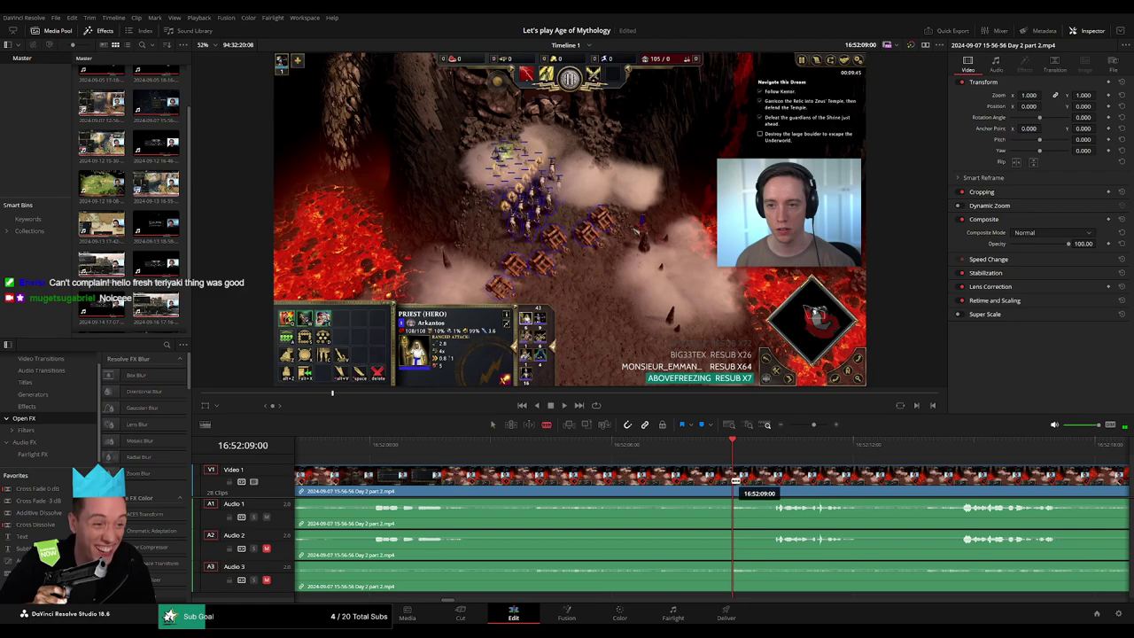
Step: Blade the Day 2 part 2 clip at 16:52:09 and add audio fades at the cut
key(ctrl+b)
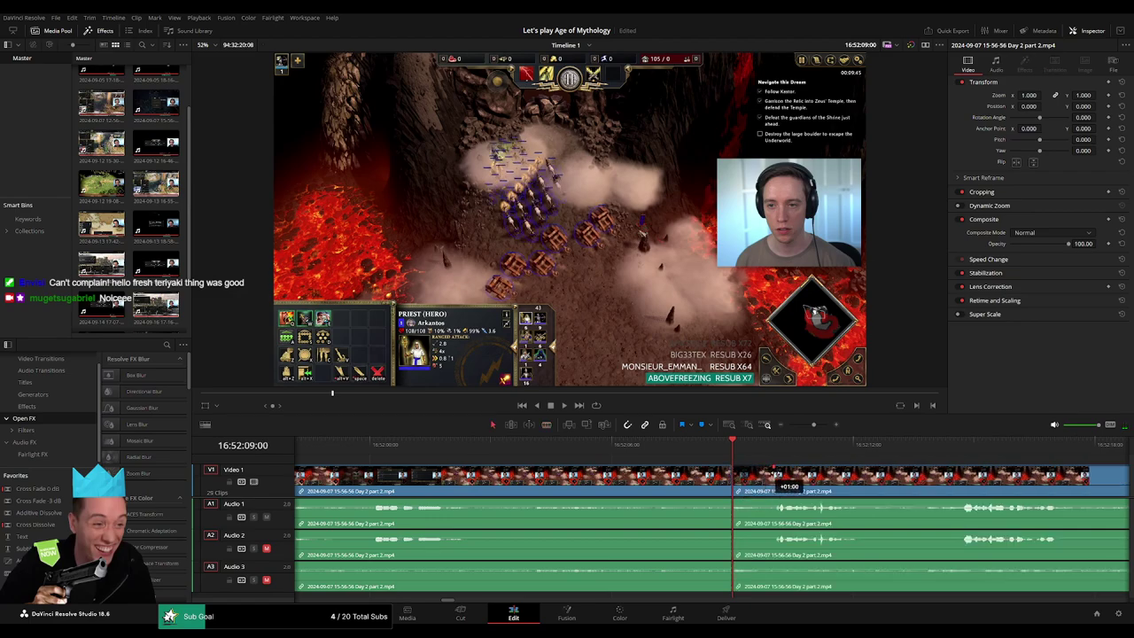
drag(733, 467, 691, 476)
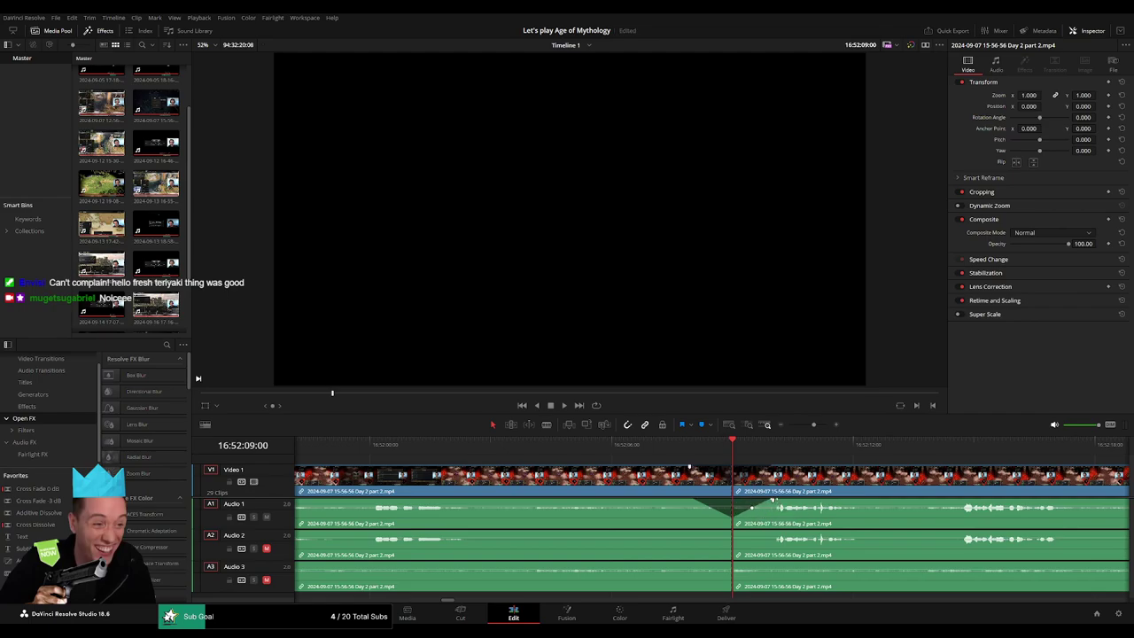
mouse_move(728, 530)
mouse_down()
mouse_move(688, 533)
mouse_move(784, 534)
mouse_up()
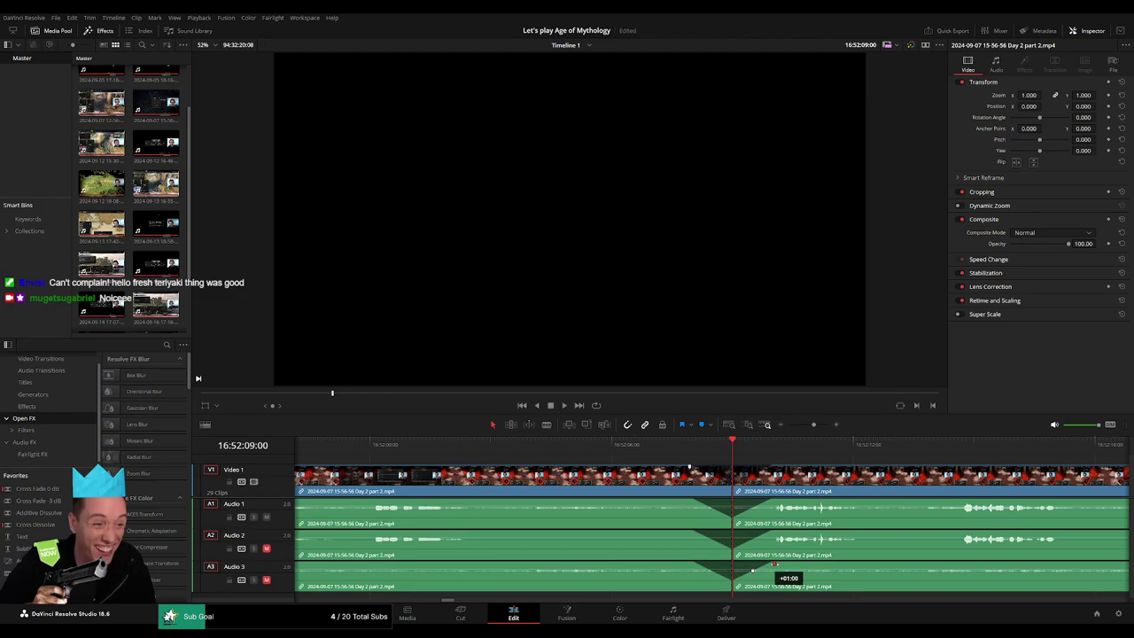
scroll(708, 474, down, 5)
scroll(683, 479, down, 3)
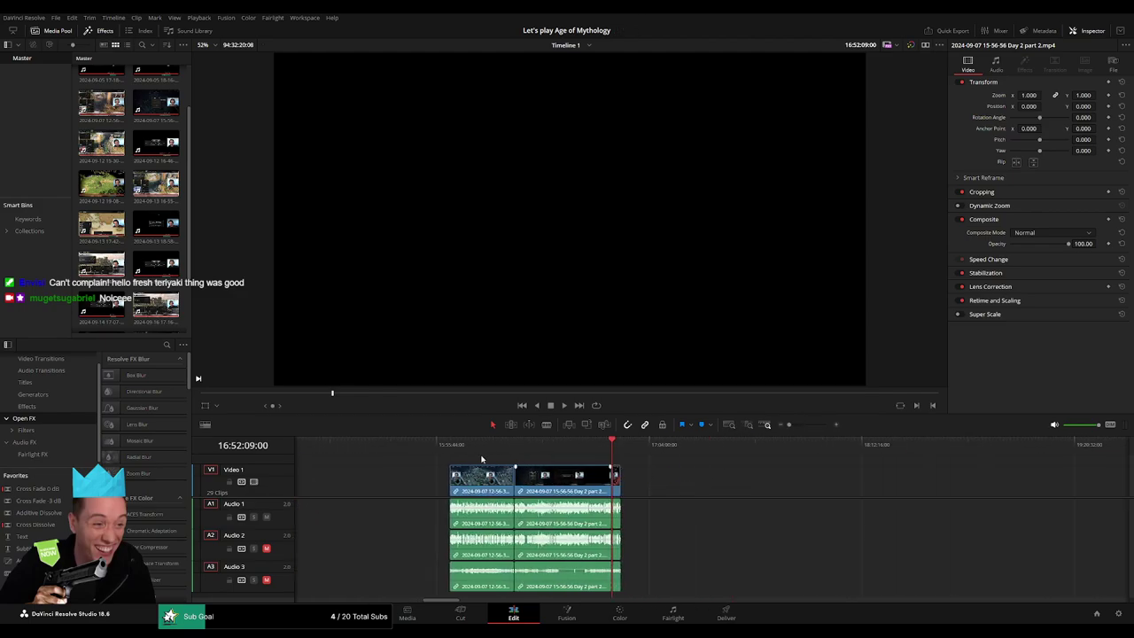
Step: Set the playhead to 18:00:00:00 and move the short Day 2 part 2 piece to start there
drag(616, 479, 913, 483)
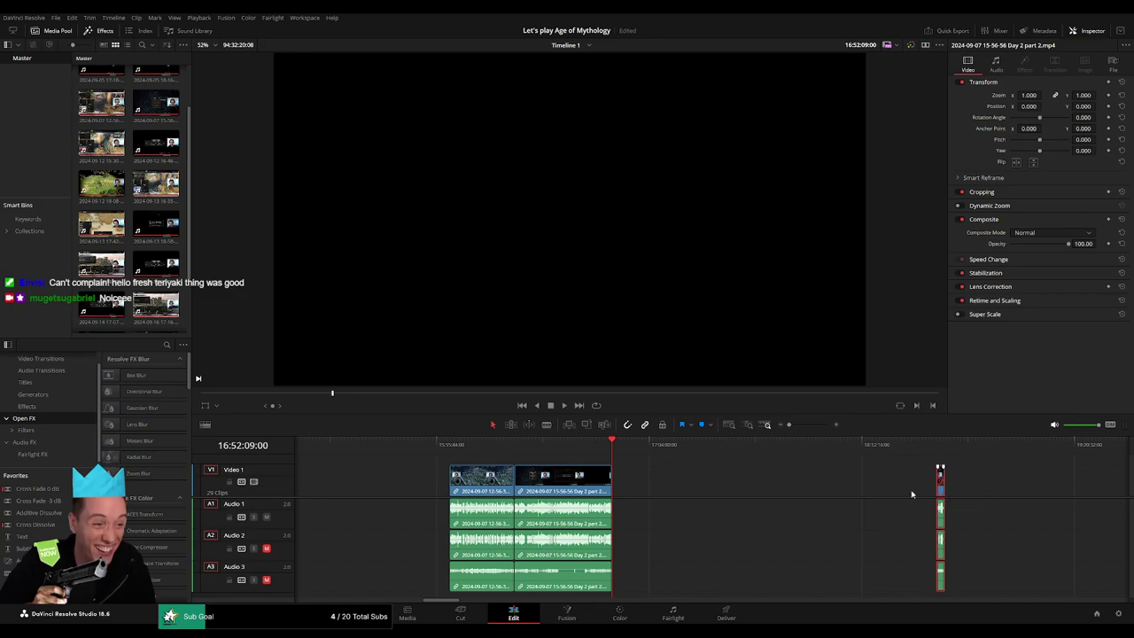
scroll(623, 479, right, 2)
scroll(578, 483, right, 1)
click(578, 483)
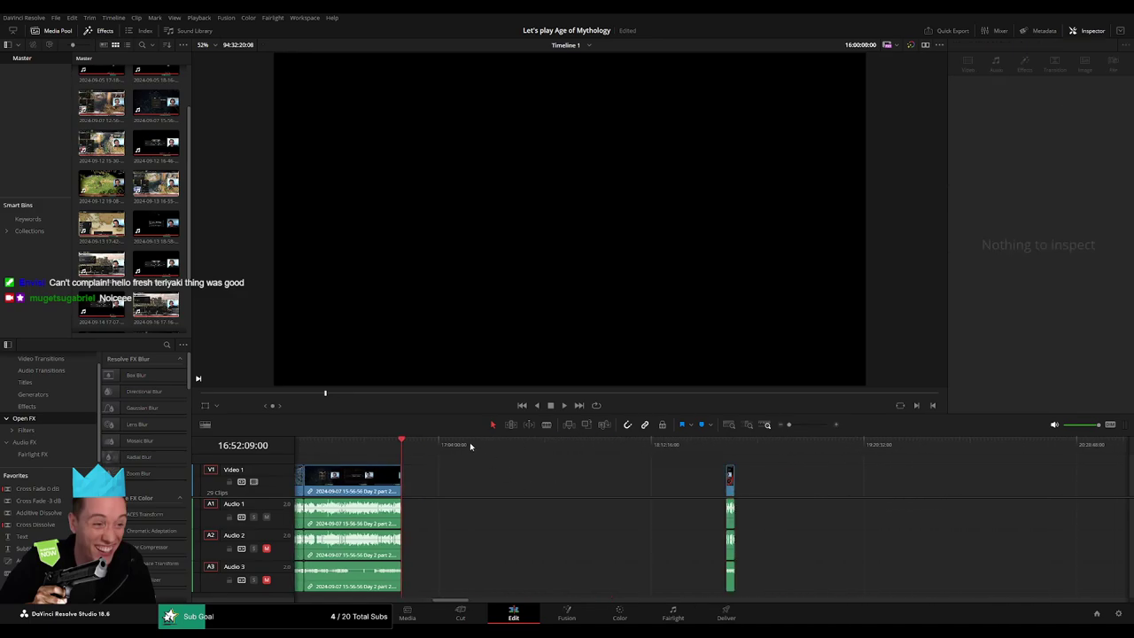
drag(573, 468, 617, 474)
scroll(672, 474, up, 5)
drag(741, 450, 722, 454)
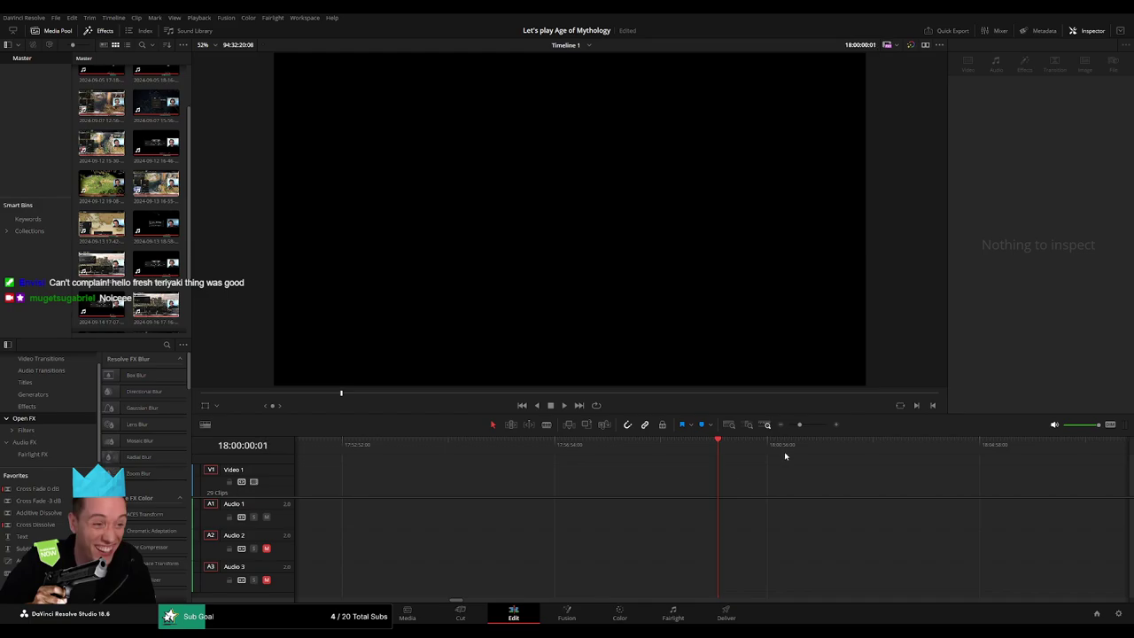
click(798, 430)
click(793, 427)
drag(823, 477, 716, 476)
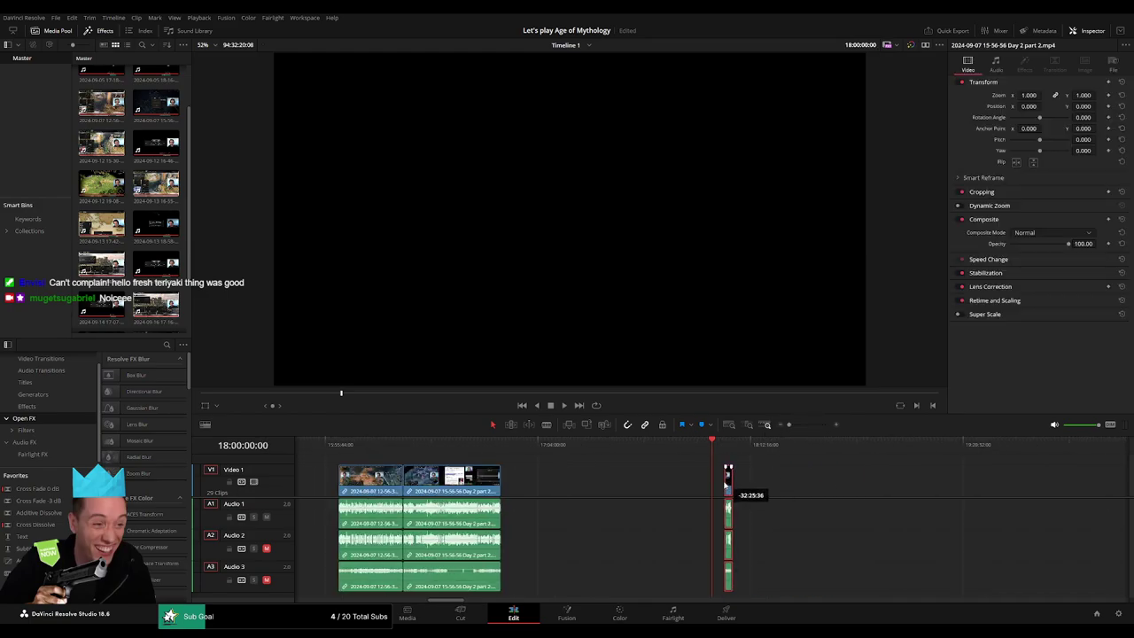
Step: Slide the Day 3 clip left against the short piece and play back the join
scroll(869, 482, right, 3)
scroll(898, 491, right, 6)
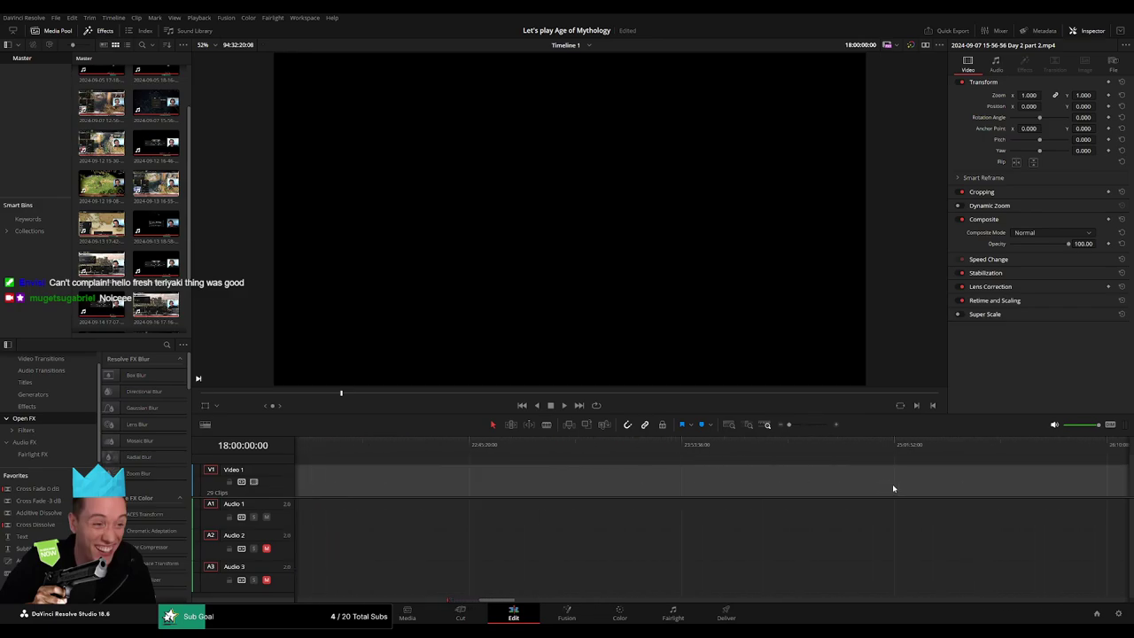
scroll(621, 469, right, 1)
drag(986, 479, 512, 486)
scroll(600, 503, left, 4)
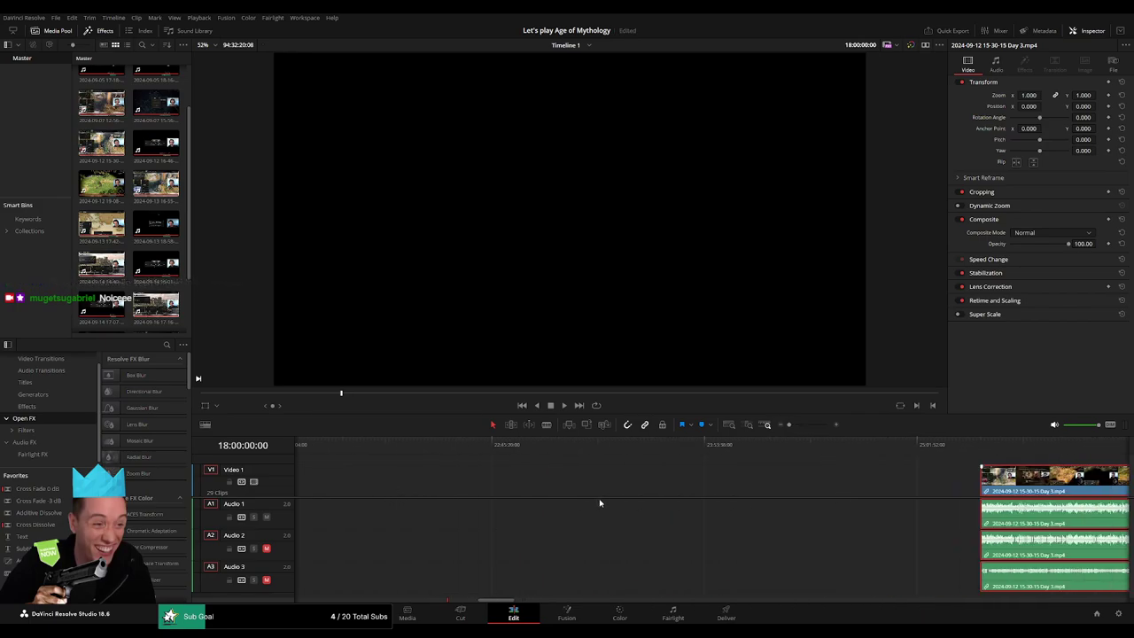
scroll(594, 501, down, 5)
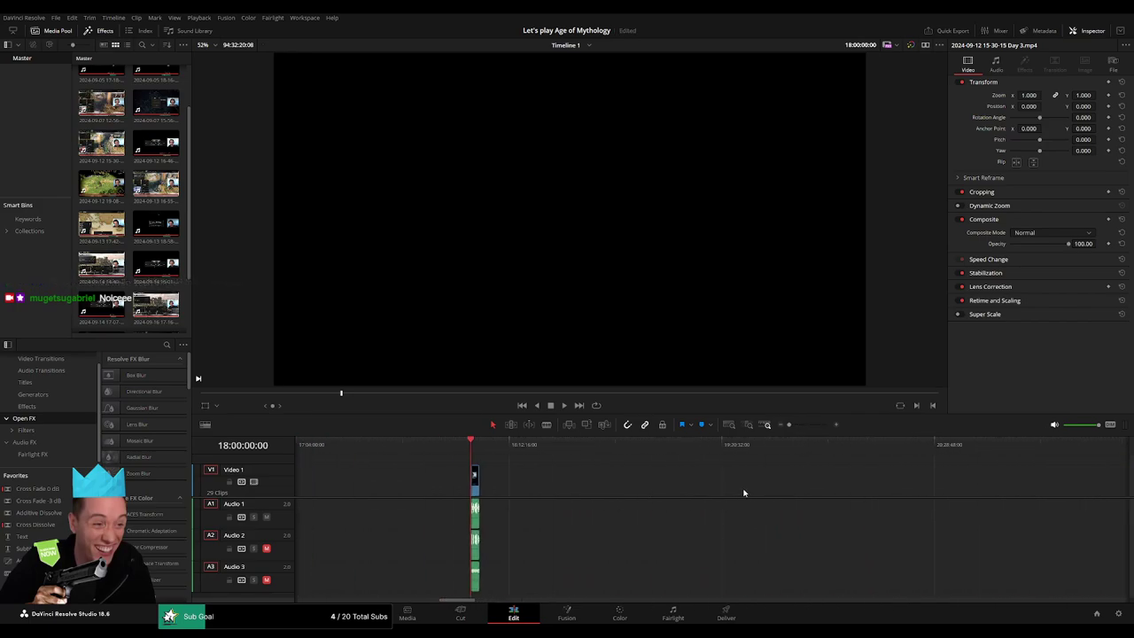
key(ctrl+z)
key(ctrl+z)
key(space)
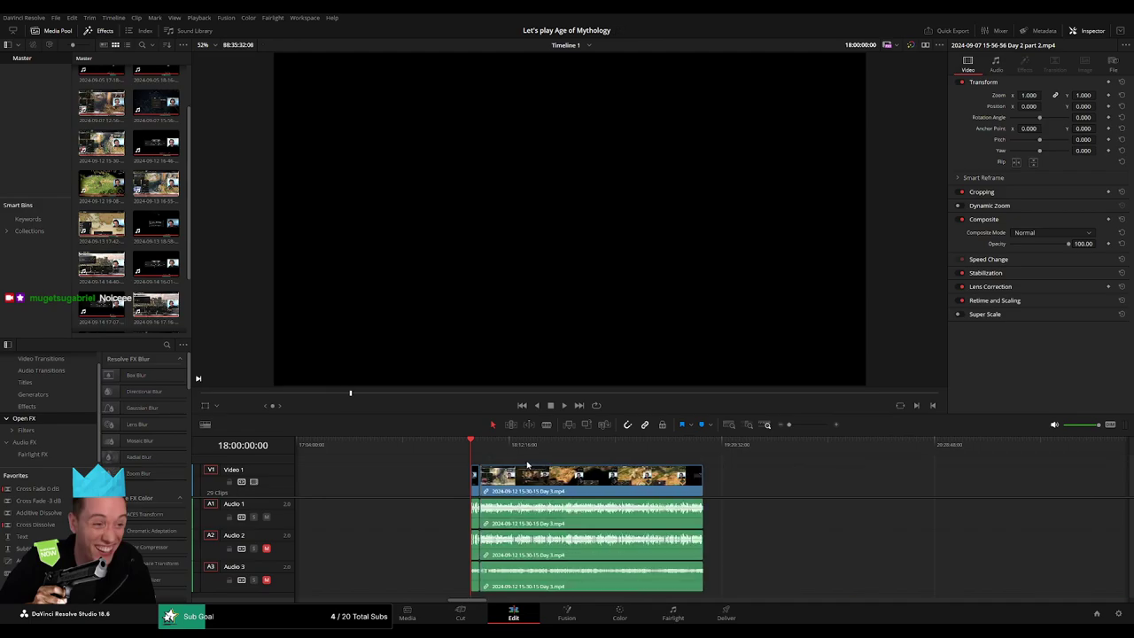
scroll(768, 441, up, 5)
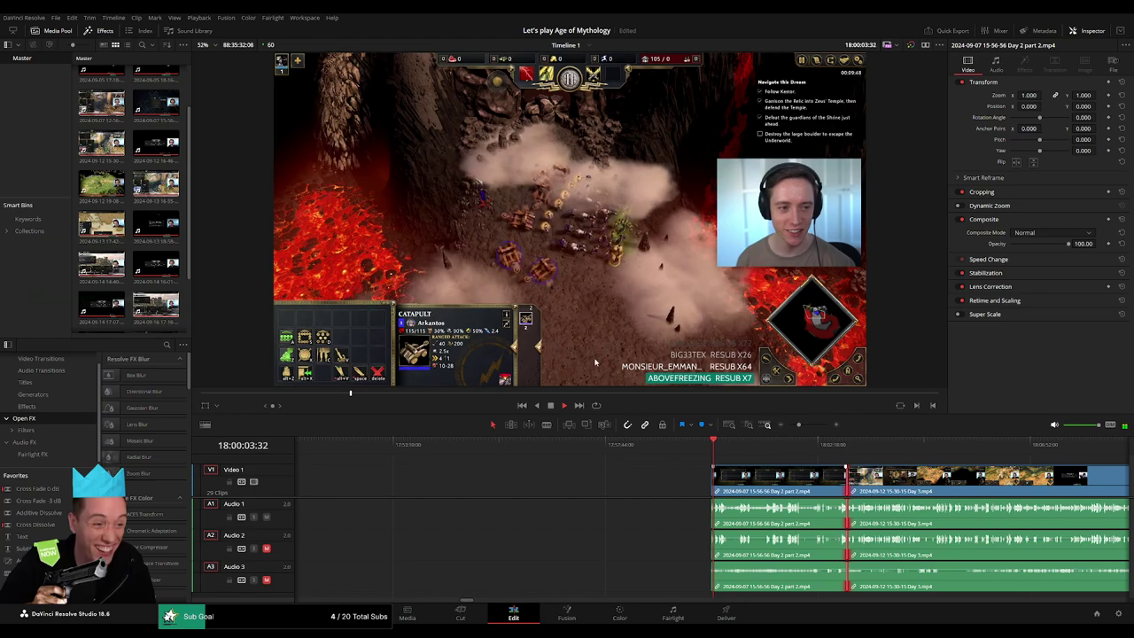
Step: Review the game menu scene near 18:02:55 with playback
click(842, 446)
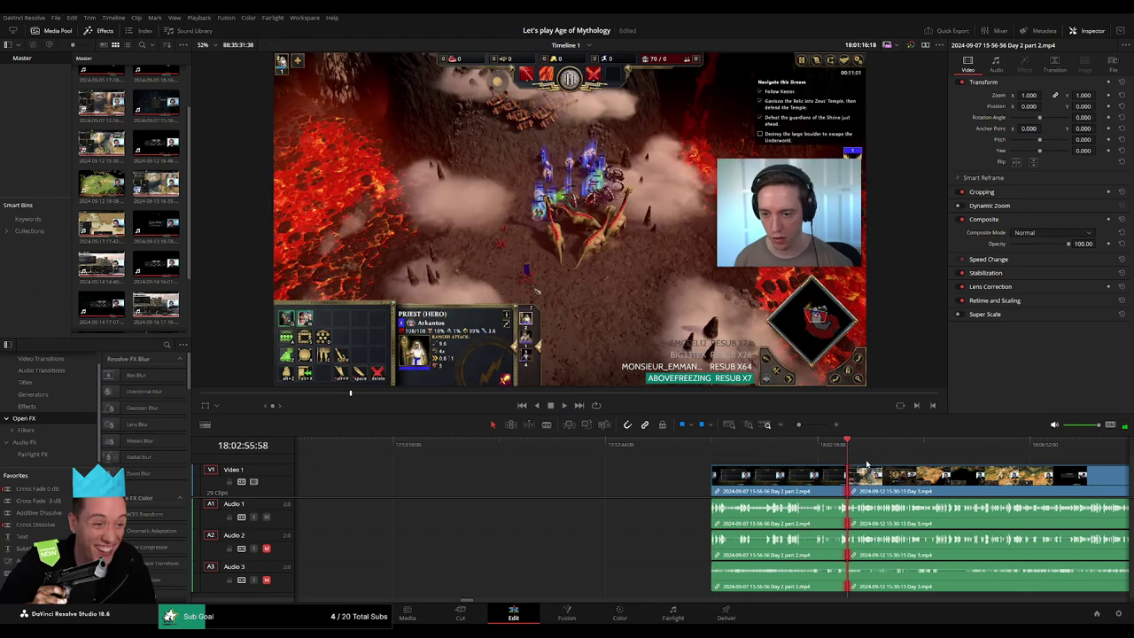
scroll(867, 464, up, 3)
click(675, 446)
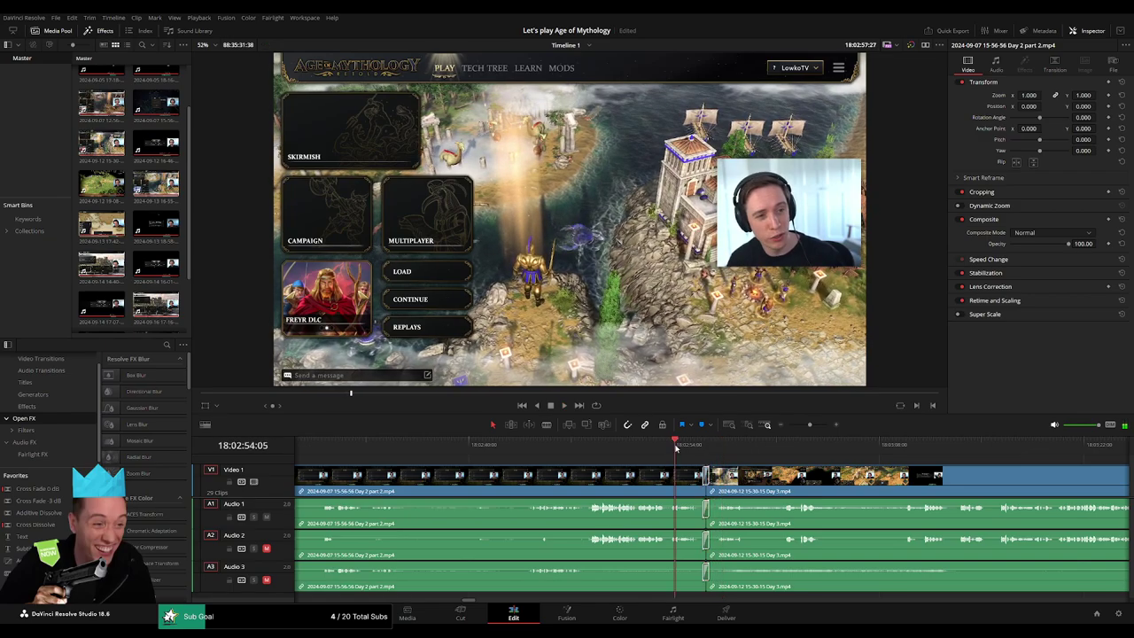
key(space)
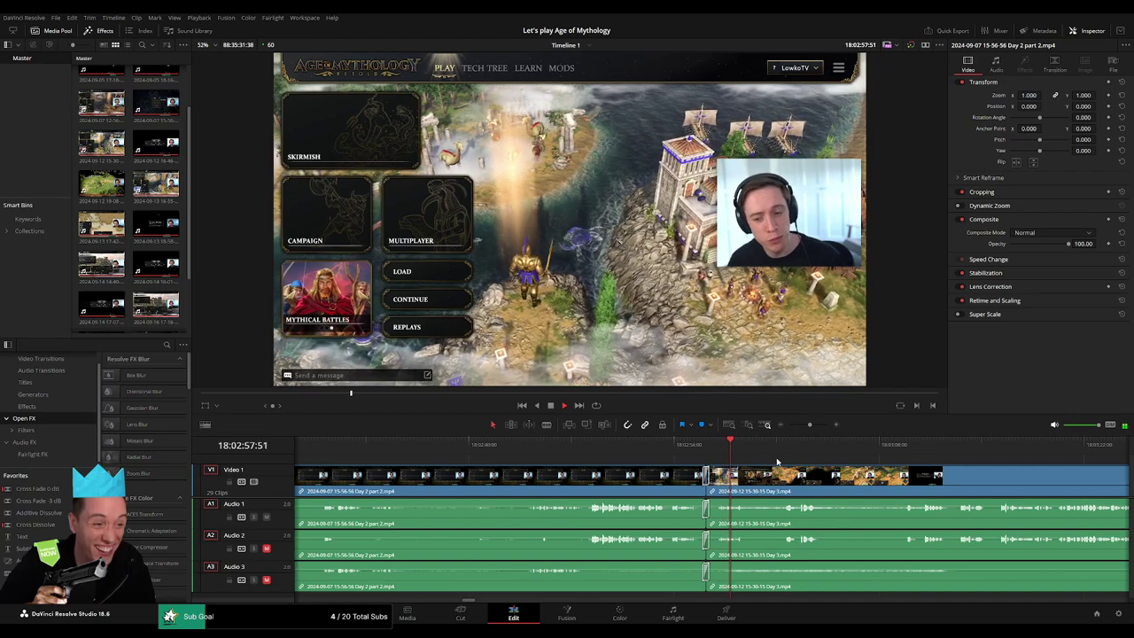
Step: Zoom into the Day 3 clip and park the playhead at 18:52:11
drag(809, 424, 788, 424)
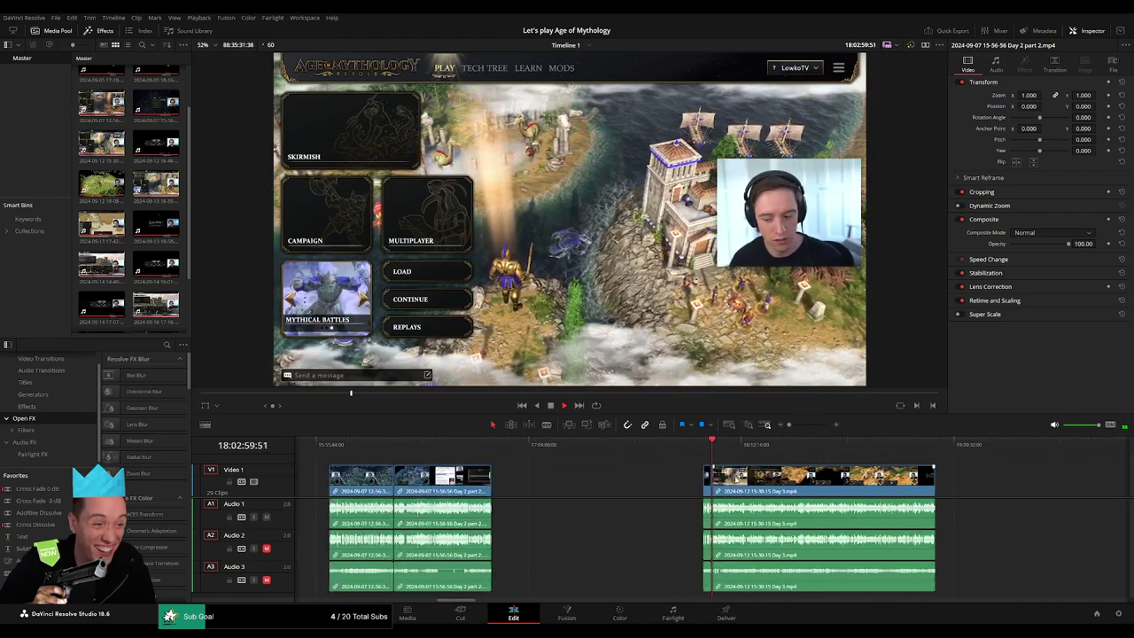
drag(551, 452, 668, 467)
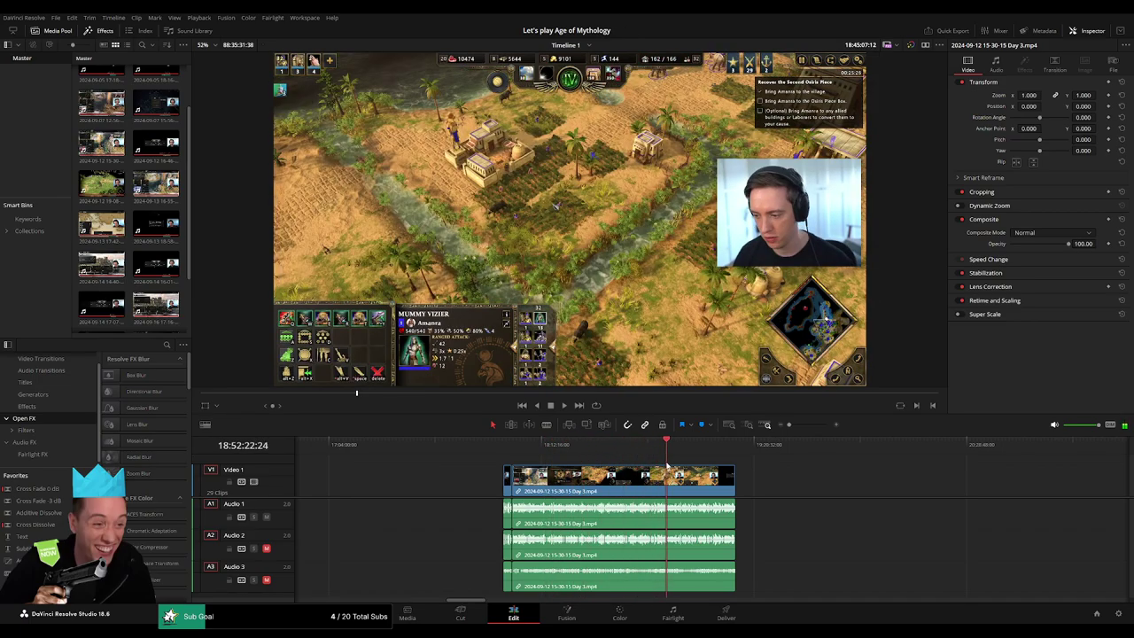
key(space)
key(ctrl+equal)
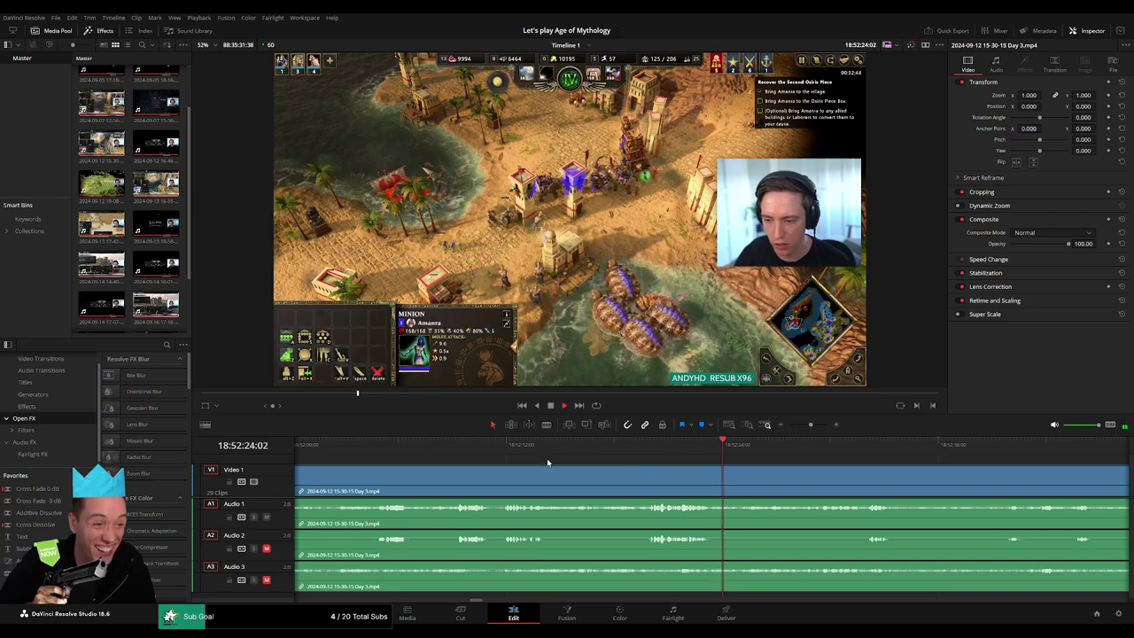
click(505, 448)
key(ctrl+equal)
key(ctrl+equal)
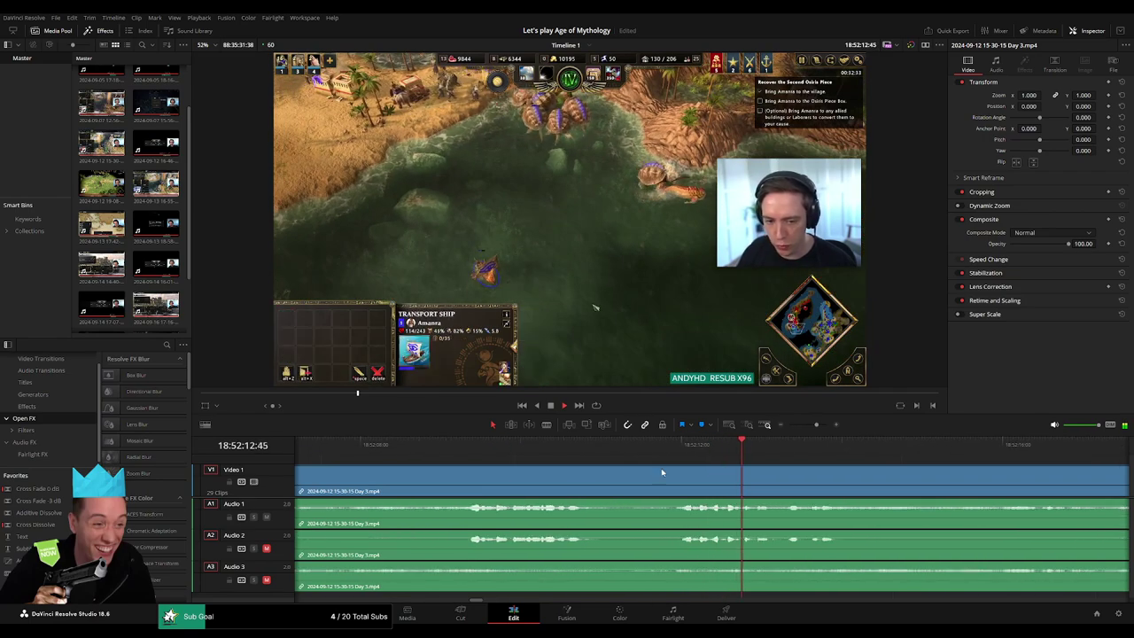
click(464, 444)
scroll(633, 477, up, 1)
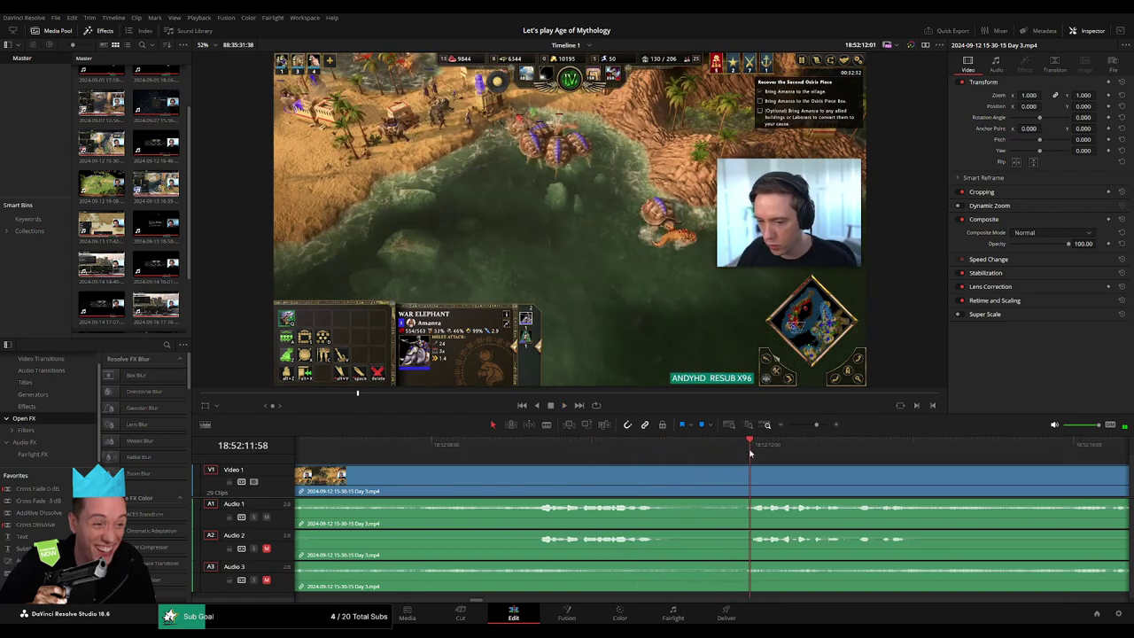
drag(749, 453, 675, 475)
Step: Blade all Day 3 tracks at 18:52:11, then return to Selection mode with A
click(676, 487)
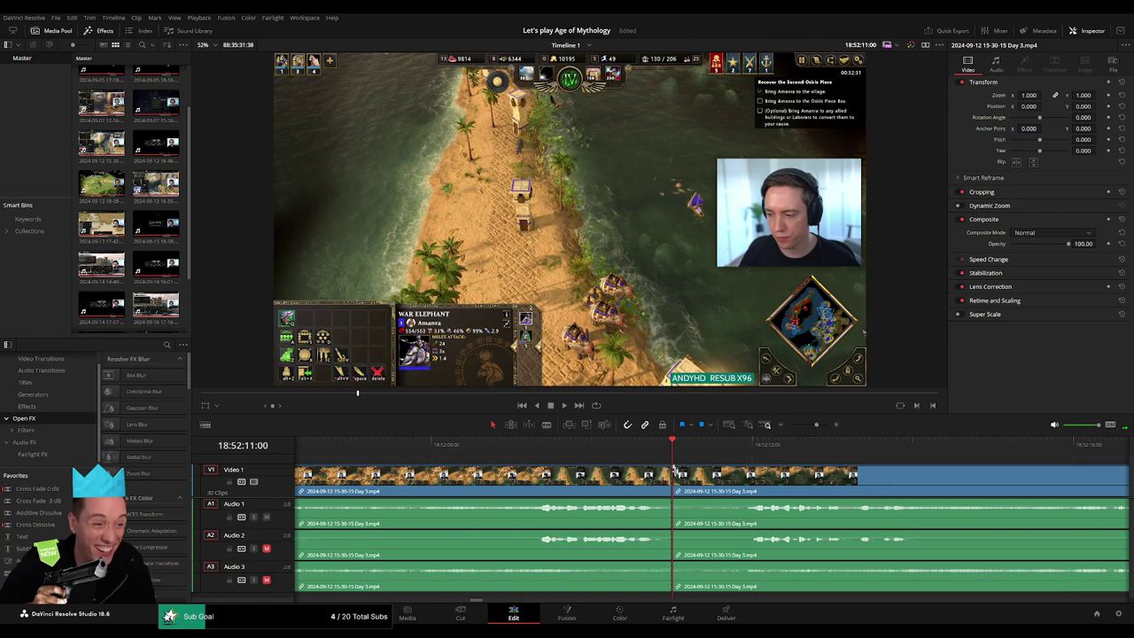
key(a)
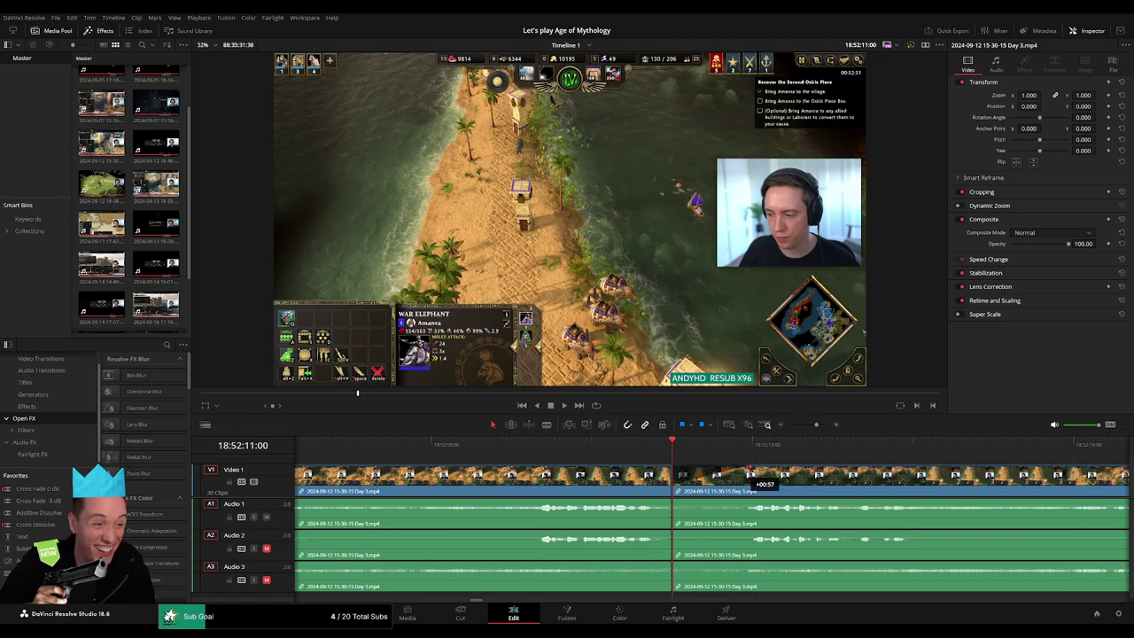
drag(751, 472, 580, 471)
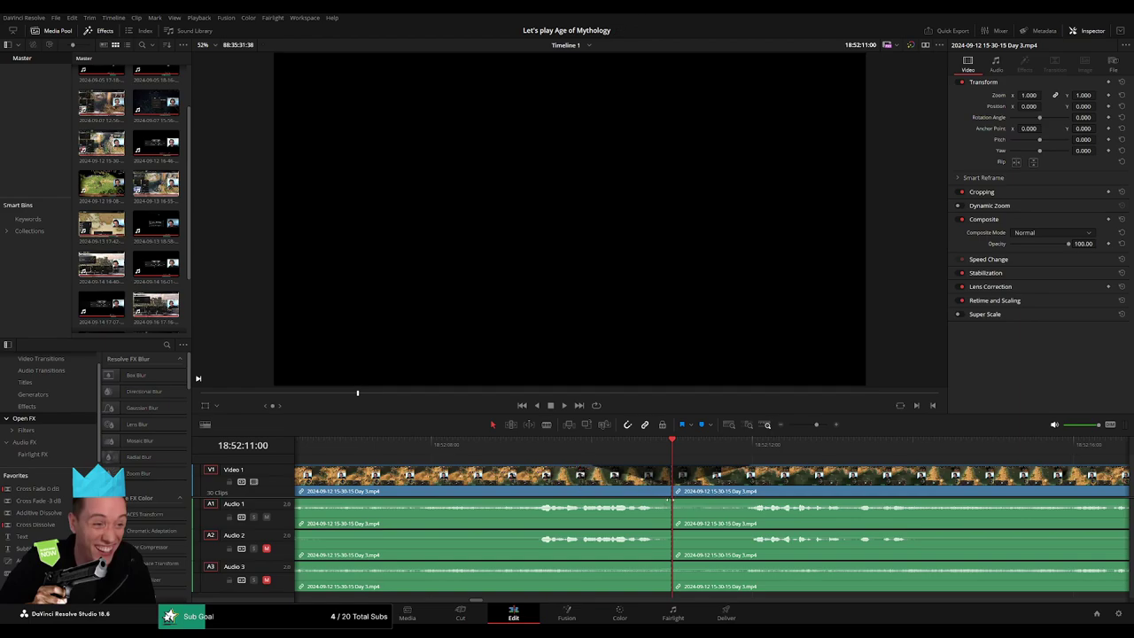
Step: Add fade-outs before and fade-ins after the cut on Audio 1, 2 and 3
drag(671, 501, 606, 502)
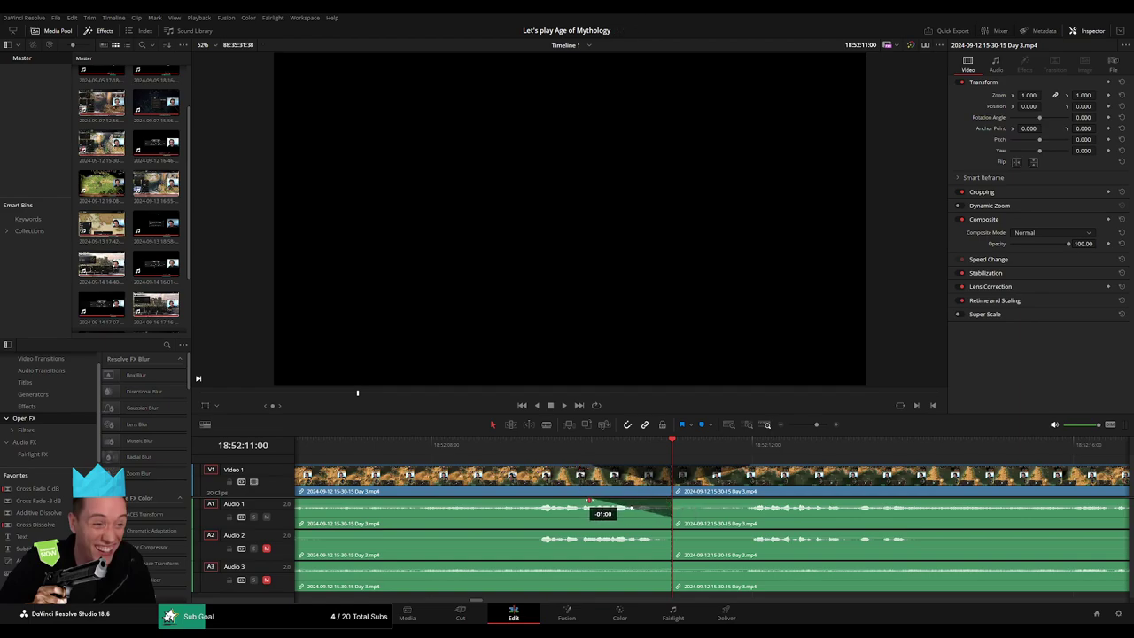
drag(675, 500, 756, 503)
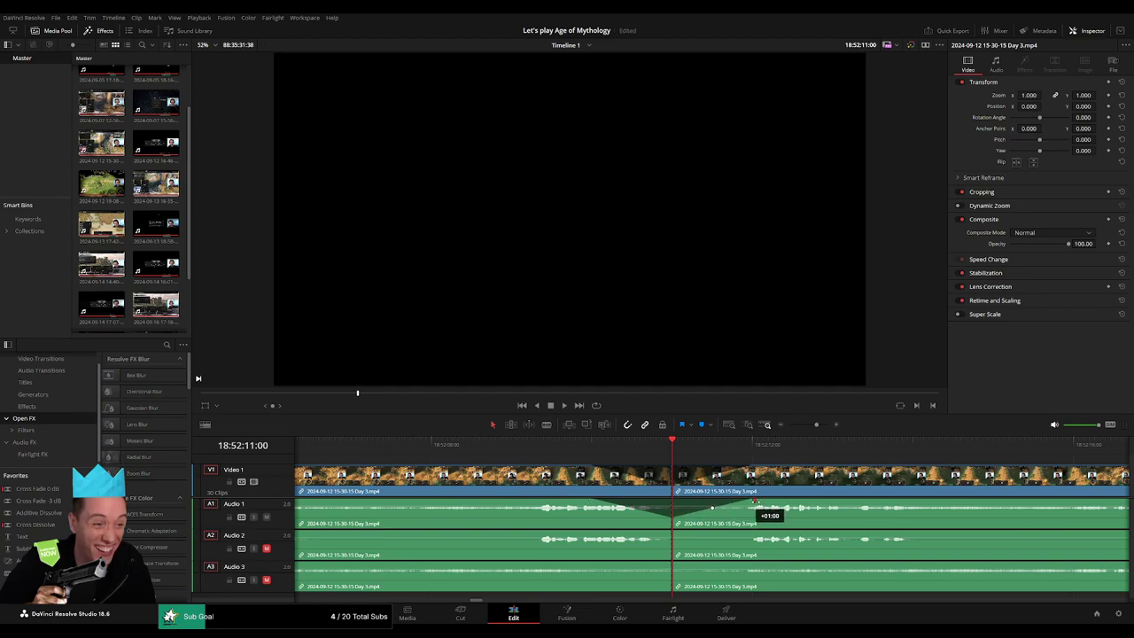
drag(671, 535, 623, 536)
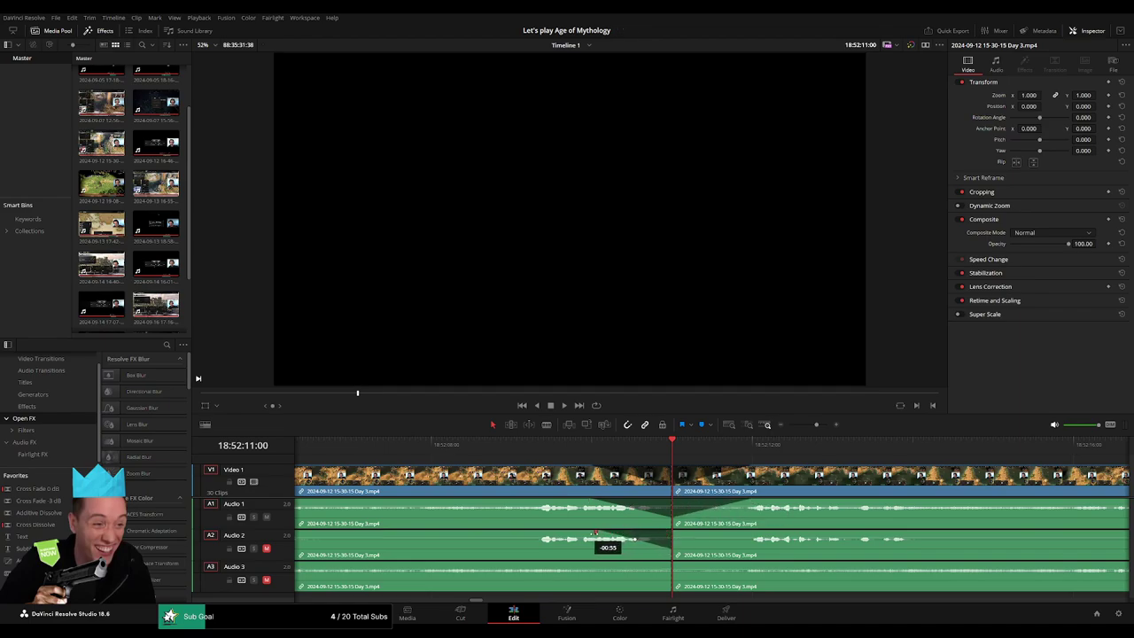
drag(668, 564, 594, 565)
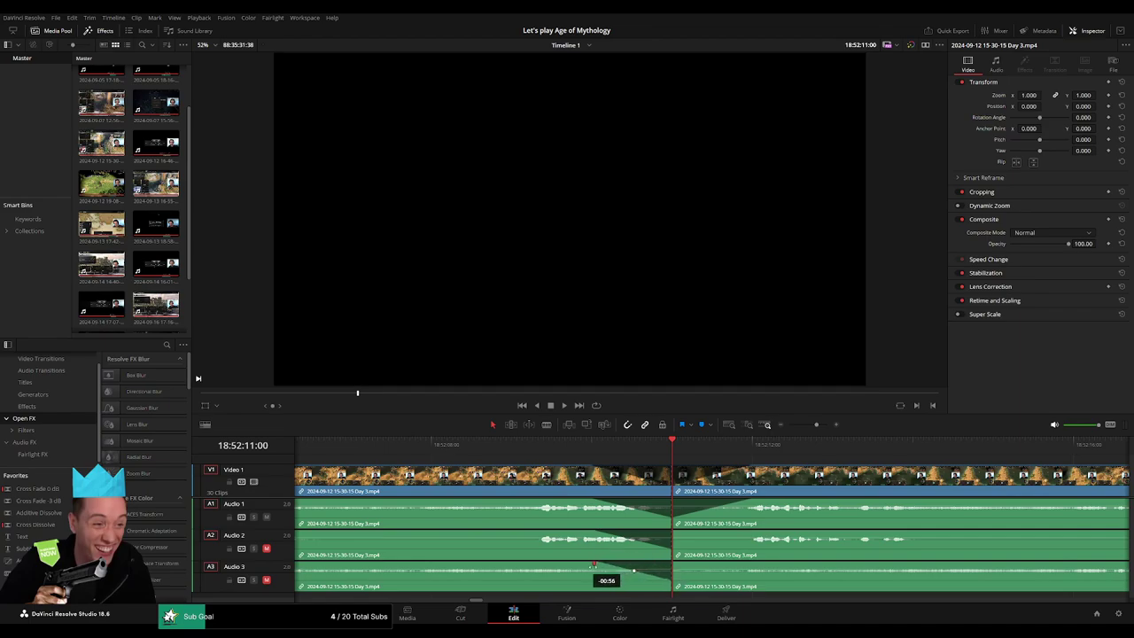
drag(673, 532, 756, 533)
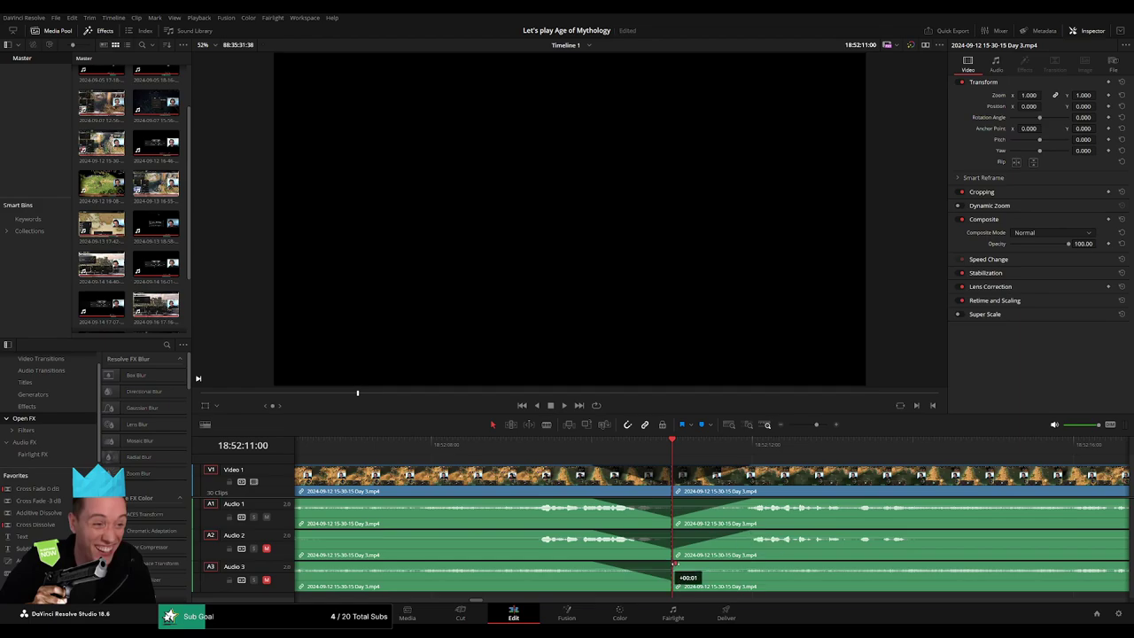
drag(674, 564, 747, 562)
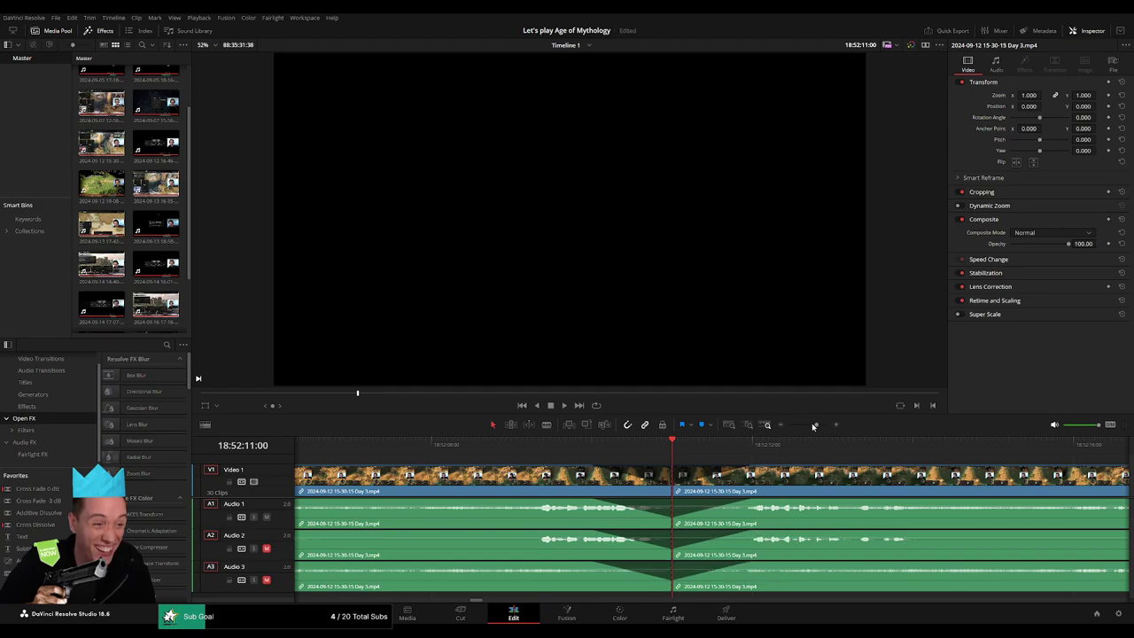
Step: Zoom out to the whole edit and select the empty stretch after the last clip
drag(812, 426, 789, 426)
click(866, 492)
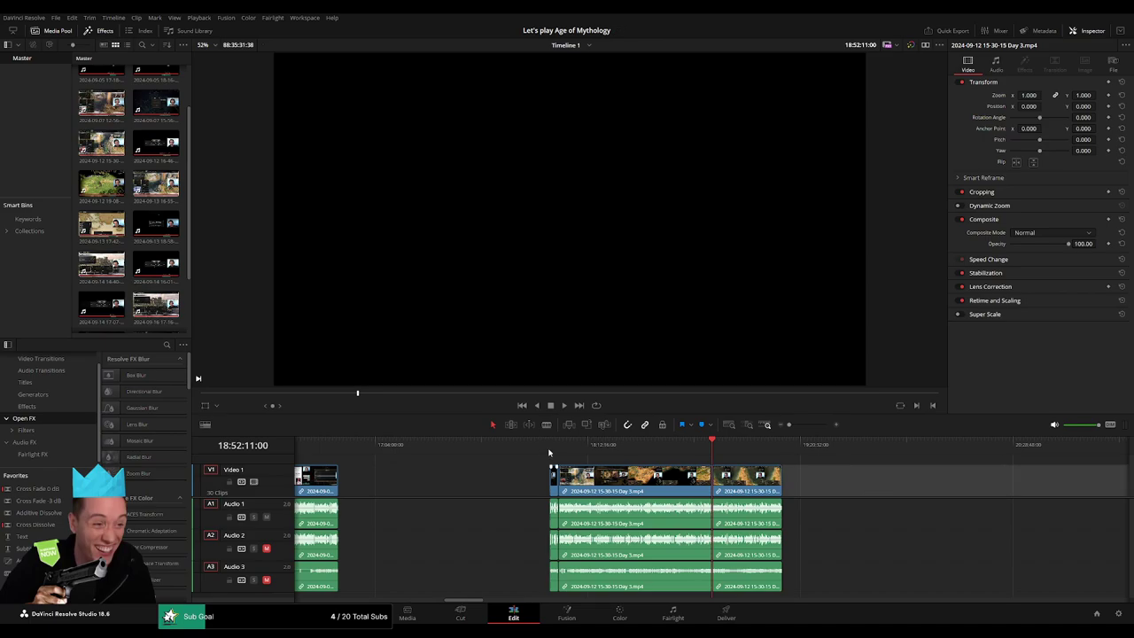
scroll(533, 459, right, 5)
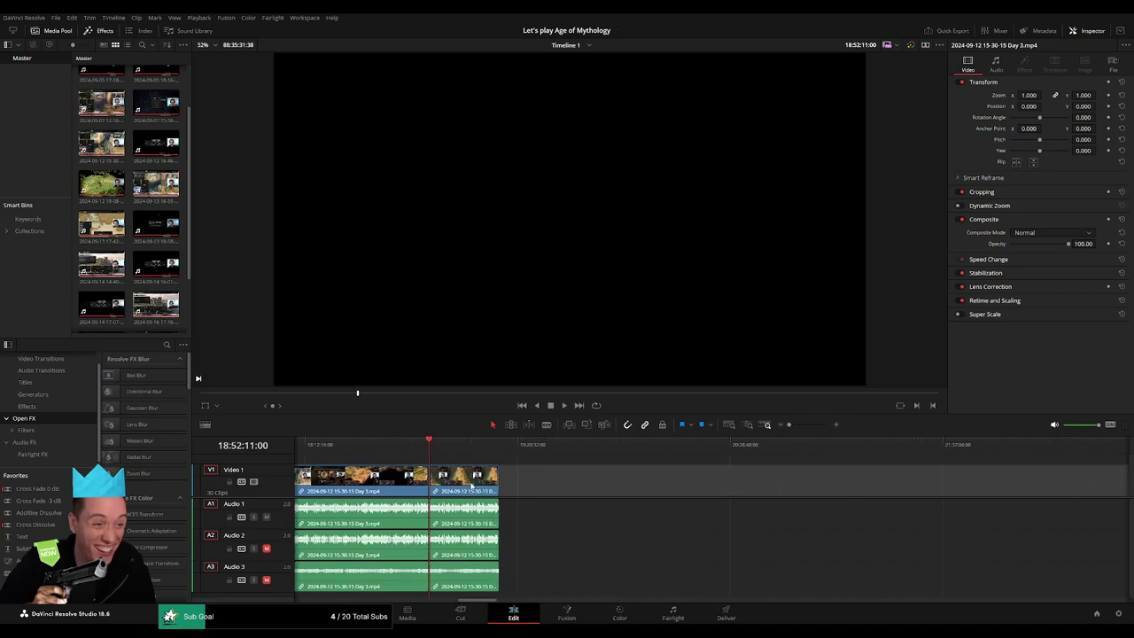
Step: Move the leftover Day 3 piece to start exactly at 20:00:00:00
drag(492, 484, 879, 485)
click(537, 477)
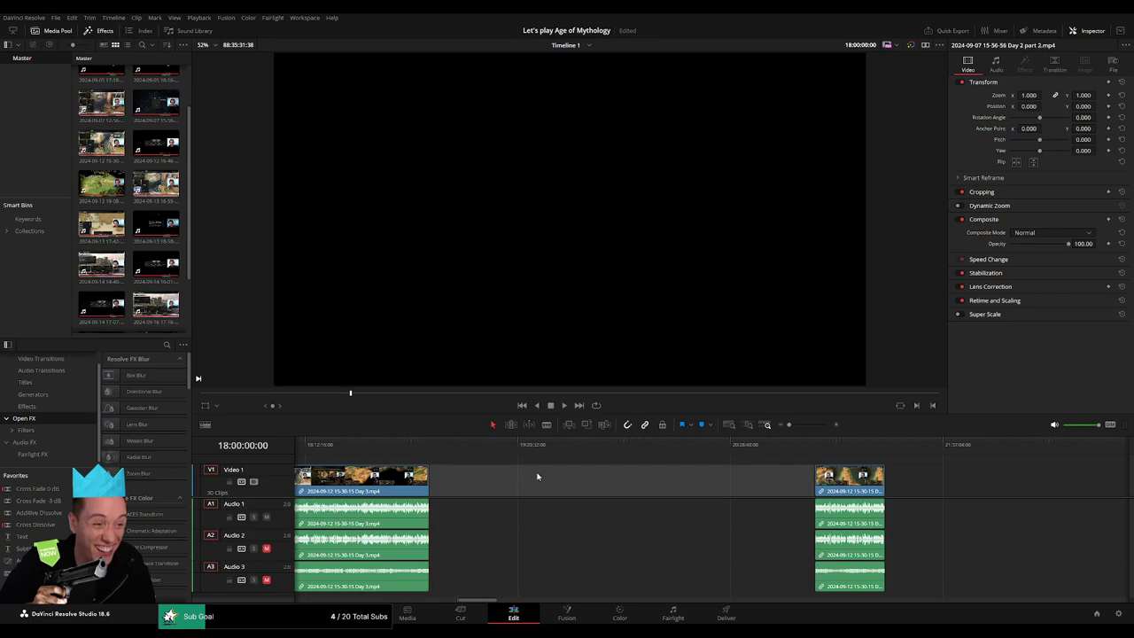
click(436, 444)
drag(436, 447, 509, 456)
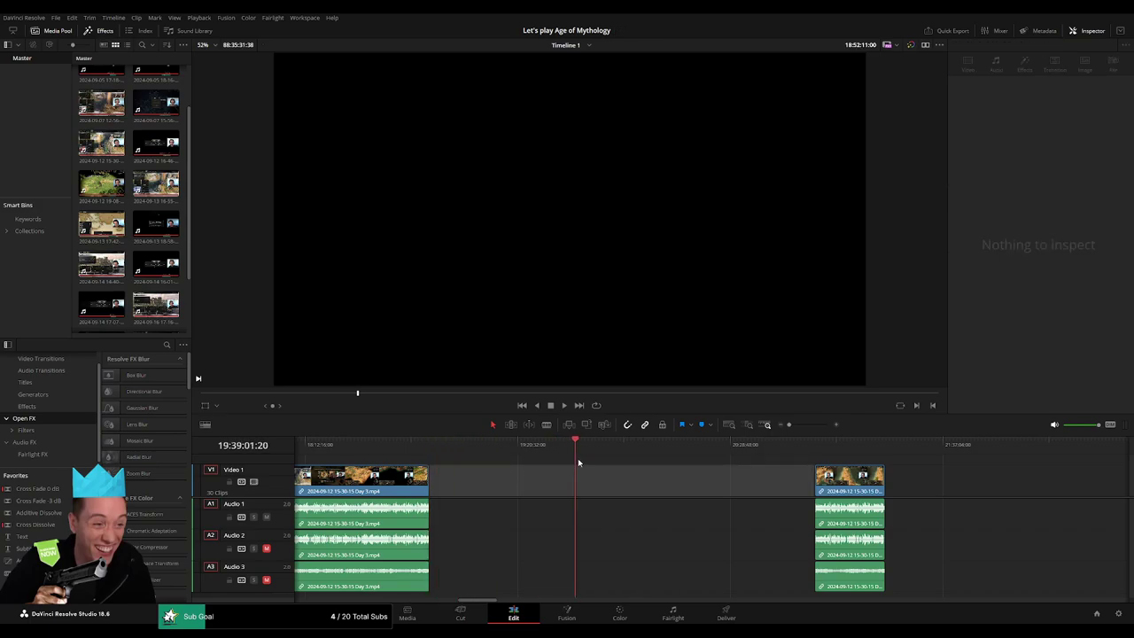
drag(578, 462, 640, 467)
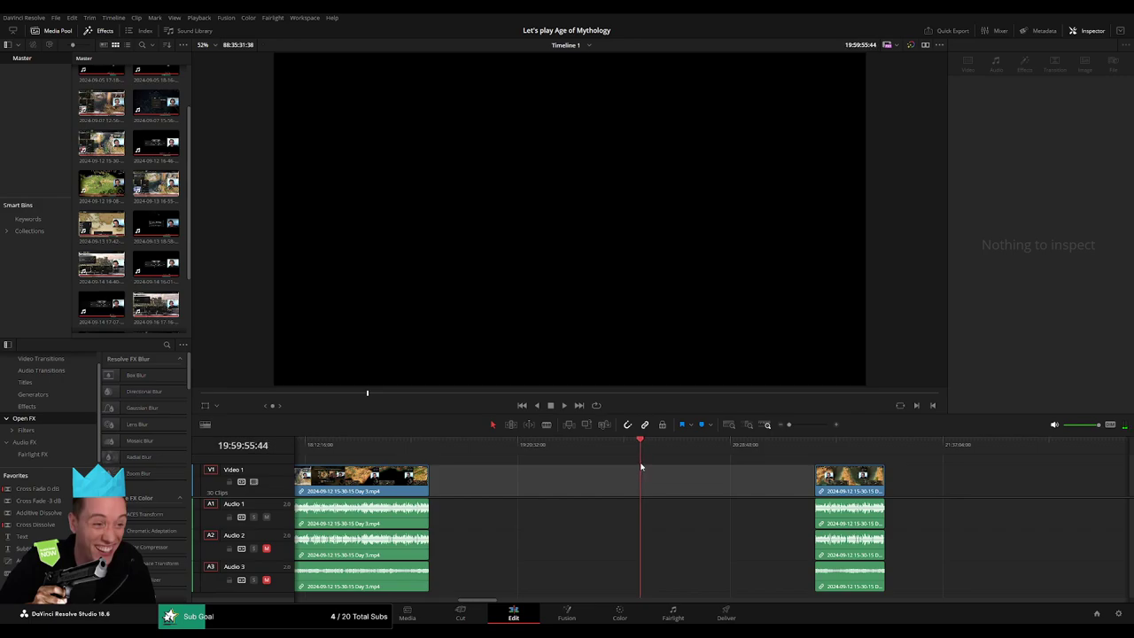
click(803, 426)
drag(711, 448, 706, 448)
drag(803, 426, 789, 426)
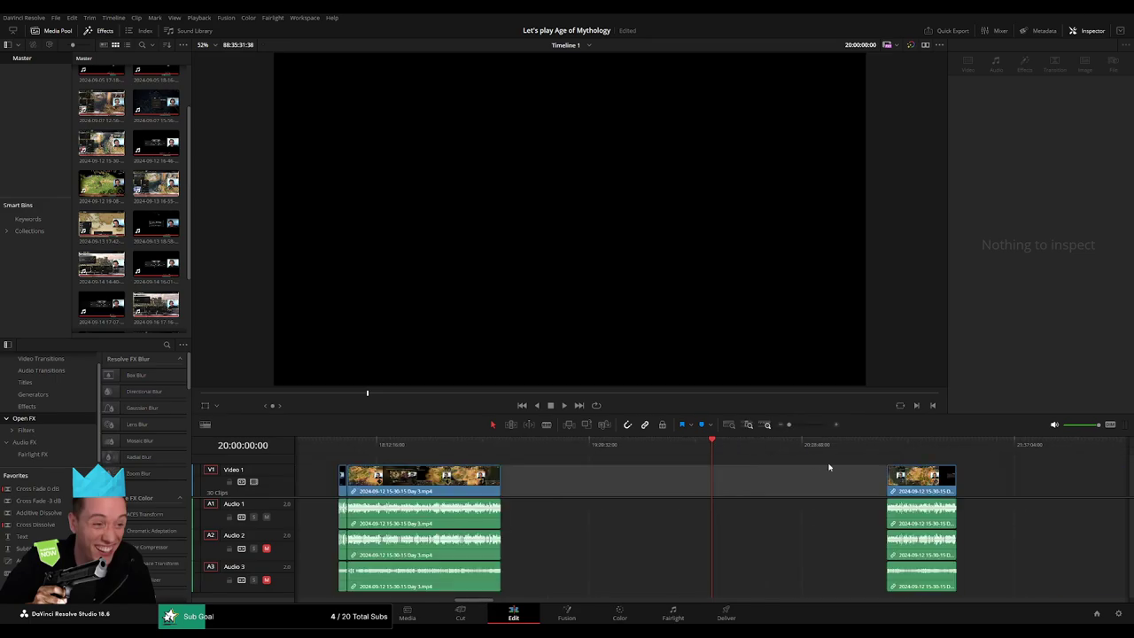
drag(917, 479, 744, 479)
Step: Ripple-delete the gap so Day 3 part 2 follows the leftover piece directly
scroll(805, 481, right, 10)
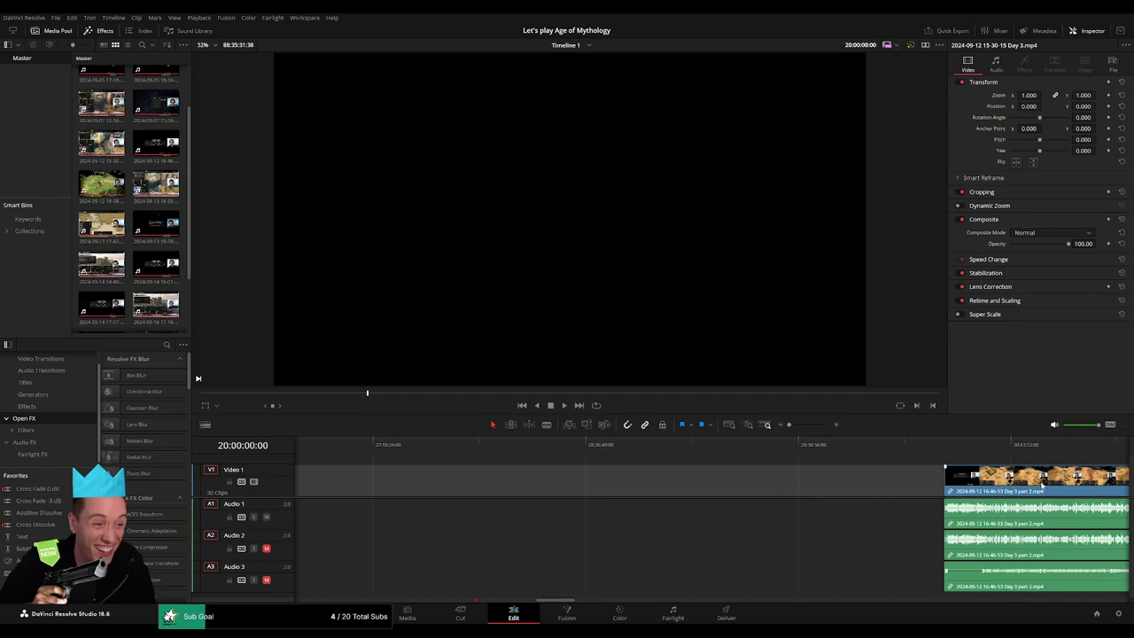
drag(1043, 486, 985, 485)
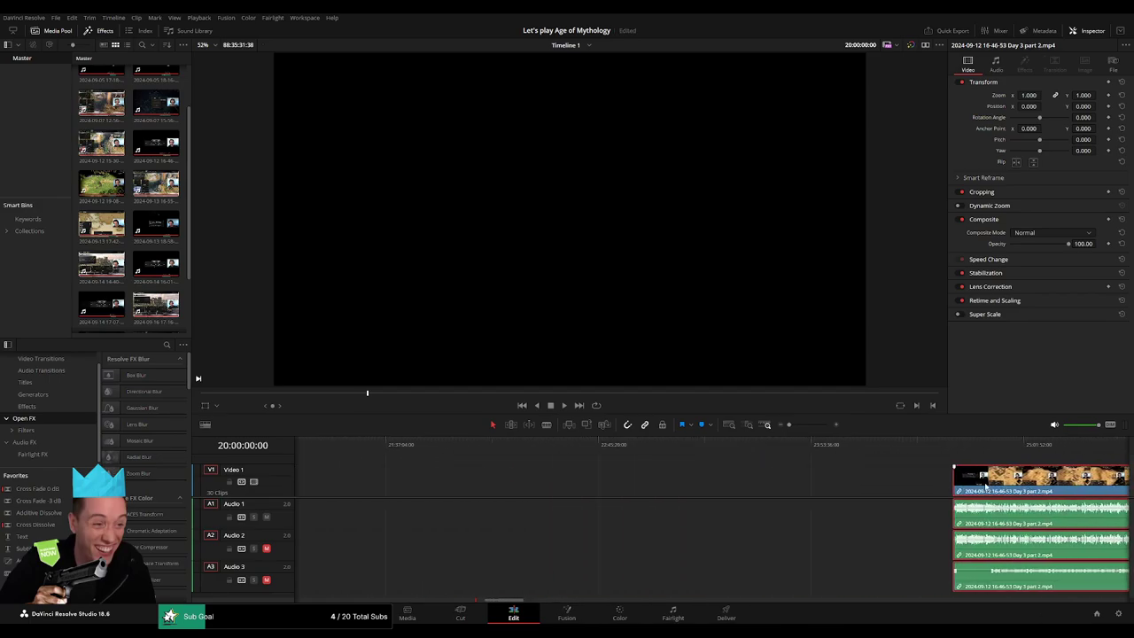
key(ctrl+z)
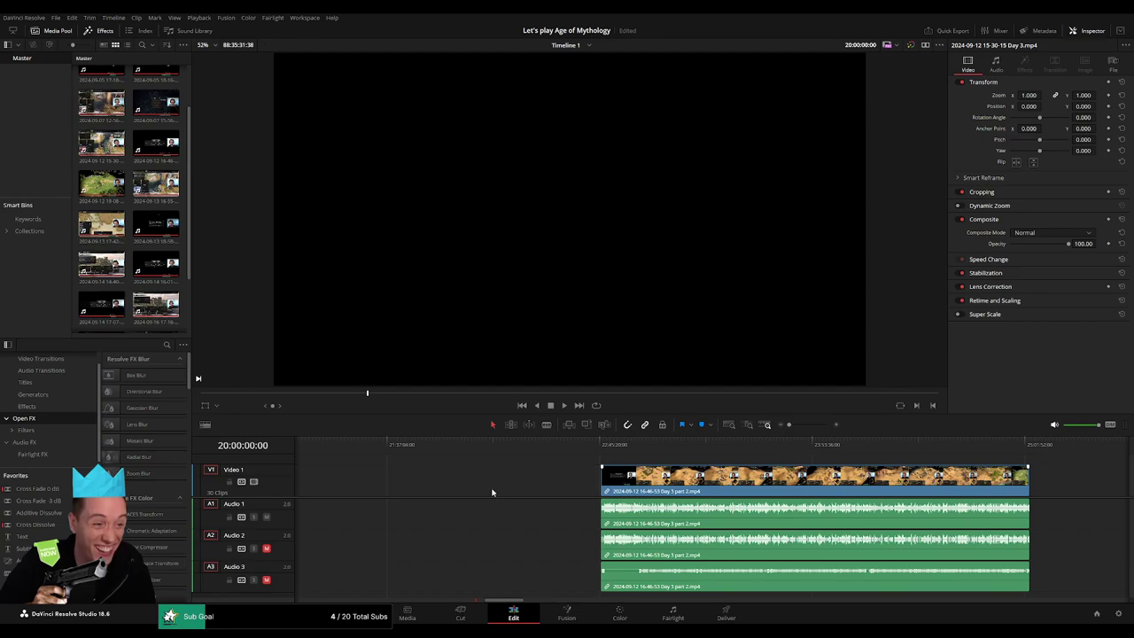
click(472, 484)
key(BackSpace)
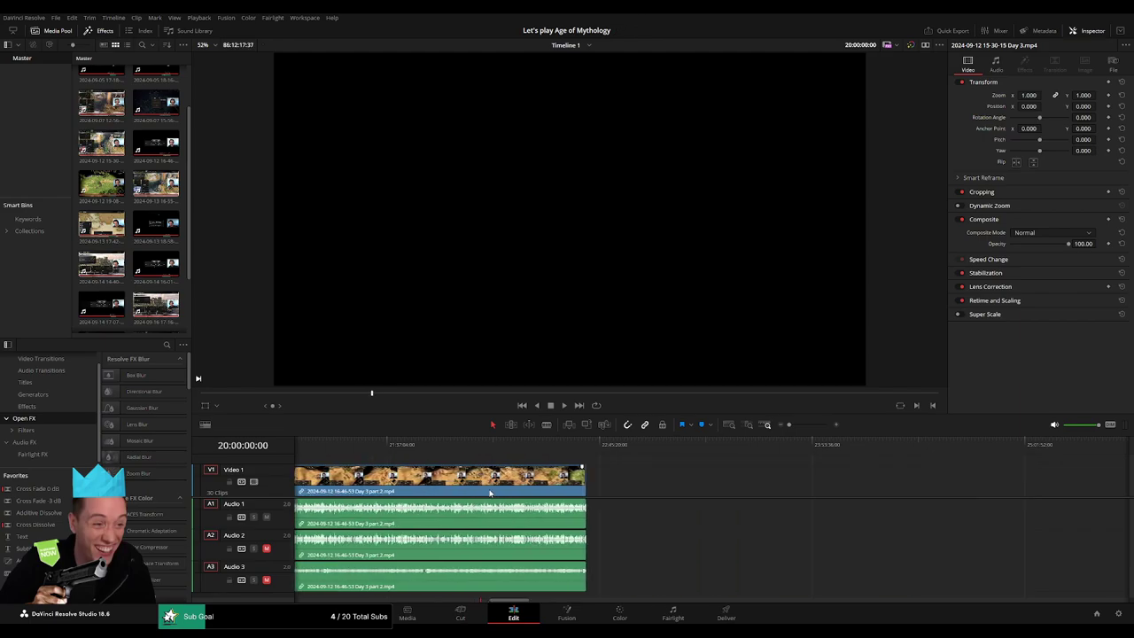
scroll(699, 489, left, 3)
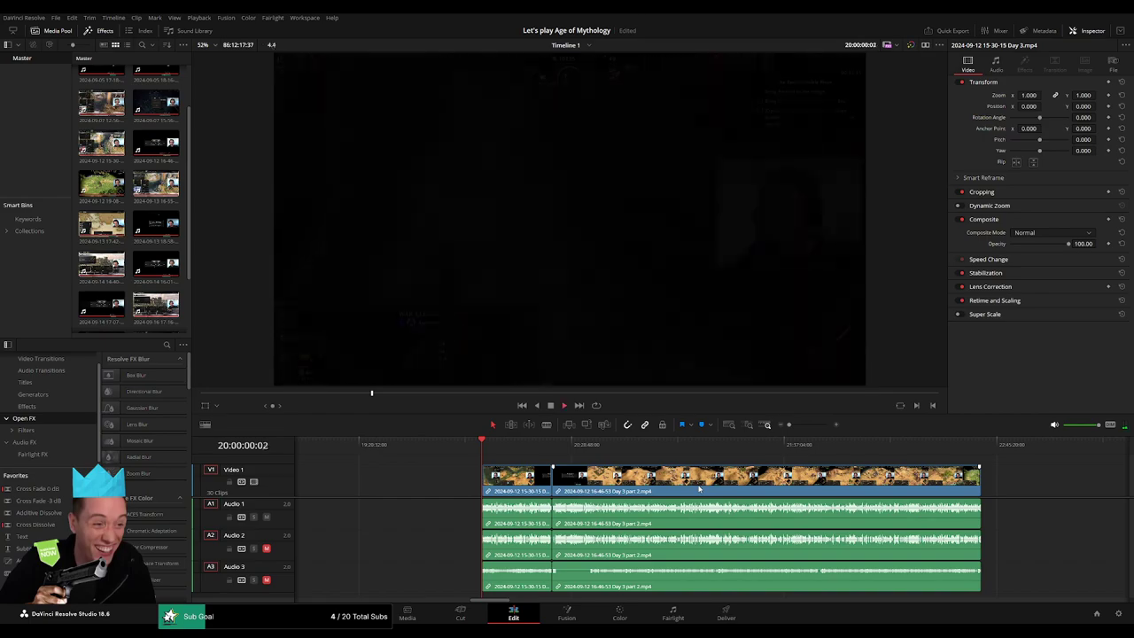
Step: Play back the joined section around the 'Continue your journey?' screen
mouse_move(788, 425)
mouse_down()
mouse_move(808, 426)
mouse_move(798, 426)
mouse_up()
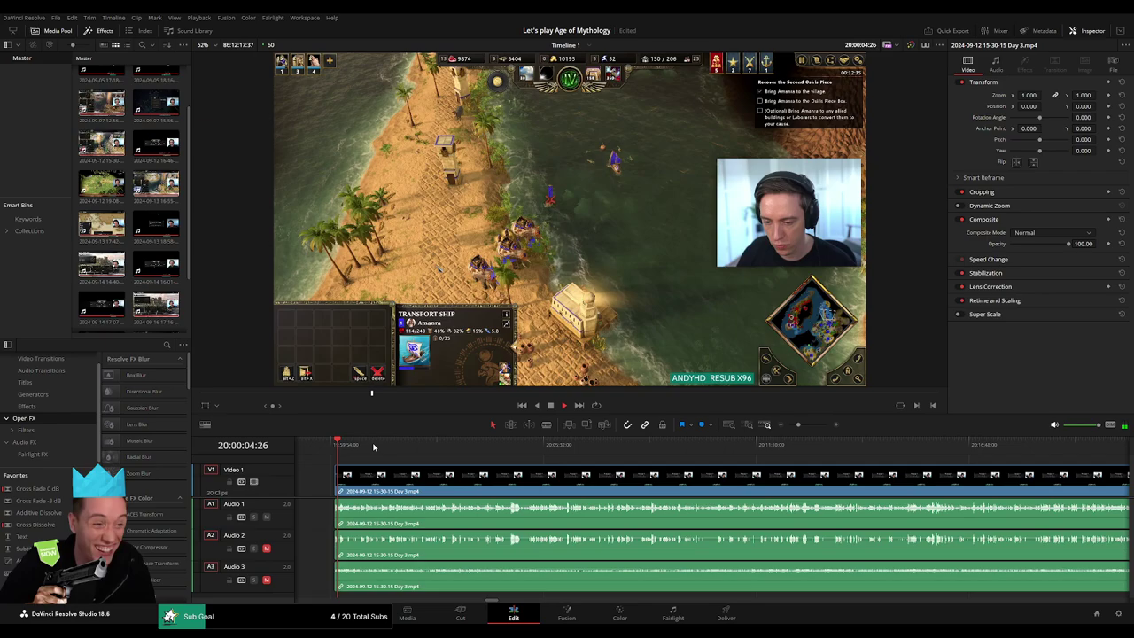
drag(373, 447, 787, 455)
key(ctrl+equal)
key(space)
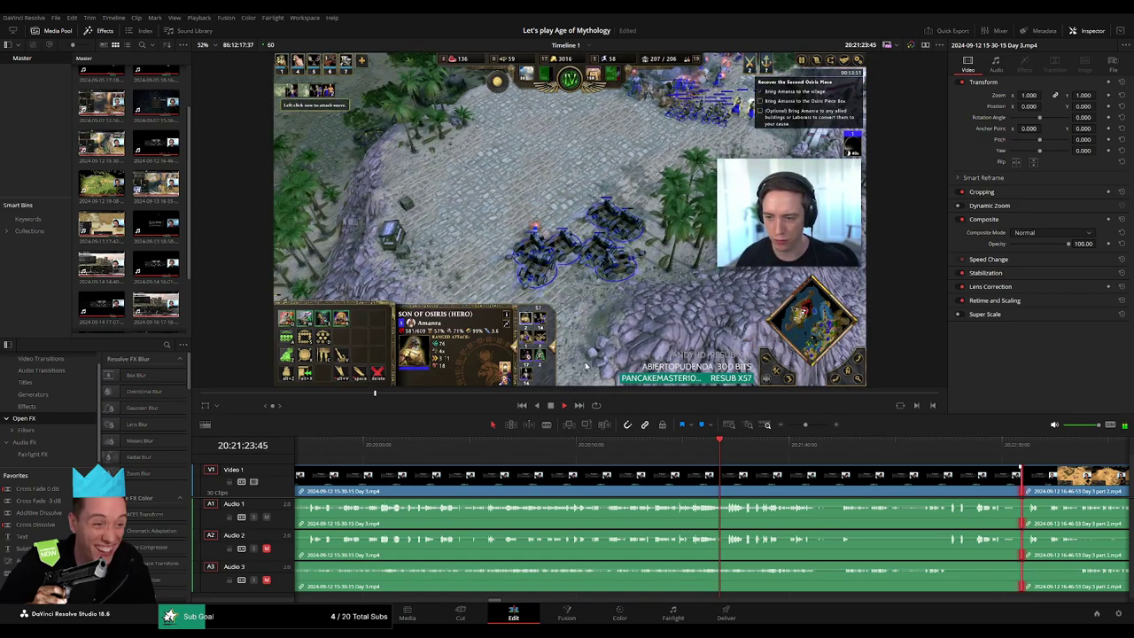
click(998, 457)
scroll(808, 479, right, 3)
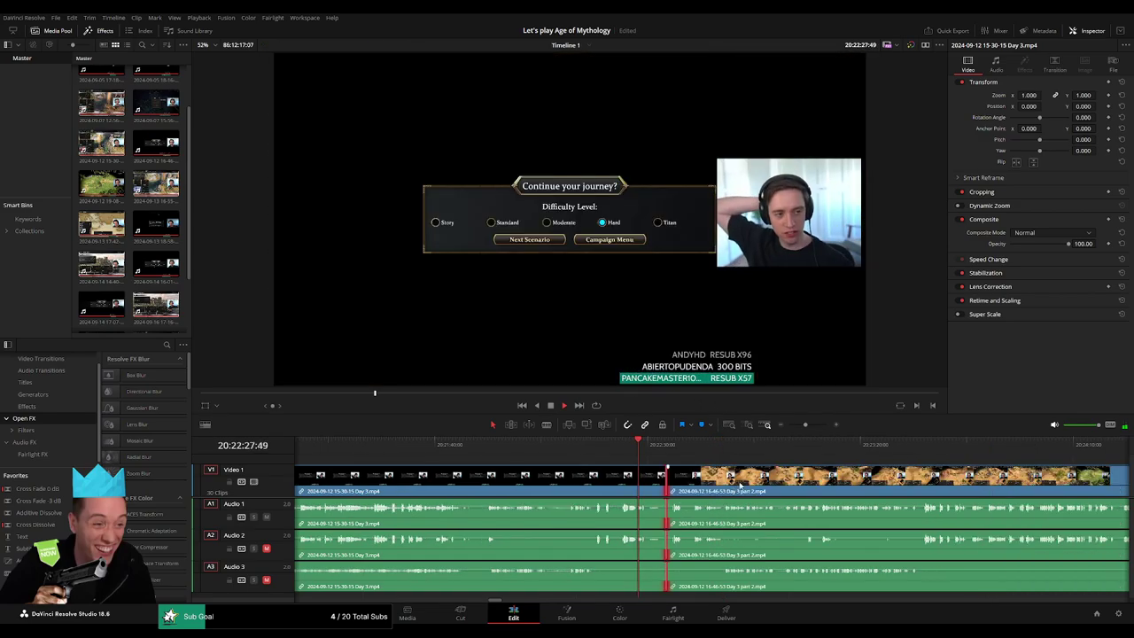
scroll(808, 480, right, 2)
click(743, 447)
key(space)
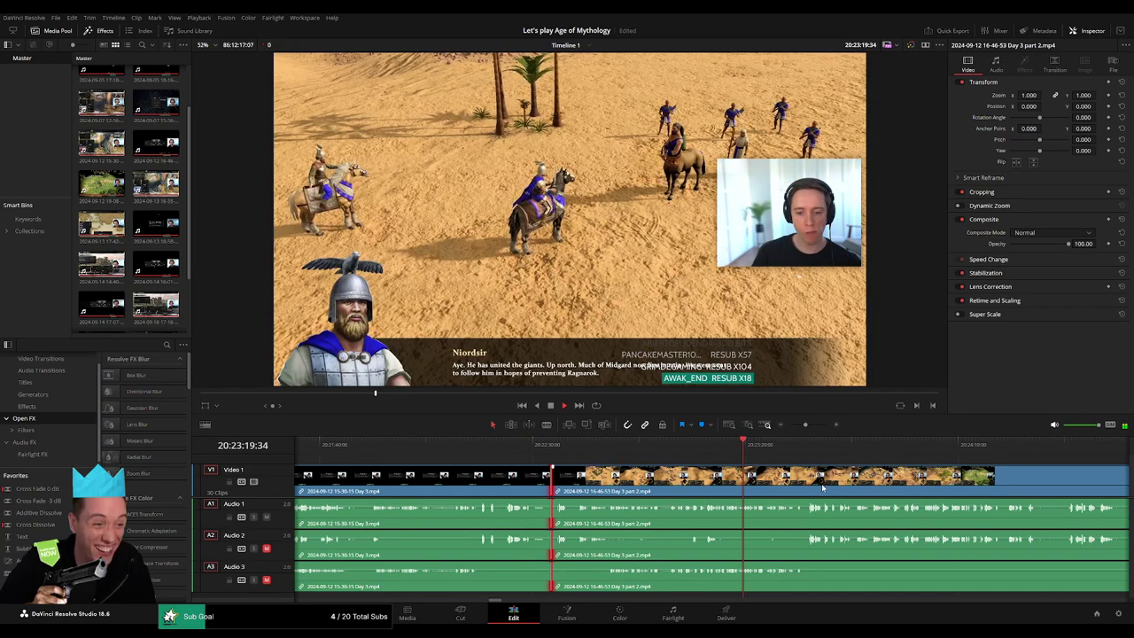
scroll(485, 450, right, 3)
scroll(485, 450, left, 3)
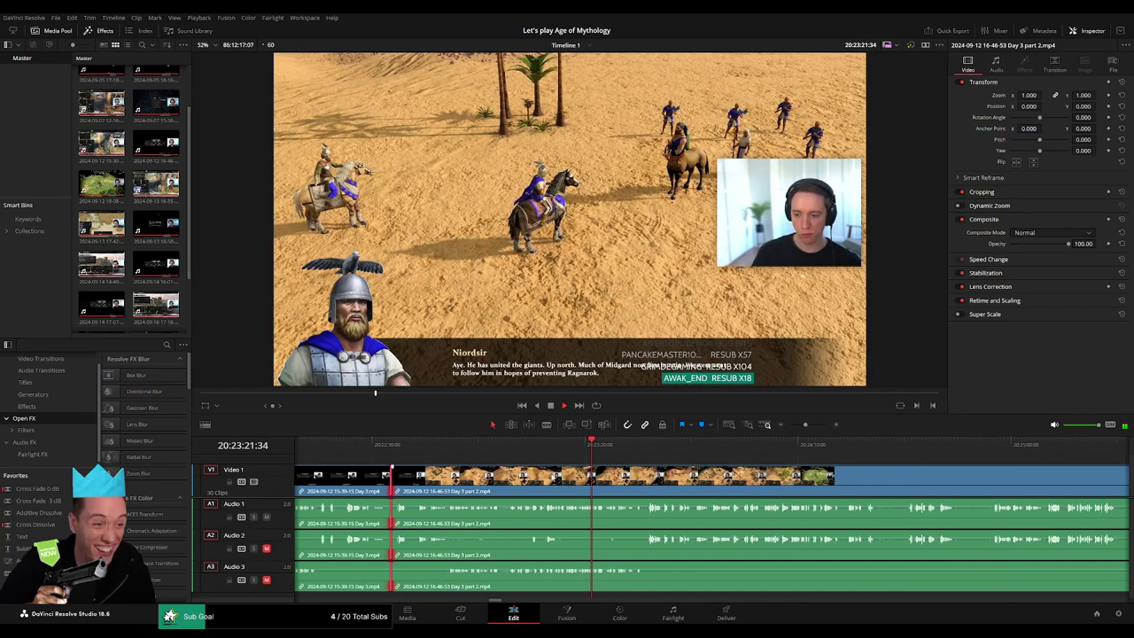
click(396, 447)
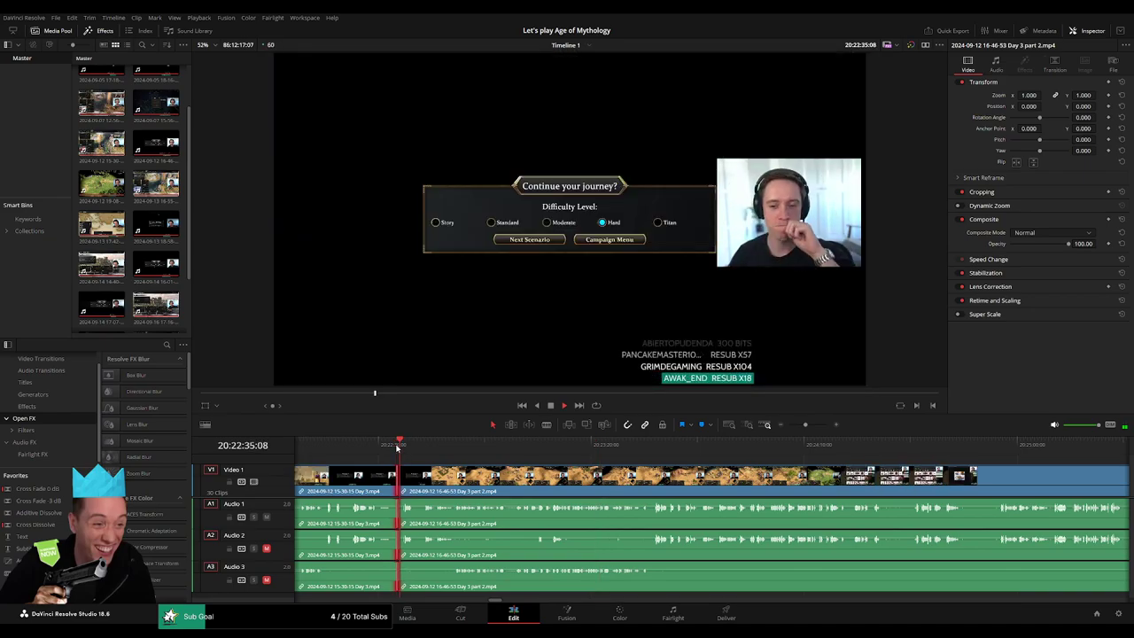
Step: Scrub and fast-play through later scenes of the Day 3 part 2 recording
drag(406, 450, 873, 467)
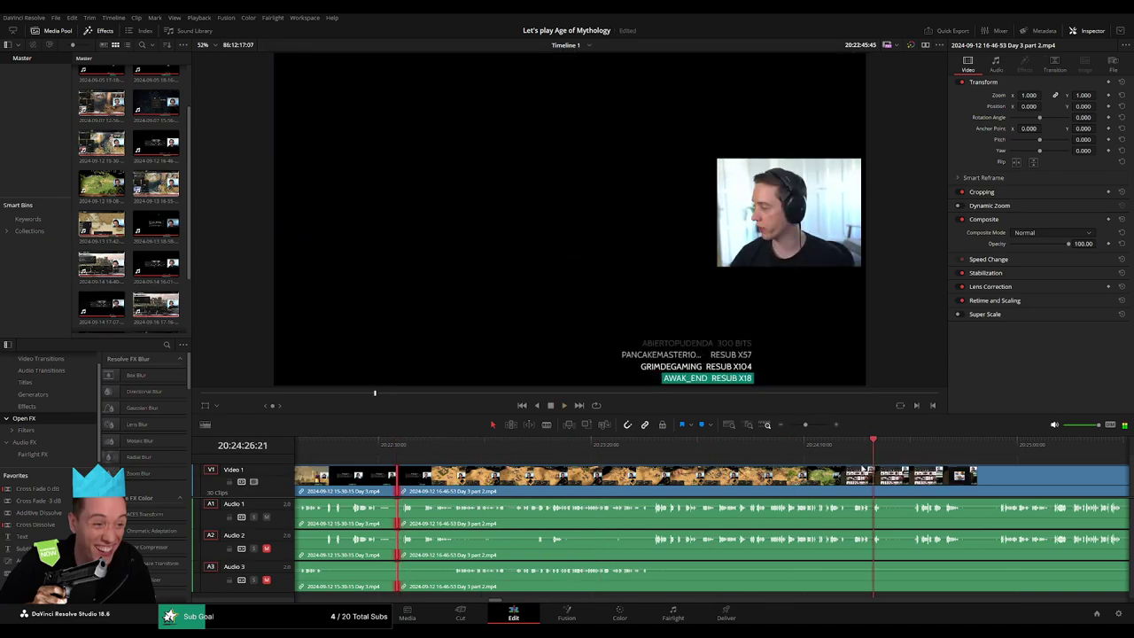
key(space)
scroll(526, 467, down, 5)
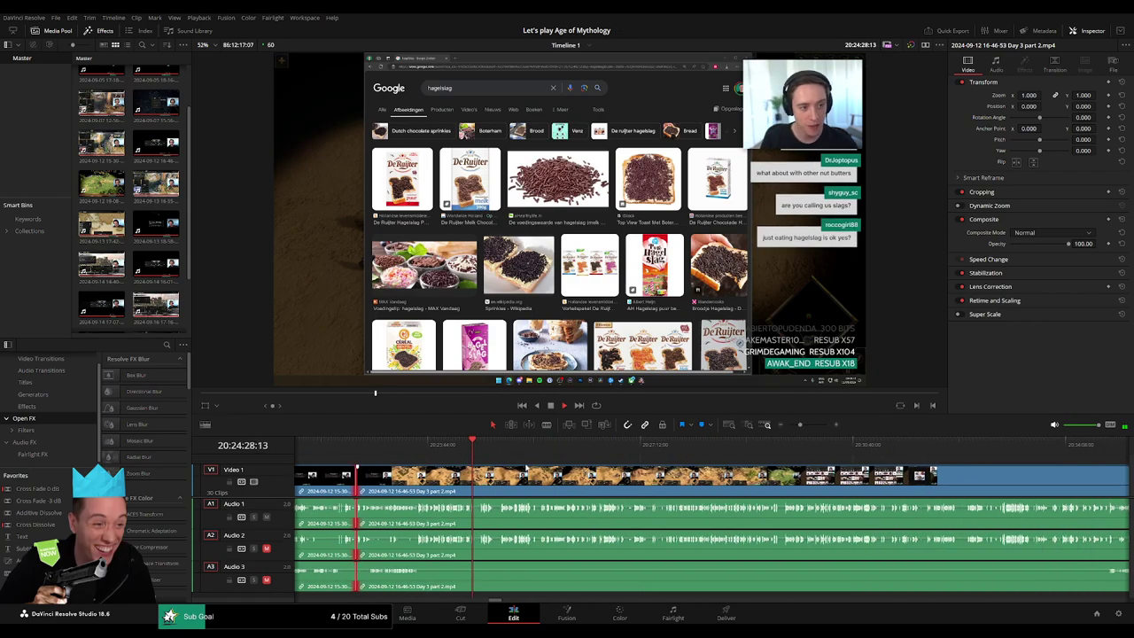
scroll(527, 467, down, 10)
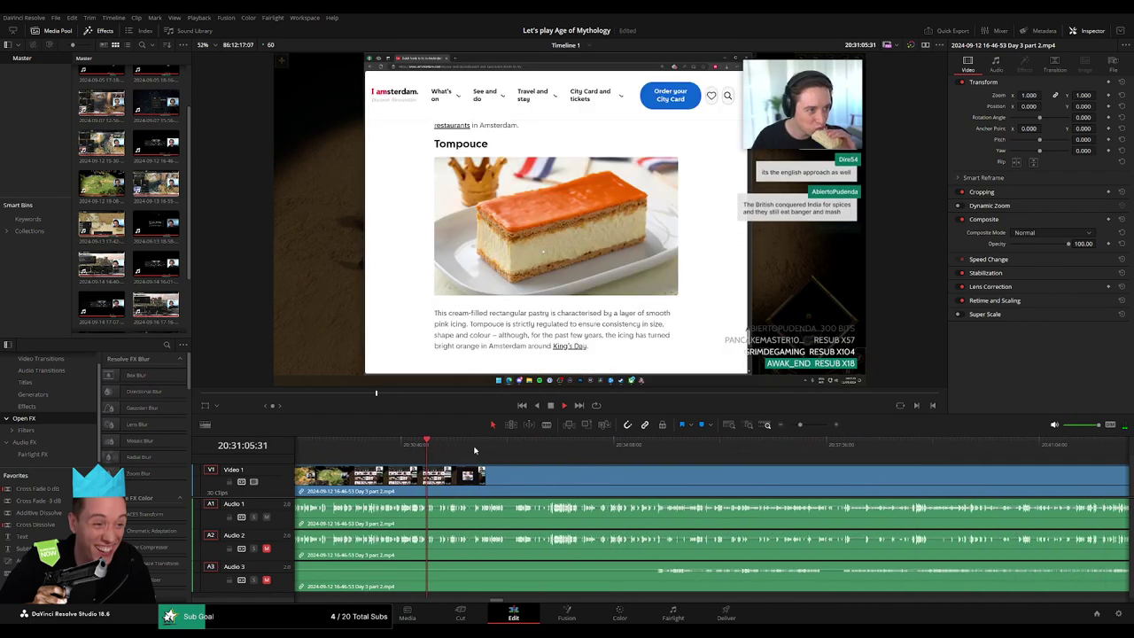
drag(474, 451, 886, 456)
scroll(797, 465, down, 5)
click(910, 471)
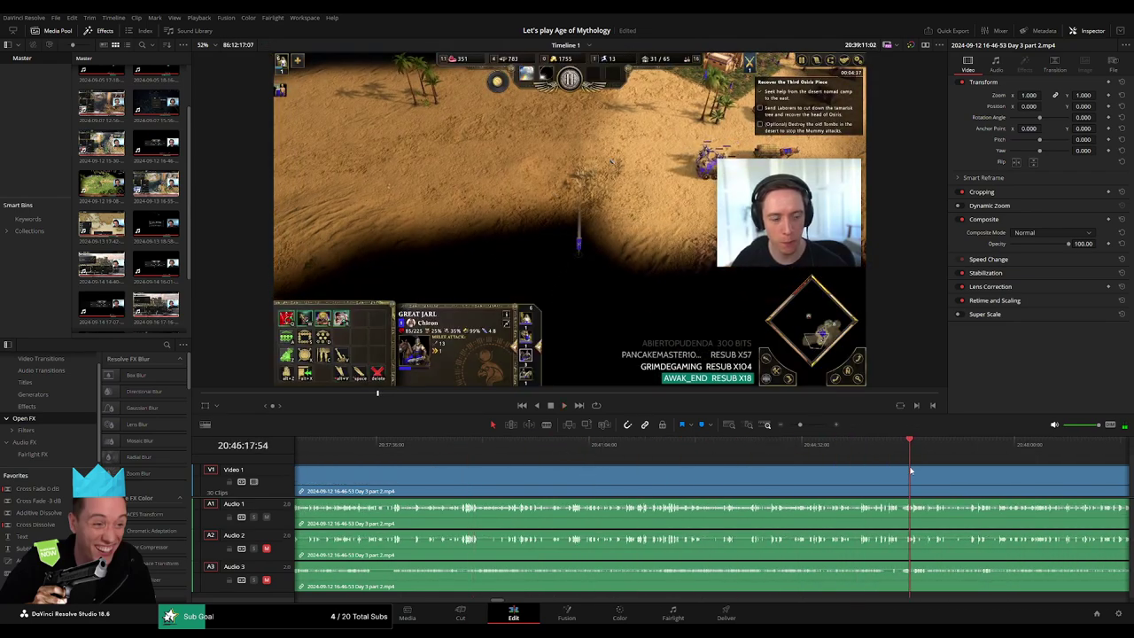
scroll(753, 483, down, 5)
drag(519, 468, 830, 467)
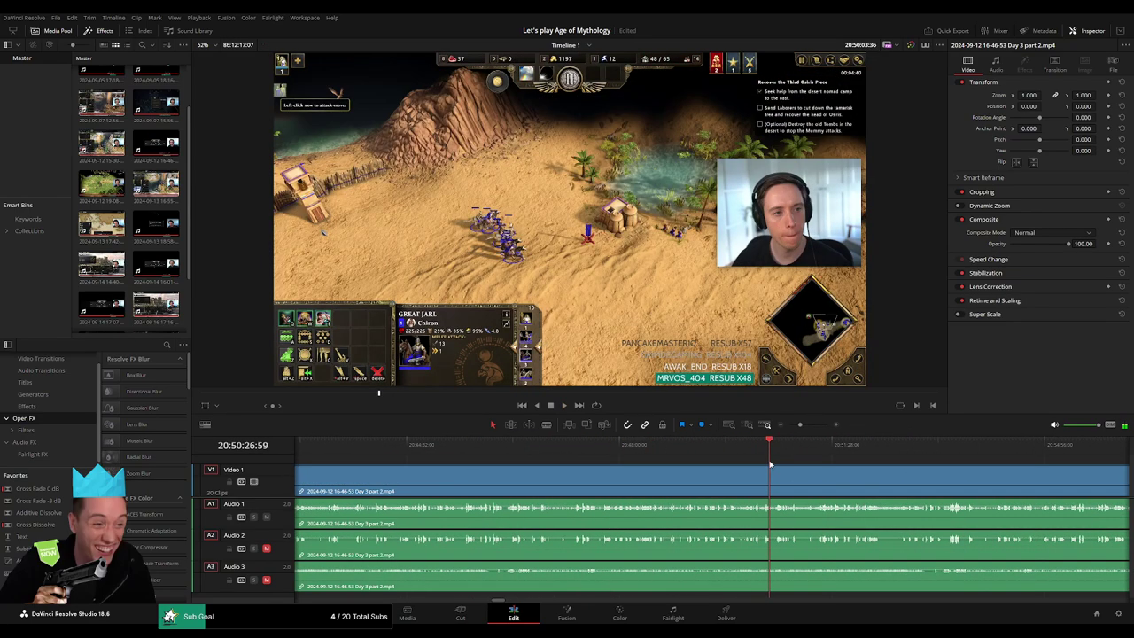
key(l)
key(l)
key(l)
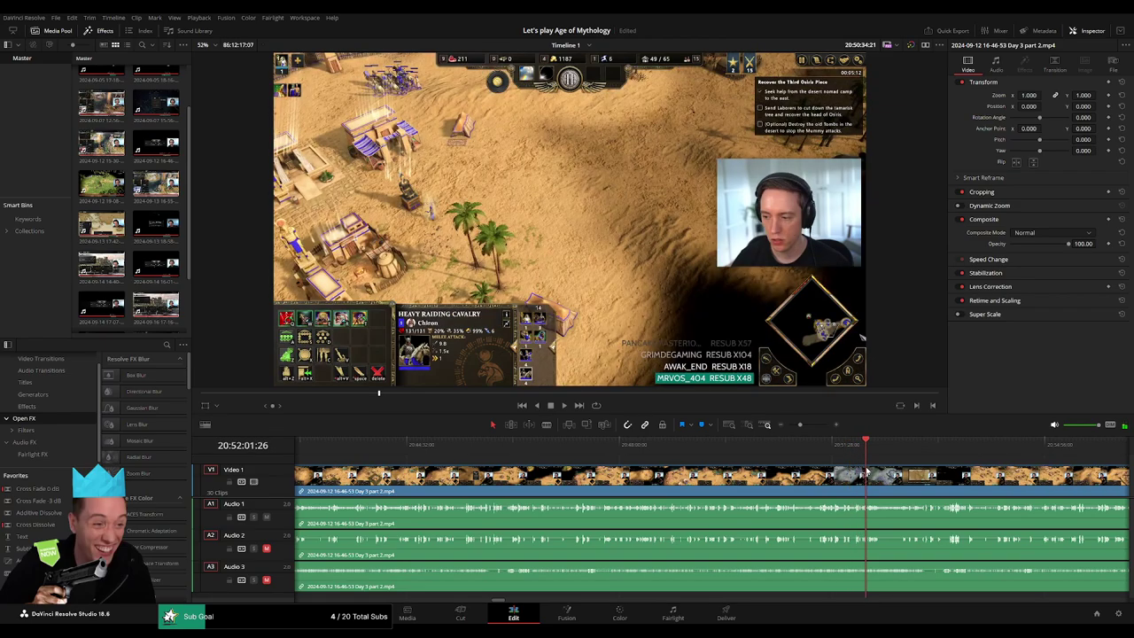
Step: Return to the fort scene and park the playhead at about 20:52:37
scroll(847, 484, up, 3)
click(712, 494)
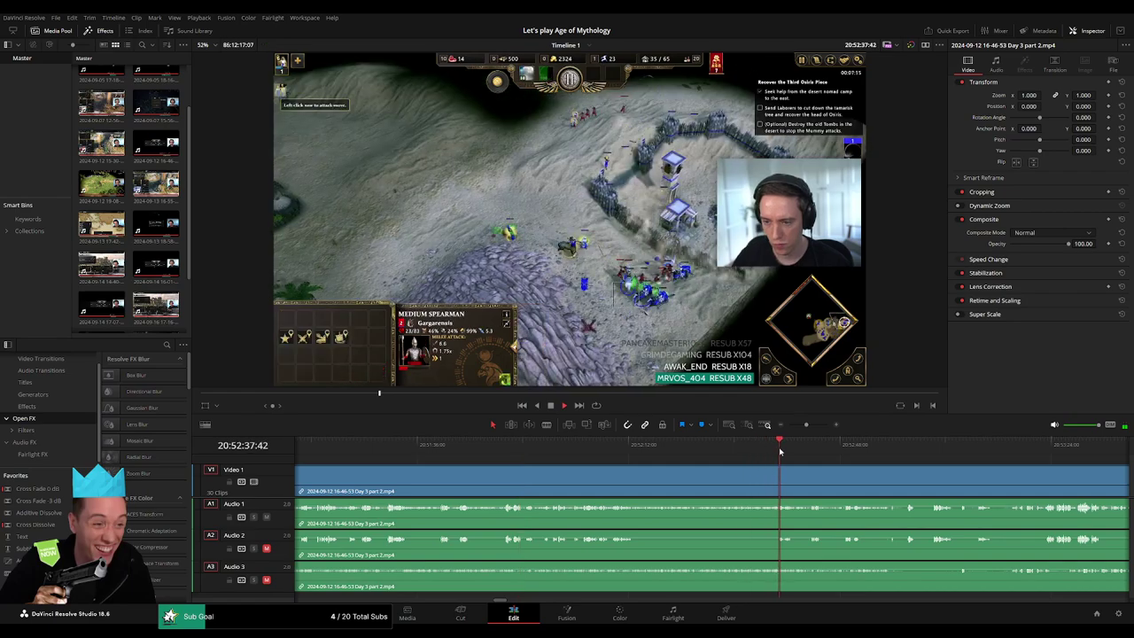
scroll(753, 490, up, 2)
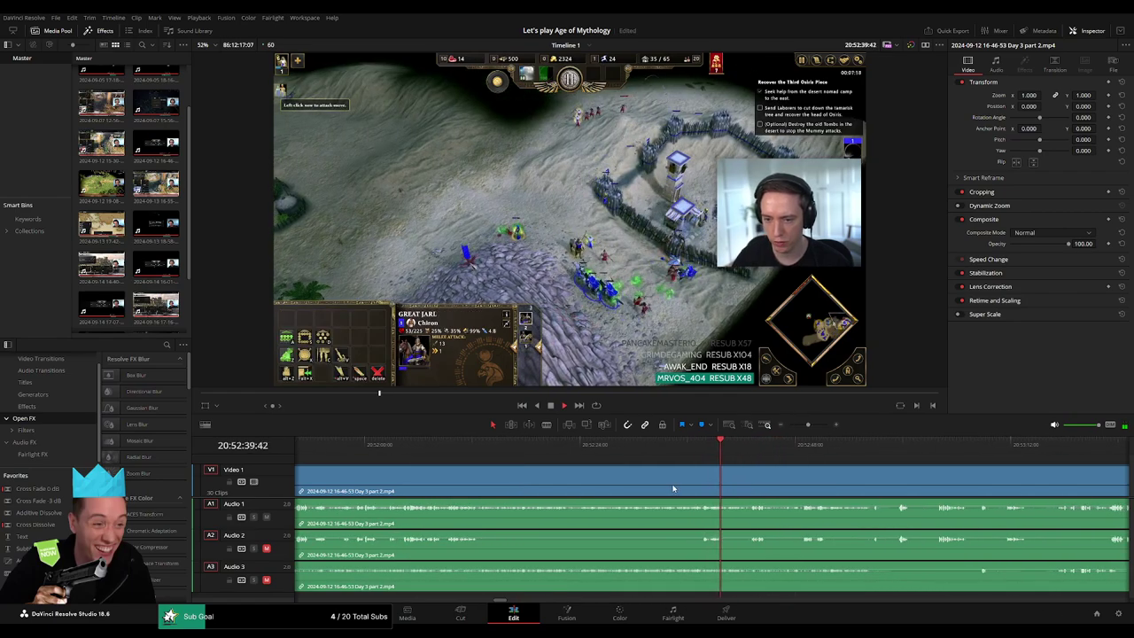
scroll(671, 478, up, 1)
click(655, 454)
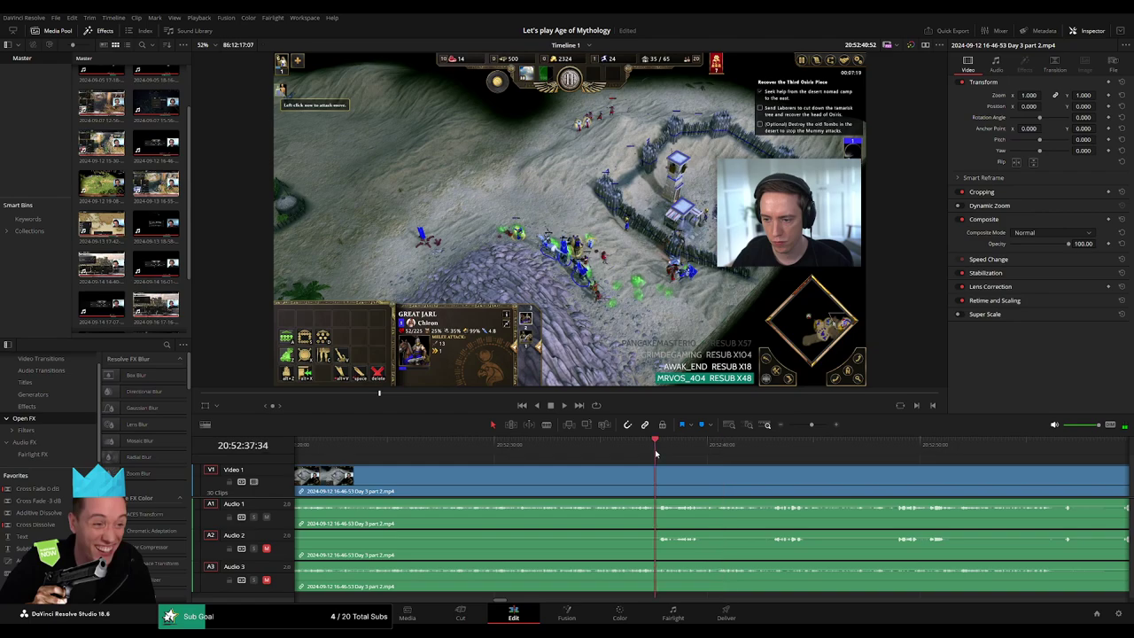
drag(656, 454, 645, 454)
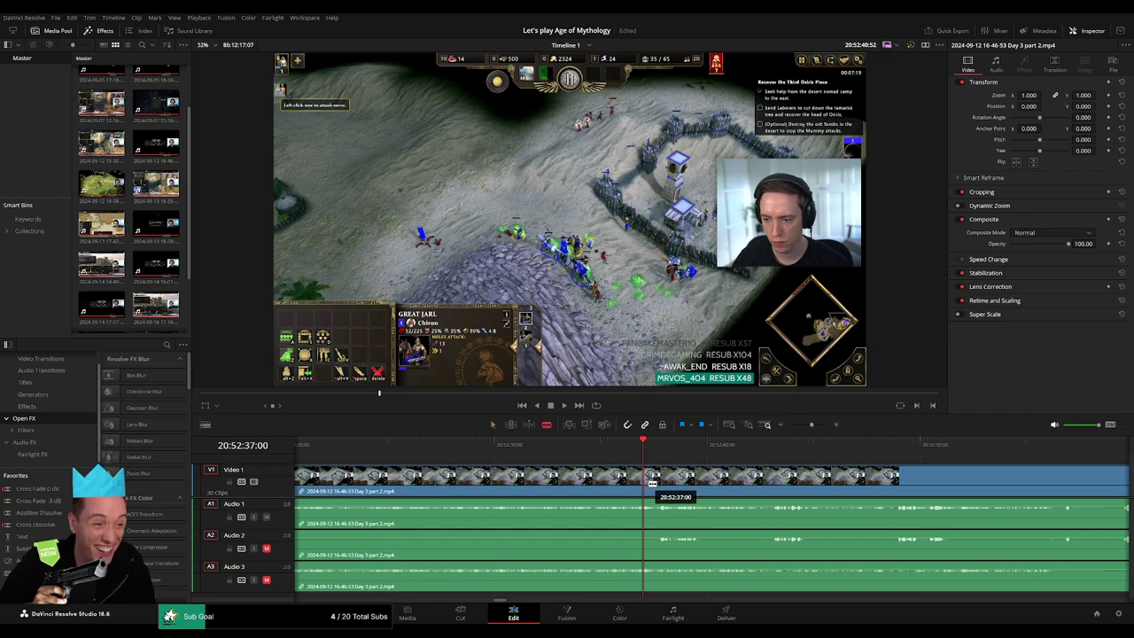
Step: Blade the Day 3 part 2 clip near 20:52:38 and trim the edges at the cut
key(ctrl+b)
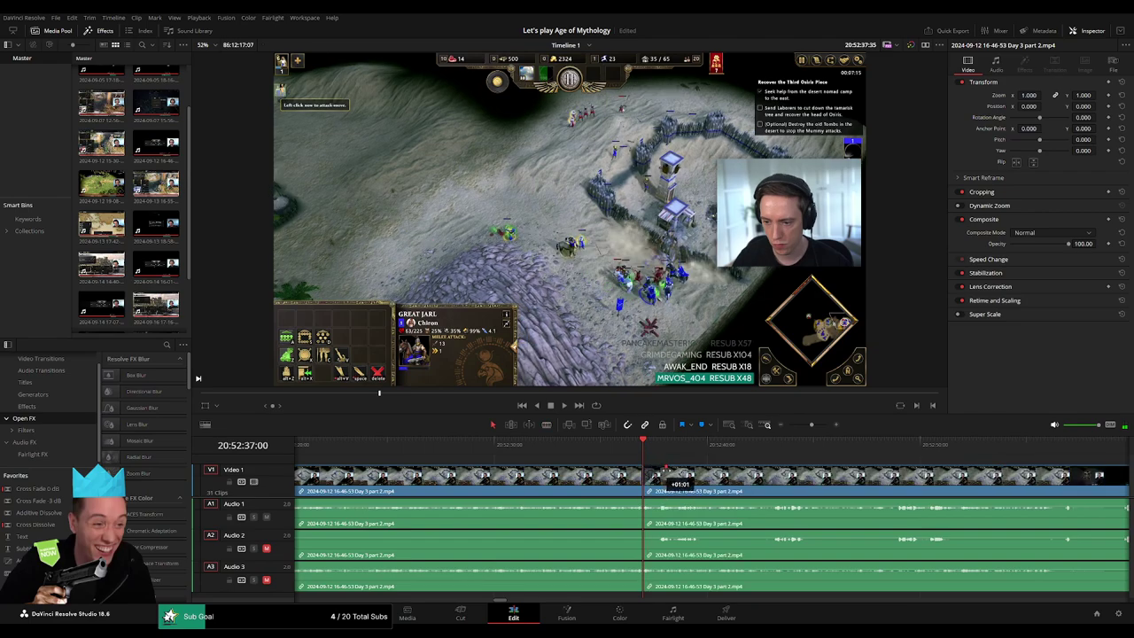
click(667, 468)
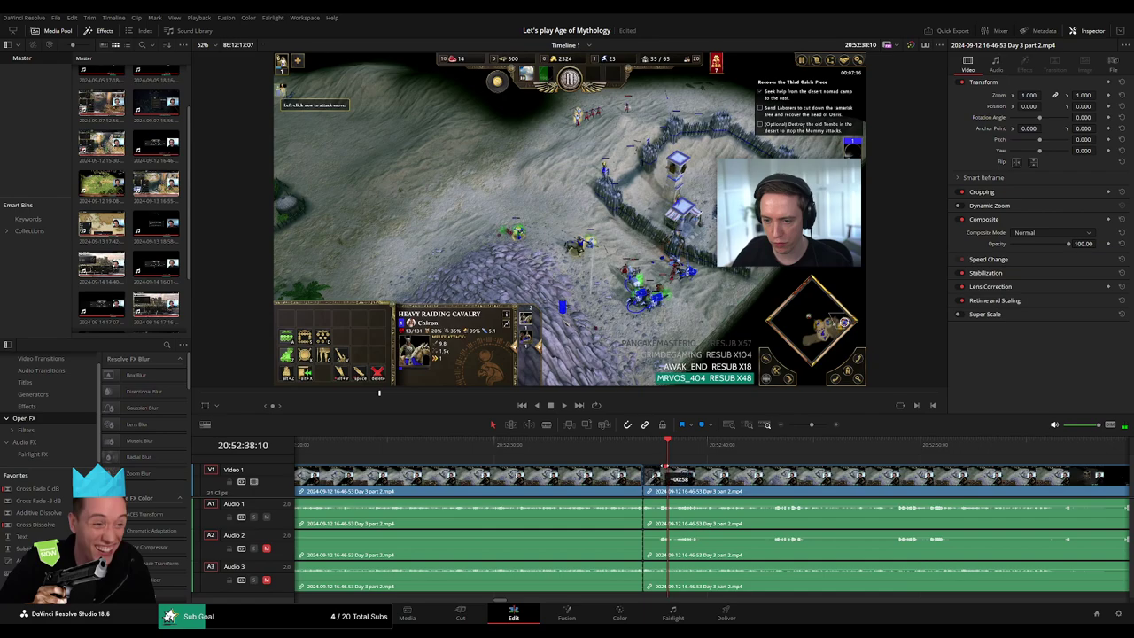
drag(667, 472, 678, 472)
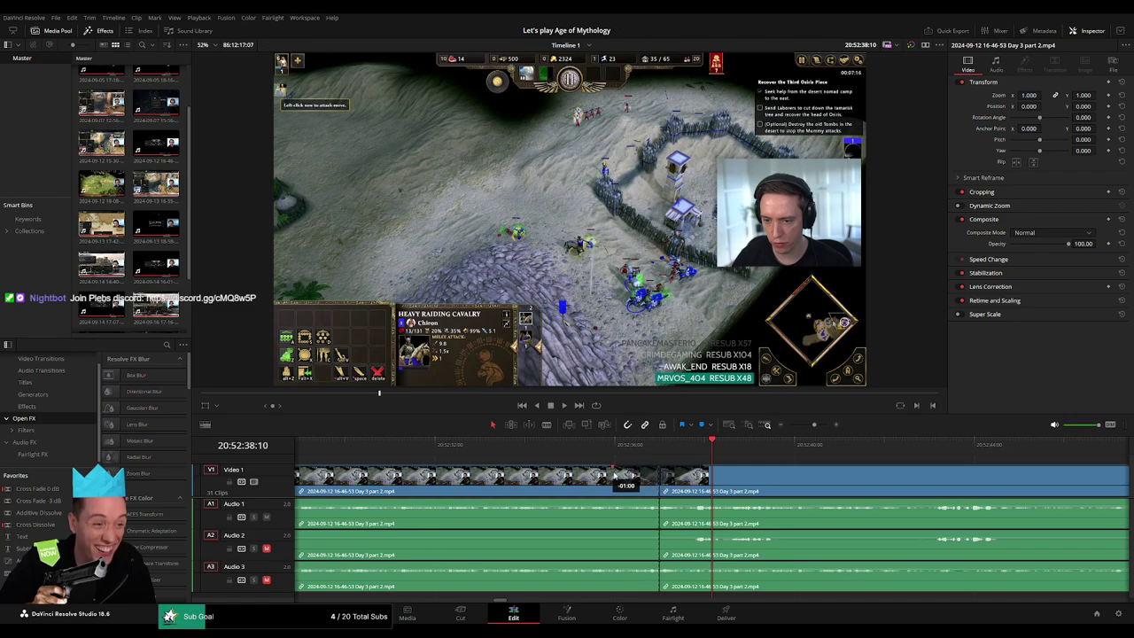
Step: Fade the audio out before and in after the cut, then replay the transition
drag(657, 502, 613, 501)
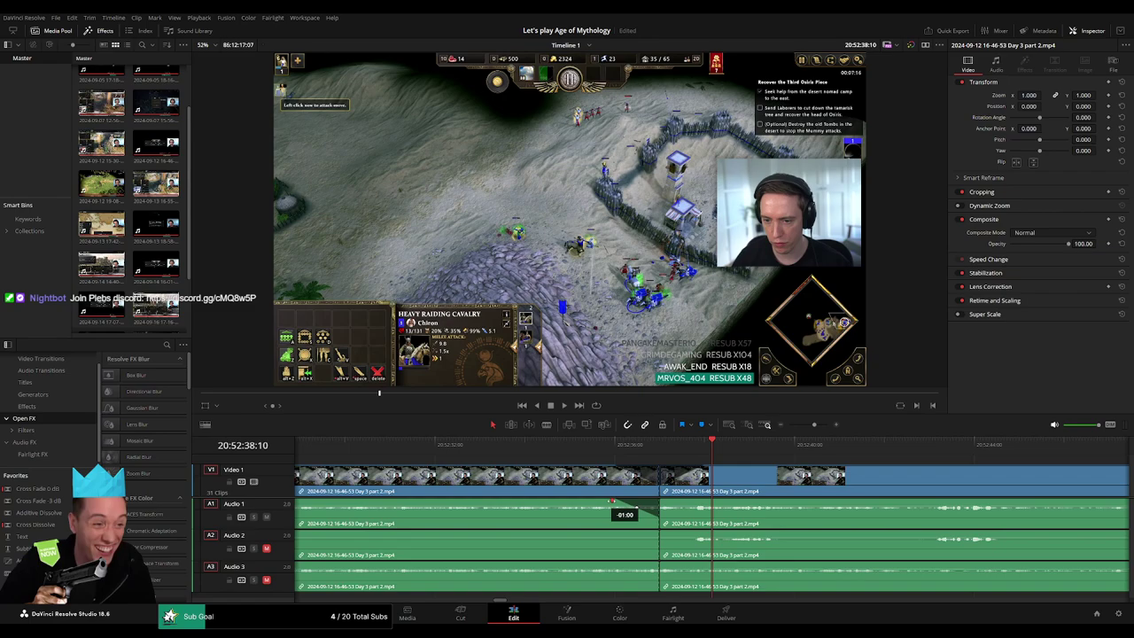
click(662, 501)
drag(662, 502, 708, 503)
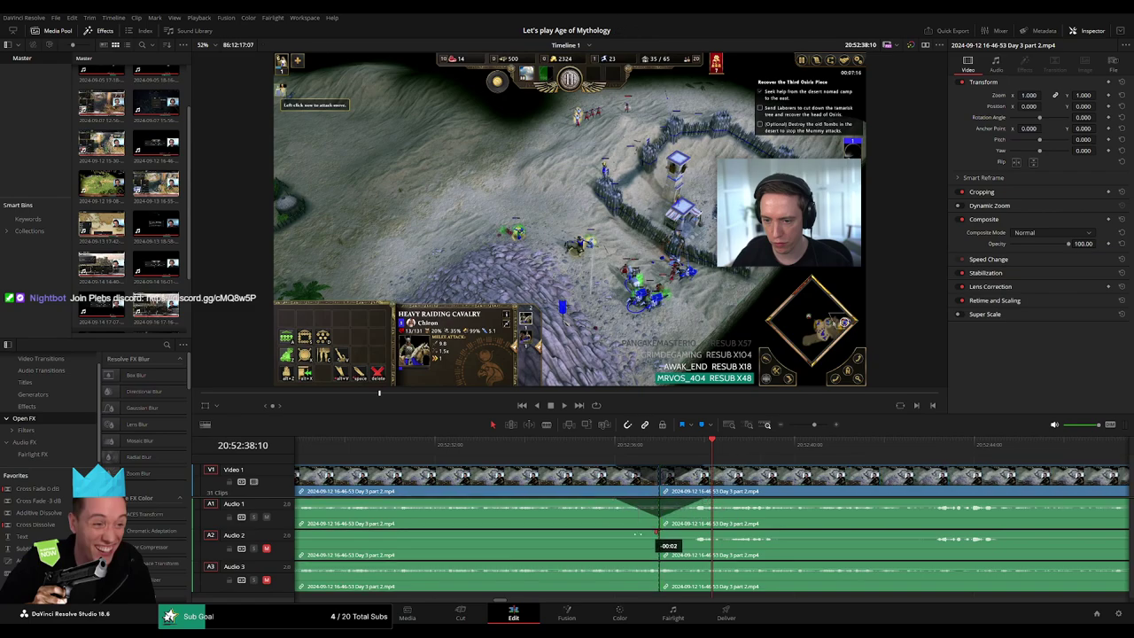
drag(657, 532, 611, 532)
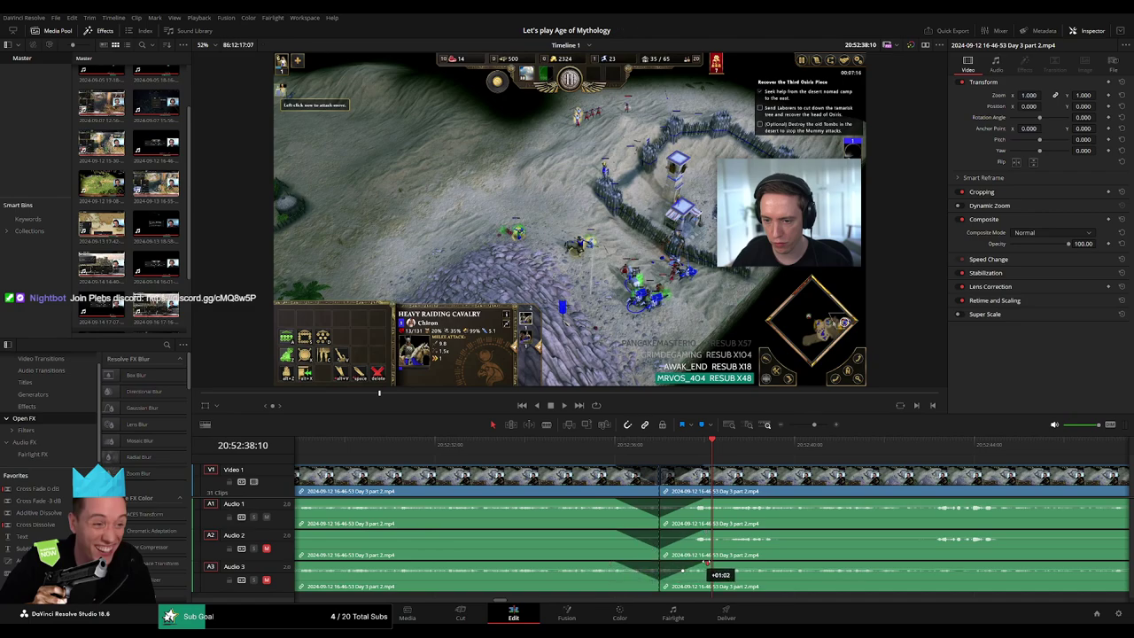
click(618, 453)
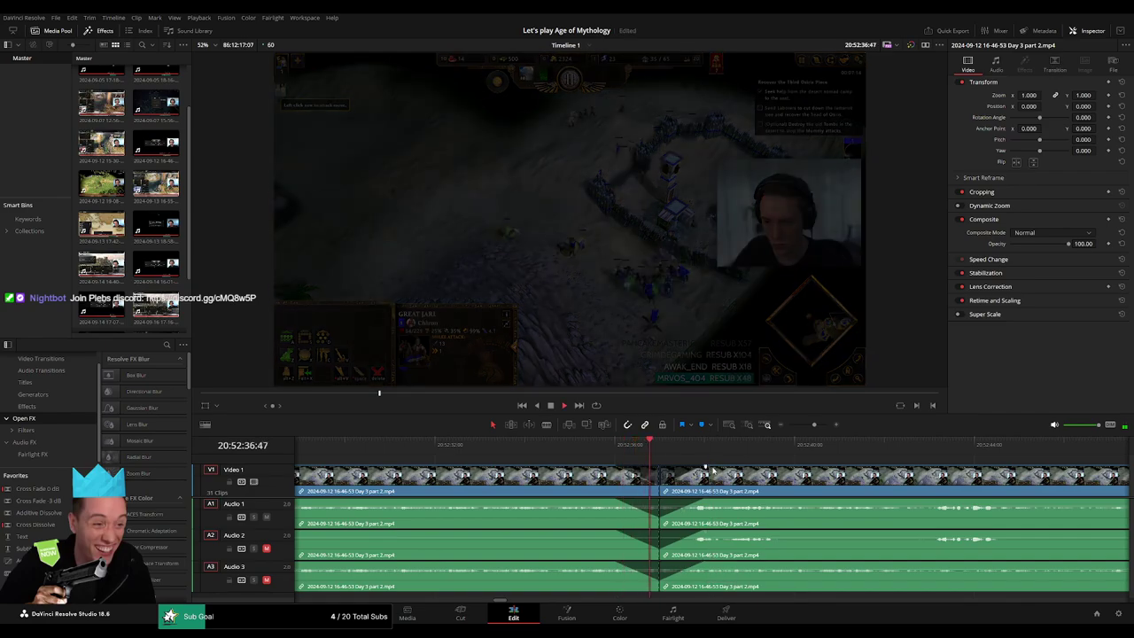
scroll(829, 429, down, 5)
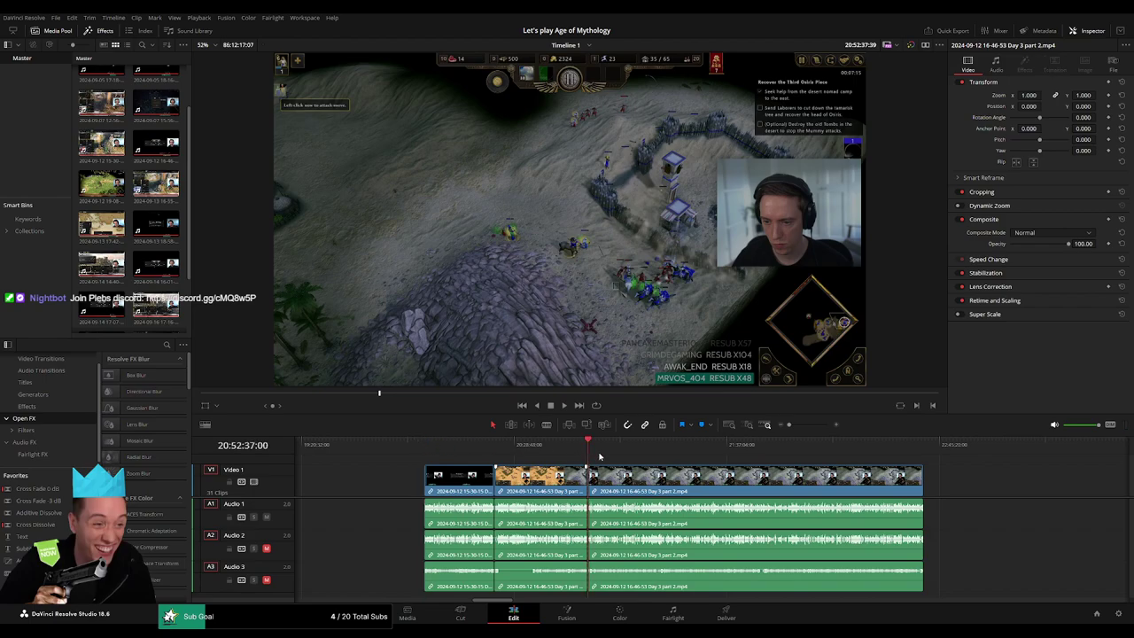
Step: Snap the later Day 3 part 2 piece to start at 22:00:00:00 and play it back
drag(602, 476, 892, 485)
key(Home)
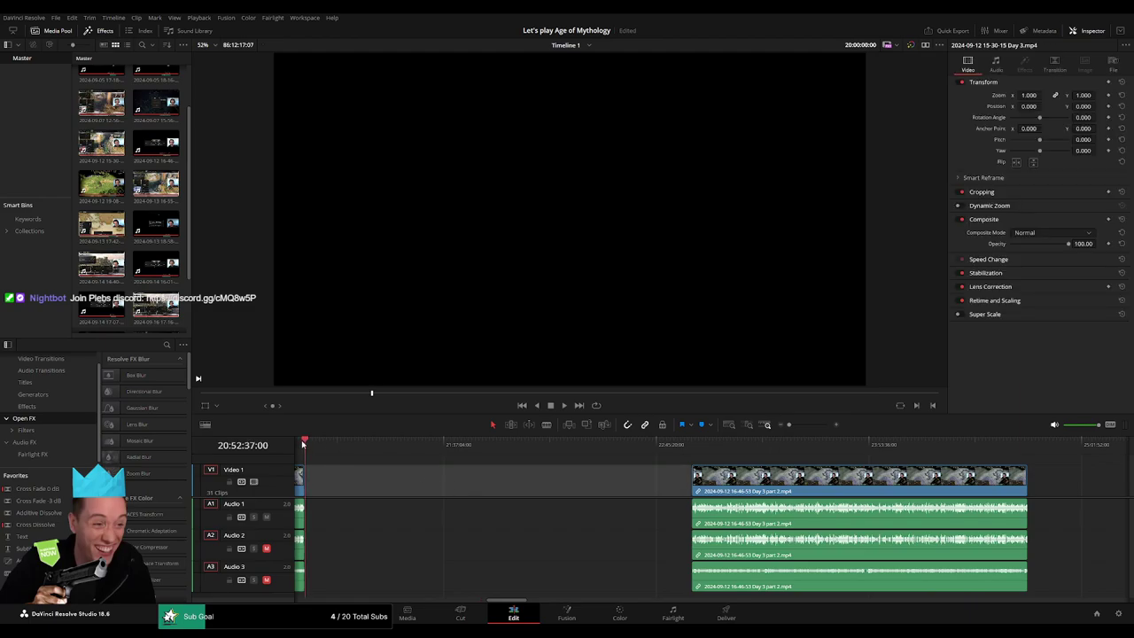
click(303, 445)
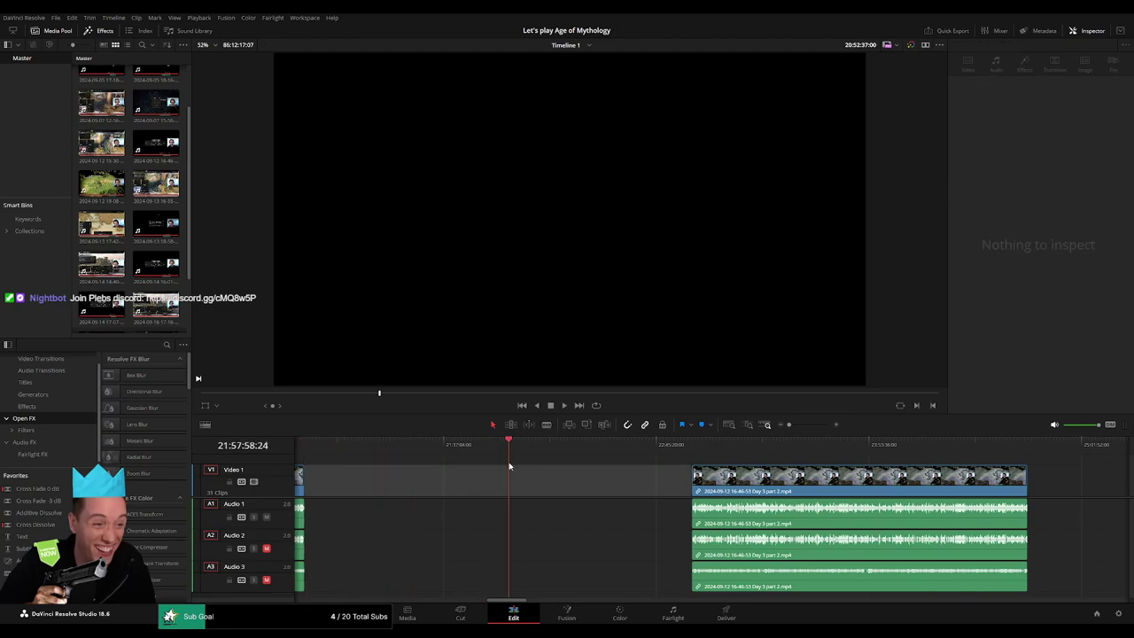
key(ctrl+equal)
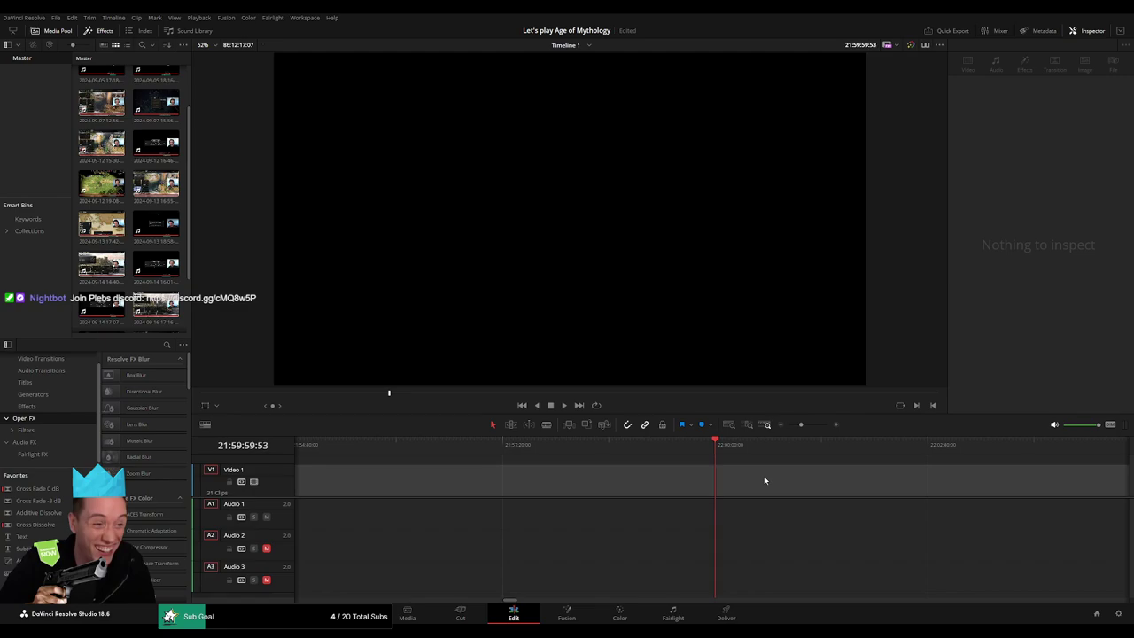
key(ctrl+minus)
key(ctrl+minus)
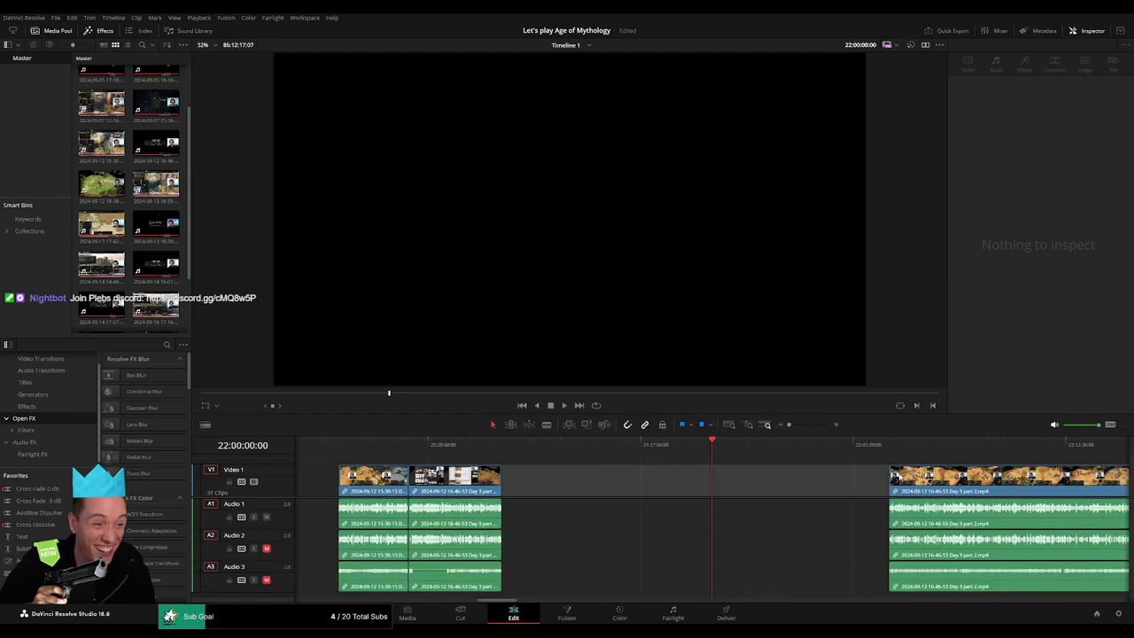
drag(914, 478, 738, 477)
click(658, 469)
key(space)
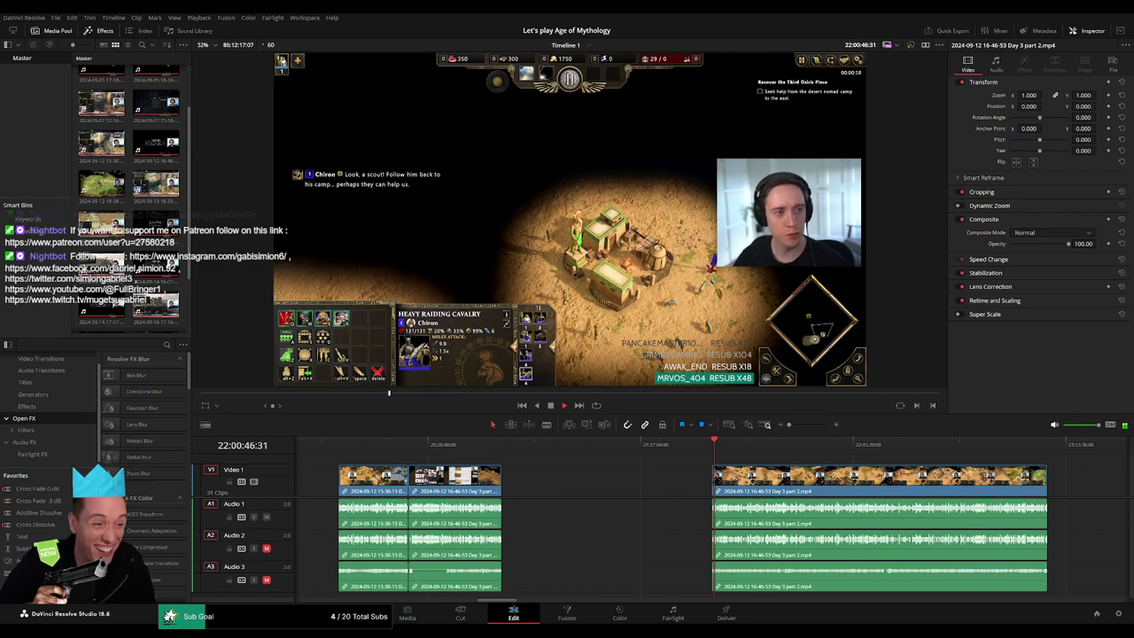
Step: Ripple-delete the empty gap on V1 so the later clips close up
click(661, 486)
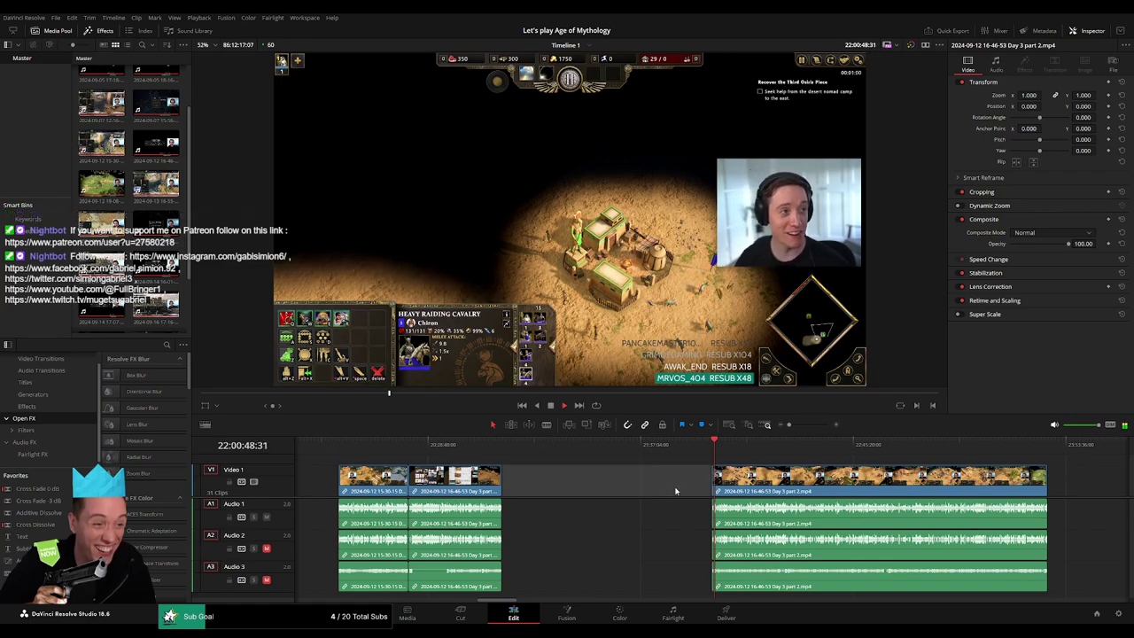
key(Delete)
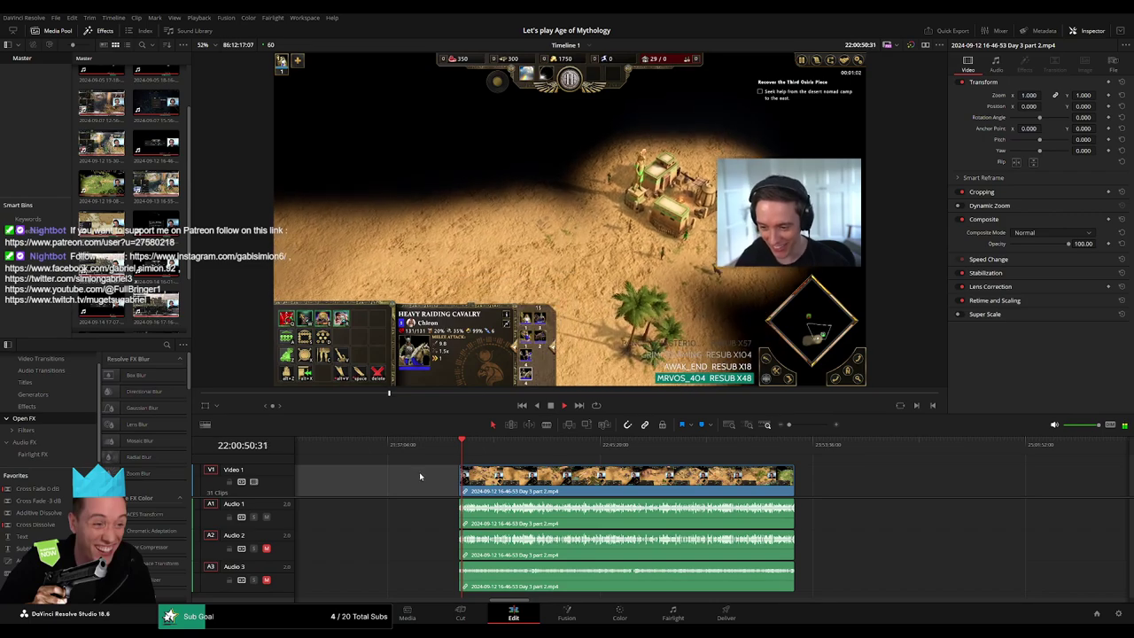
scroll(391, 482, right, 2)
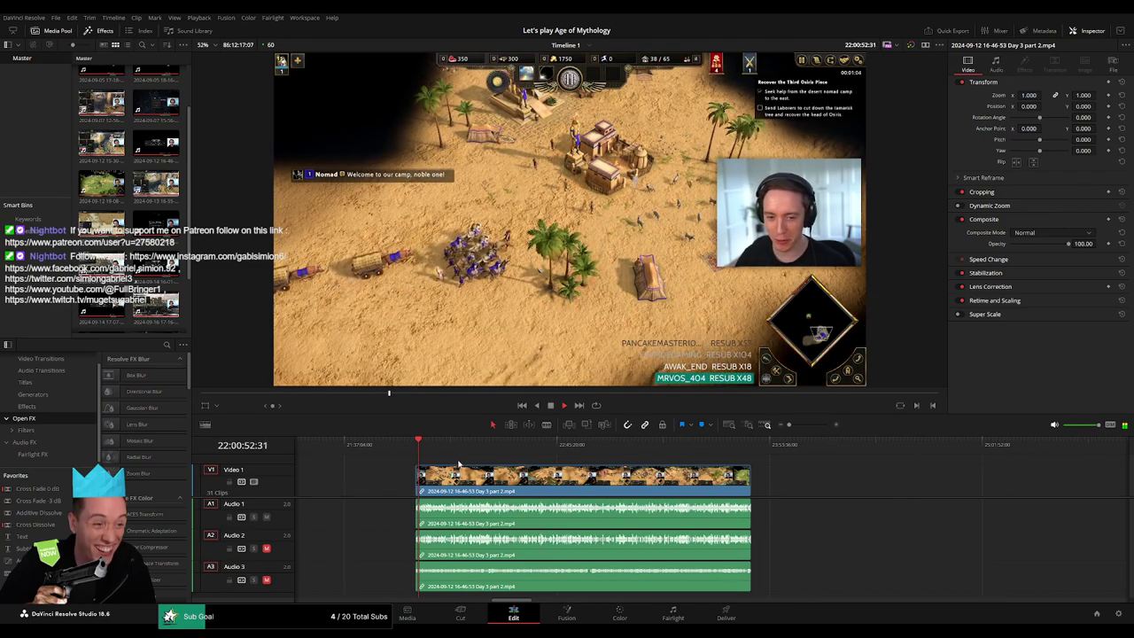
scroll(458, 464, right, 2)
Step: Split the Day 3 part 2 clip on all tracks at about 22:52:00
click(457, 450)
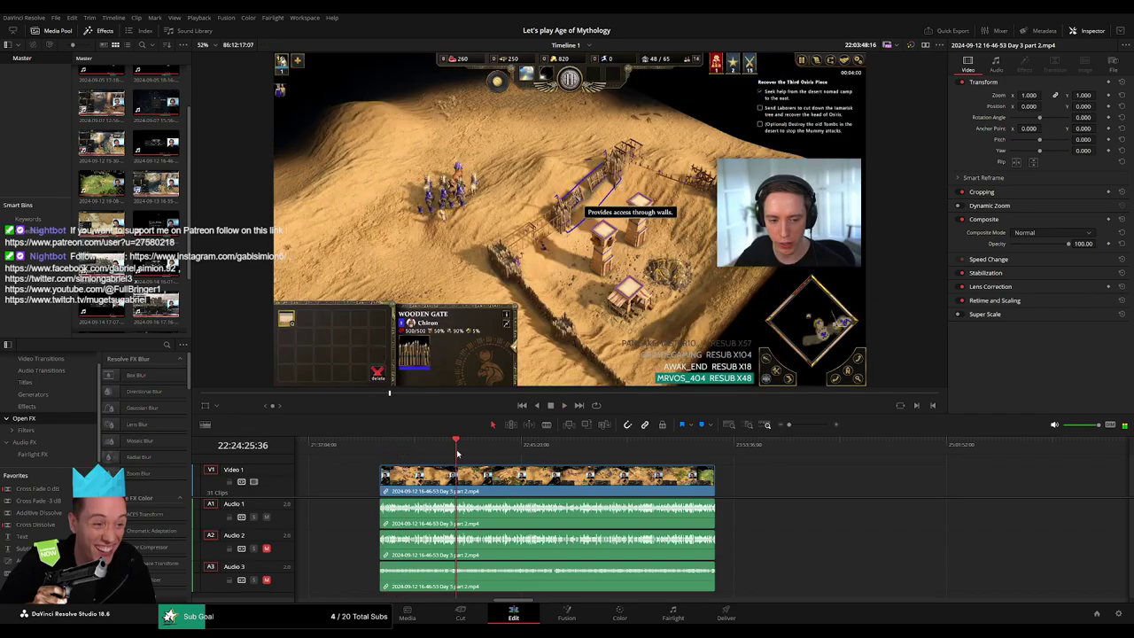
mouse_move(457, 453)
mouse_down()
mouse_move(713, 479)
mouse_move(561, 469)
mouse_up()
scroll(713, 484, up, 3)
scroll(600, 471, up, 2)
scroll(713, 481, up, 1)
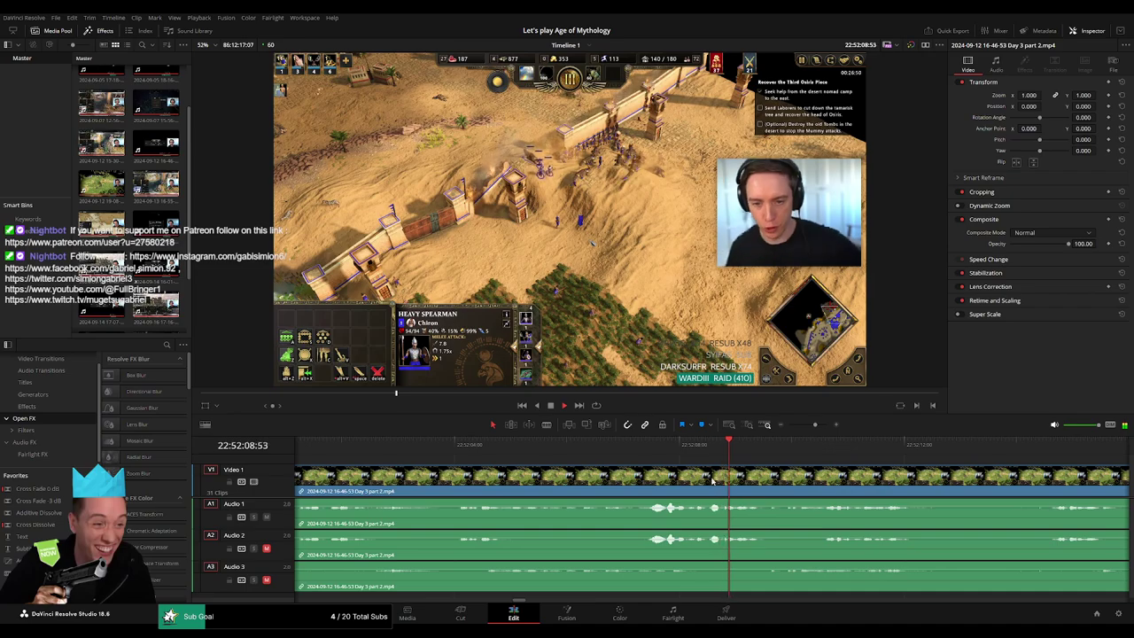
drag(713, 481, 407, 465)
scroll(623, 462, left, 2)
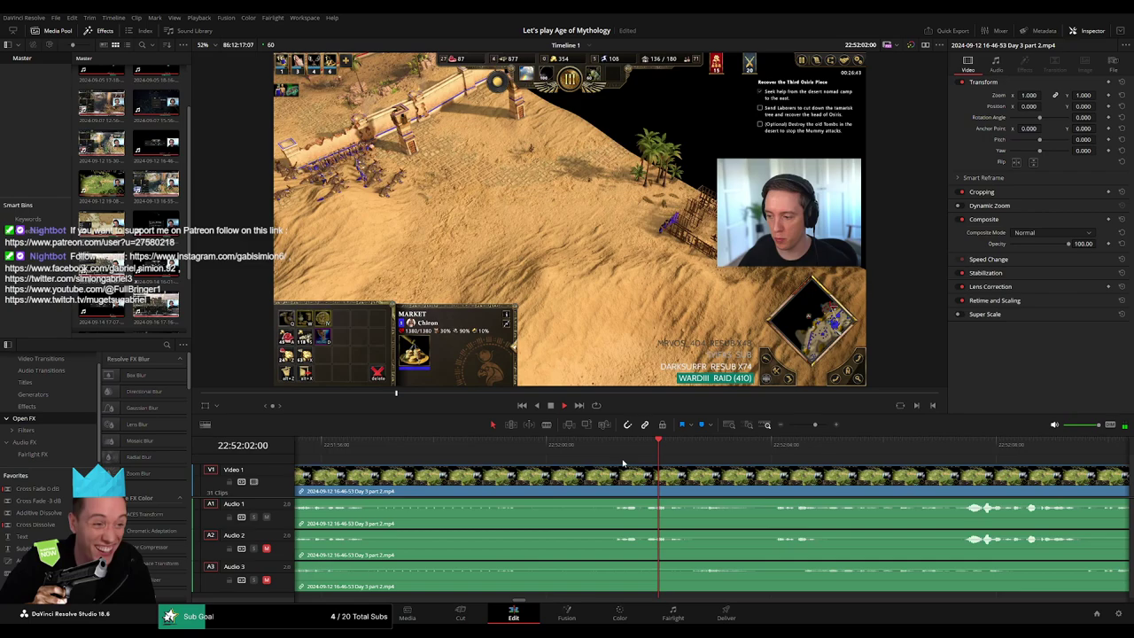
drag(622, 463, 546, 470)
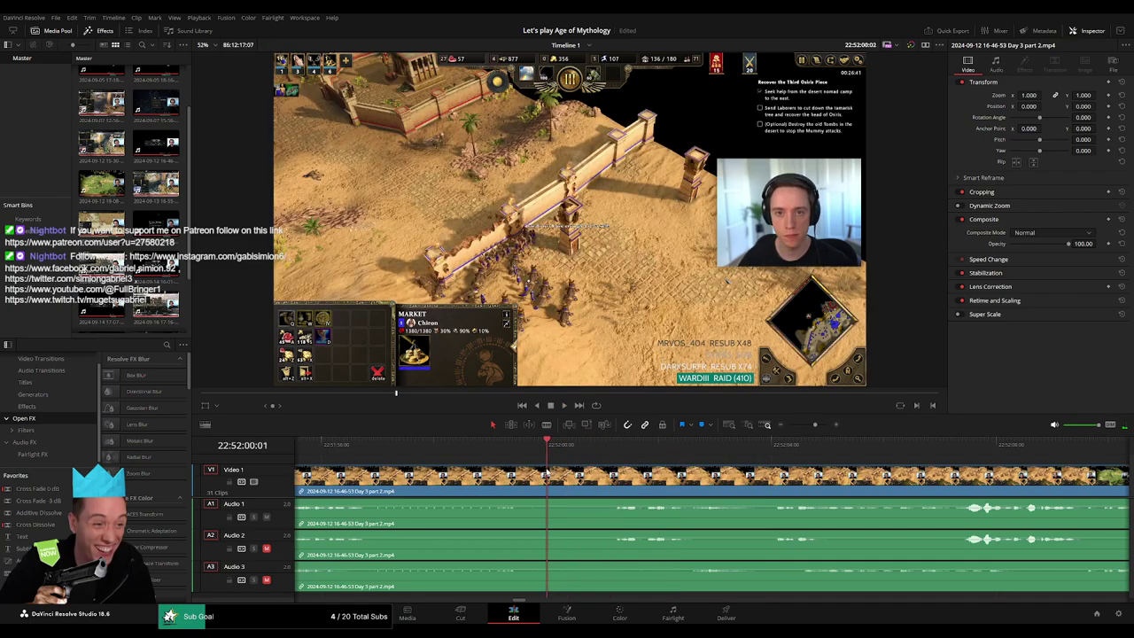
key(ctrl+b)
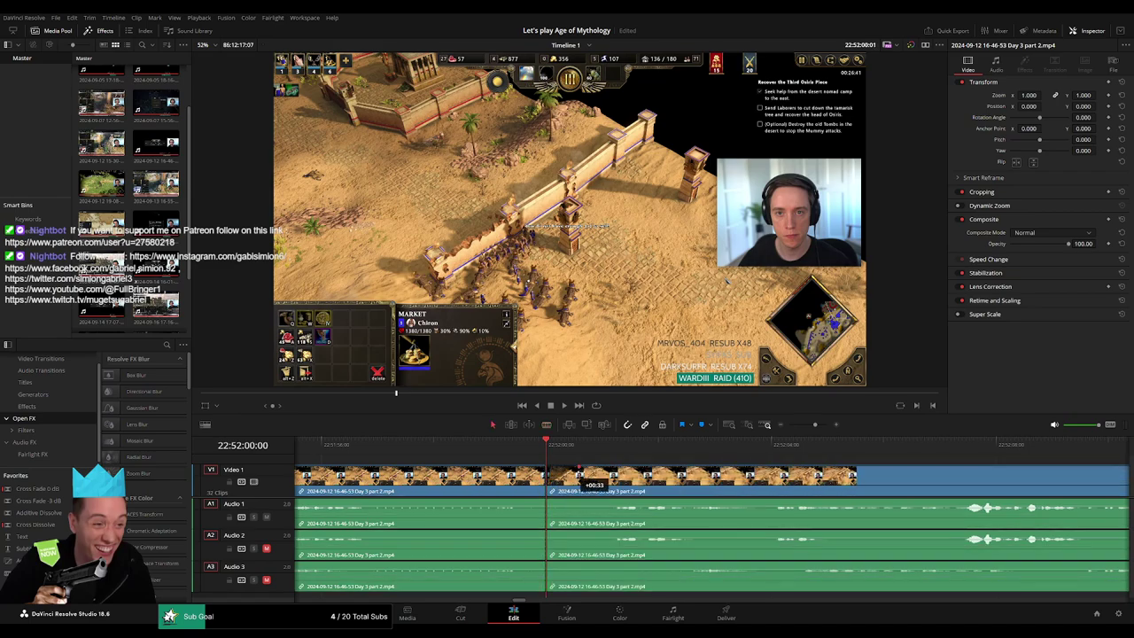
Step: Trim the section after the 22:52:00 cut and lengthen the Audio 1 and Audio 2 fades there
drag(556, 475, 469, 478)
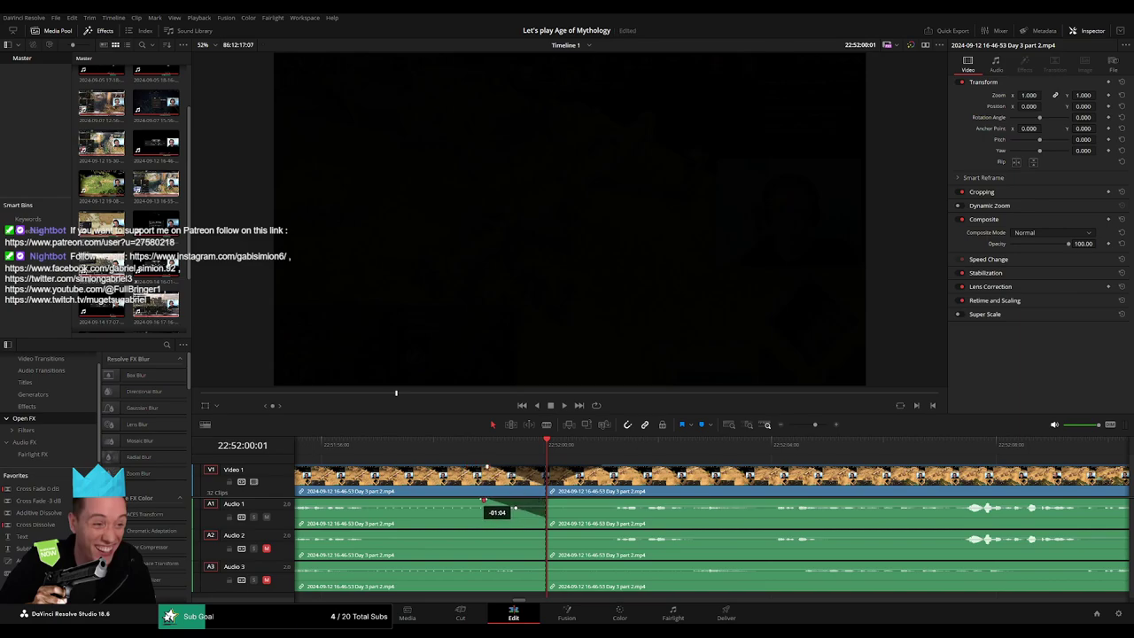
drag(567, 502, 603, 501)
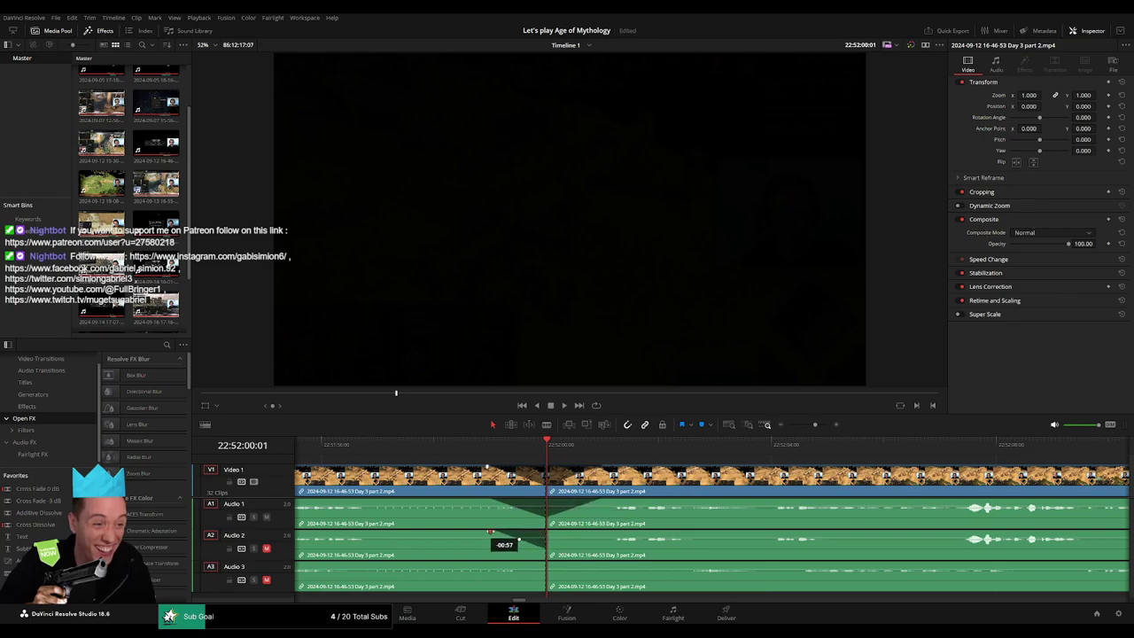
drag(549, 532, 606, 533)
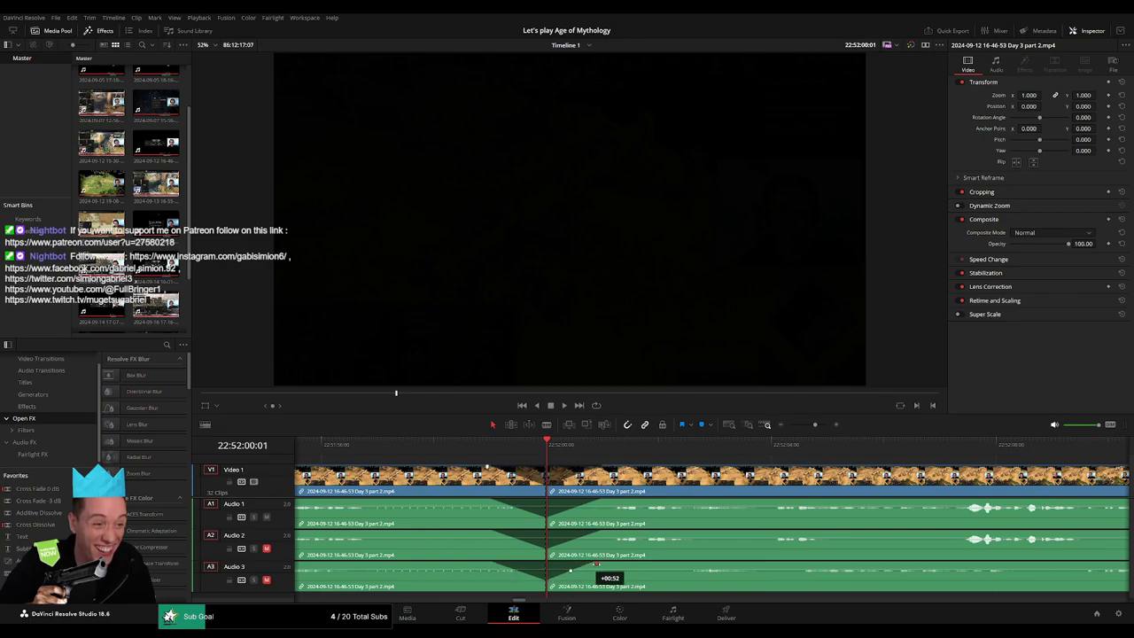
scroll(445, 462, down, 10)
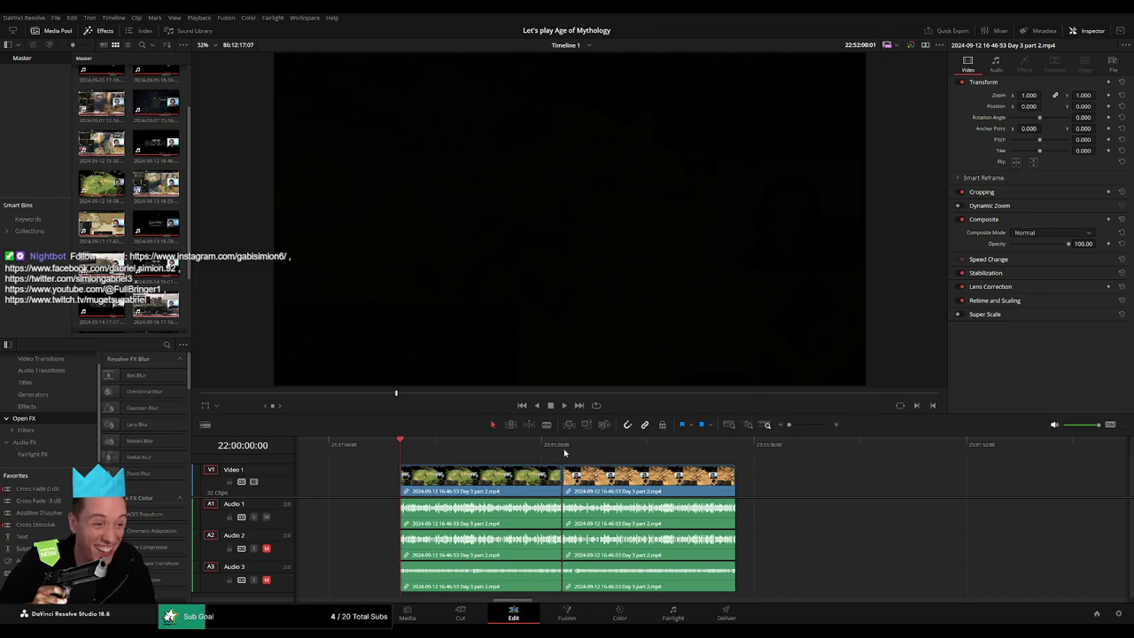
Step: Zoom out to show both clip groups and bring the playhead toward 24:00:00:00
drag(567, 483, 673, 496)
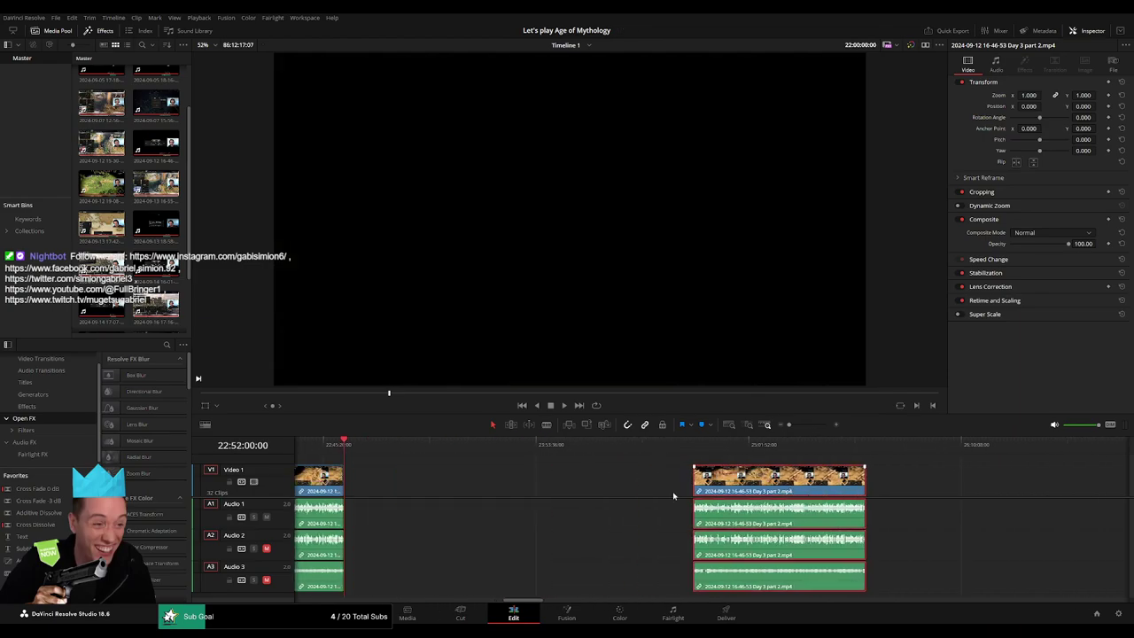
click(500, 491)
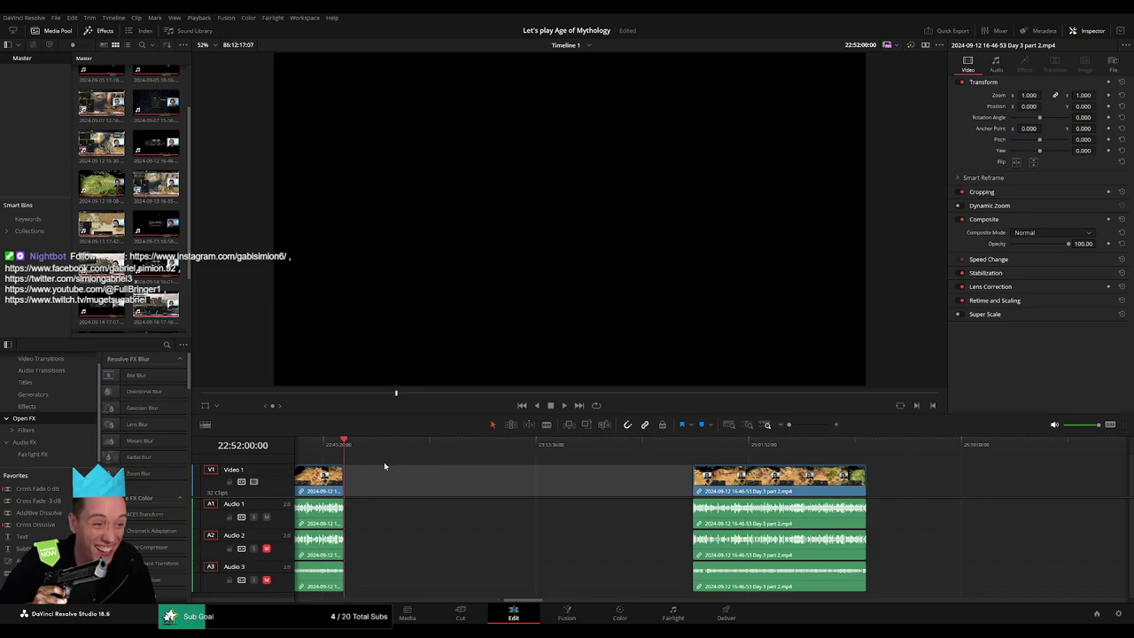
click(405, 484)
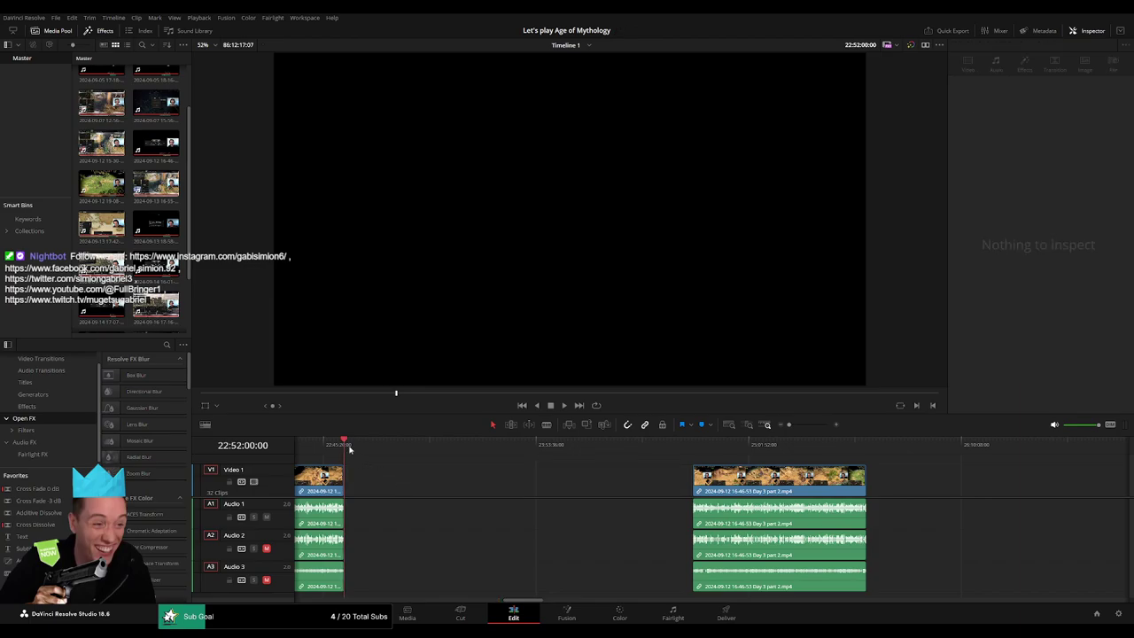
scroll(614, 469, left, 5)
scroll(614, 468, left, 5)
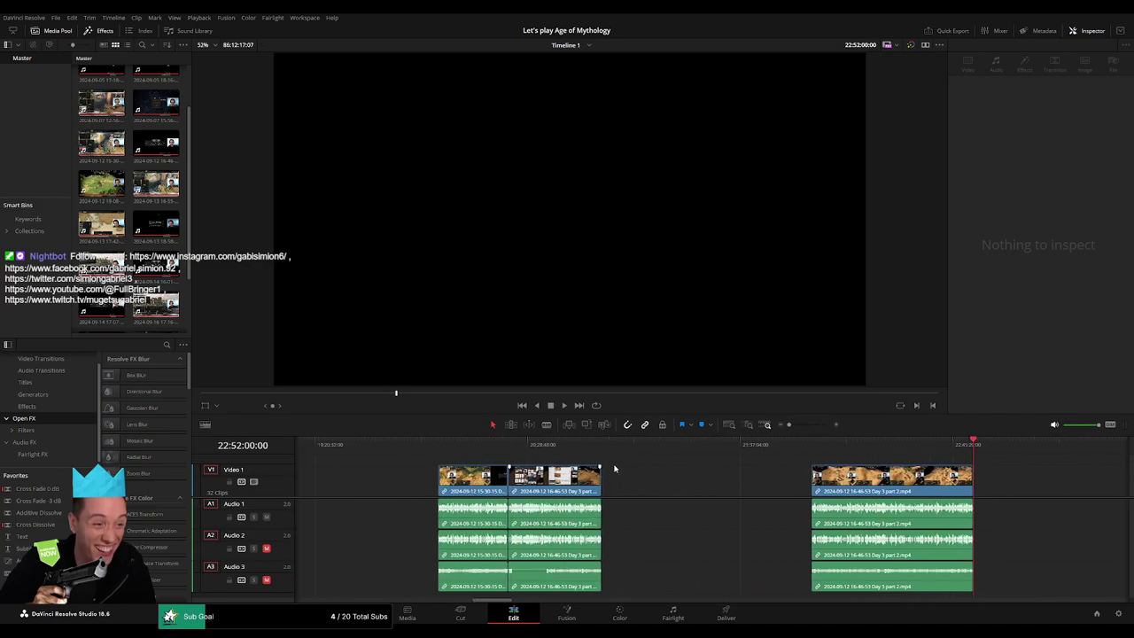
scroll(614, 486, left, 5)
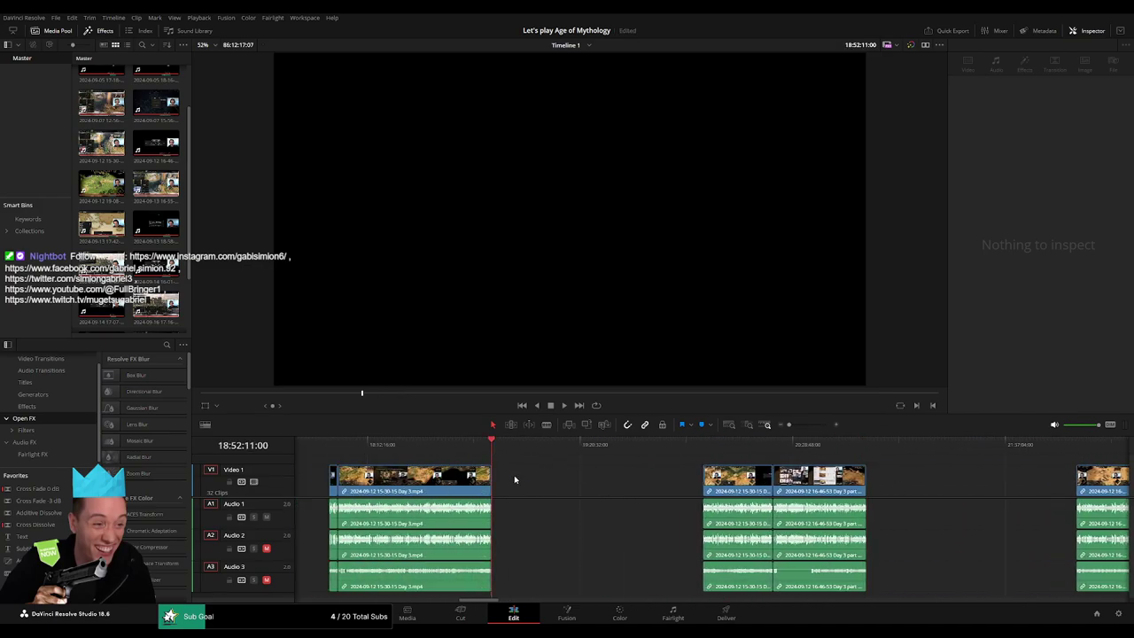
mouse_move(490, 452)
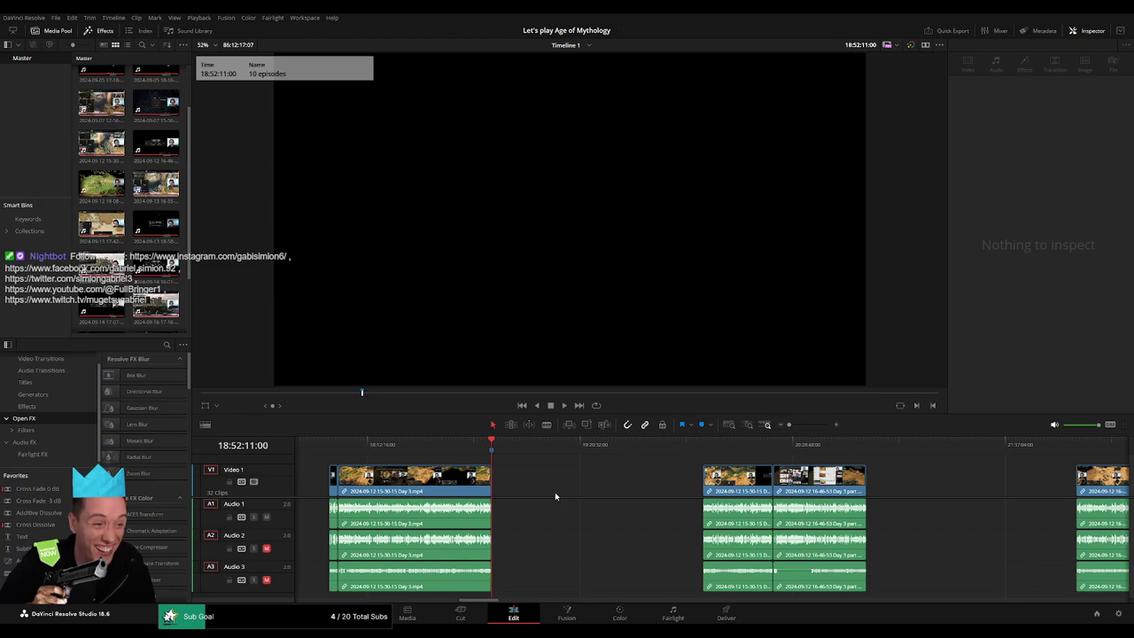
scroll(764, 490, right, 3)
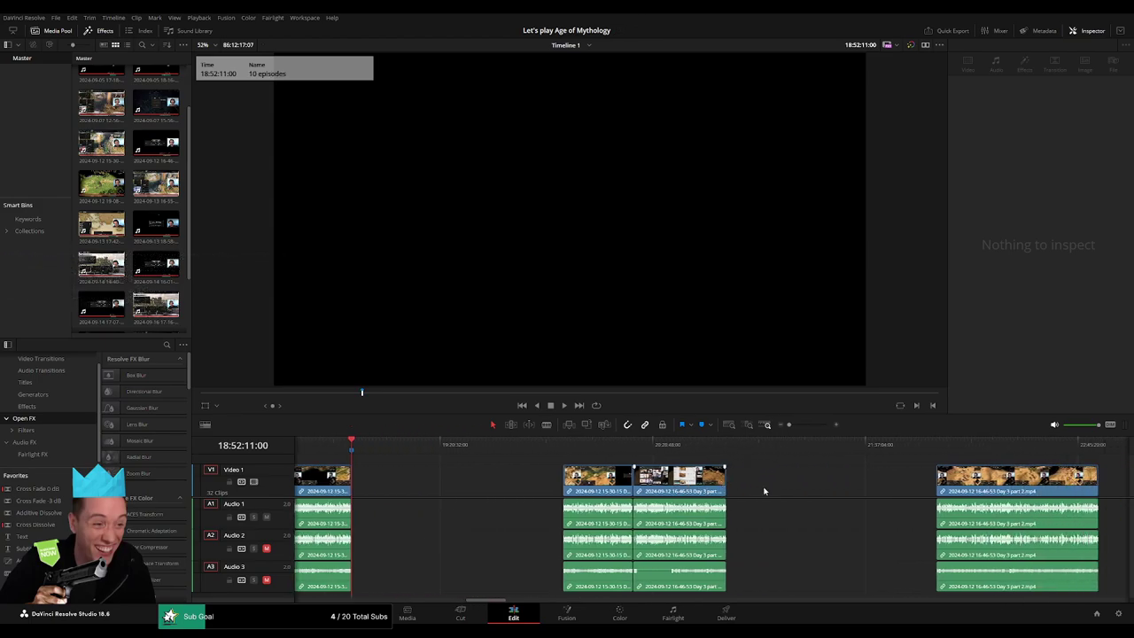
click(725, 443)
scroll(780, 447, right, 5)
scroll(912, 495, right, 6)
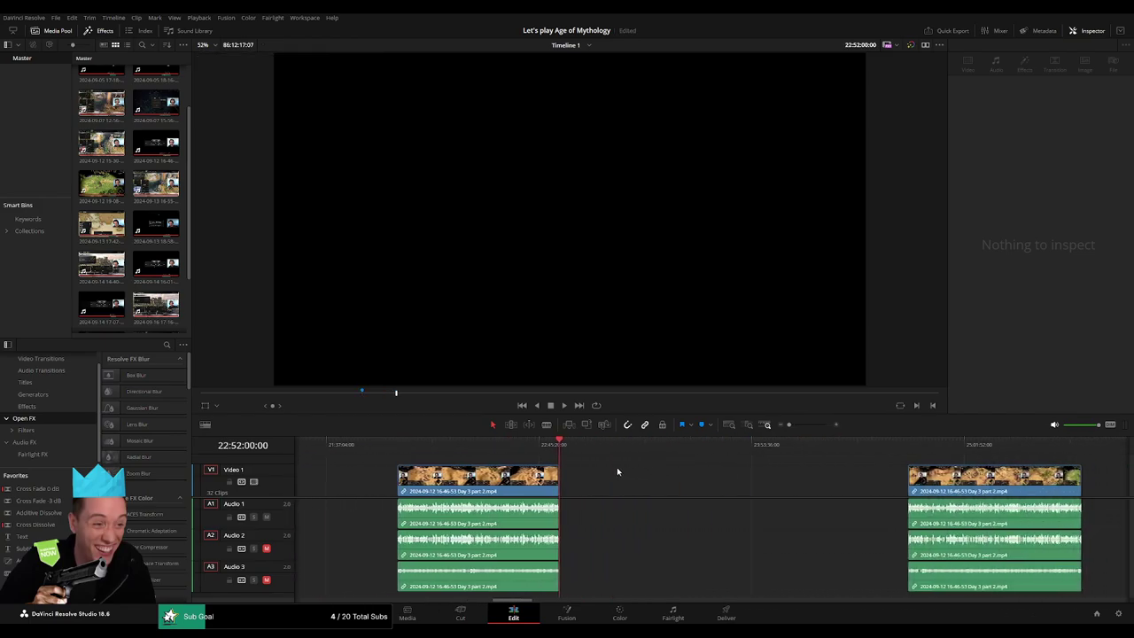
Step: Slide the later Day 3 part 2 clip to start at the 24:00:00:00 playhead and play it
click(876, 446)
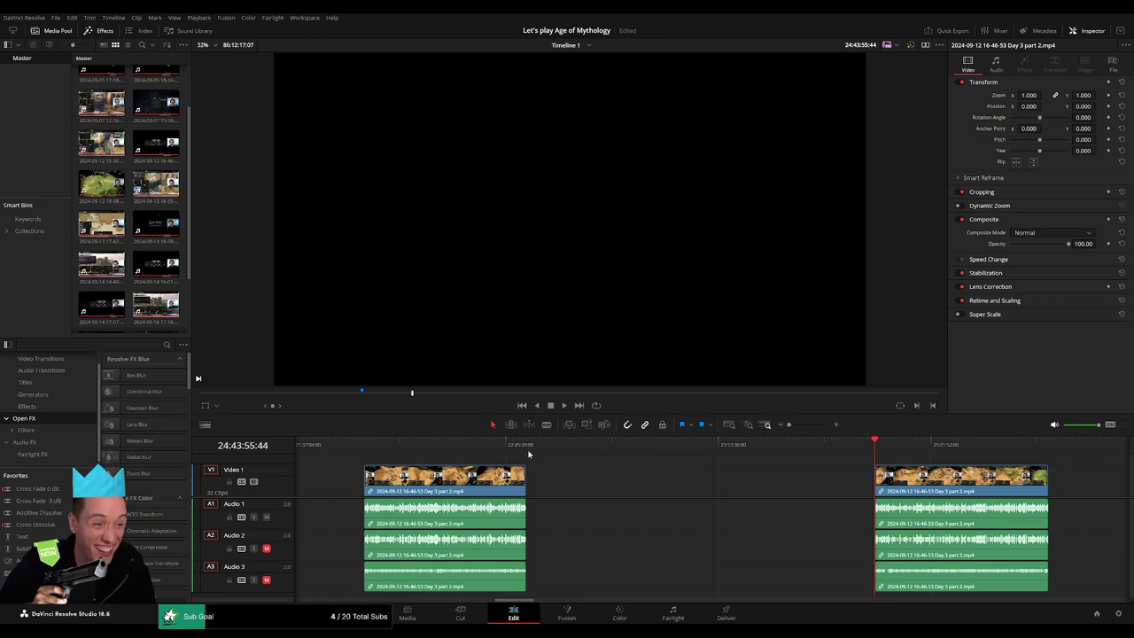
click(364, 441)
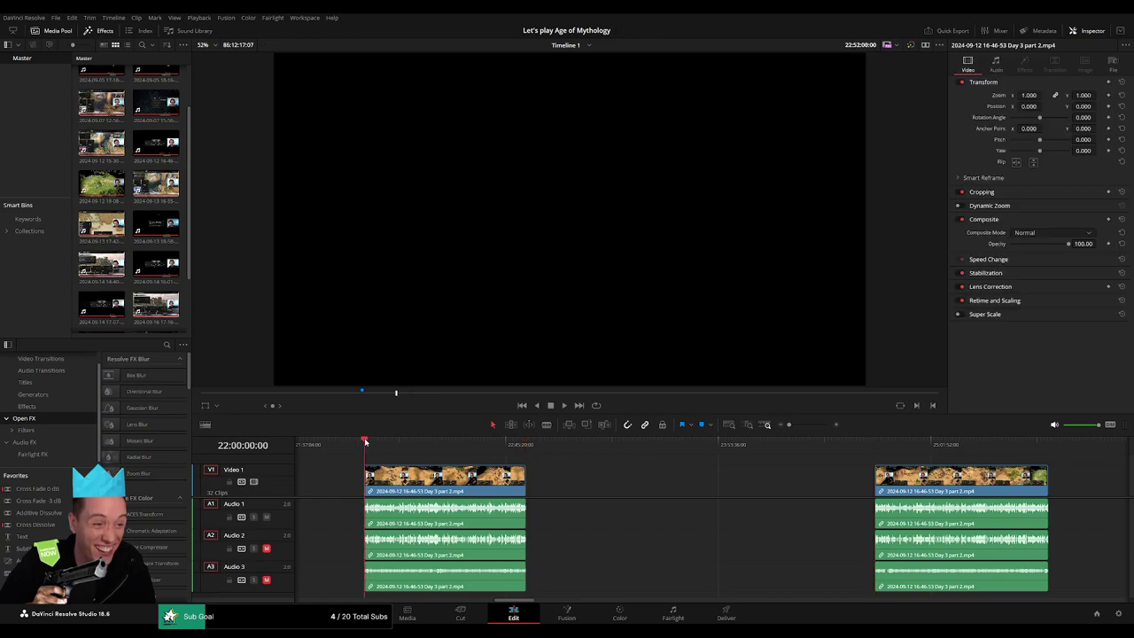
click(527, 446)
scroll(496, 452, right, 4)
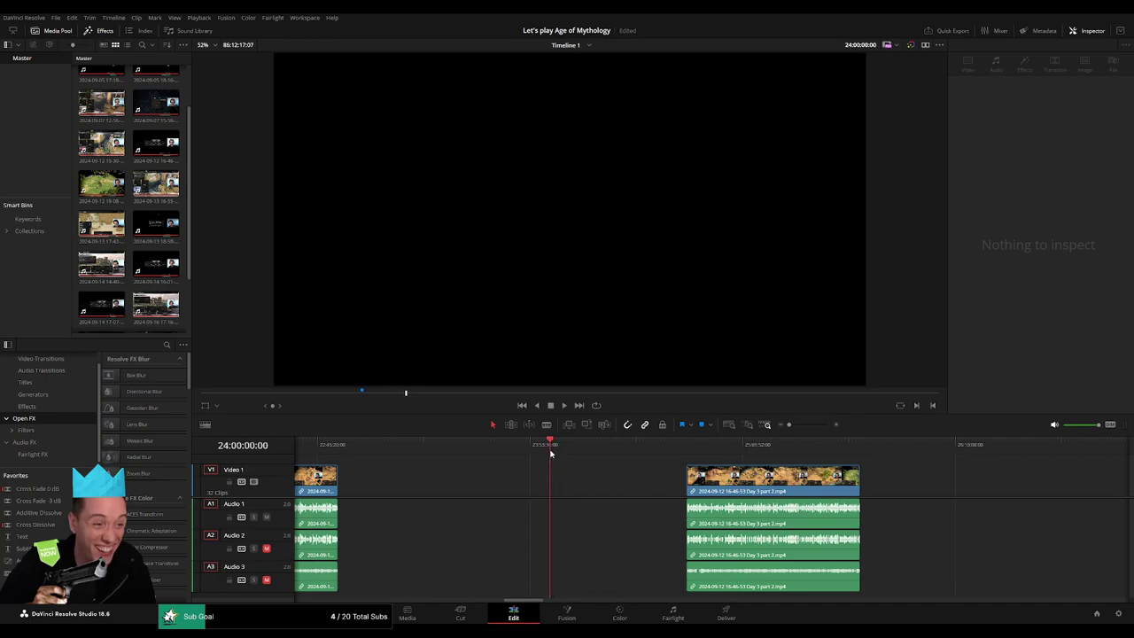
drag(765, 492, 629, 463)
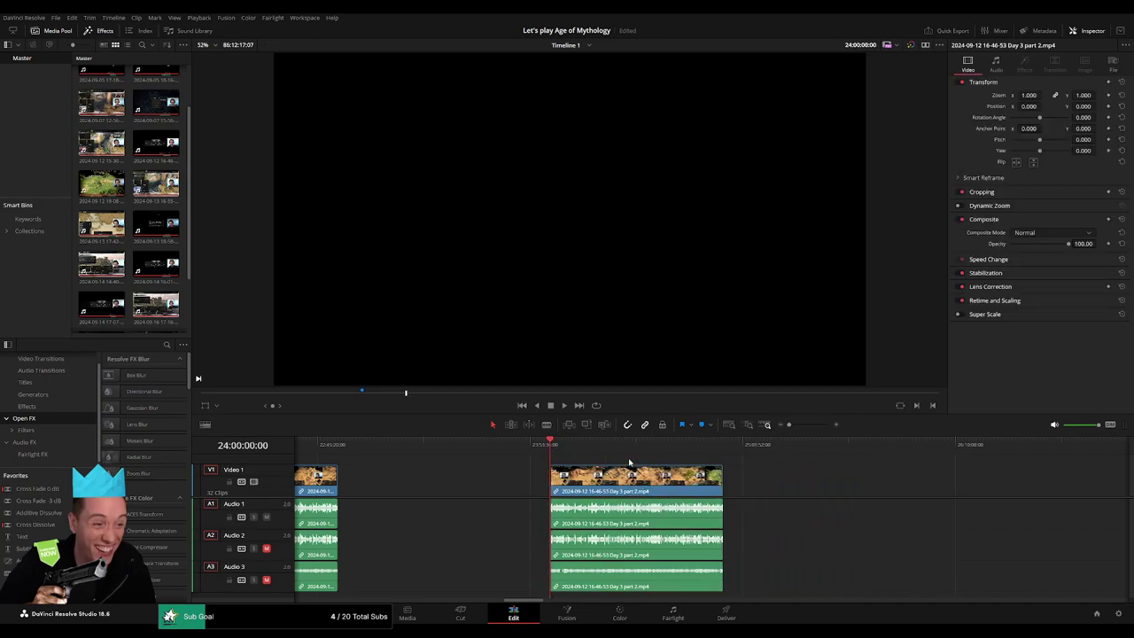
key(space)
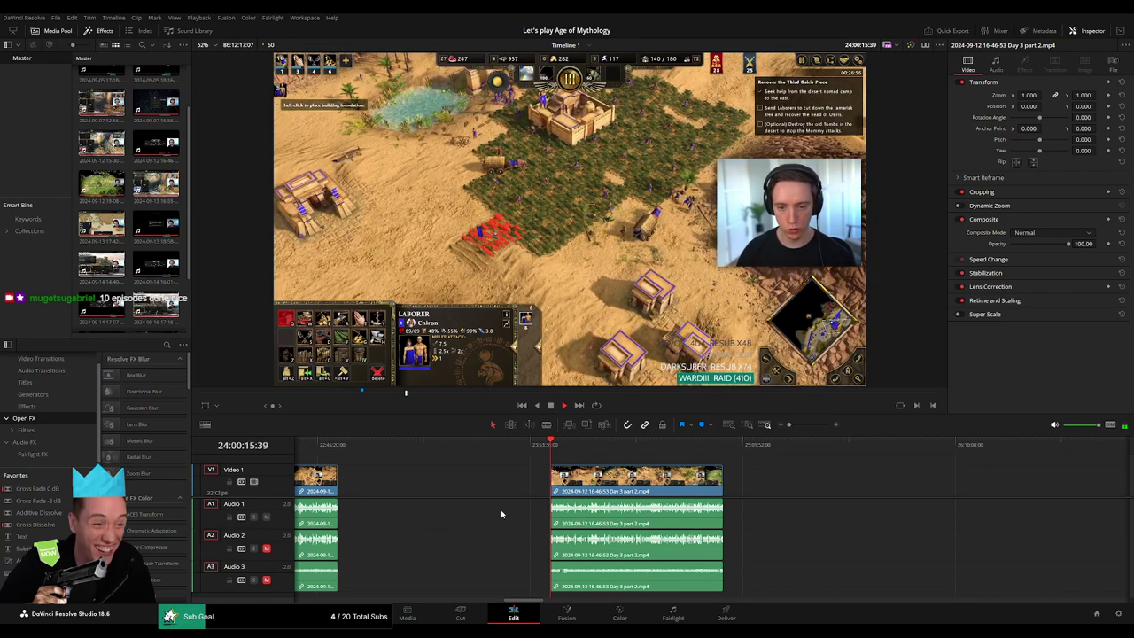
Step: Scrub the later Day 3 part 2 clip to 24:52:14:00 and blade all tracks there
scroll(531, 459, right, 5)
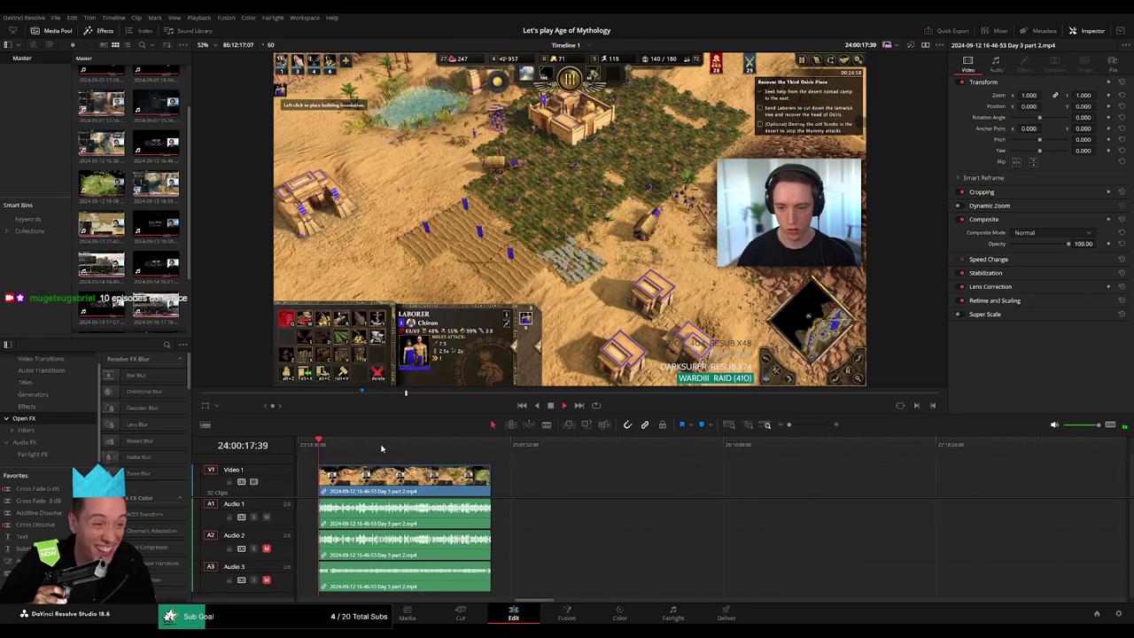
drag(324, 451, 479, 470)
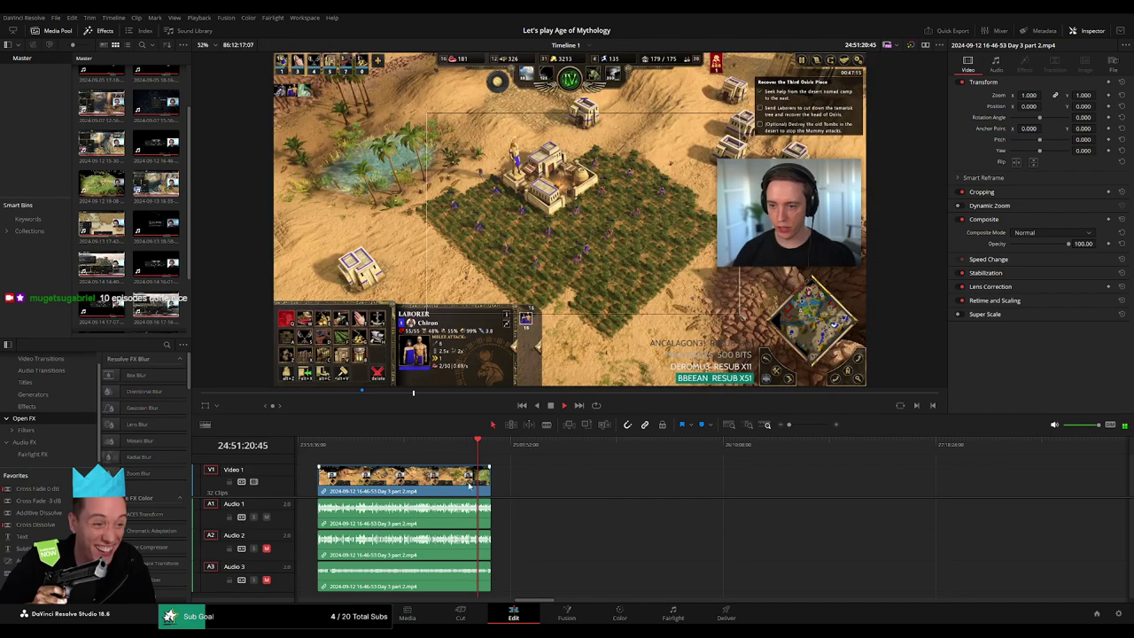
scroll(692, 482, up, 5)
click(767, 452)
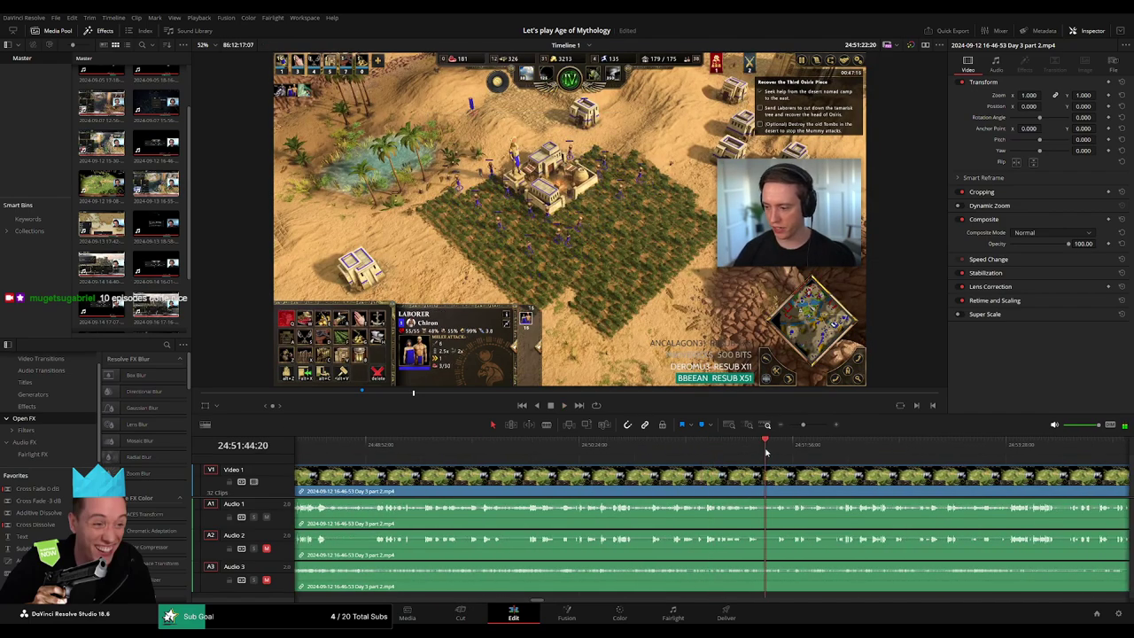
scroll(751, 474, up, 2)
click(770, 450)
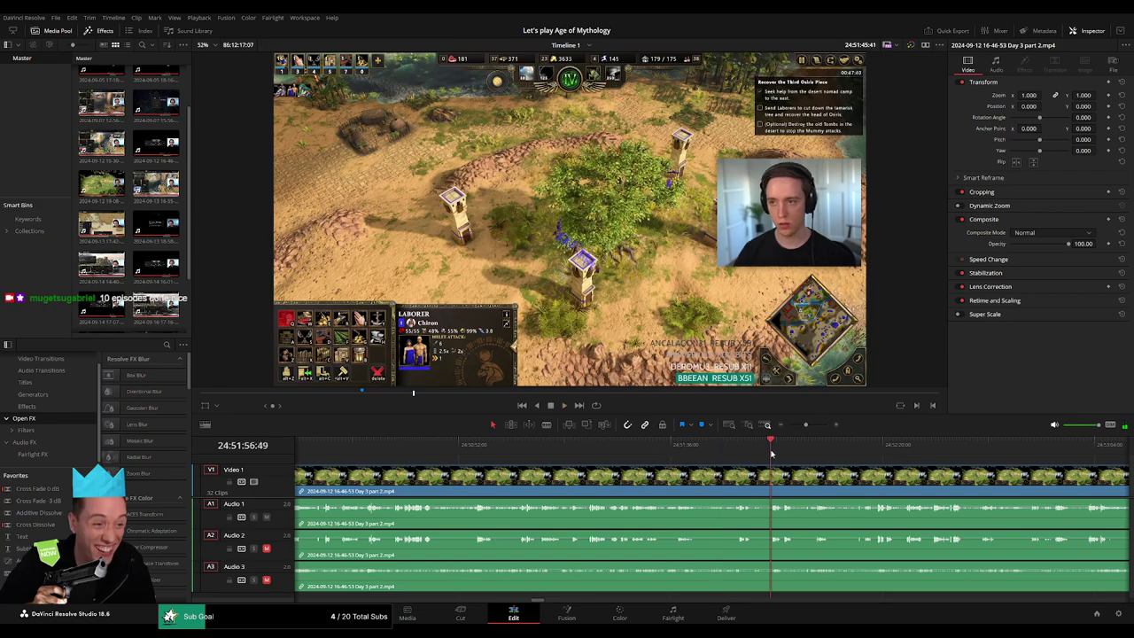
scroll(748, 451, up, 2)
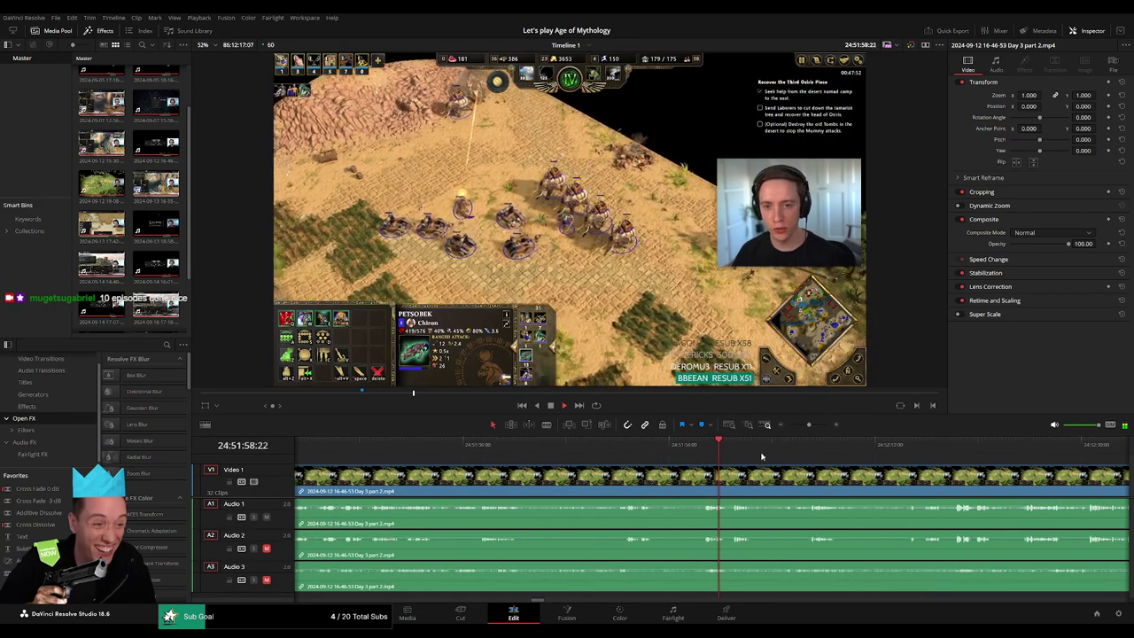
click(742, 452)
click(608, 456)
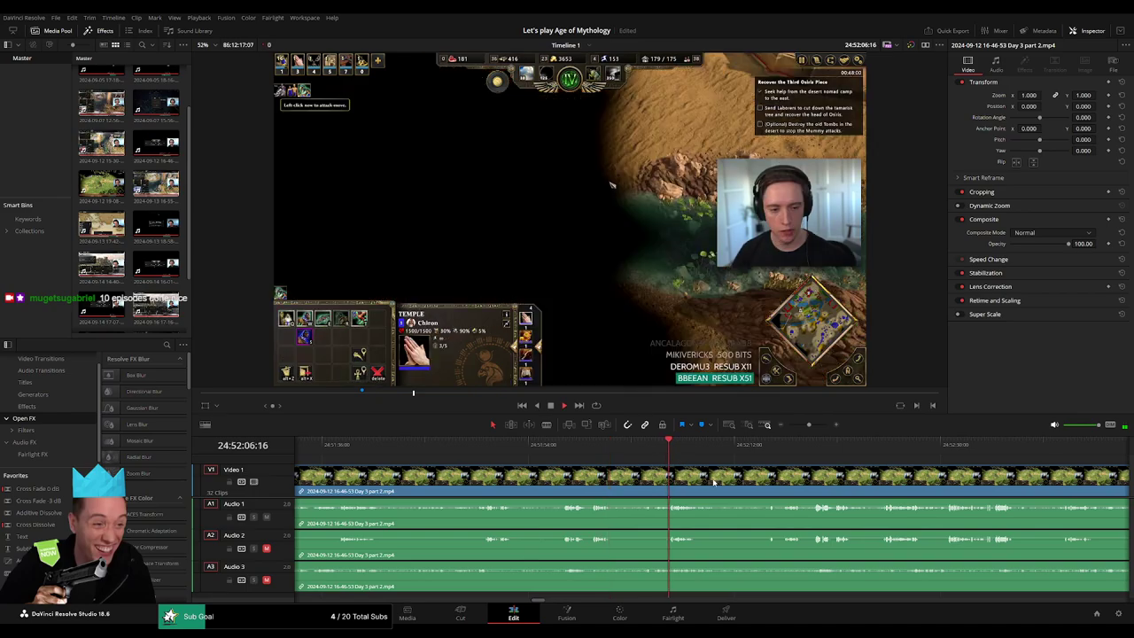
scroll(608, 471, right, 3)
scroll(608, 471, up, 2)
mouse_move(716, 479)
mouse_down()
mouse_move(864, 479)
mouse_move(659, 453)
mouse_up()
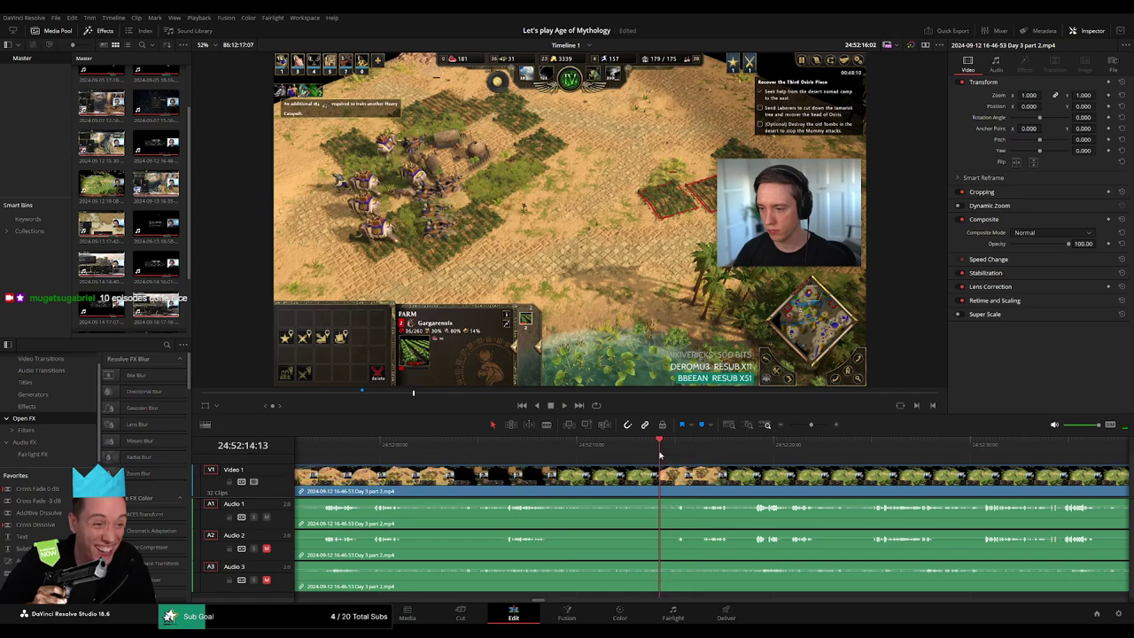
drag(657, 455, 656, 454)
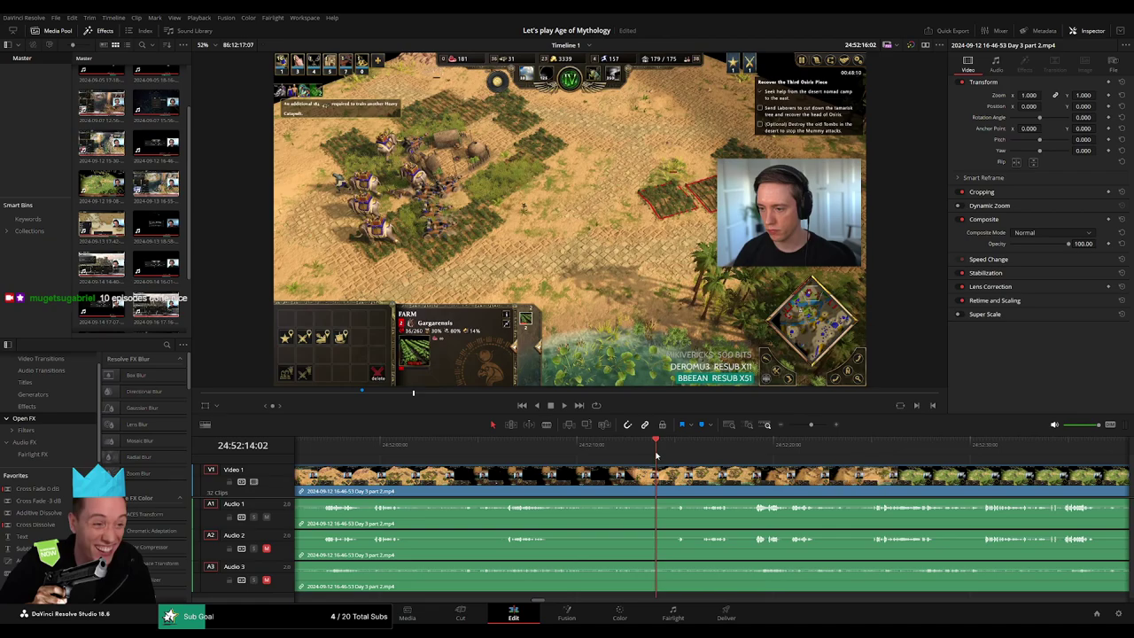
key(ctrl+b)
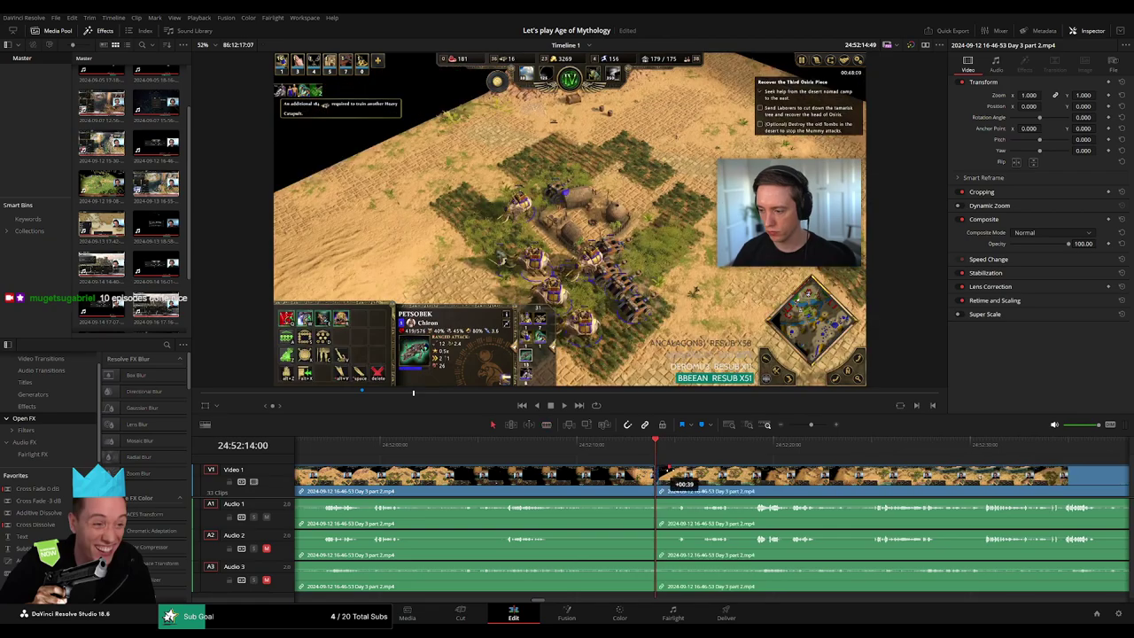
Step: Adjust the fades at the 24:52:14 cut, zoom out, and push the short tail clip further right
drag(671, 467, 678, 476)
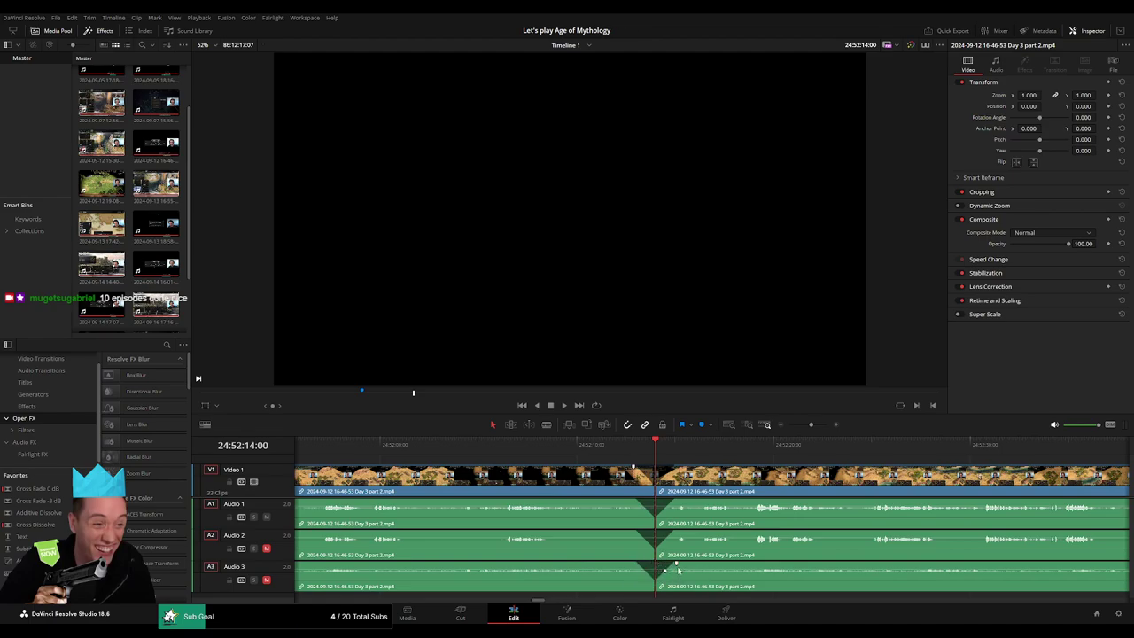
drag(802, 427, 784, 473)
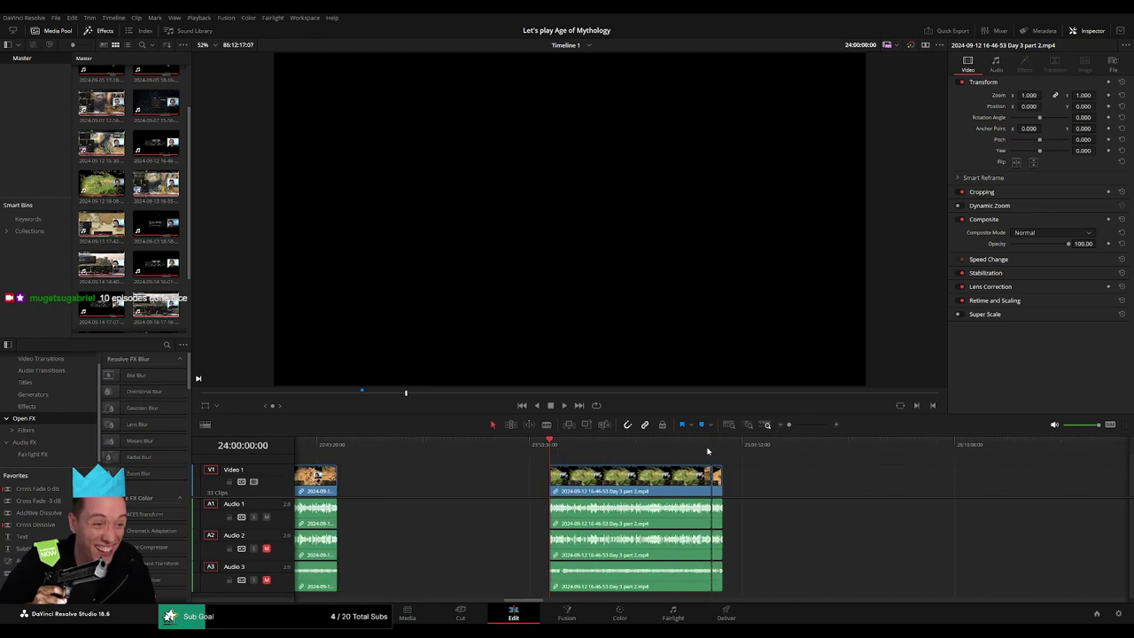
drag(716, 479, 814, 498)
click(650, 488)
Step: Drag the Day 3 part 3 clips left to start at 26:00:00:00, right after part 2
scroll(499, 484, right, 3)
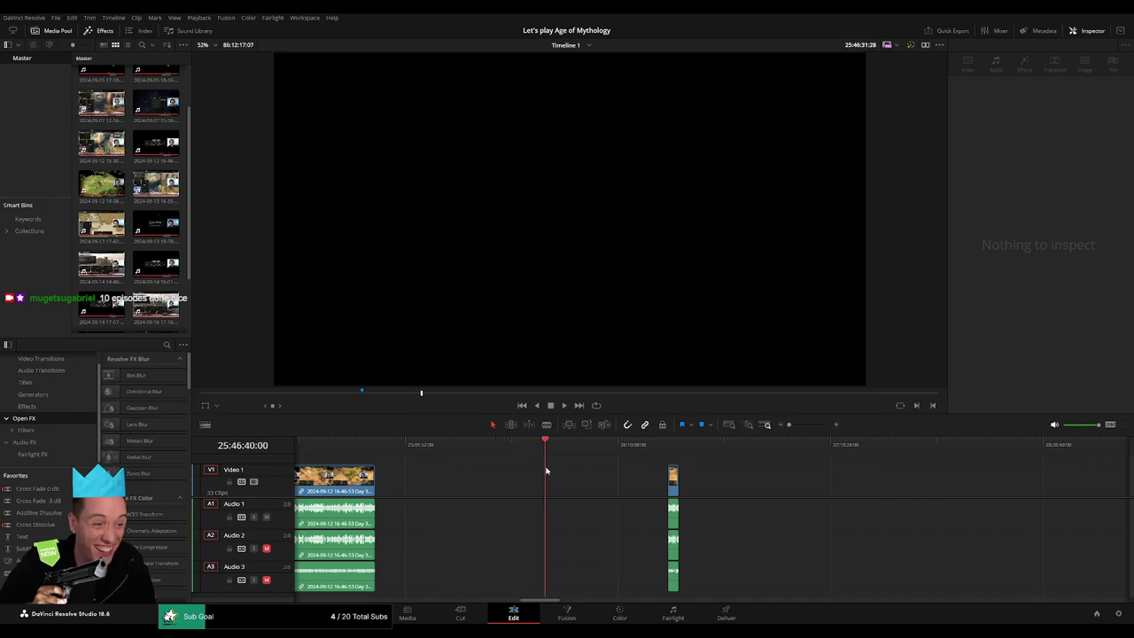
drag(577, 475, 582, 476)
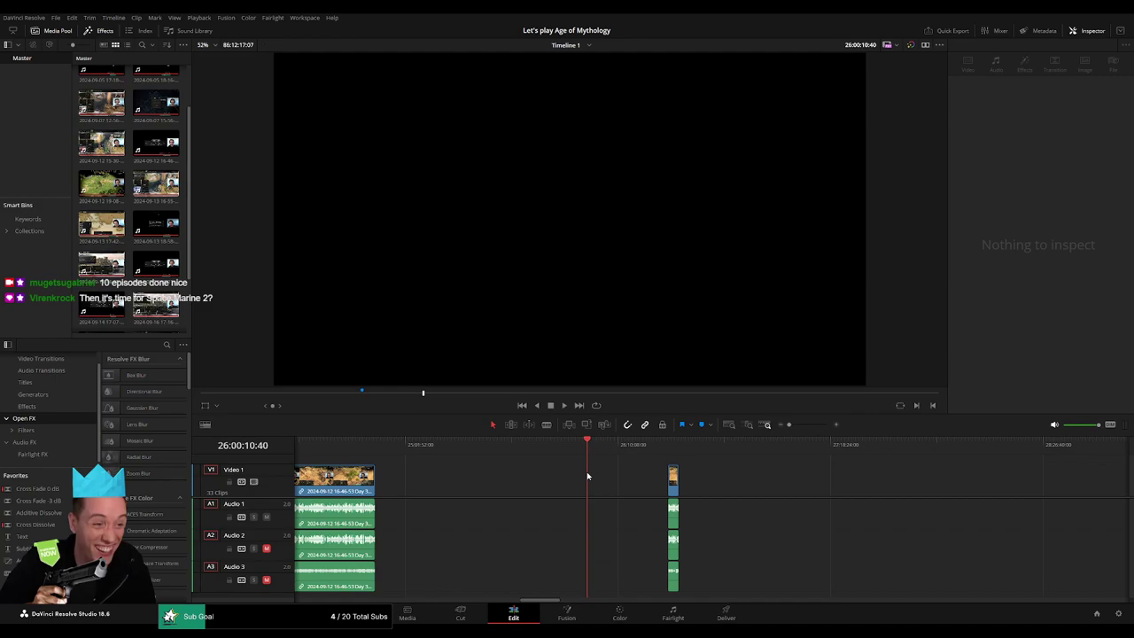
scroll(618, 484, up, 2)
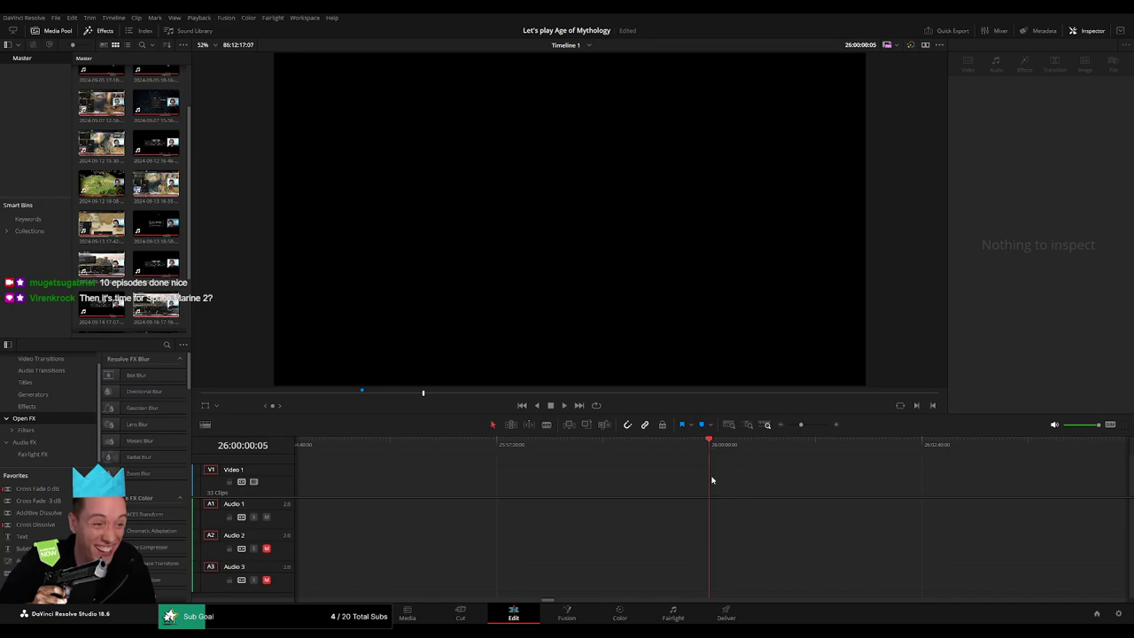
drag(800, 426, 788, 426)
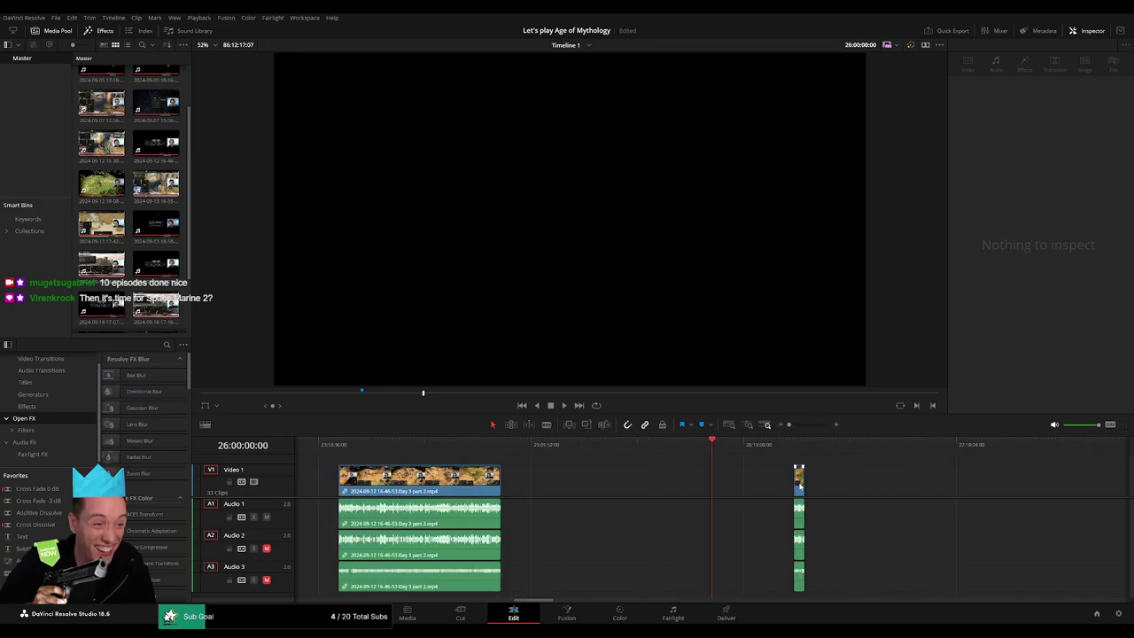
drag(799, 485, 752, 485)
scroll(661, 481, right, 3)
scroll(841, 492, right, 3)
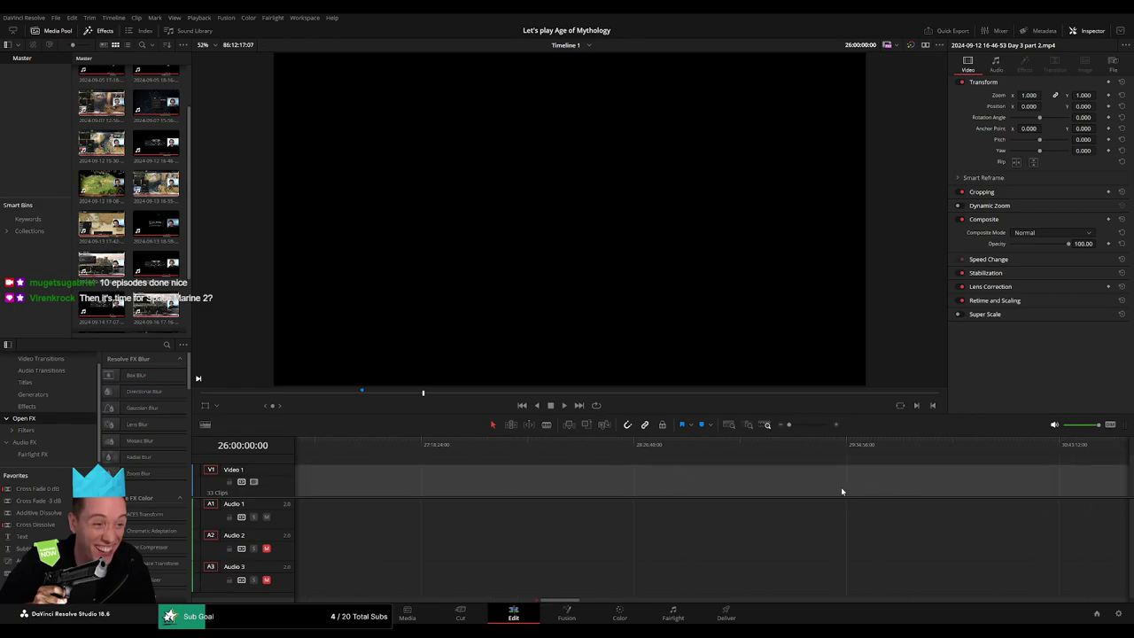
scroll(842, 492, right, 3)
scroll(833, 495, right, 3)
scroll(822, 497, left, 3)
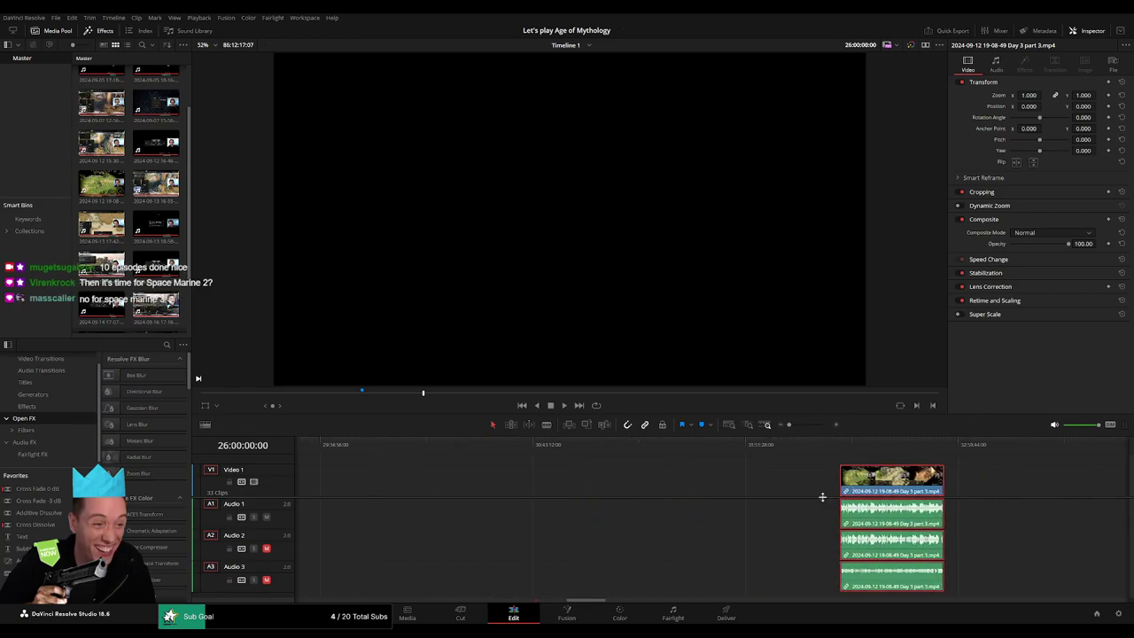
drag(888, 487, 536, 487)
Step: Butt the Day 4 clip directly against the end of Day 3 part 3
key(Home)
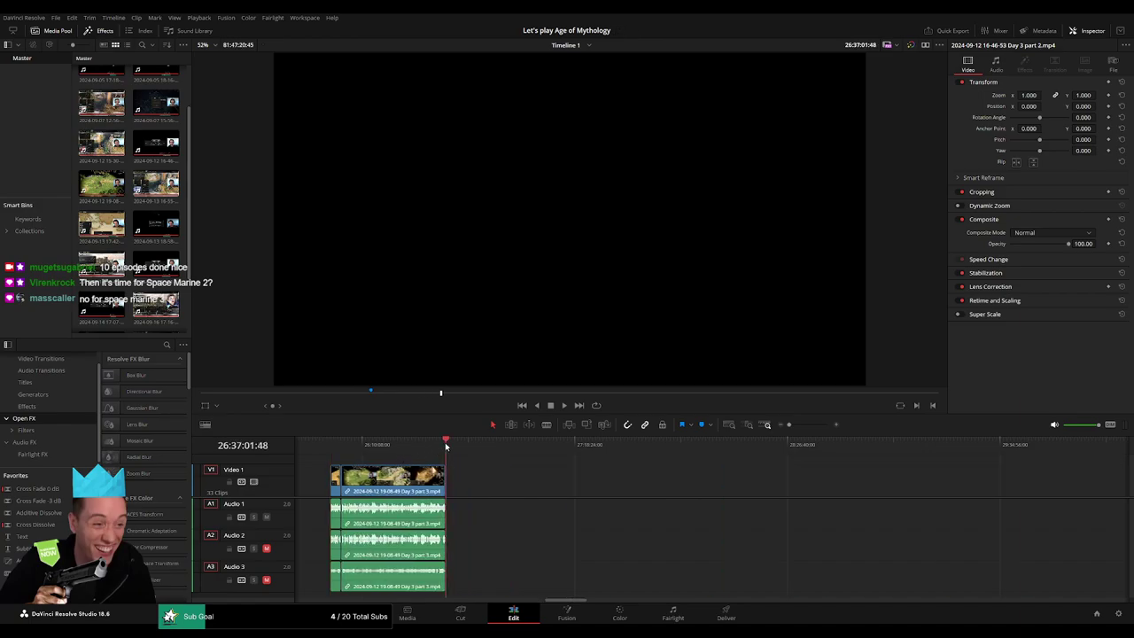
key(Home)
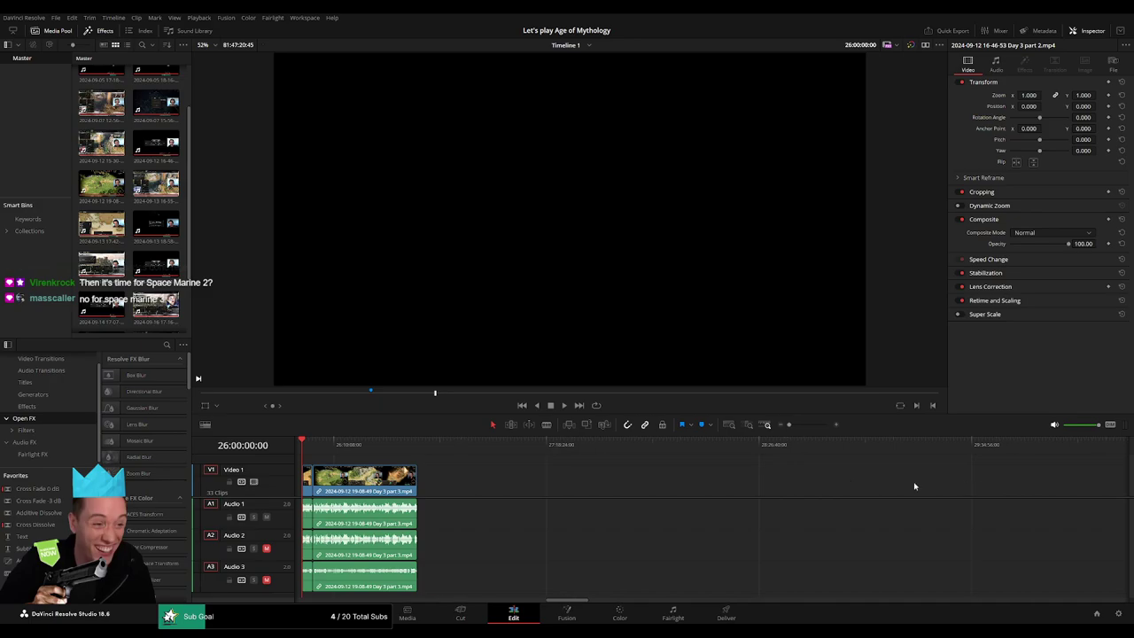
scroll(824, 485, right, 5)
drag(1024, 483, 458, 499)
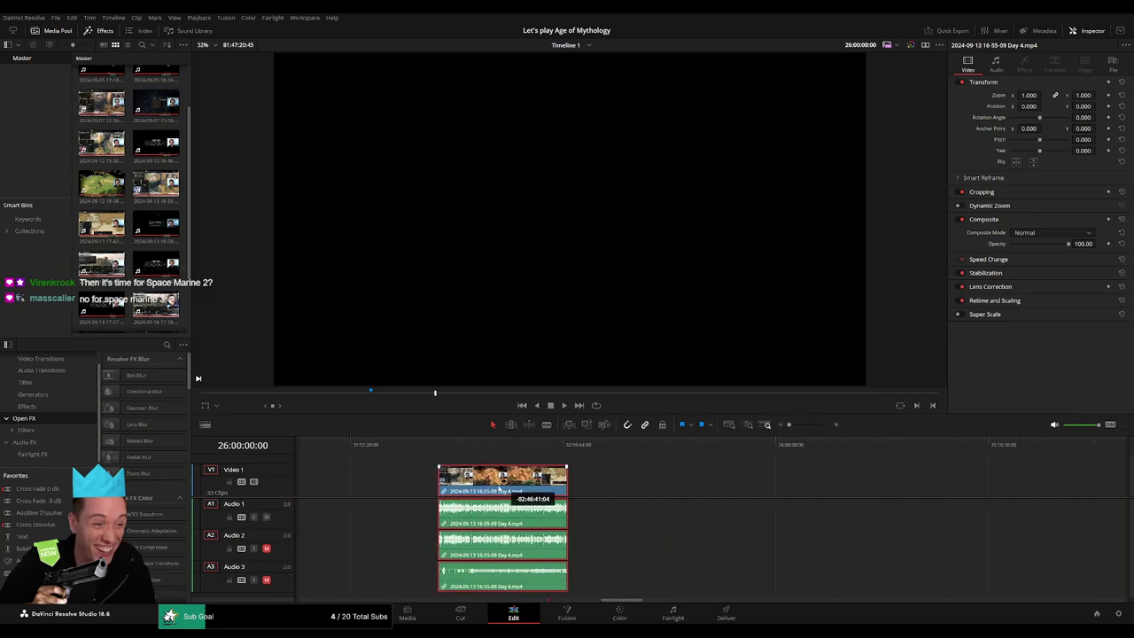
click(398, 476)
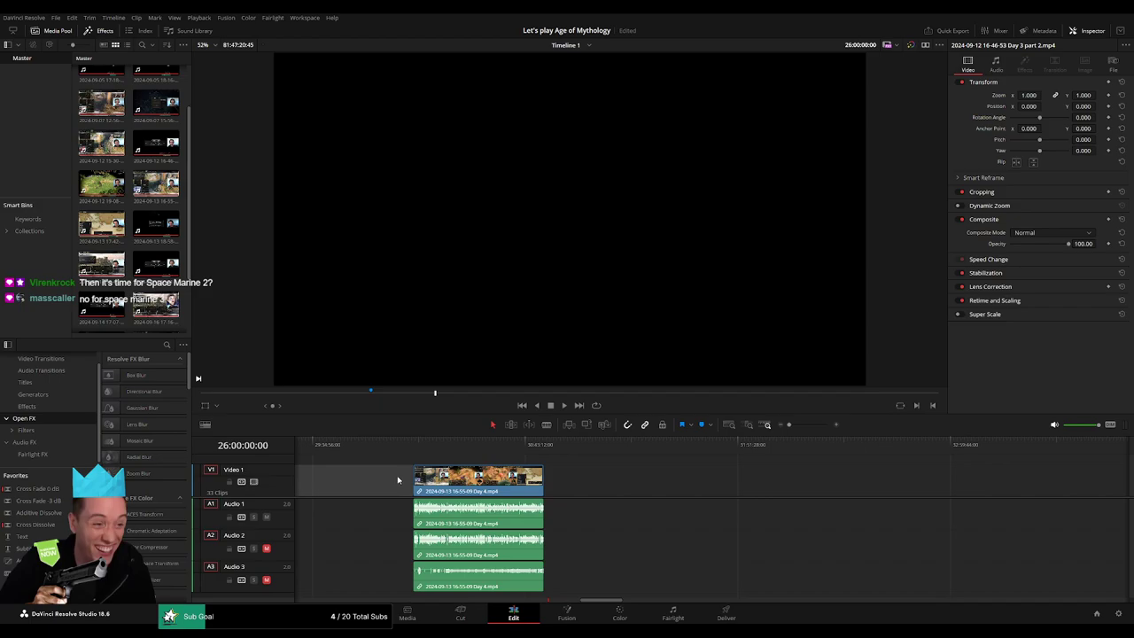
scroll(815, 475, left, 5)
drag(1007, 482, 623, 476)
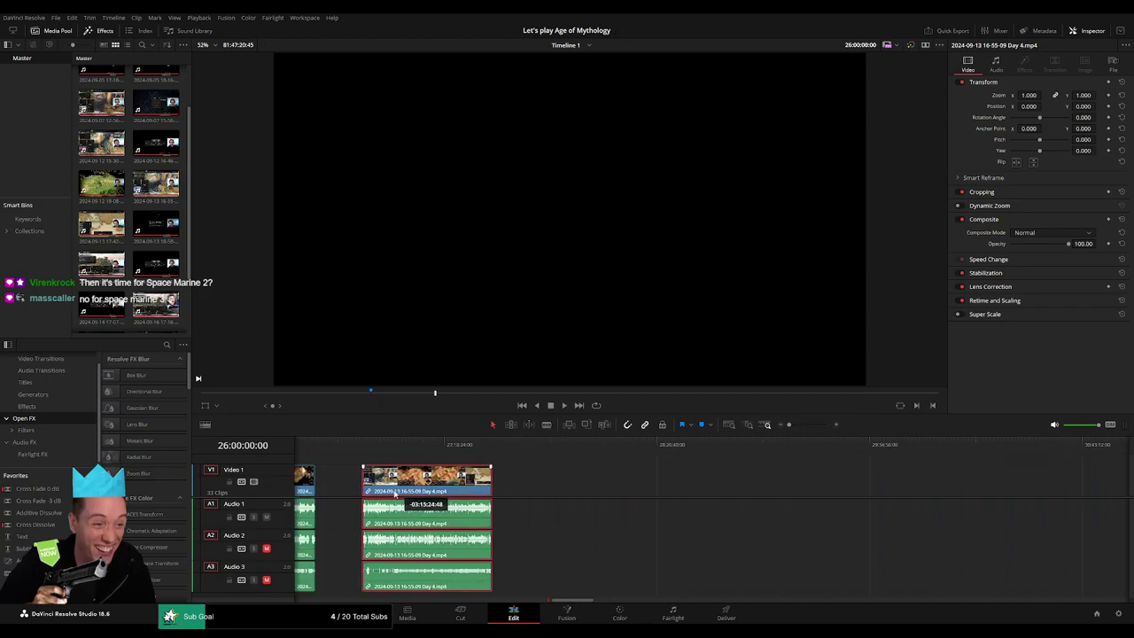
key(space)
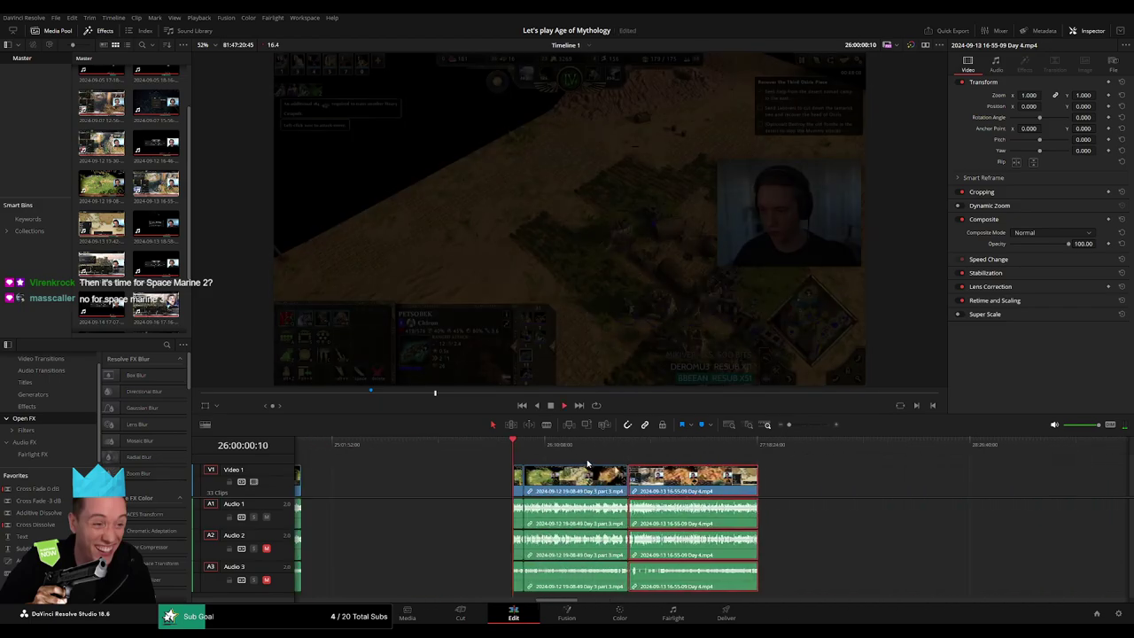
click(361, 511)
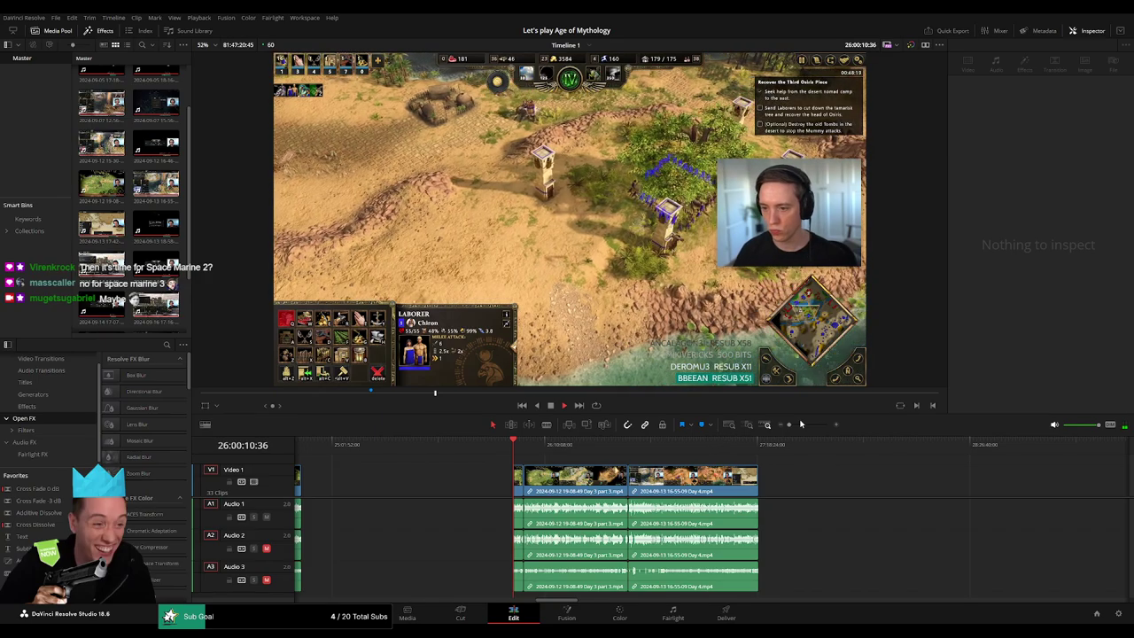
scroll(711, 445, up, 3)
drag(948, 443, 997, 459)
key(space)
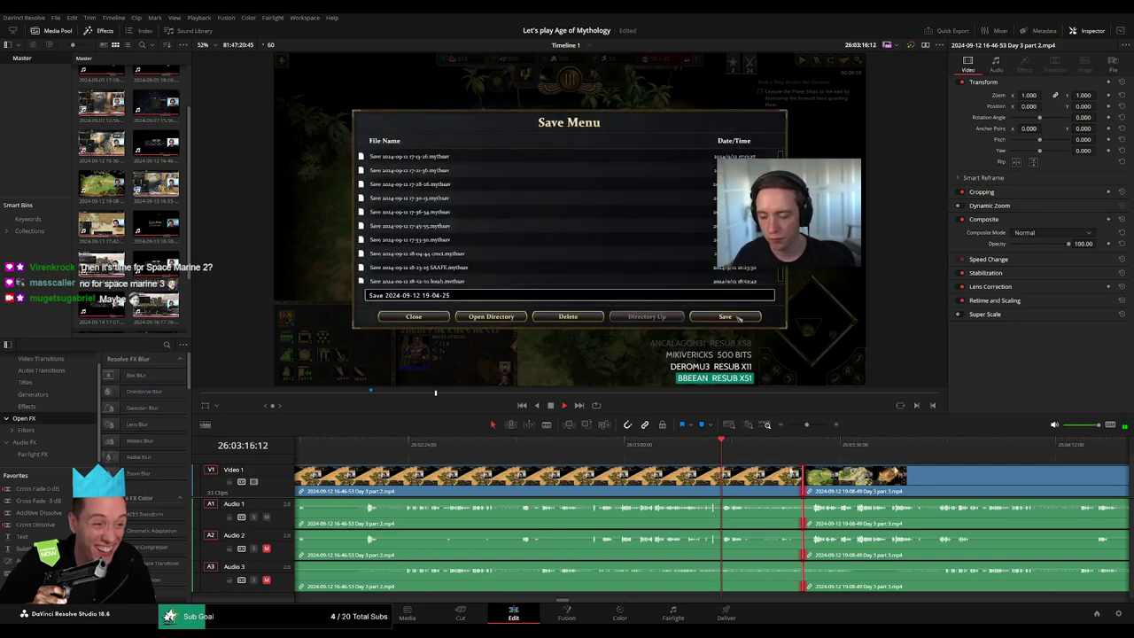
click(805, 443)
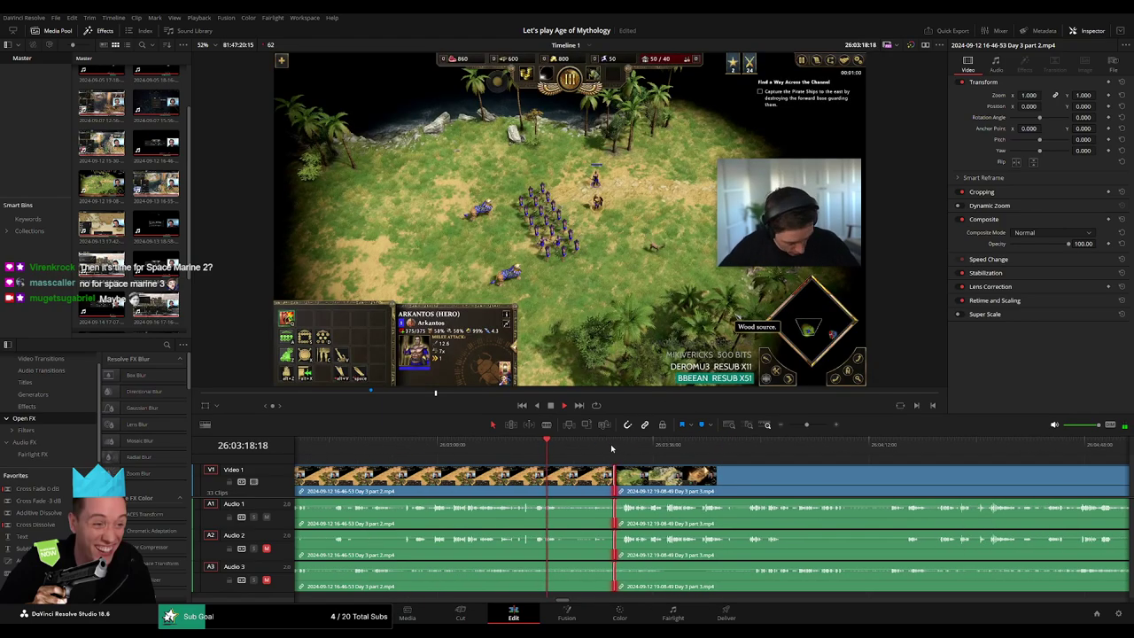
drag(807, 426, 792, 426)
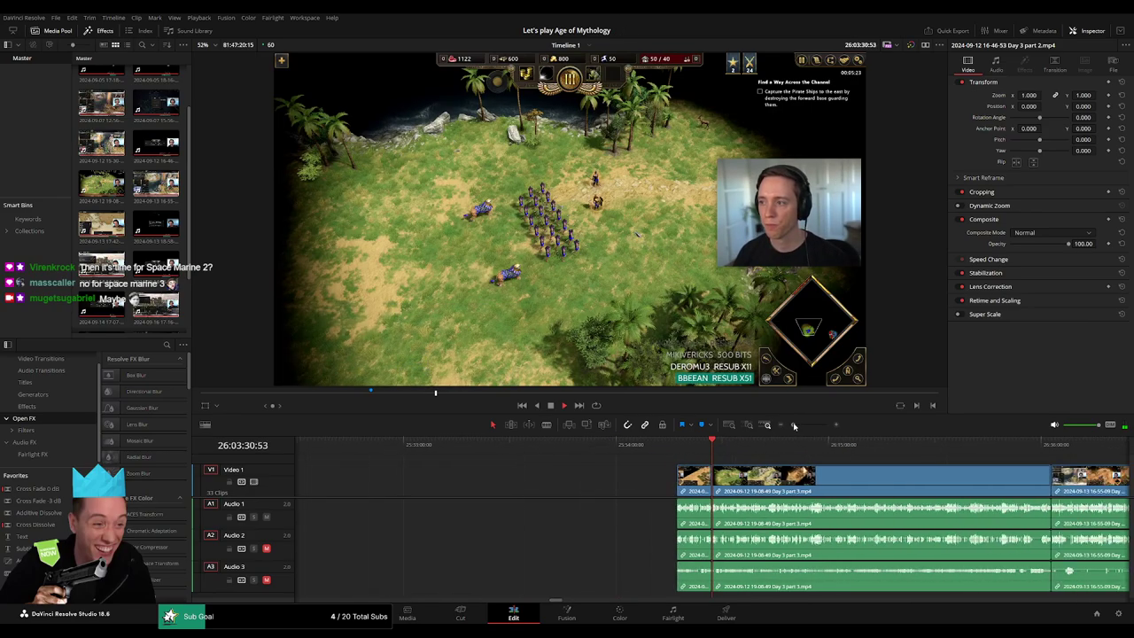
drag(917, 467, 1001, 474)
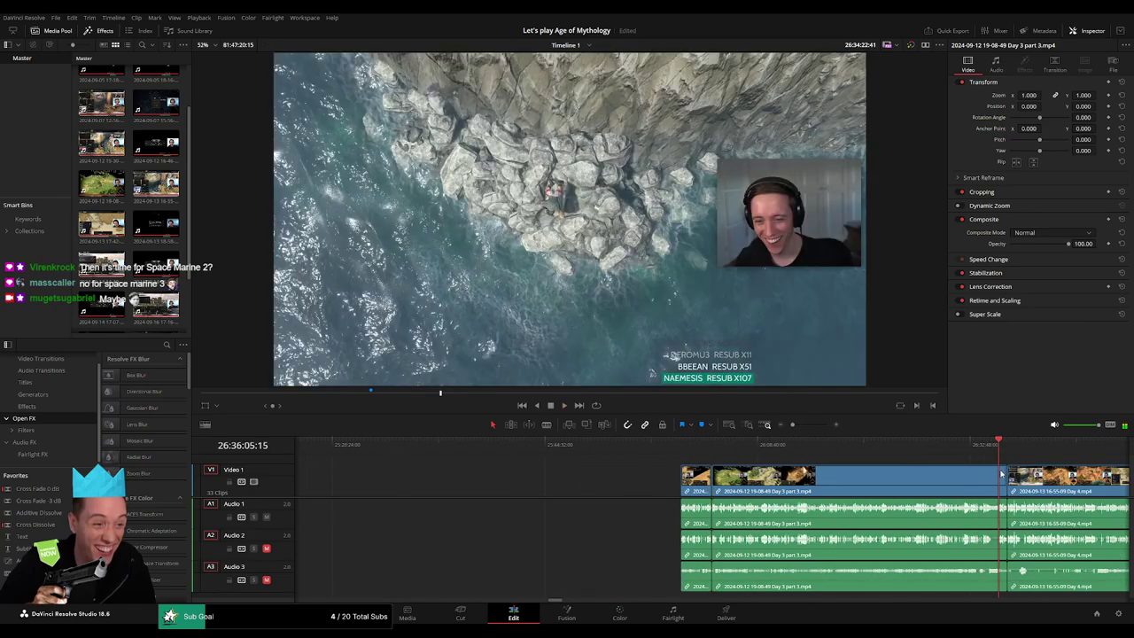
scroll(991, 475, up, 3)
click(677, 451)
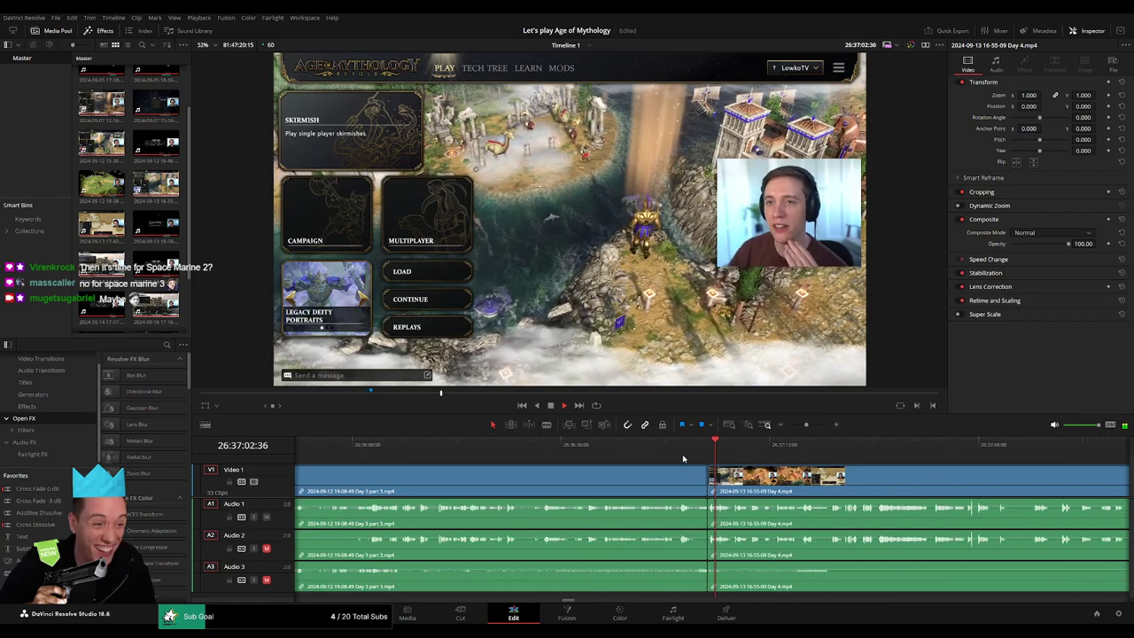
key(space)
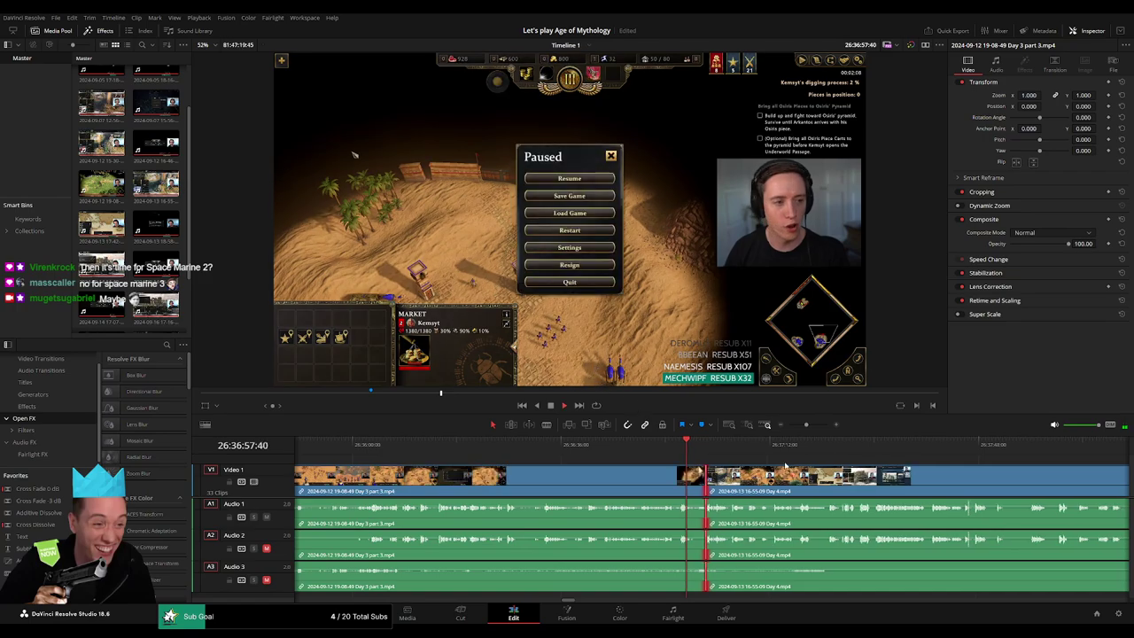
scroll(808, 470, left, 3)
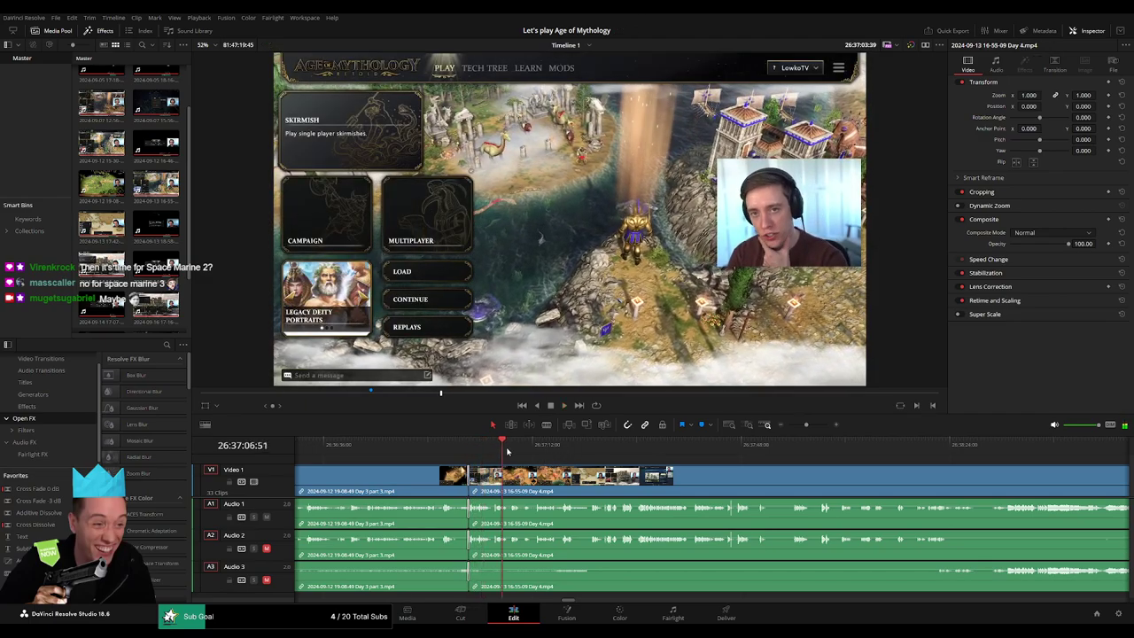
click(534, 445)
click(631, 445)
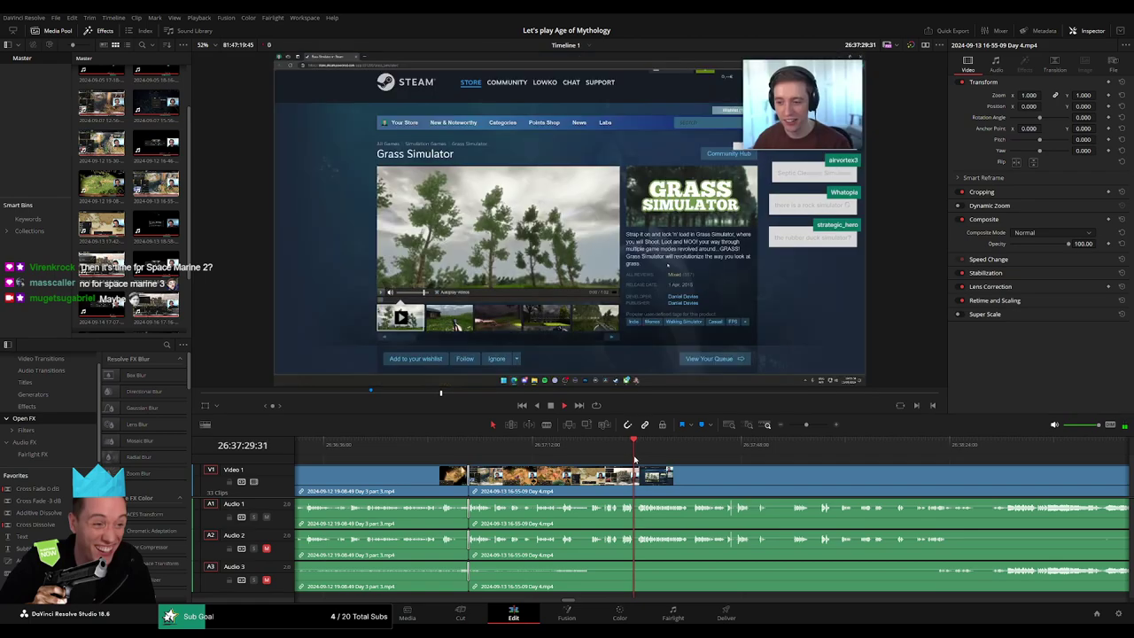
click(867, 476)
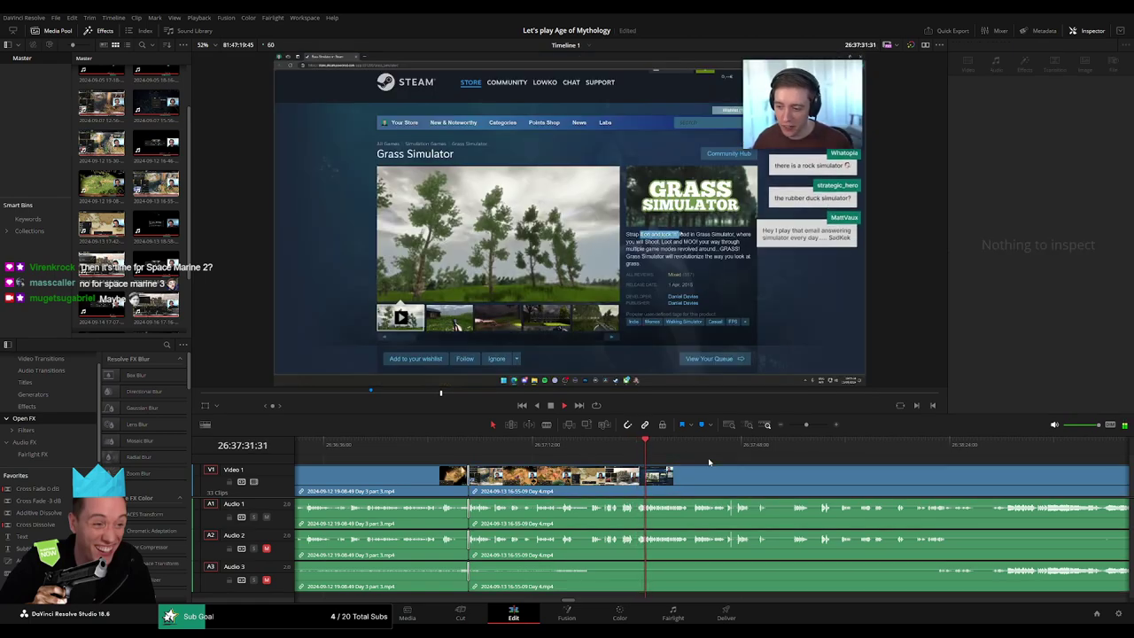
click(868, 446)
scroll(869, 462, right, 3)
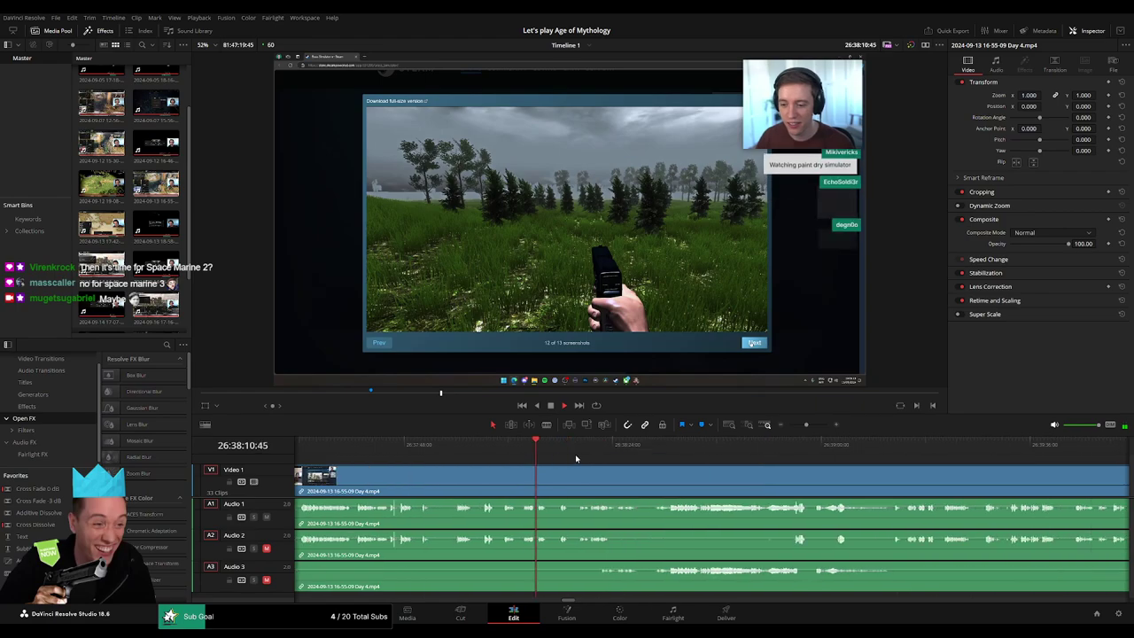
drag(531, 456, 746, 460)
key(l)
key(l)
key(l)
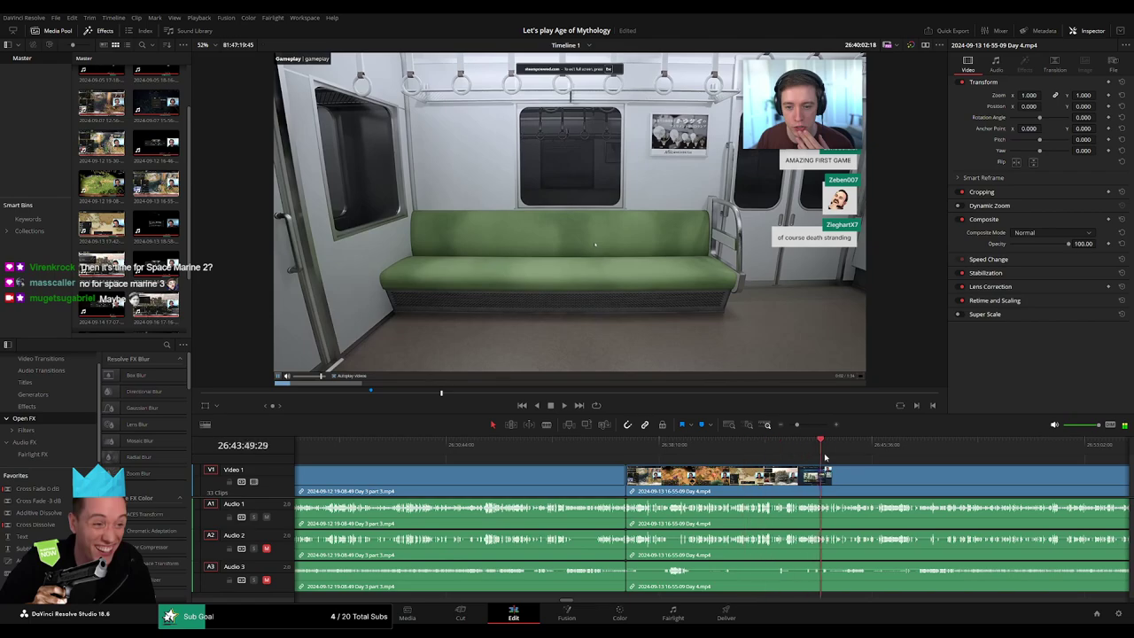
key(k)
key(l)
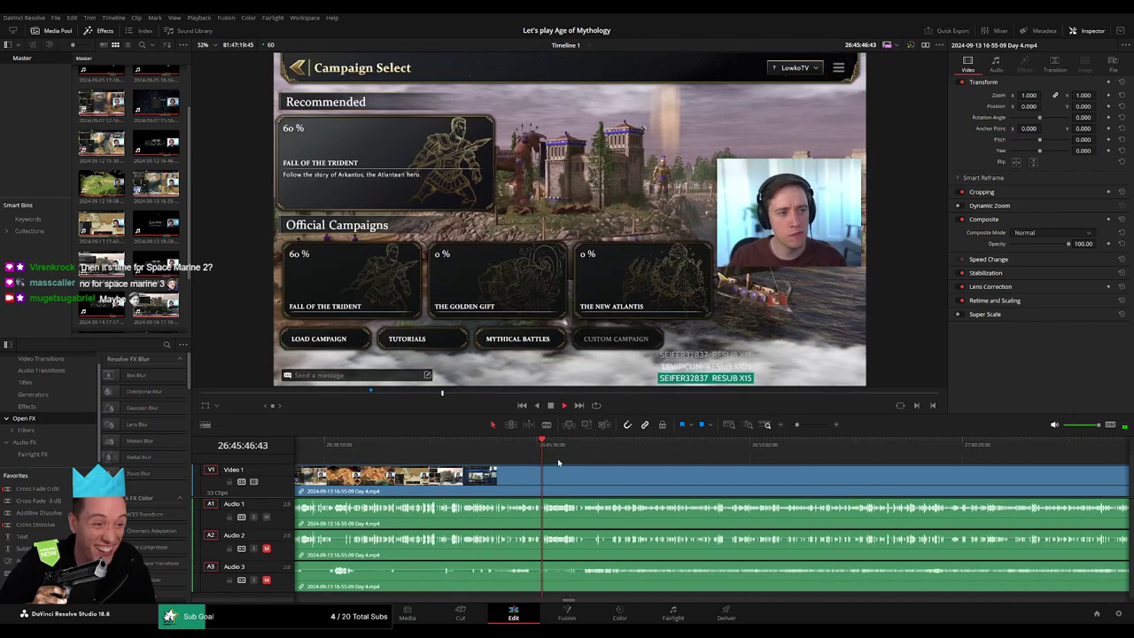
drag(550, 447, 716, 472)
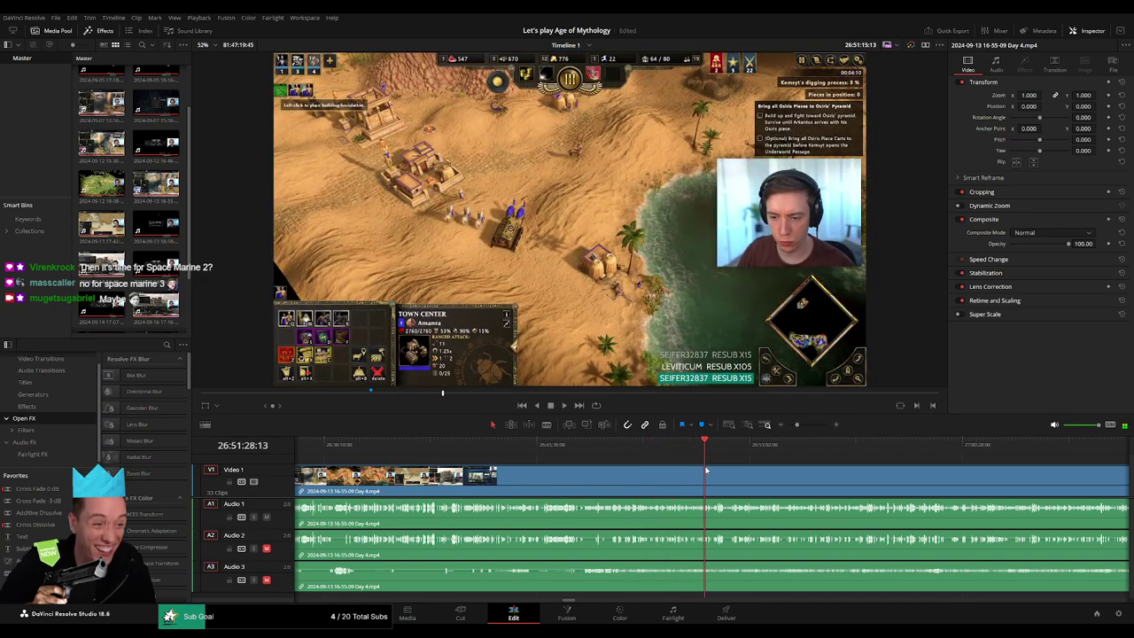
Step: Locate the cut point near 26:52:25 in the Day 4 recording and split all tracks there
key(space)
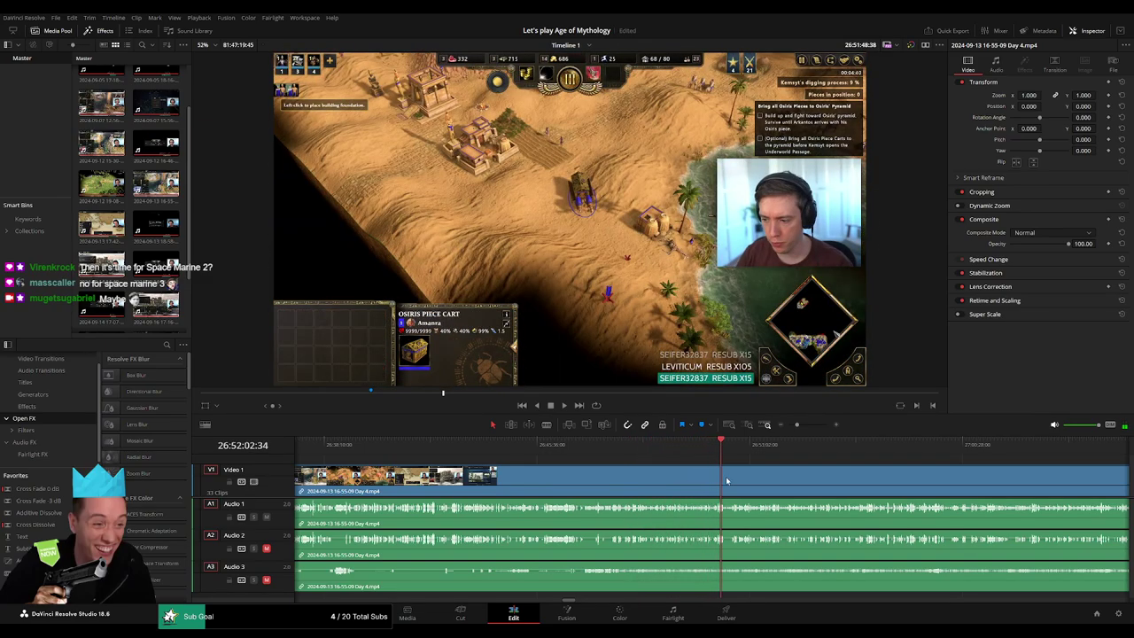
scroll(720, 476, up, 5)
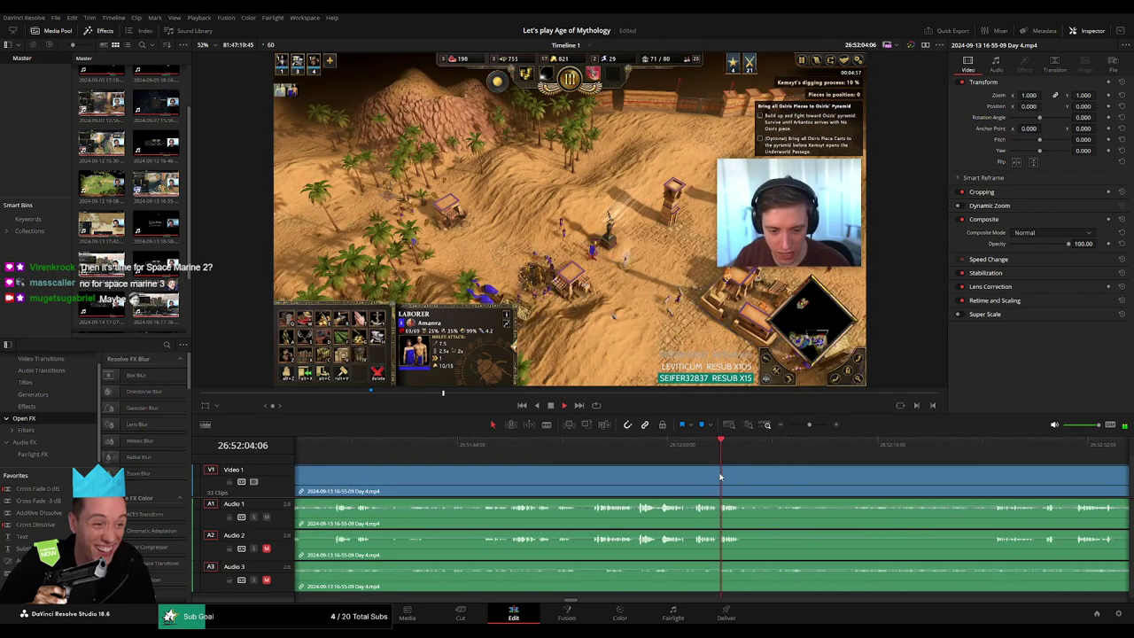
click(600, 468)
scroll(704, 476, right, 3)
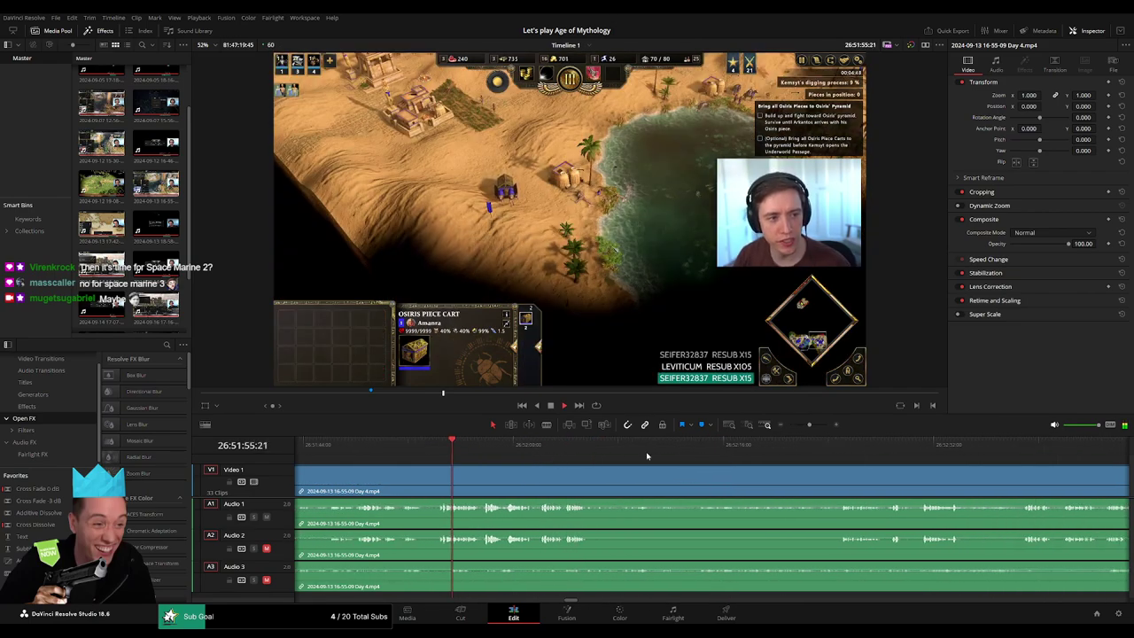
click(828, 467)
scroll(613, 462, right, 3)
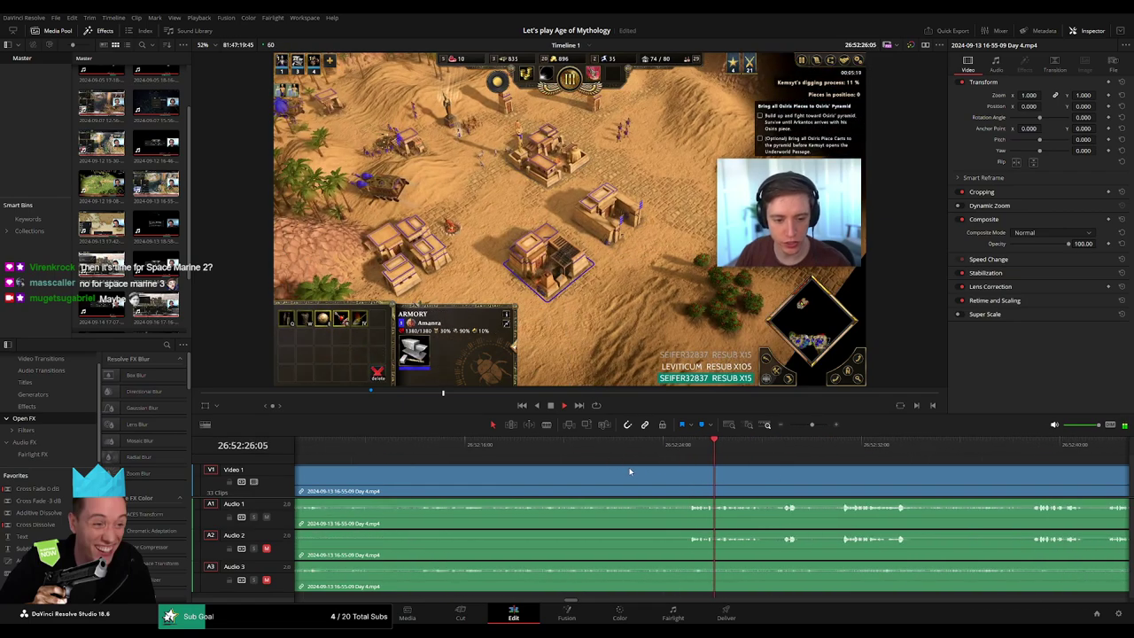
click(690, 452)
drag(689, 452, 688, 453)
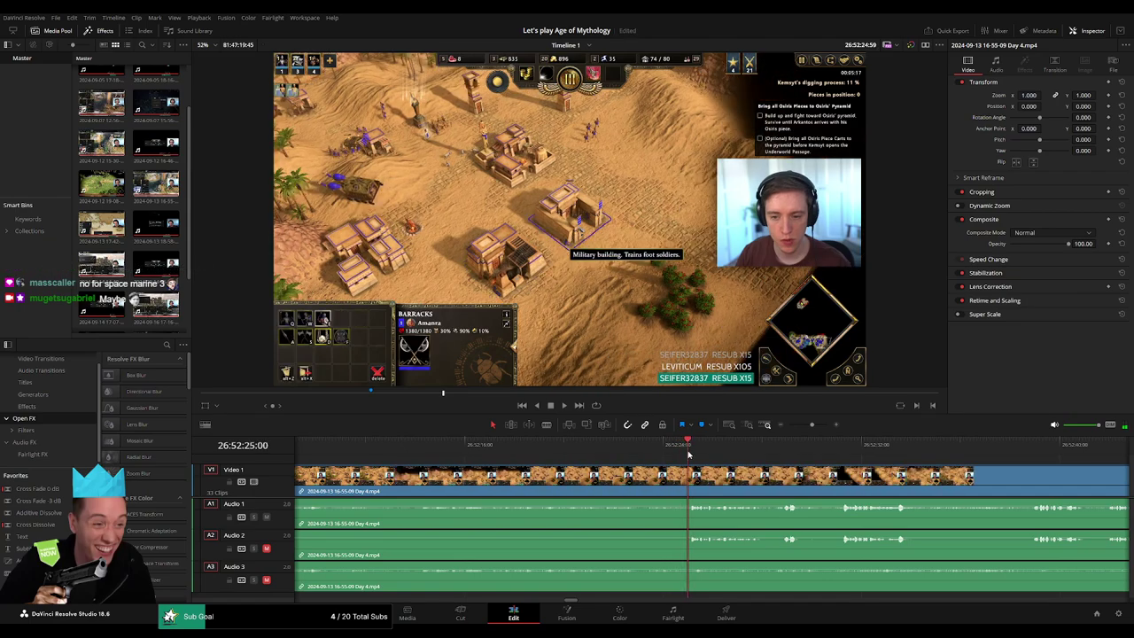
key(ctrl+equal)
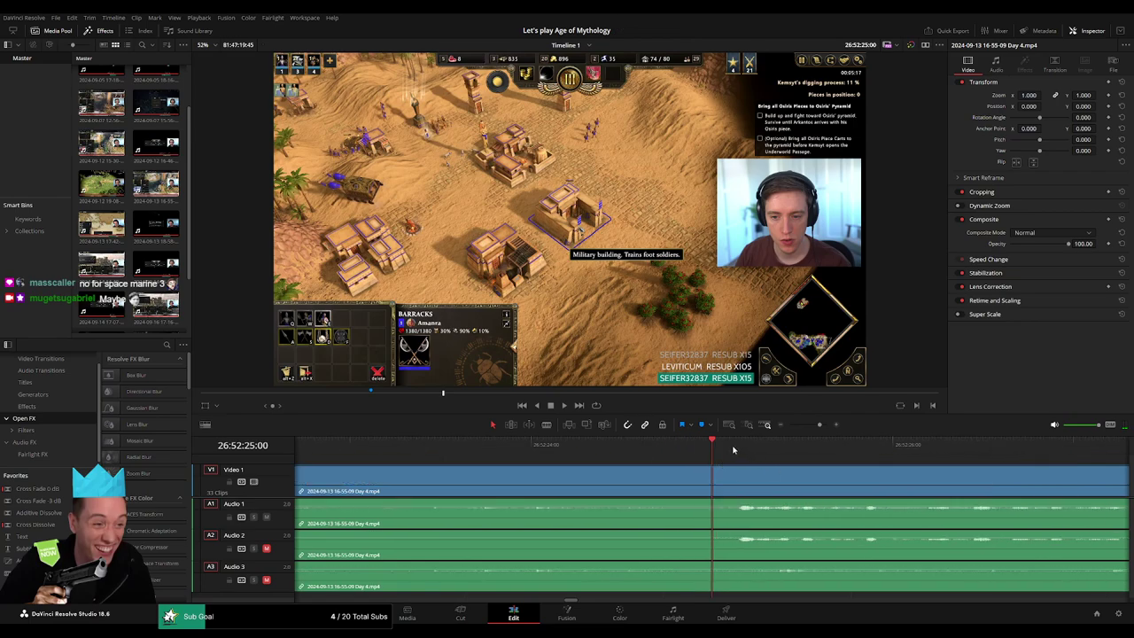
drag(730, 453, 660, 465)
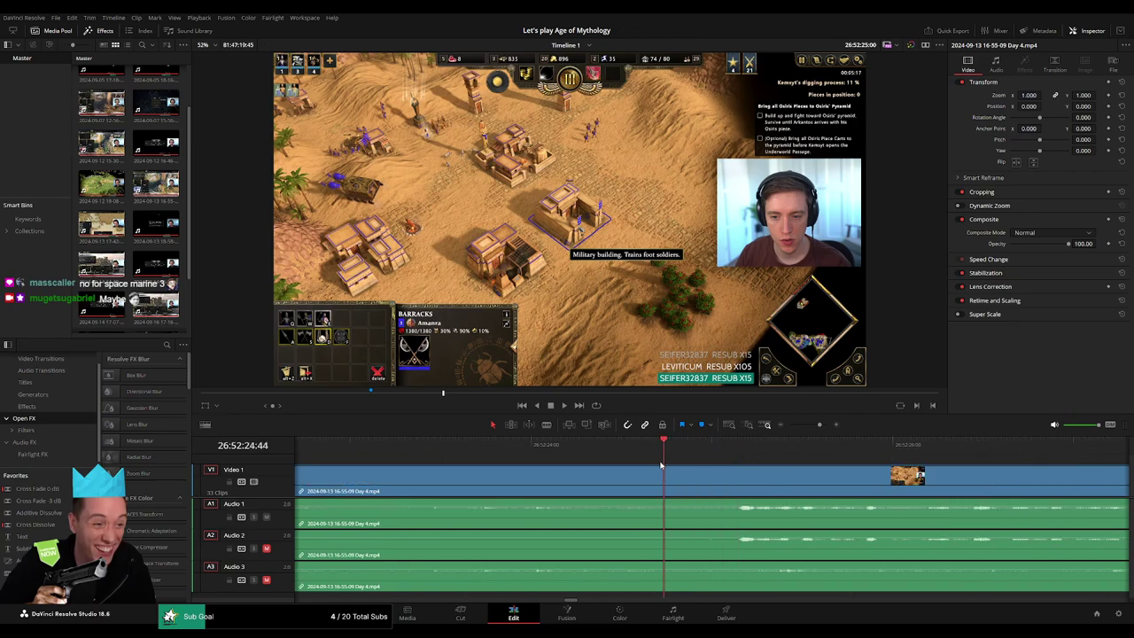
key(b)
click(532, 480)
Step: Lengthen the cut's fade to +00:50 and fade Audio 1–3 out leading into the cut
drag(606, 471, 711, 479)
scroll(715, 484, left, 2)
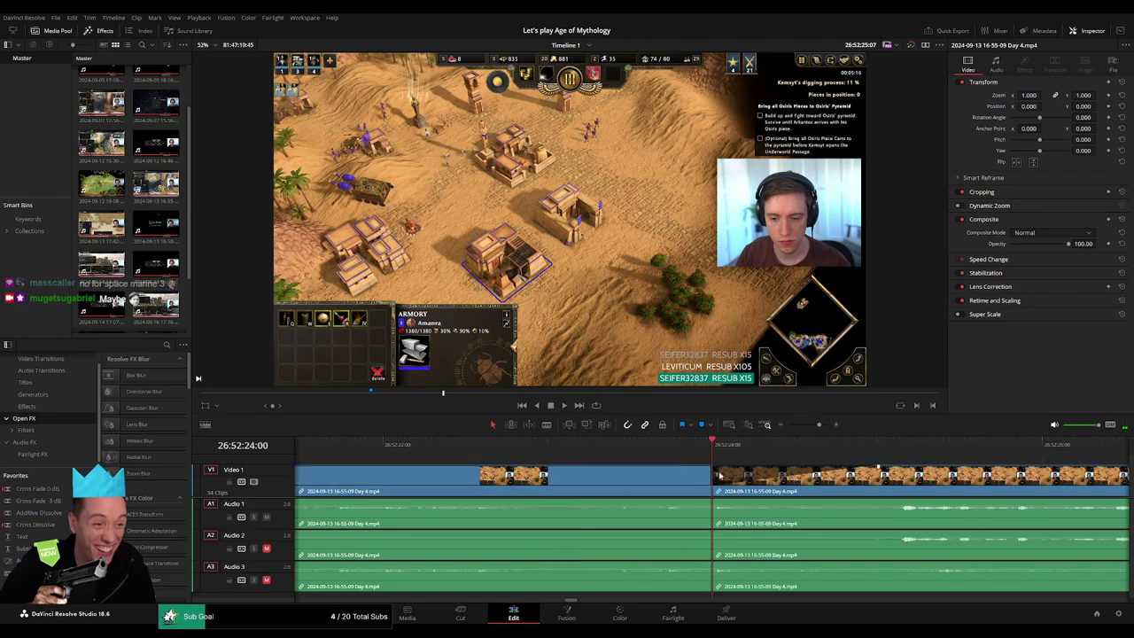
click(825, 443)
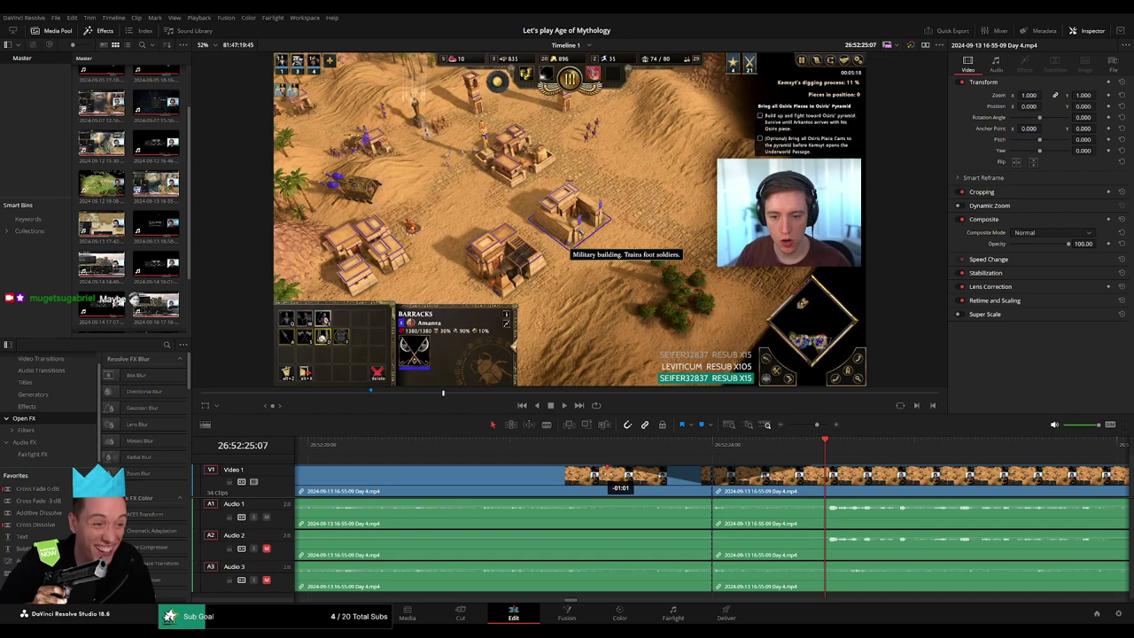
drag(707, 498, 611, 502)
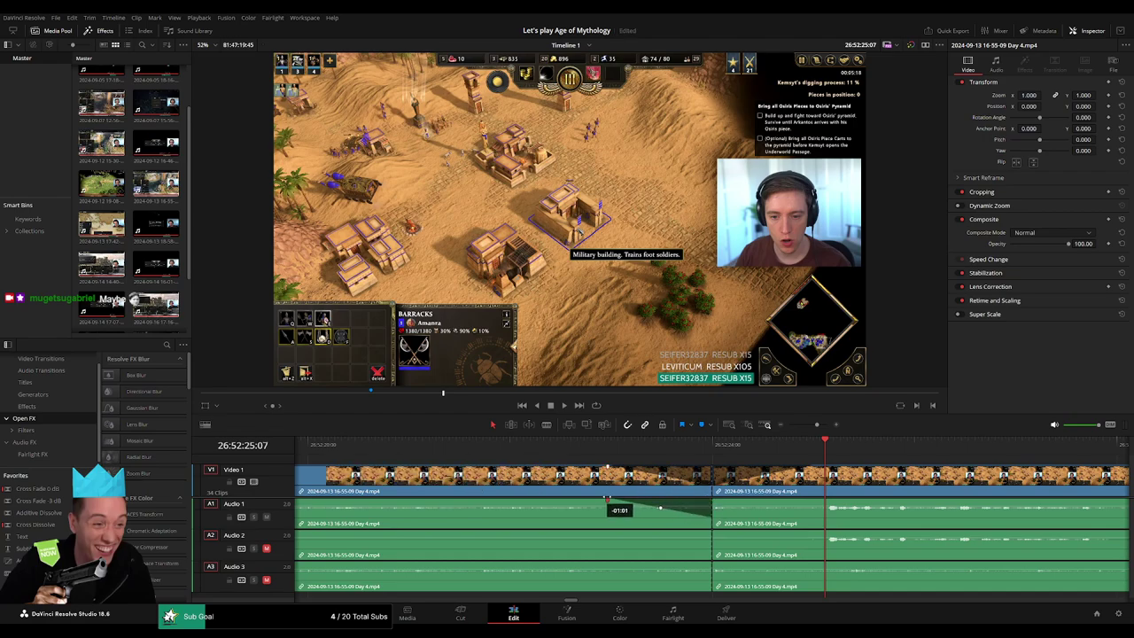
drag(710, 531, 611, 530)
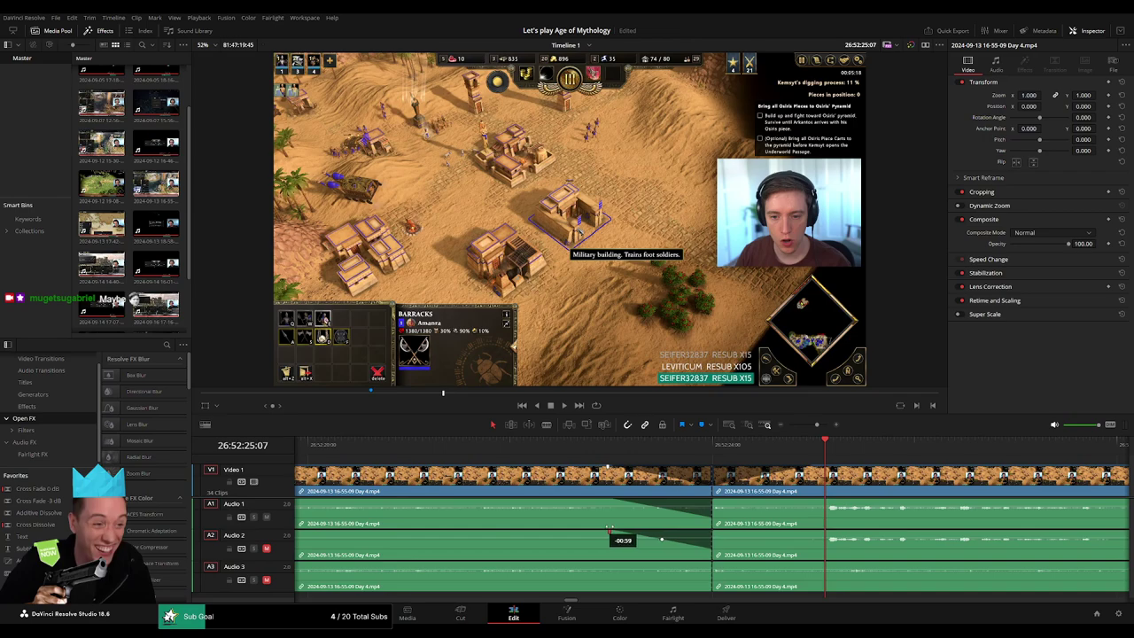
drag(709, 562, 626, 565)
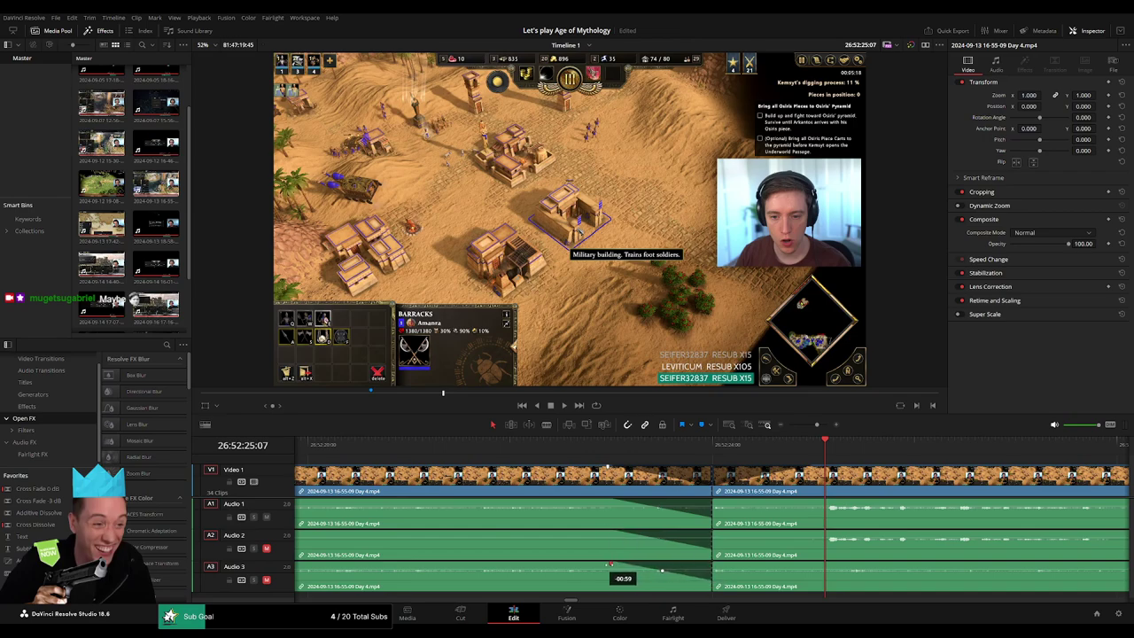
Step: Fade Audio 1, 2 and 3 back in after the cut
drag(714, 502, 811, 502)
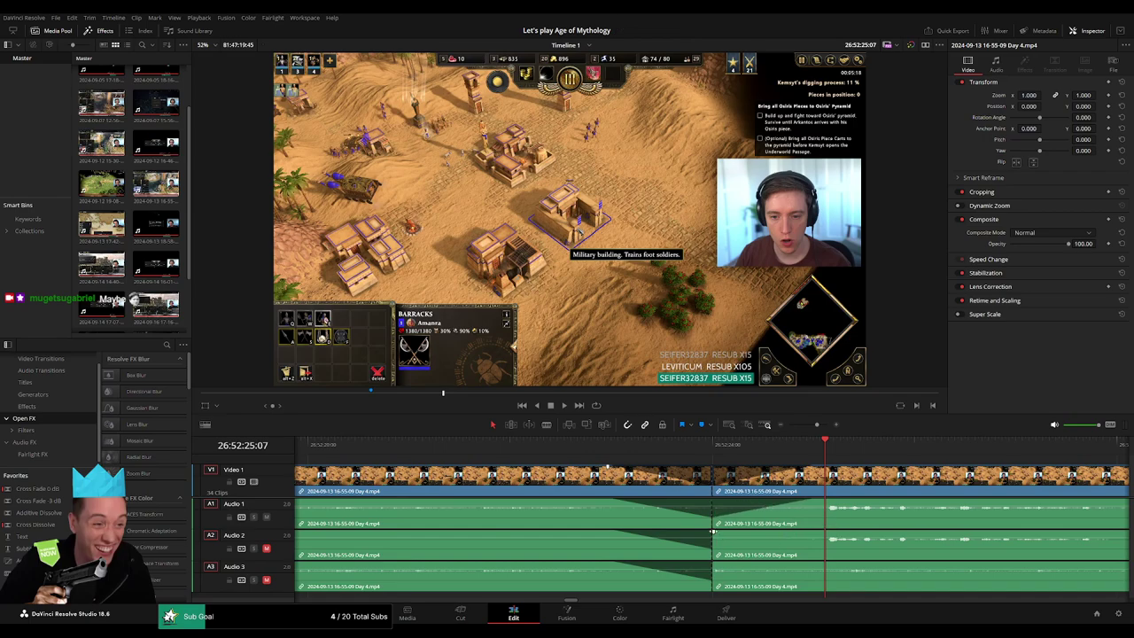
drag(713, 532, 813, 536)
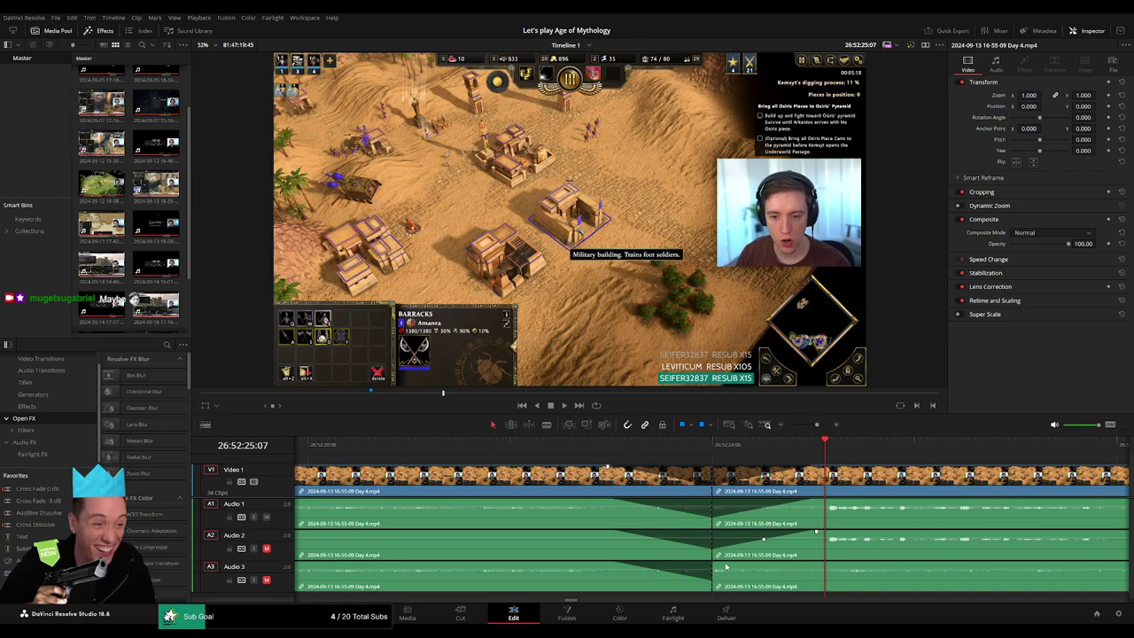
drag(720, 565, 816, 564)
drag(819, 427, 751, 430)
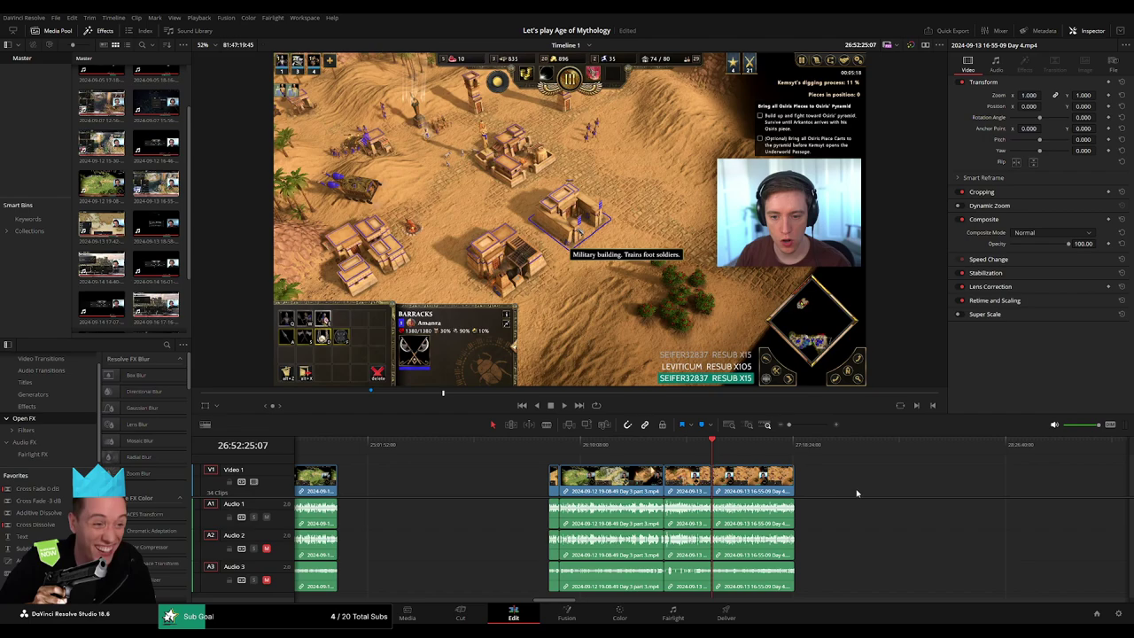
Step: Set the playhead to 28:00:00:00 and slide the Day 4 clip left to start there
scroll(893, 485, right, 3)
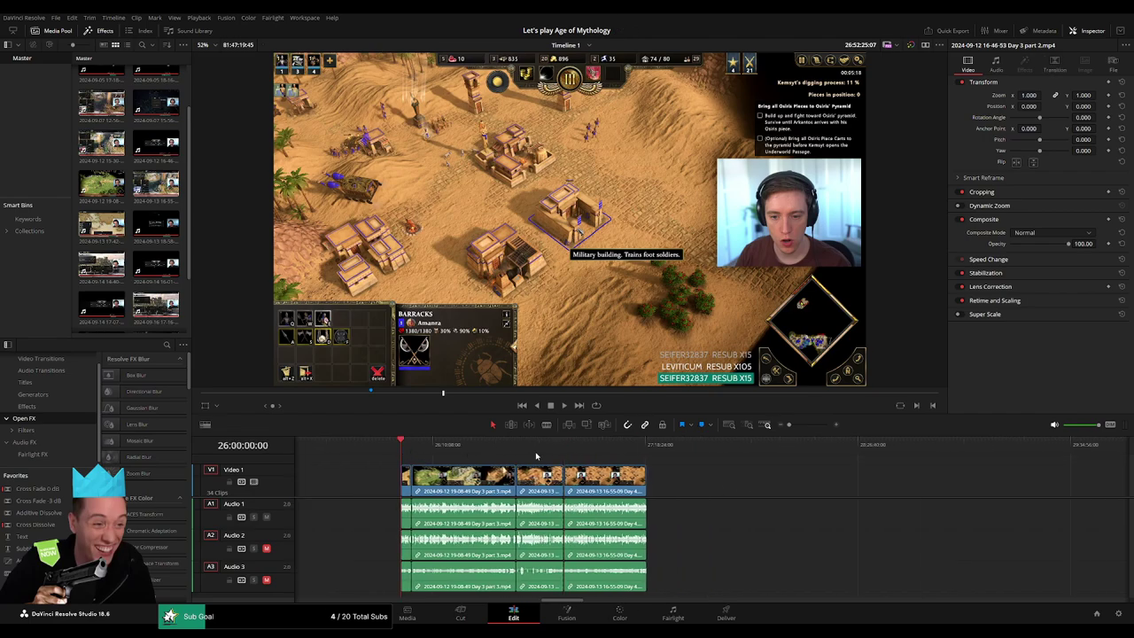
scroll(563, 460, right, 5)
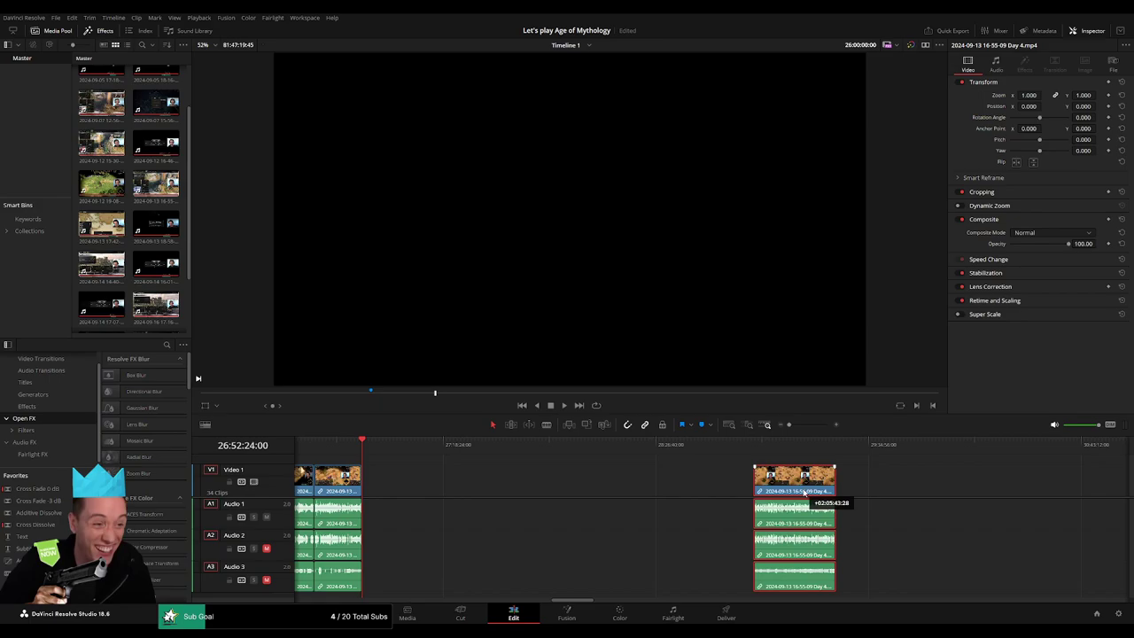
key(Home)
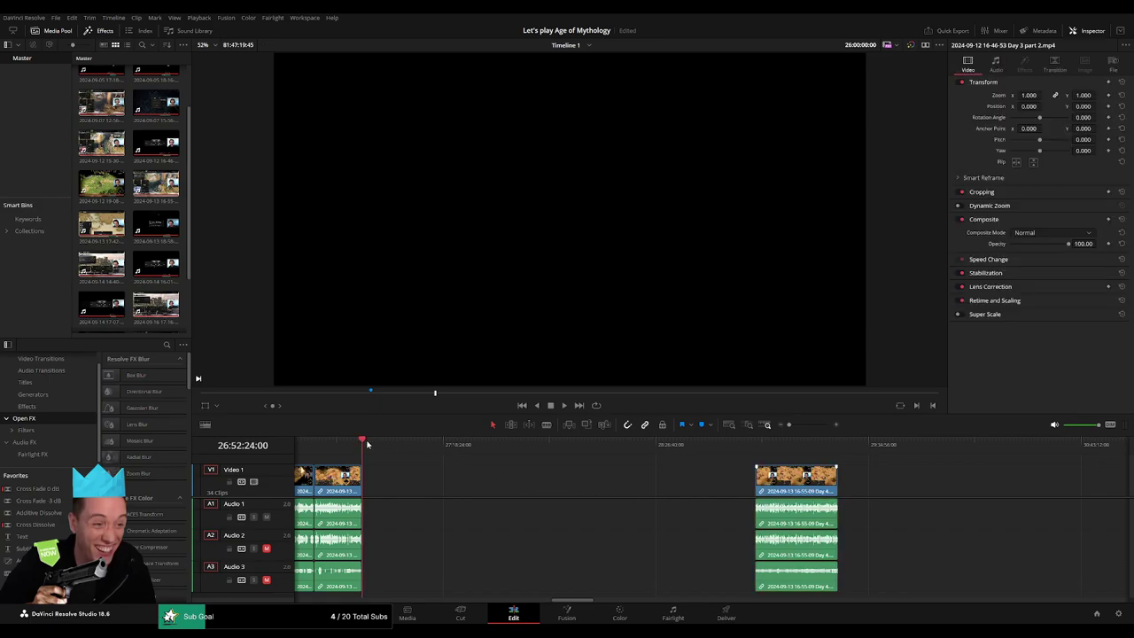
drag(394, 446, 573, 464)
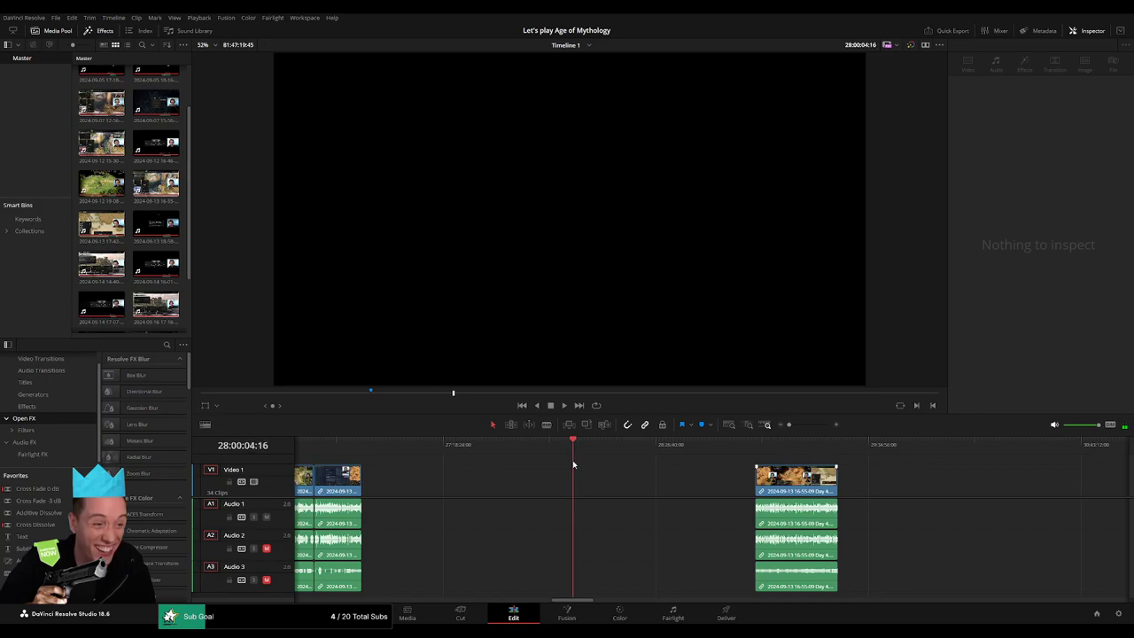
key(shift+z)
drag(715, 452, 719, 452)
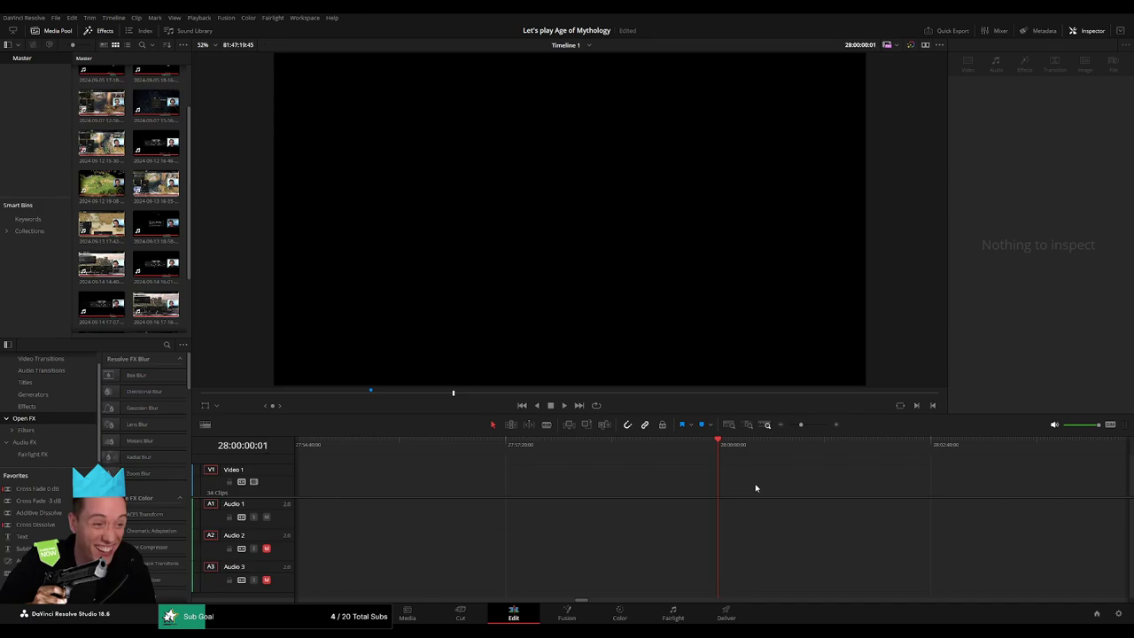
click(785, 427)
scroll(526, 466, right, 3)
mouse_move(707, 480)
mouse_down()
mouse_move(527, 481)
mouse_move(1063, 482)
mouse_move(587, 487)
mouse_move(600, 492)
mouse_up()
scroll(801, 489, up, 5)
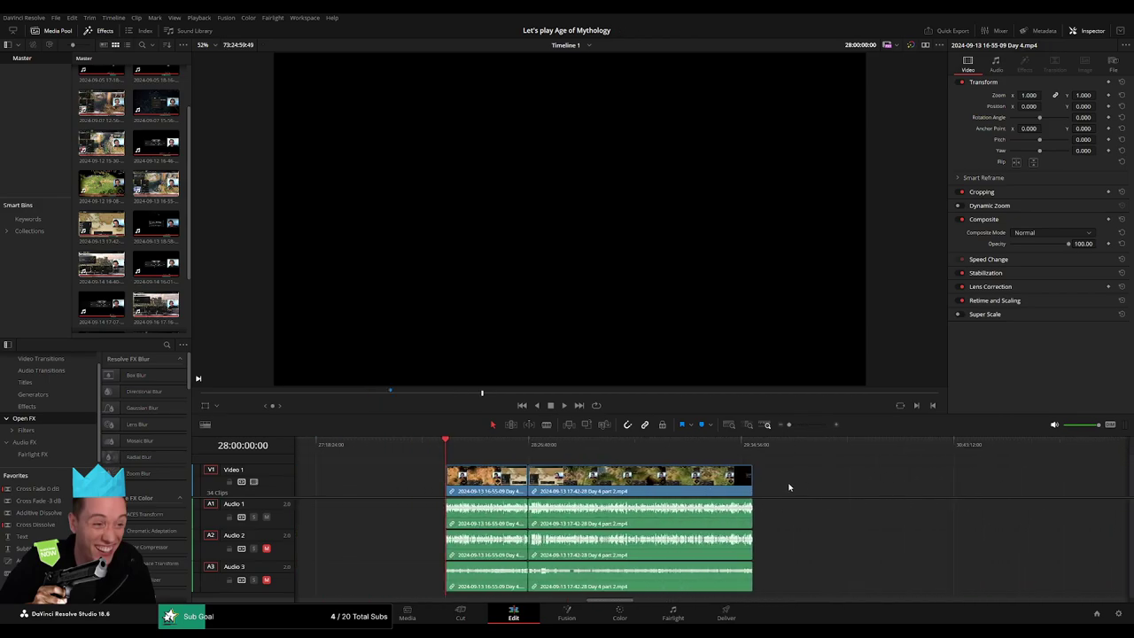
Step: Add a standard Ctrl+T transition at the Day 4 / Day 4 part 2 edit point and play it back
key(space)
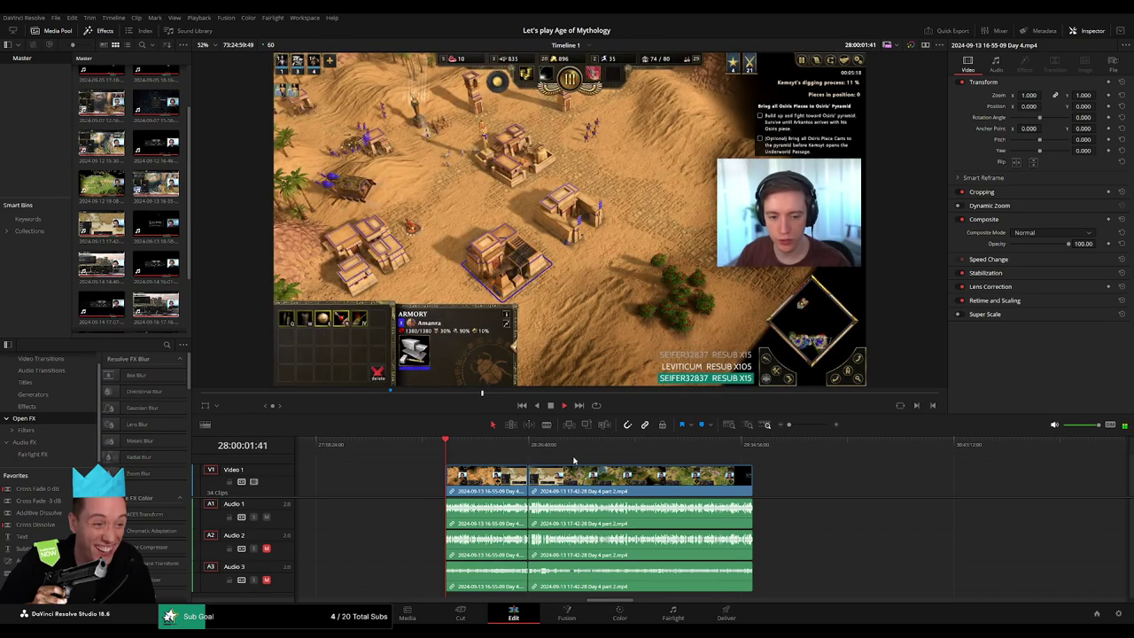
drag(455, 448, 520, 456)
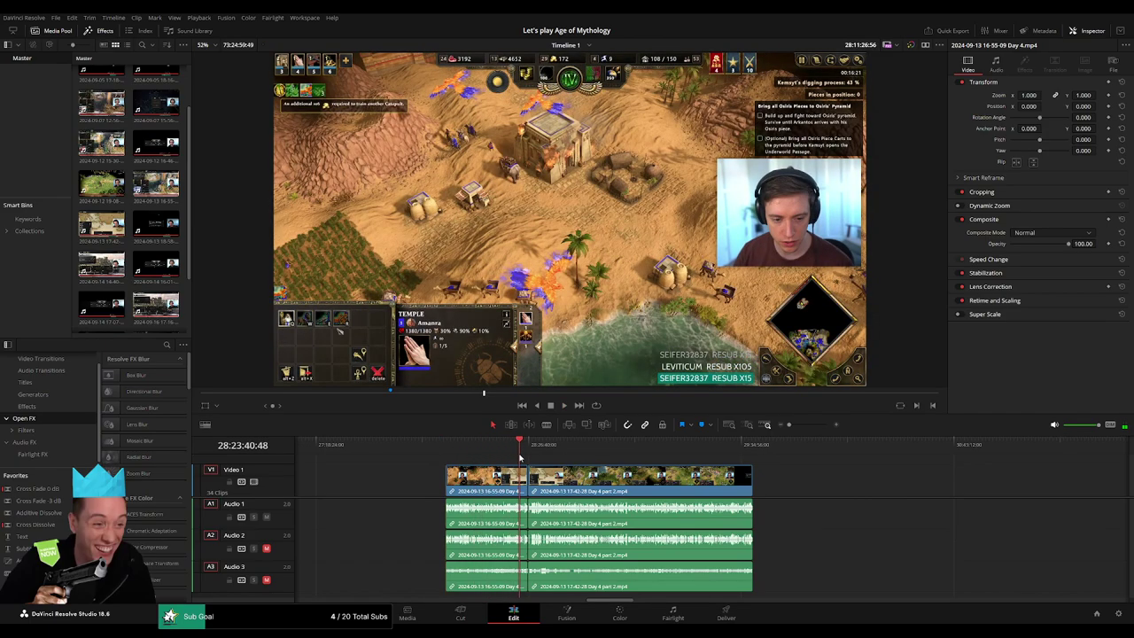
drag(787, 425, 803, 425)
drag(710, 443, 1093, 443)
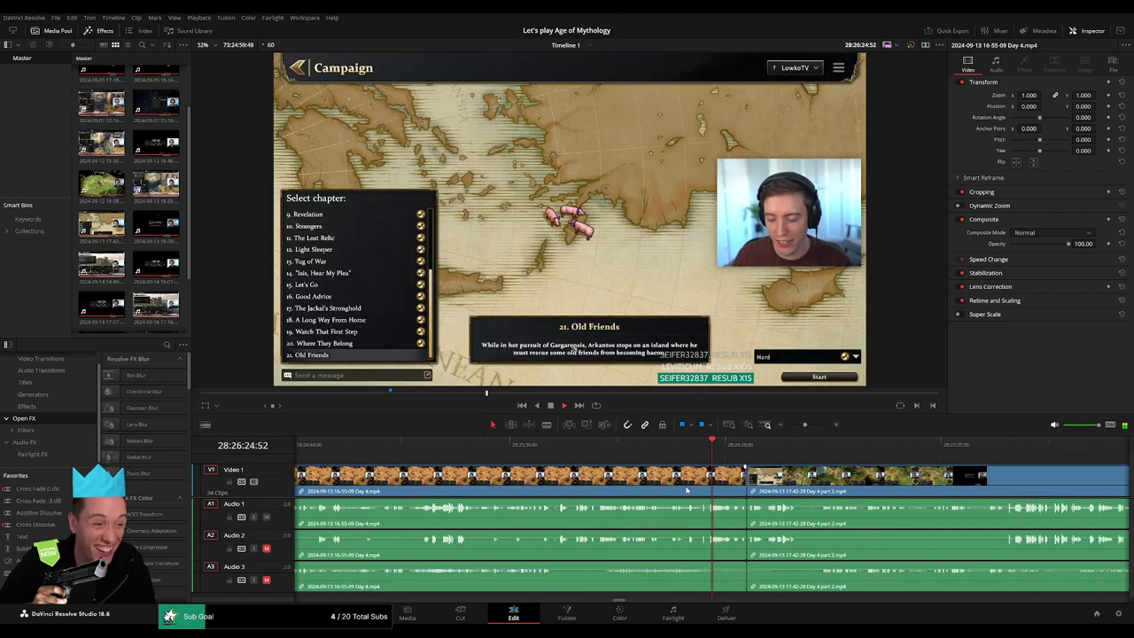
key(ctrl+b)
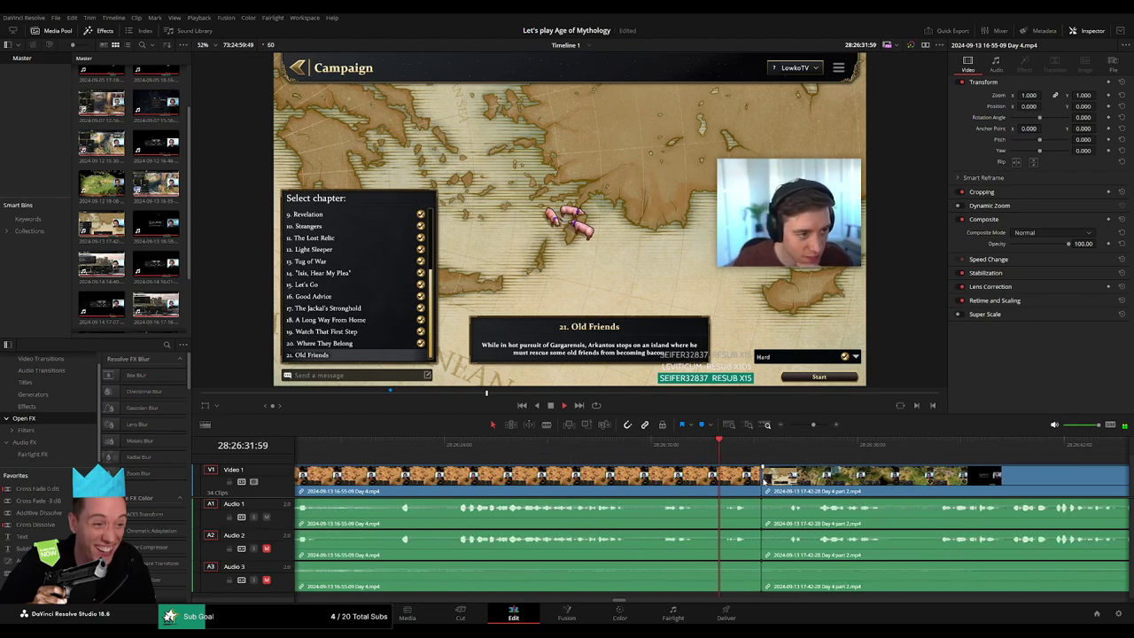
click(762, 483)
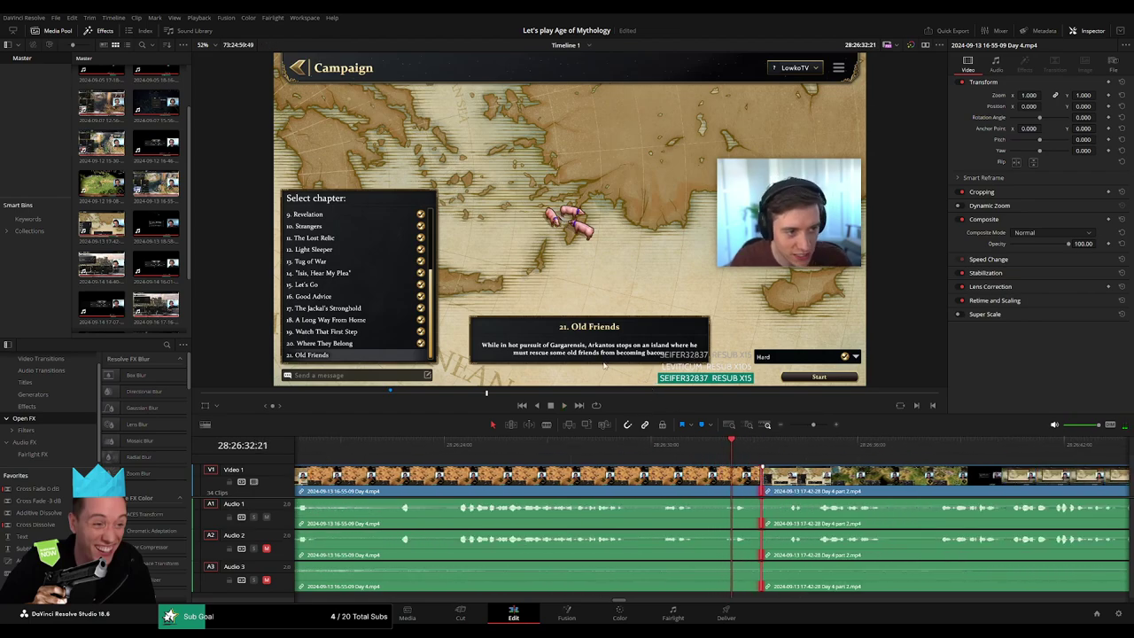
key(ctrl+t)
key(space)
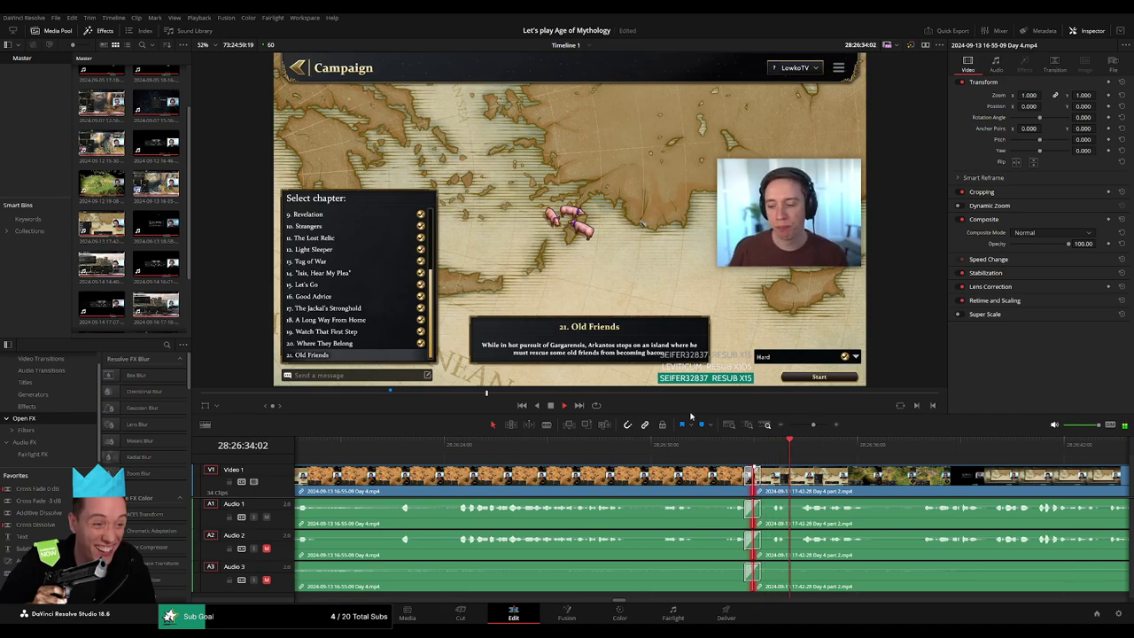
scroll(726, 454, down, 3)
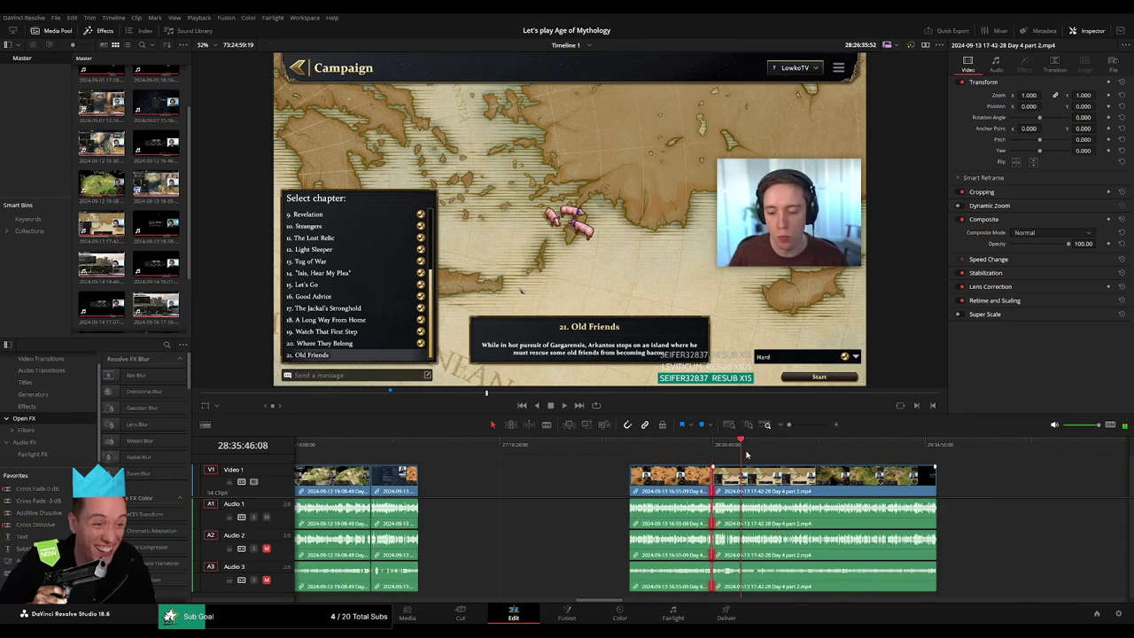
drag(763, 443, 792, 443)
Step: Split the Day 4 part 2 clip on all tracks at 28:52:09
scroll(791, 443, up, 3)
click(527, 448)
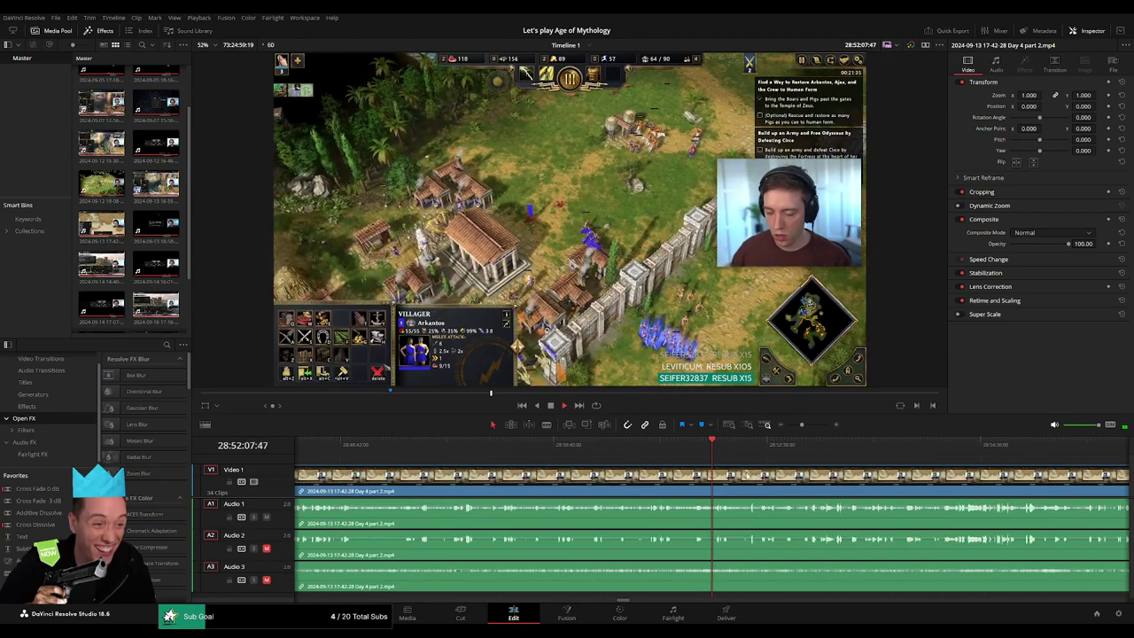
key(space)
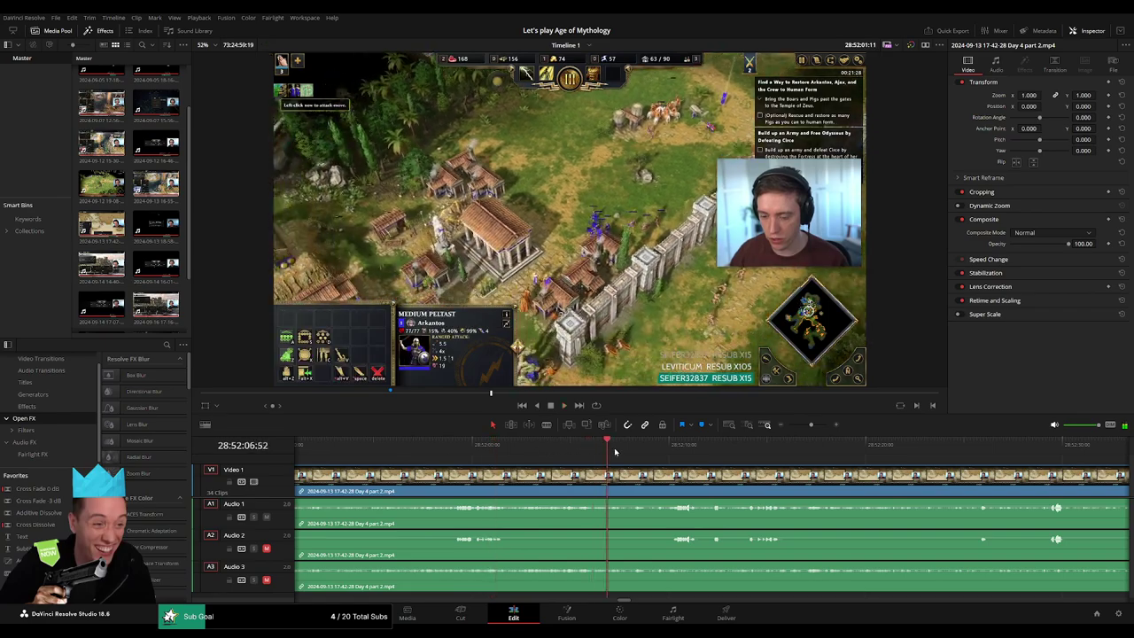
drag(523, 459, 668, 461)
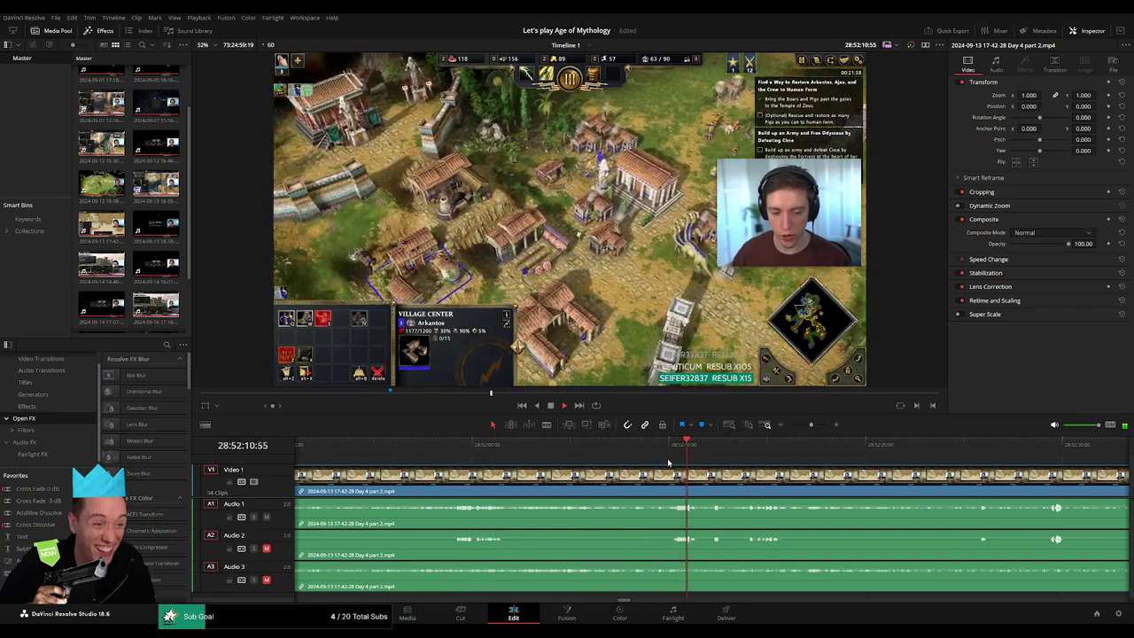
key(space)
mouse_move(668, 454)
mouse_down()
mouse_move(641, 465)
mouse_move(666, 469)
mouse_move(649, 472)
mouse_up()
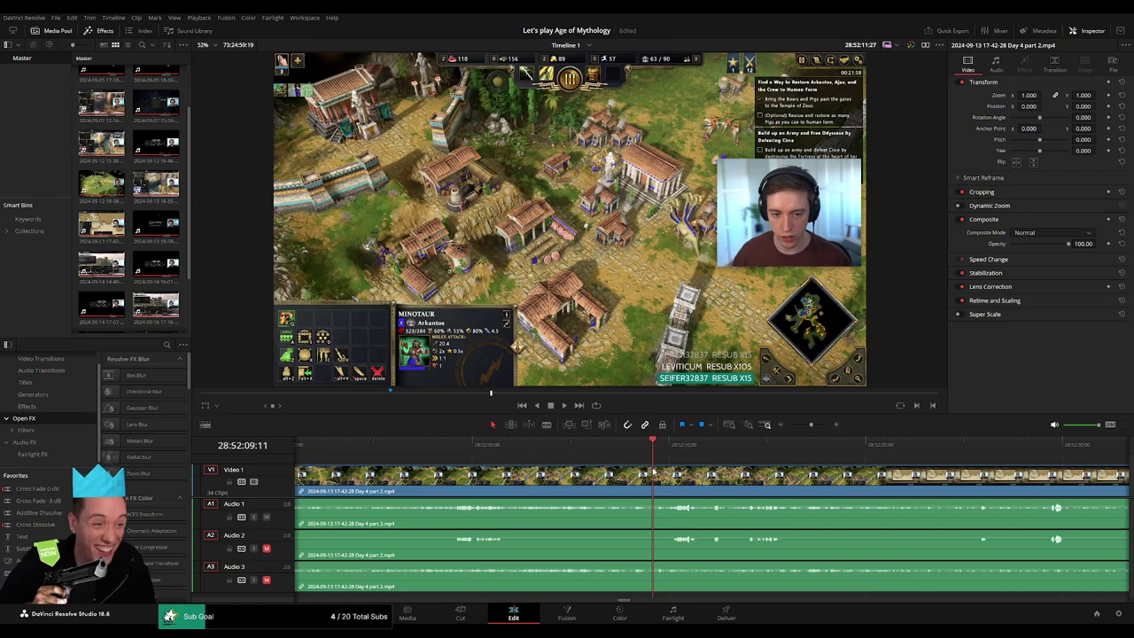
key(ctrl+b)
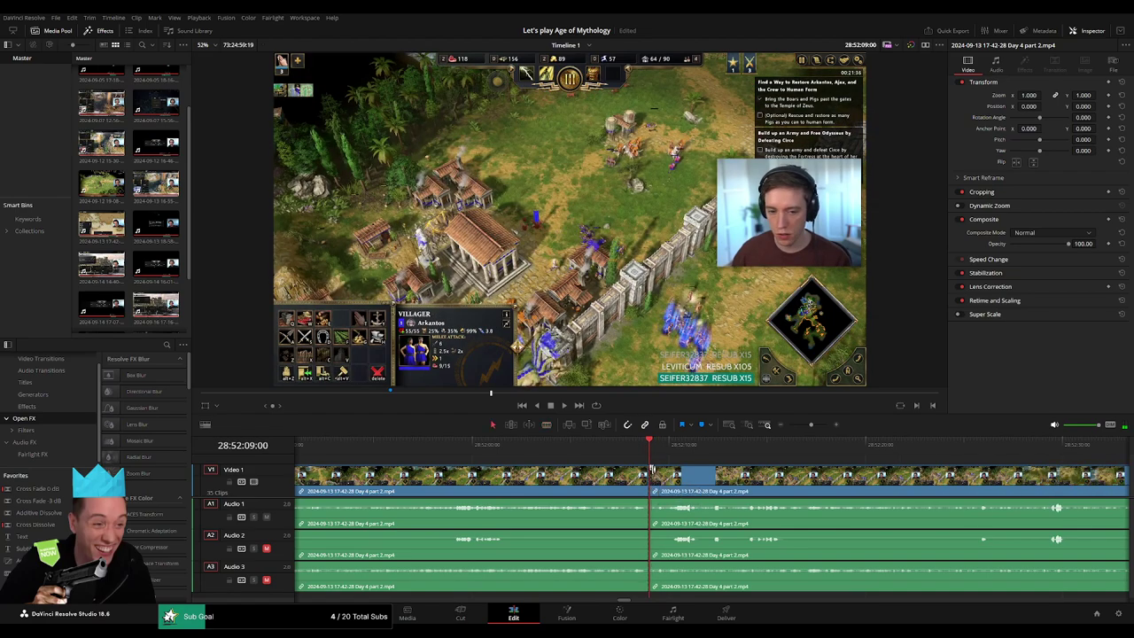
Step: Fade Audio 1 and Audio 2 out and back in around the cut, plus Audio 3 in
drag(654, 471, 670, 468)
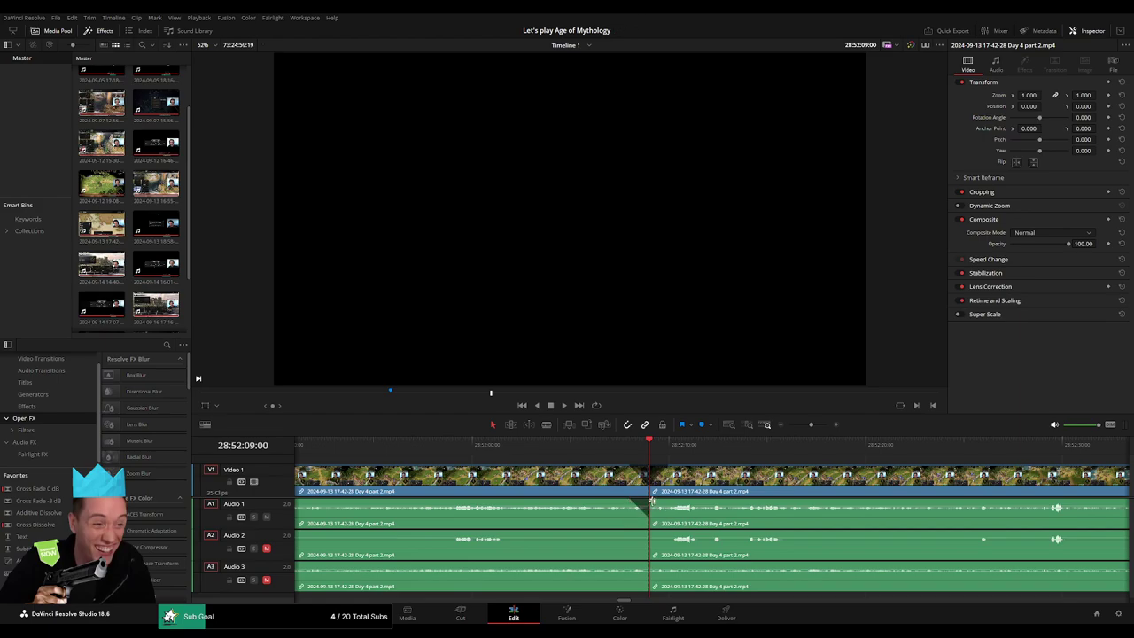
drag(663, 501, 675, 501)
drag(650, 532, 622, 533)
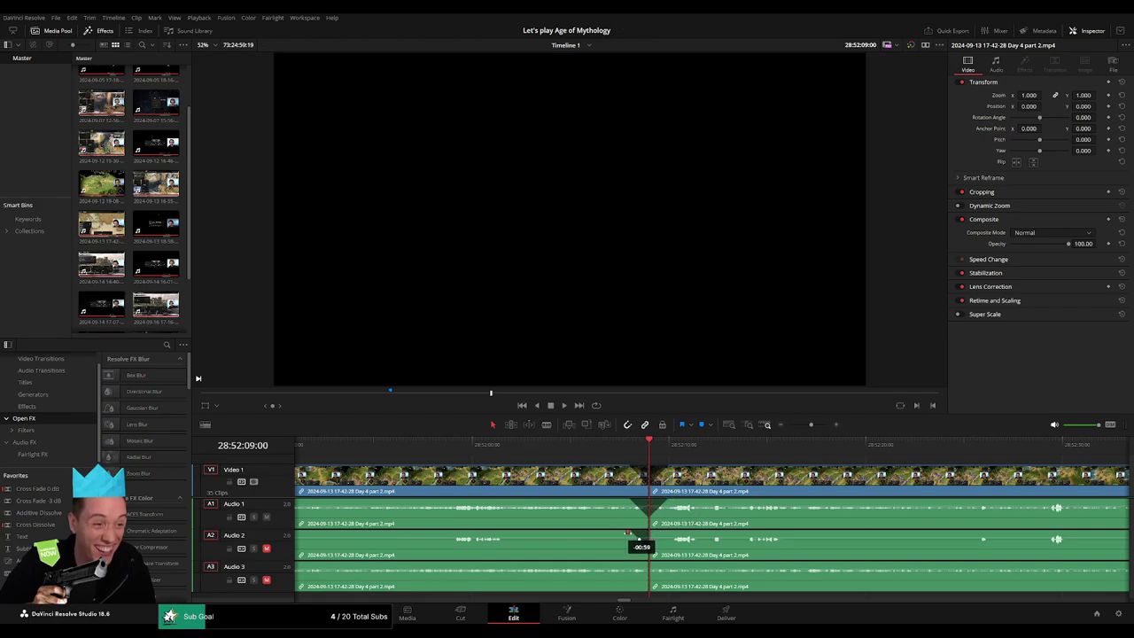
drag(654, 532, 669, 534)
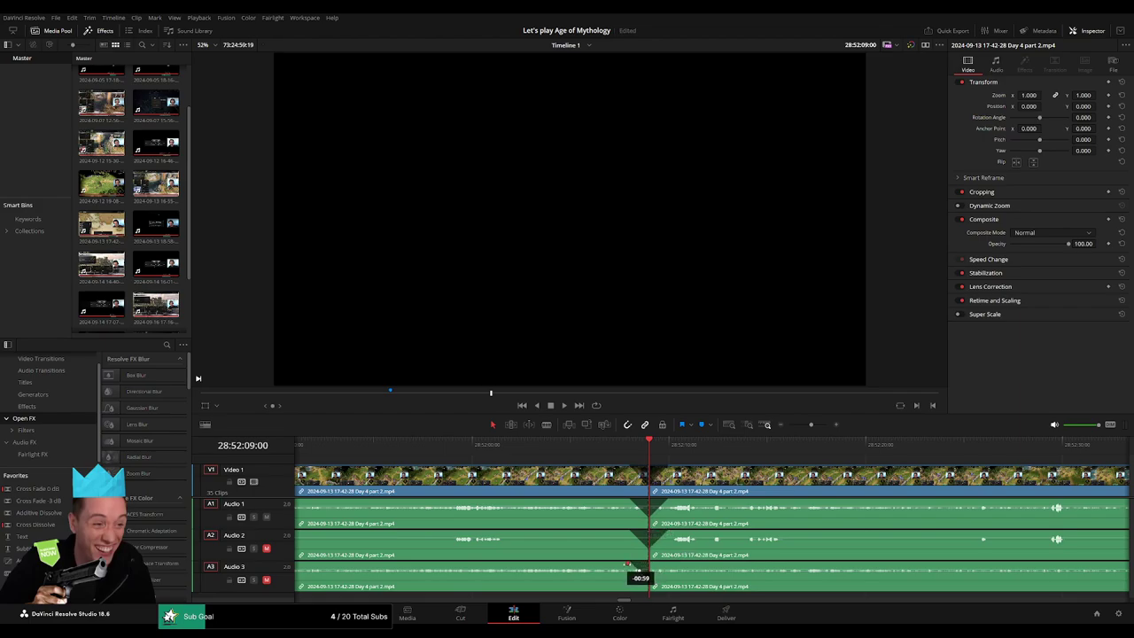
drag(648, 564, 663, 563)
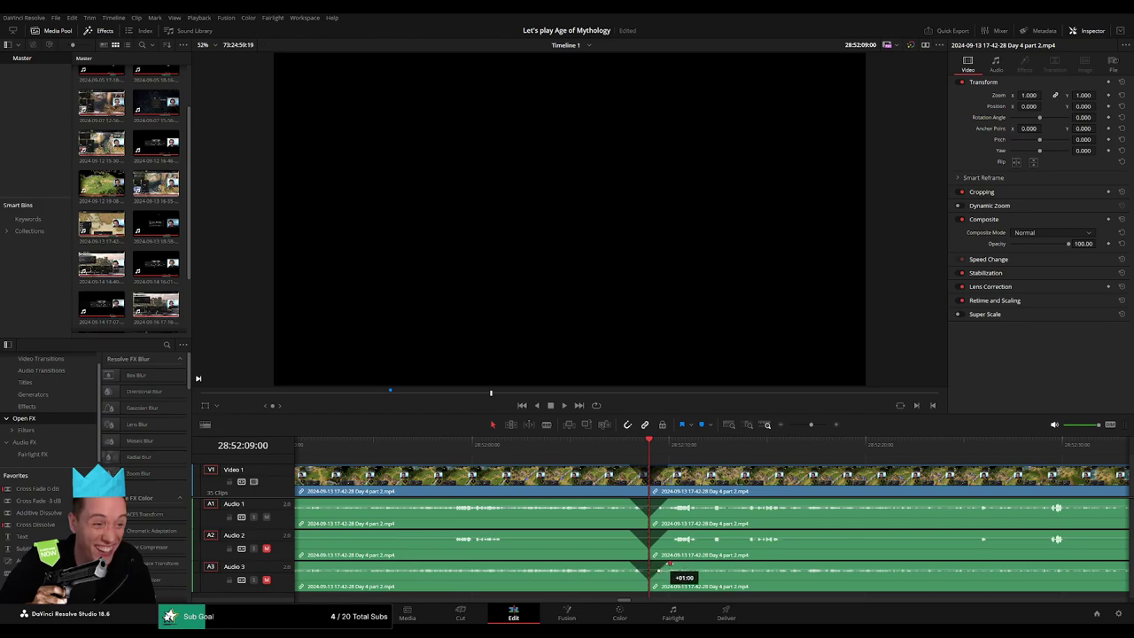
Step: Push the Day 4 part 2 clip far right and park the playhead at 30:00:00:00
drag(809, 426, 747, 434)
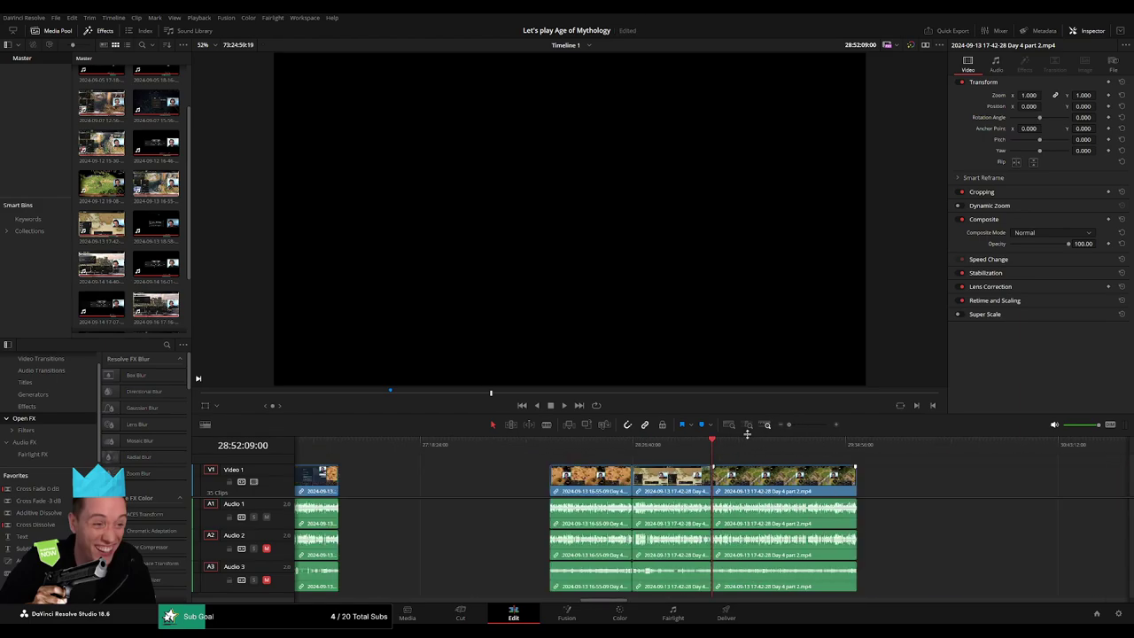
key(Up)
key(Up)
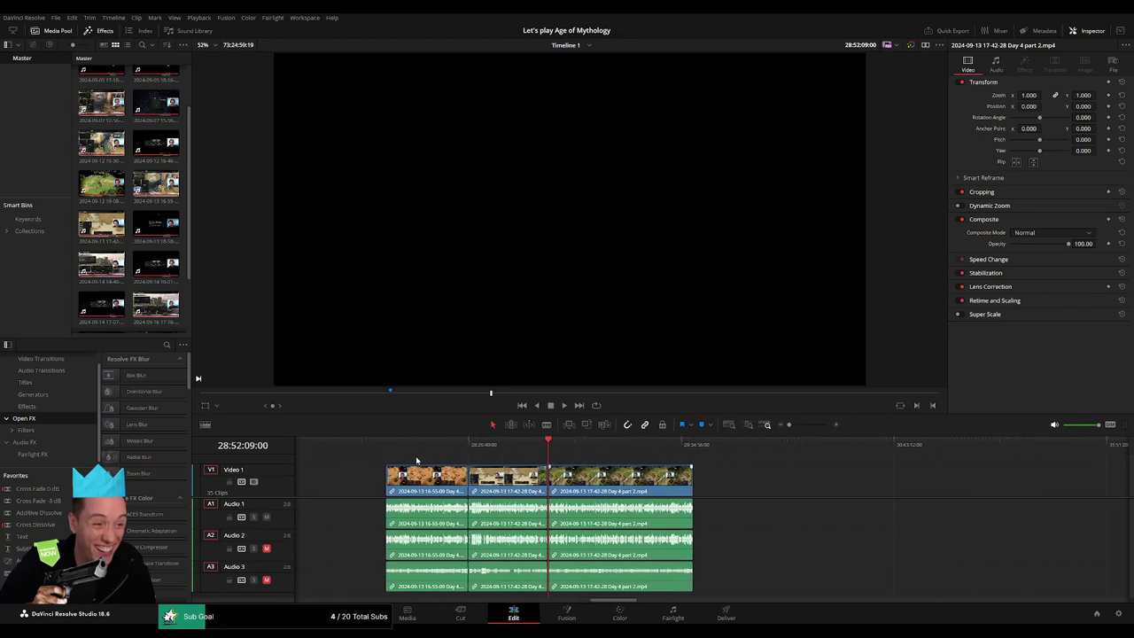
click(551, 447)
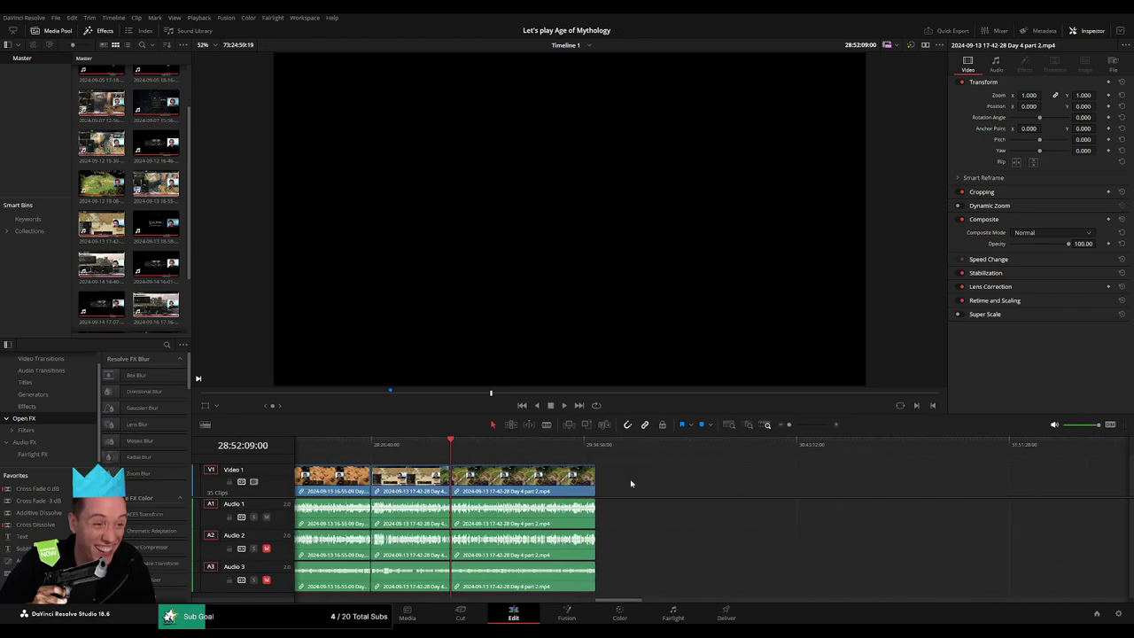
drag(529, 478, 825, 483)
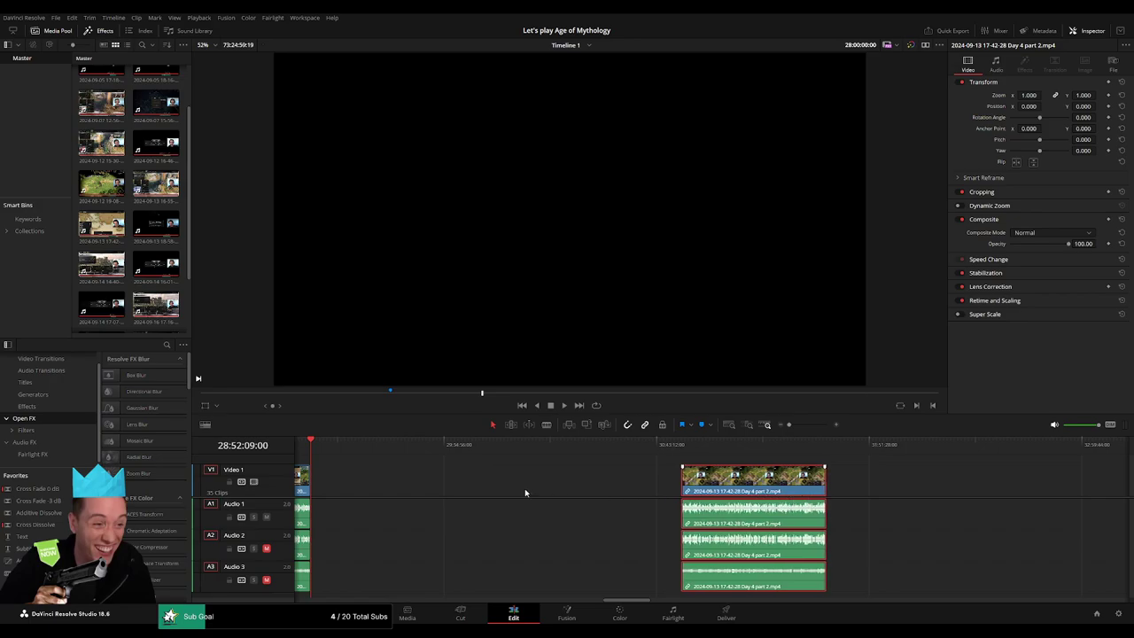
click(443, 481)
key(Home)
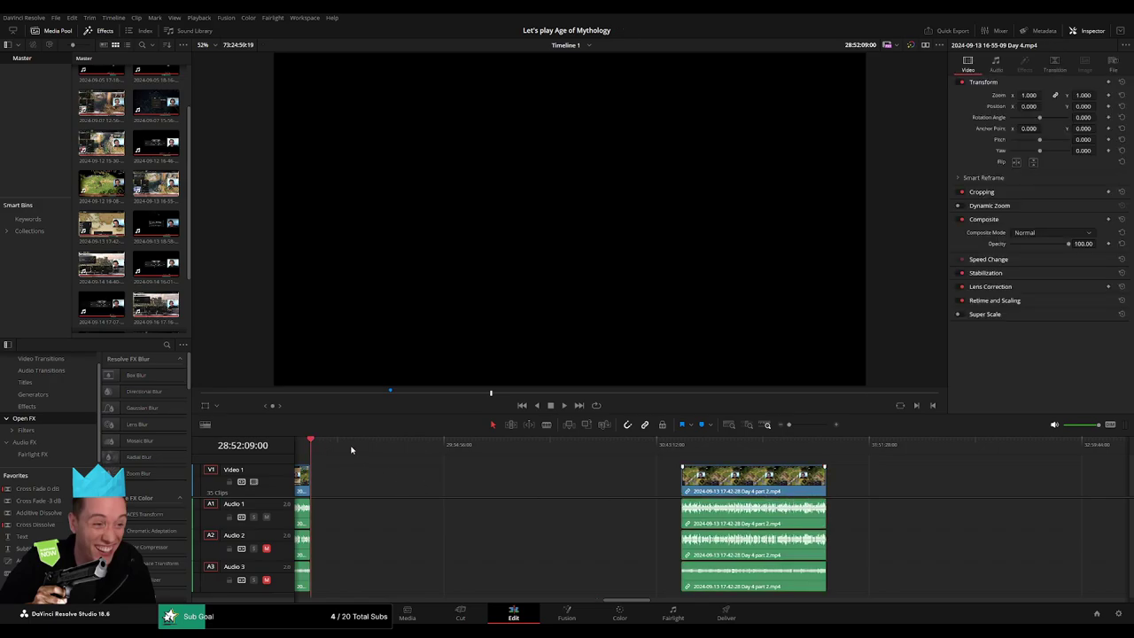
drag(346, 449, 526, 470)
scroll(621, 481, up, 2)
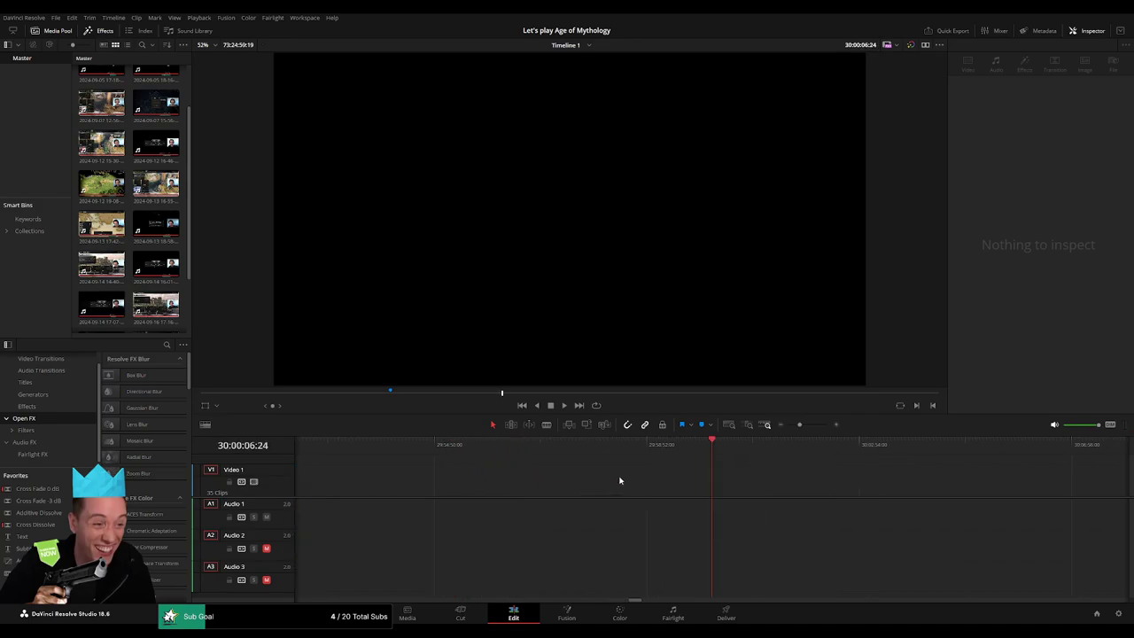
drag(711, 456, 705, 452)
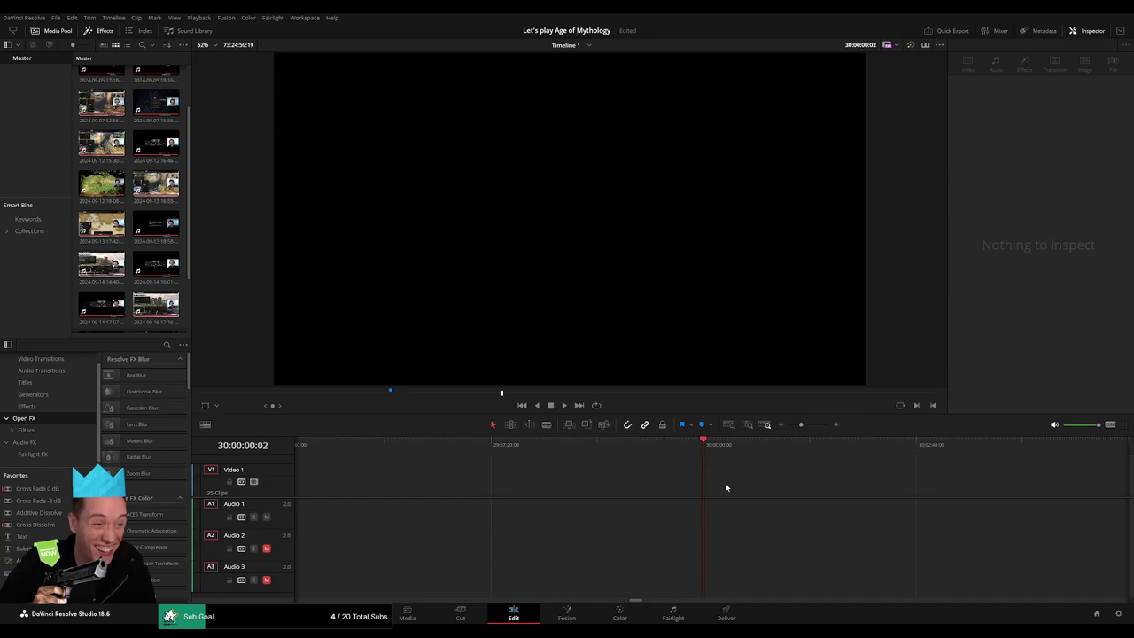
Step: Snap the part 2 clip's start to the playhead at 30:00:00:00
drag(801, 424, 788, 425)
drag(961, 476, 800, 470)
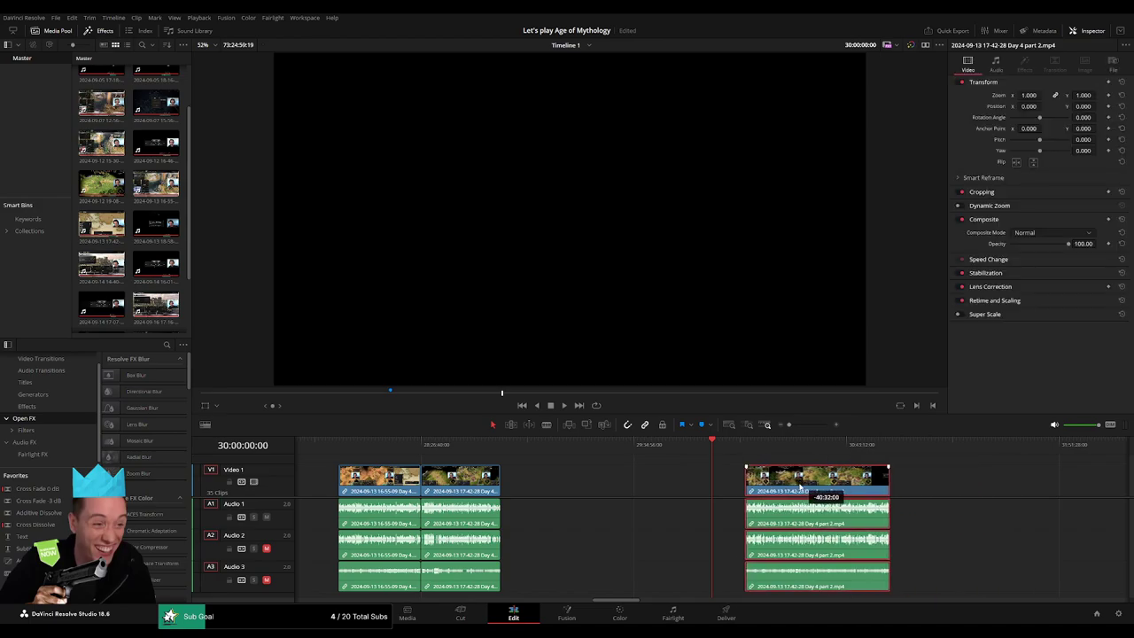
click(855, 450)
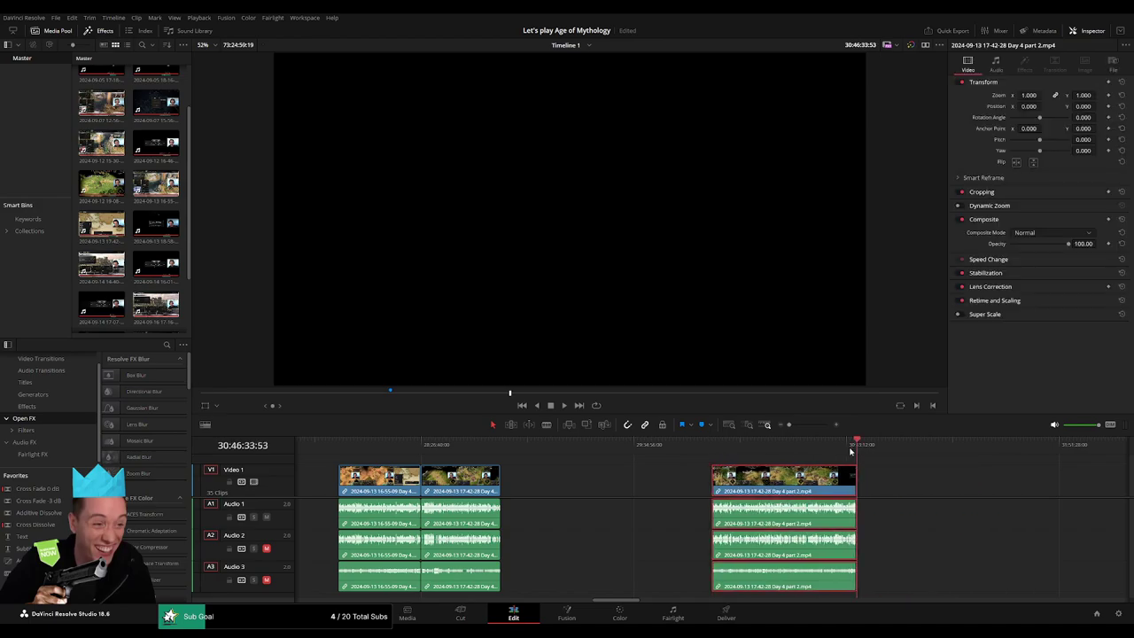
click(710, 451)
click(942, 479)
Step: Pull the Day 4 part 3 clip left until it butts against part 2's end
scroll(898, 488, right, 10)
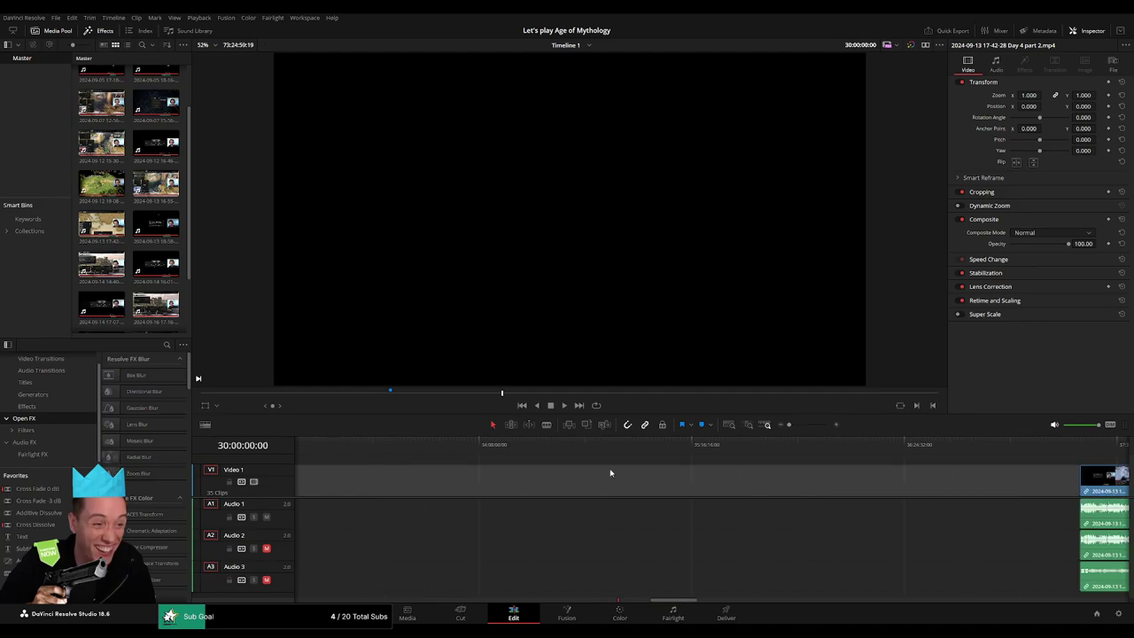
mouse_move(1035, 489)
mouse_down()
mouse_move(501, 487)
mouse_move(405, 466)
mouse_up()
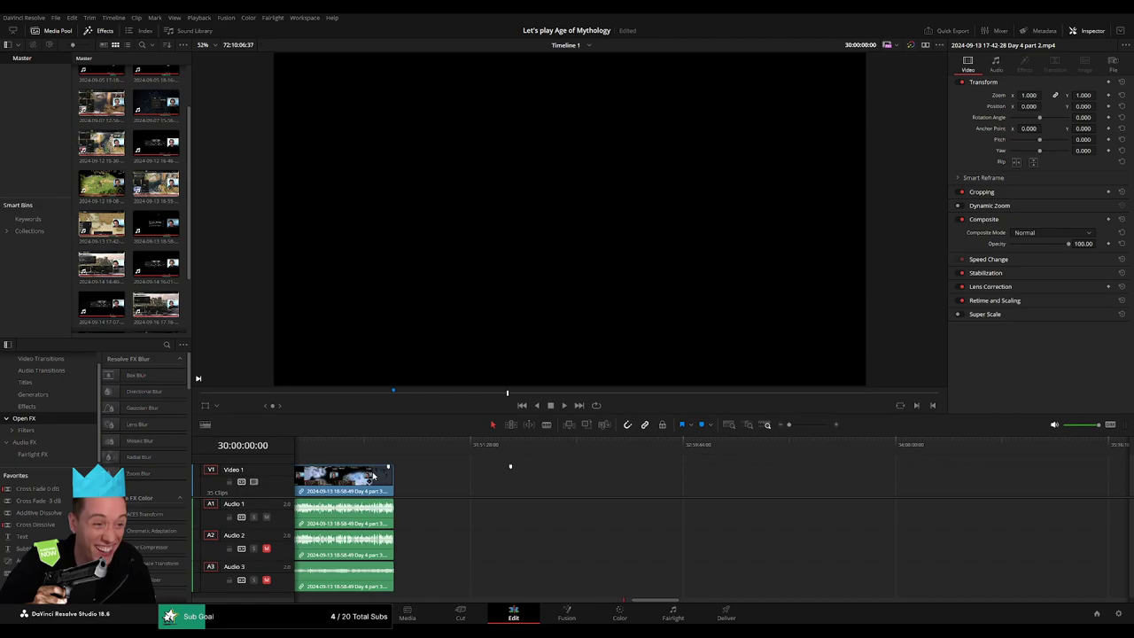
scroll(408, 486, left, 5)
click(550, 443)
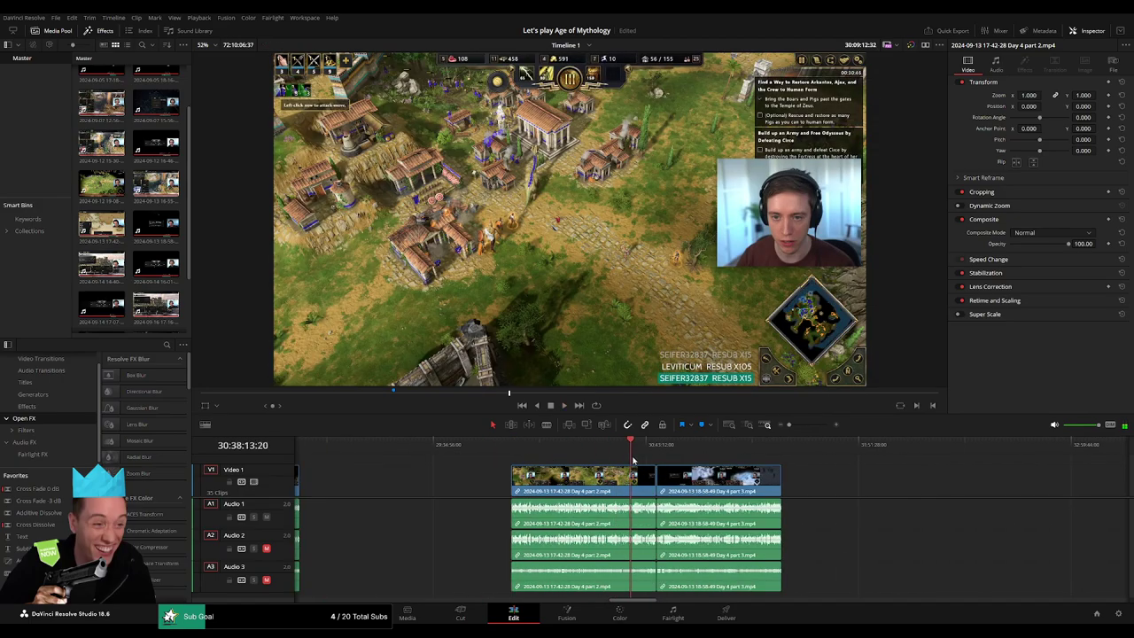
Step: Play back across the join between the Day 4 part 2 and part 3 clips
drag(558, 453, 654, 444)
scroll(791, 444, up, 3)
key(space)
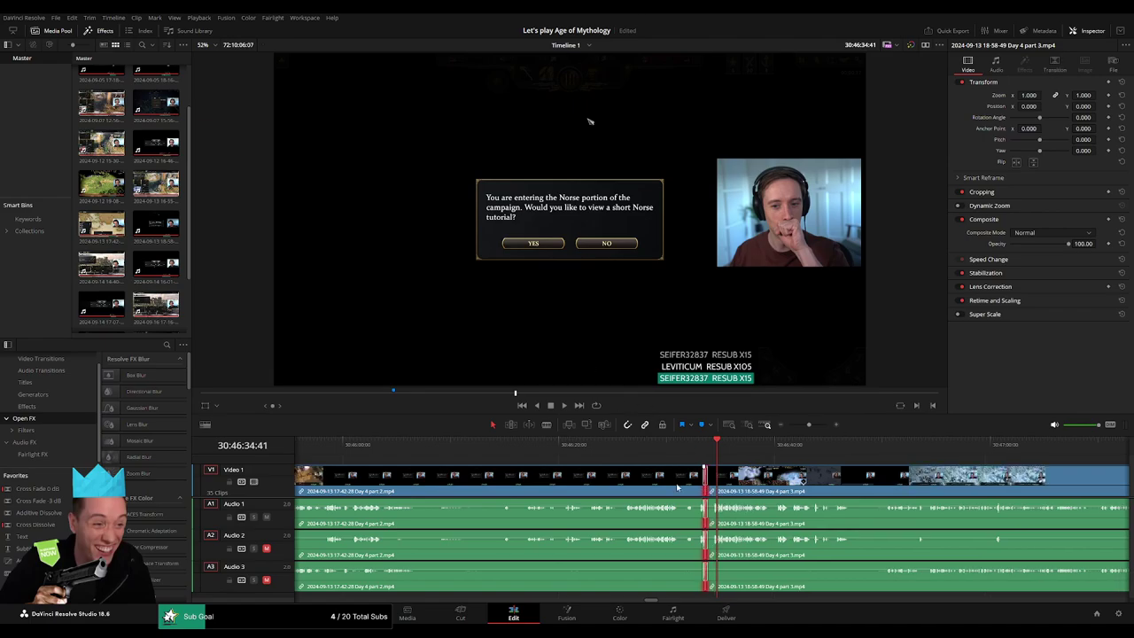
click(668, 449)
key(space)
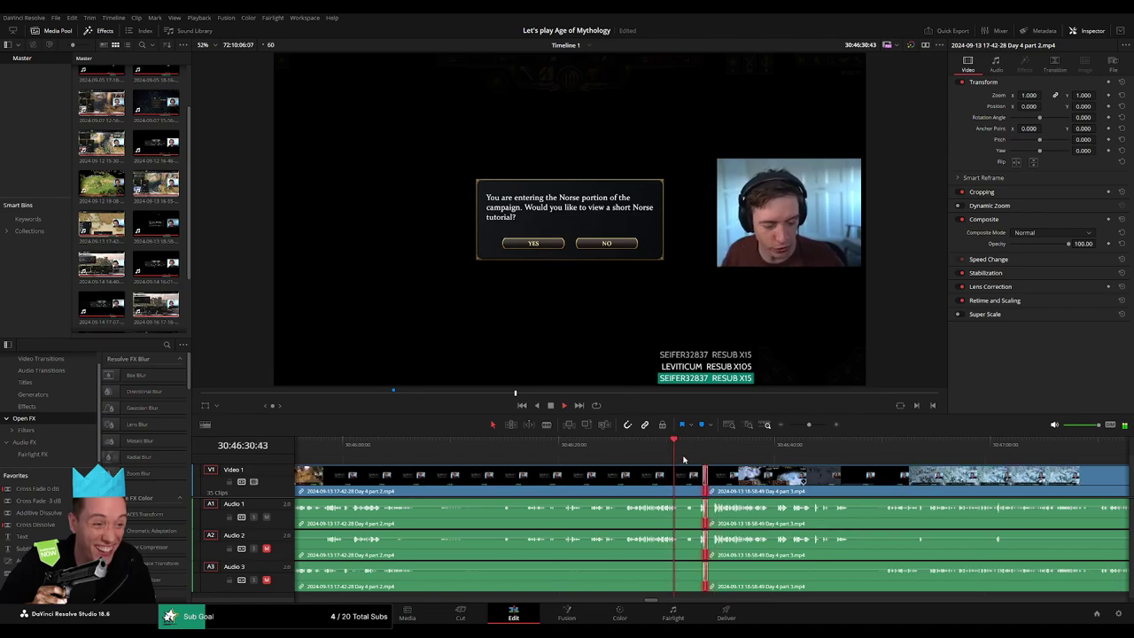
drag(808, 425, 801, 426)
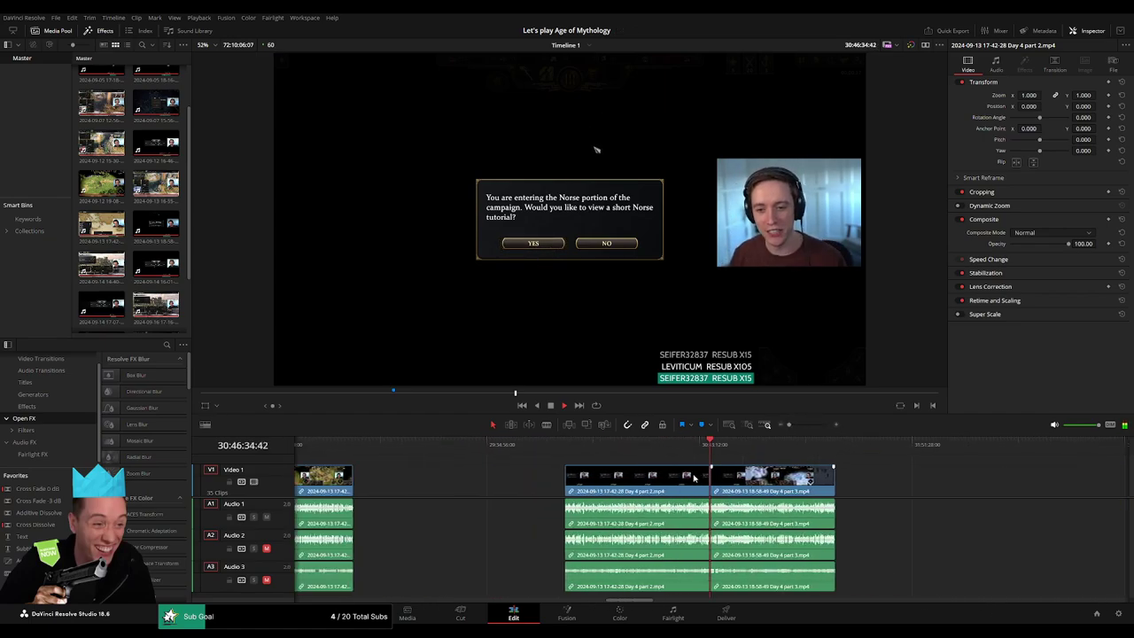
drag(800, 426, 789, 425)
Step: Scrub part 3 to 30:52:16:30 and split all tracks at the playhead
click(576, 449)
drag(576, 451, 567, 451)
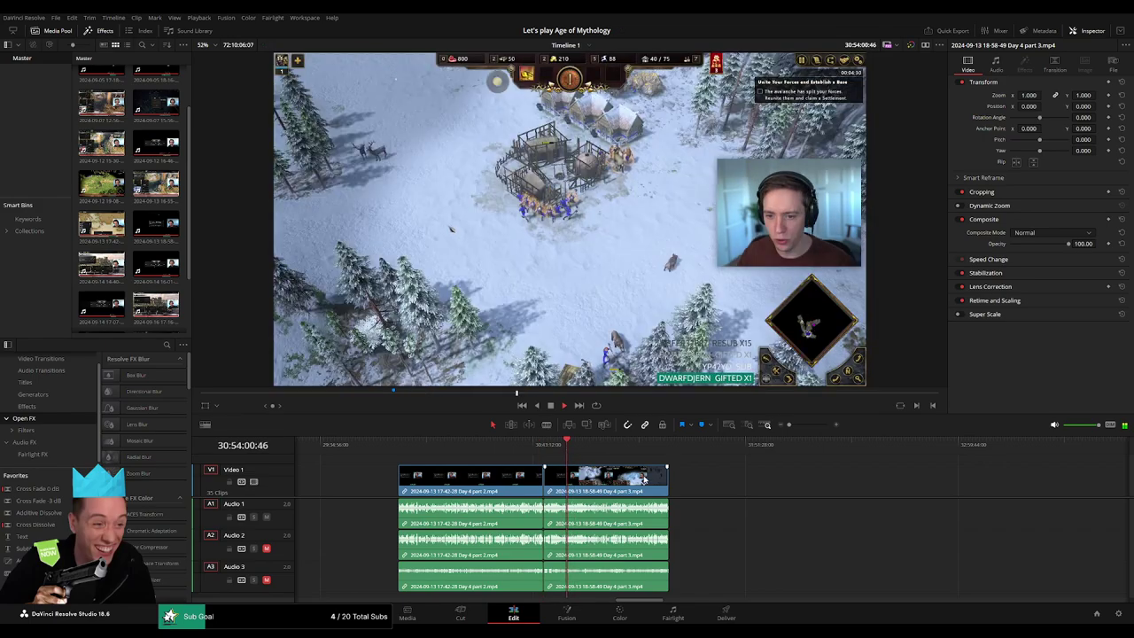
scroll(592, 457, up, 3)
scroll(592, 456, up, 2)
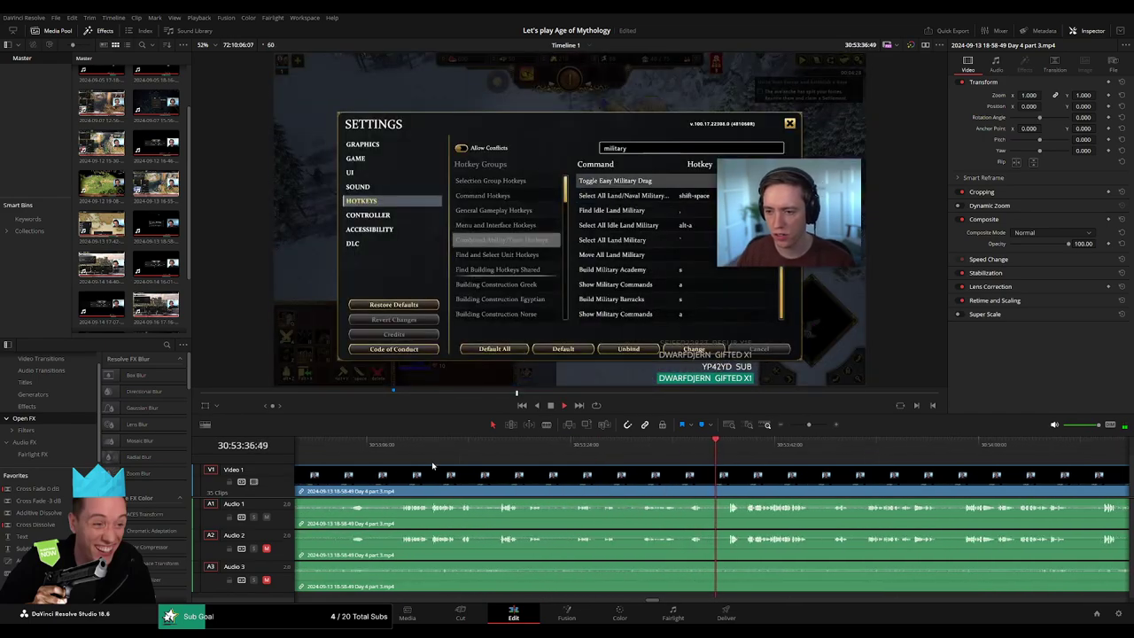
mouse_move(714, 450)
mouse_down()
mouse_move(402, 452)
mouse_move(654, 476)
mouse_move(581, 482)
mouse_up()
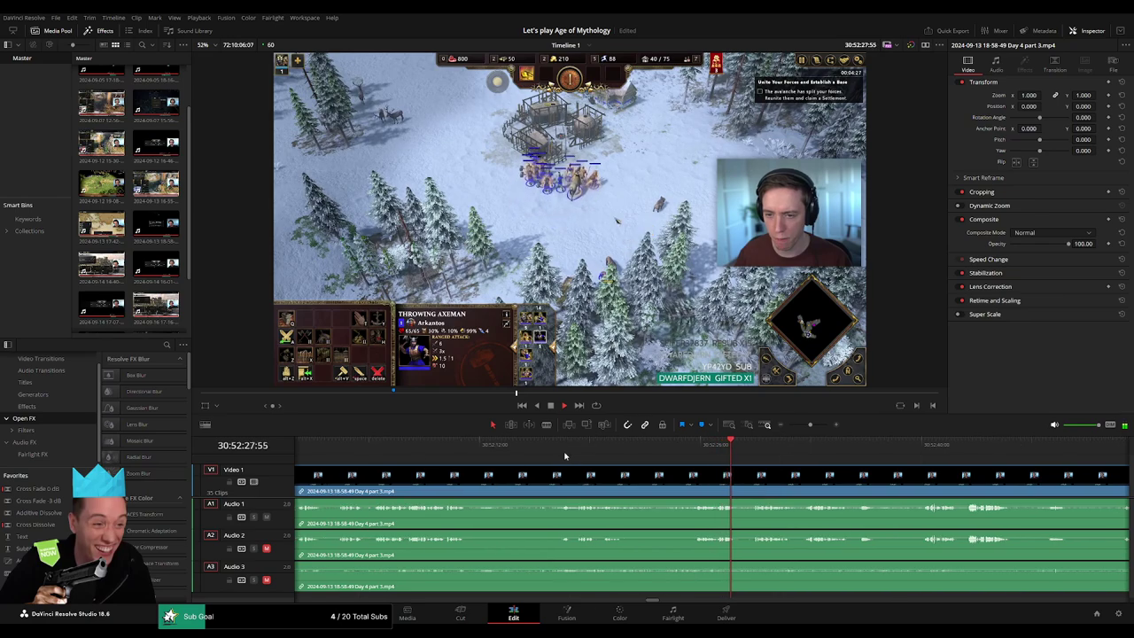
click(563, 478)
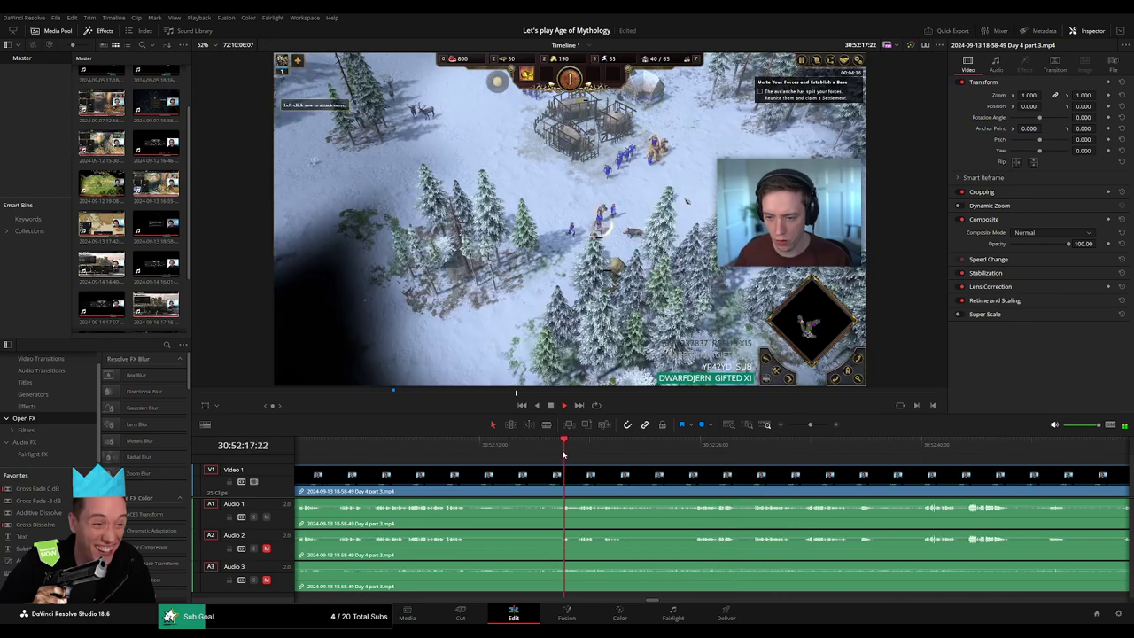
scroll(655, 458, up, 1)
click(656, 458)
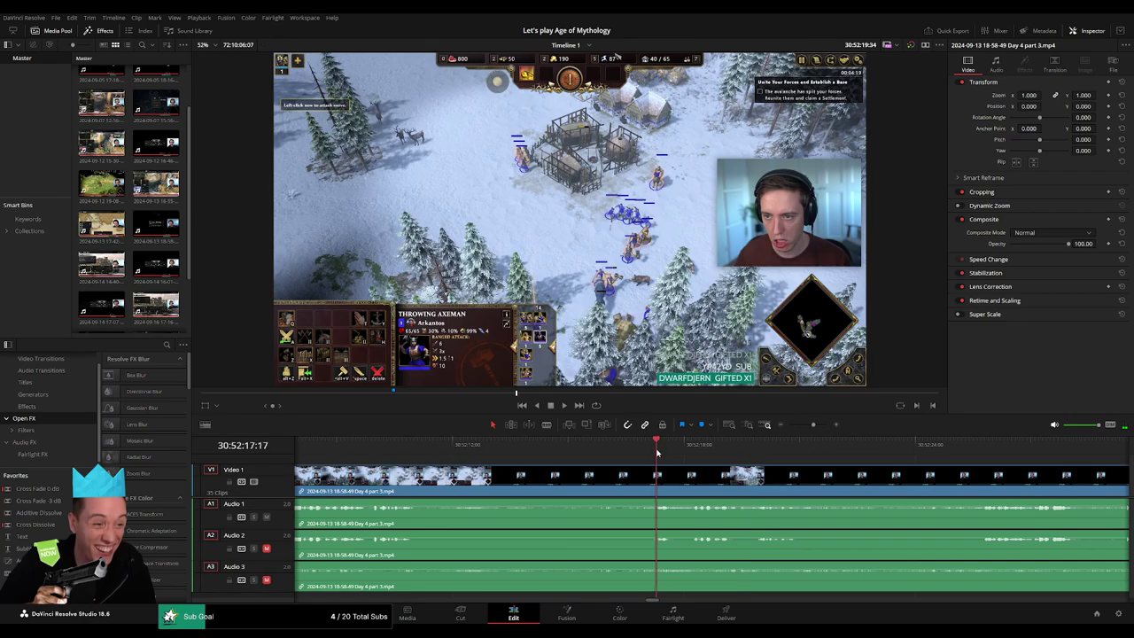
click(634, 458)
drag(634, 458, 631, 484)
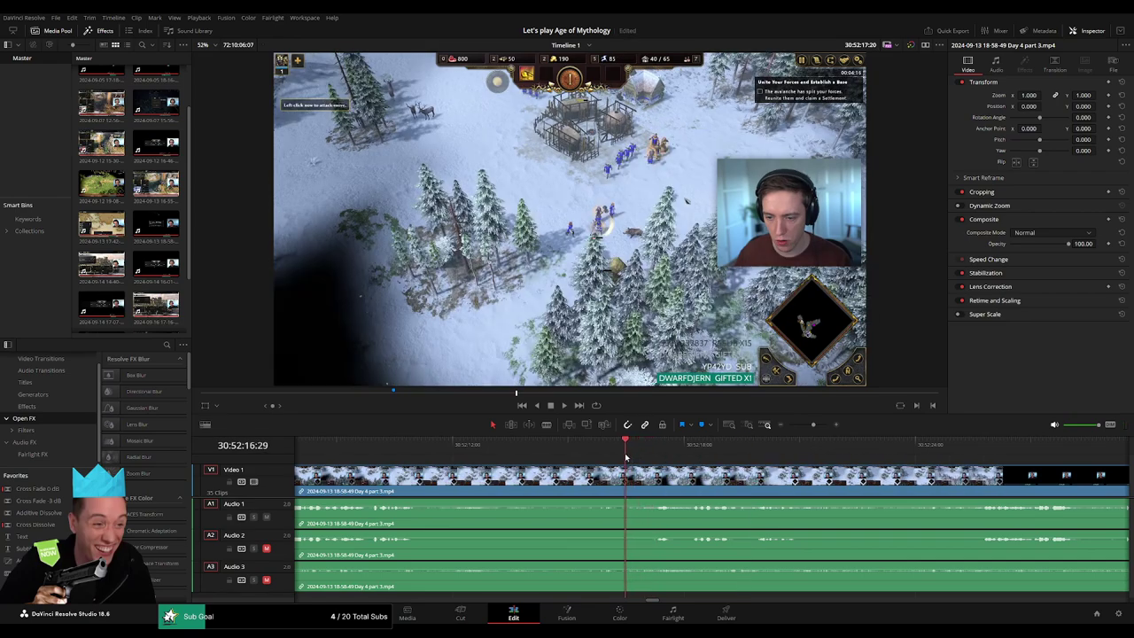
click(632, 484)
Step: Add matching fade-outs before the 30:52:16 cut on A1, A2 and A3, then play back to check
key(a)
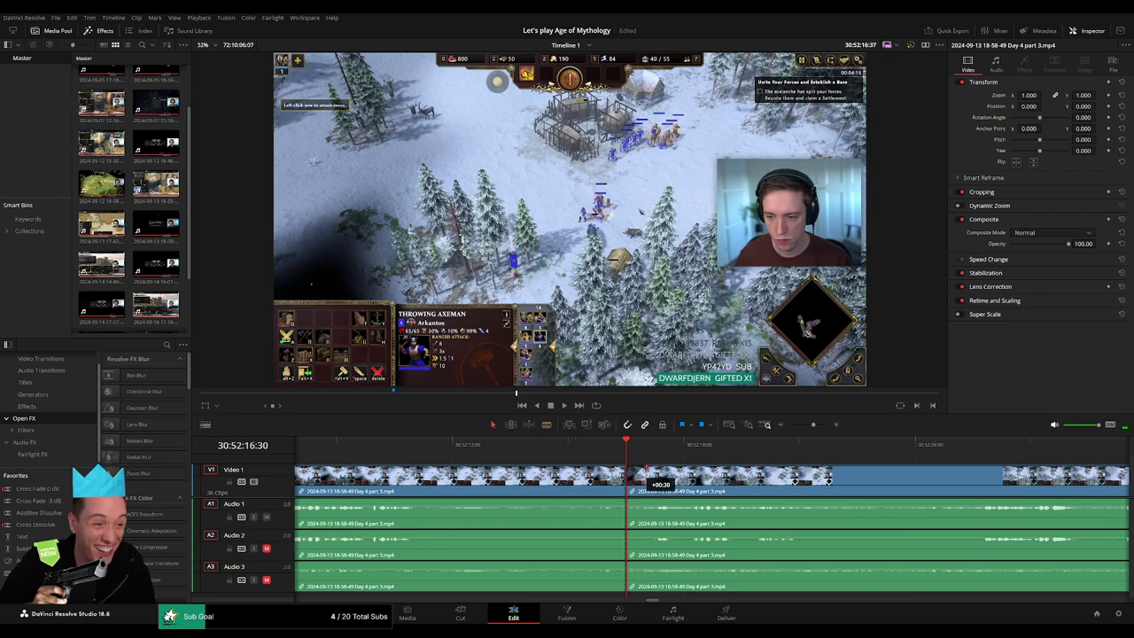
mouse_move(631, 484)
mouse_down()
mouse_move(657, 479)
mouse_move(641, 476)
mouse_up()
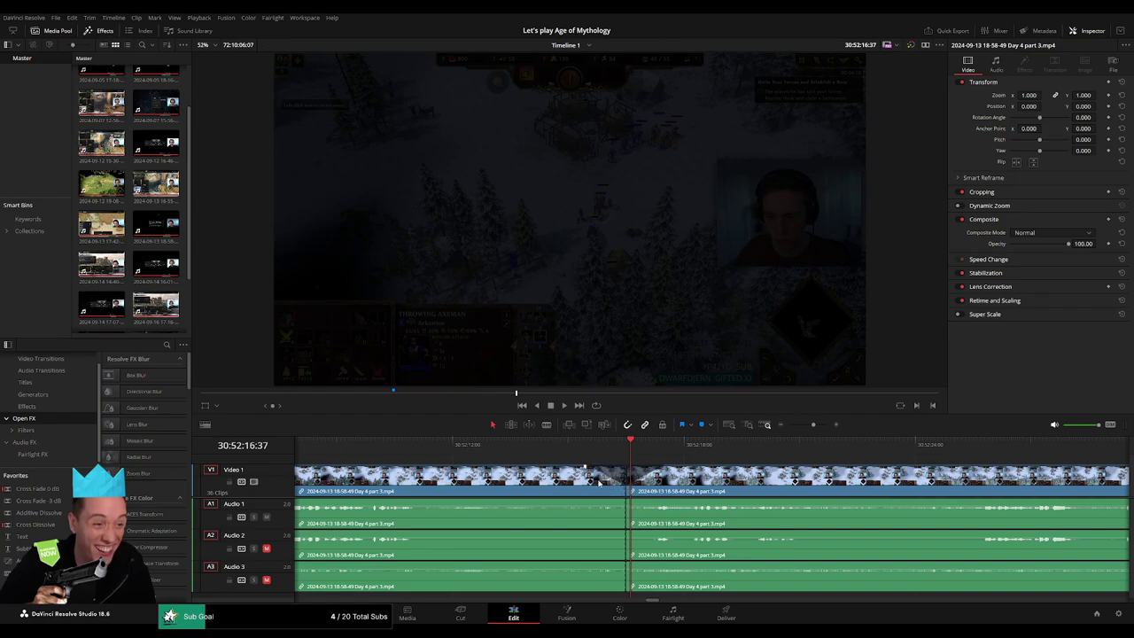
drag(623, 500, 591, 500)
click(535, 458)
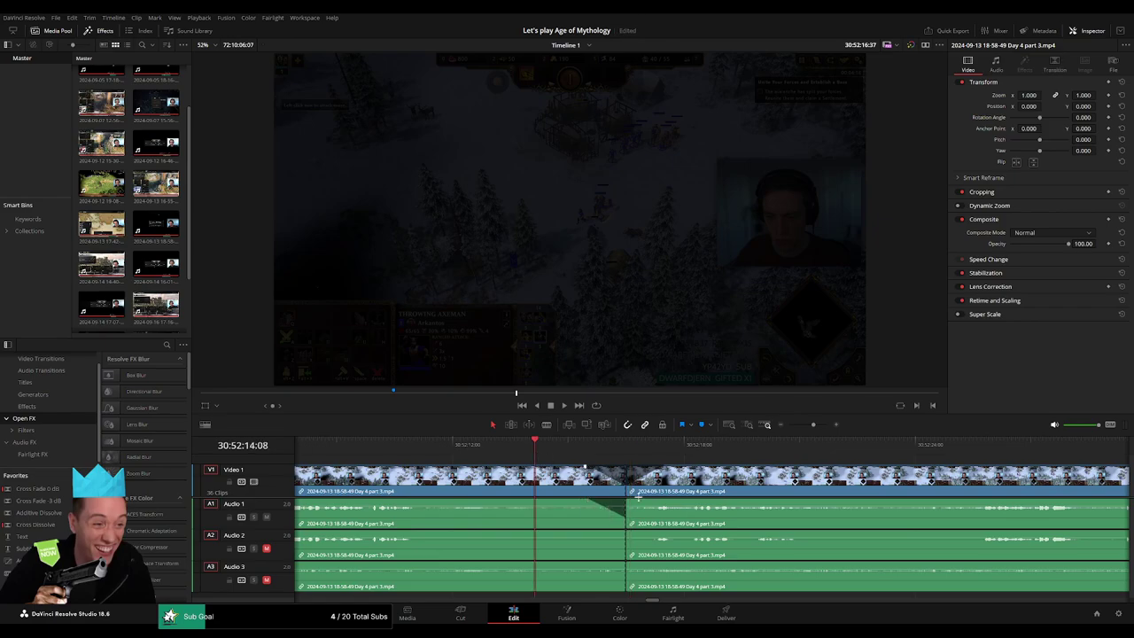
mouse_move(627, 503)
mouse_down()
mouse_move(661, 504)
mouse_move(593, 533)
mouse_up()
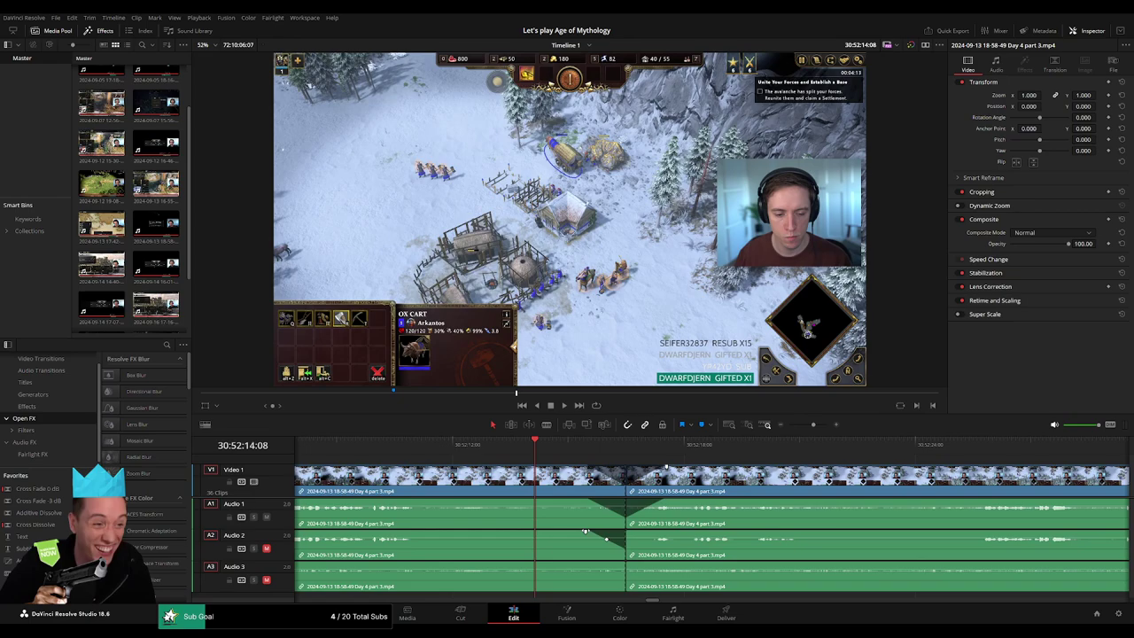
drag(637, 535, 656, 533)
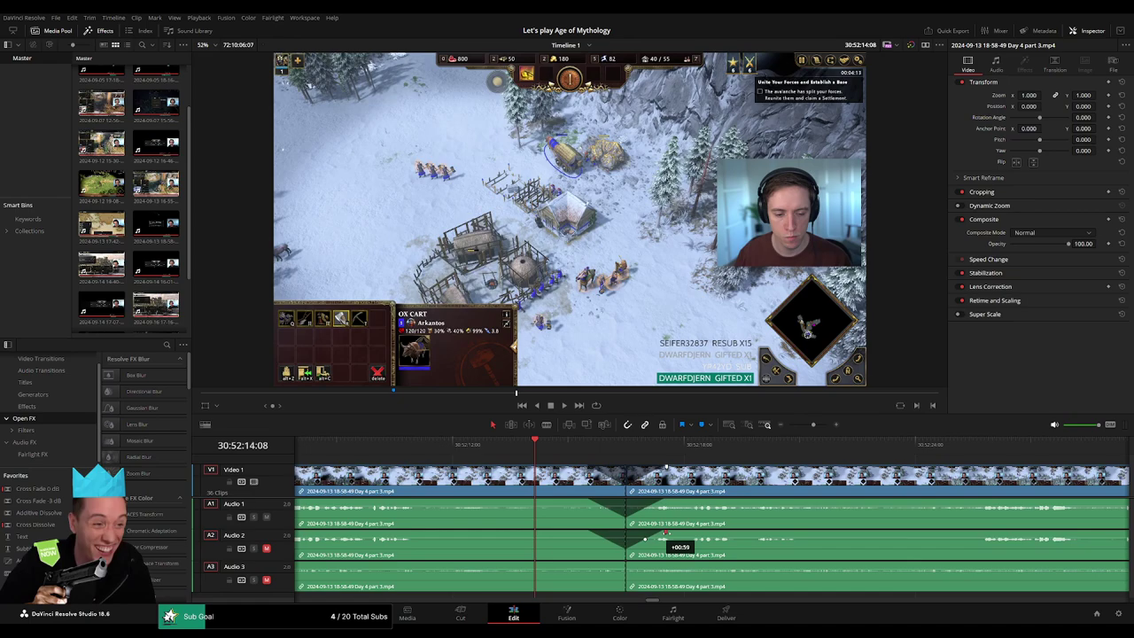
mouse_move(623, 563)
mouse_down()
mouse_move(589, 563)
mouse_move(669, 564)
mouse_up()
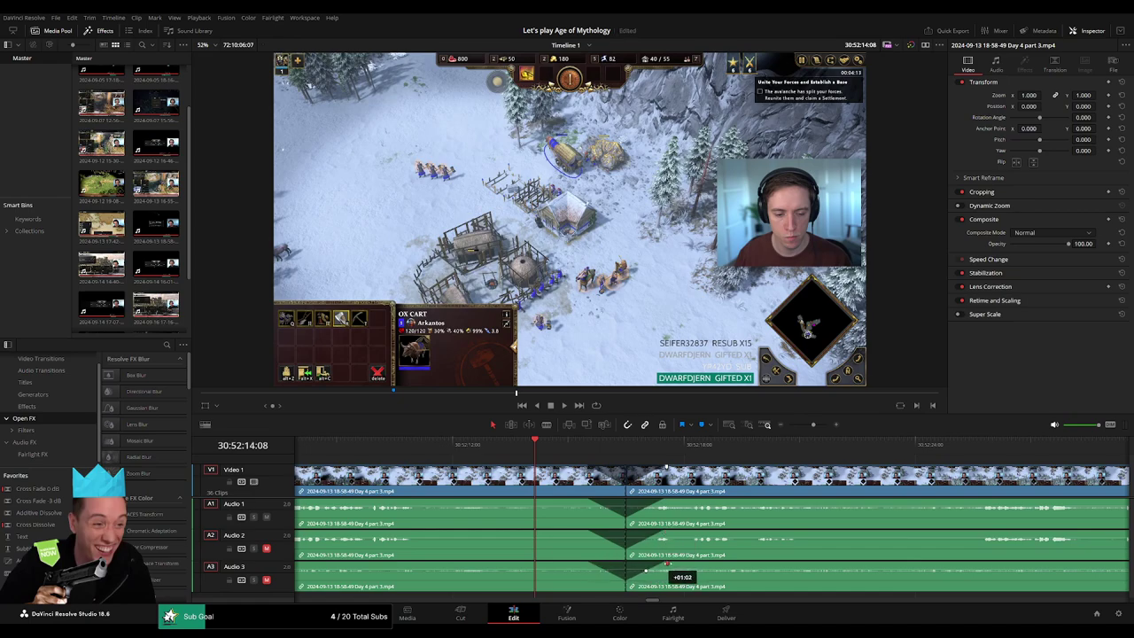
click(583, 443)
key(space)
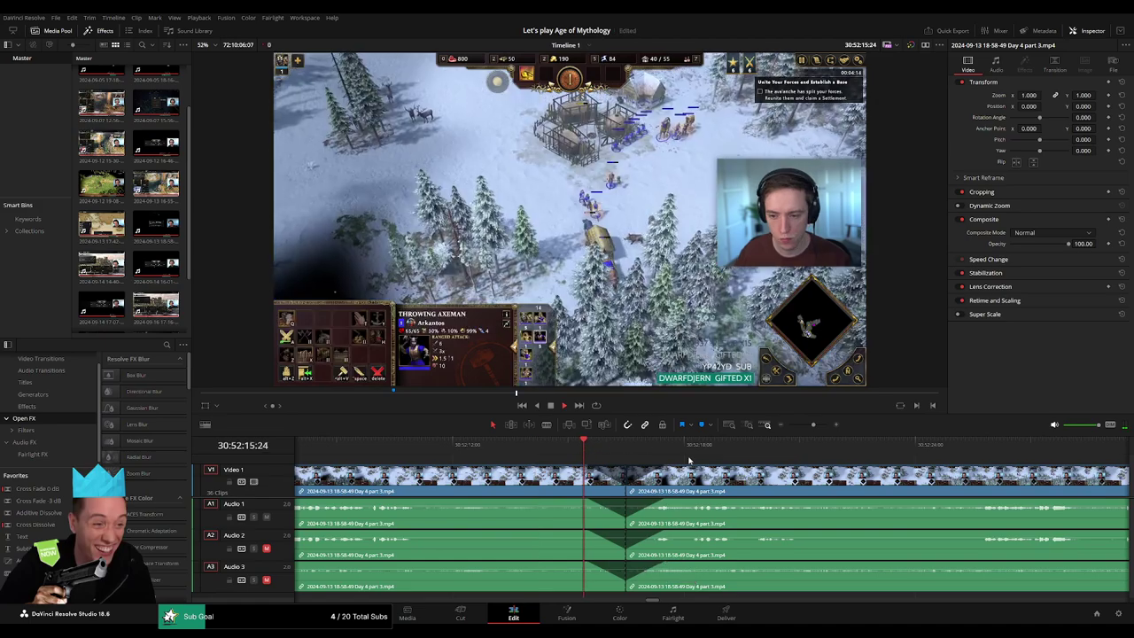
Step: Move the leftover Day 4 part 3 piece to start near 32:00:00:00
key(space)
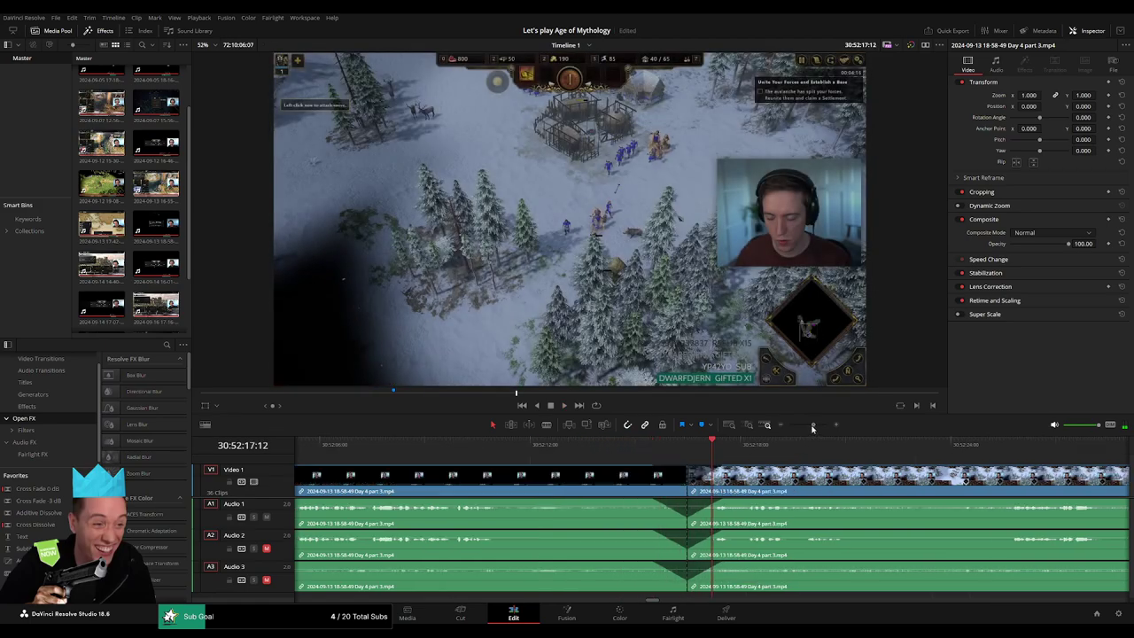
scroll(684, 450, down, 3)
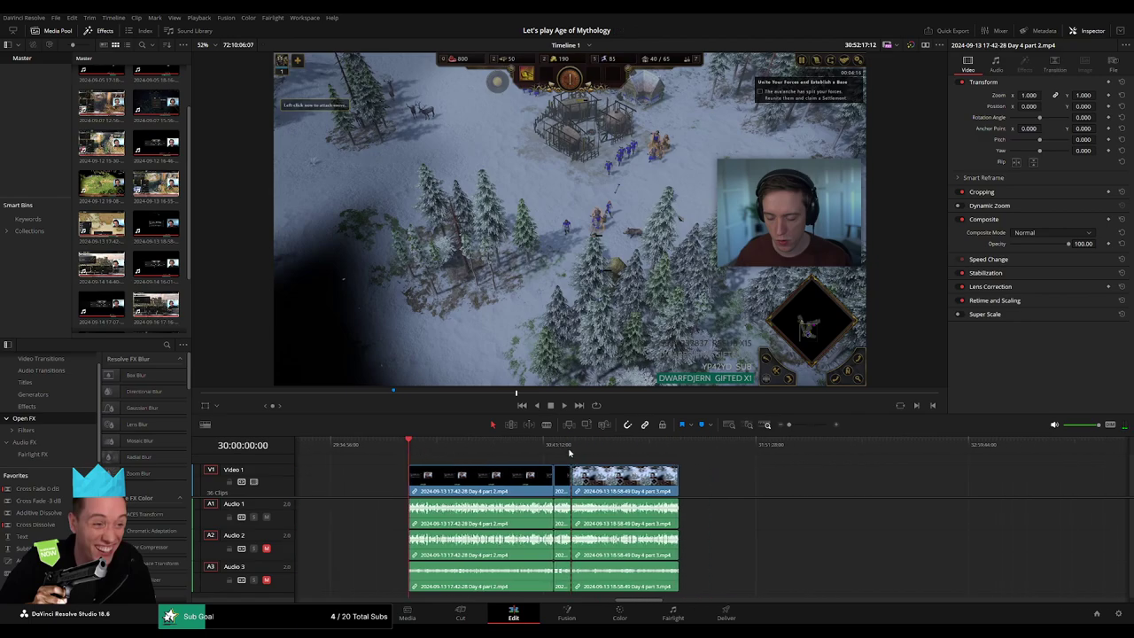
scroll(478, 479, right, 3)
drag(477, 490, 809, 490)
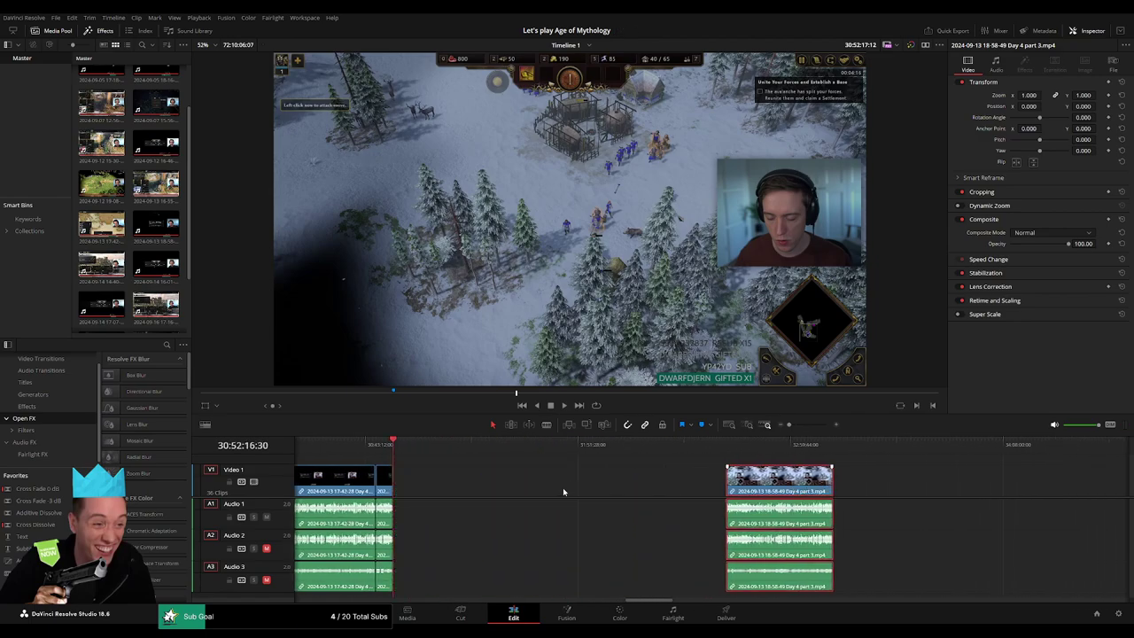
click(563, 490)
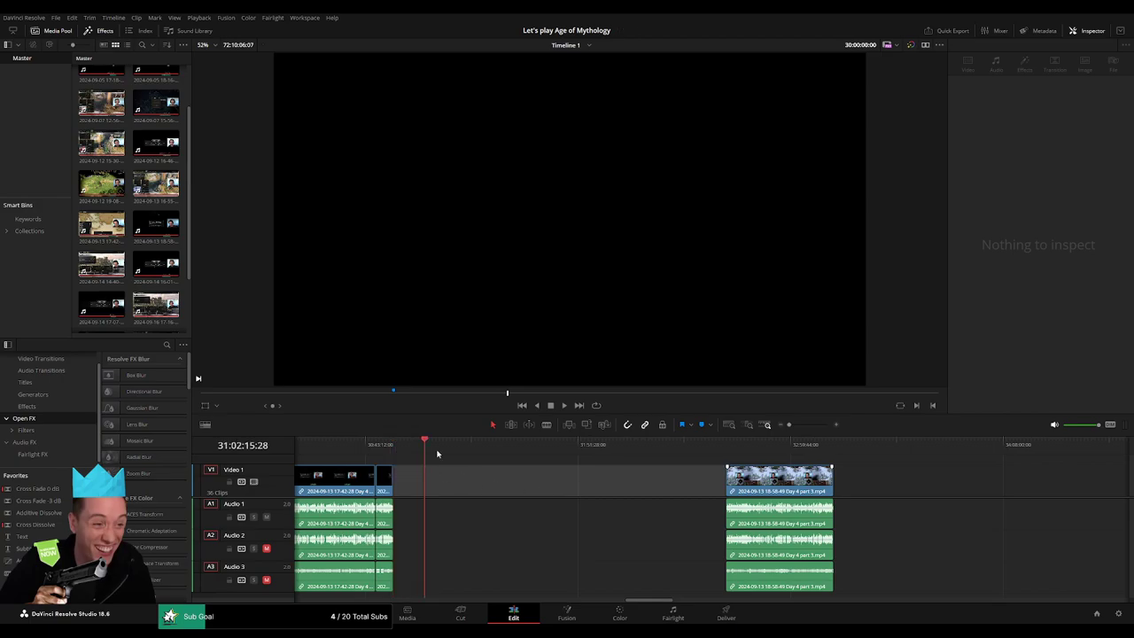
drag(437, 454, 603, 486)
drag(780, 483, 658, 483)
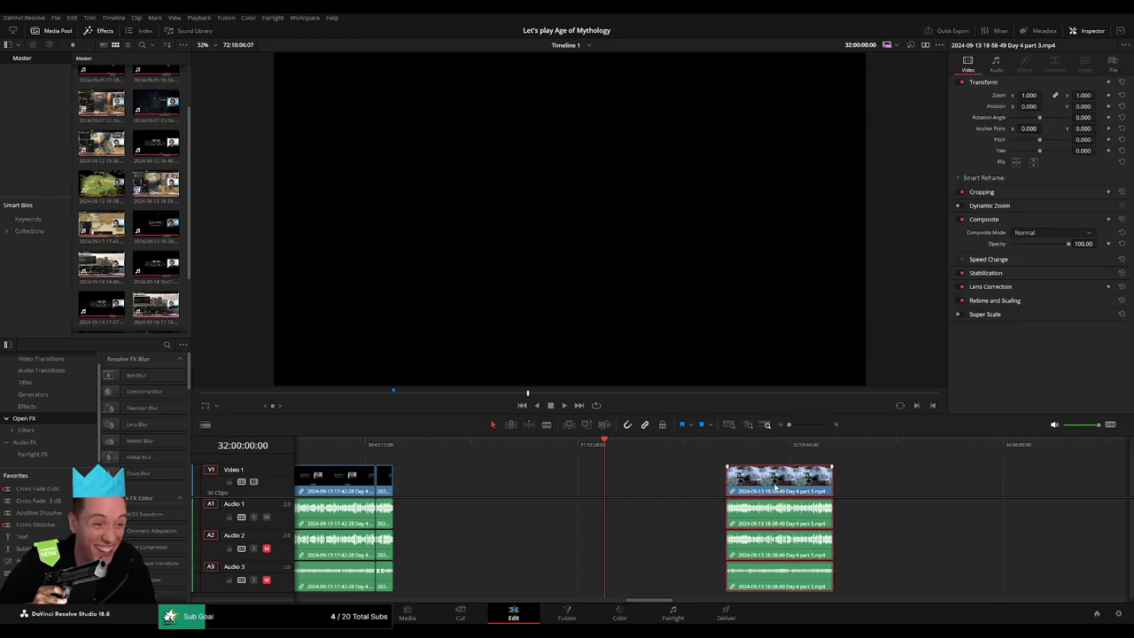
Step: Slide the Day 5 clip left and ripple-delete the gap in front of it
scroll(599, 473, right, 5)
scroll(599, 474, right, 10)
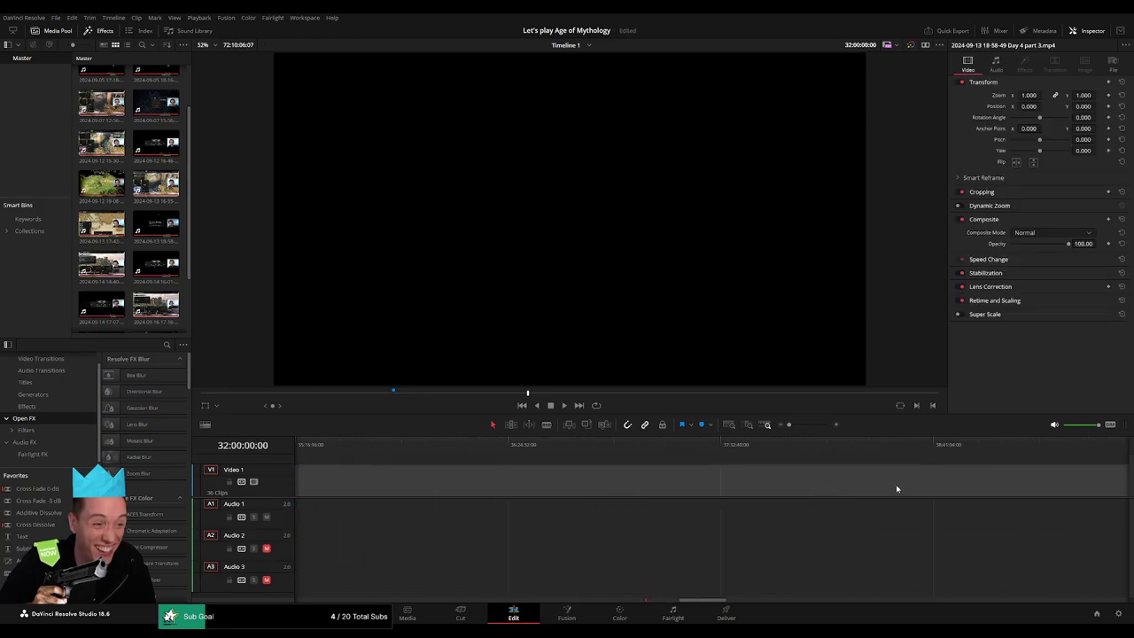
drag(918, 487, 407, 469)
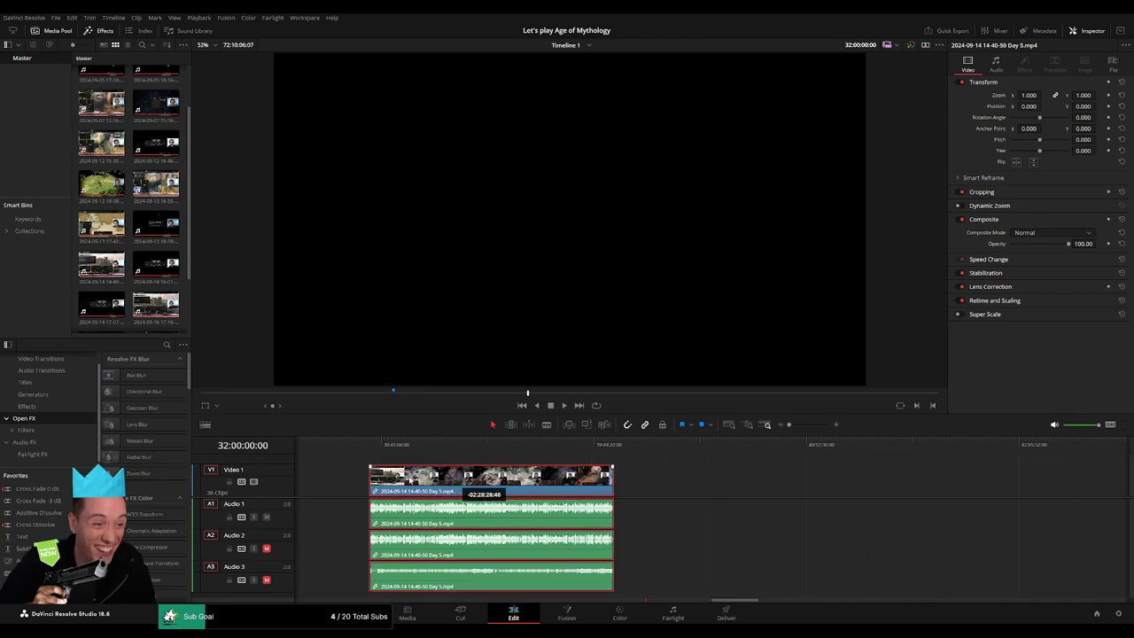
scroll(408, 468, left, 5)
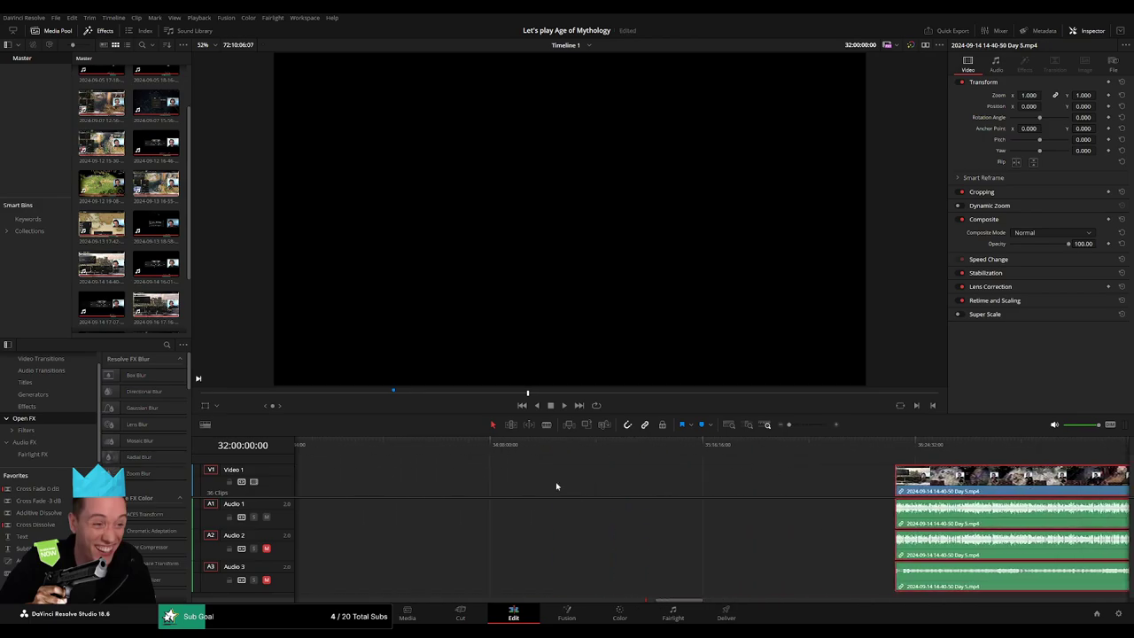
scroll(557, 487, left, 5)
click(580, 490)
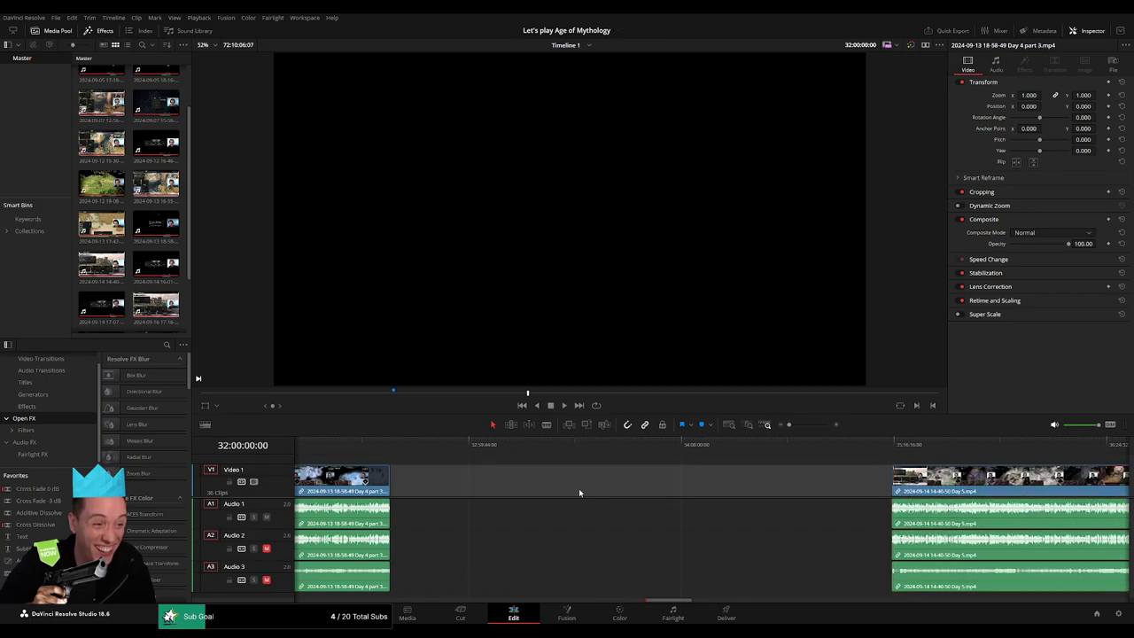
key(Delete)
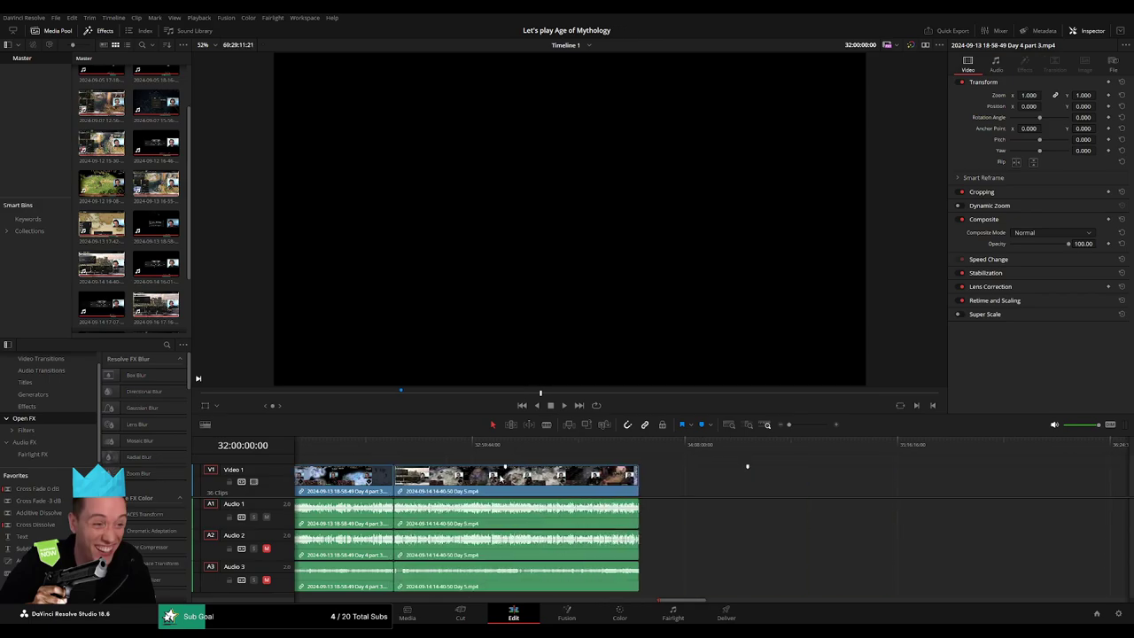
scroll(747, 463, left, 3)
drag(447, 451, 534, 462)
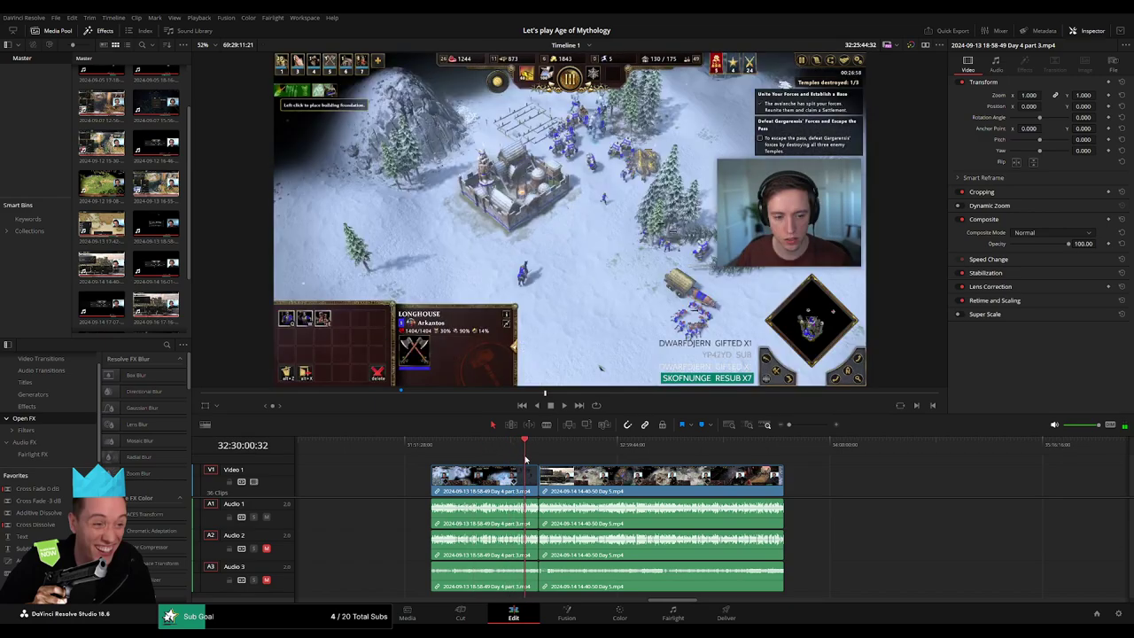
Step: Trim the Day 5 edit point slightly earlier and replay across the cut
key(space)
scroll(740, 479, up, 3)
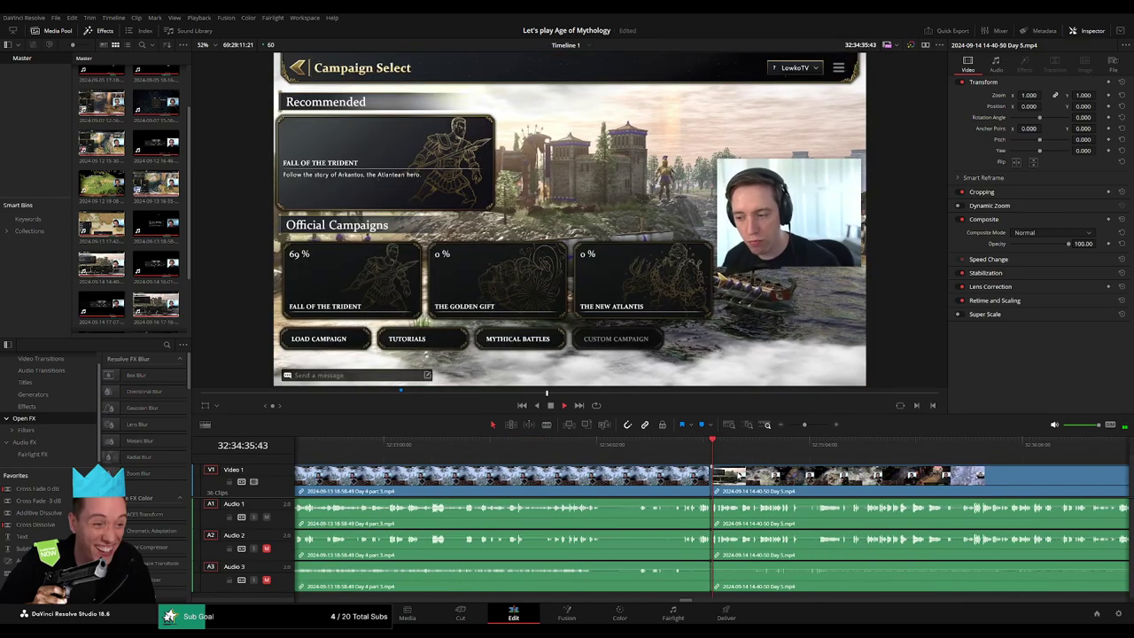
drag(688, 497, 680, 497)
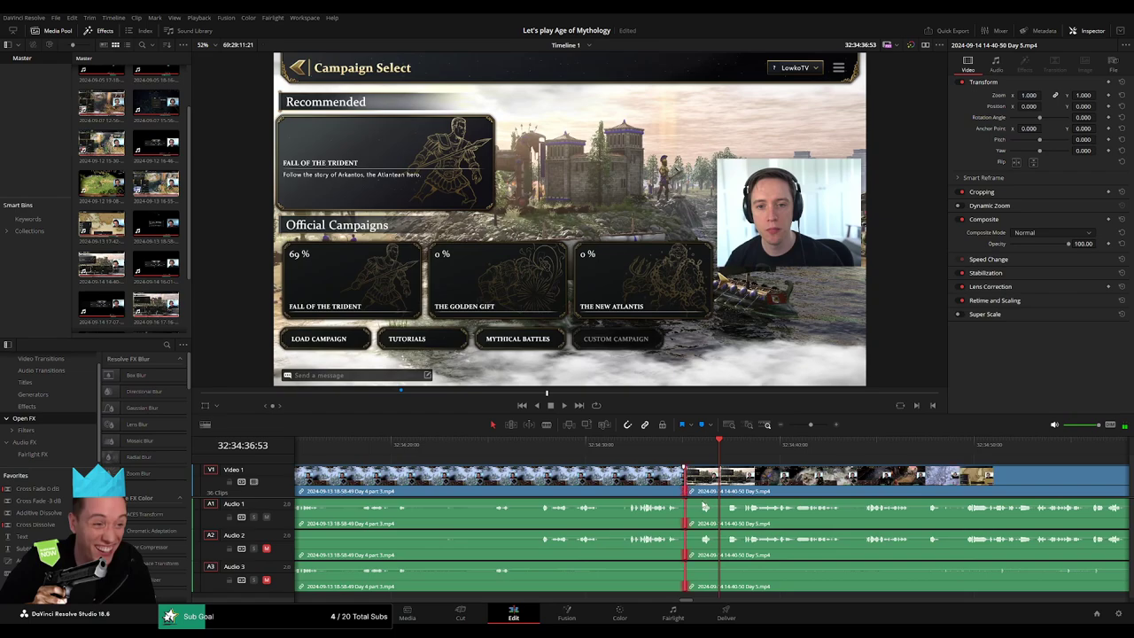
key(slash)
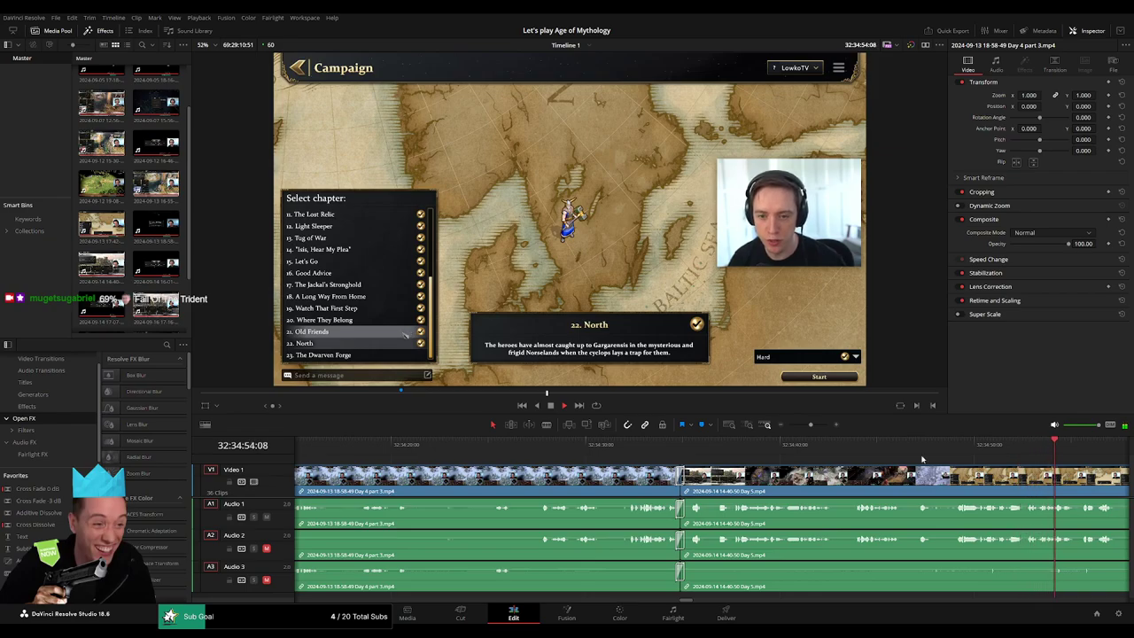
Step: Scrub back and forth through the Day 5 gameplay to find a cut point
drag(811, 426, 789, 424)
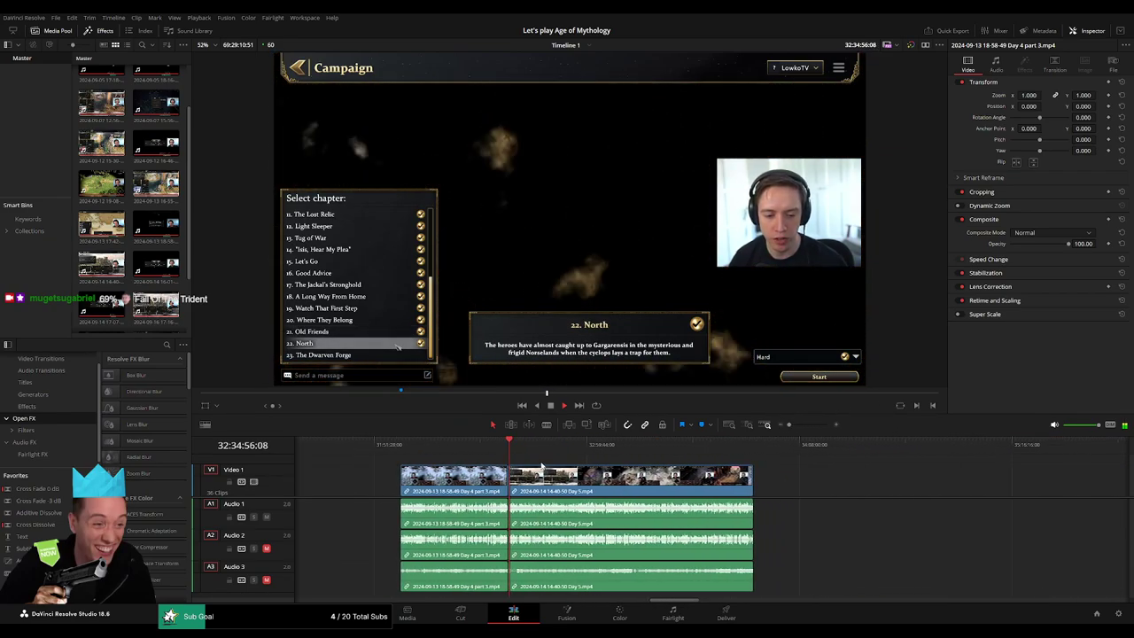
click(543, 445)
drag(543, 451, 563, 443)
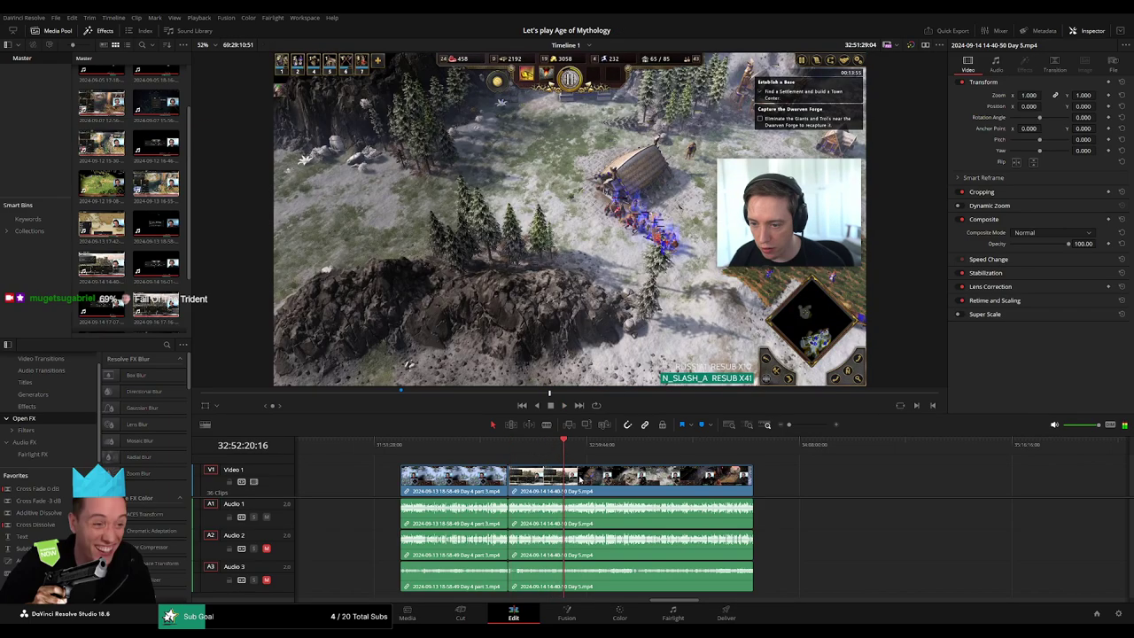
scroll(669, 486, up, 3)
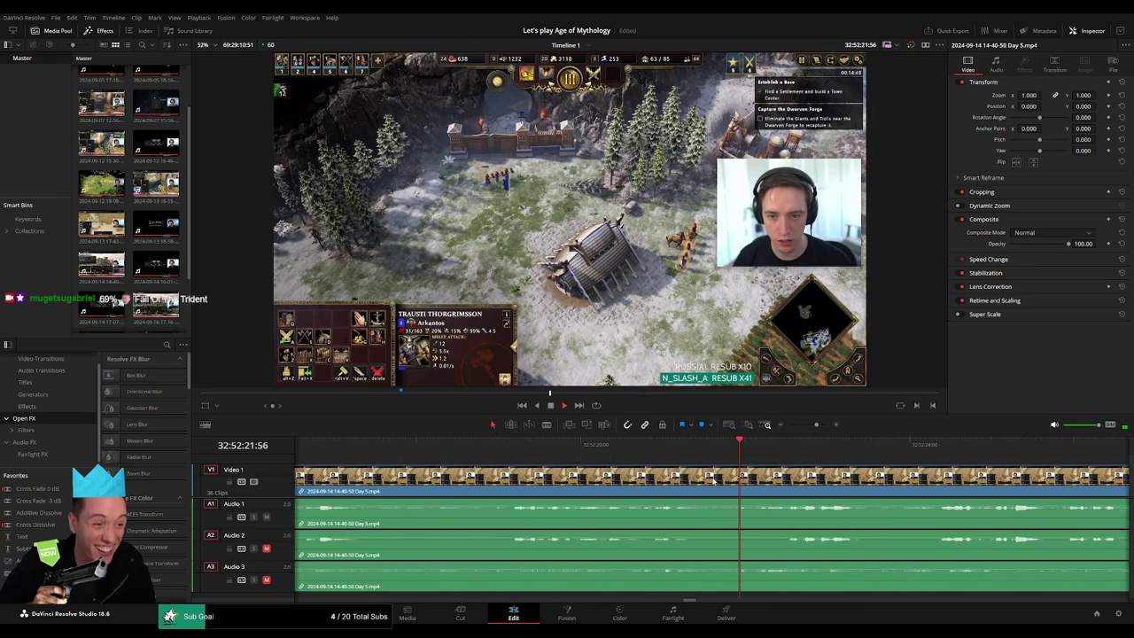
click(346, 443)
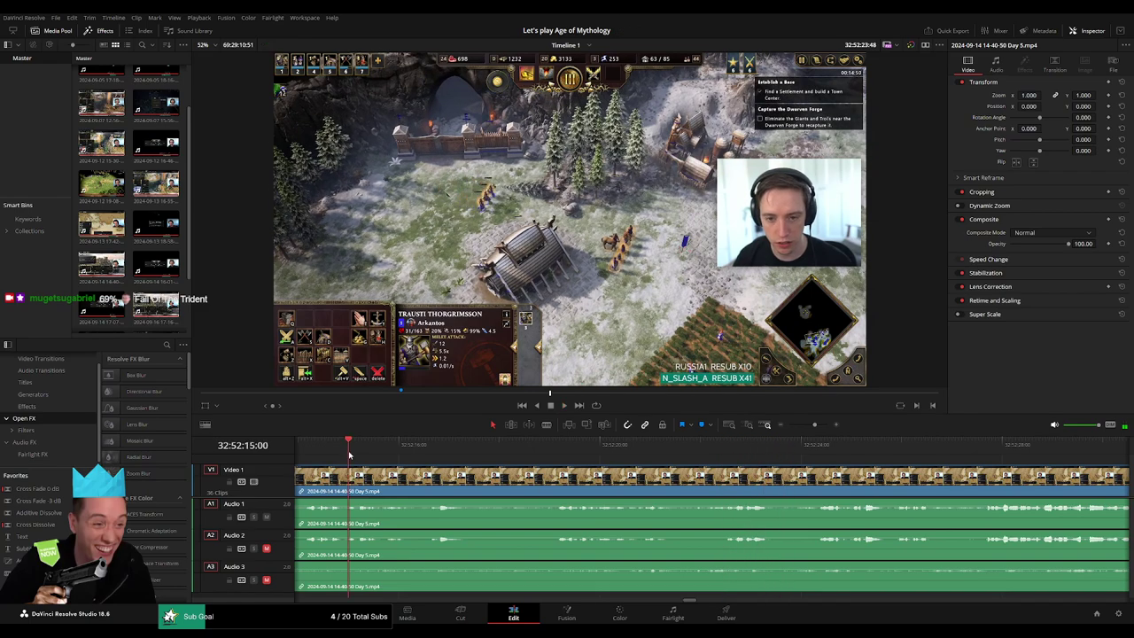
click(633, 450)
scroll(532, 452, left, 2)
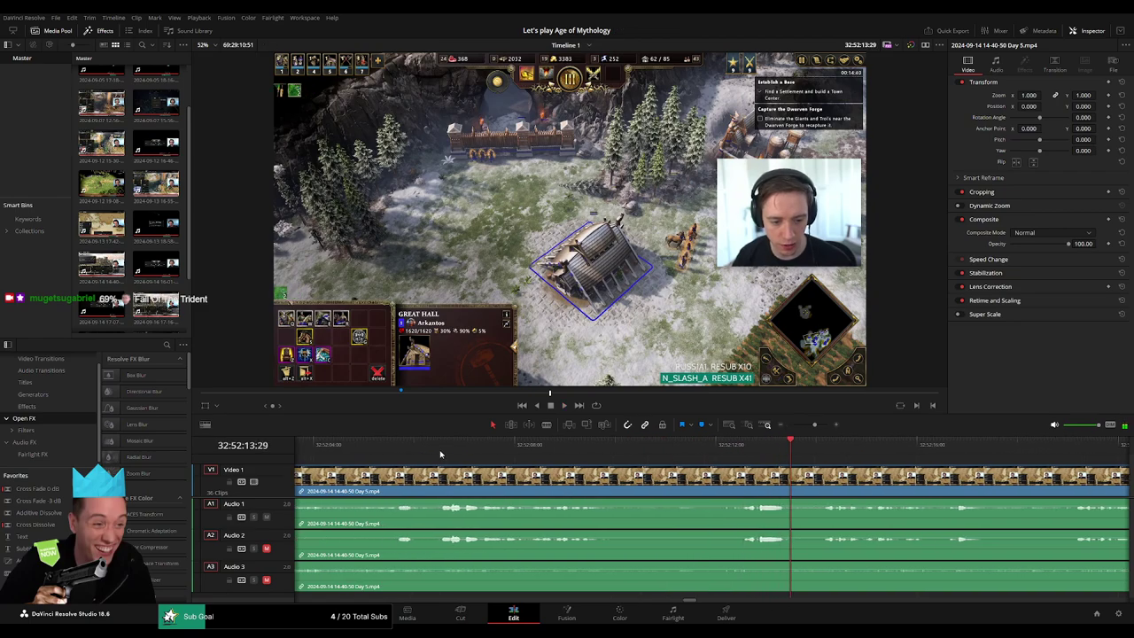
click(441, 443)
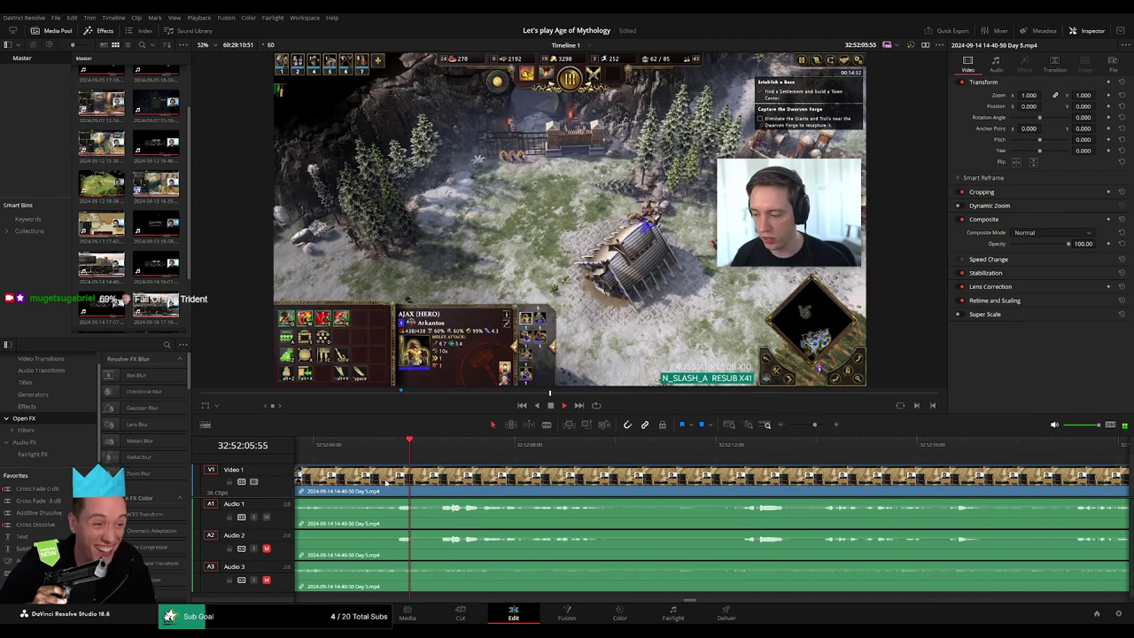
scroll(440, 453, left, 2)
Step: Blade all tracks at 32:52:04:30 and return to selection mode
drag(678, 450, 622, 460)
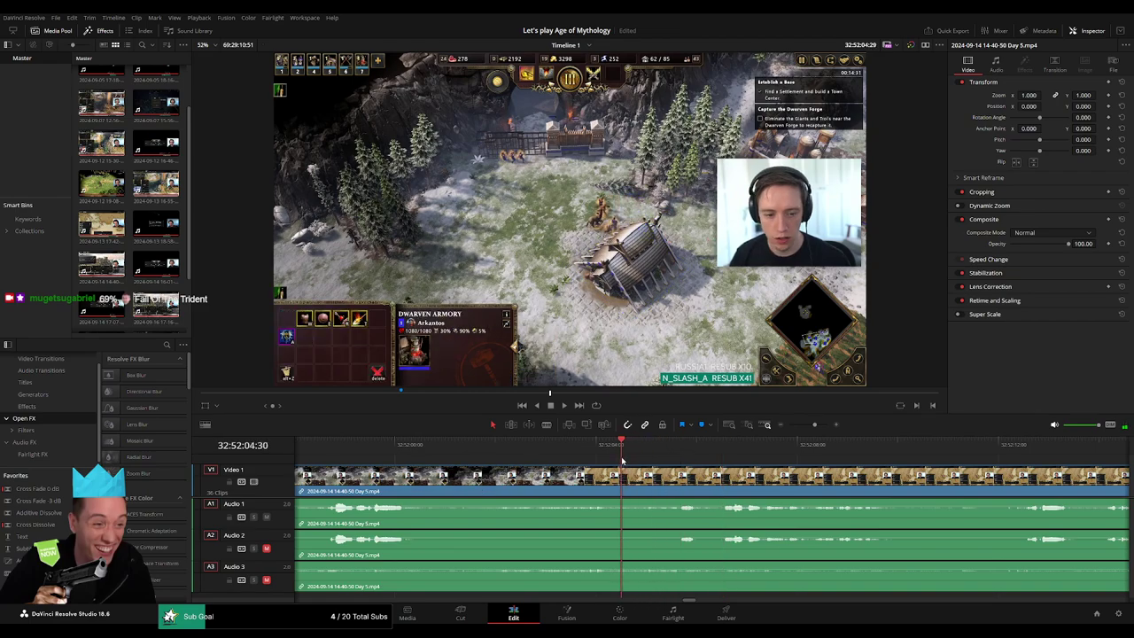
click(626, 488)
key(a)
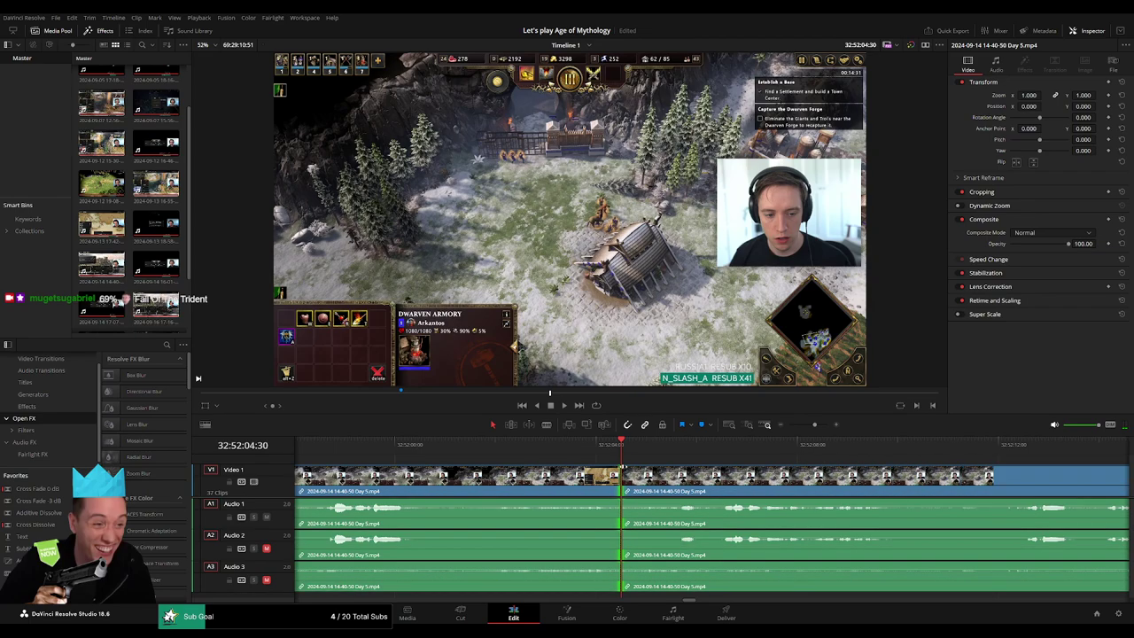
drag(664, 470, 675, 472)
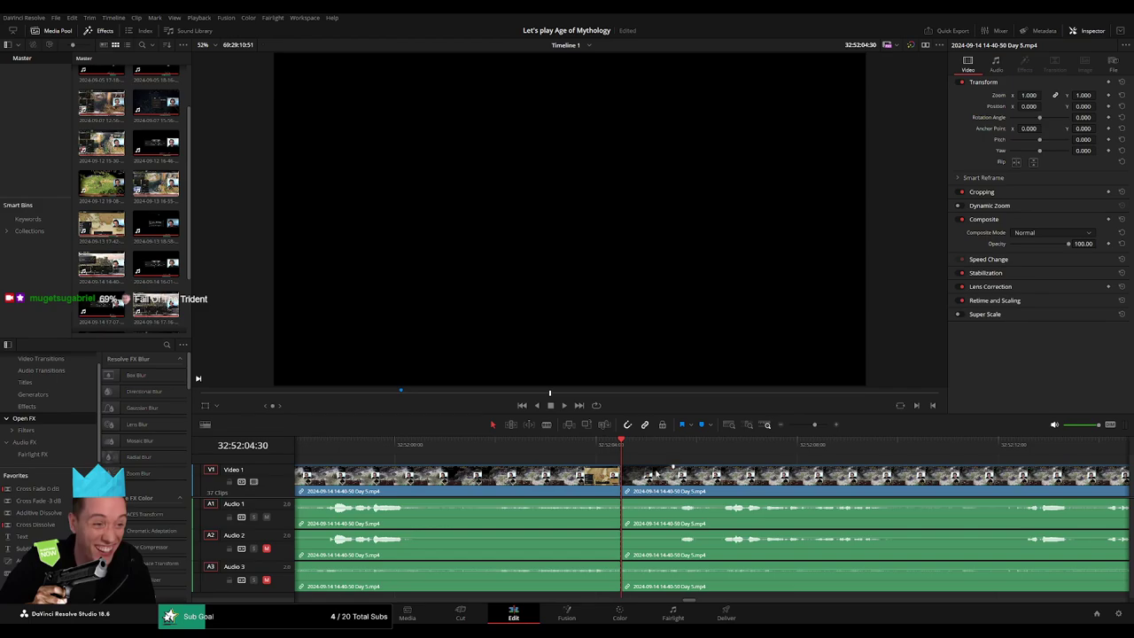
Step: Add fade-out and fade-in ramps around the 32:52:04:30 cut on Audio 1, 2 and 3
drag(673, 468, 554, 467)
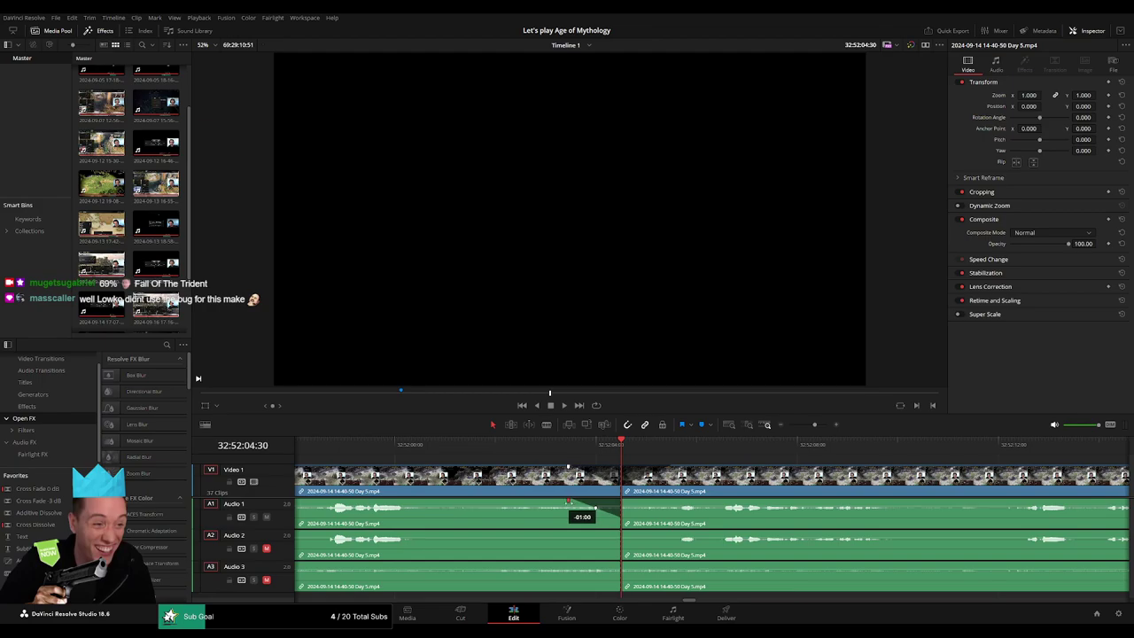
drag(622, 501, 662, 500)
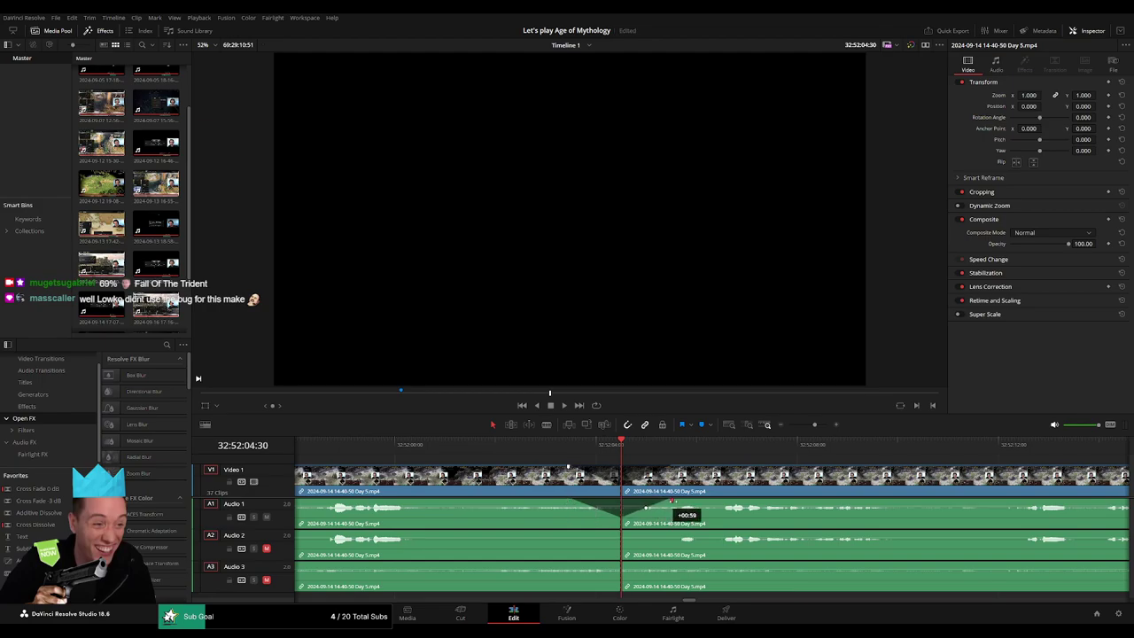
drag(620, 530, 570, 531)
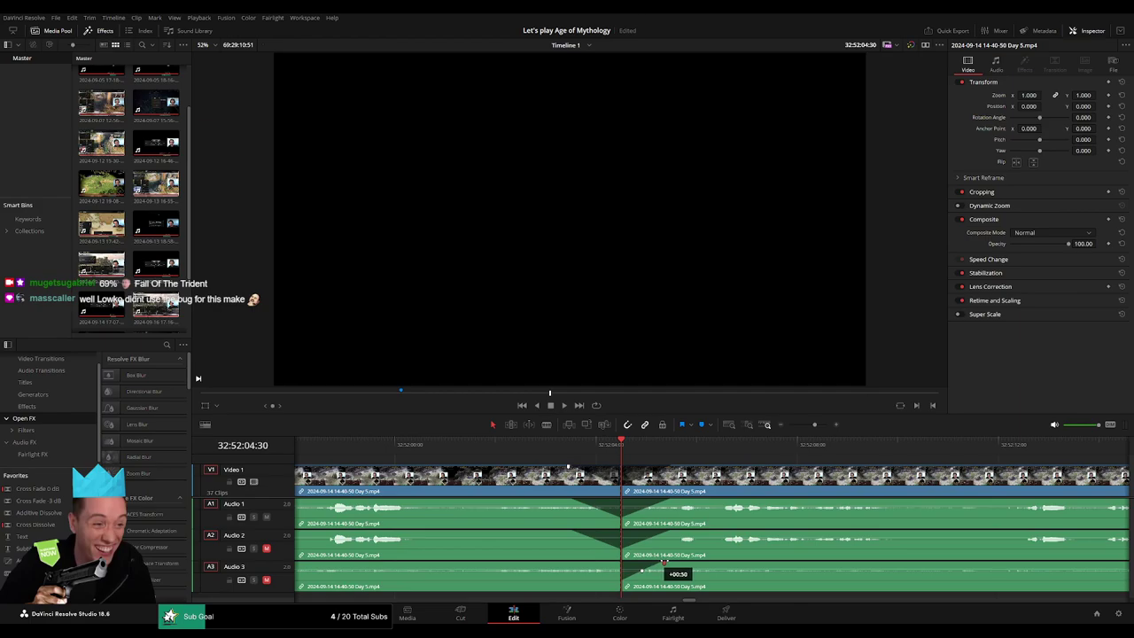
drag(663, 565, 668, 564)
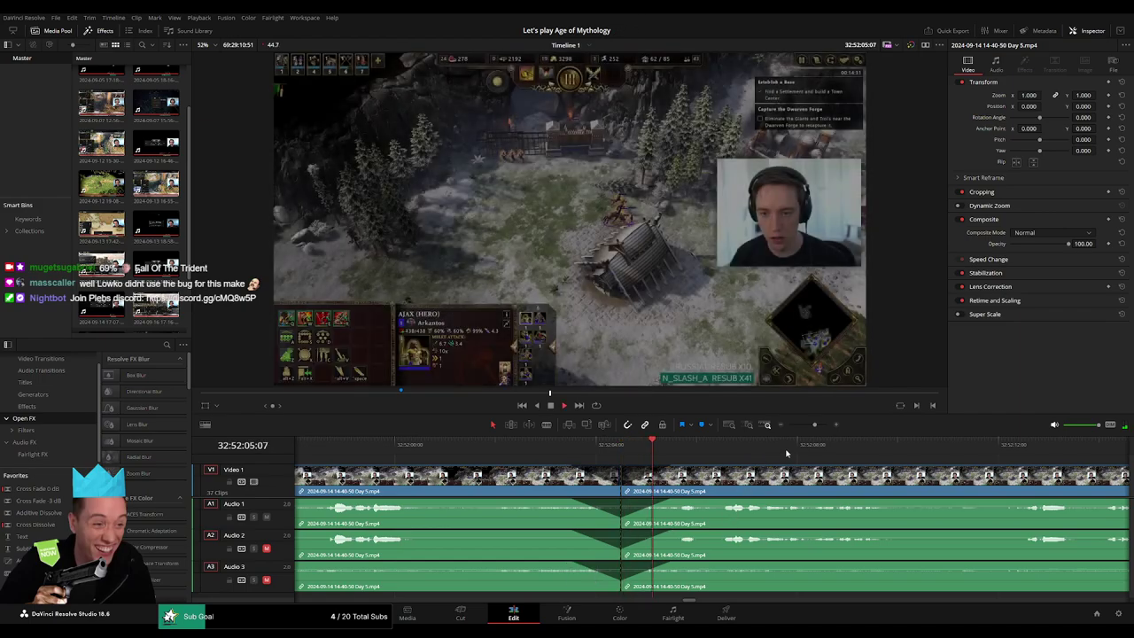
Step: Push the later Day 5 clip far to the right, out of the way
scroll(745, 490, down, 5)
click(417, 449)
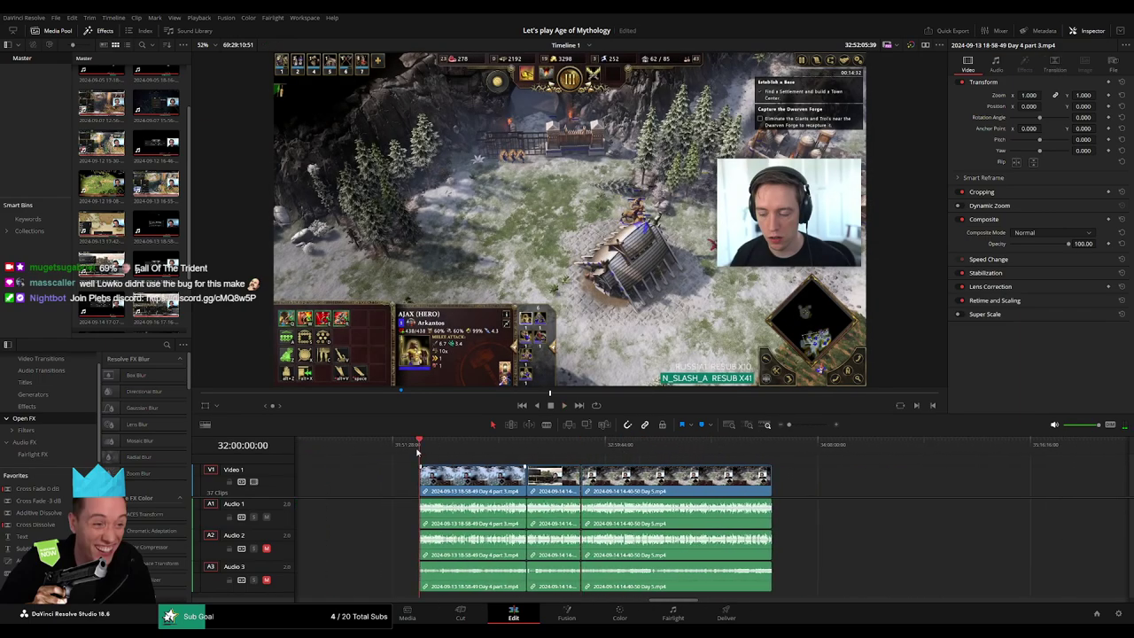
click(581, 453)
scroll(581, 454, right, 3)
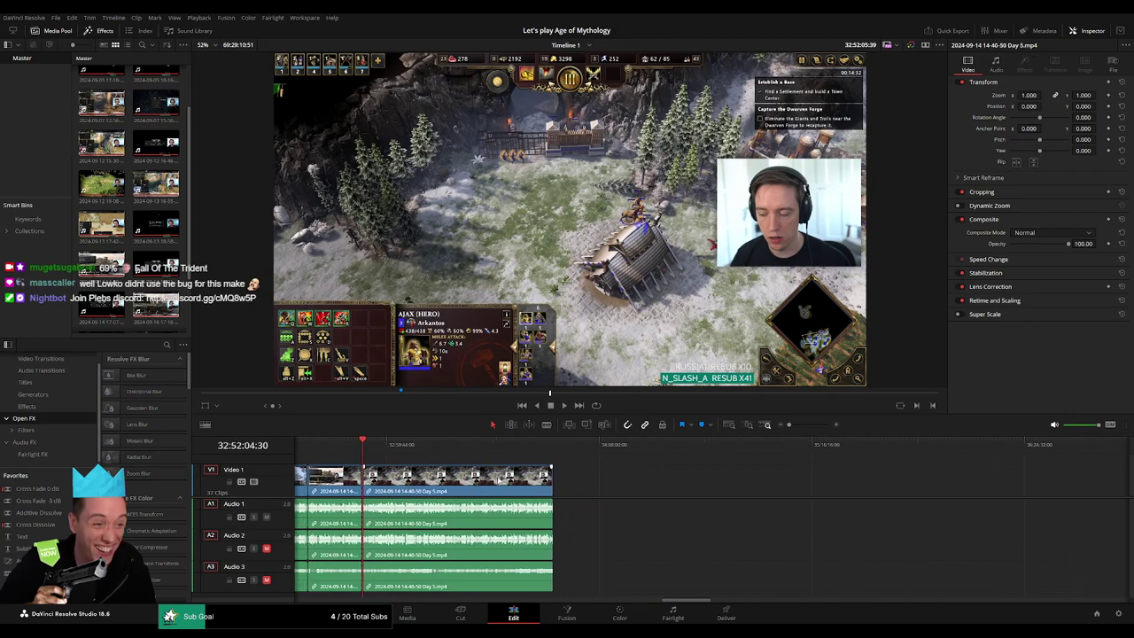
drag(462, 483, 803, 482)
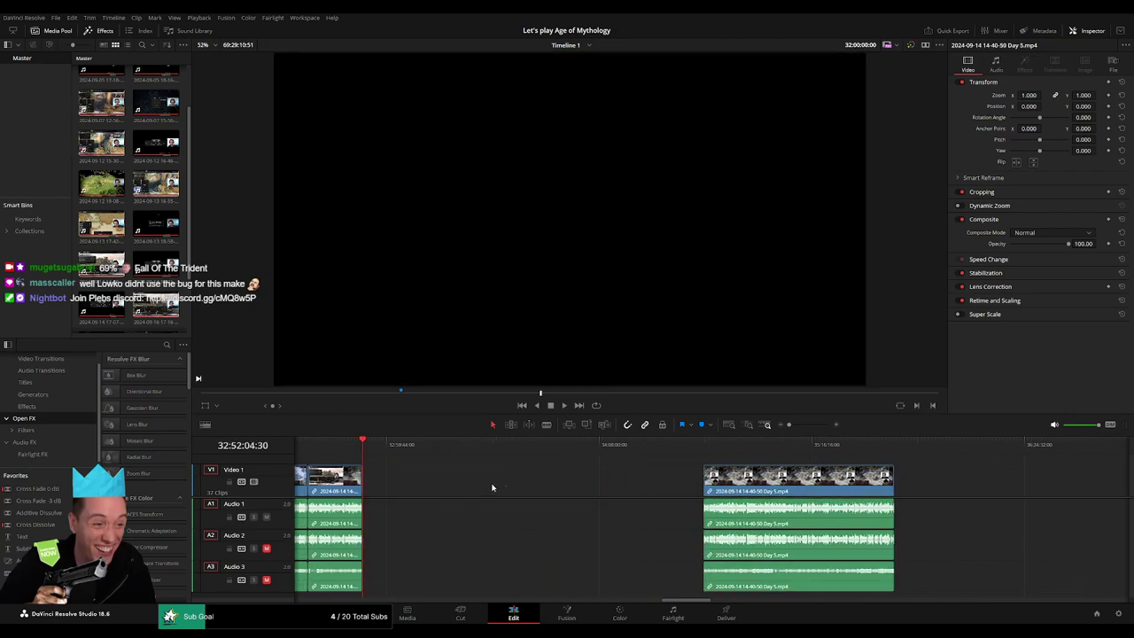
click(479, 445)
Step: Park the playhead at 34:00:00:00 and snap the Day 5 clip's start to it
drag(493, 447, 569, 462)
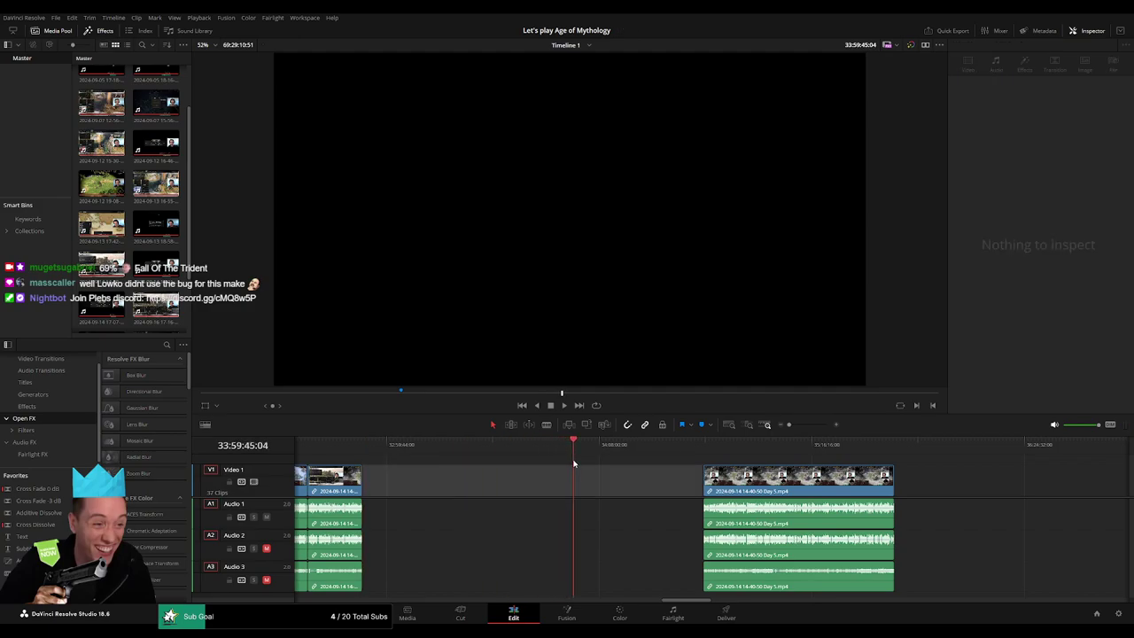
scroll(718, 476, up, 5)
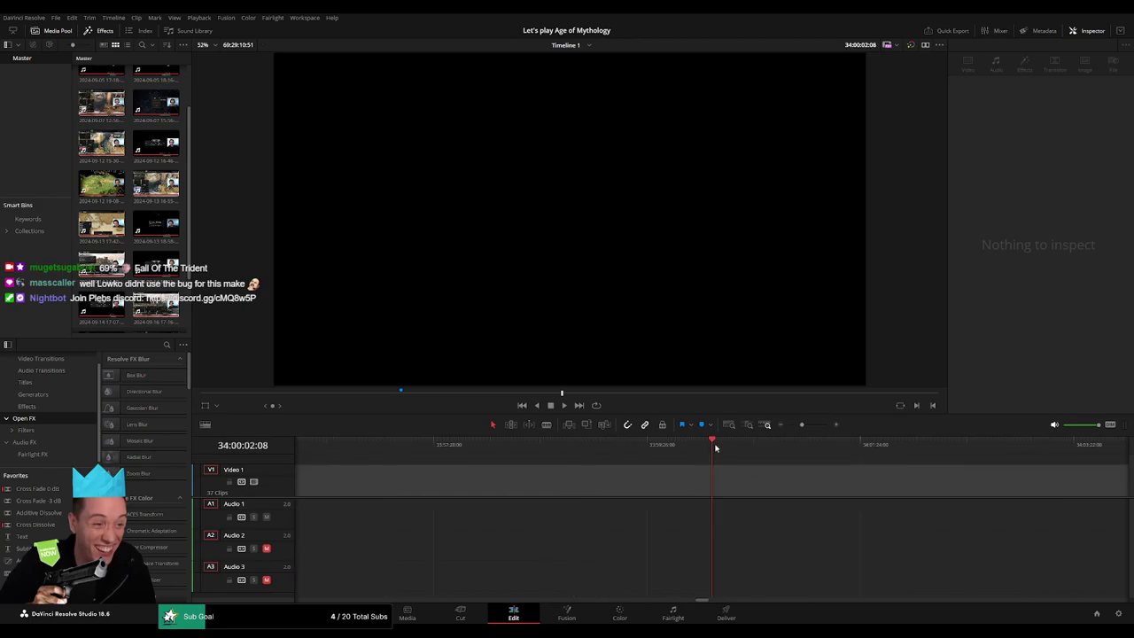
drag(709, 447, 704, 445)
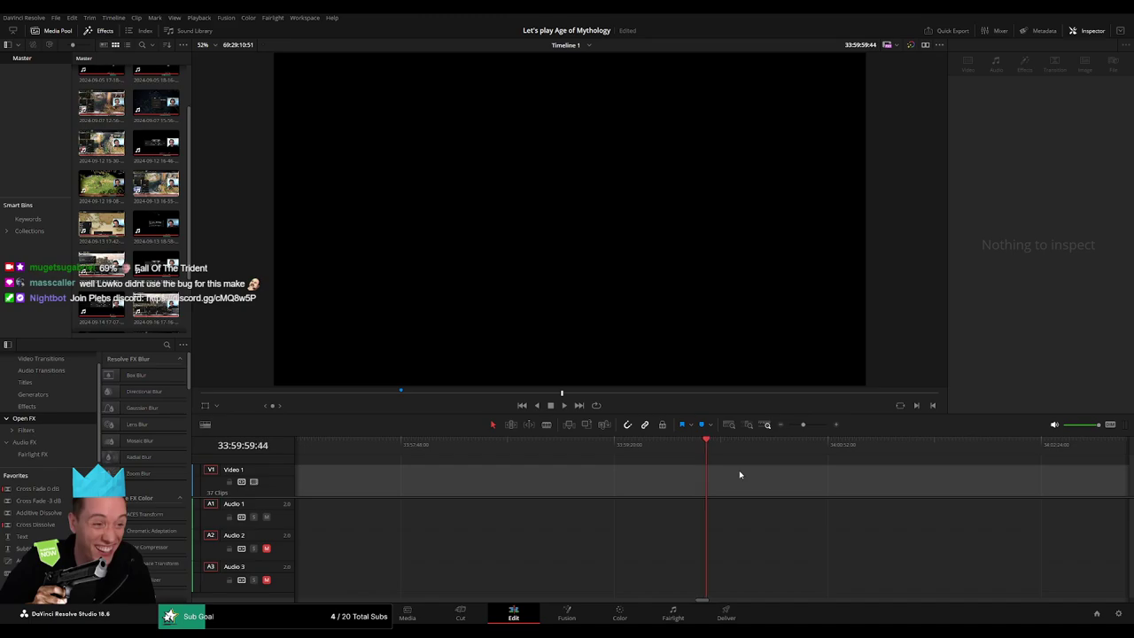
drag(794, 426, 788, 426)
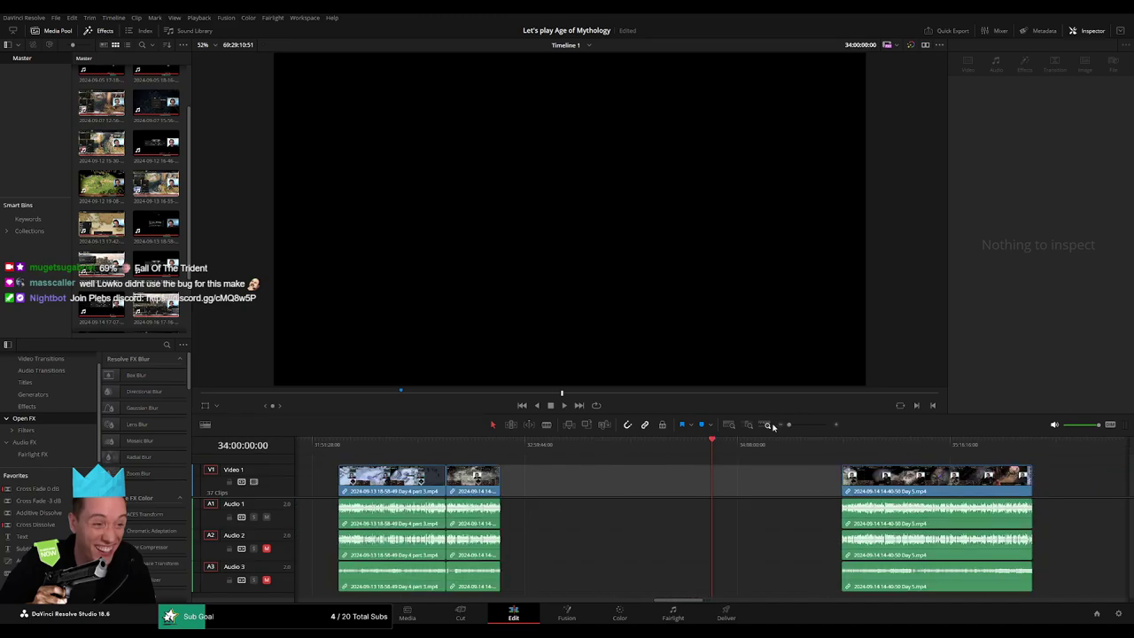
drag(888, 489, 760, 488)
drag(727, 448, 875, 465)
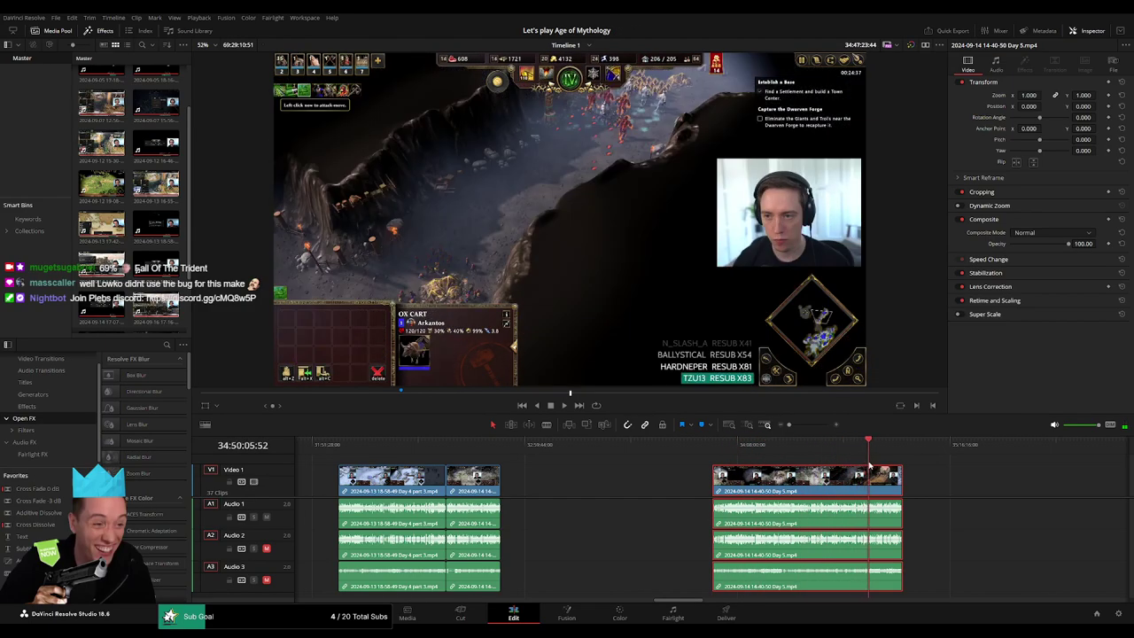
Step: Play through the later Day 5 clip, scrub to 34:52:05:30 and split every track with Ctrl+B
scroll(562, 474, up, 5)
click(555, 446)
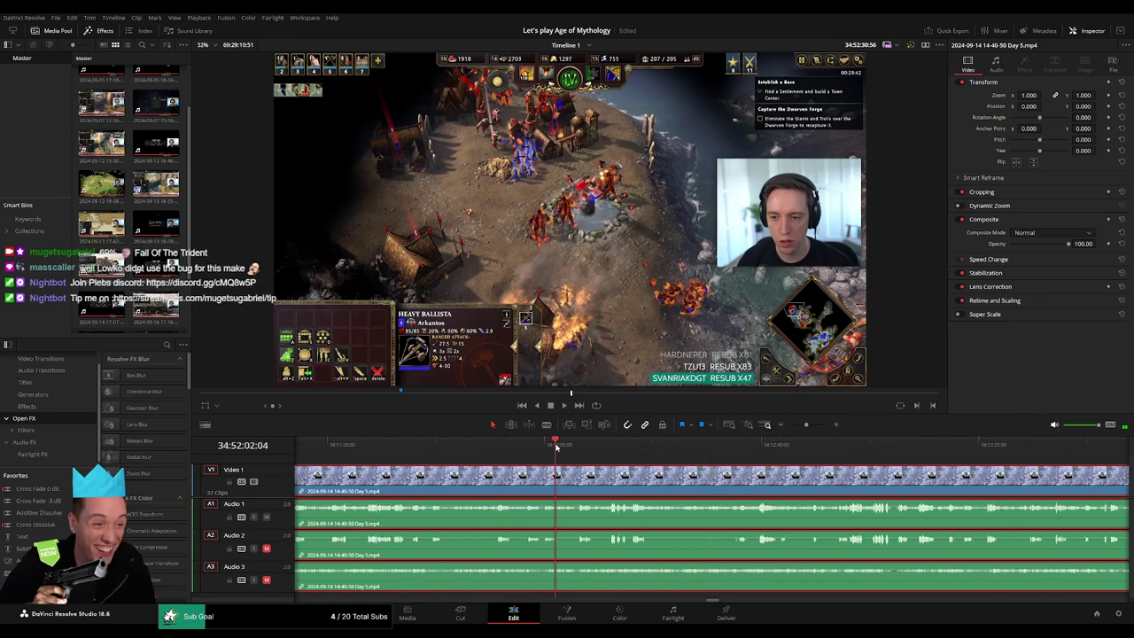
key(space)
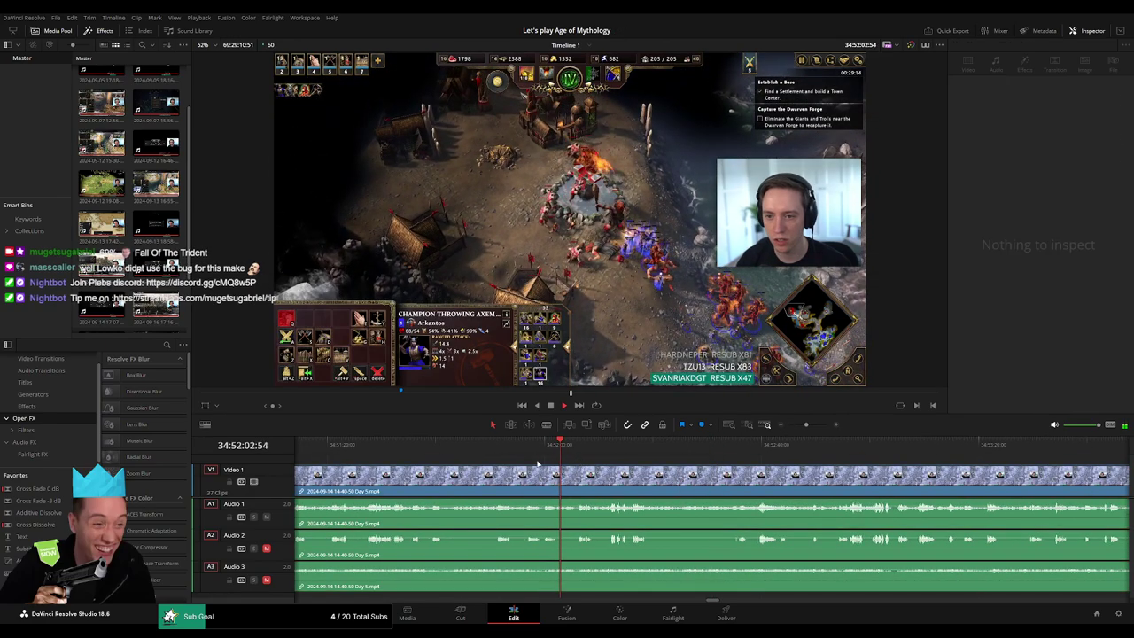
click(659, 445)
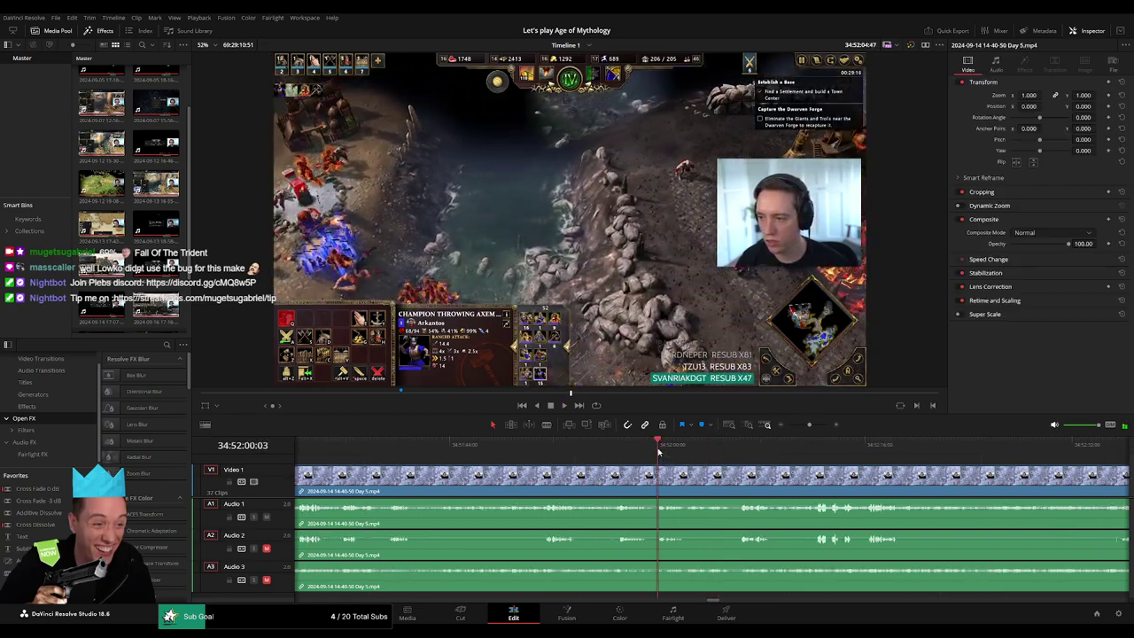
scroll(658, 452, up, 2)
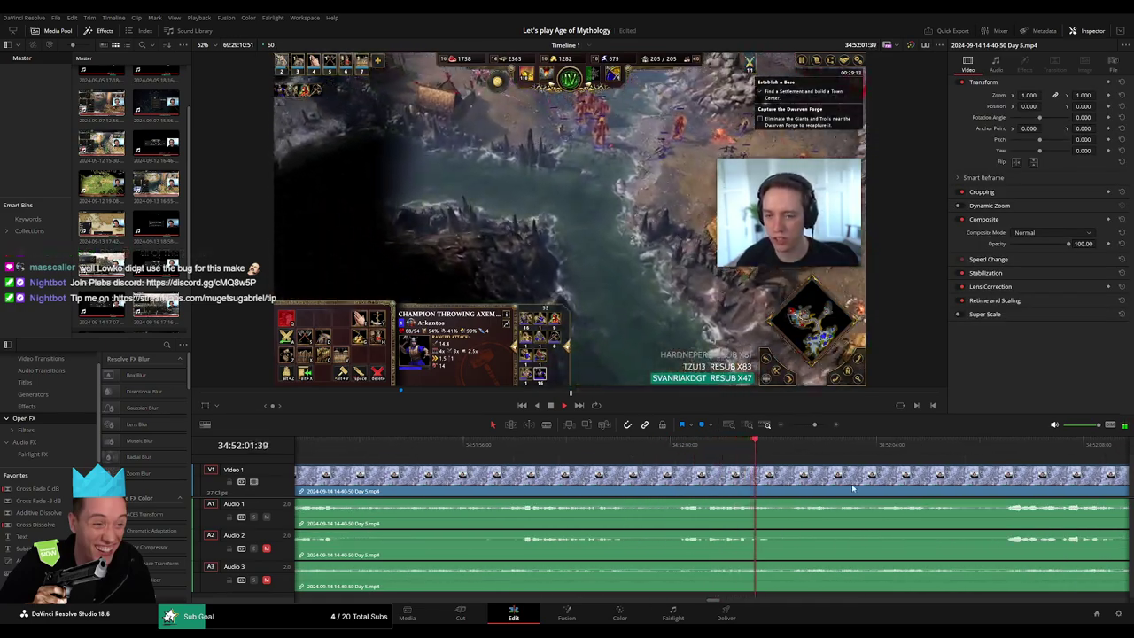
click(747, 464)
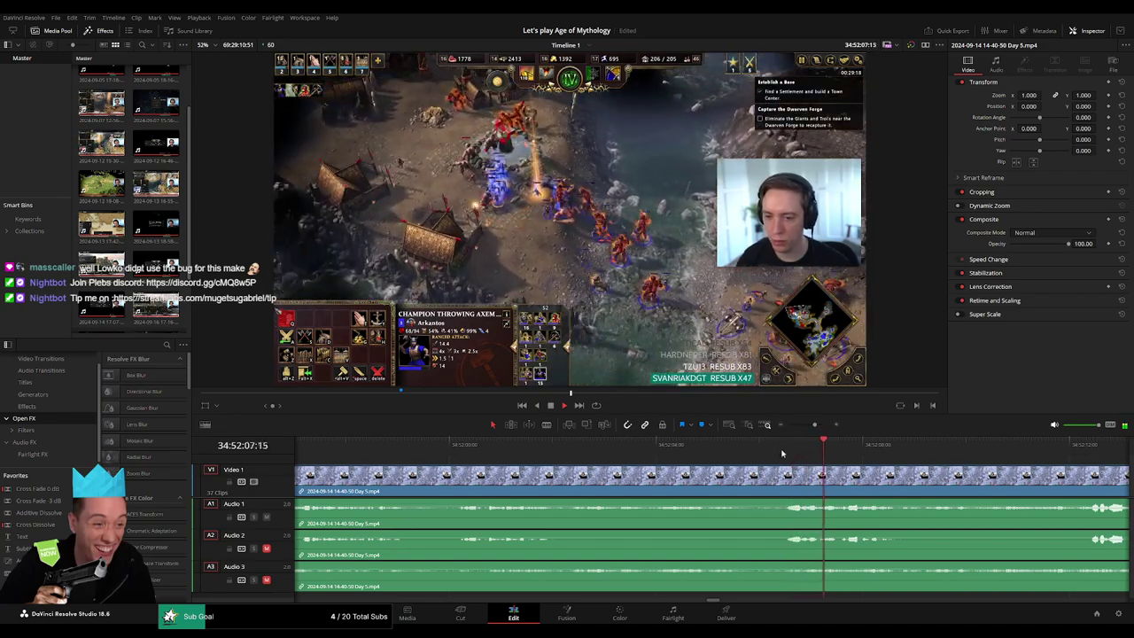
click(785, 448)
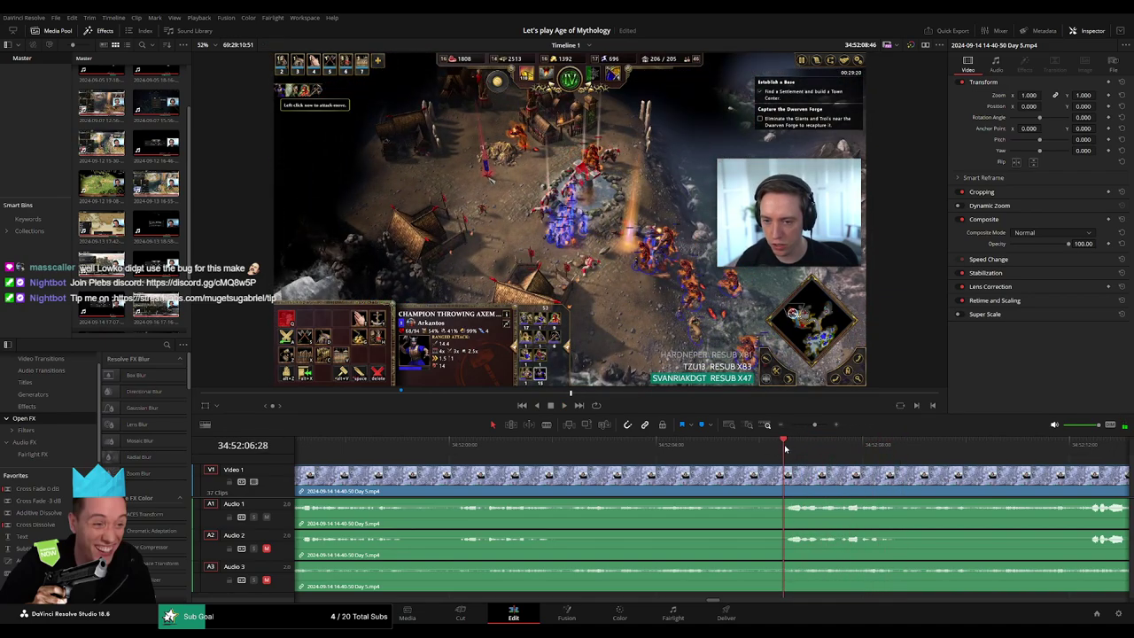
mouse_move(785, 449)
mouse_down()
mouse_move(733, 460)
mouse_move(787, 468)
mouse_up()
key(ctrl+b)
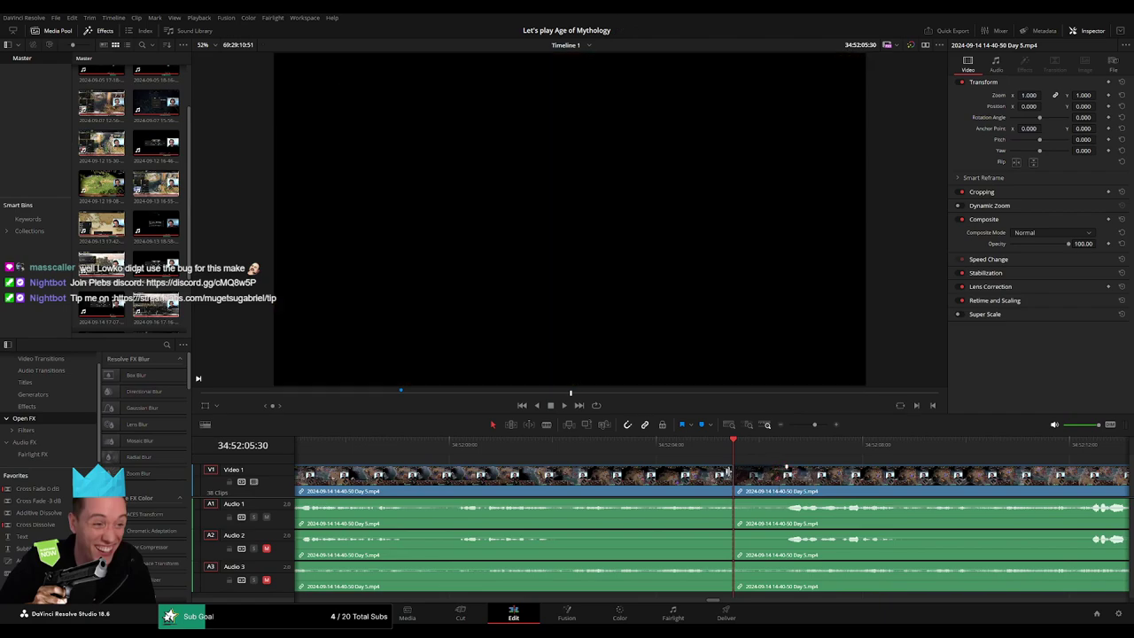
Step: Fade Audio 1 and Audio 2 out before and back in after the 34:52:05:30 cut
drag(699, 468, 673, 467)
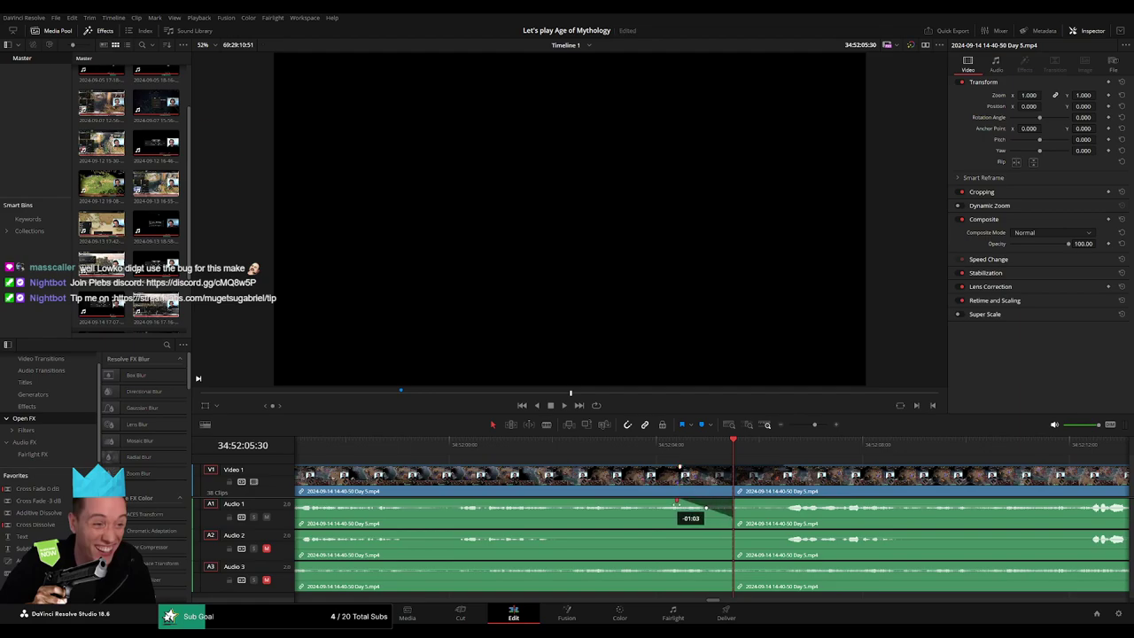
drag(746, 501, 791, 501)
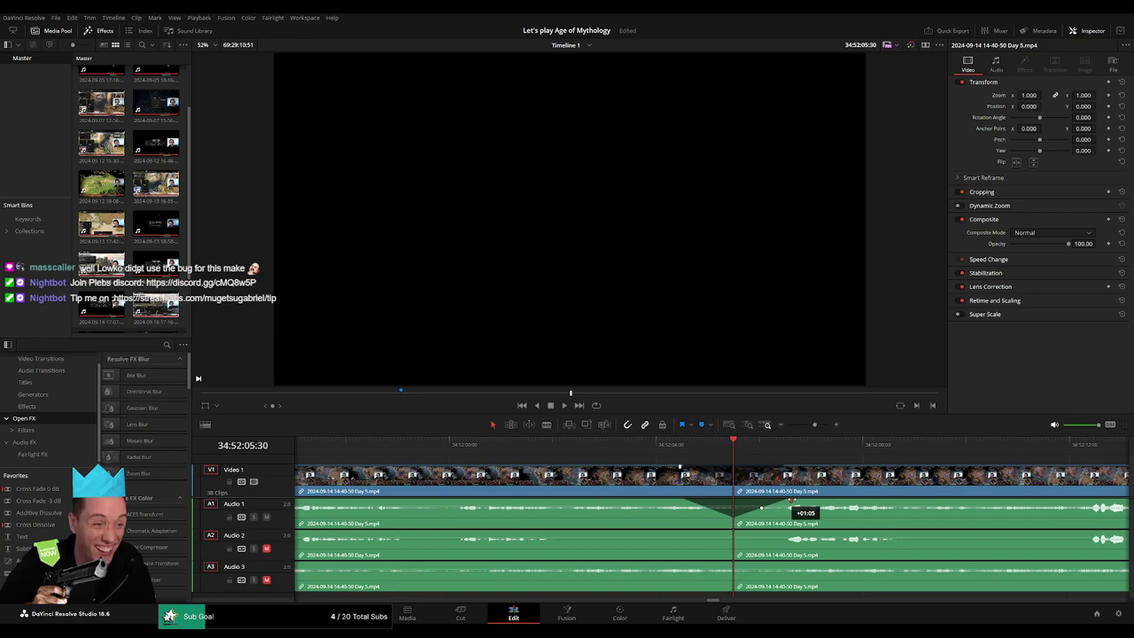
drag(729, 535, 669, 534)
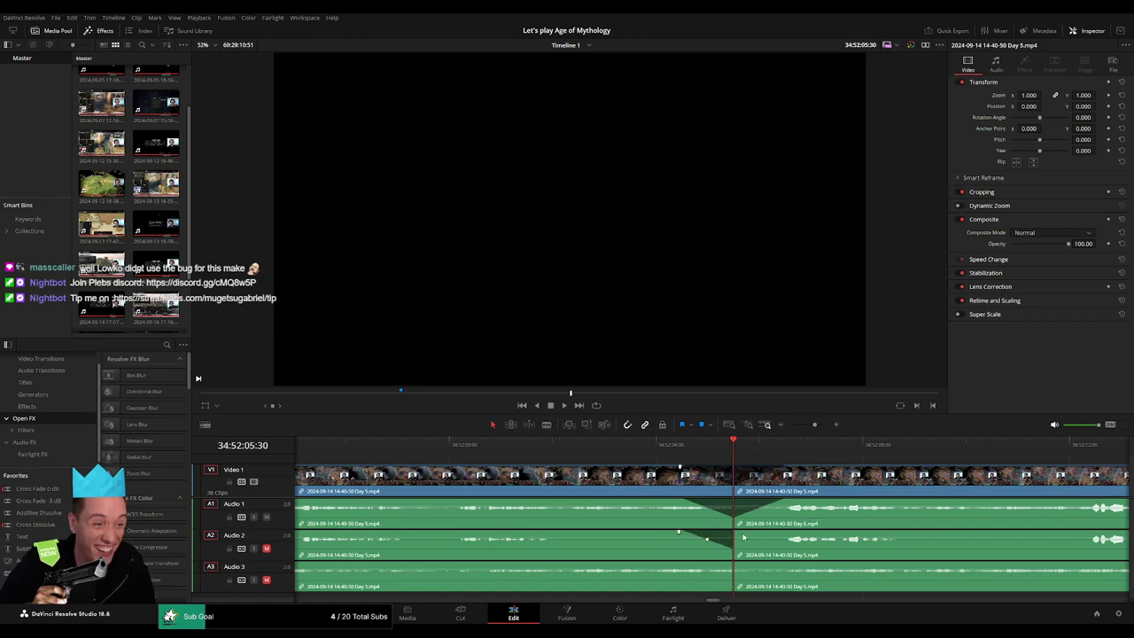
drag(741, 540, 755, 539)
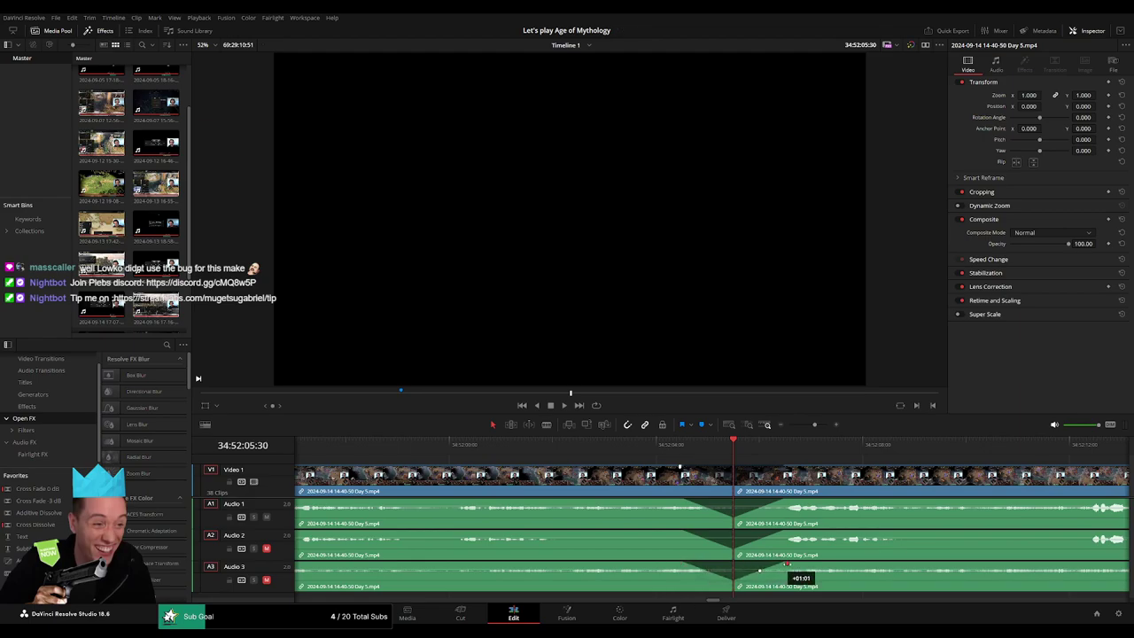
Step: Push the short leftover Day 5 piece further along the timeline
key(ctrl+minus)
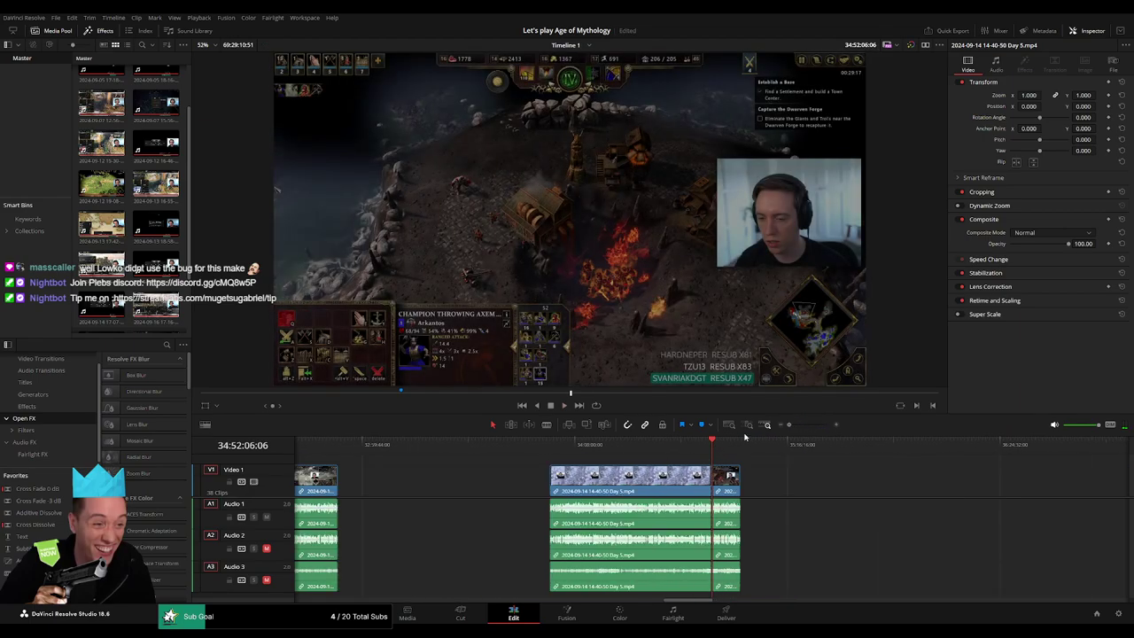
scroll(766, 490, right, 3)
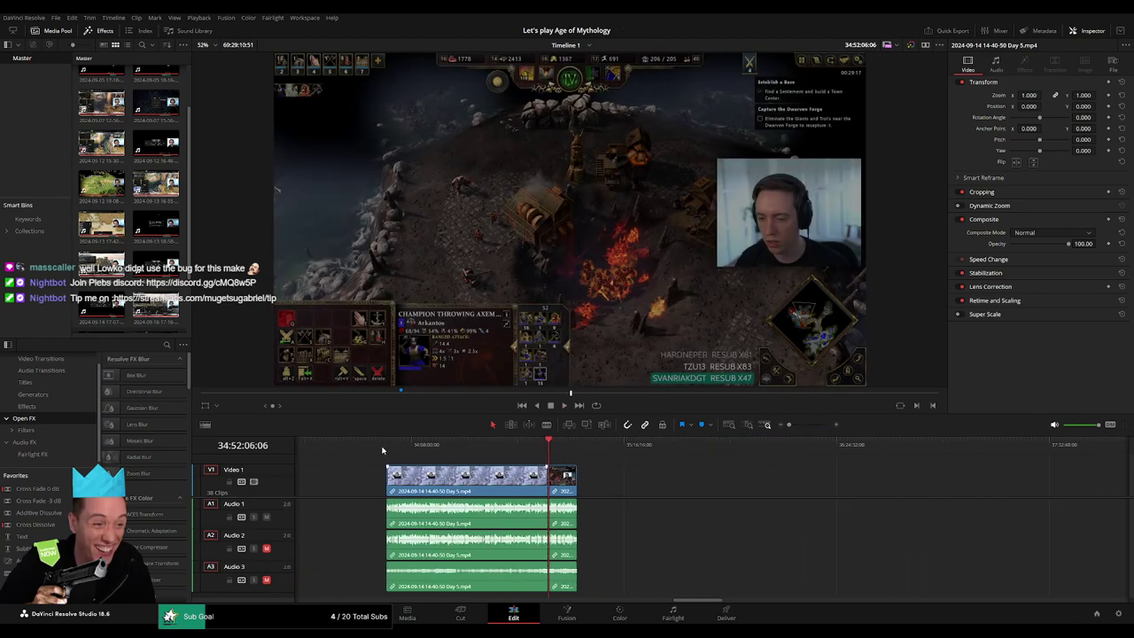
key(ctrl+minus)
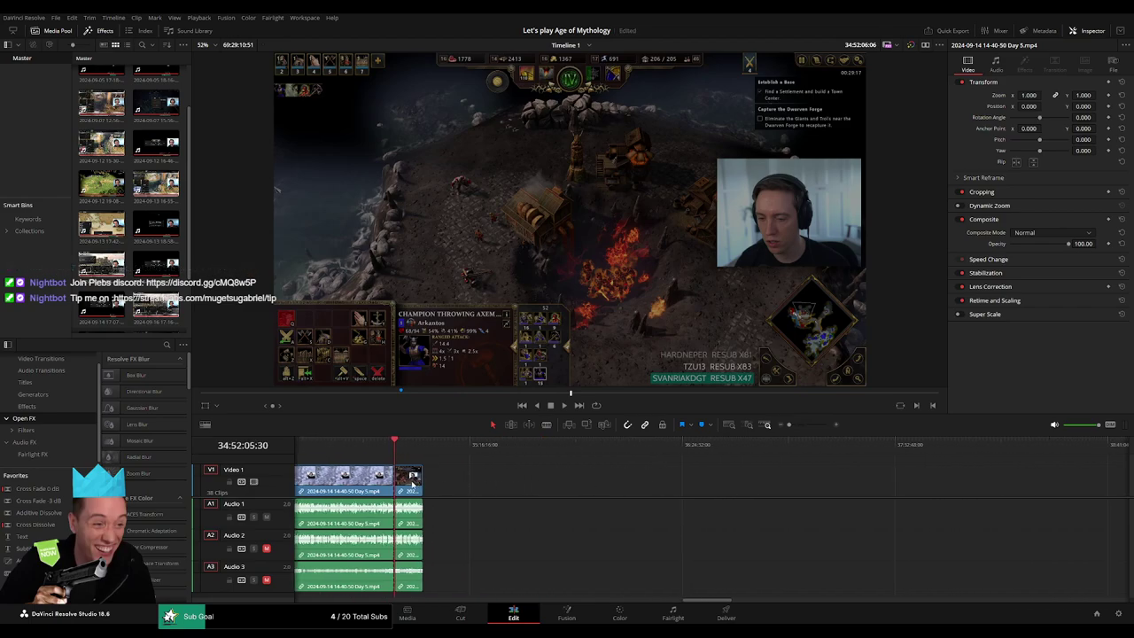
drag(412, 483, 842, 483)
click(561, 483)
Step: Park the playhead at 36:00:00:00 and snap the short piece's start to it
click(563, 446)
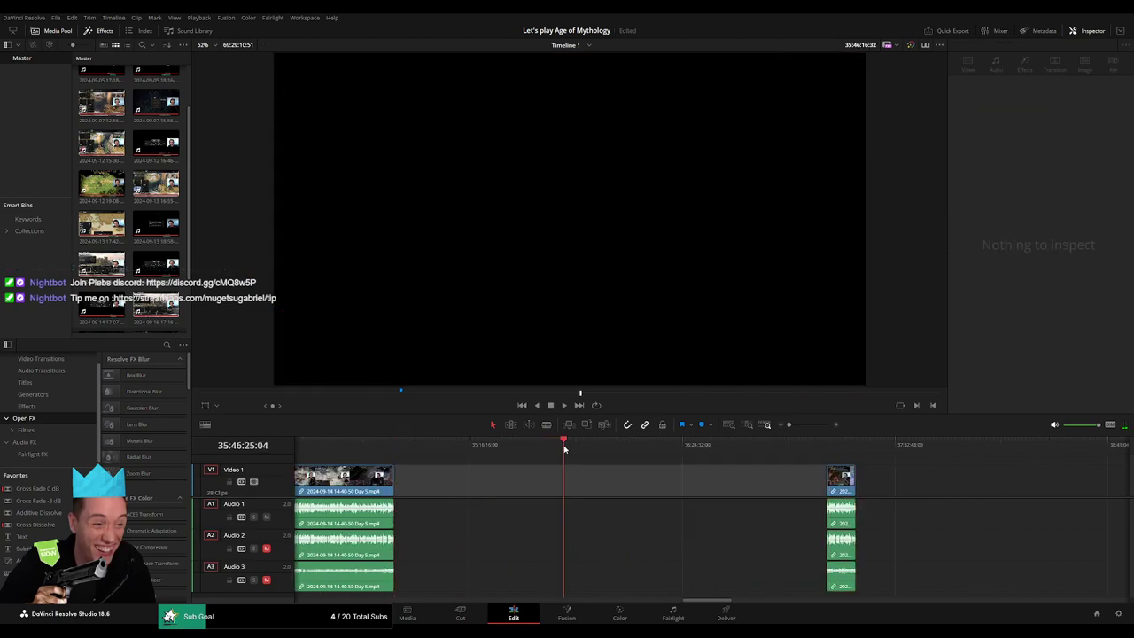
drag(564, 449, 619, 452)
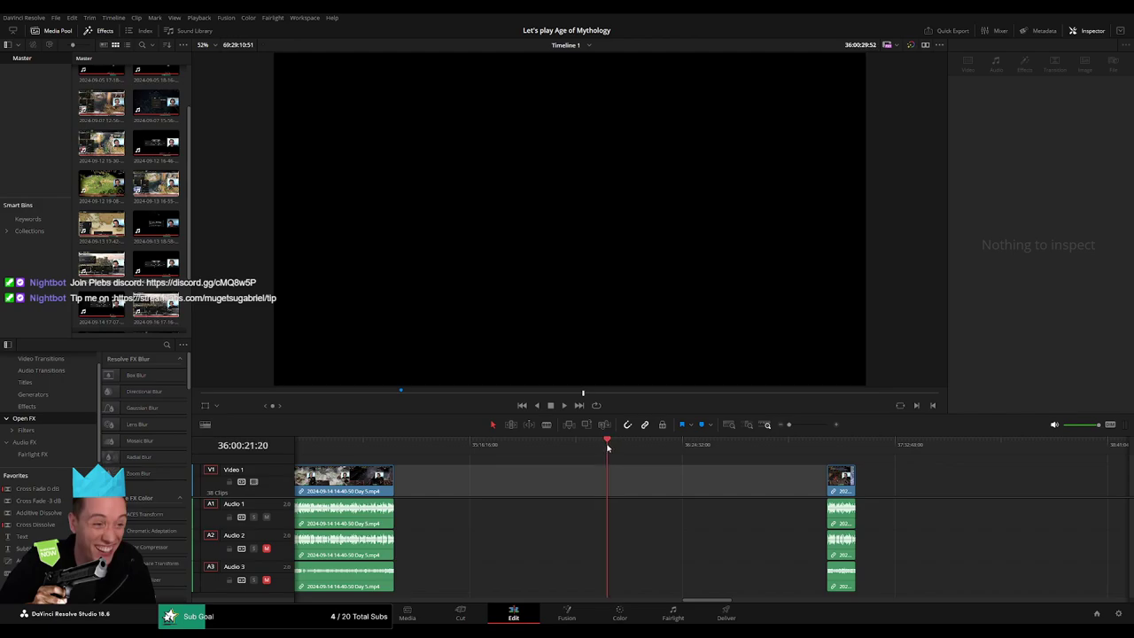
key(ctrl+equal)
key(ctrl+equal)
key(ctrl+equal)
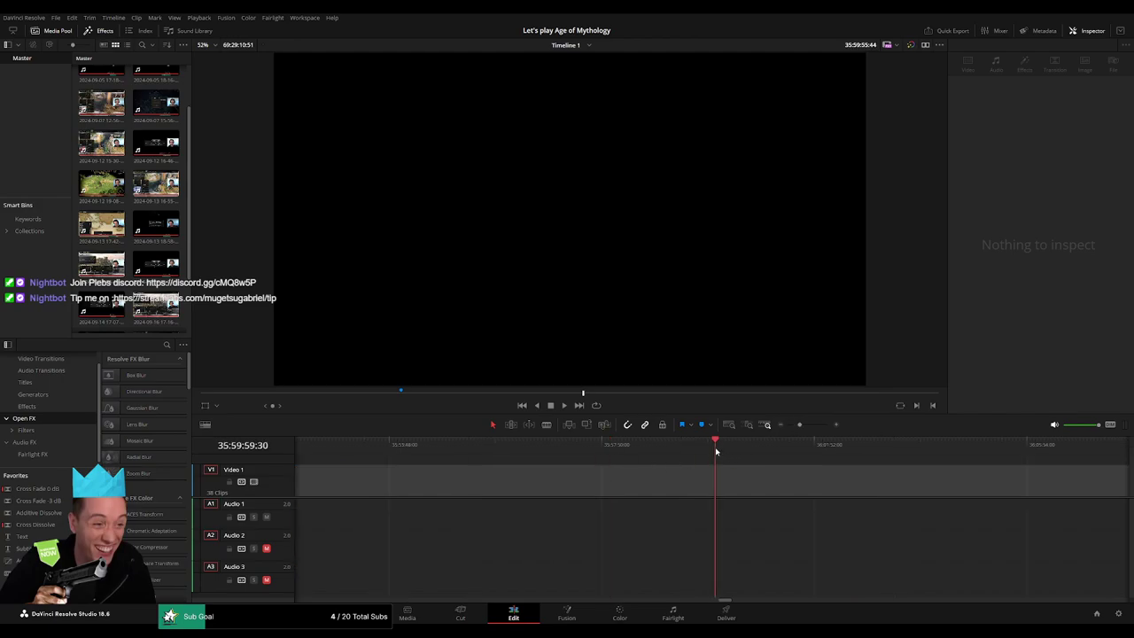
drag(717, 452, 716, 452)
key(Left)
key(ctrl+minus)
key(ctrl+minus)
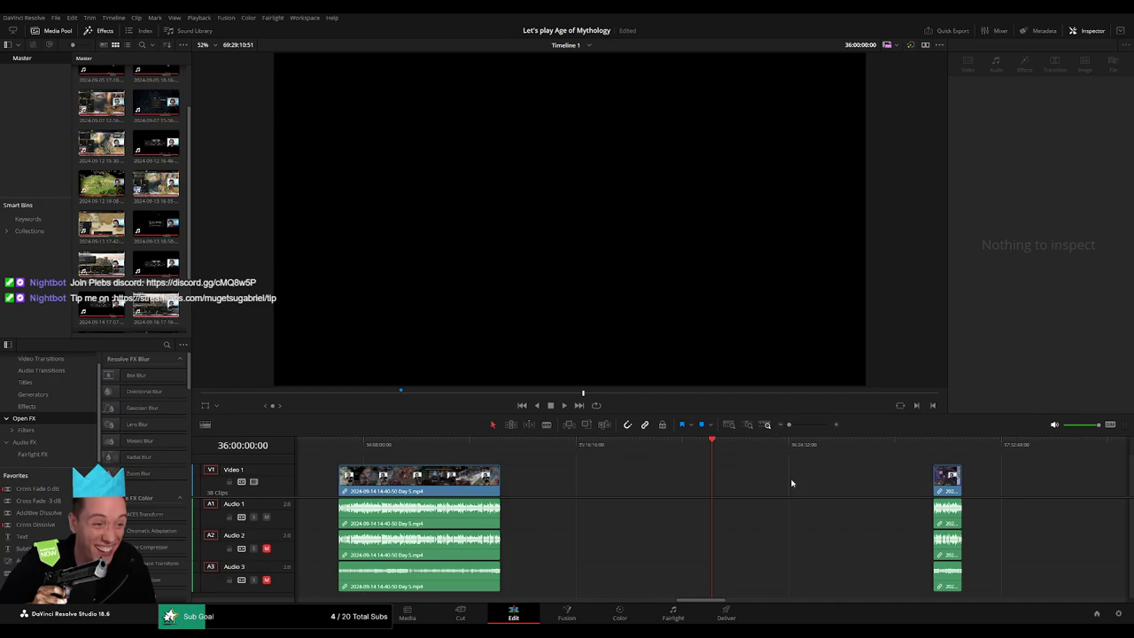
drag(946, 478, 725, 478)
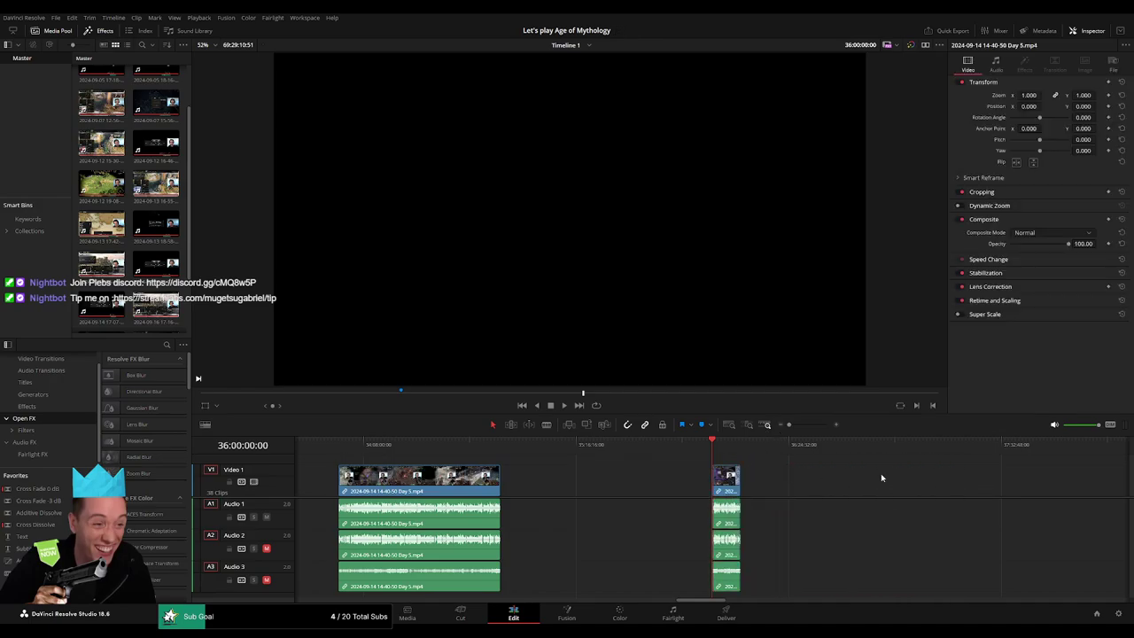
scroll(969, 481, right, 1)
scroll(868, 481, right, 10)
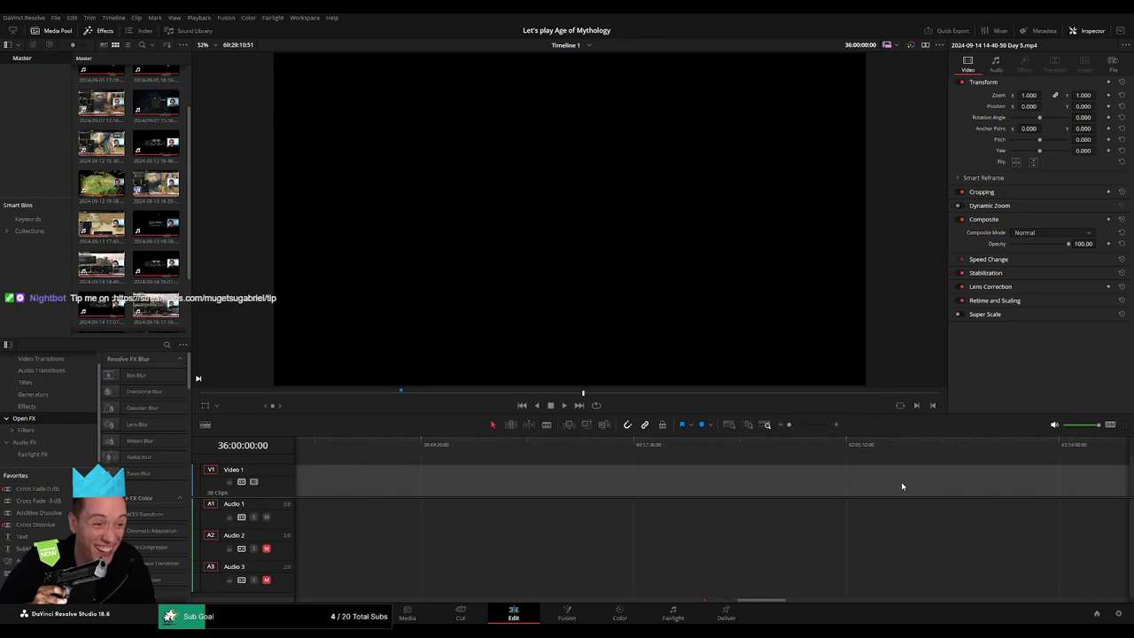
scroll(900, 481, left, 3)
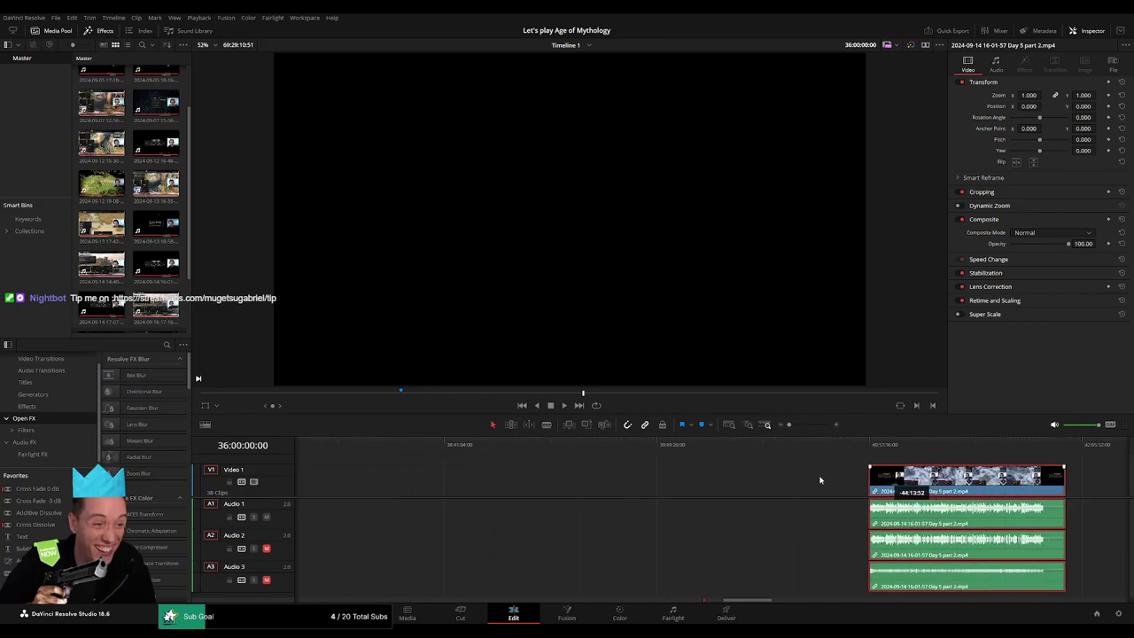
Step: Undo the previous edit, then delete the empty gap in front of Day 5 part 2
key(ctrl+z)
click(431, 478)
key(Delete)
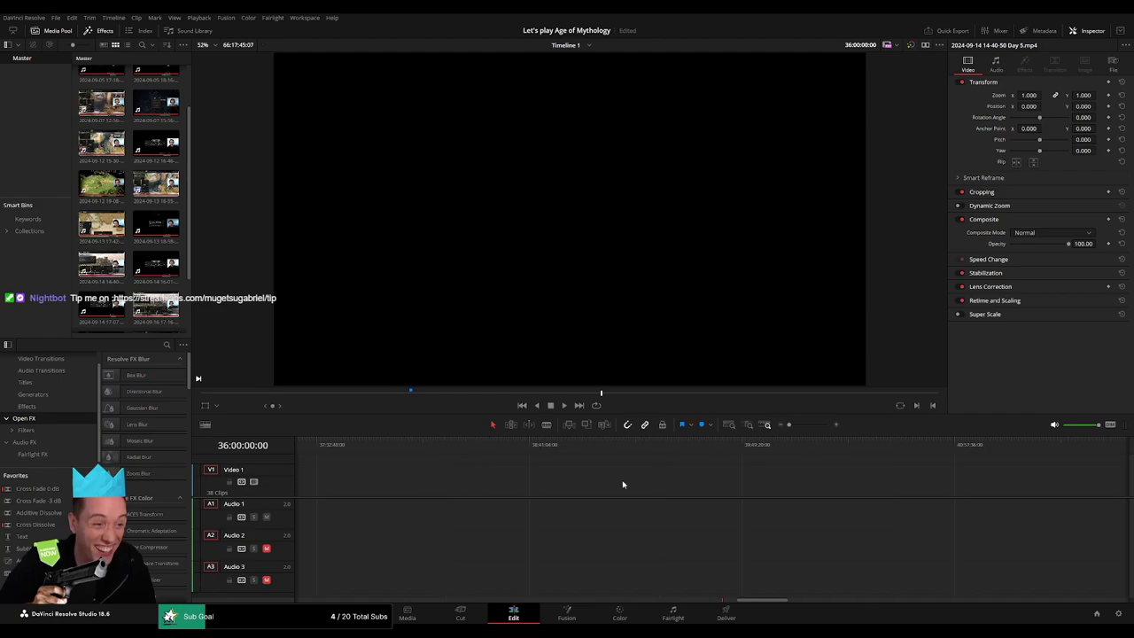
Step: Play and scrub across the join near 36:09:13 to confirm the clips meet seamlessly
key(space)
drag(789, 424, 1035, 480)
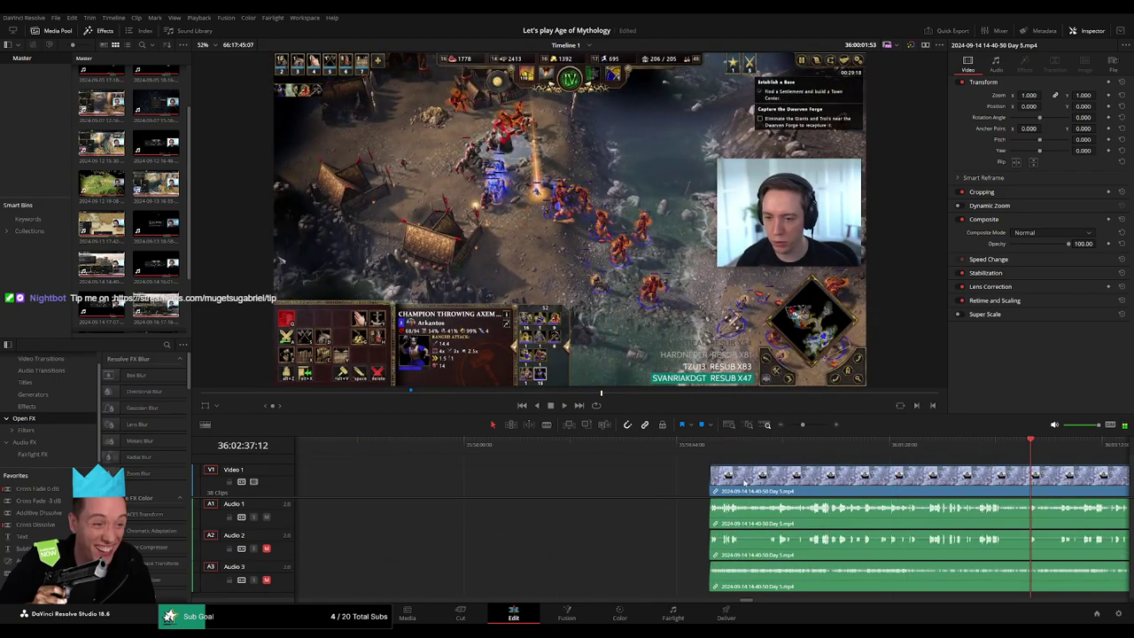
key(space)
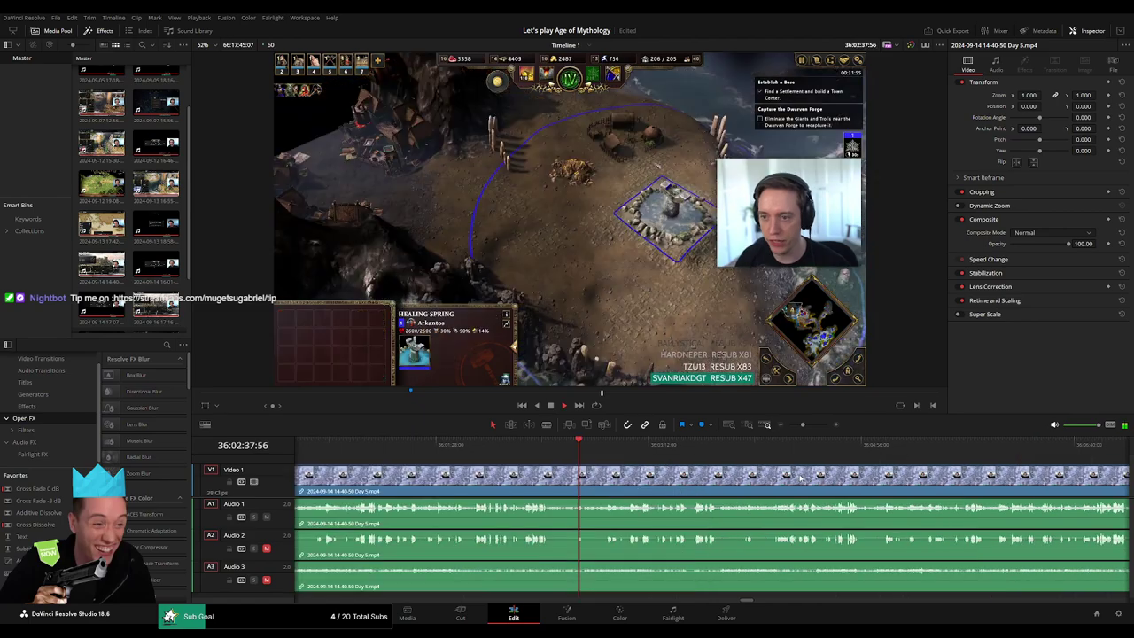
drag(779, 424, 798, 425)
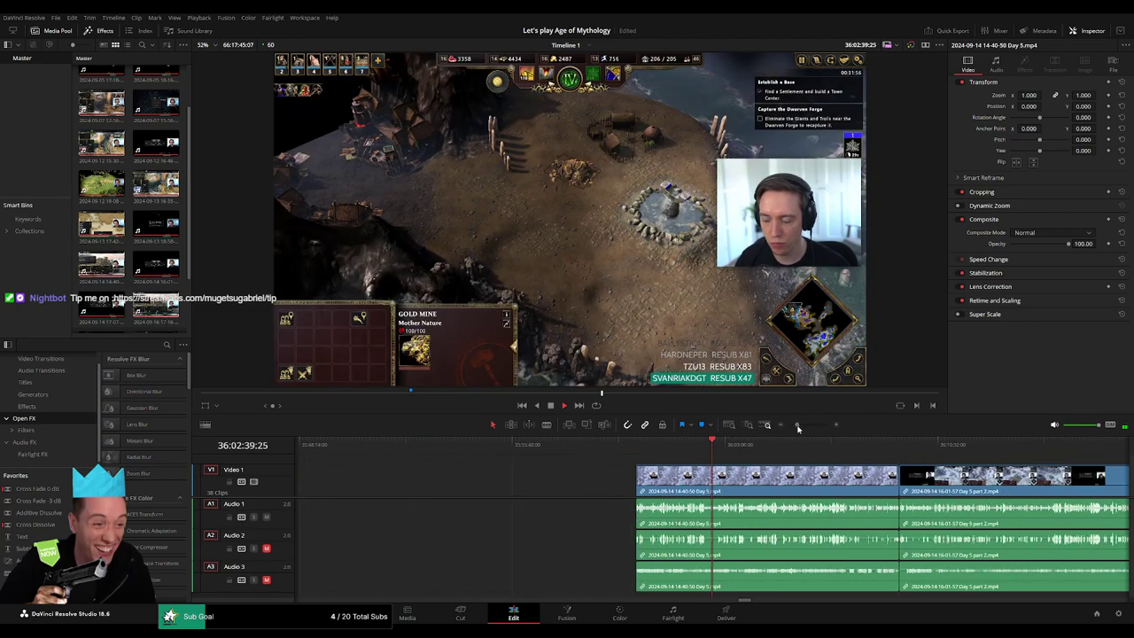
click(760, 455)
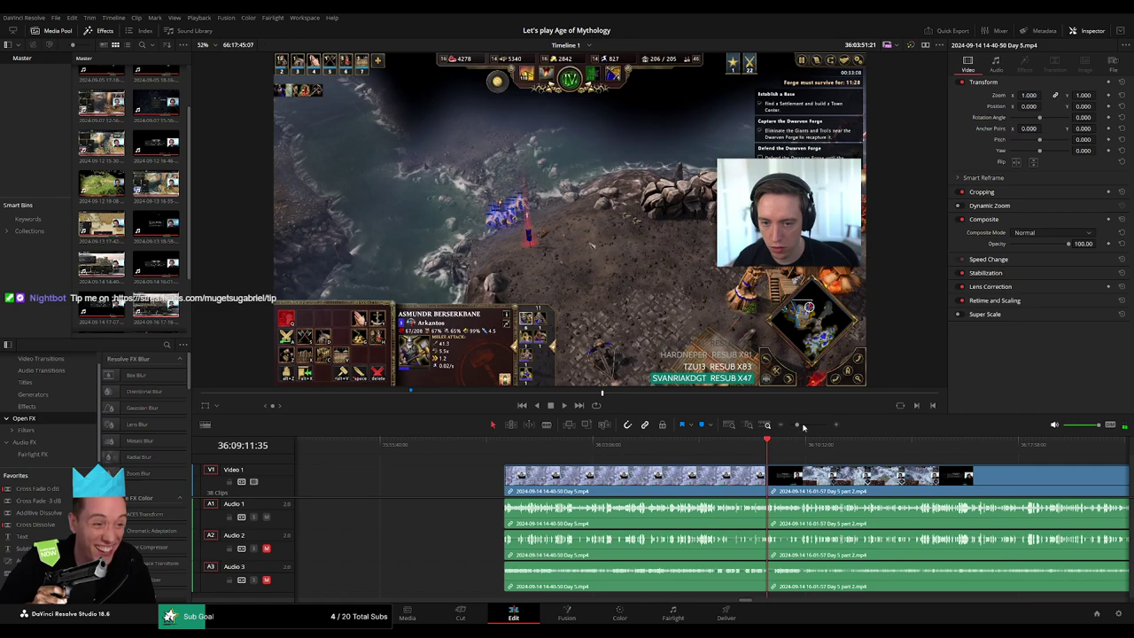
key(ctrl+equal)
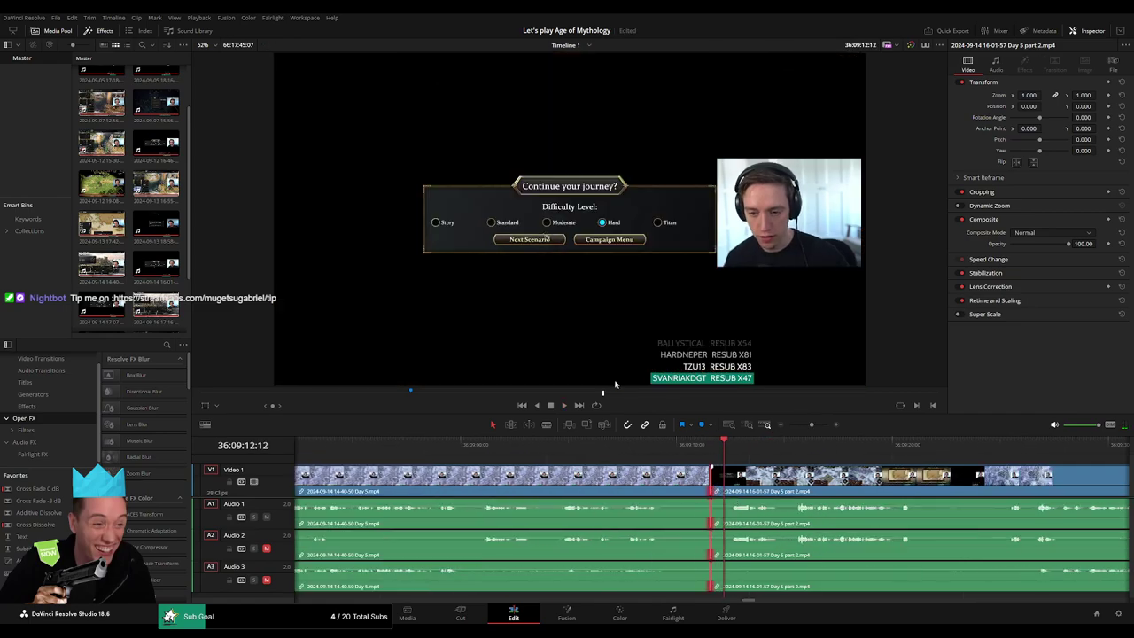
click(632, 443)
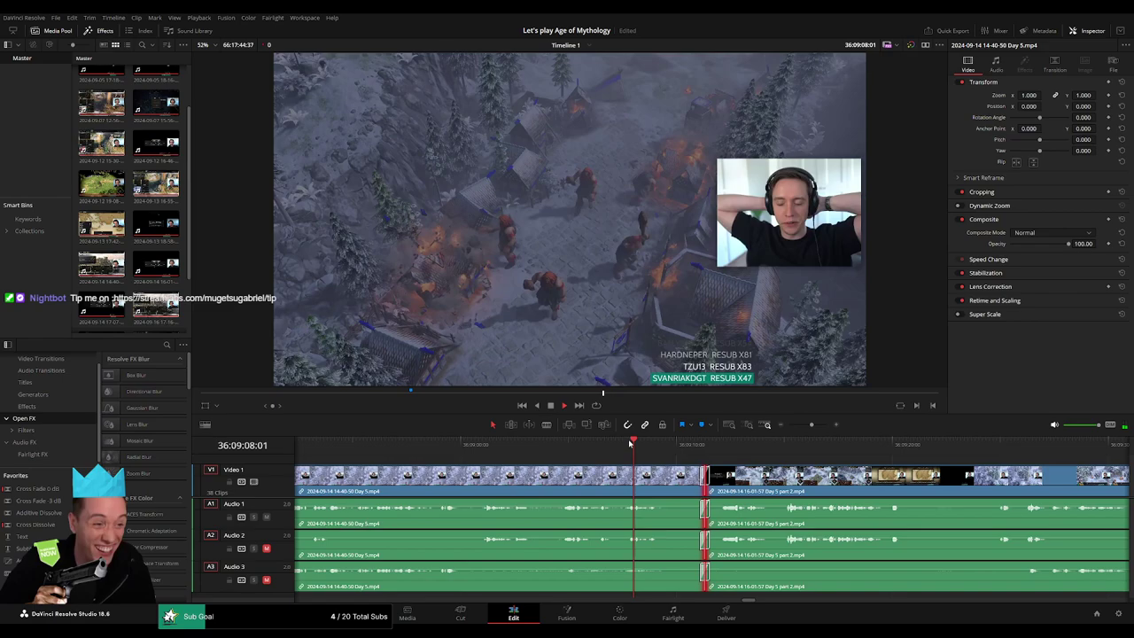
drag(631, 443, 778, 459)
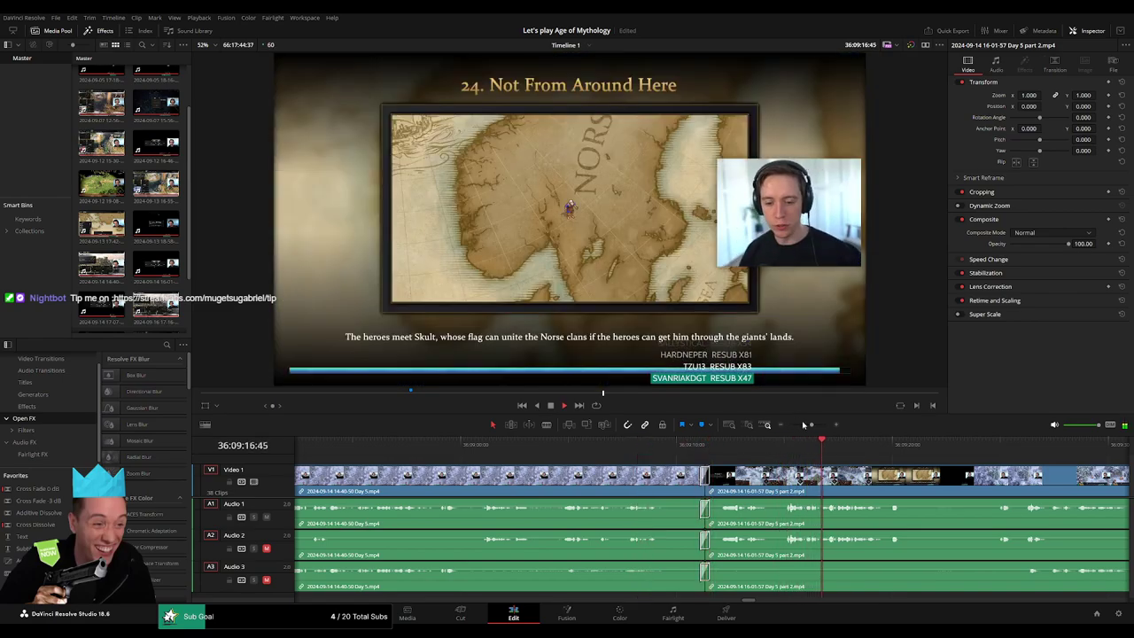
drag(804, 426, 788, 426)
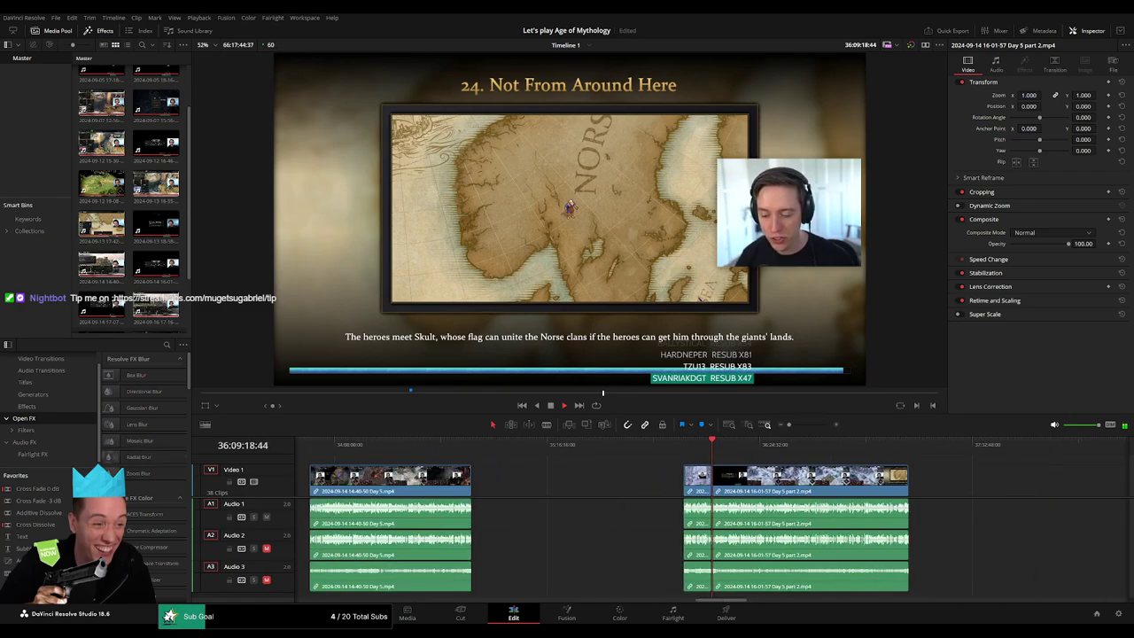
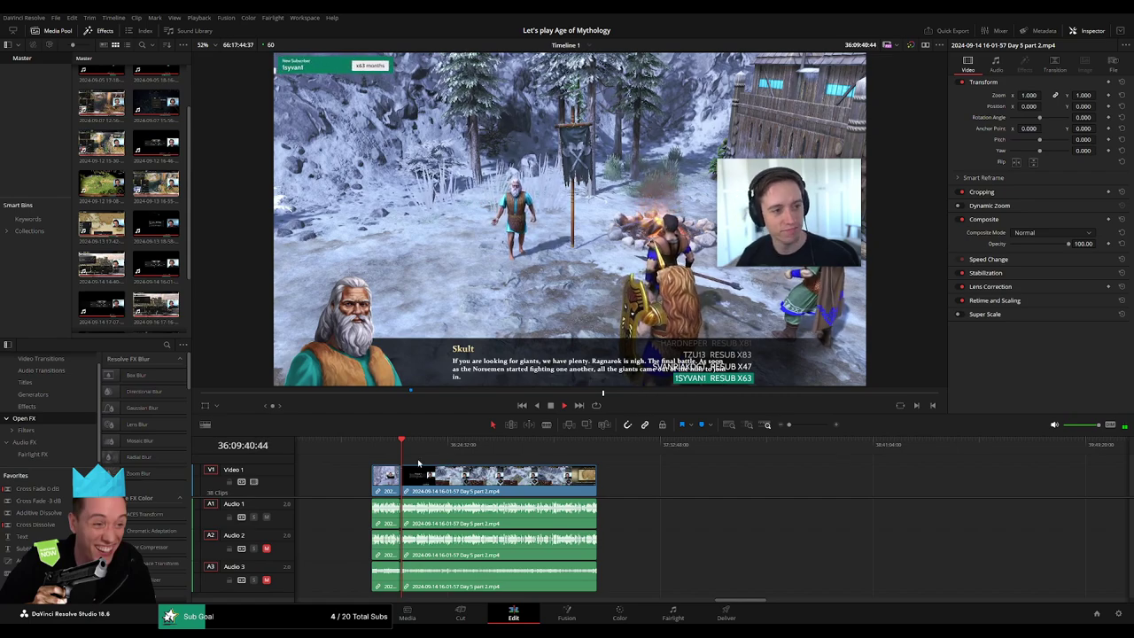
Step: Find the episode break at 36:52:04:30 and blade all tracks there with Ctrl+B
drag(409, 448, 512, 443)
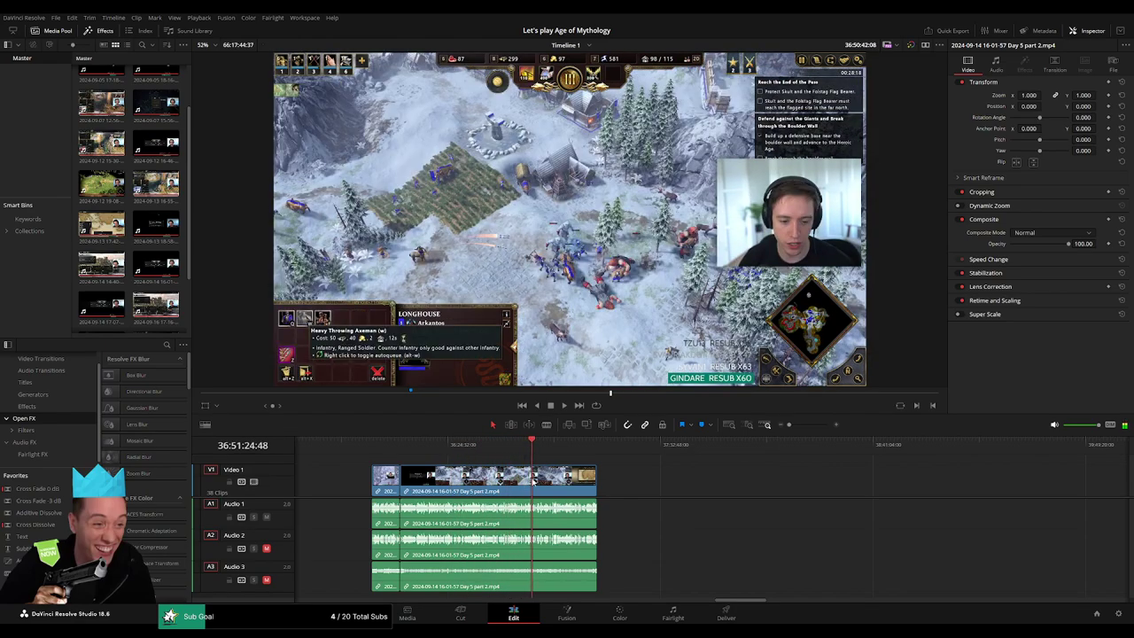
drag(512, 440, 534, 479)
scroll(534, 479, up, 4)
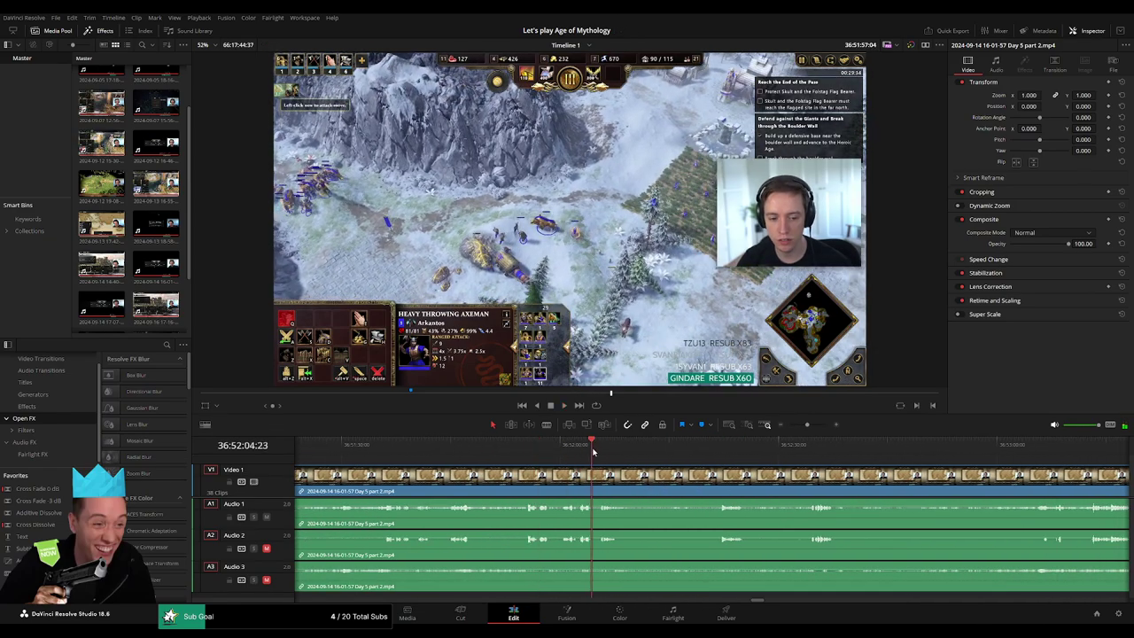
drag(751, 467, 601, 454)
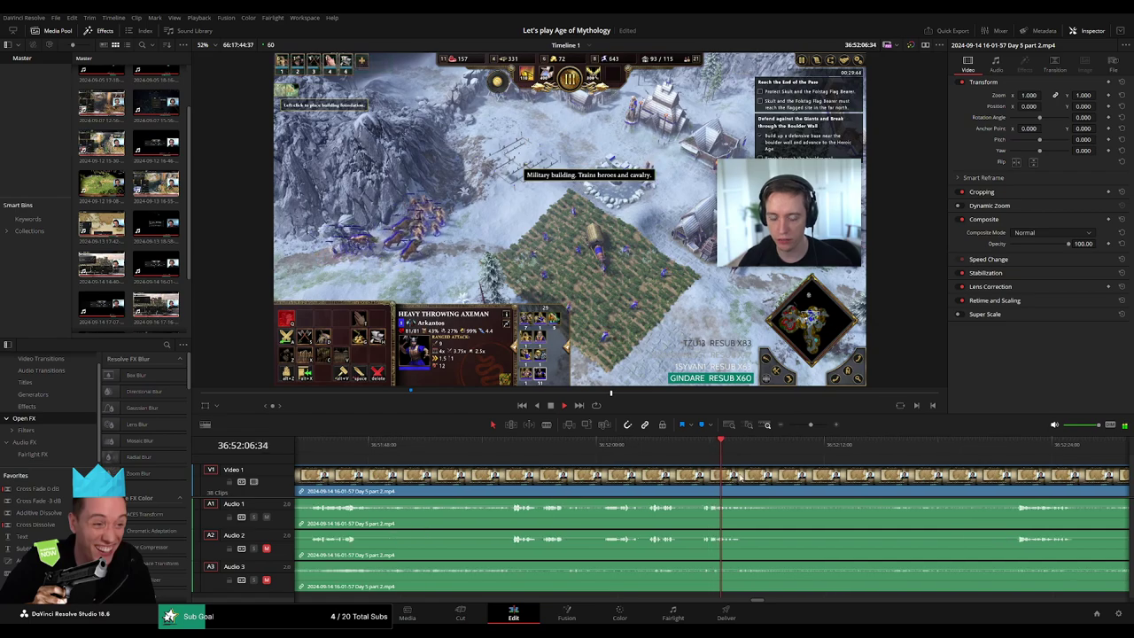
click(669, 447)
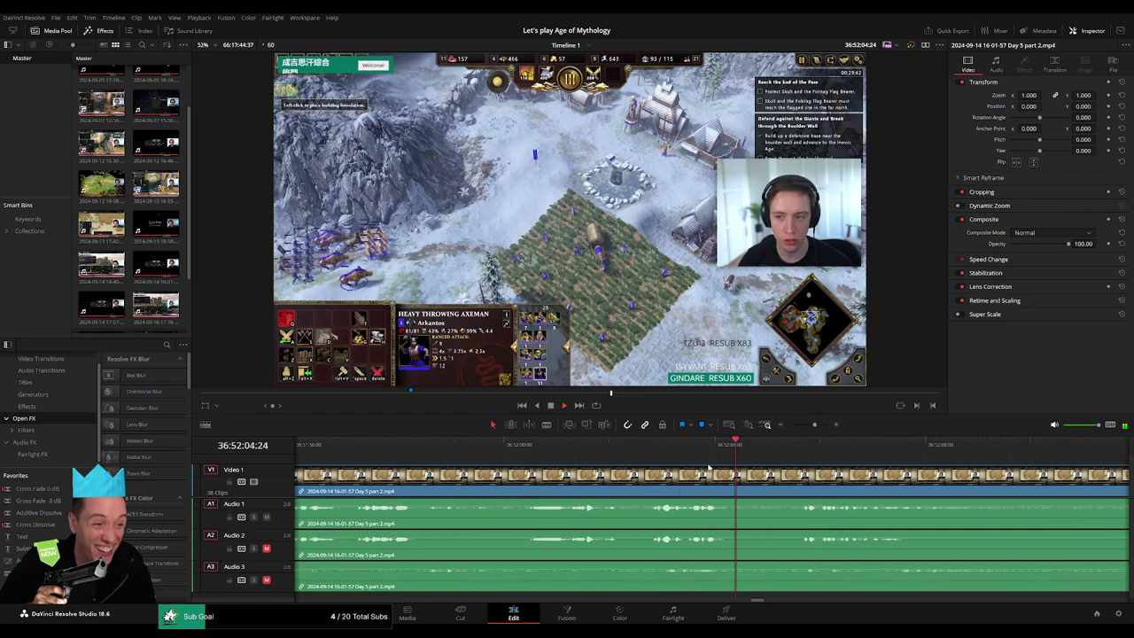
click(801, 454)
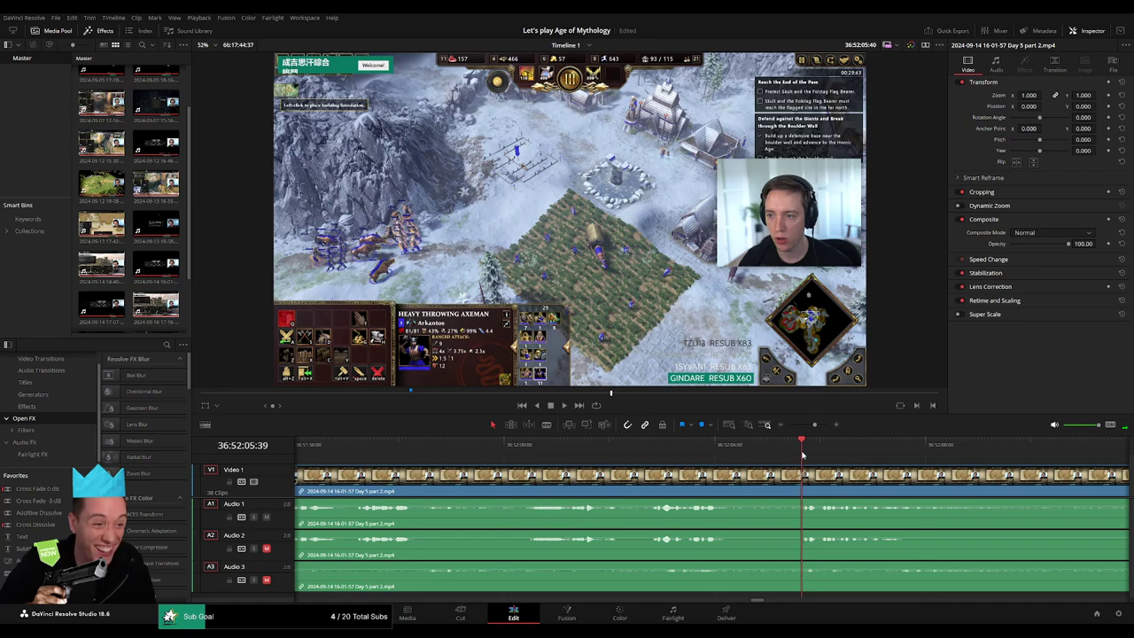
drag(802, 455, 742, 465)
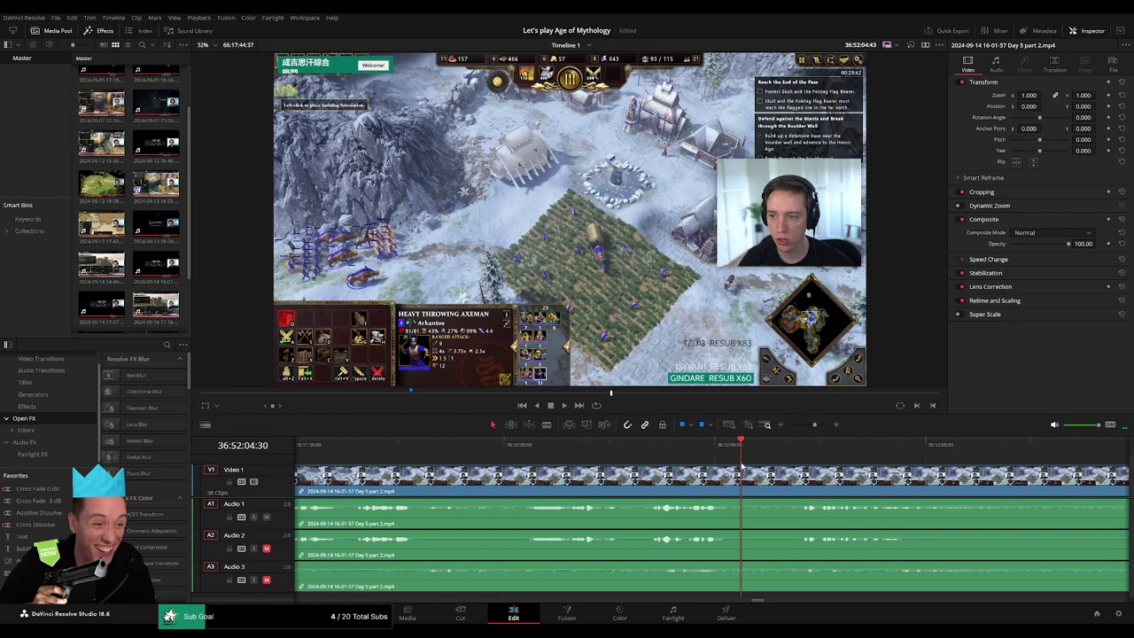
key(ctrl+b)
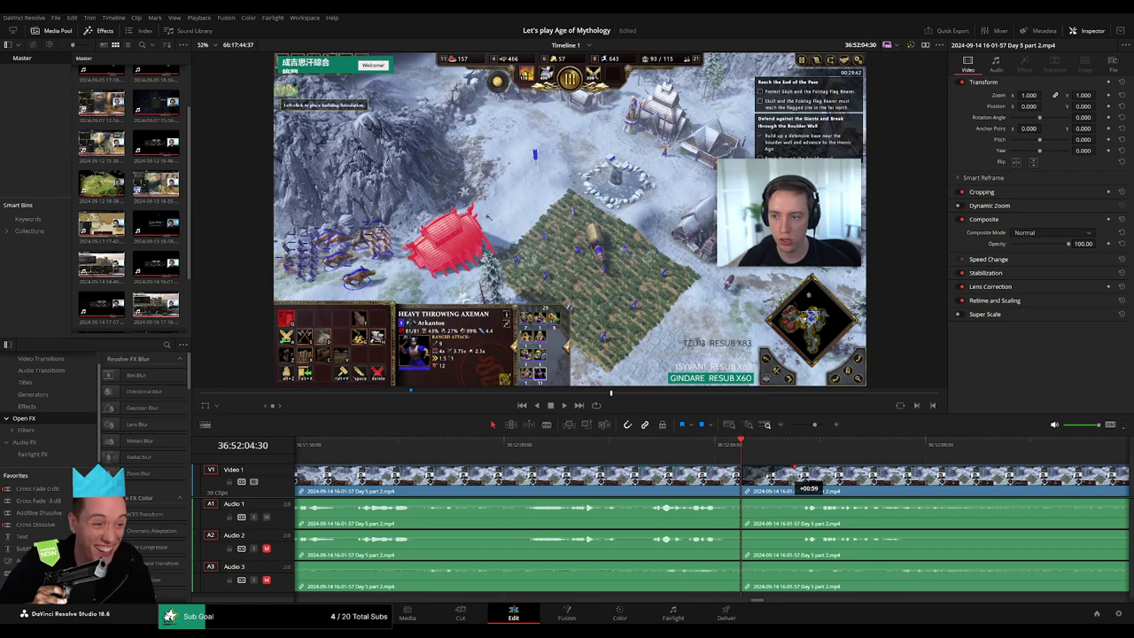
Step: Fade out the video, and fade Audio 1, 2 and 3 out and back in across the cut
drag(794, 467, 689, 467)
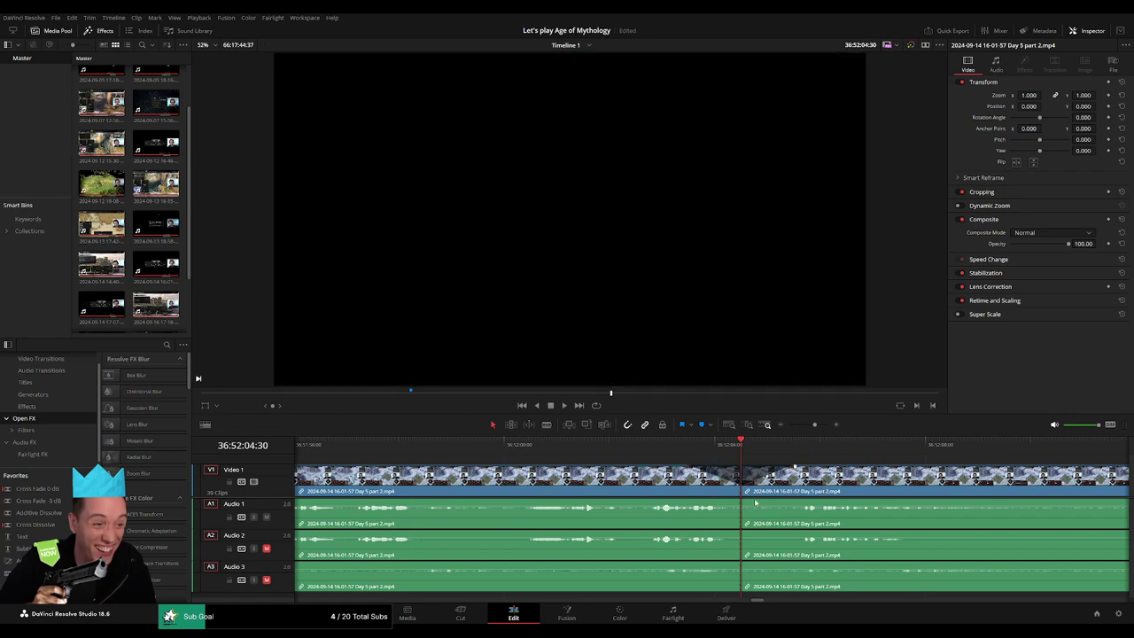
drag(740, 500, 691, 502)
drag(744, 501, 795, 502)
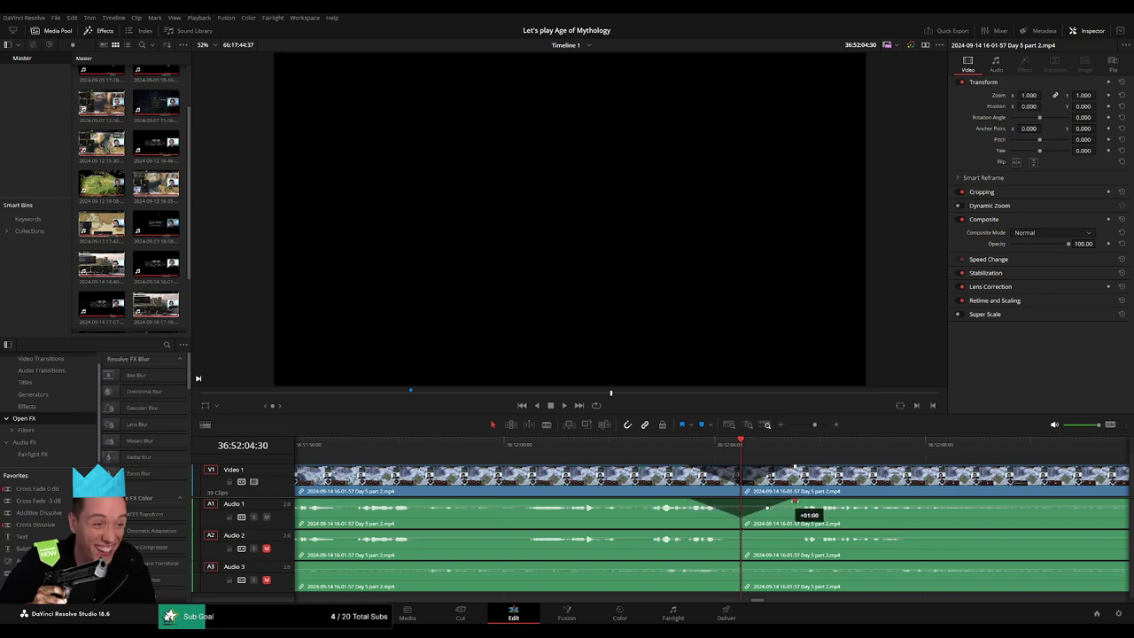
drag(739, 533, 711, 532)
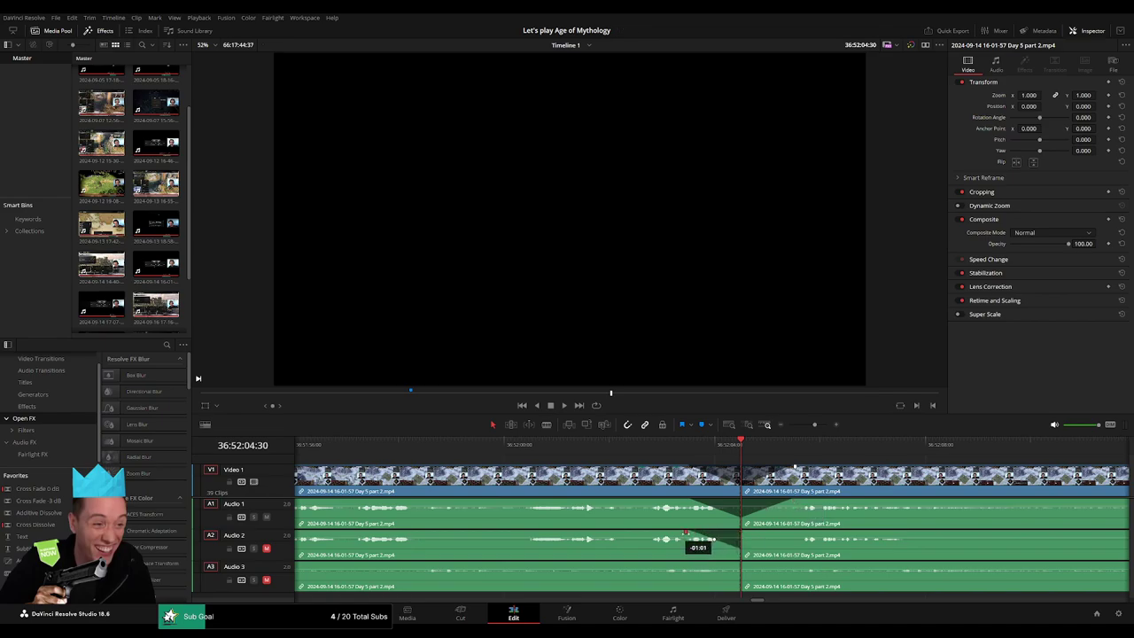
drag(743, 534, 787, 533)
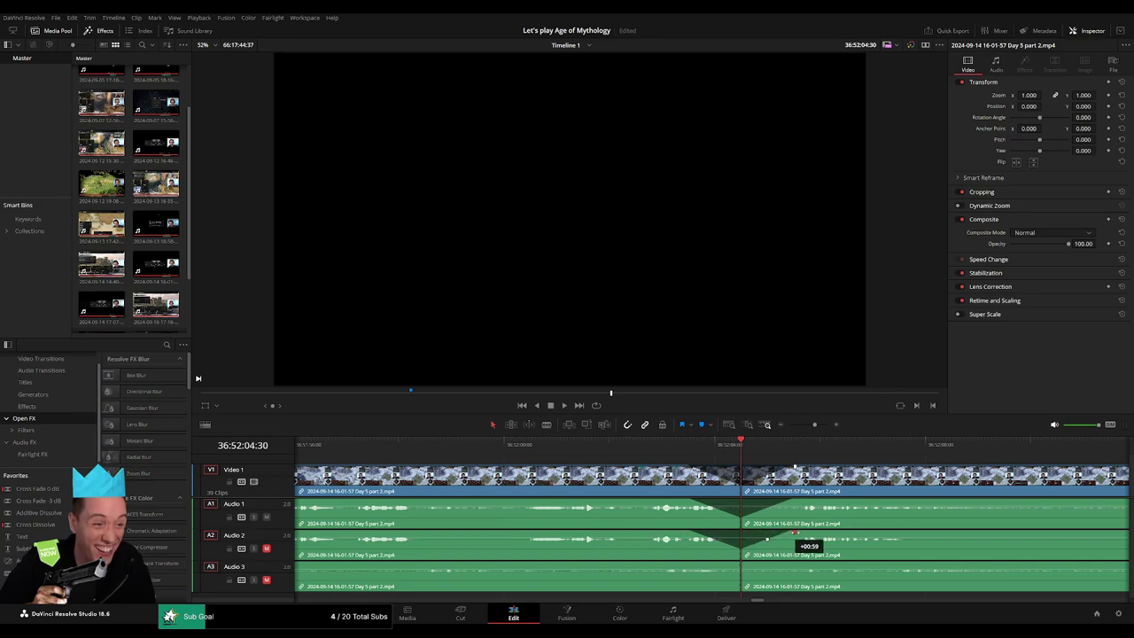
mouse_move(739, 563)
mouse_down()
mouse_move(688, 565)
mouse_move(794, 563)
mouse_up()
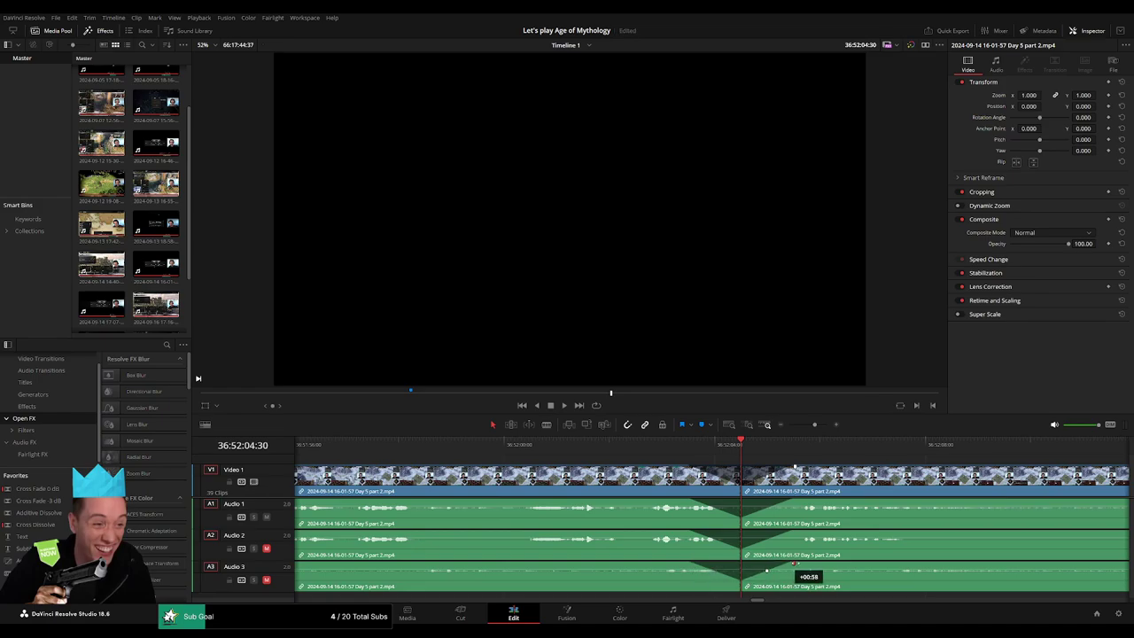
Step: Move the later clips so they start exactly at 38:00:00:00
scroll(831, 454, down, 3)
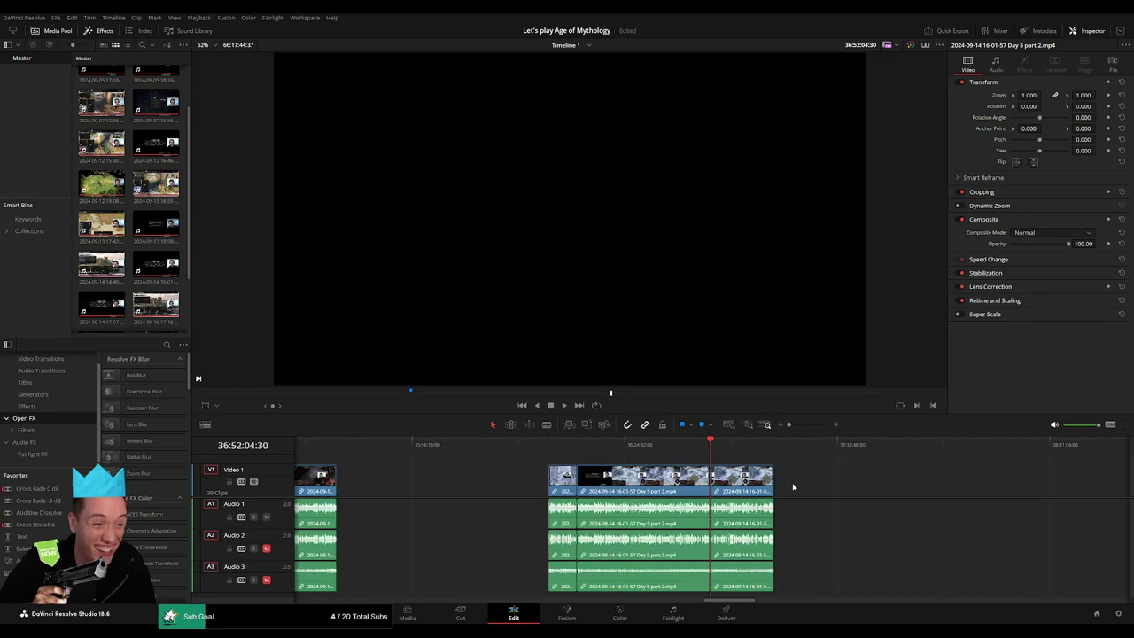
scroll(425, 461, right, 5)
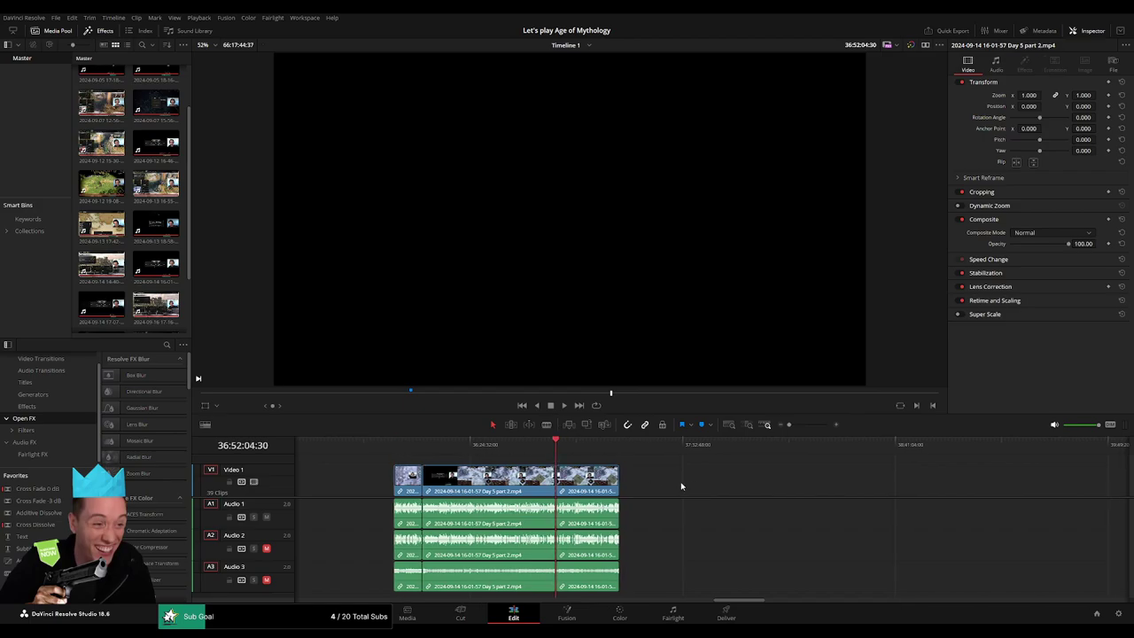
drag(445, 493, 903, 493)
click(584, 497)
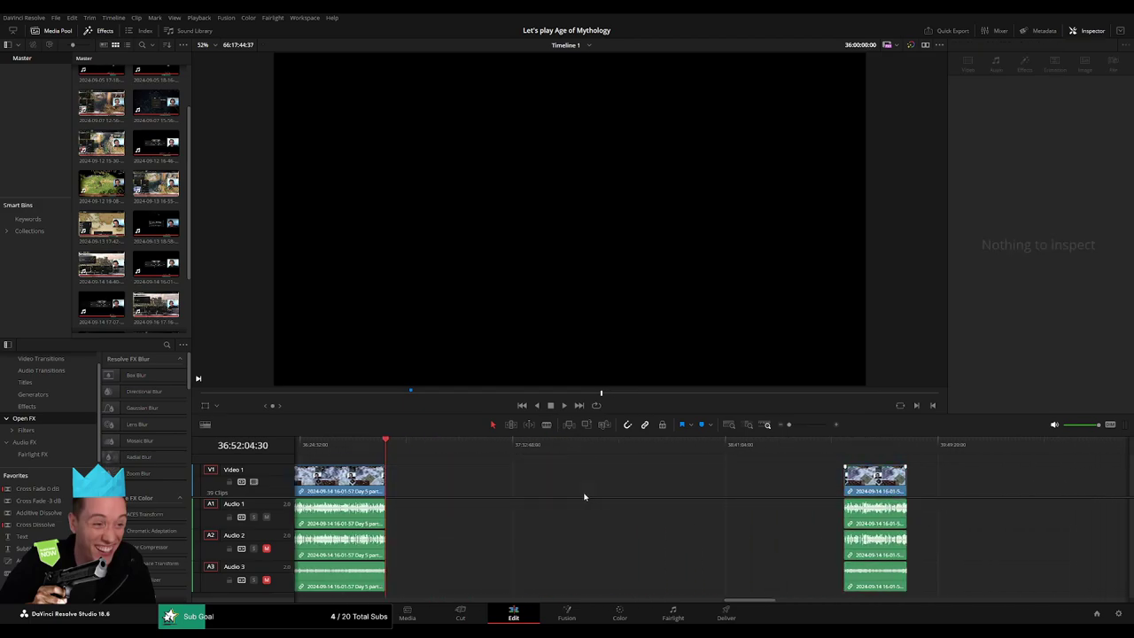
drag(516, 447, 599, 459)
drag(789, 424, 810, 424)
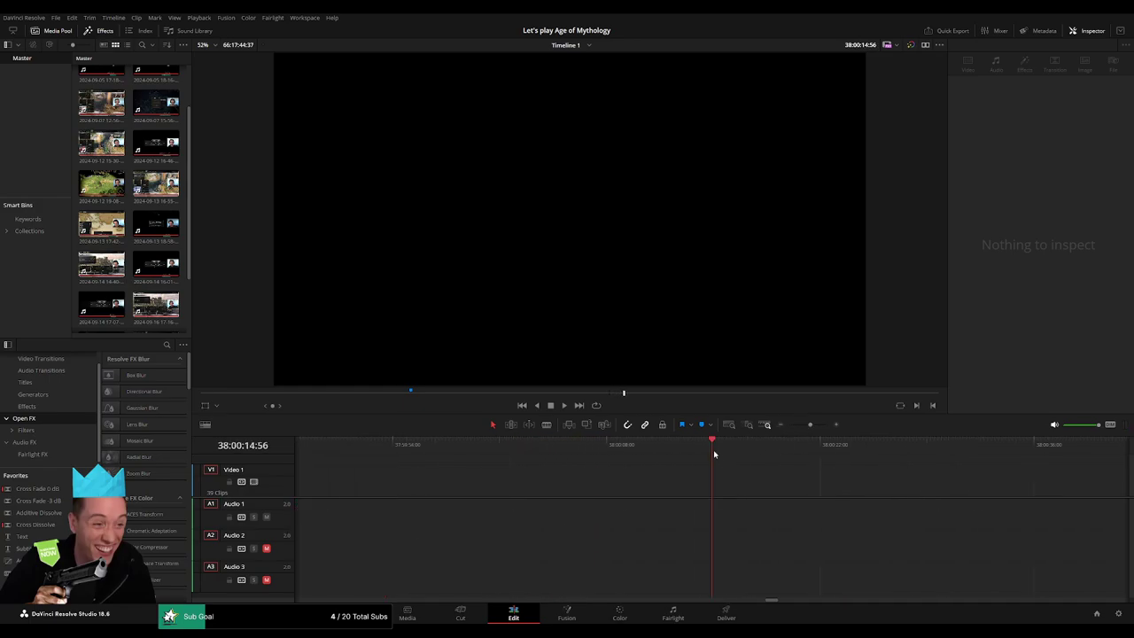
drag(712, 448, 483, 474)
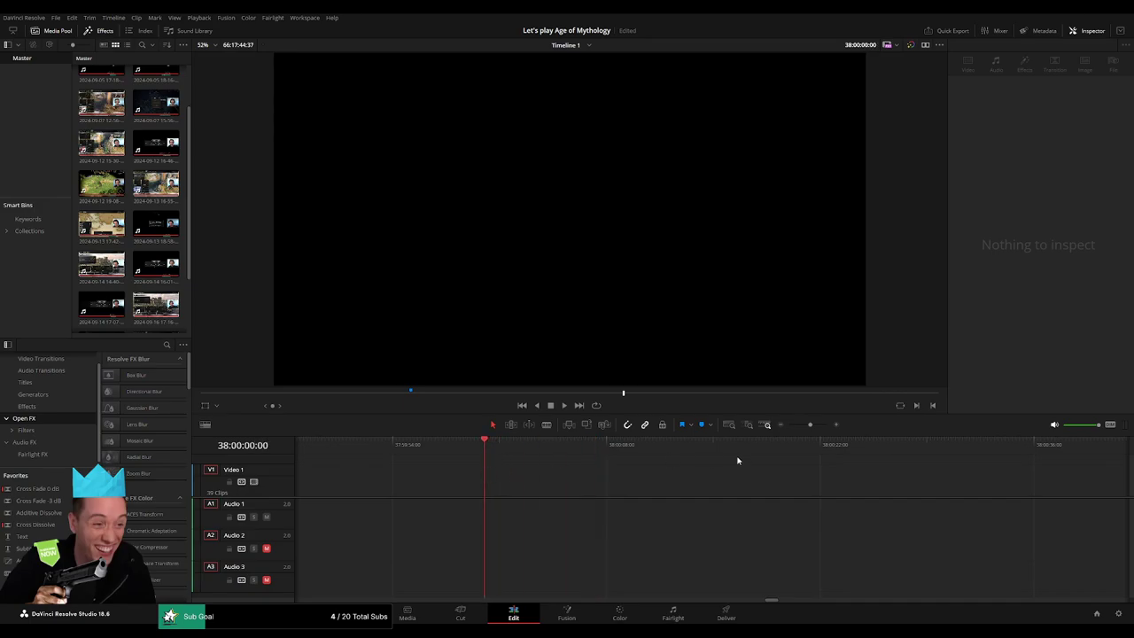
scroll(737, 460, down, 3)
drag(982, 487, 738, 489)
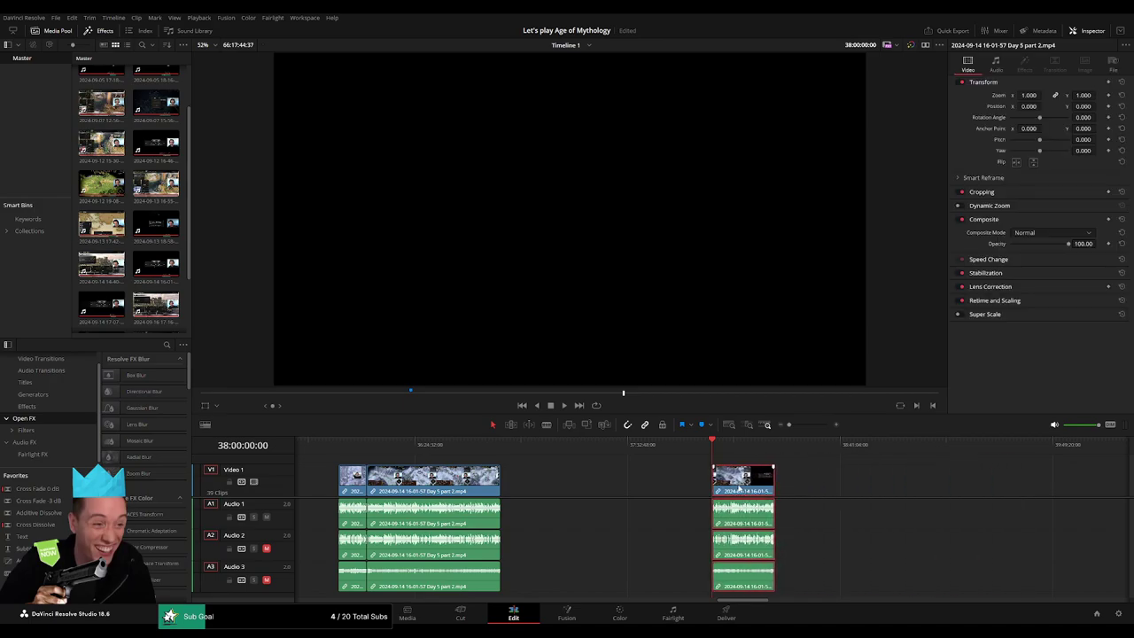
Step: Delete the empty gap so Day 5 part 3 ripples up against the part 2 segment
scroll(962, 481, right, 10)
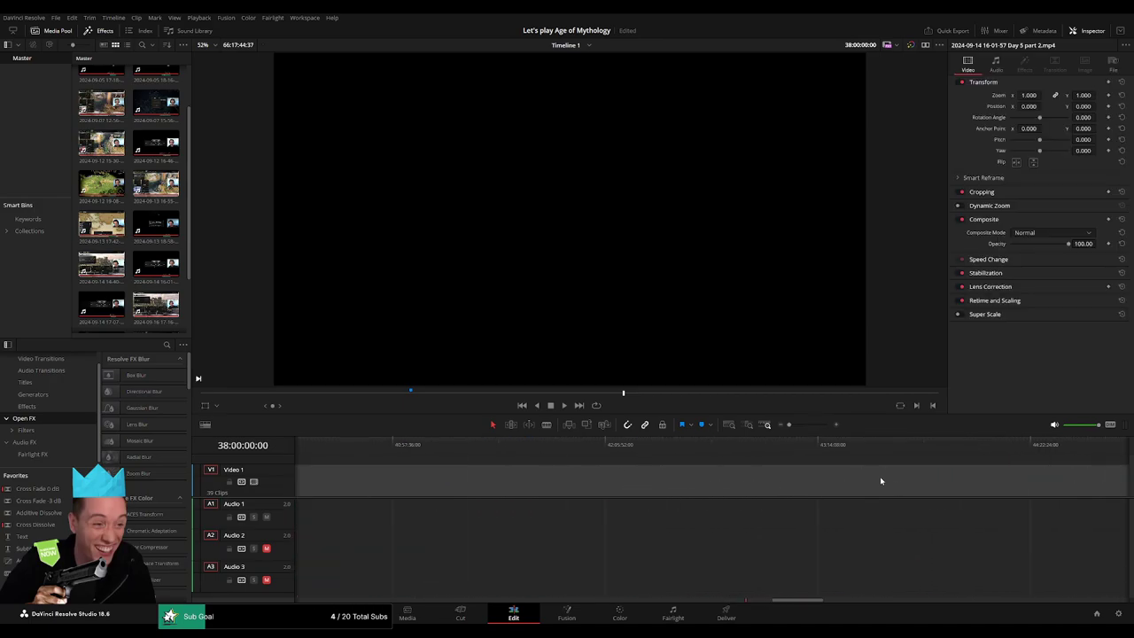
scroll(881, 481, right, 5)
scroll(532, 483, right, 10)
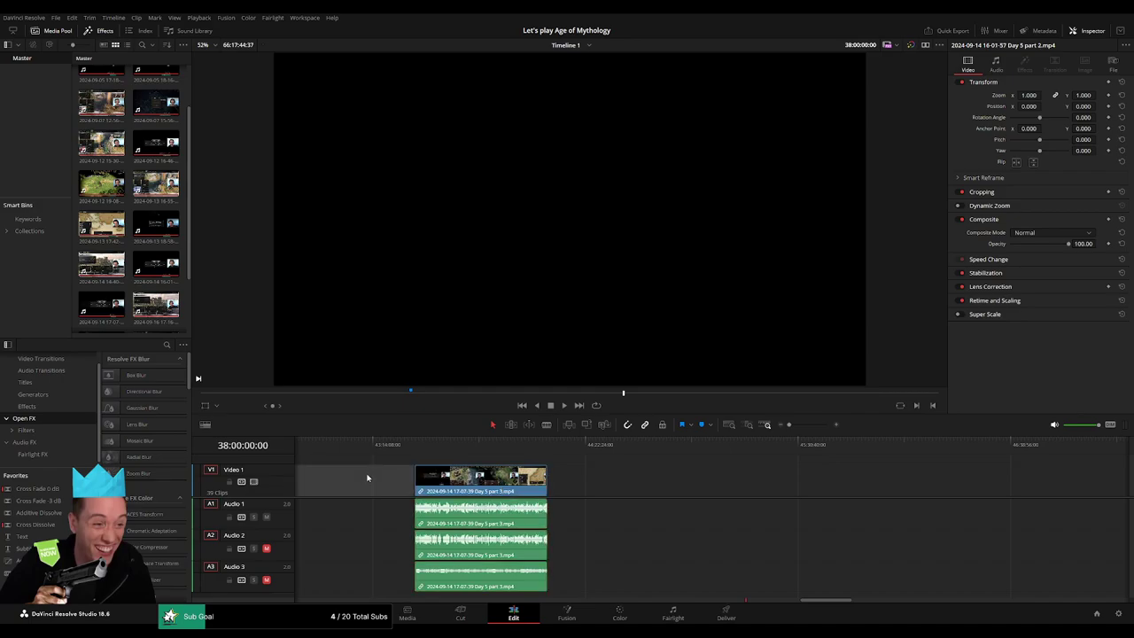
key(Delete)
scroll(810, 481, left, 8)
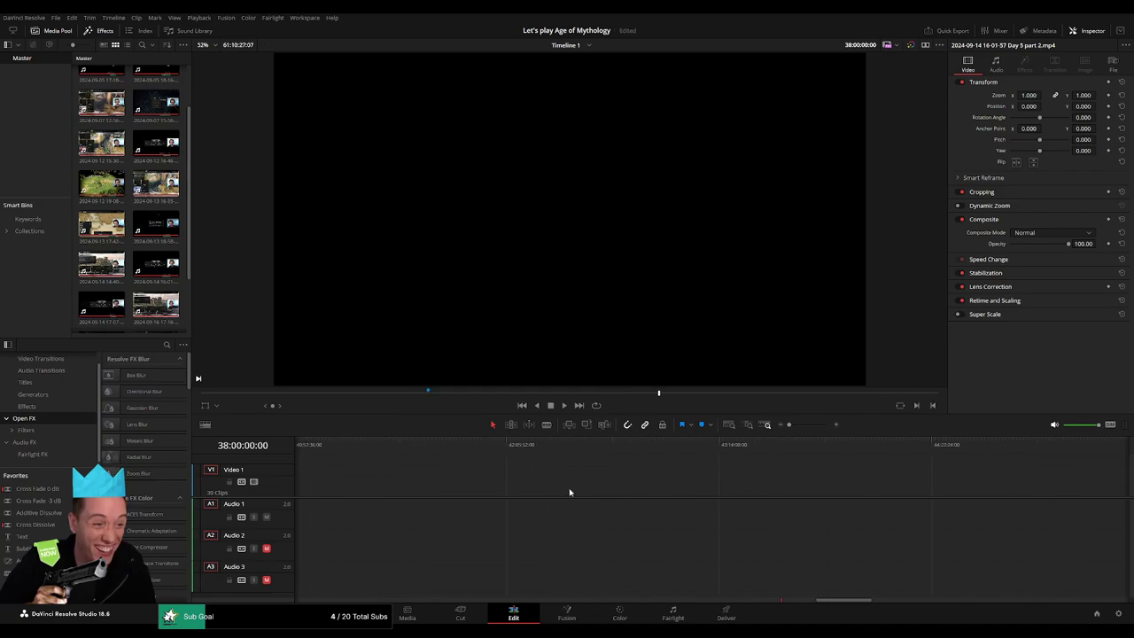
scroll(765, 481, left, 8)
scroll(534, 488, left, 1)
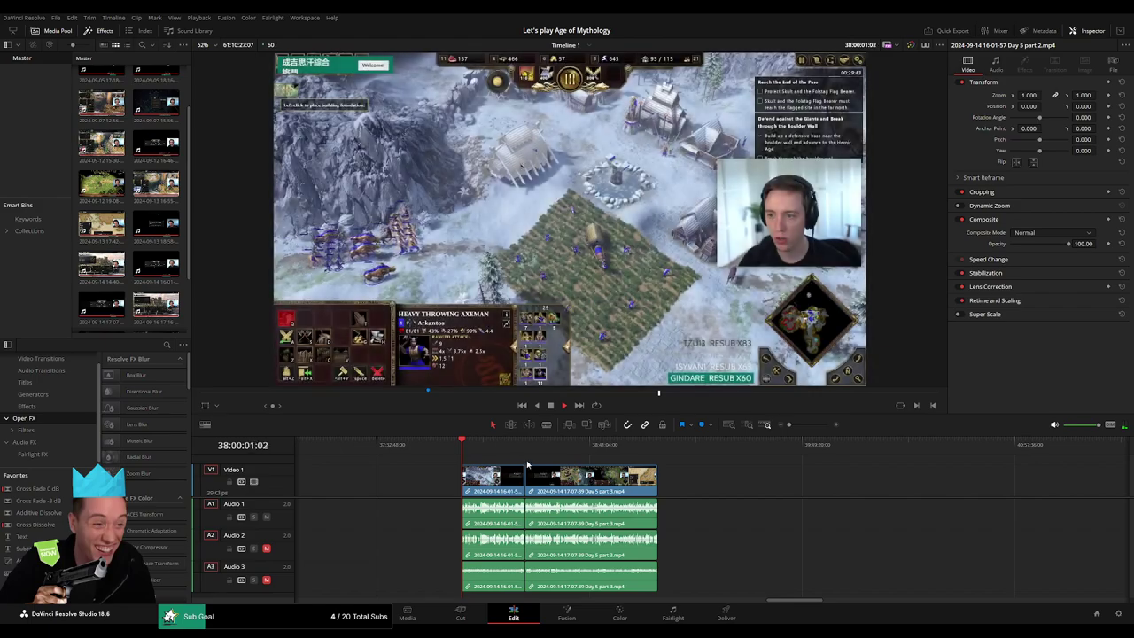
Step: Trim the part 2/part 3 join slightly earlier and play across it to check
drag(493, 443, 524, 453)
scroll(706, 478, up, 10)
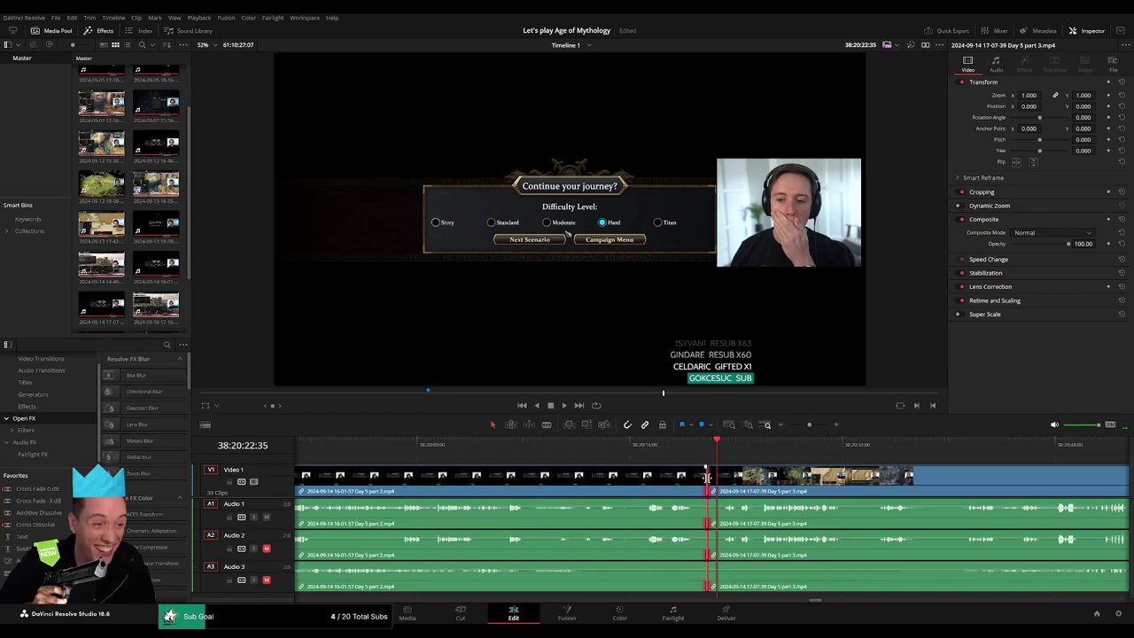
drag(707, 479, 702, 469)
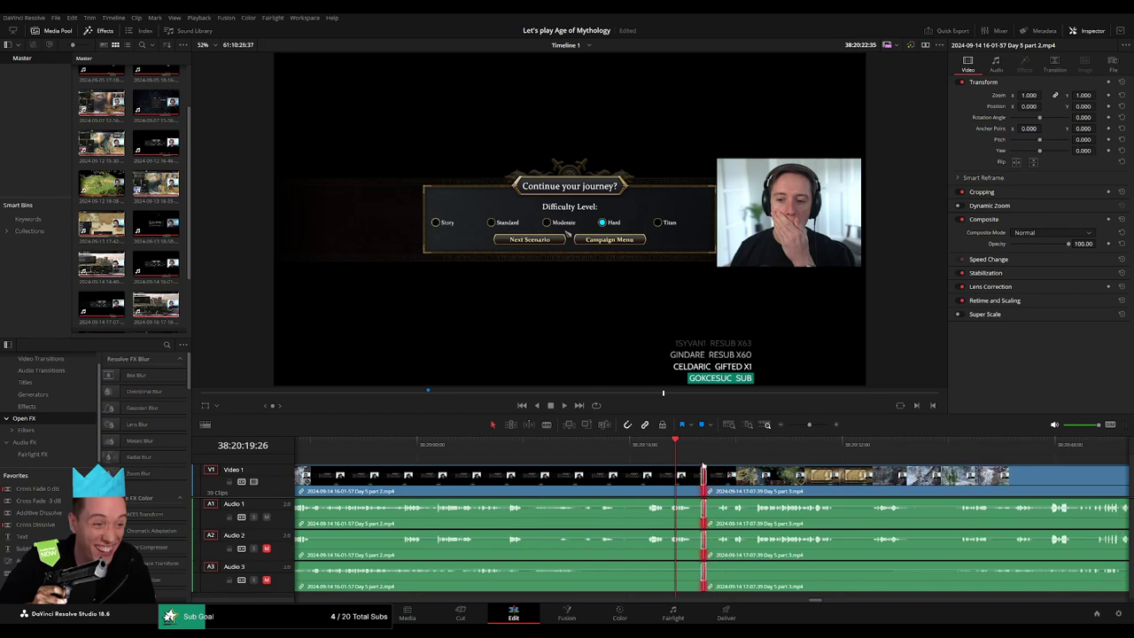
key(space)
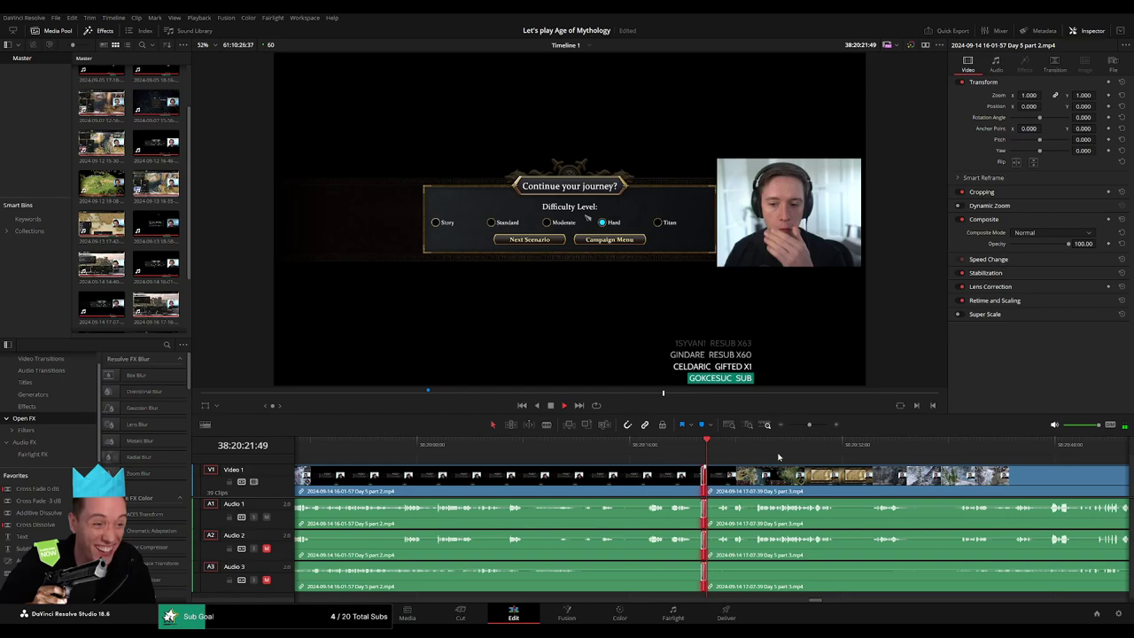
Step: Scrub and play through the part 3 footage to locate the episode break near 38:52
click(1033, 444)
drag(809, 424, 789, 425)
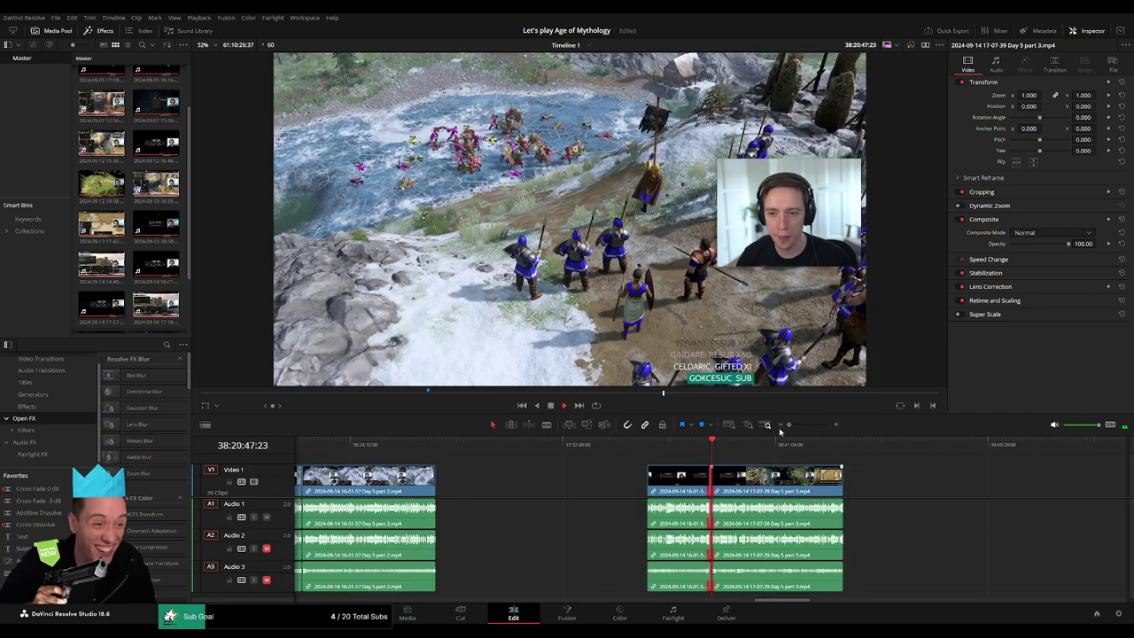
scroll(576, 457, right, 3)
scroll(576, 457, right, 2)
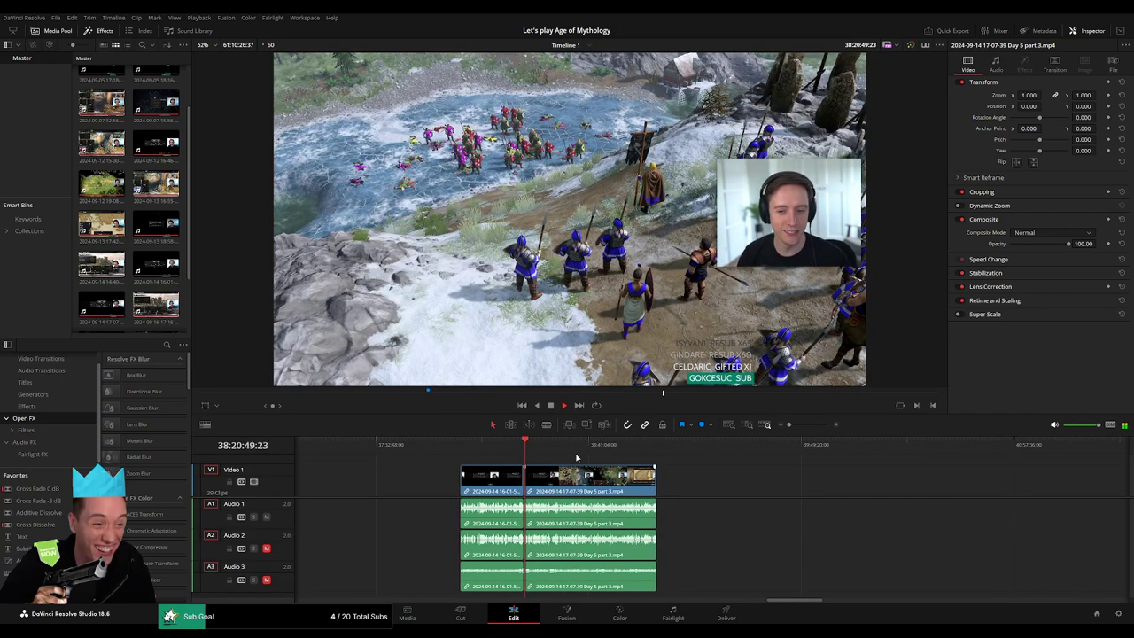
drag(542, 452, 620, 458)
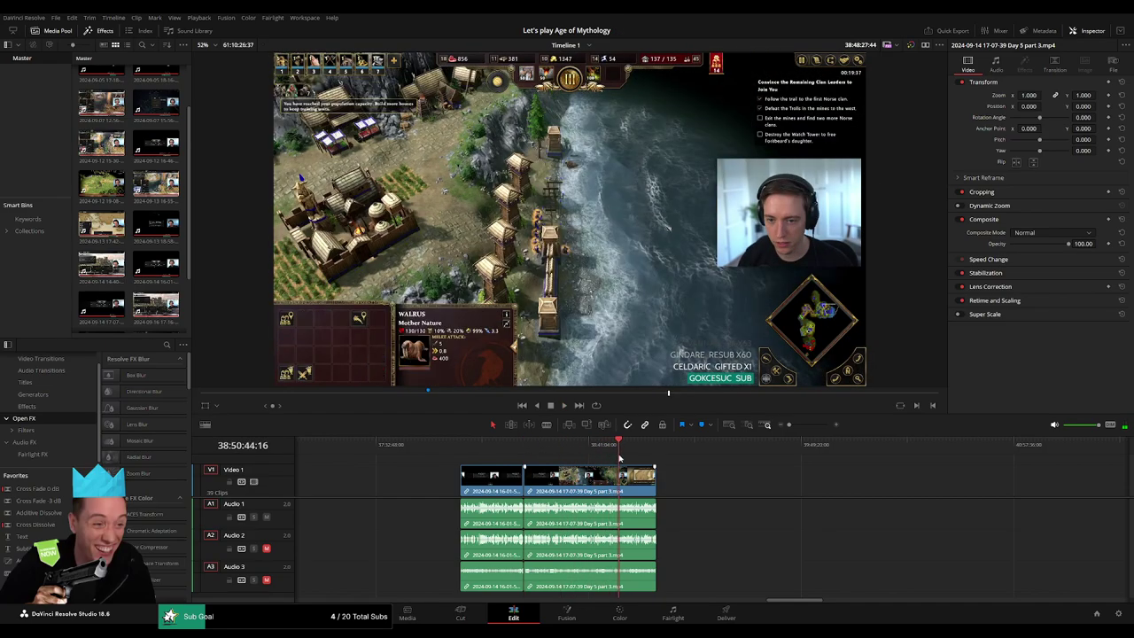
drag(619, 458, 625, 459)
scroll(768, 478, up, 3)
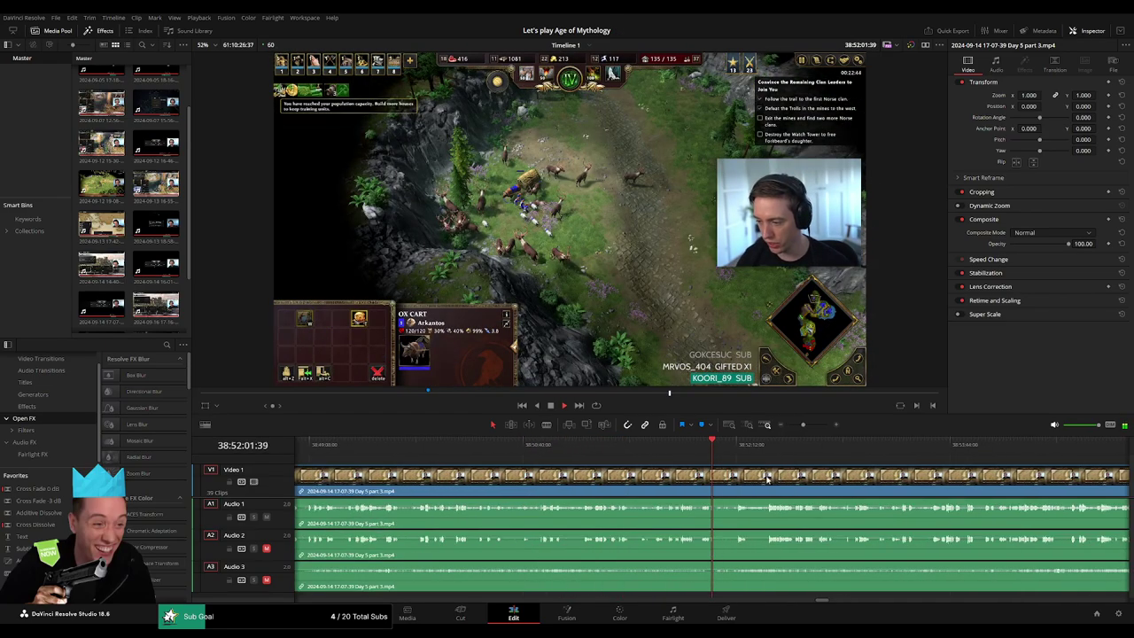
scroll(767, 478, up, 2)
click(956, 452)
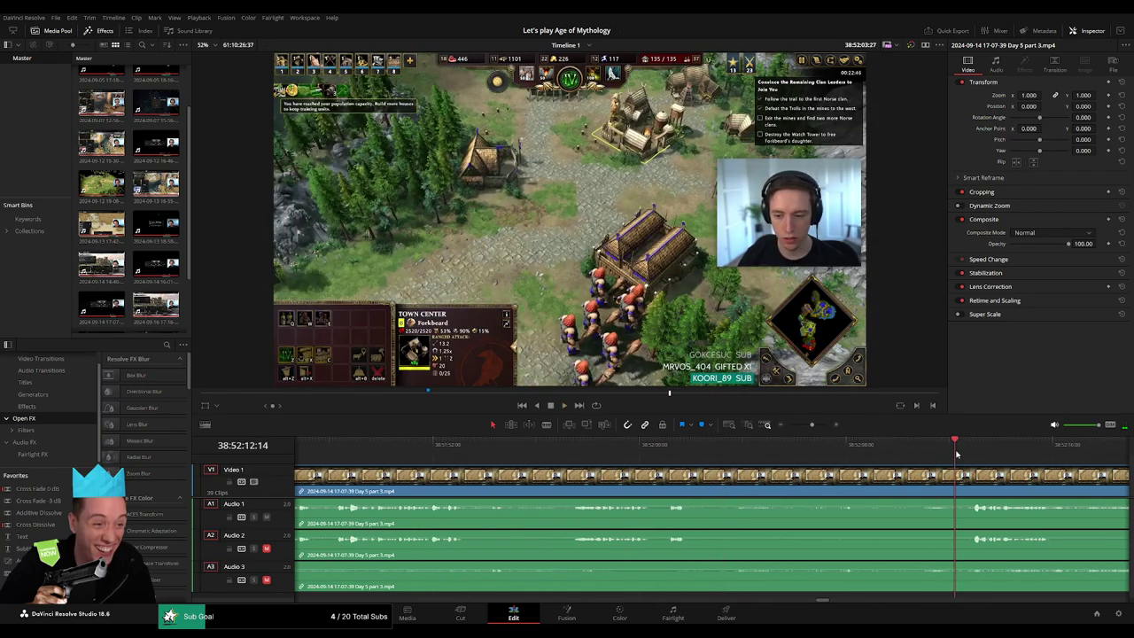
key(space)
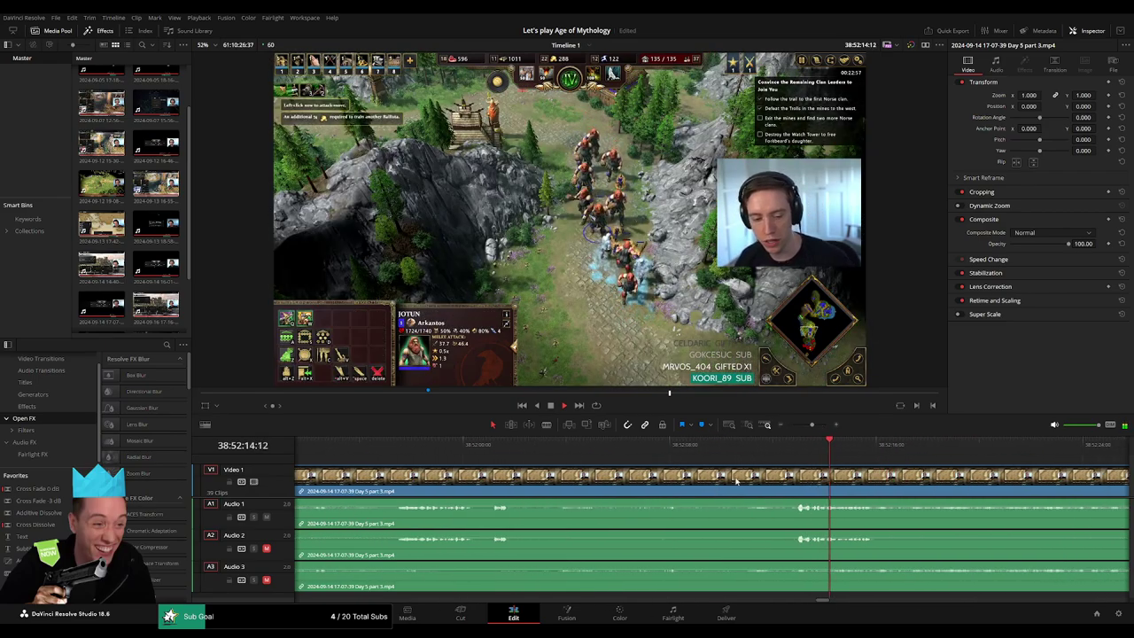
Step: Blade all tracks at 38:52:12 with Ctrl+B and adjust the new edit
click(735, 447)
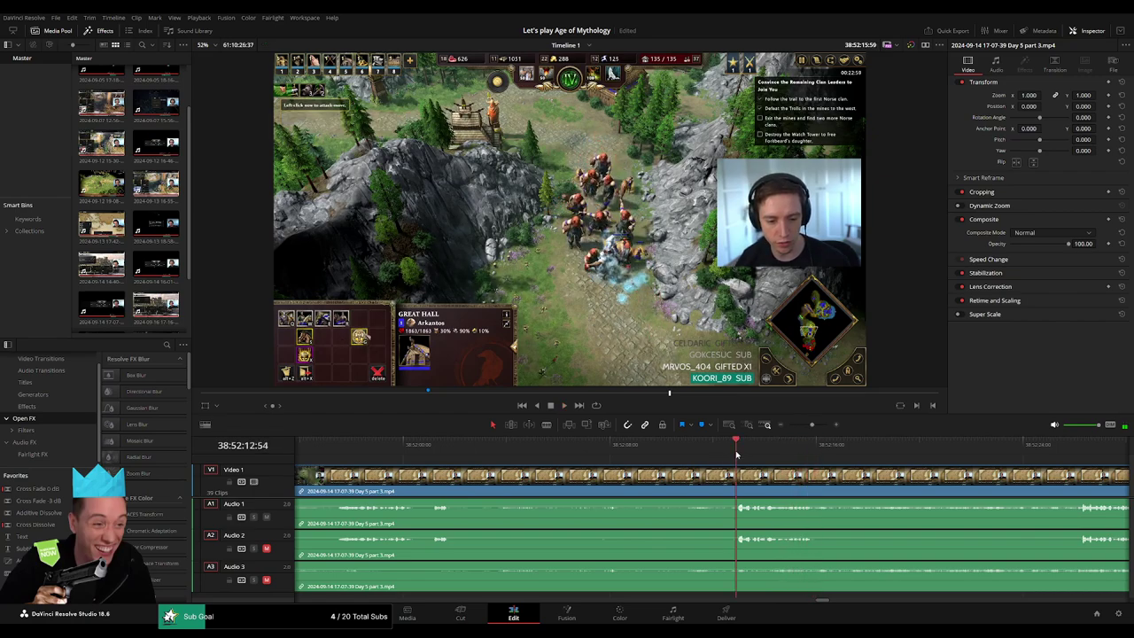
drag(736, 455, 714, 459)
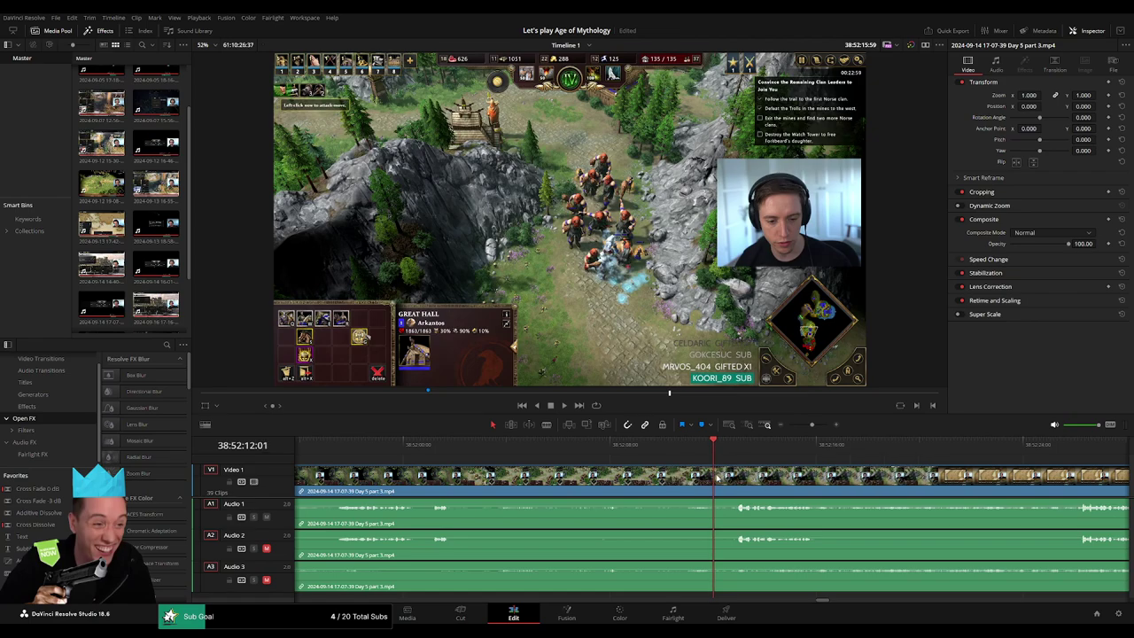
key(ctrl+b)
mouse_move(717, 476)
mouse_down()
mouse_move(730, 471)
mouse_move(738, 483)
mouse_move(686, 467)
mouse_up()
click(736, 443)
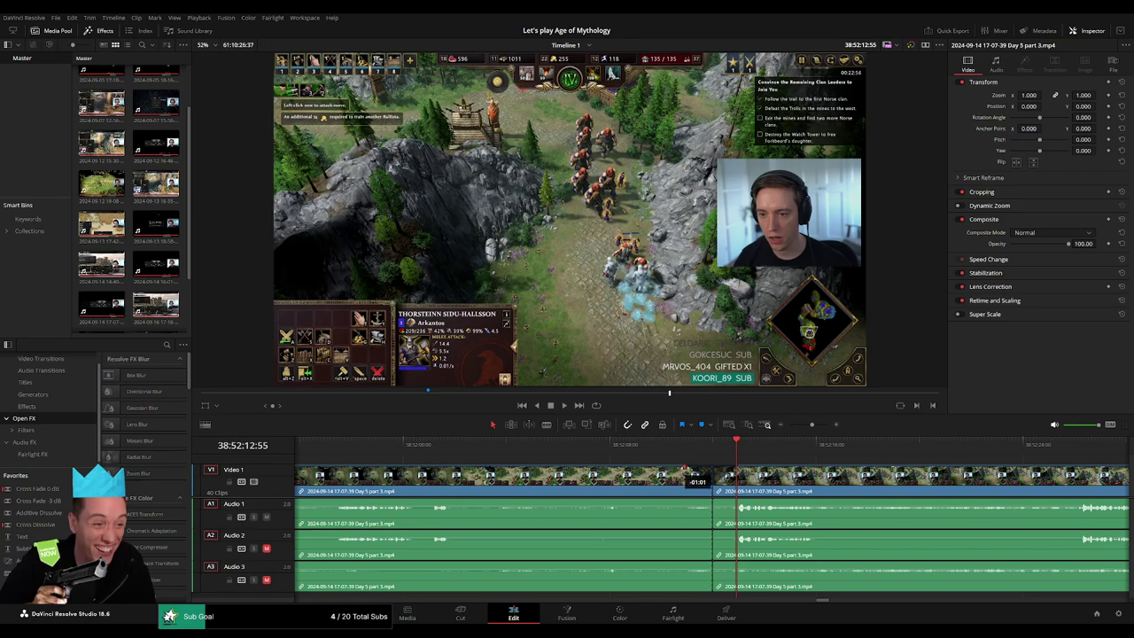
Step: Fade in the Audio 1, 2 and 3 clips after the 38:52:12 cut
key(space)
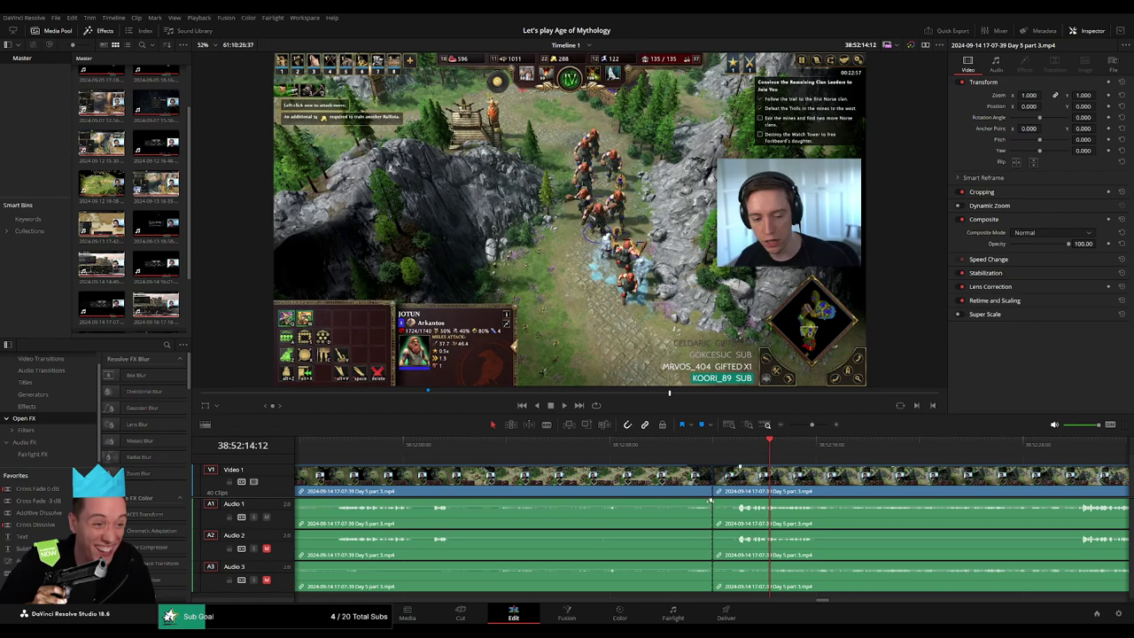
drag(711, 502, 680, 502)
drag(715, 501, 739, 501)
mouse_move(712, 537)
mouse_down()
mouse_move(696, 536)
mouse_move(735, 536)
mouse_up()
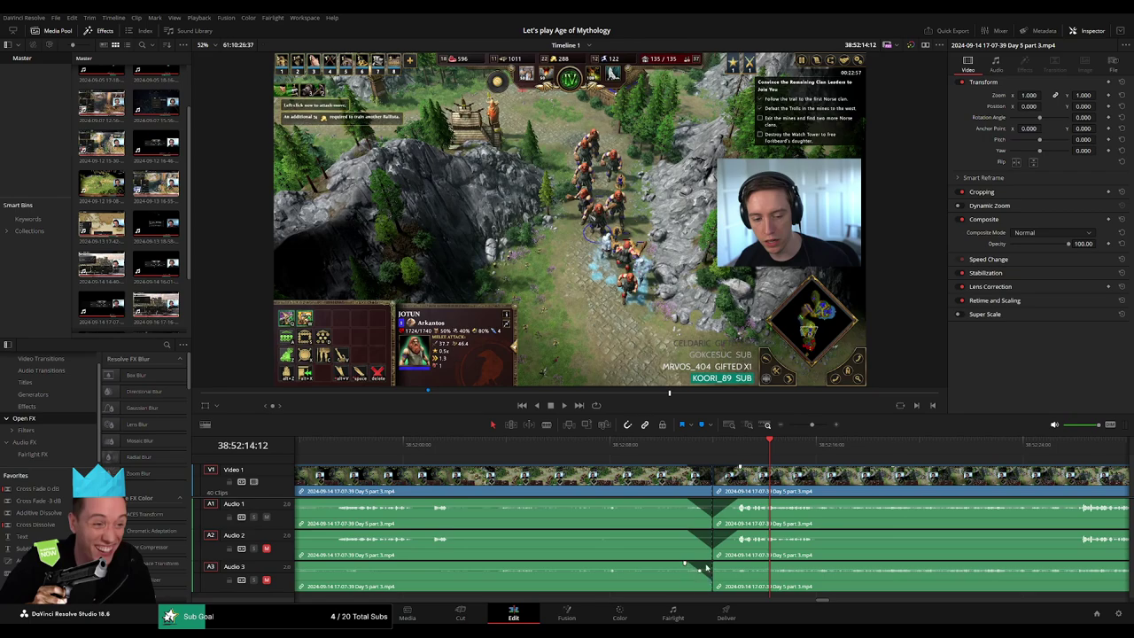
drag(714, 564, 731, 565)
Step: Move the trailing Day 5 part 3 piece to 40:00:00:00 and add a '20 episodes' marker
scroll(780, 472, down, 5)
scroll(686, 480, down, 2)
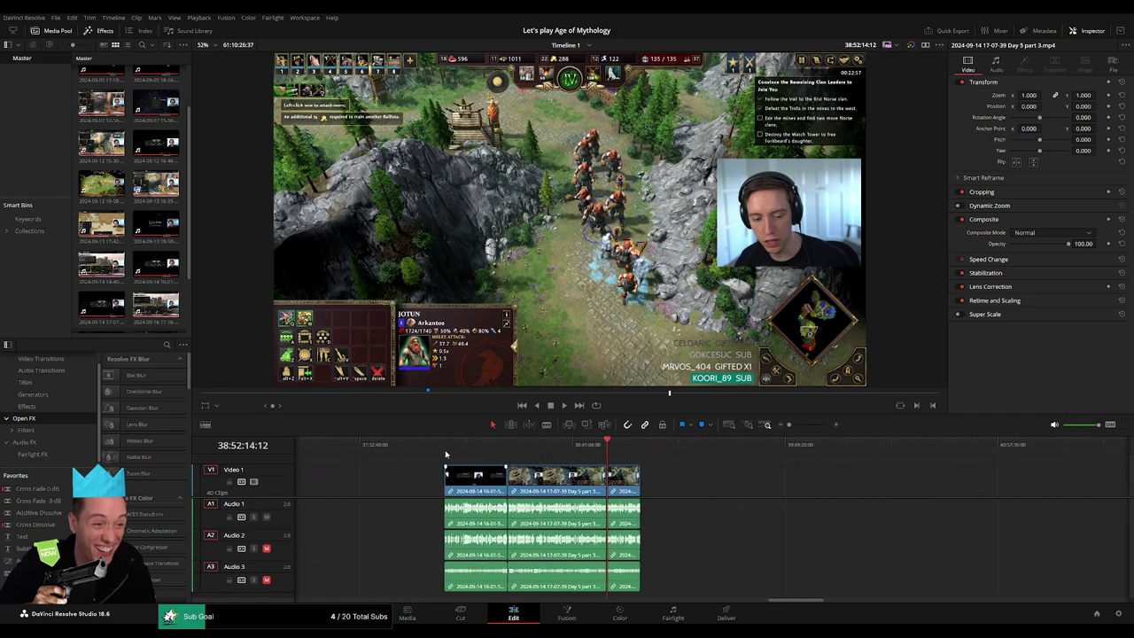
scroll(431, 485, right, 3)
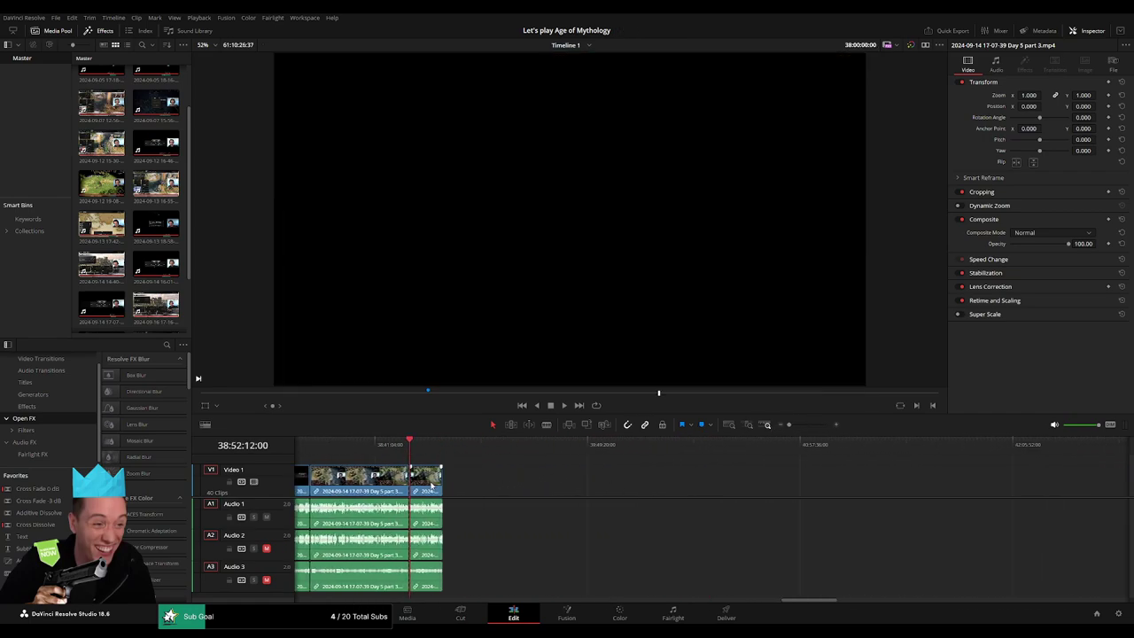
drag(431, 486, 731, 485)
click(454, 490)
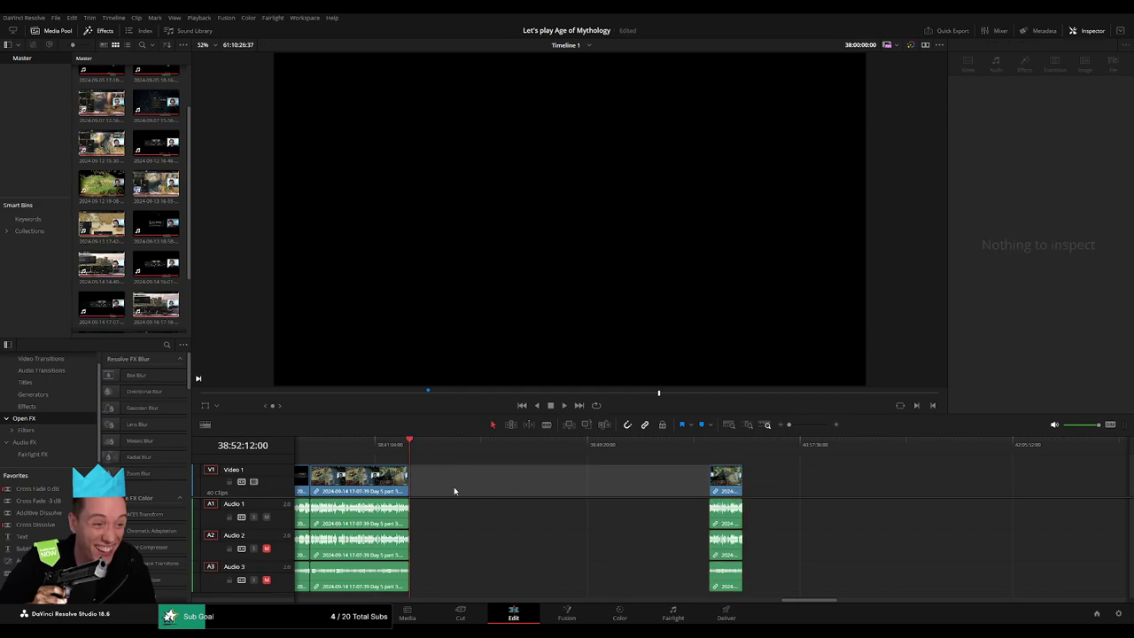
key(m)
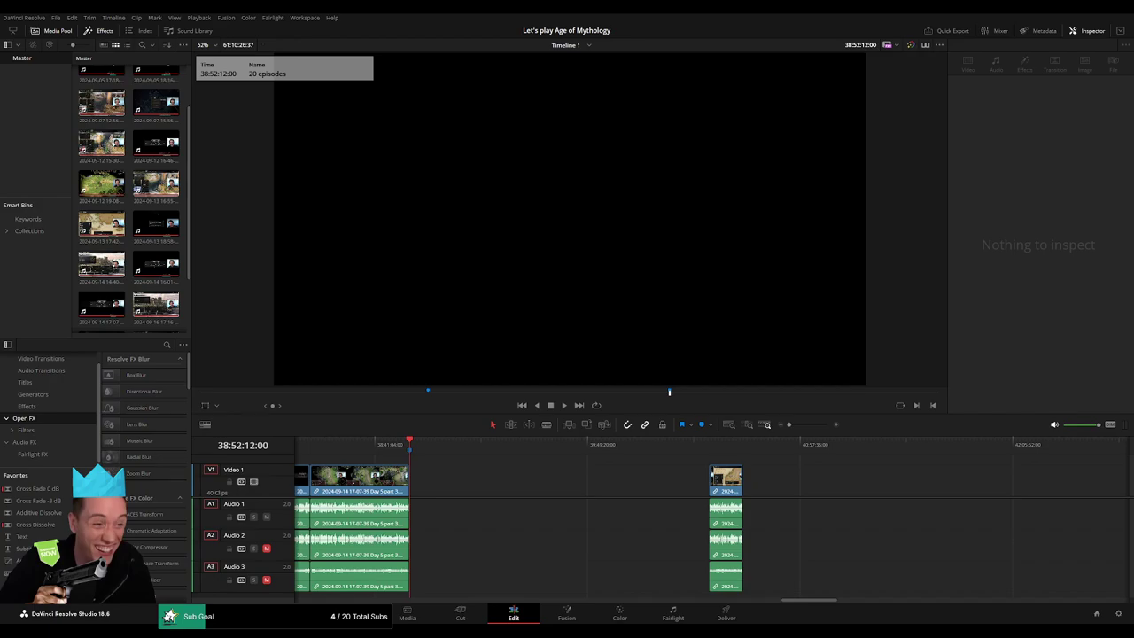
Step: Close the gap so the Day 6 clip sits directly after the trailing piece
click(511, 485)
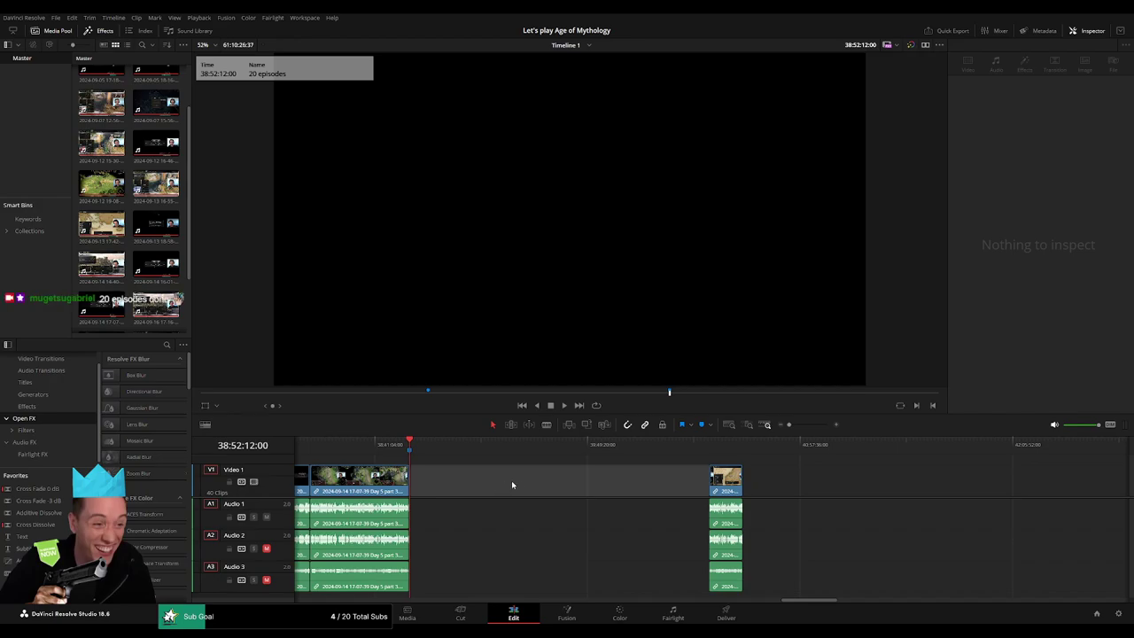
drag(431, 444, 621, 481)
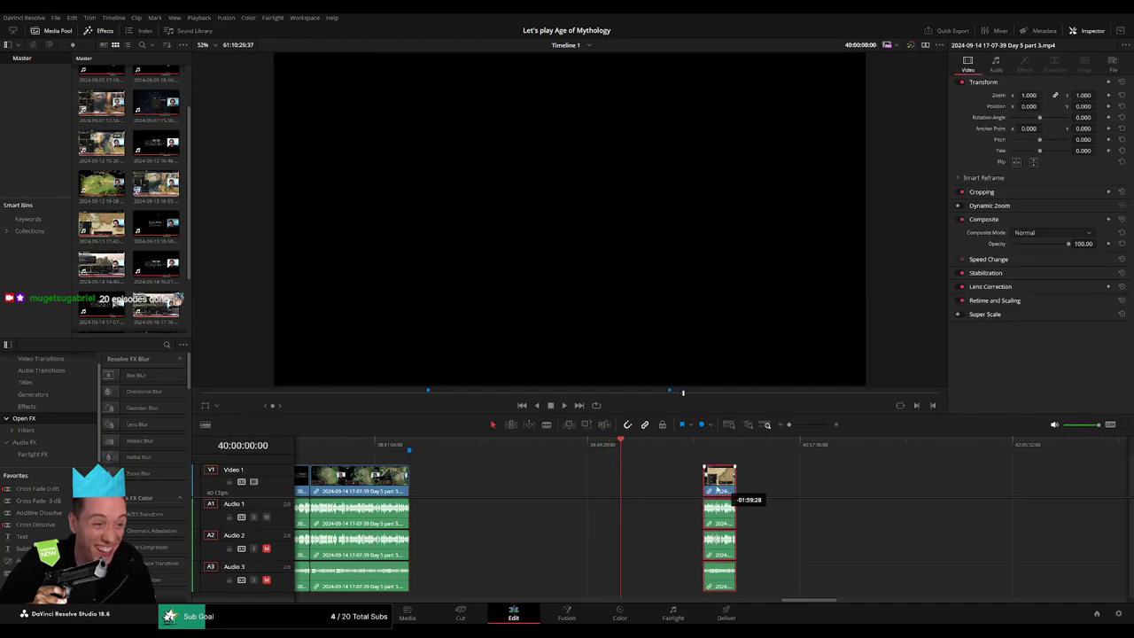
drag(725, 483, 648, 486)
scroll(979, 478, right, 5)
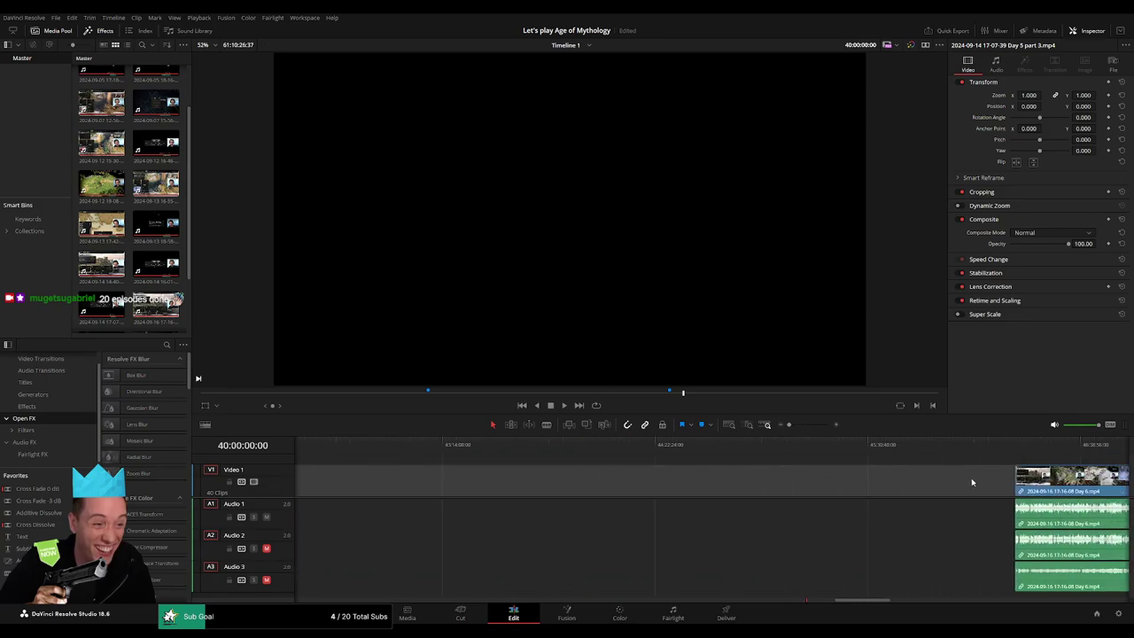
drag(971, 477, 952, 478)
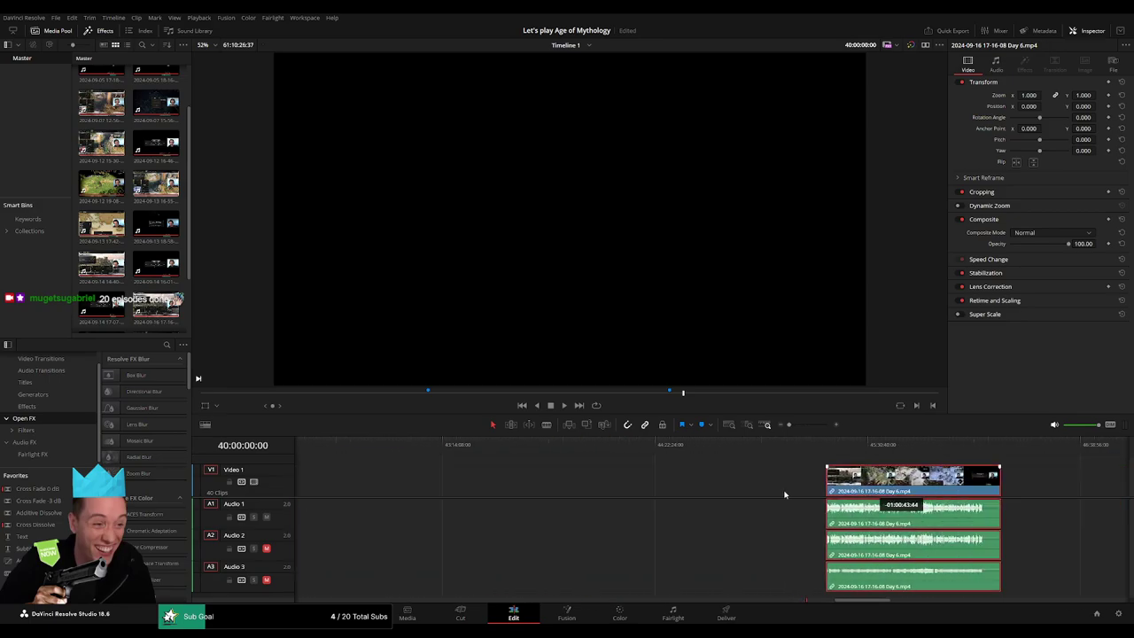
click(494, 484)
key(BackSpace)
key(space)
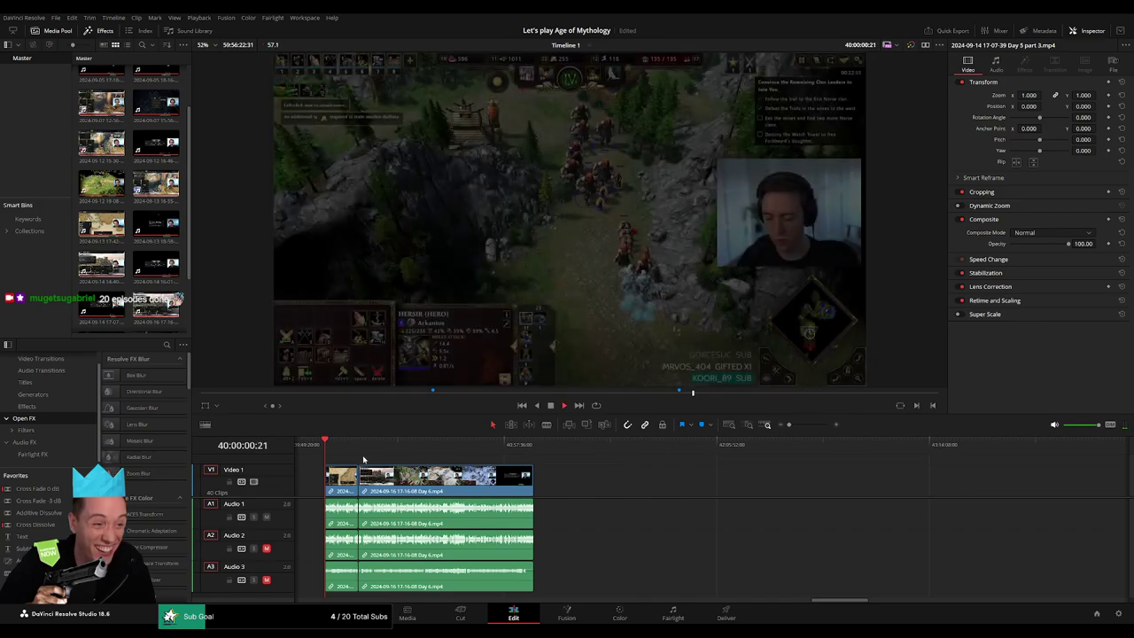
scroll(849, 454, up, 5)
mouse_move(990, 448)
mouse_down()
mouse_move(917, 447)
mouse_move(1012, 447)
mouse_up()
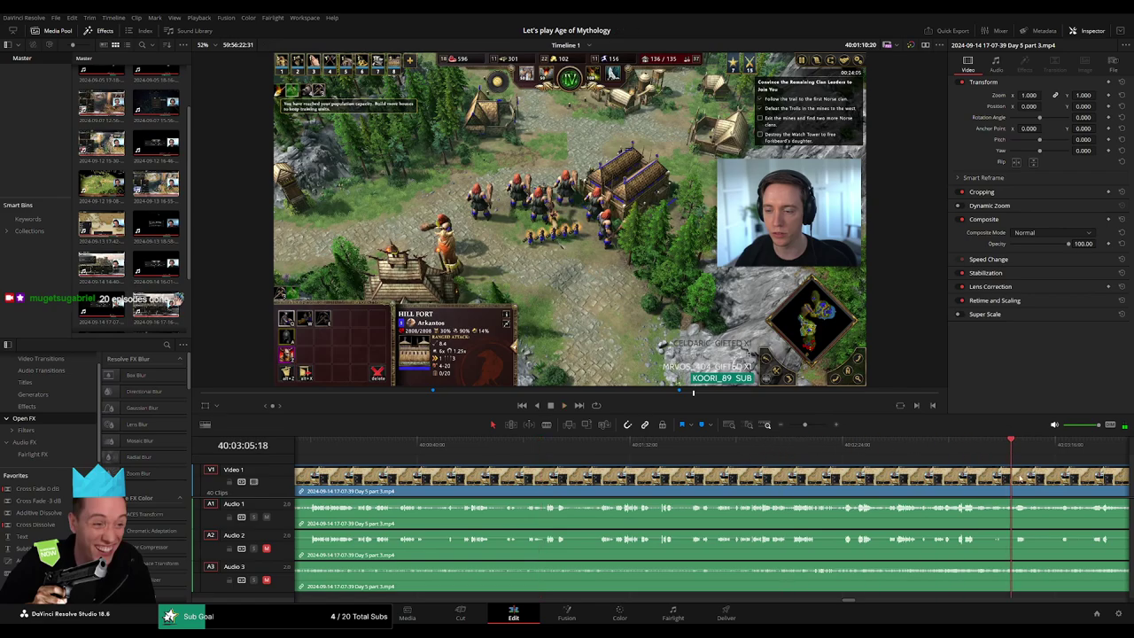
key(space)
click(1005, 445)
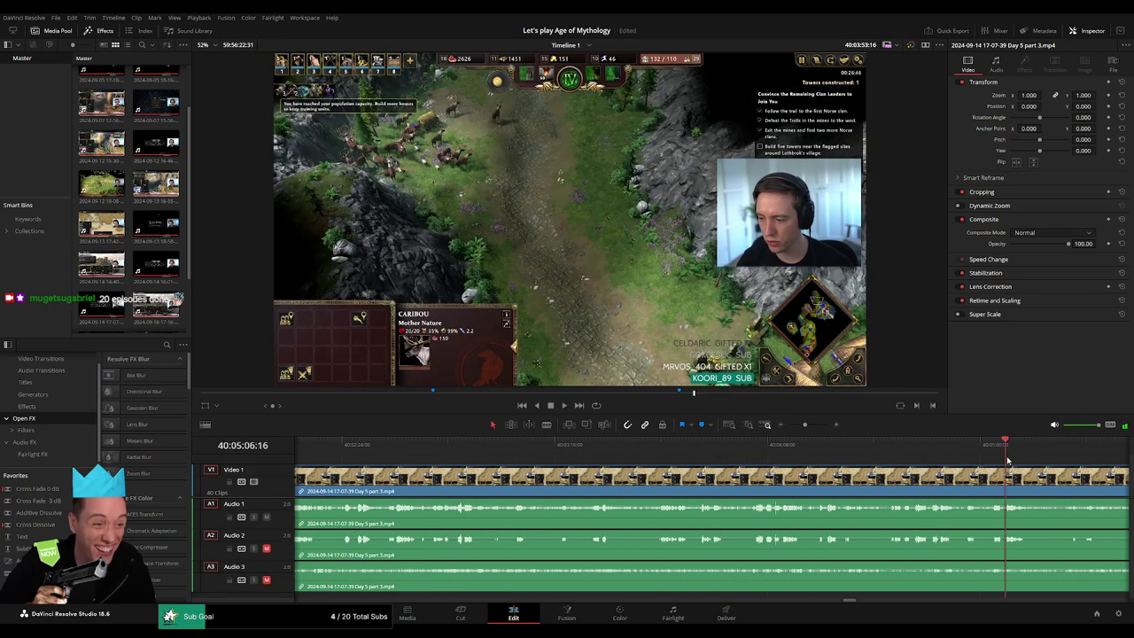
scroll(725, 434, down, 5)
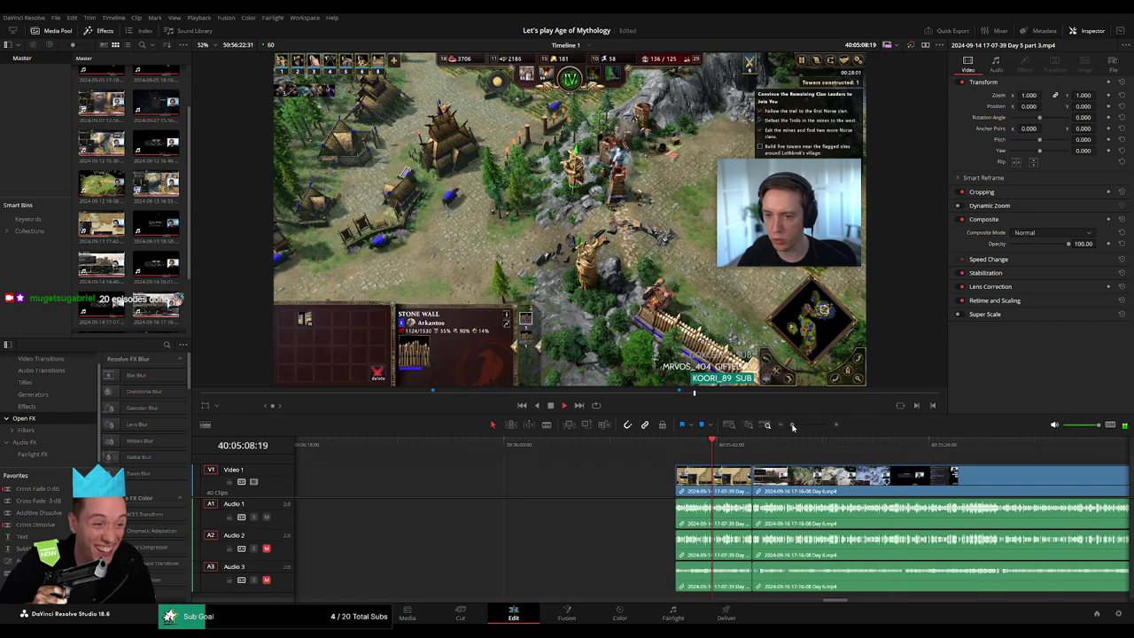
click(851, 444)
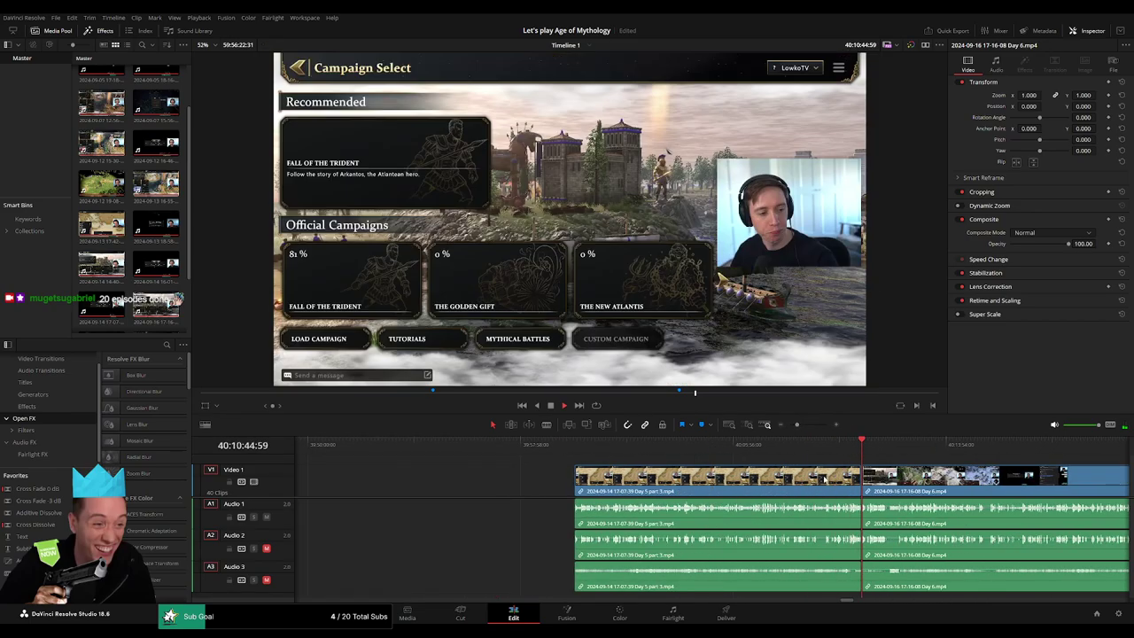
scroll(851, 476, up, 2)
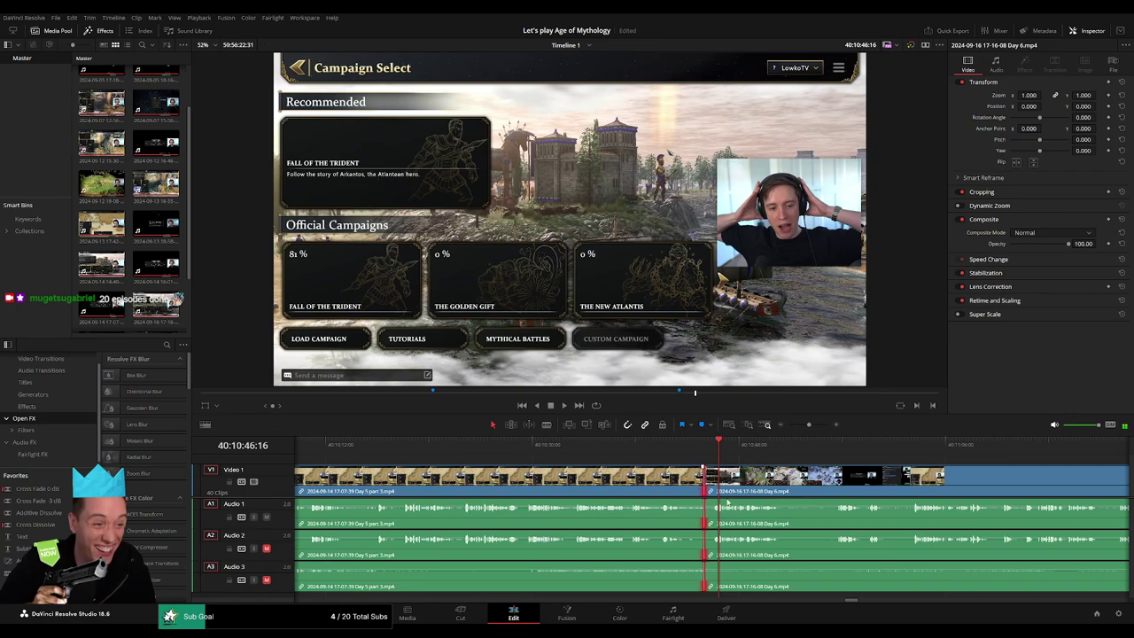
key(v)
key(space)
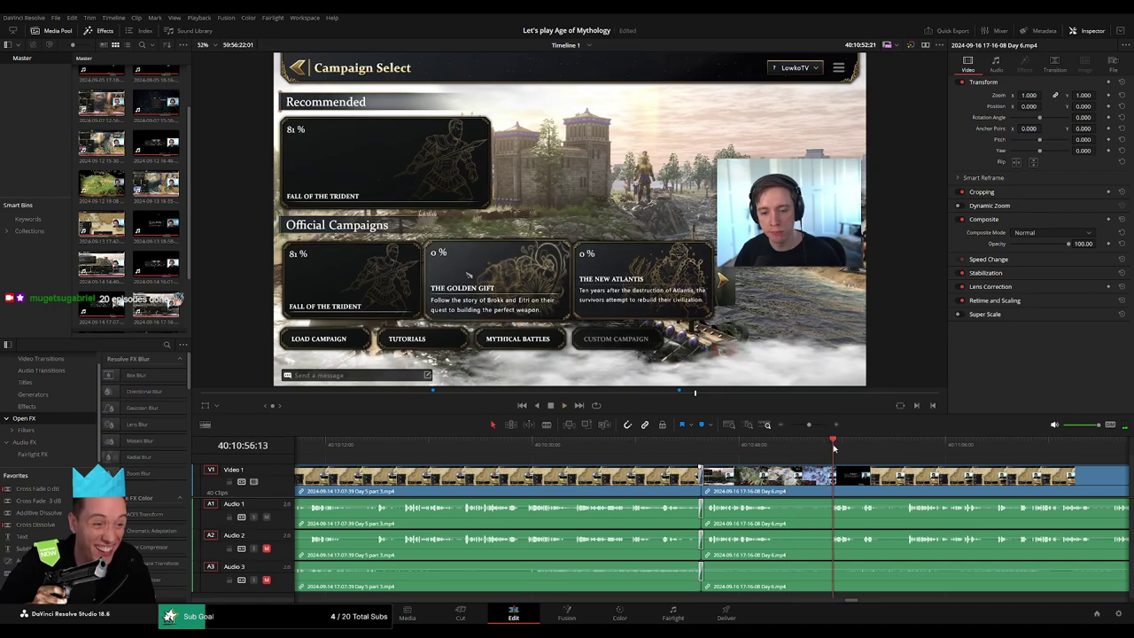
drag(809, 425, 788, 425)
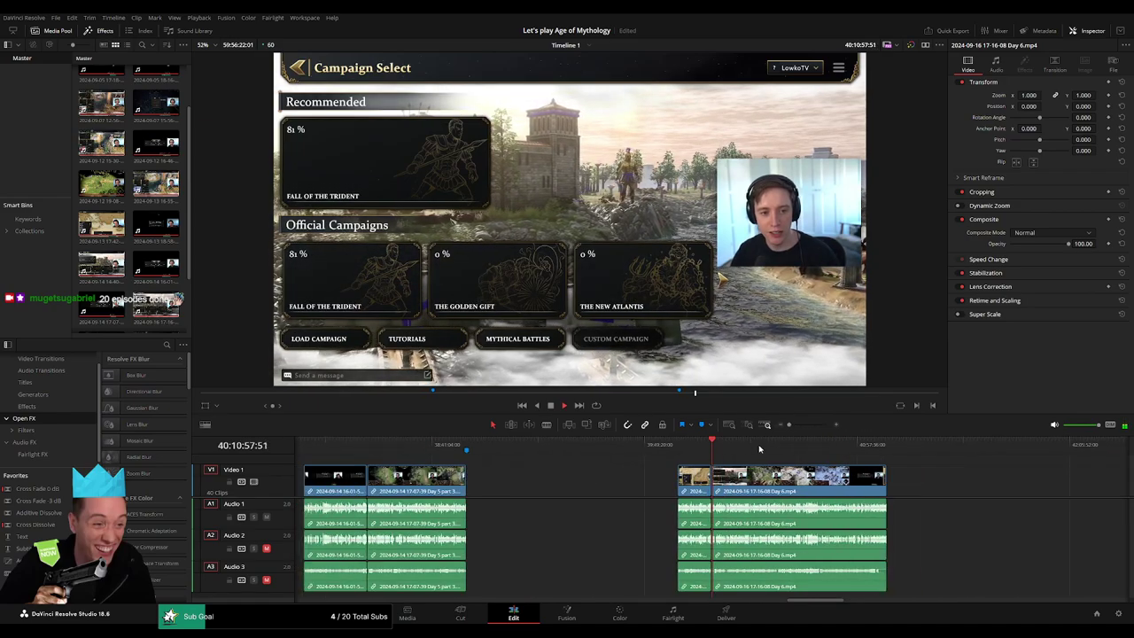
click(547, 450)
Step: Locate the break near 40:52:02 in the snowy footage and blade the Day 6 clip there
drag(546, 453, 651, 466)
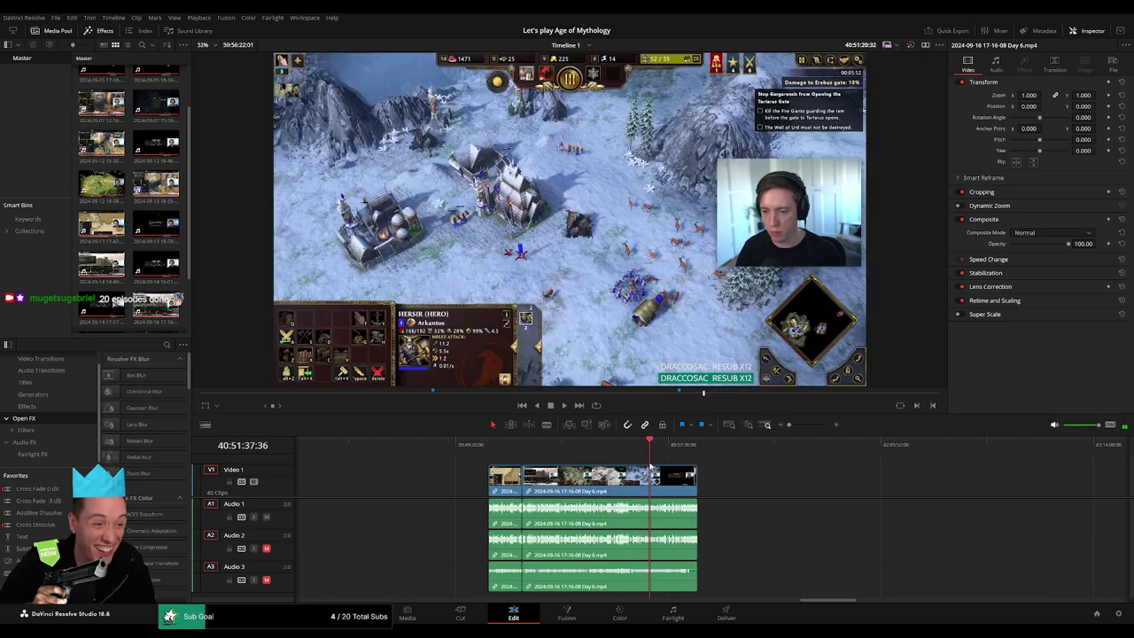
scroll(681, 488, up, 3)
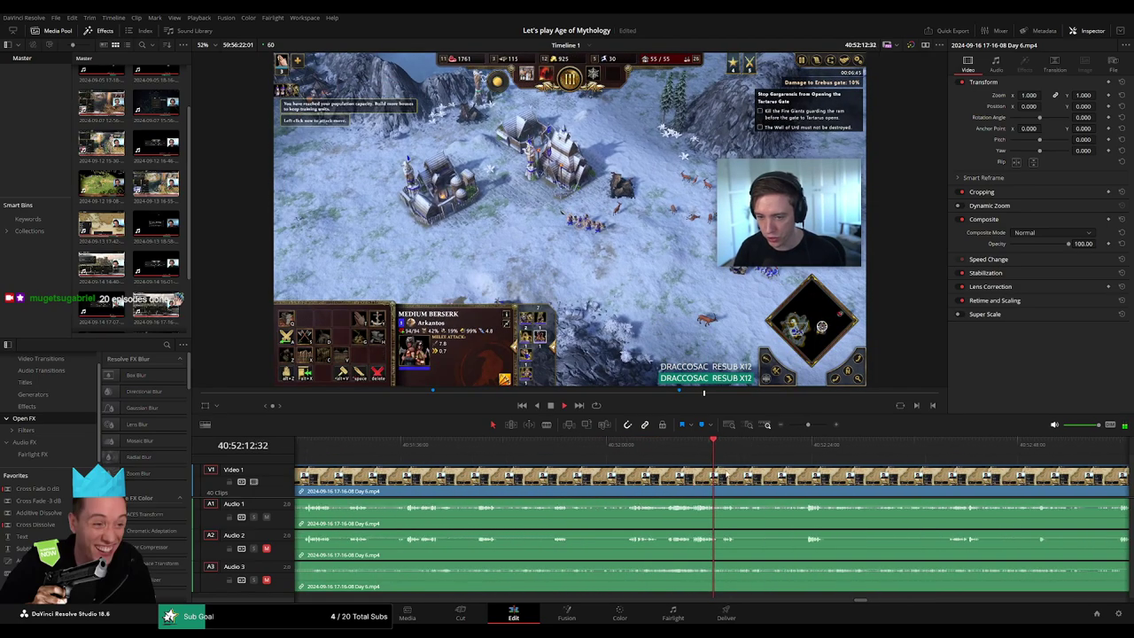
click(612, 449)
key(space)
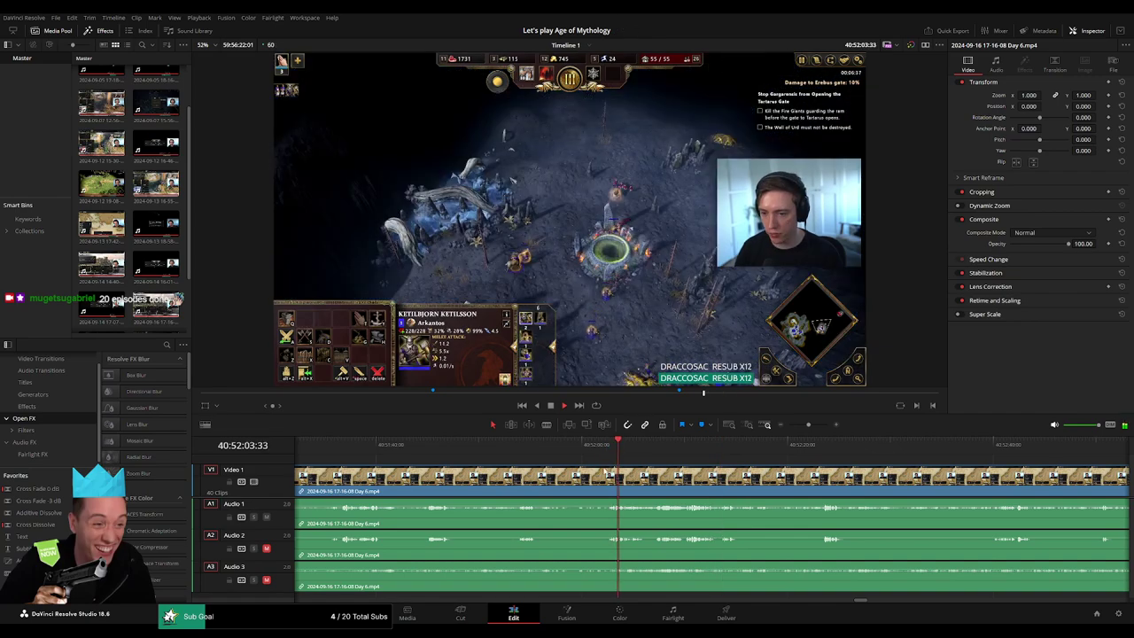
scroll(671, 469, up, 2)
click(649, 450)
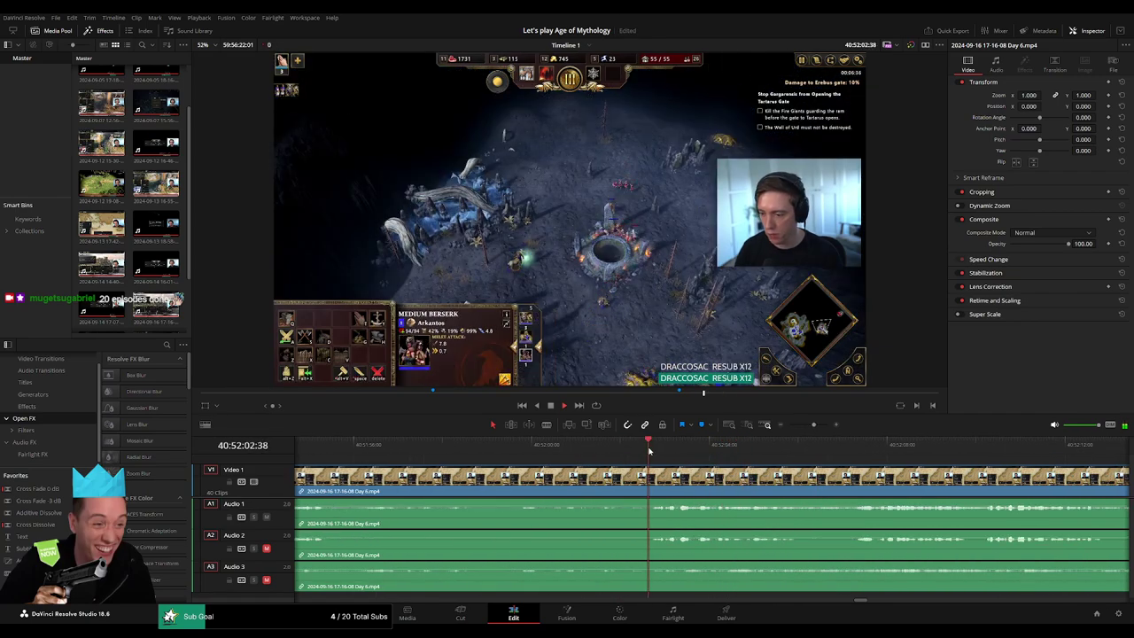
drag(623, 450, 621, 460)
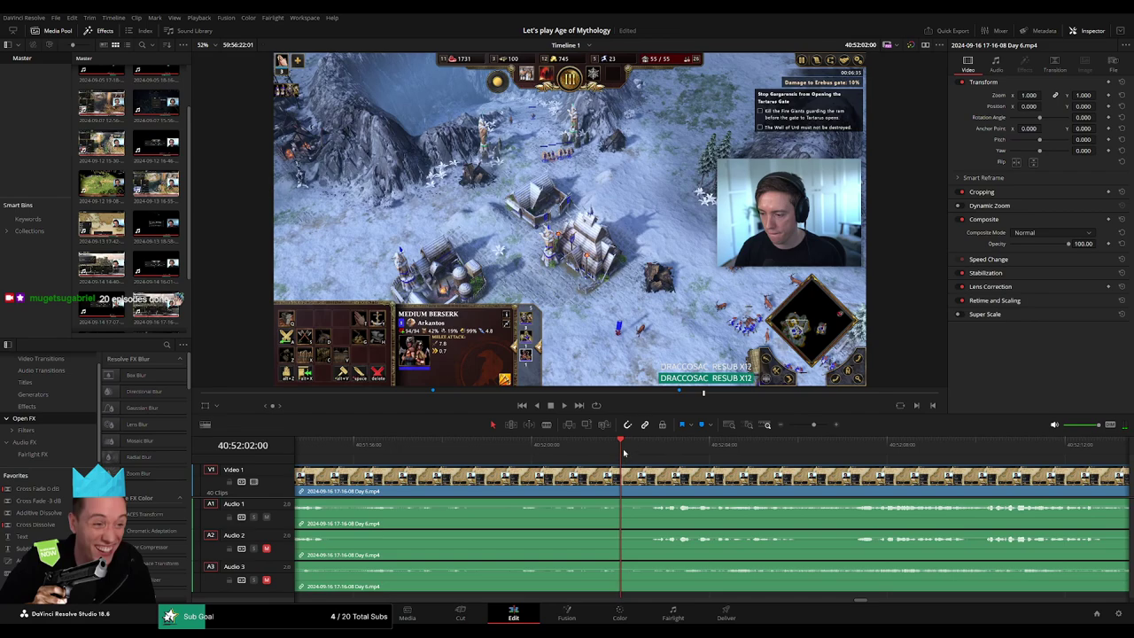
key(ctrl+b)
drag(625, 475, 652, 472)
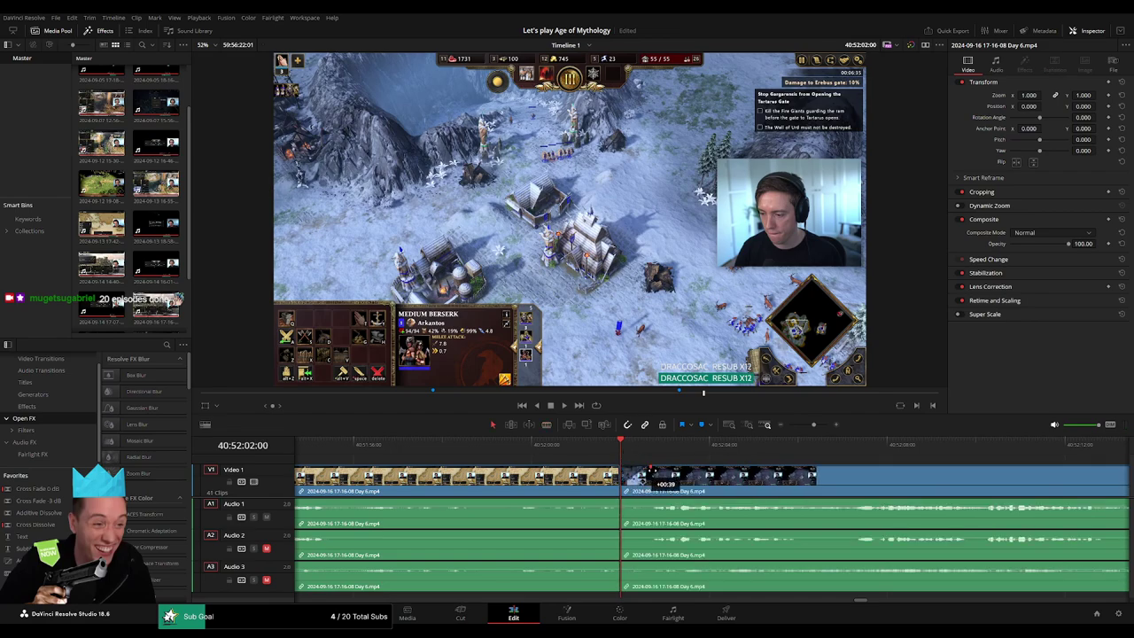
click(707, 452)
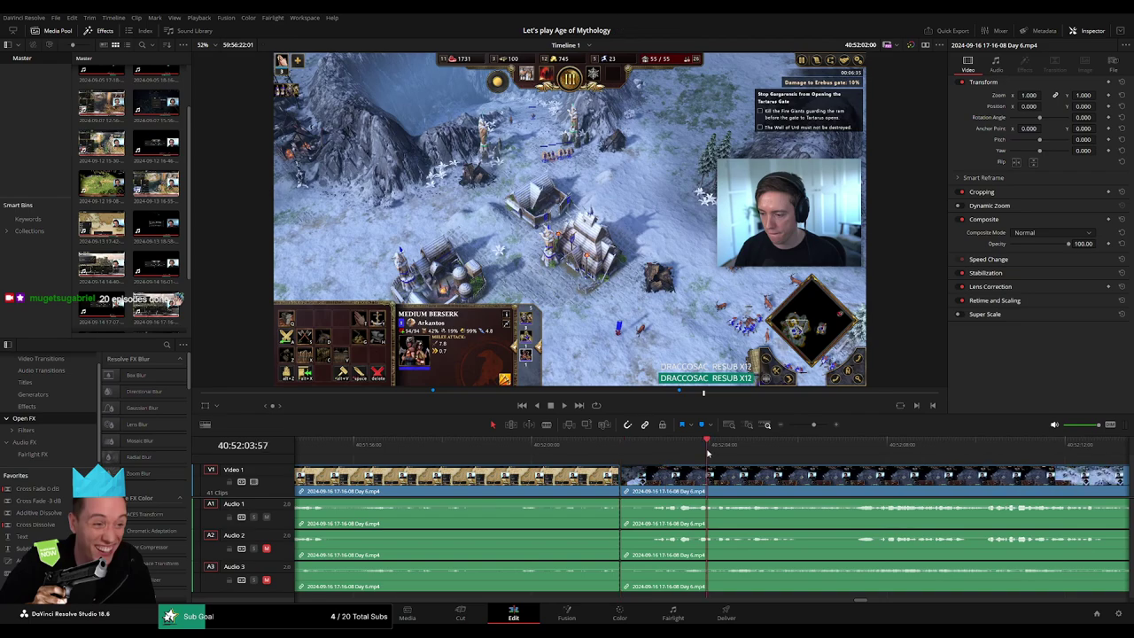
drag(619, 468, 601, 469)
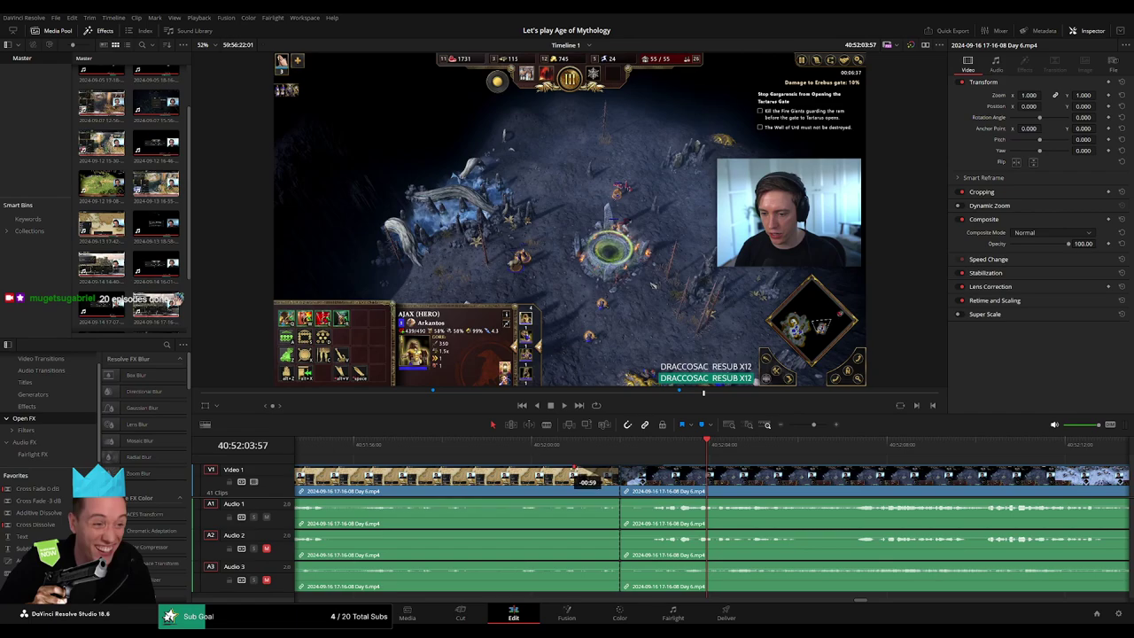
Step: Fade out the A1, A2 and A3 audio at the end of the Day 6 clip
mouse_move(619, 502)
mouse_down()
mouse_move(585, 501)
mouse_move(673, 501)
mouse_up()
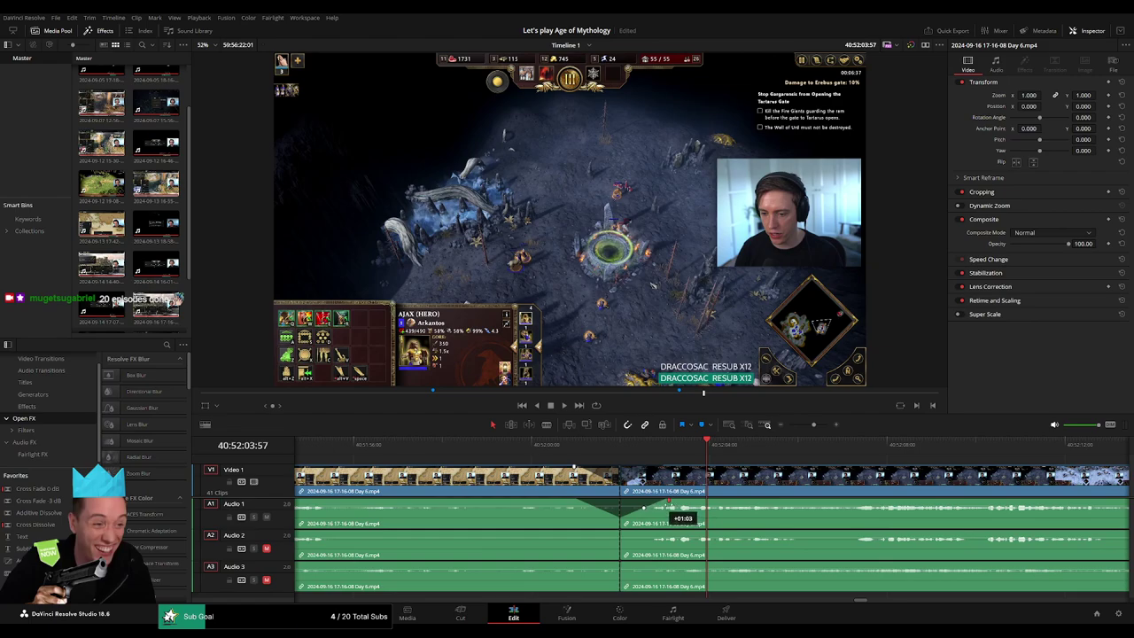
mouse_move(618, 531)
mouse_down()
mouse_move(582, 532)
mouse_move(658, 536)
mouse_up()
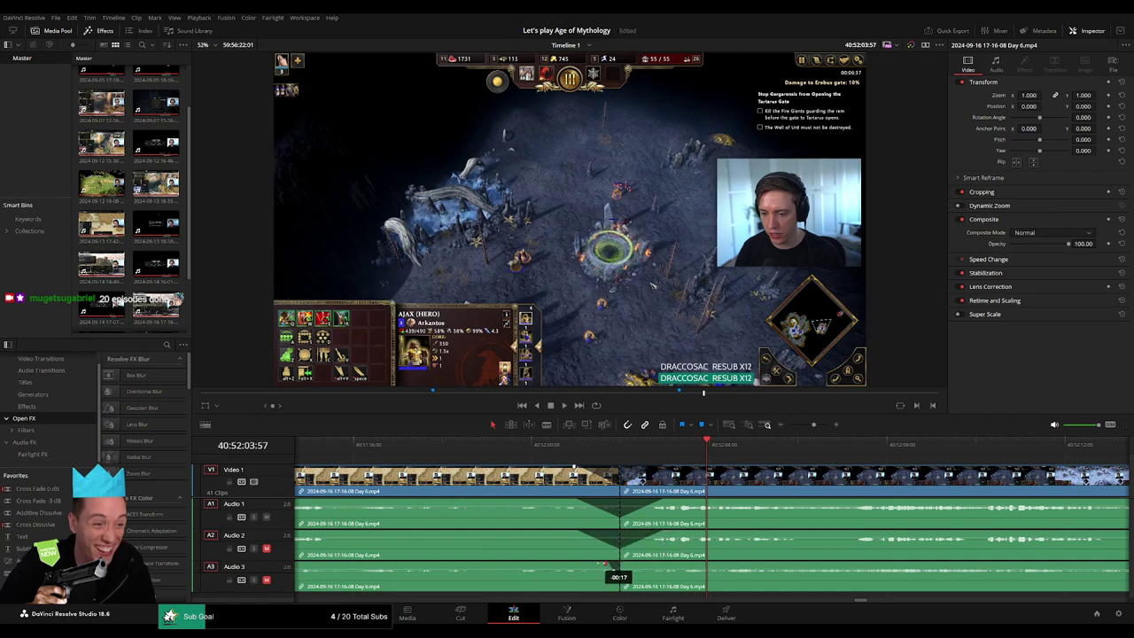
mouse_move(605, 564)
mouse_down()
mouse_move(580, 563)
mouse_move(665, 565)
mouse_up()
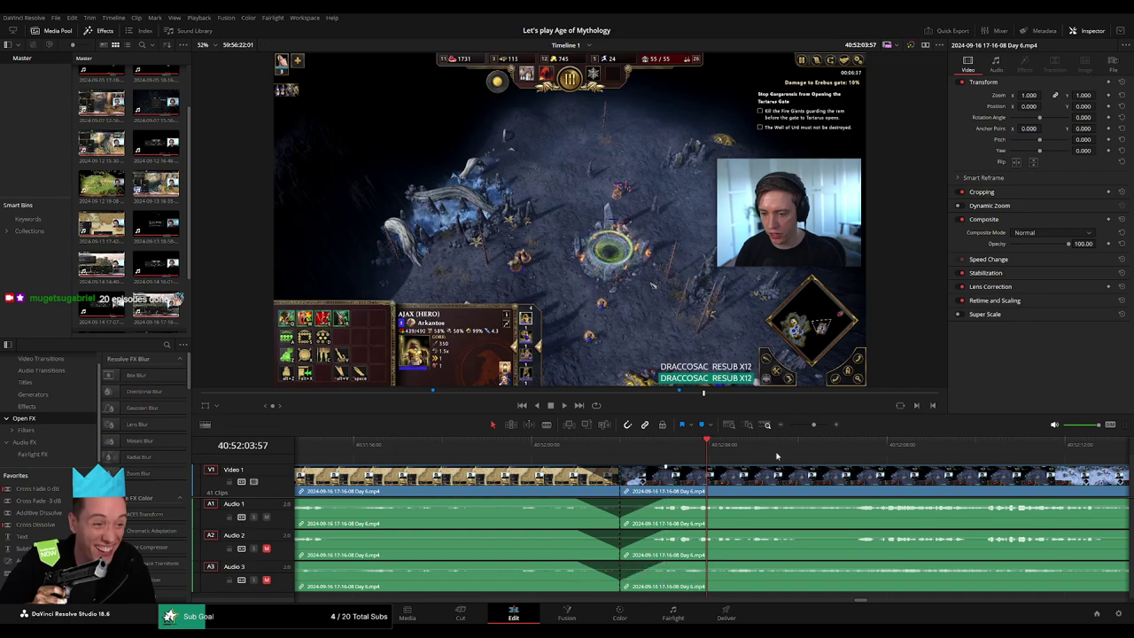
scroll(776, 456, down, 3)
scroll(771, 470, down, 3)
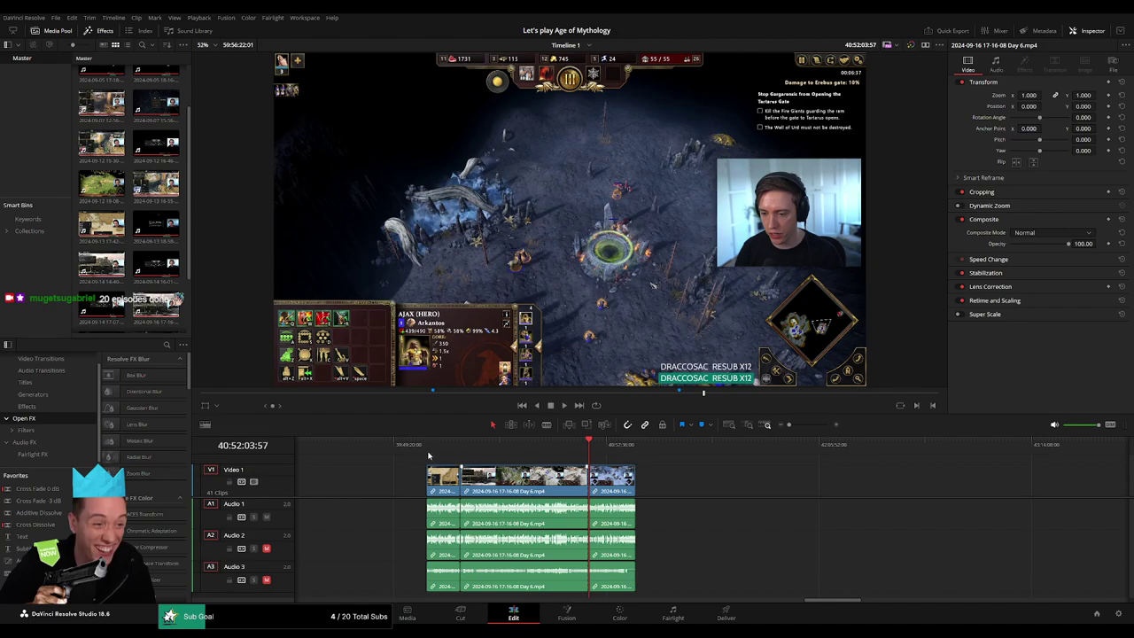
Step: Place the trailing Day 6 piece at 42:00:00:00, delete the gap so Day 6 part 3 follows, and play the join
scroll(620, 483, right, 5)
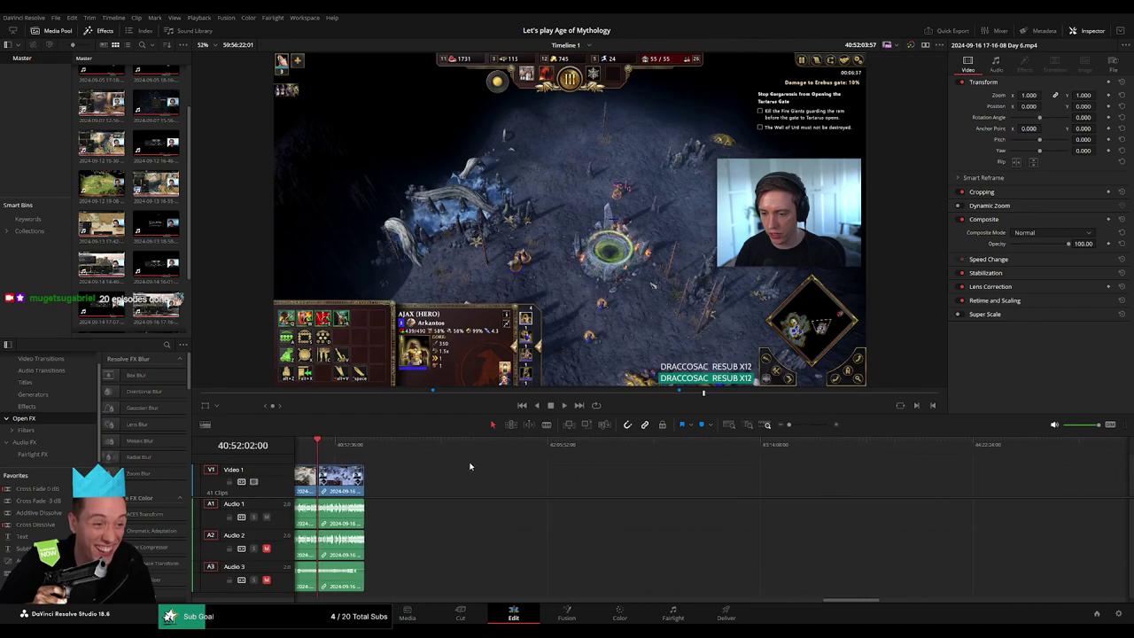
drag(341, 483, 535, 492)
click(403, 493)
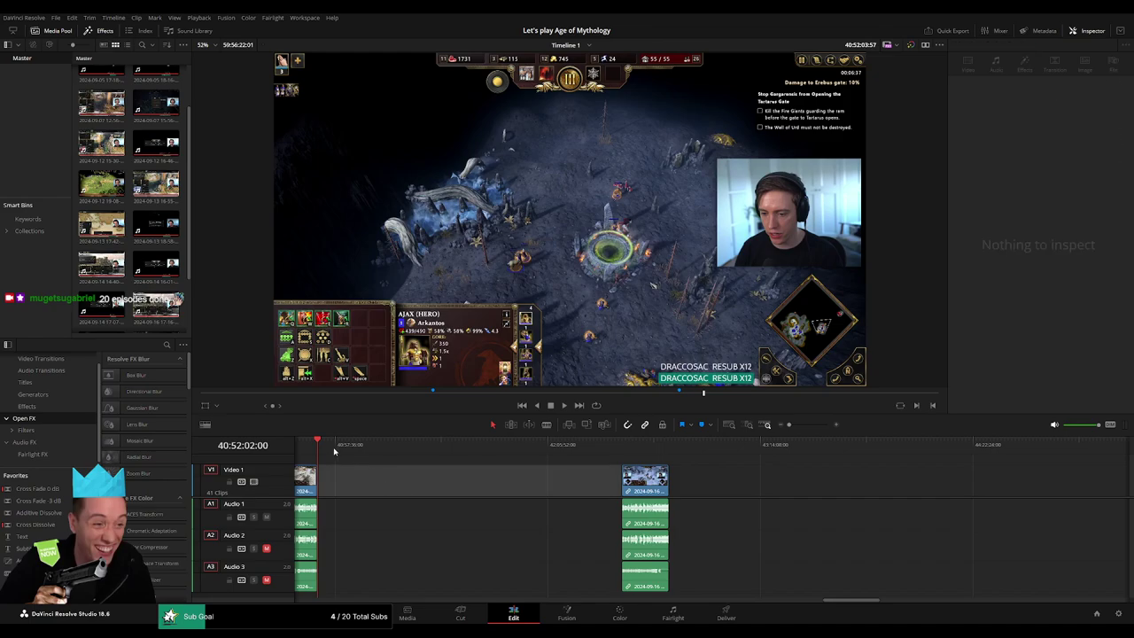
drag(325, 450, 431, 461)
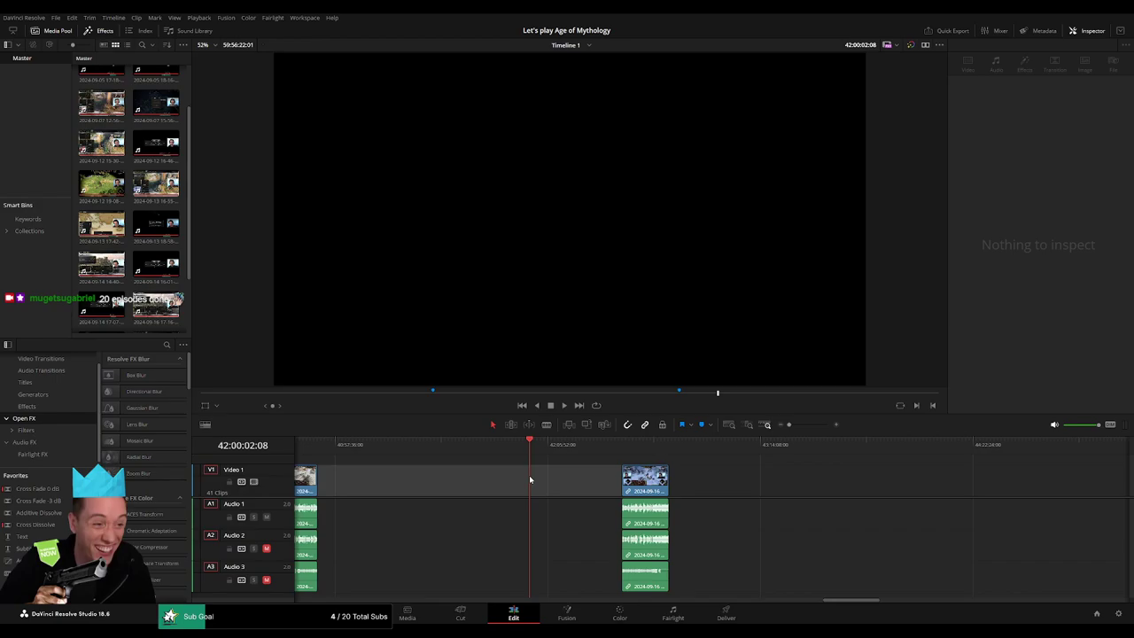
scroll(634, 498, up, 5)
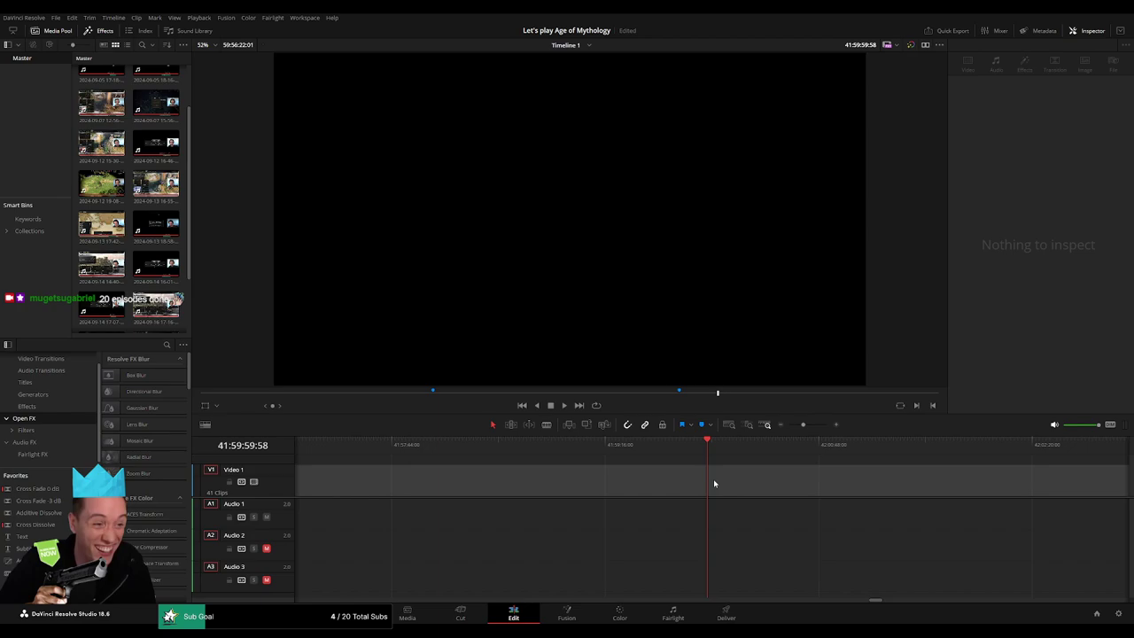
scroll(775, 438, down, 3)
mouse_move(832, 490)
mouse_down()
mouse_move(742, 490)
mouse_move(946, 487)
mouse_move(549, 487)
mouse_up()
scroll(841, 496, up, 5)
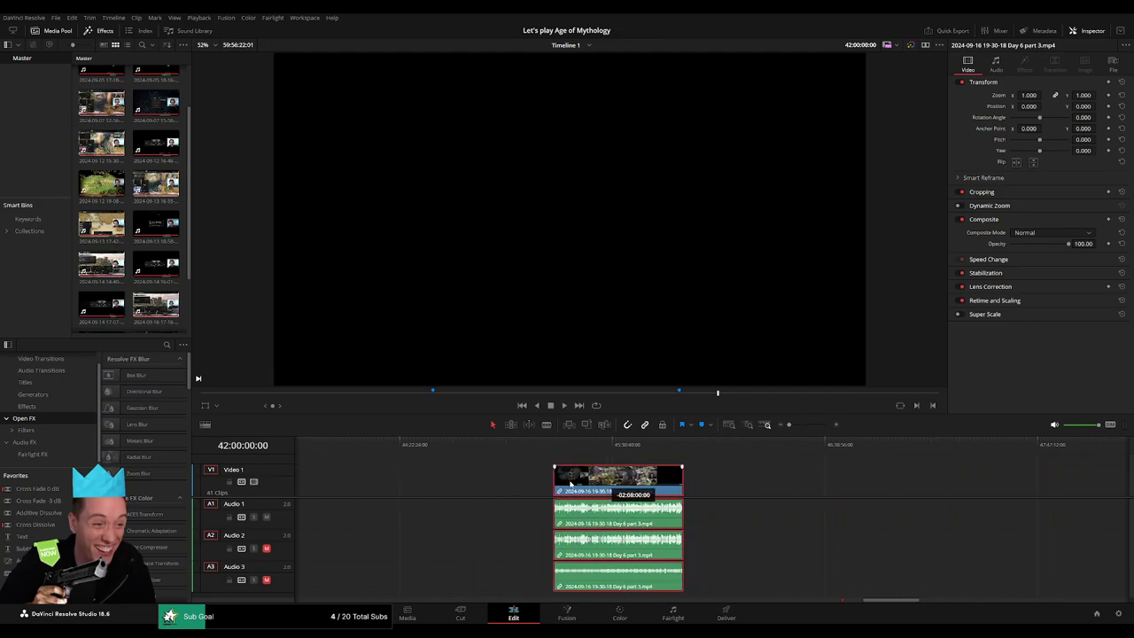
key(Delete)
key(space)
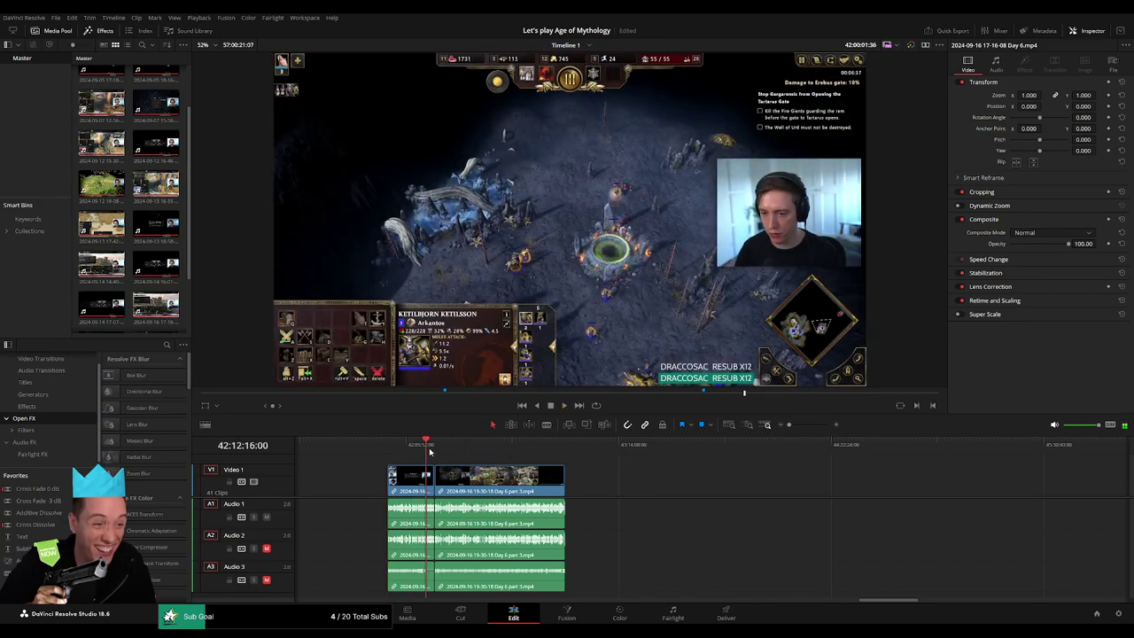
Step: Add the default transition at the Day 6 / Day 6 part 3 cut with Ctrl+T and play it back
click(433, 443)
scroll(712, 499, up, 5)
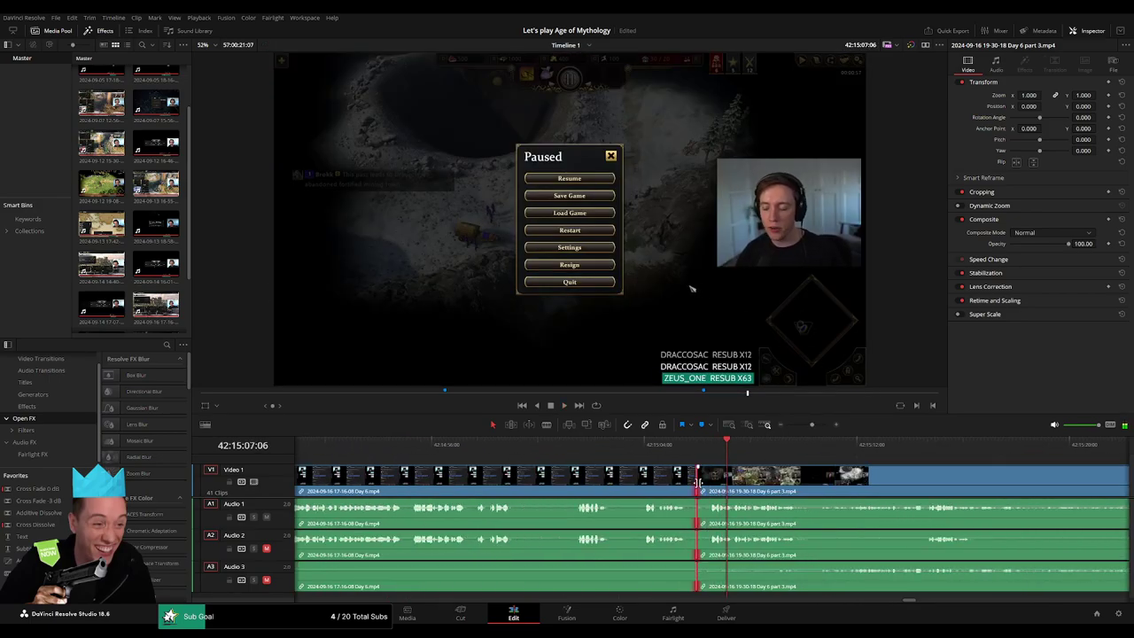
key(ctrl+t)
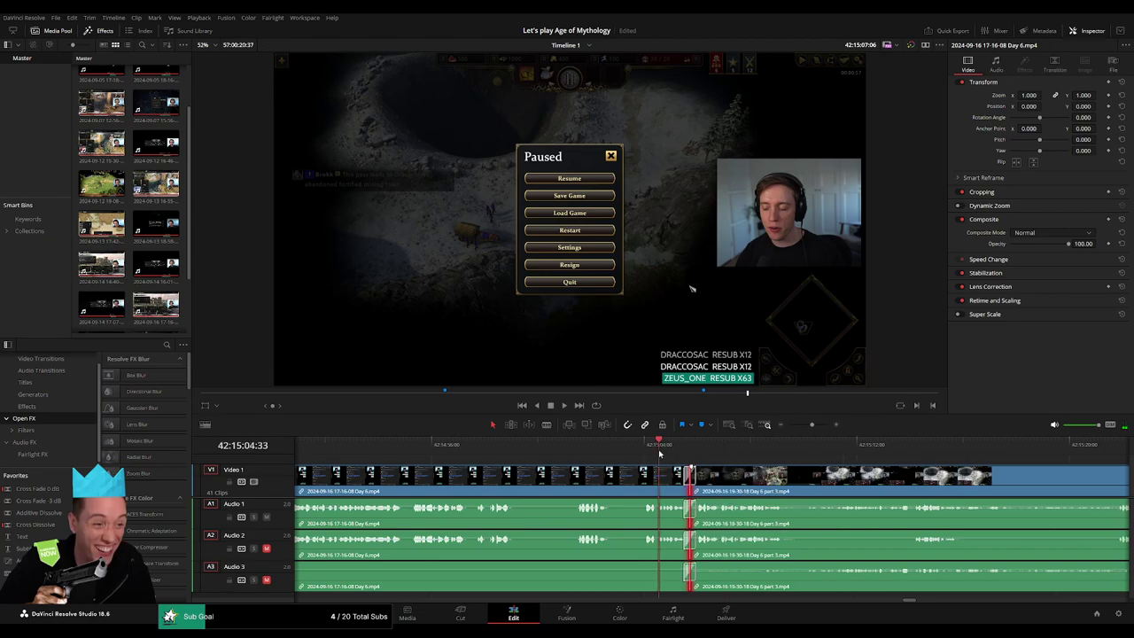
key(space)
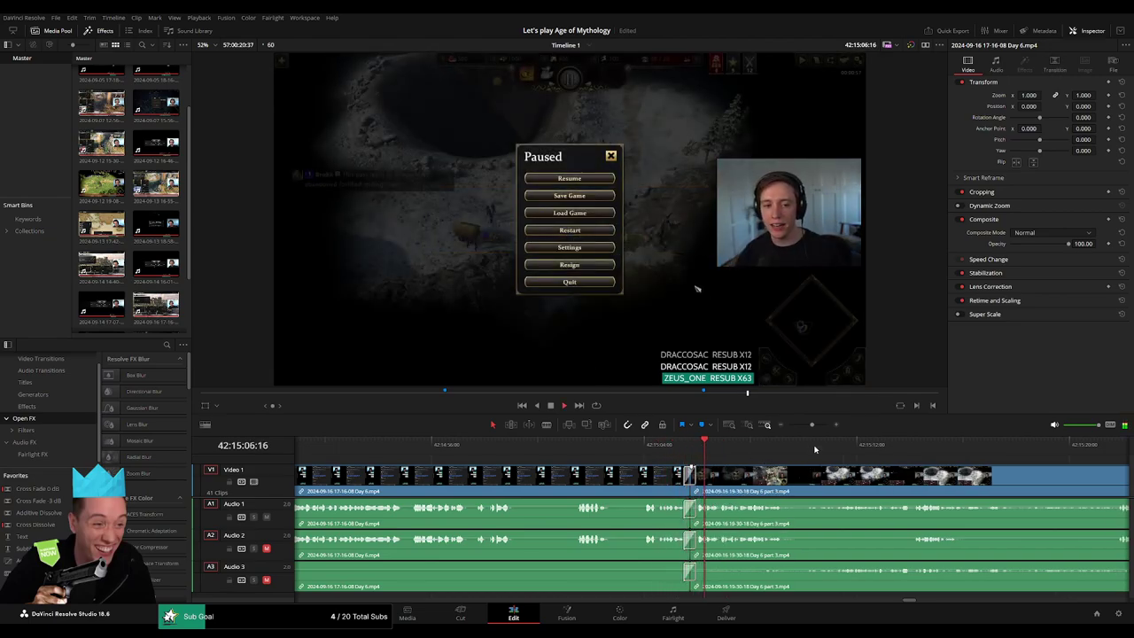
click(768, 426)
scroll(543, 449, right, 5)
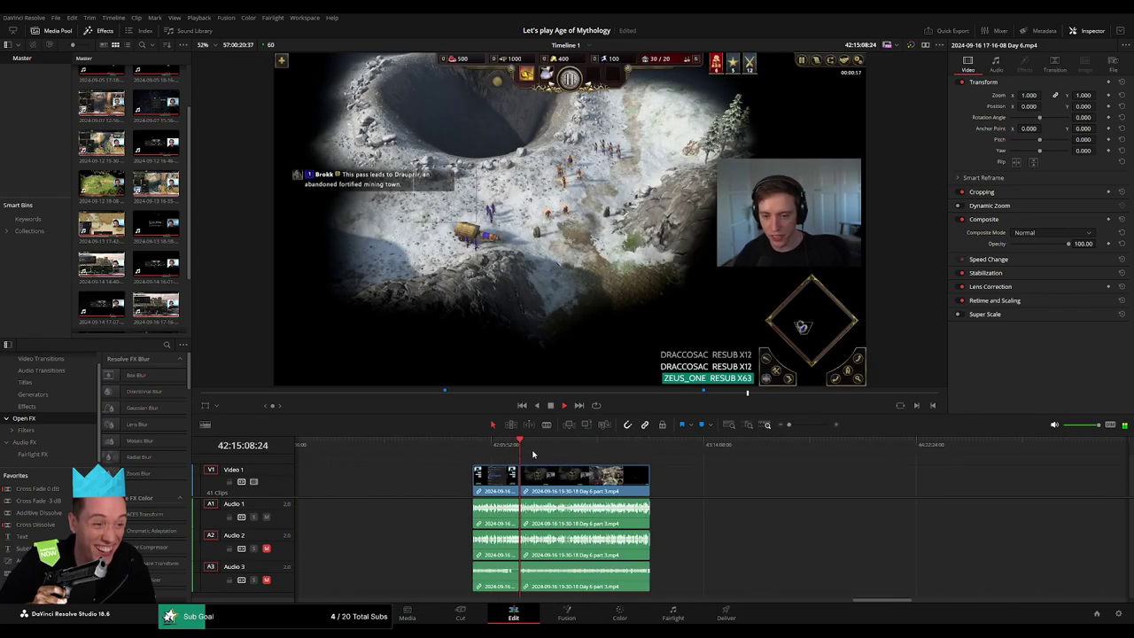
drag(543, 449, 594, 458)
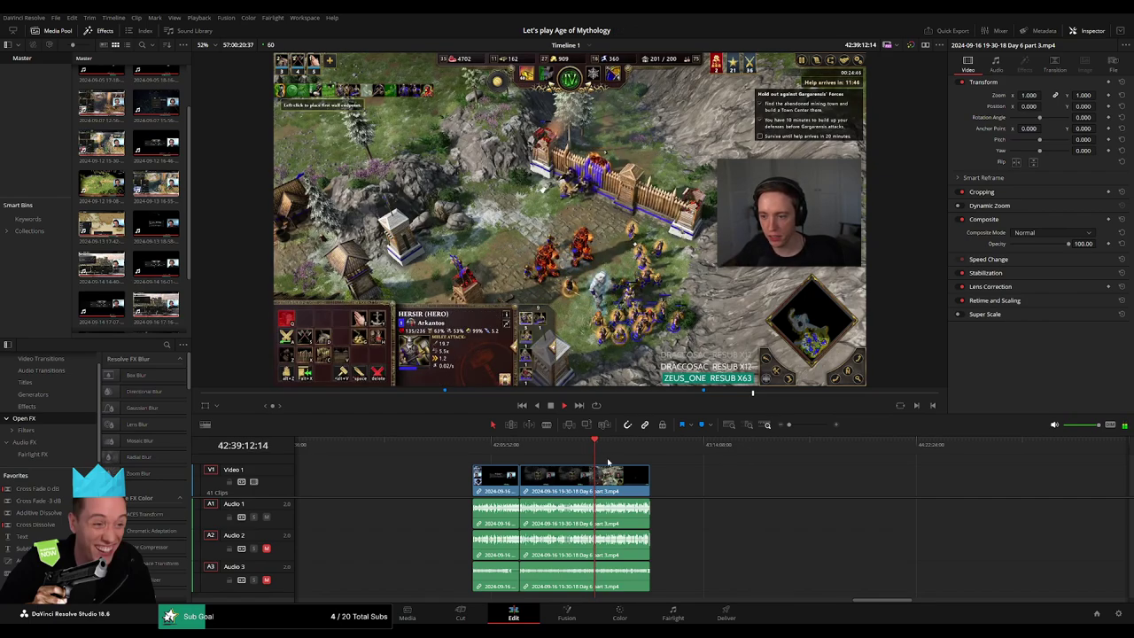
Step: Blade all tracks at 42:52:00:00 and fade out the audio leading into the split
drag(601, 457, 635, 453)
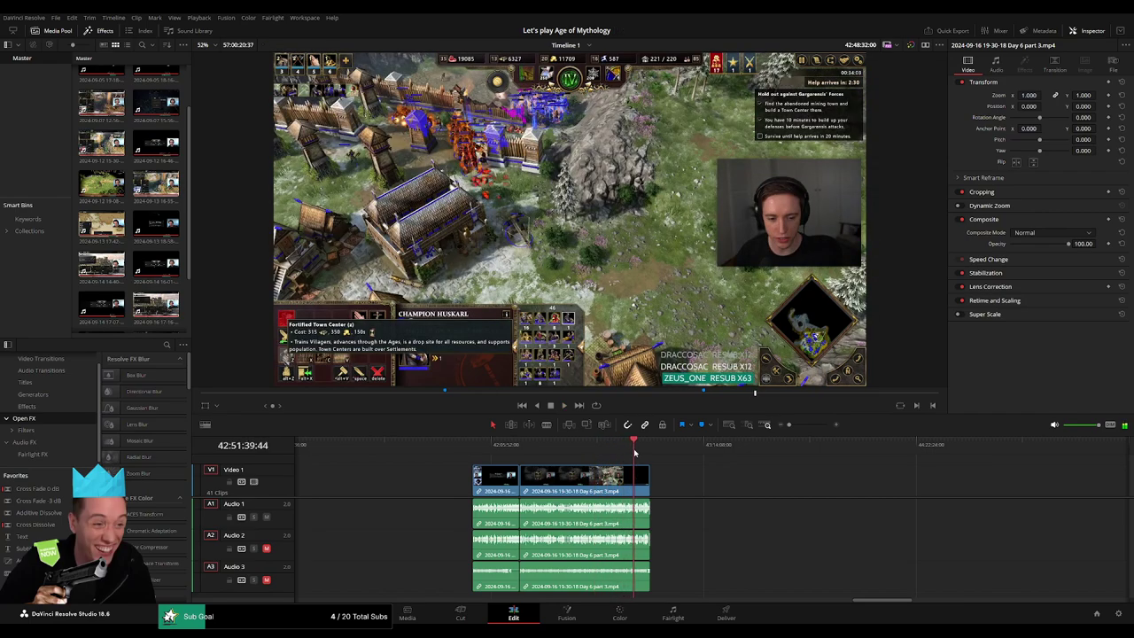
key(space)
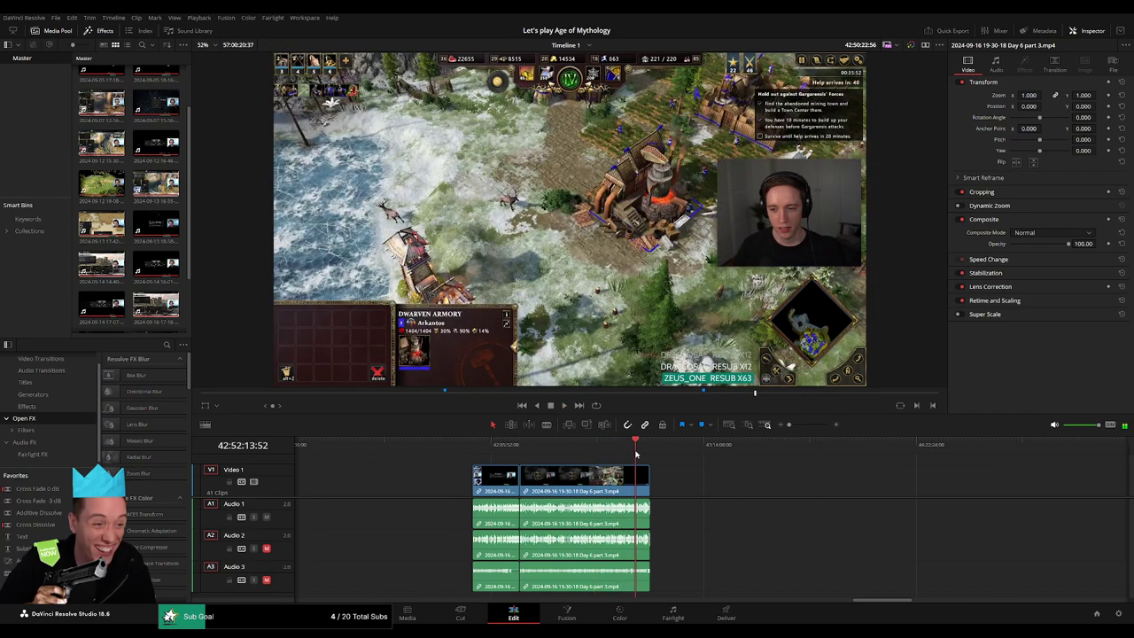
scroll(655, 461, up, 5)
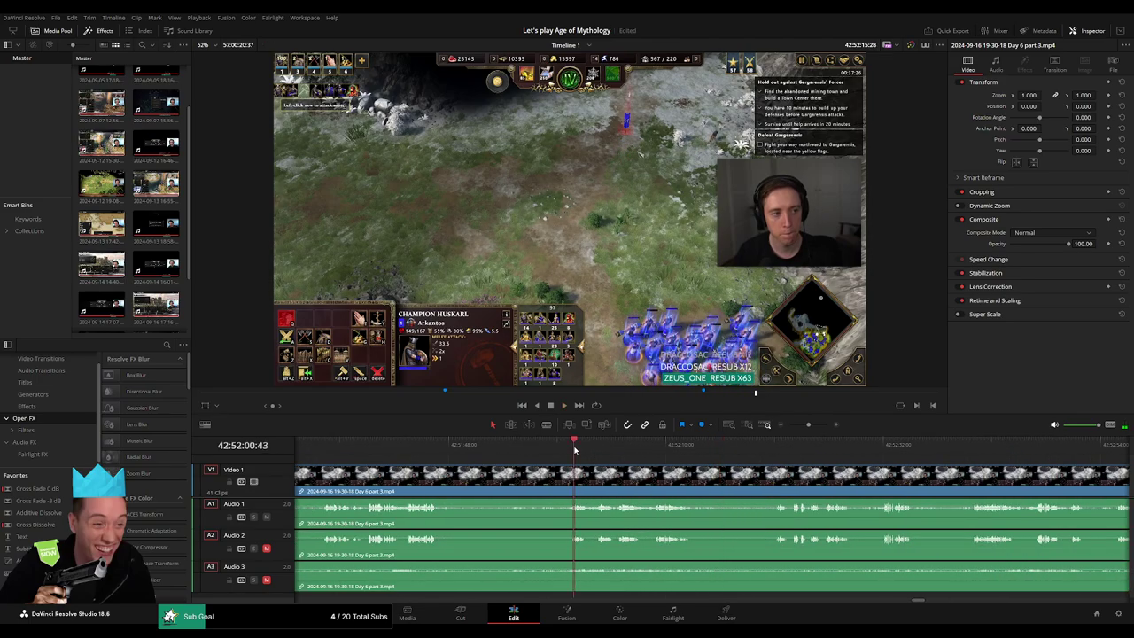
scroll(747, 475, up, 1)
click(657, 446)
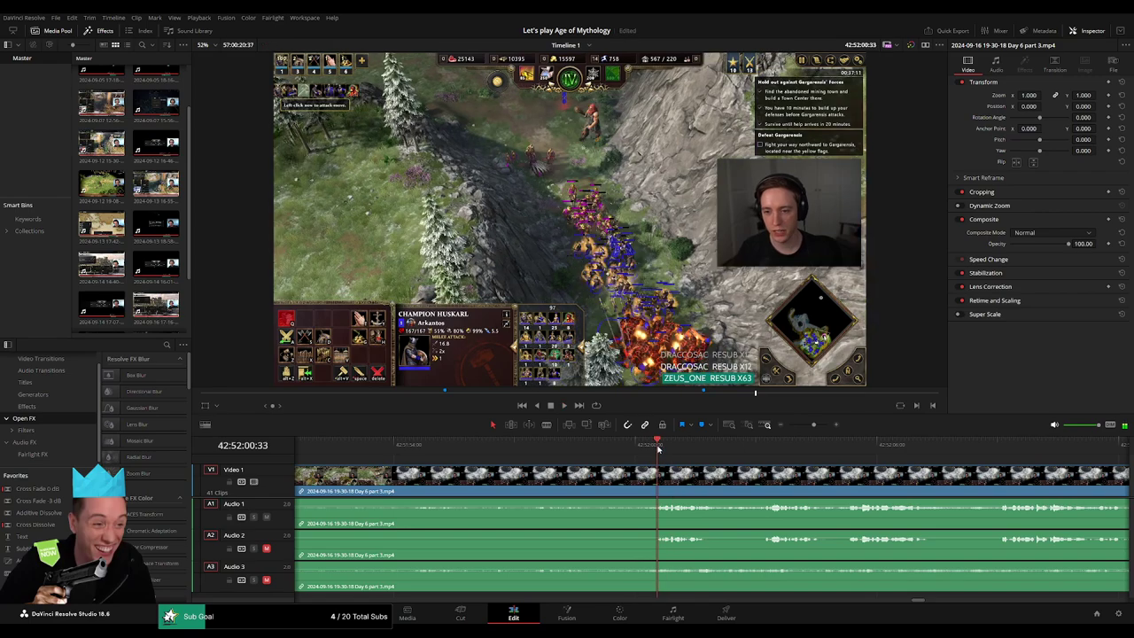
drag(657, 449, 635, 452)
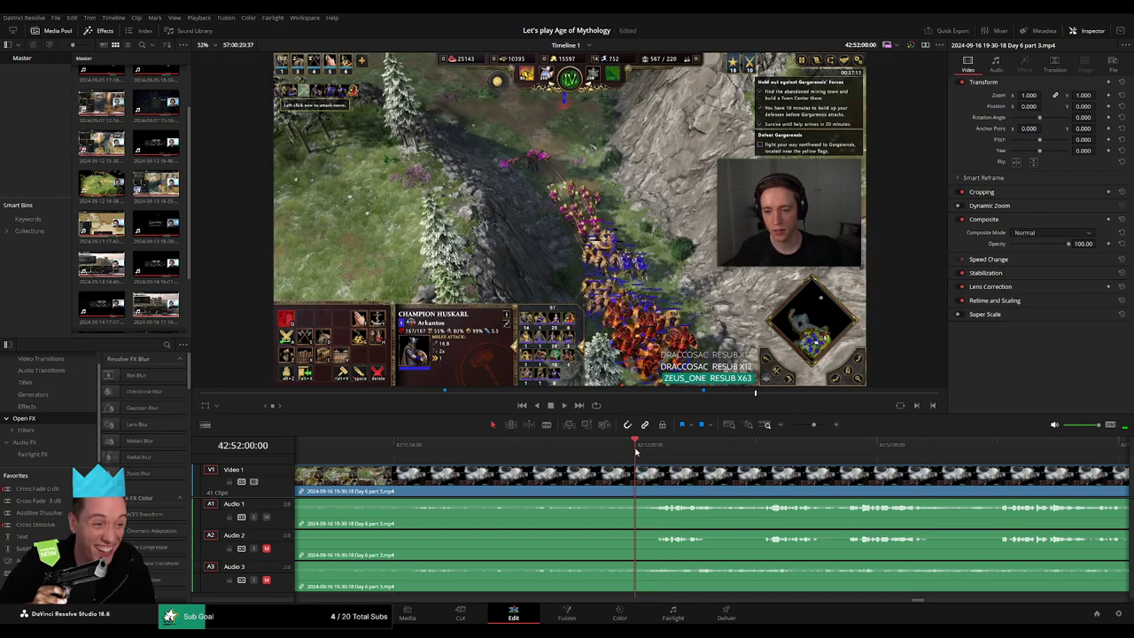
key(ctrl+b)
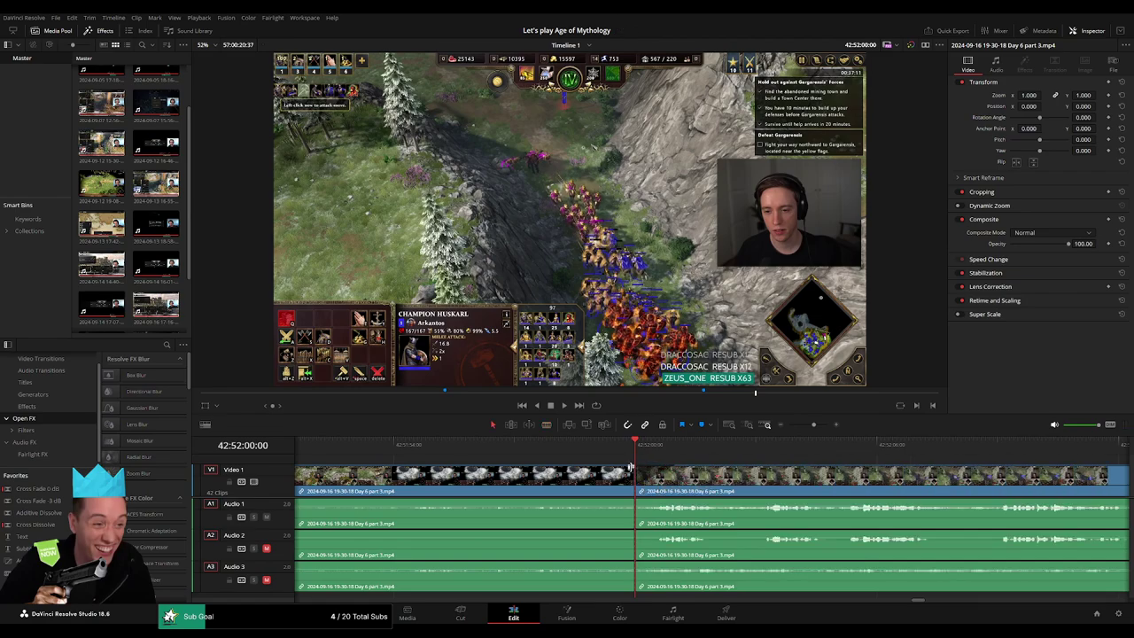
drag(631, 468, 600, 470)
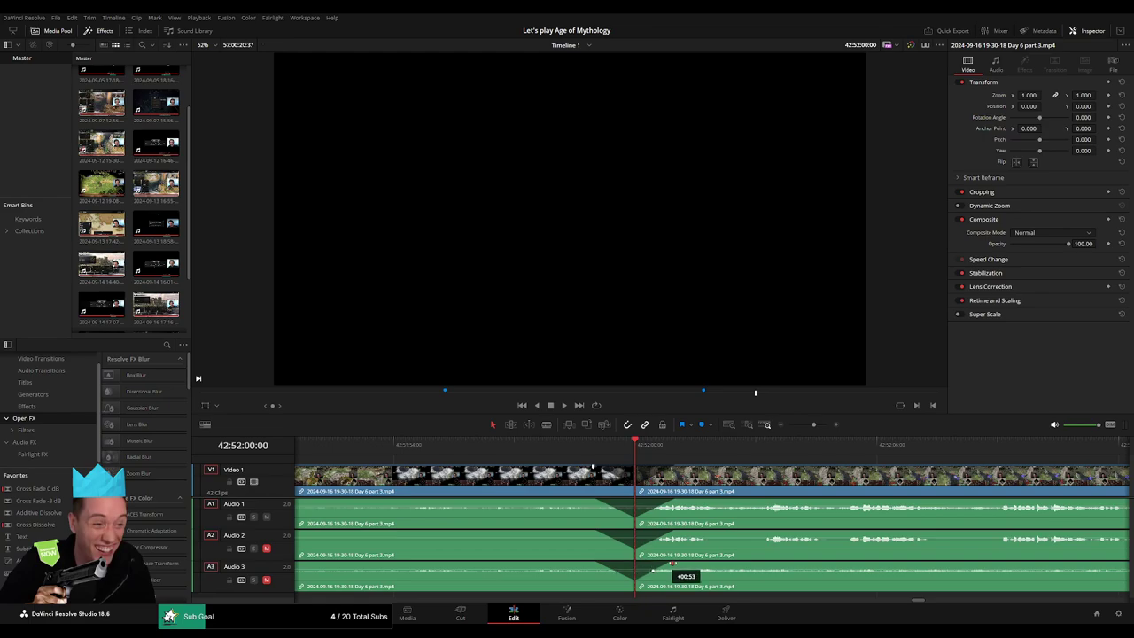
Step: Move the piece after the 42:52:00:00 split so it starts at 44:00:00:00
drag(814, 424, 788, 424)
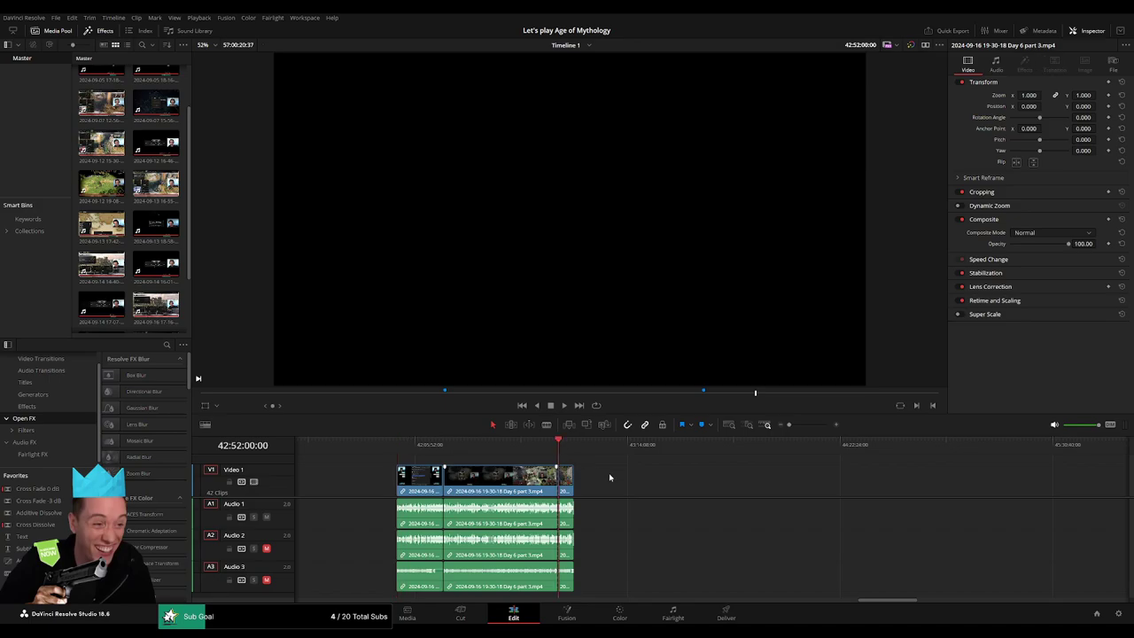
scroll(532, 479, right, 3)
drag(456, 482, 821, 482)
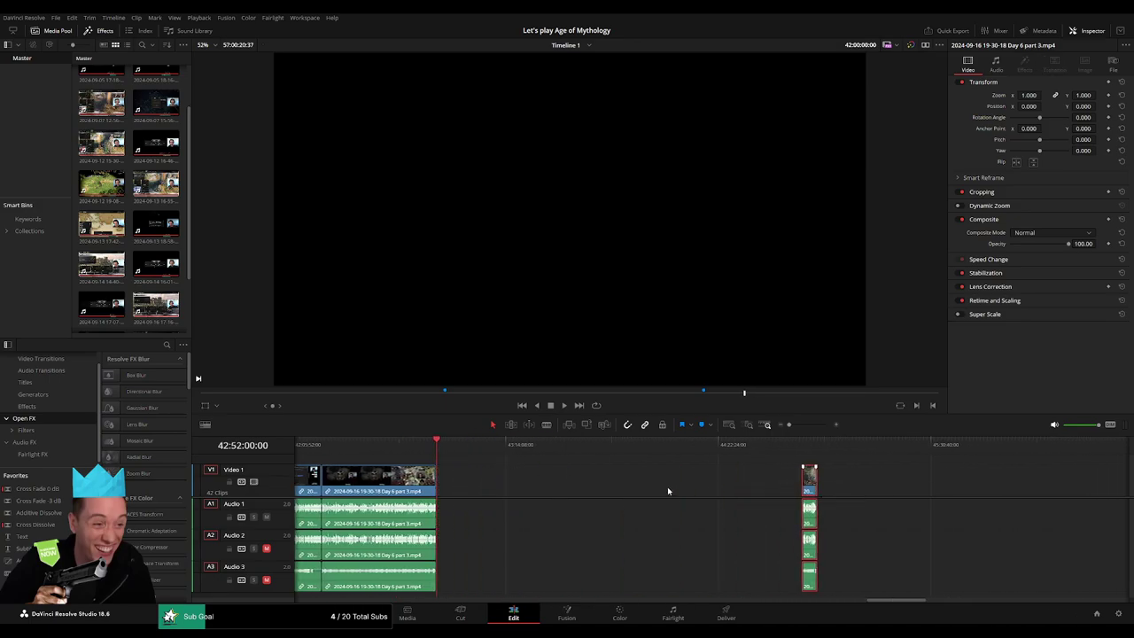
click(592, 493)
click(446, 446)
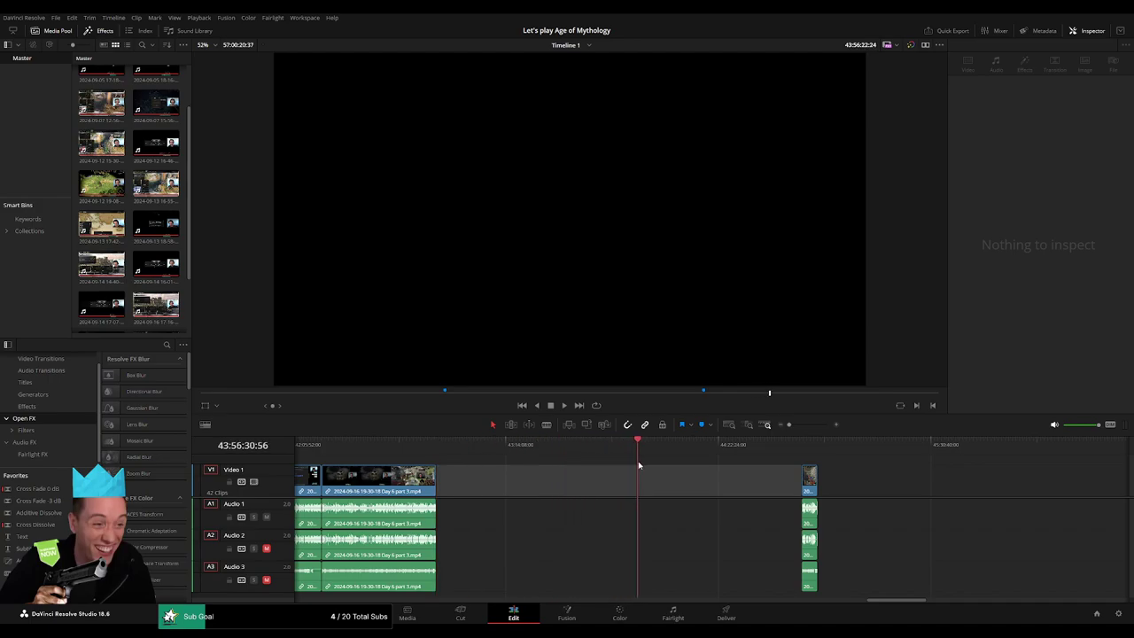
scroll(709, 477, up, 5)
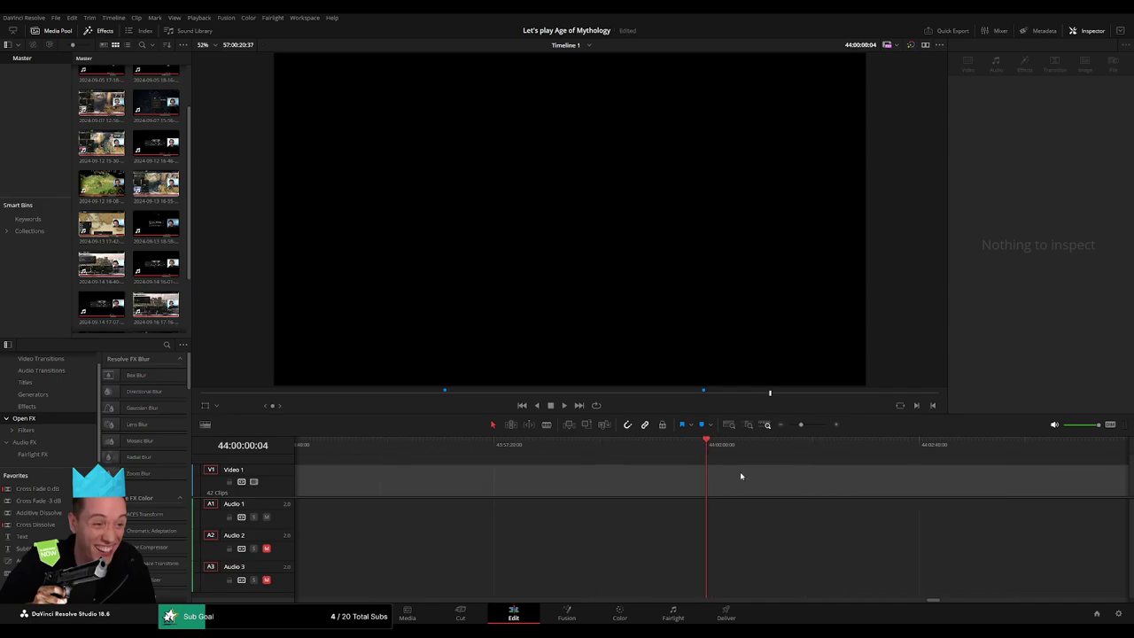
drag(801, 424, 788, 424)
drag(871, 479, 726, 487)
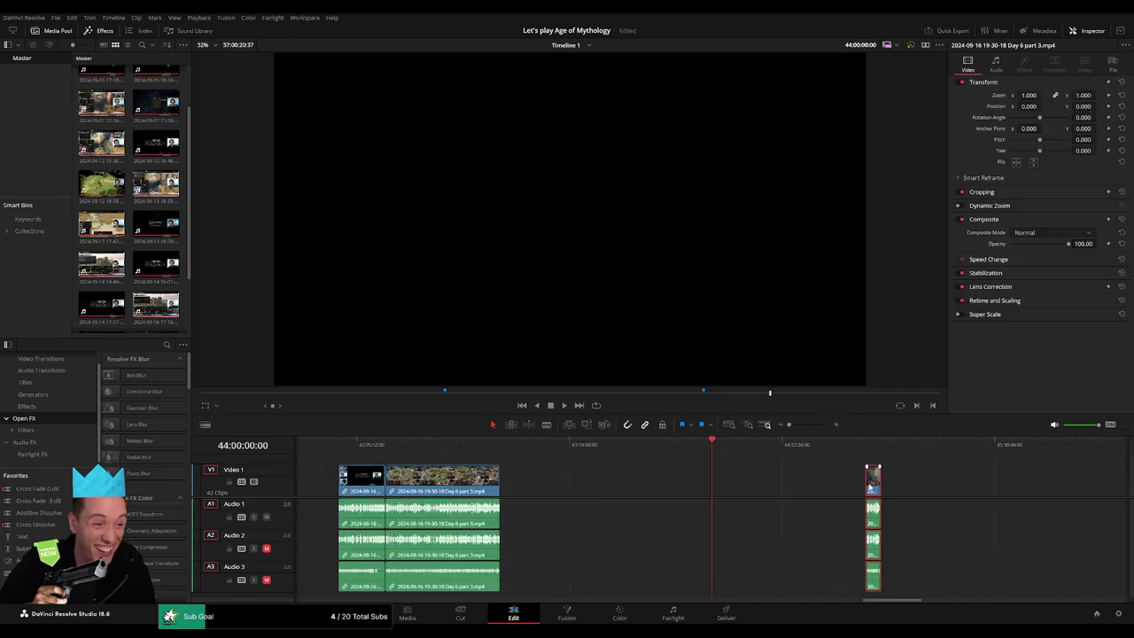
Step: Delete the gap before the Day 7 clip so it butts against the small piece
scroll(856, 484, right, 5)
scroll(671, 467, right, 3)
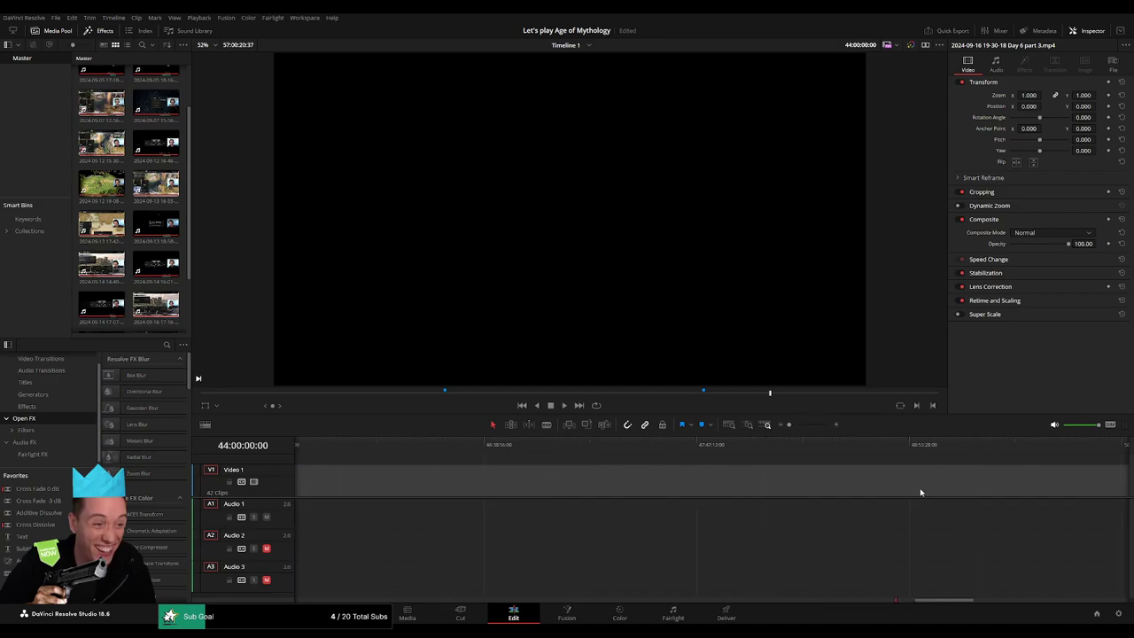
scroll(919, 490, right, 3)
scroll(833, 471, right, 3)
scroll(484, 481, left, 3)
scroll(907, 489, left, 3)
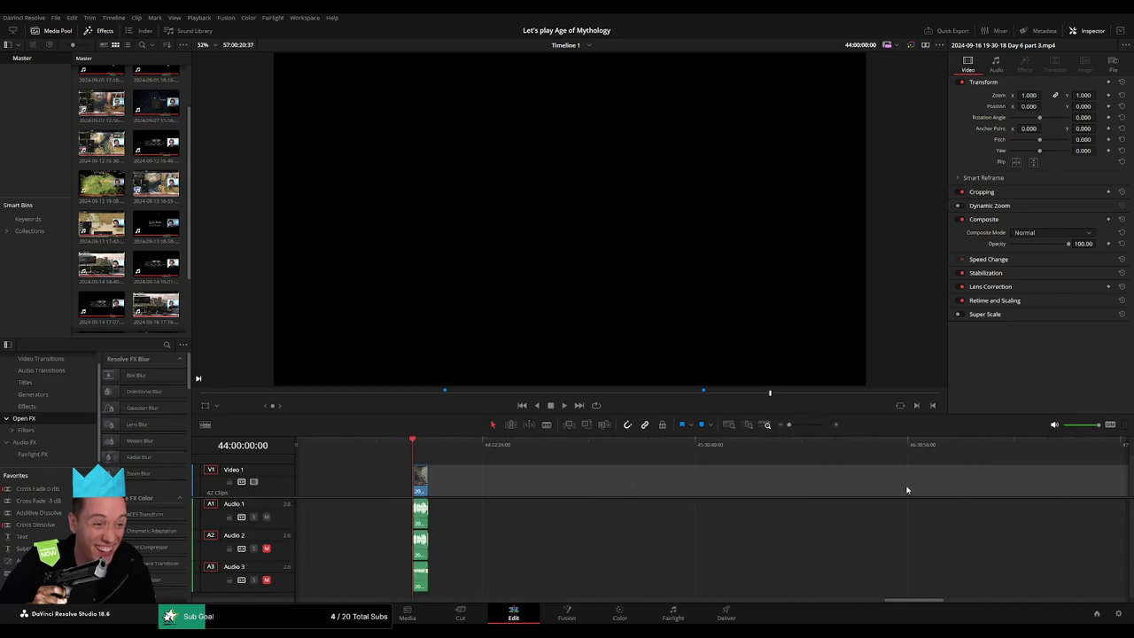
click(596, 483)
key(Delete)
drag(572, 479, 515, 464)
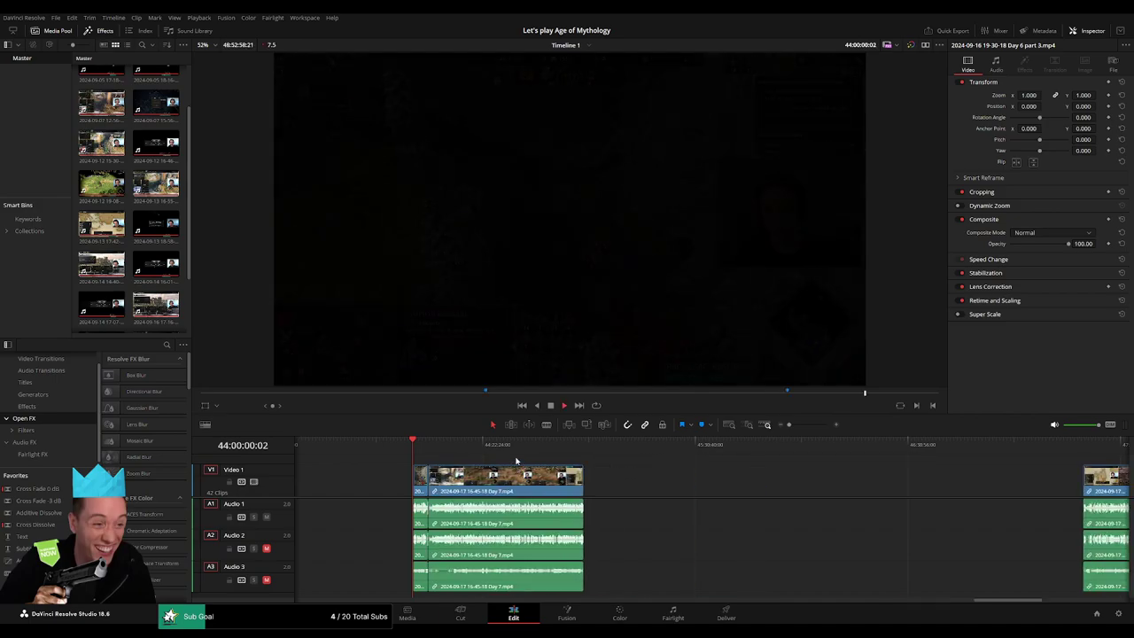
Step: Play through the end of Day 6 part 3 to the campaign chapter screen where Day 7 begins
key(space)
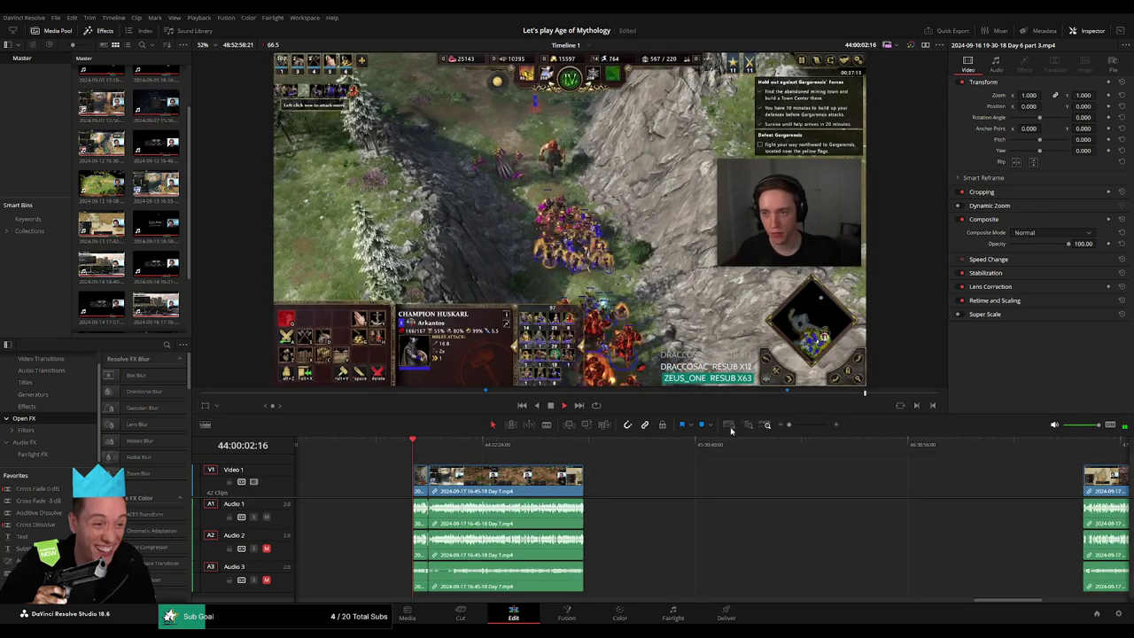
click(731, 429)
click(999, 467)
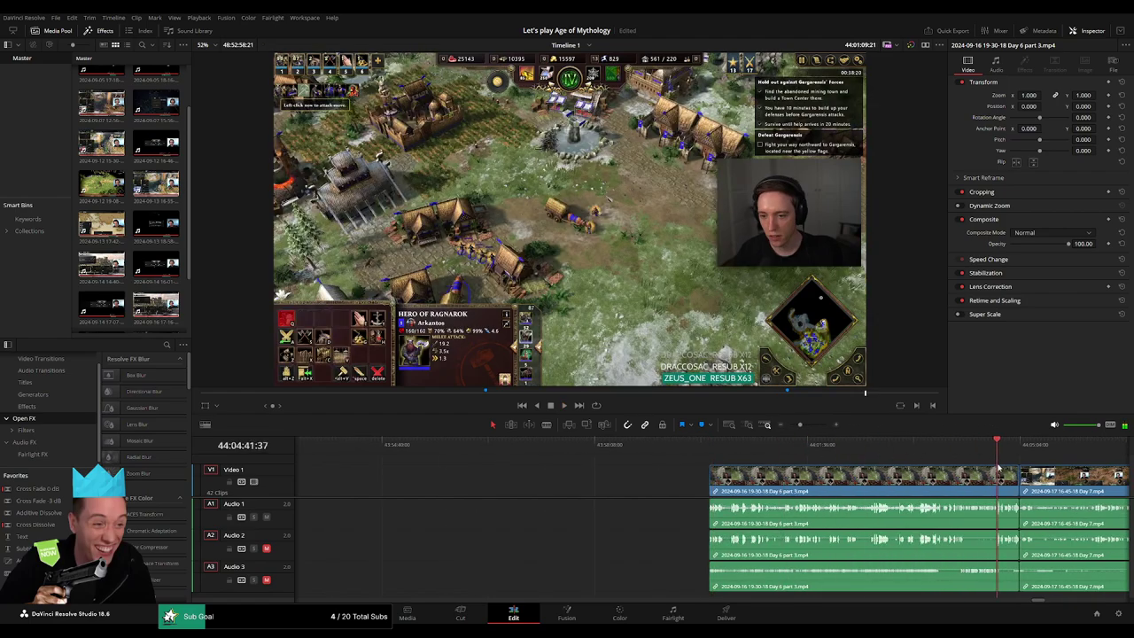
scroll(658, 453, up, 5)
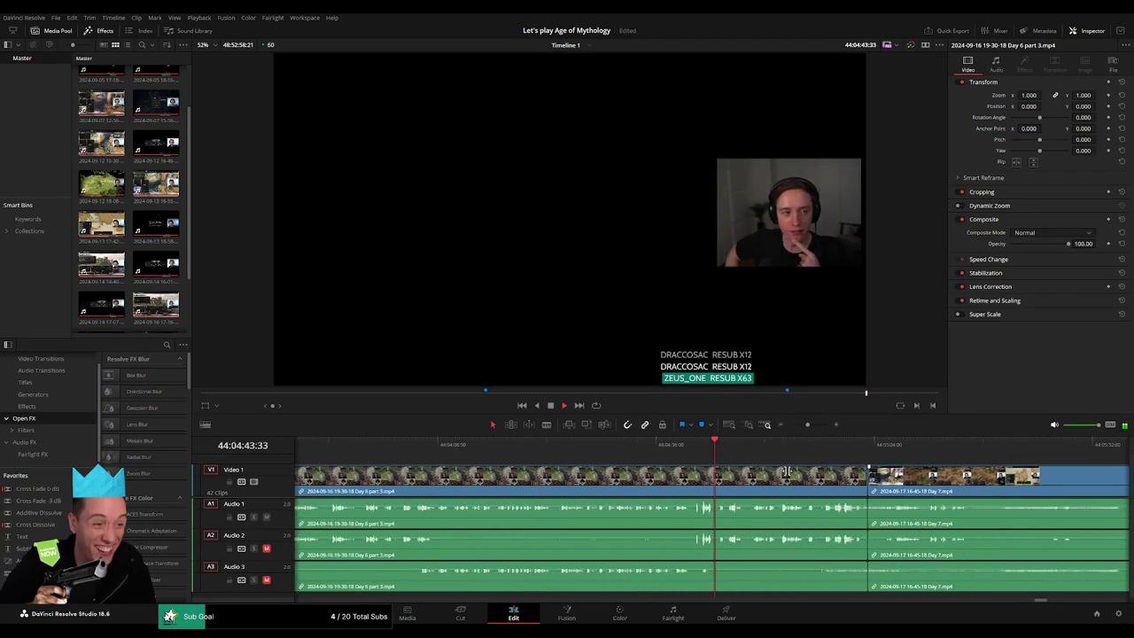
click(658, 445)
scroll(621, 448, down, 2)
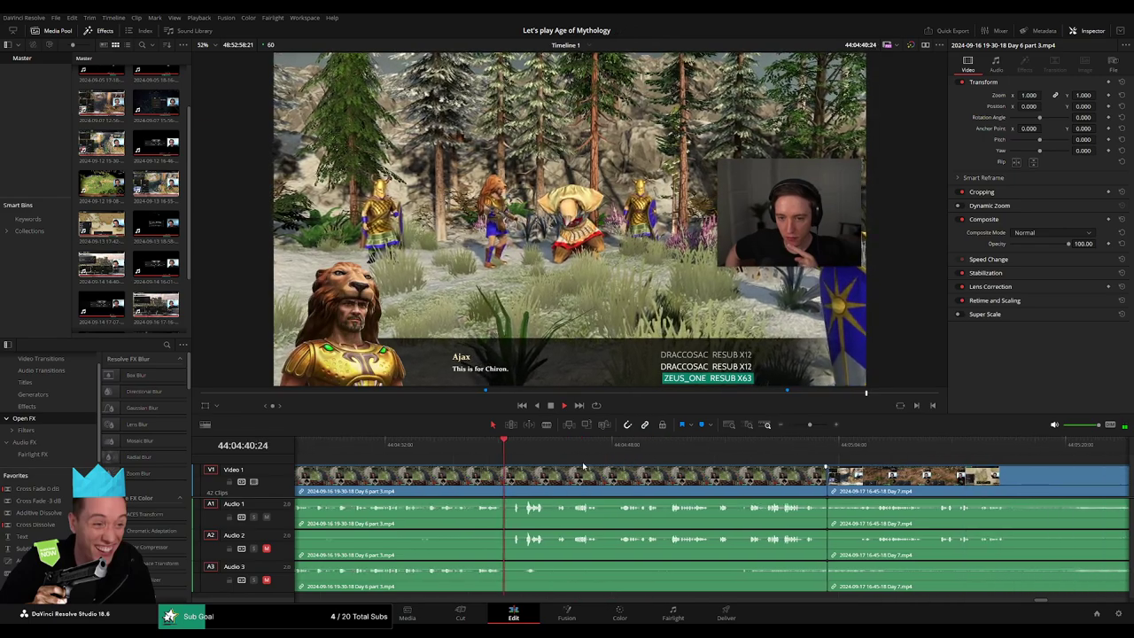
click(785, 444)
key(space)
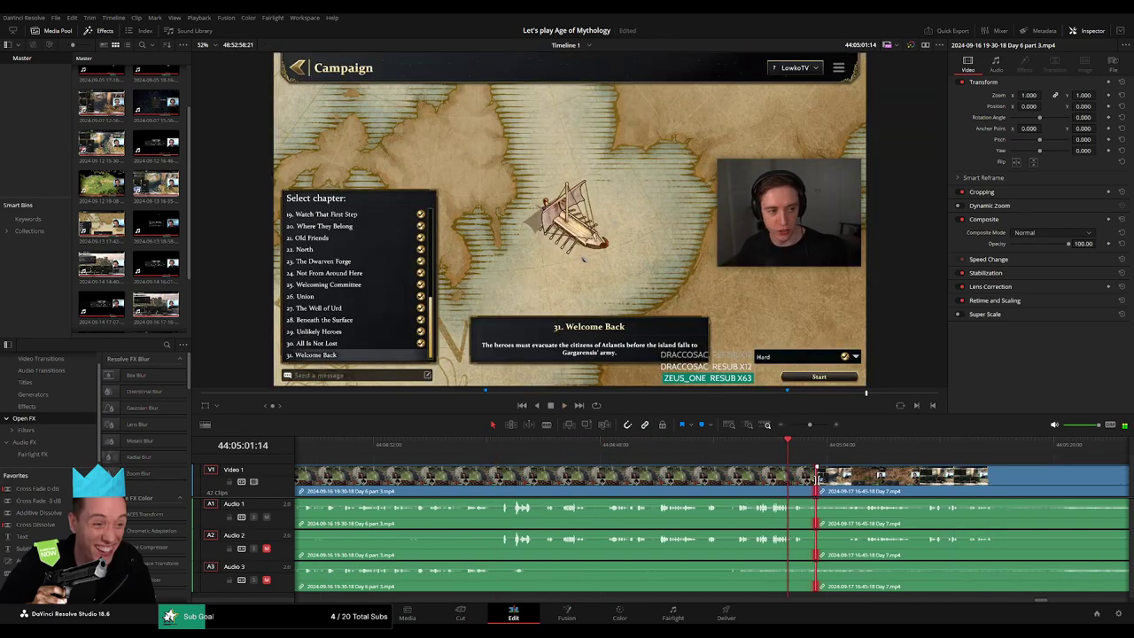
Step: Trim the end of Day 6 part 3 a few frames earlier and play back the join
drag(816, 486, 811, 485)
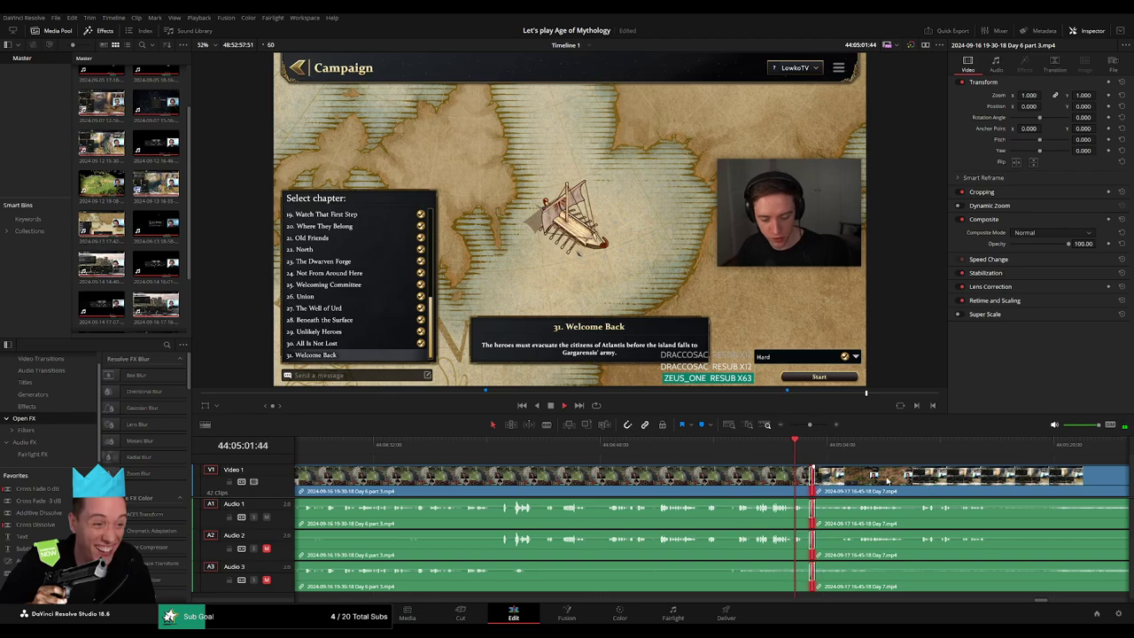
key(space)
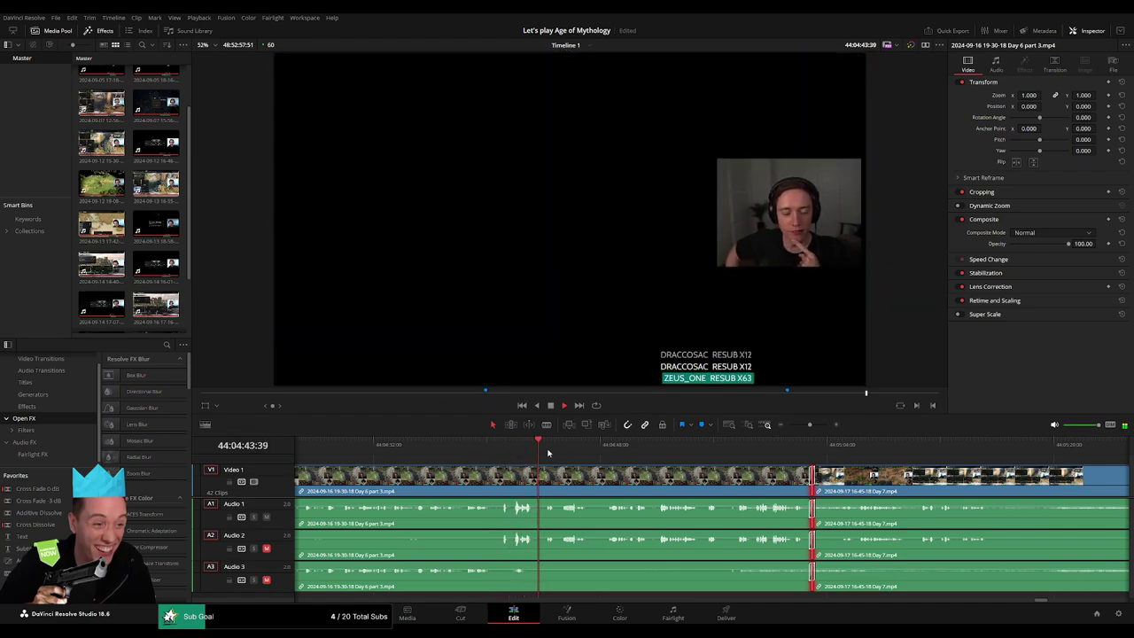
click(812, 448)
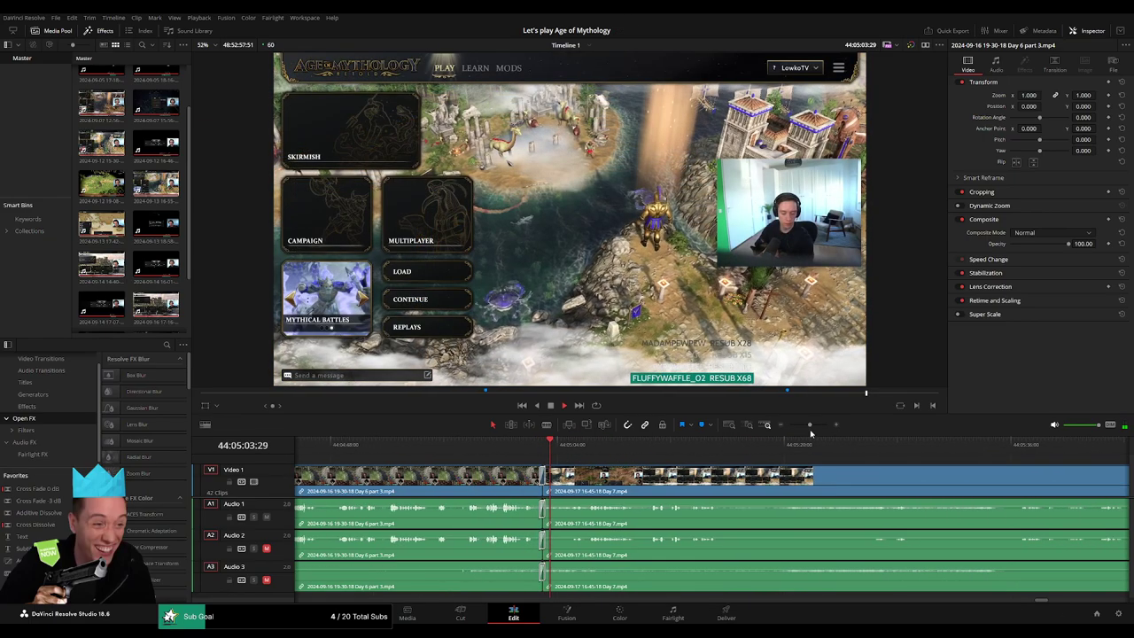
drag(810, 433, 801, 428)
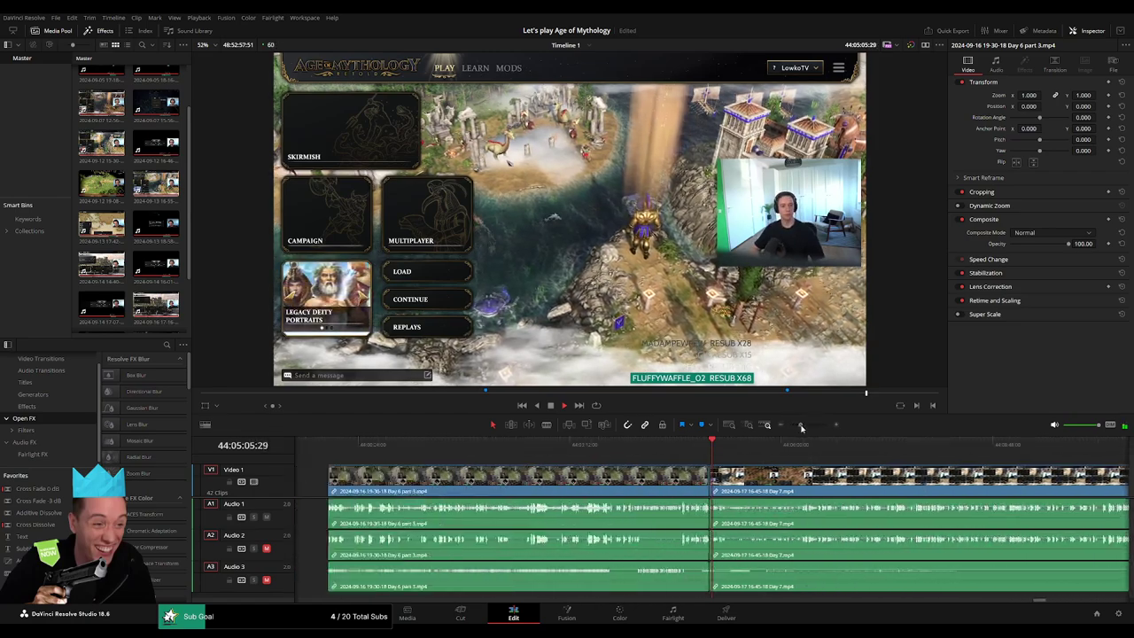
click(746, 446)
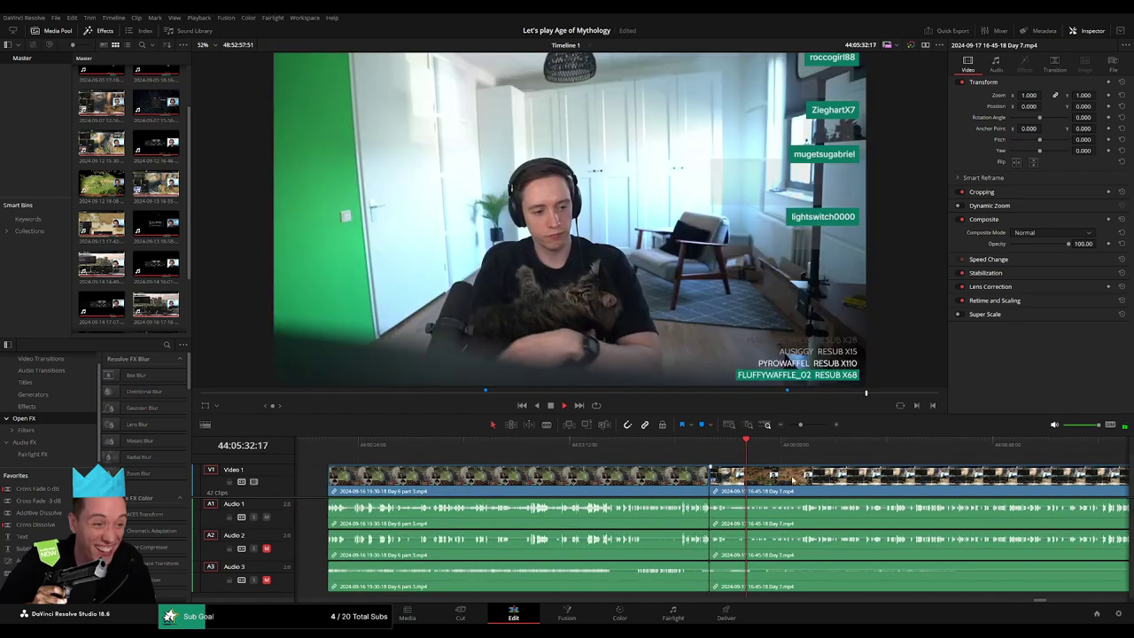
Step: Review the Day 7 footage with the clip fitted across the timeline, scrubbing forward
click(613, 450)
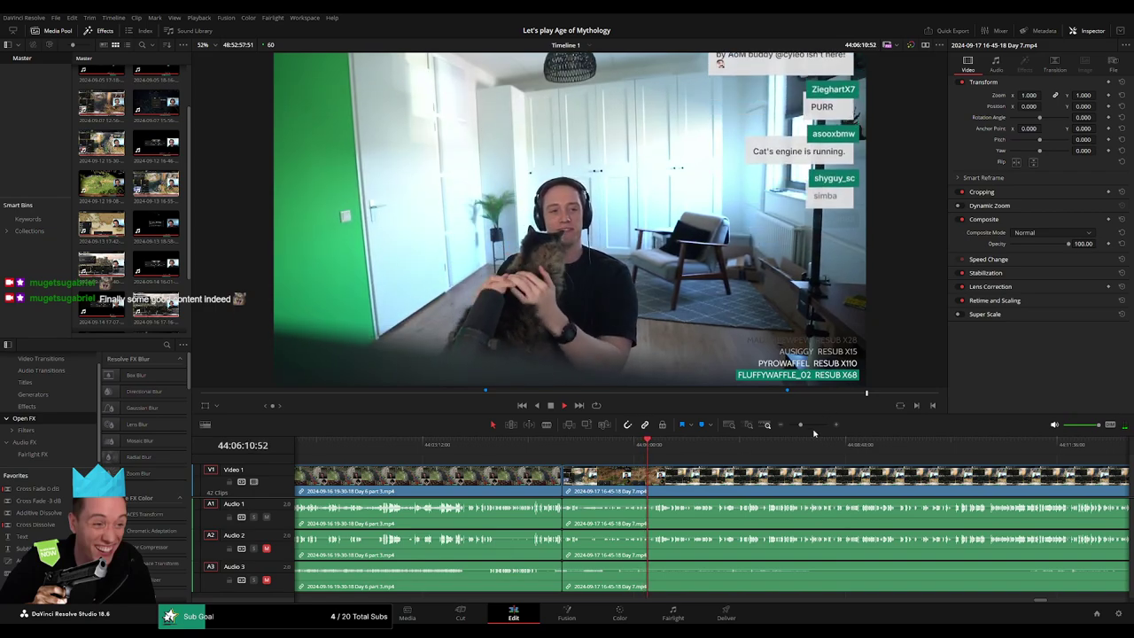
scroll(733, 458, down, 3)
mouse_move(734, 458)
mouse_down()
mouse_move(519, 452)
mouse_move(626, 470)
mouse_up()
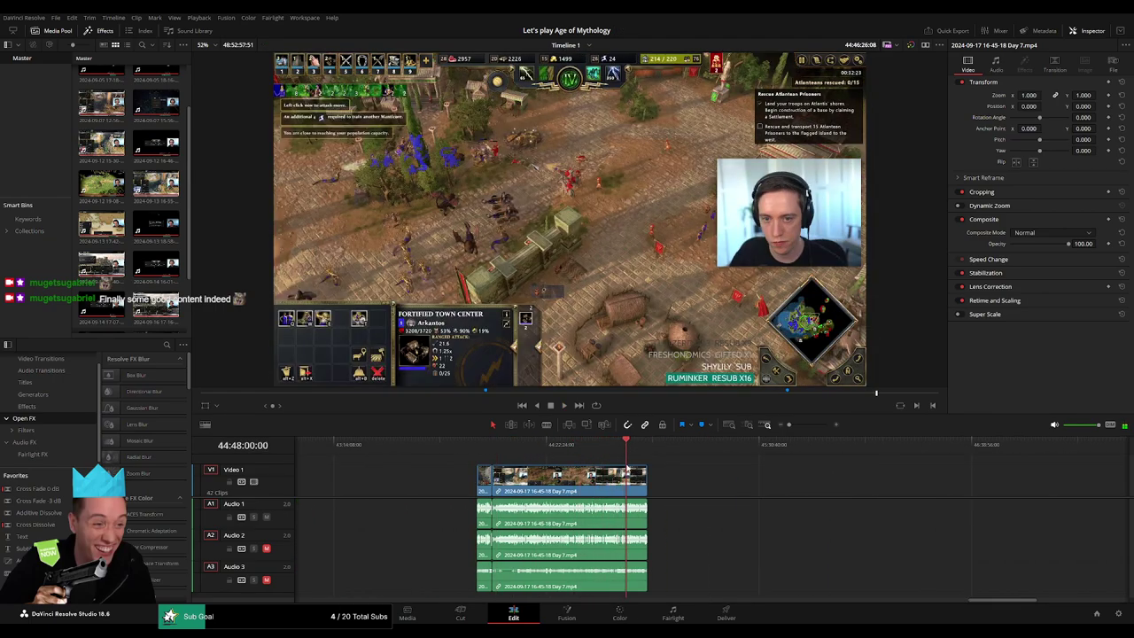
key(l)
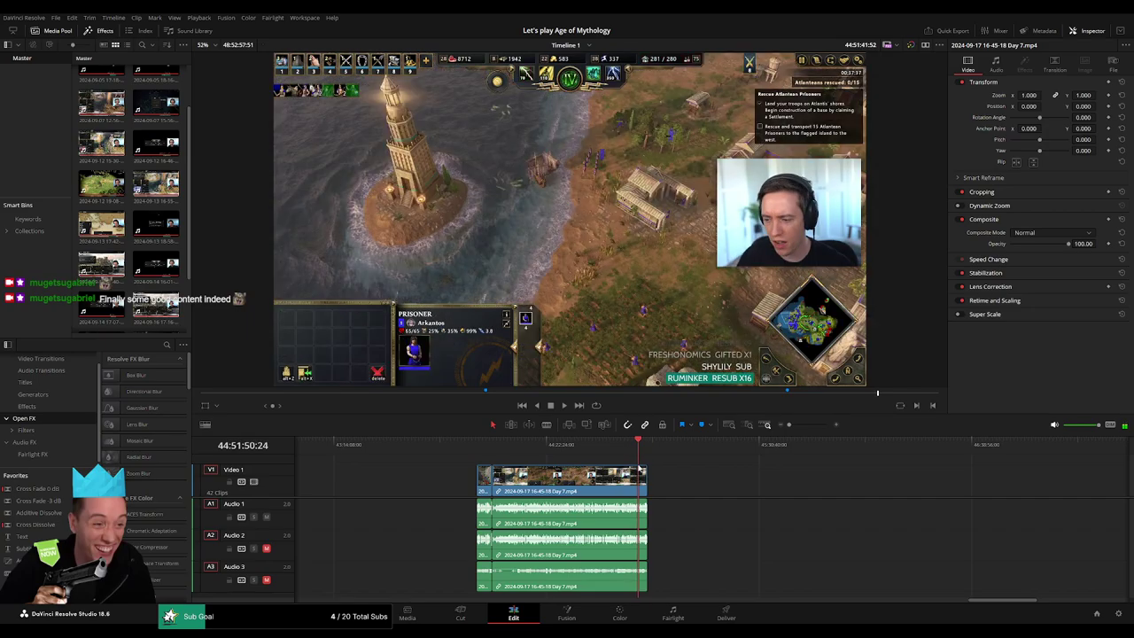
scroll(671, 487, up, 3)
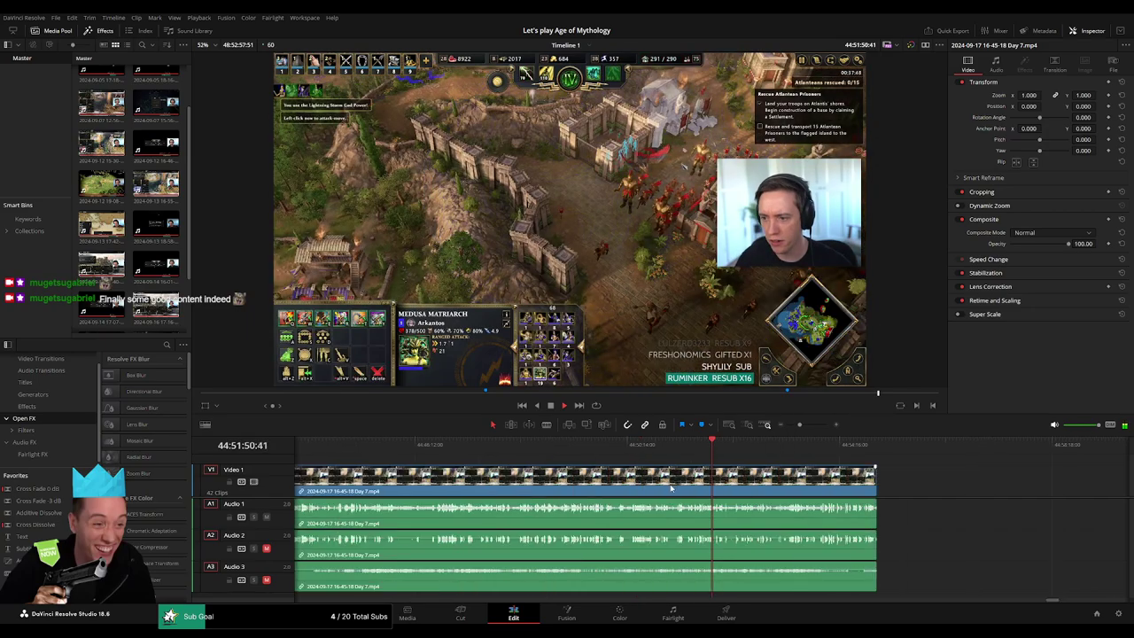
scroll(670, 487, up, 5)
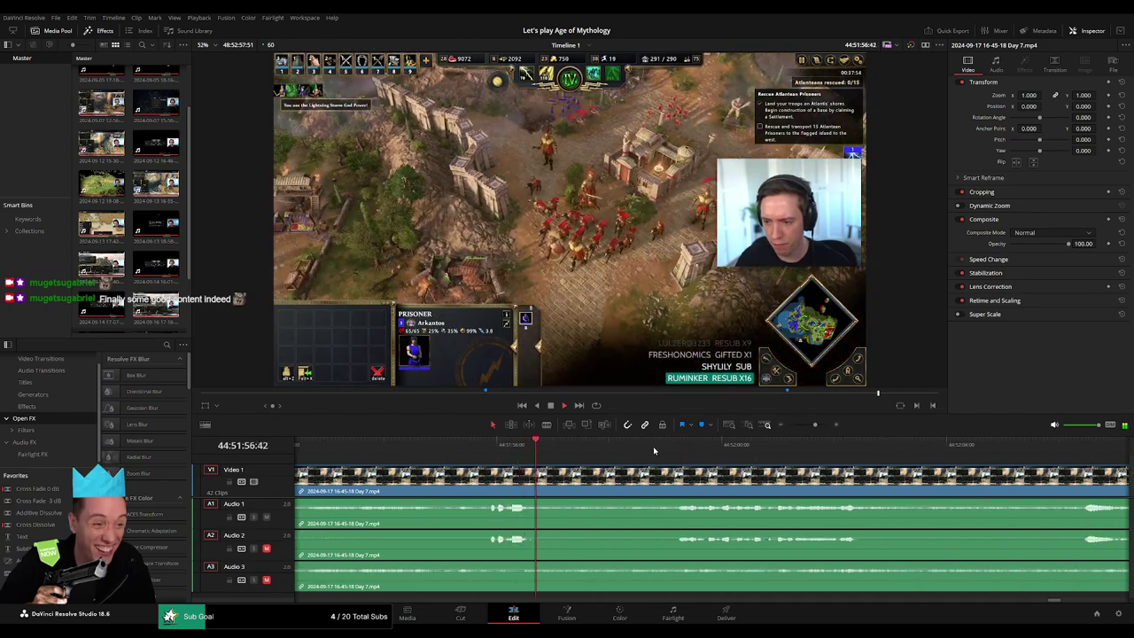
drag(749, 459, 807, 459)
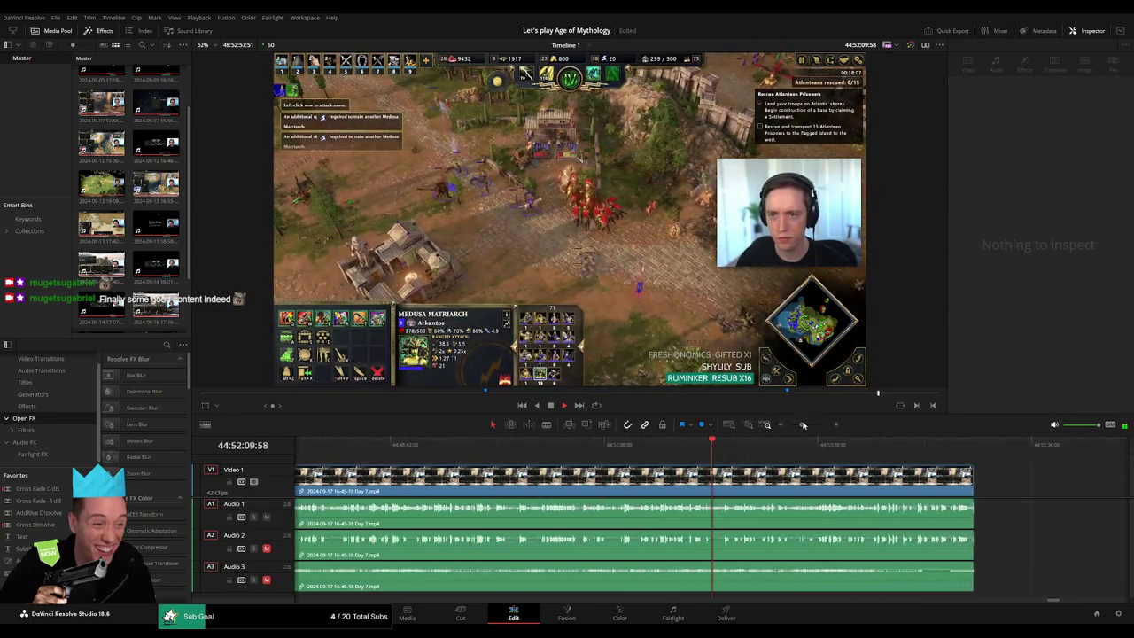
Step: Blade the Day 7 clip on all tracks at 44:52:17:30
drag(803, 426, 810, 425)
click(926, 448)
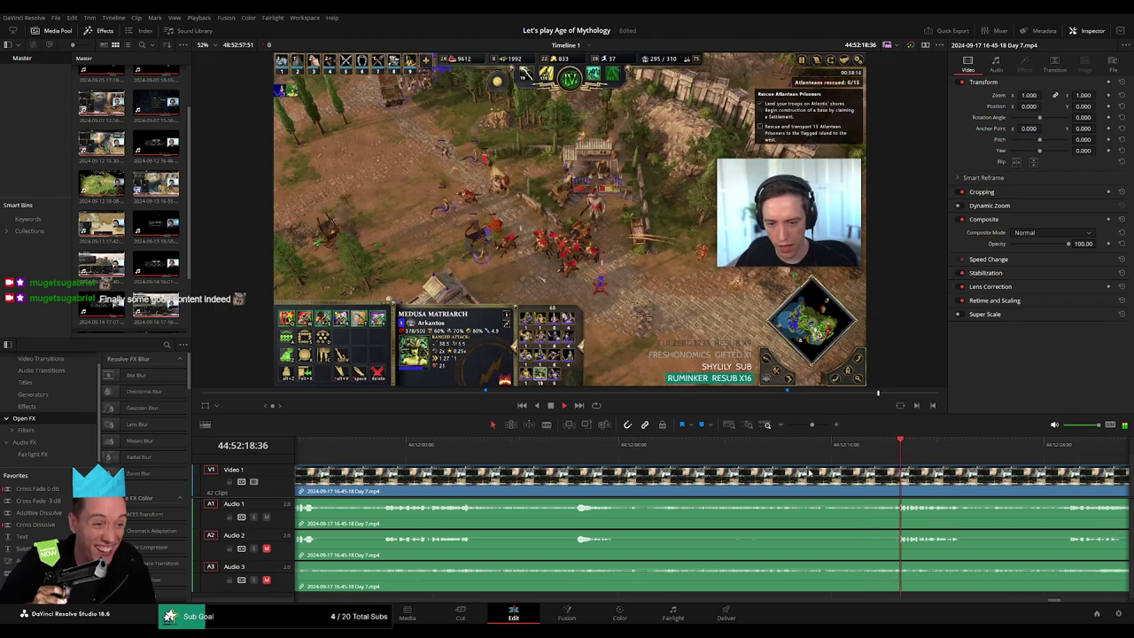
click(642, 453)
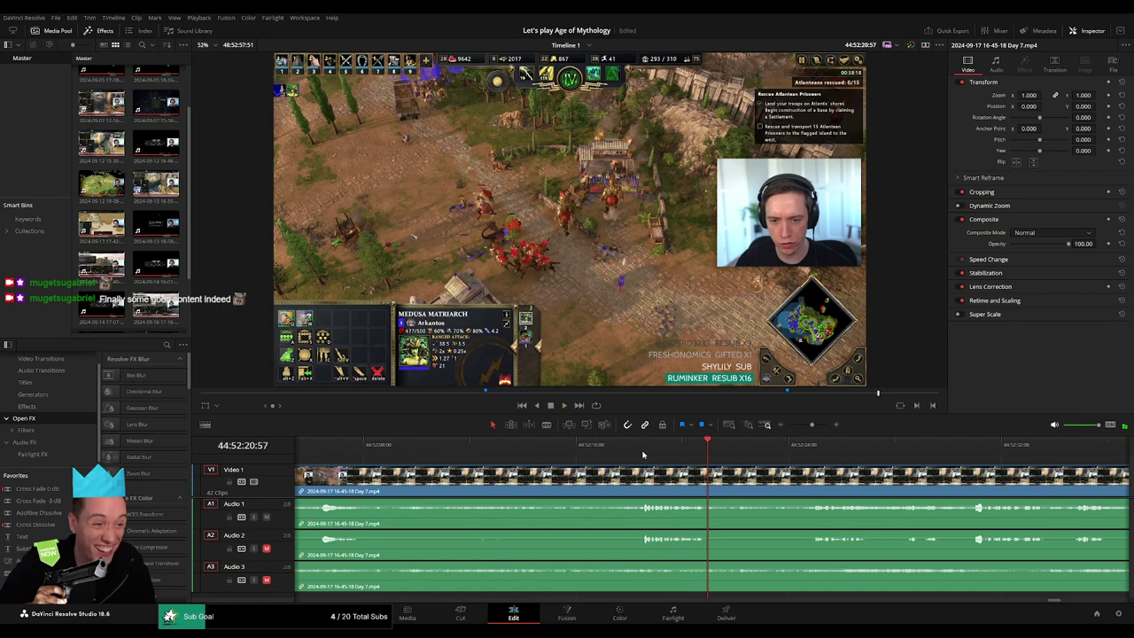
click(644, 454)
drag(638, 453, 616, 452)
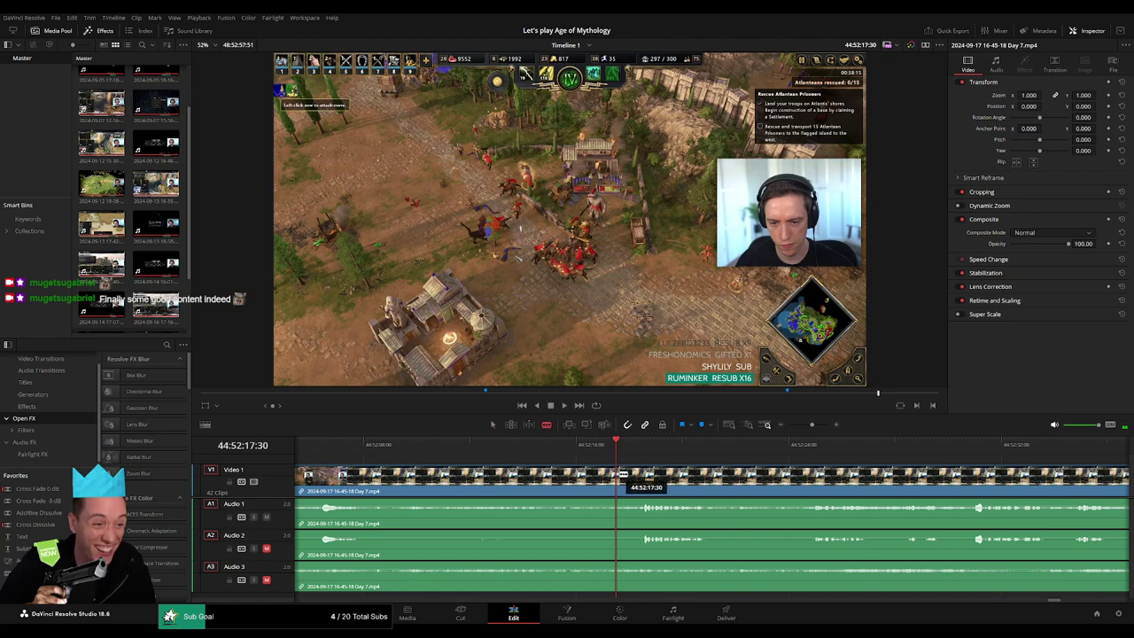
key(ctrl+b)
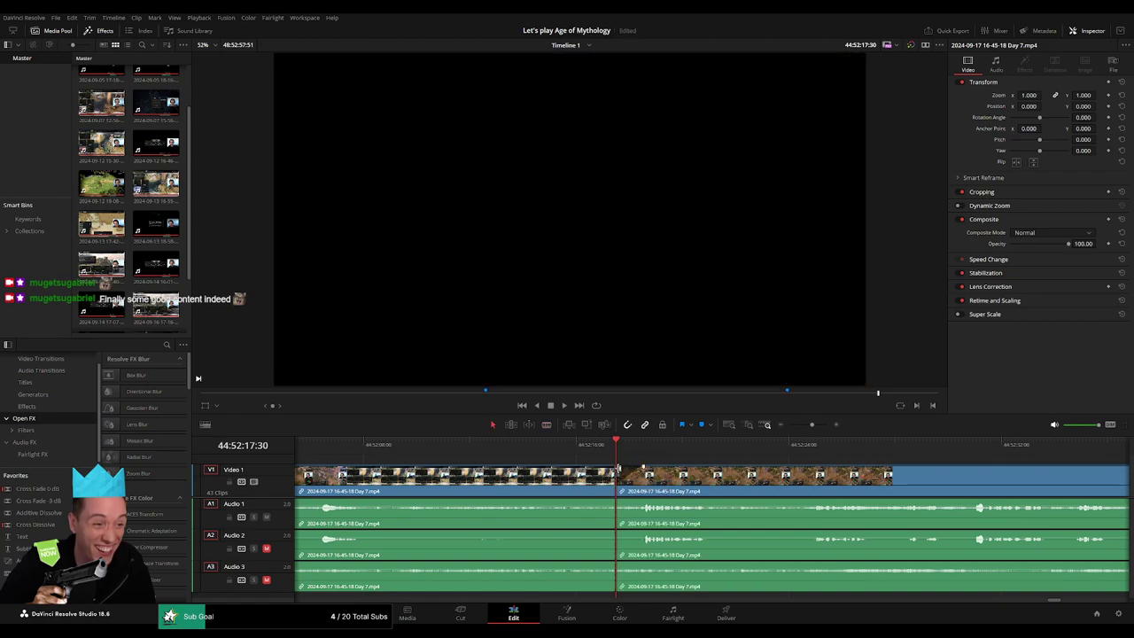
Step: Pull the new 44:52:17:30 cut back about one second (-01:02) and readjust the timeline zoom
drag(613, 467, 587, 468)
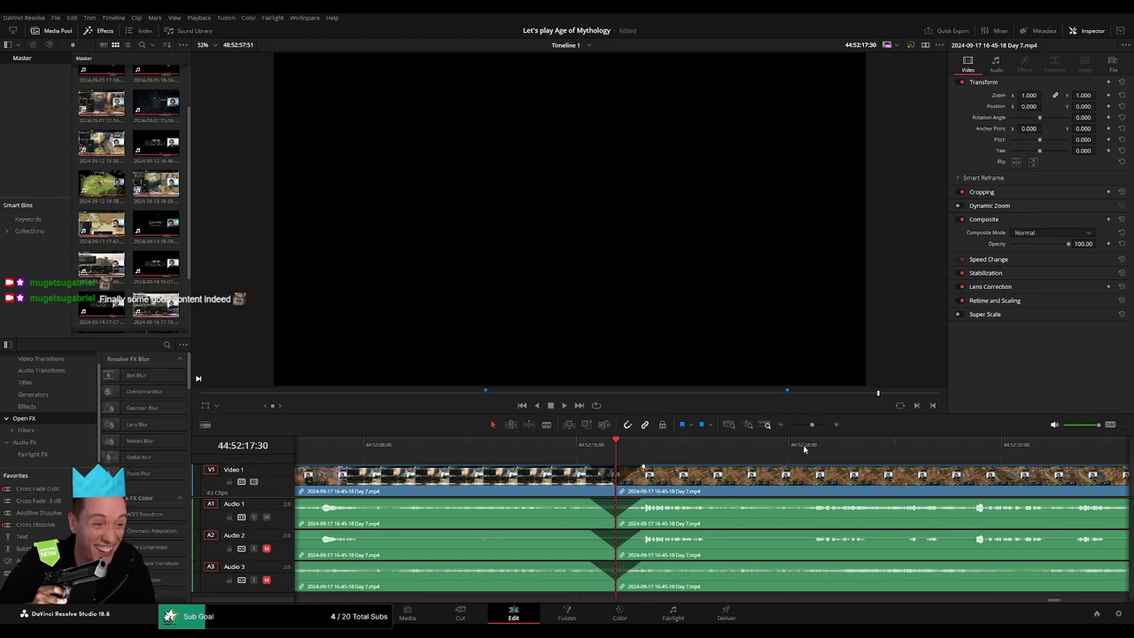
click(777, 425)
drag(789, 426, 815, 425)
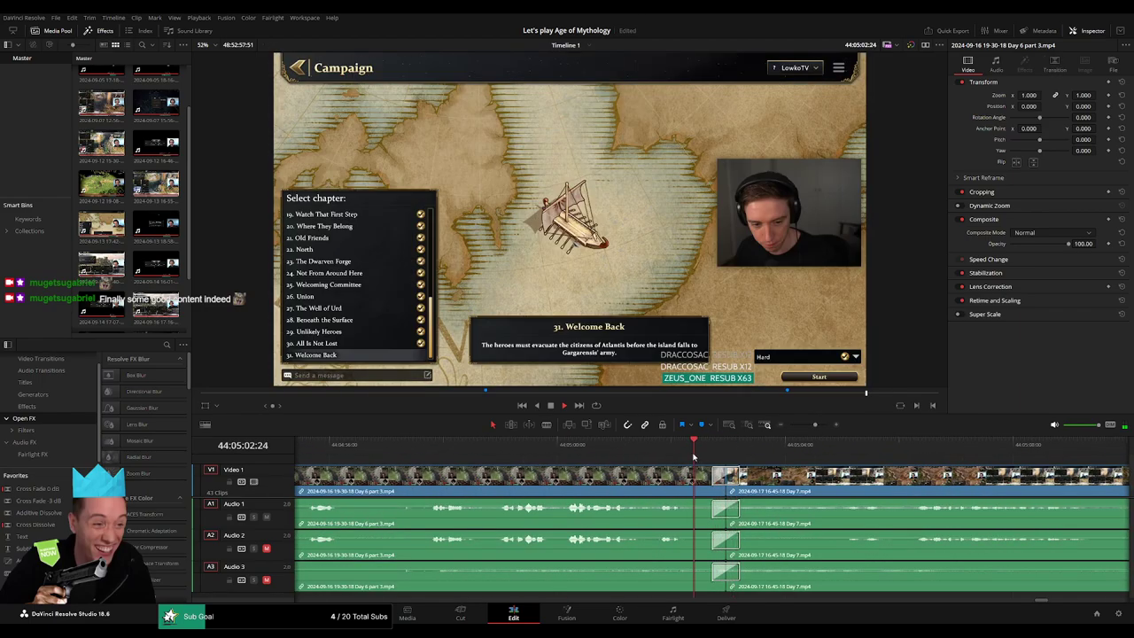
Step: Check the Day 6/Day 7 boundary, then move the split-off Day 7 tail beside Day 7 part 2
click(694, 456)
key(space)
click(767, 425)
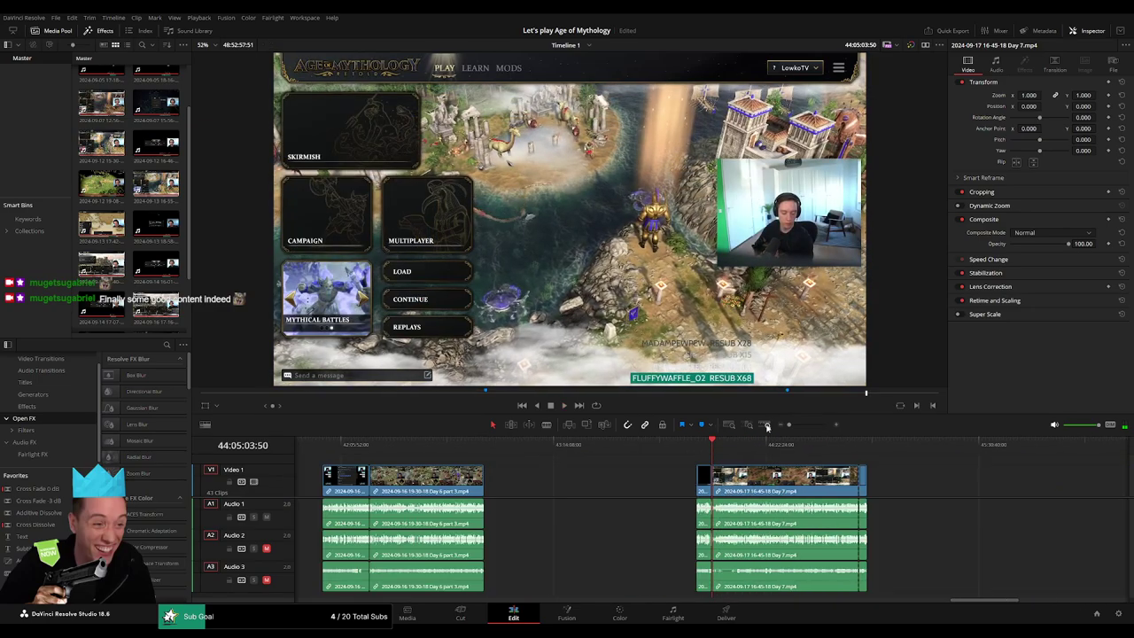
scroll(918, 488, right, 5)
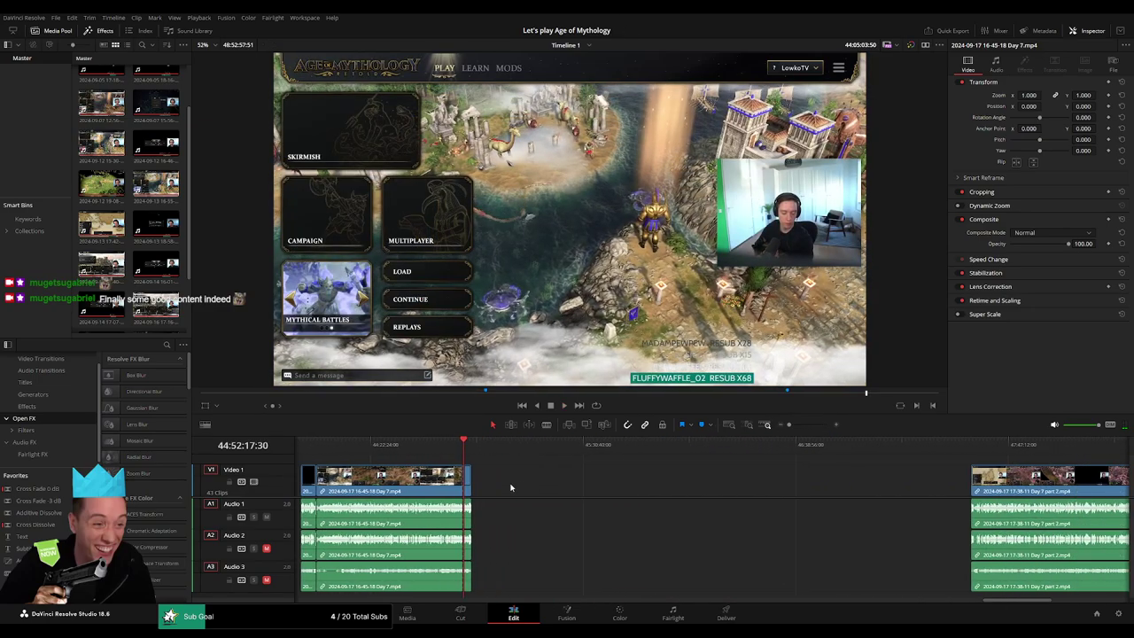
drag(469, 481, 970, 488)
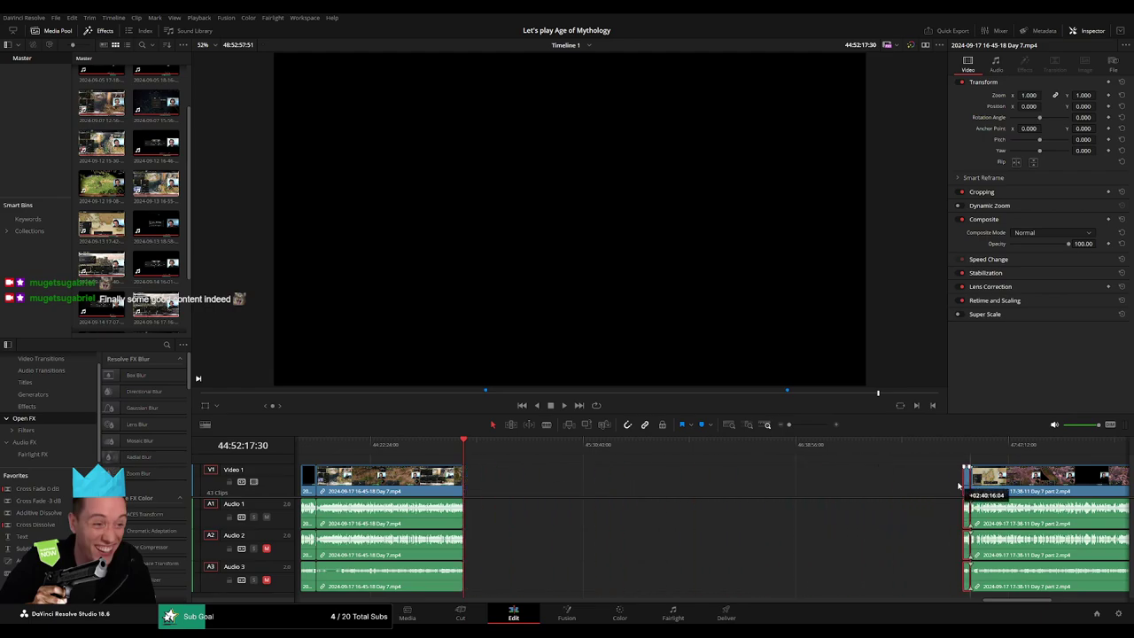
click(645, 488)
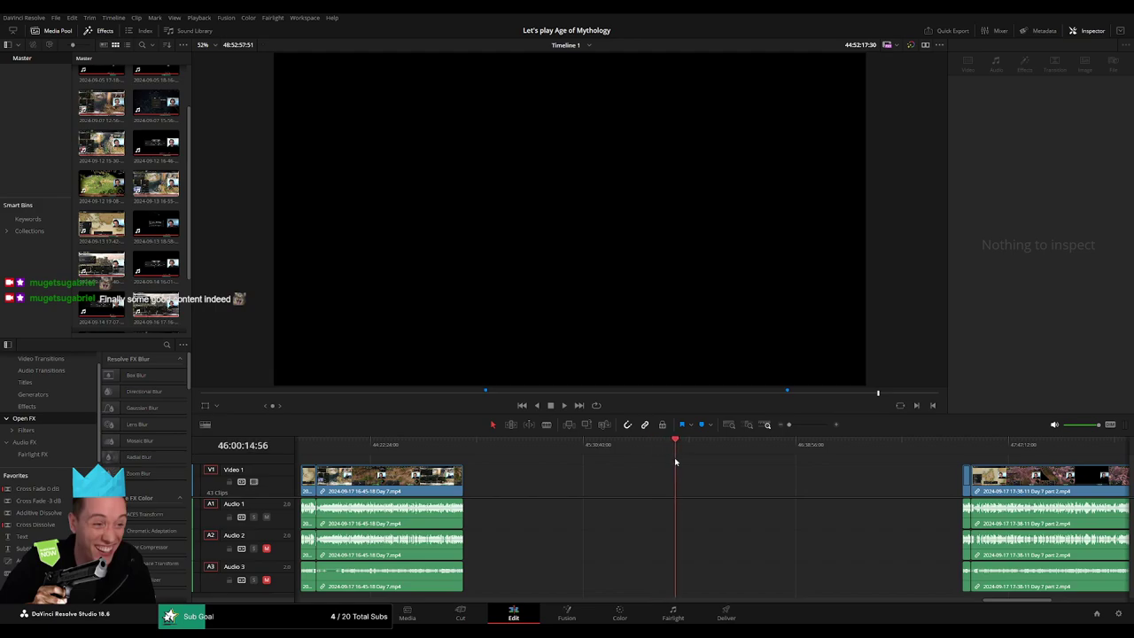
scroll(674, 461, up, 2)
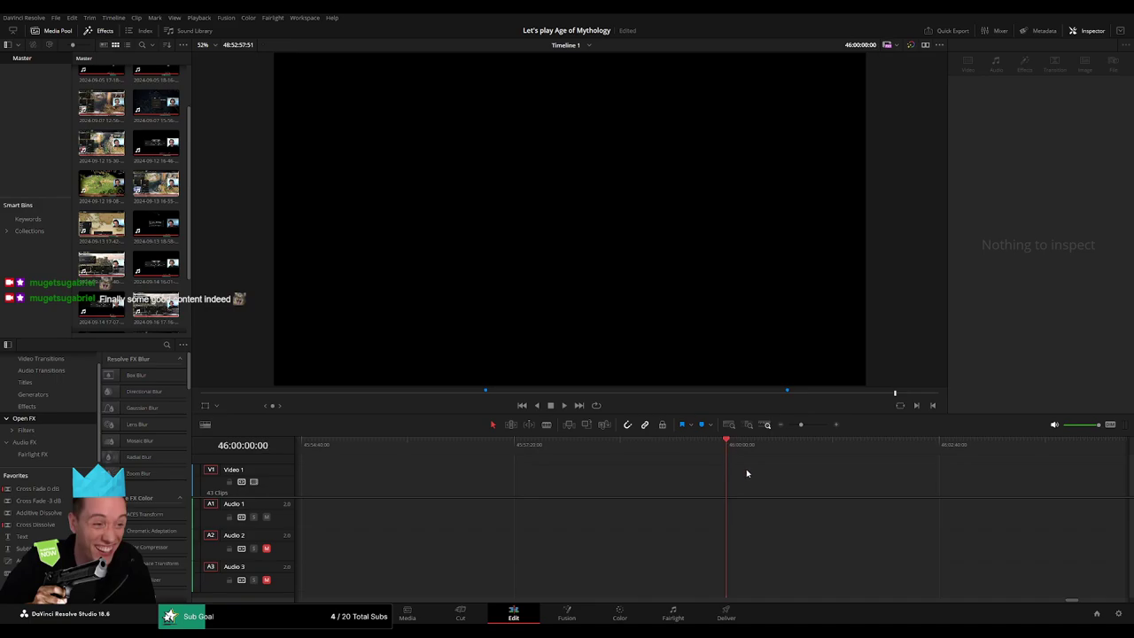
click(768, 426)
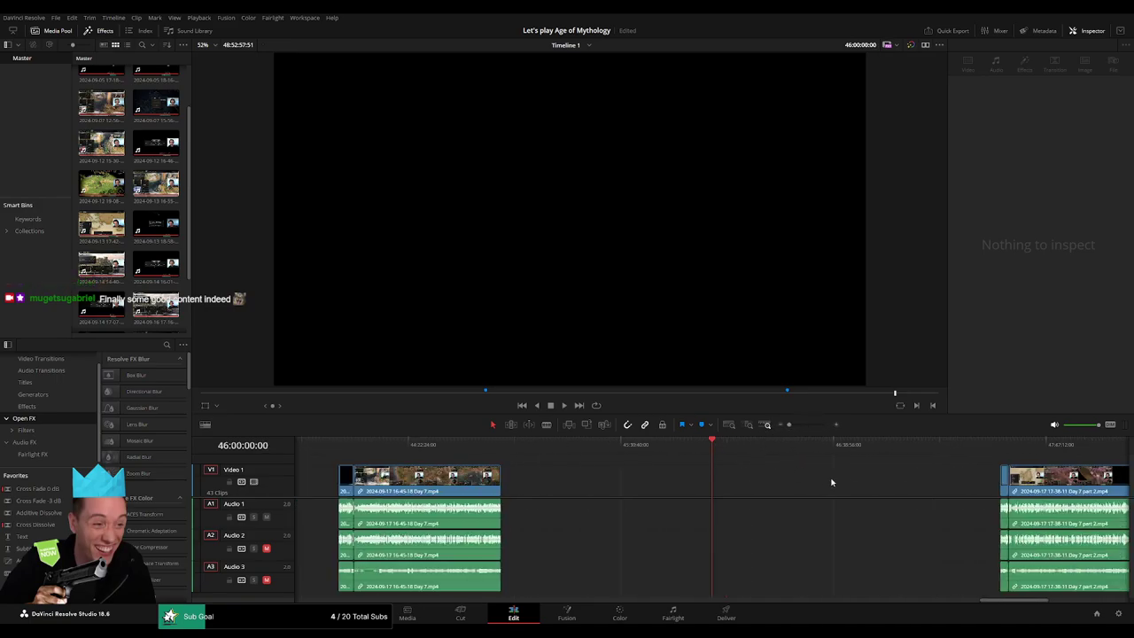
scroll(709, 480, right, 5)
mouse_move(558, 477)
mouse_down()
mouse_move(792, 487)
mouse_move(510, 477)
mouse_up()
Step: Play and scrub the moved Day 7 part 2 footage from the boundary between the Day 7 clips
key(space)
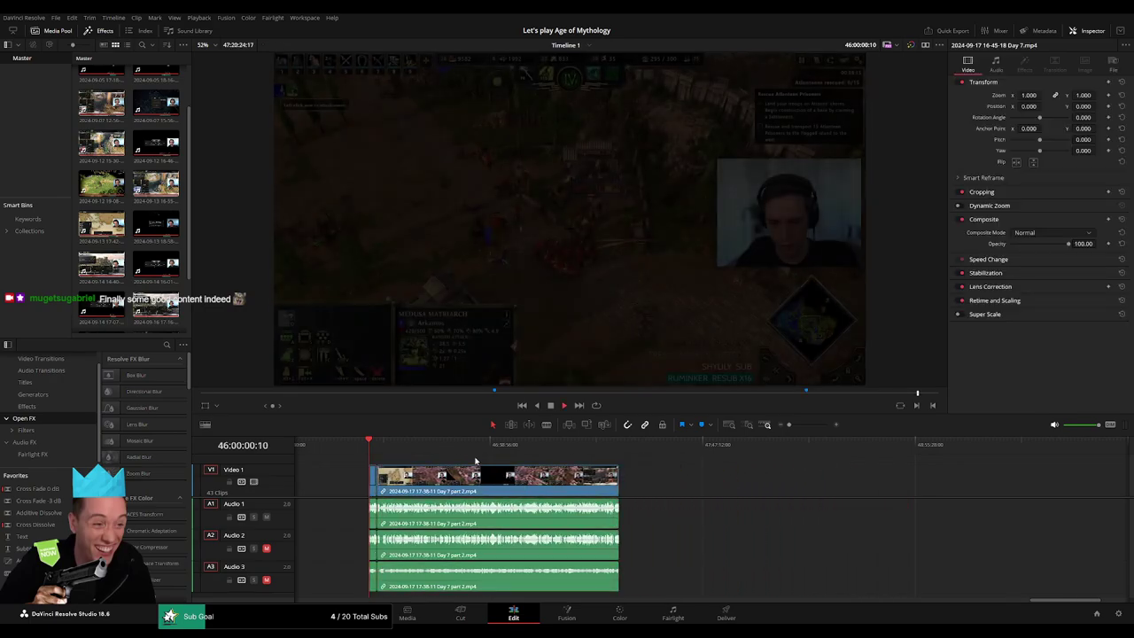
scroll(853, 494, up, 10)
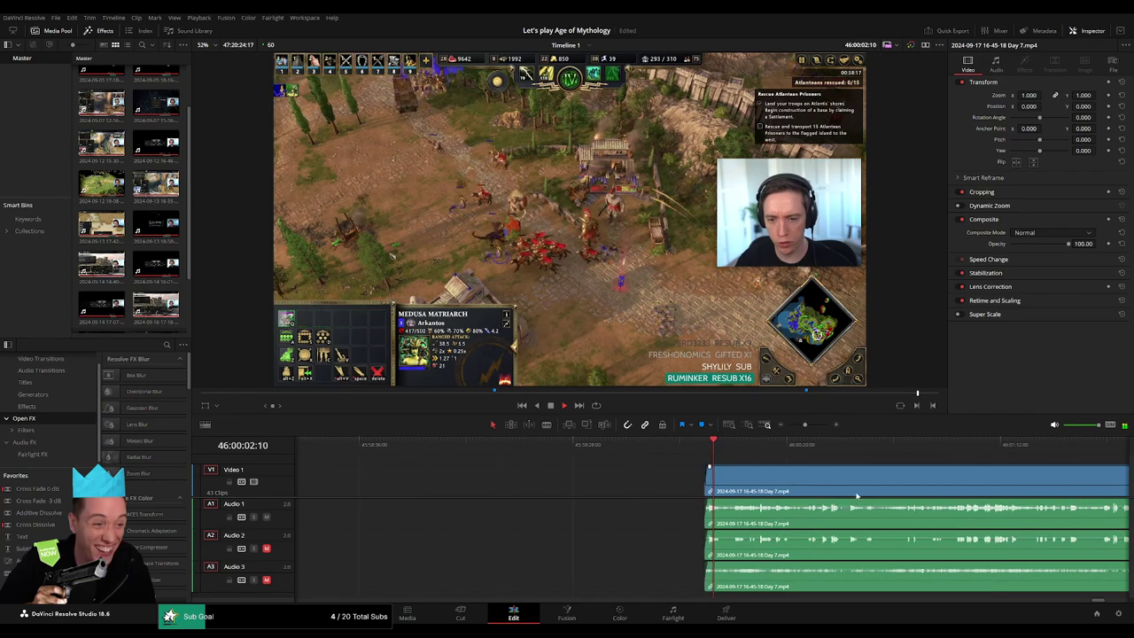
scroll(874, 471, down, 2)
drag(816, 445, 938, 445)
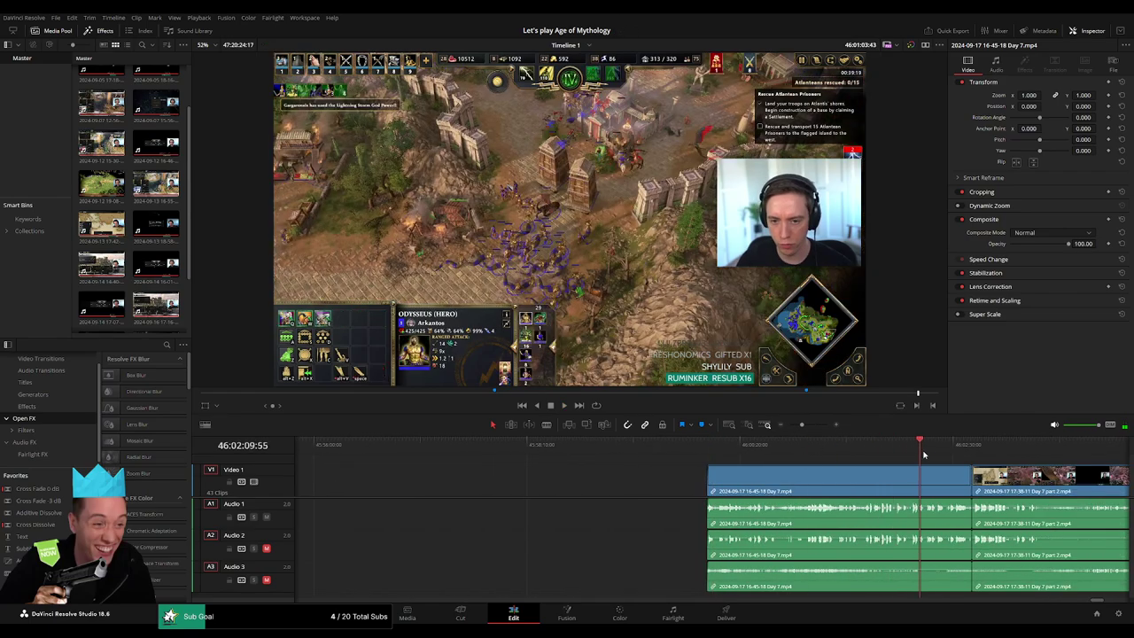
scroll(864, 470, up, 2)
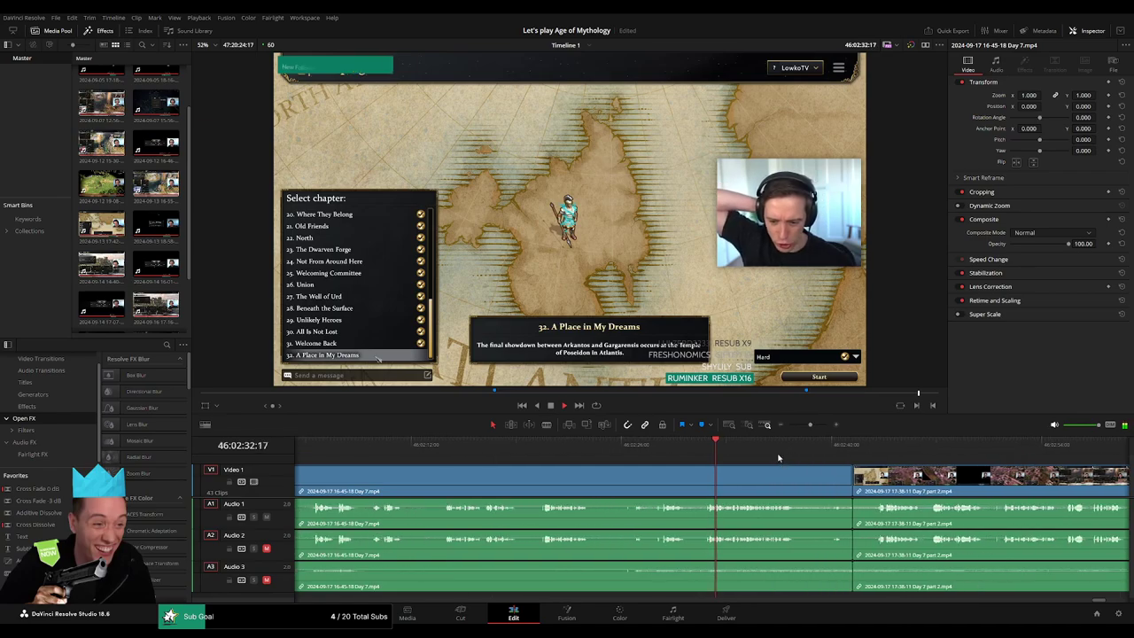
scroll(763, 471, up, 3)
click(611, 446)
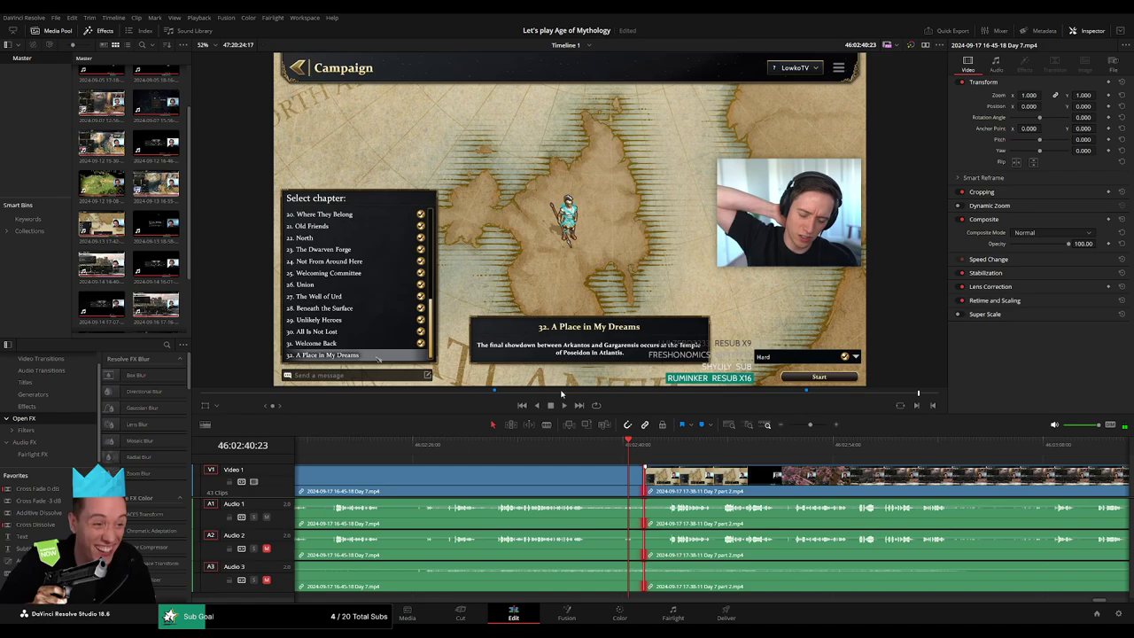
key(space)
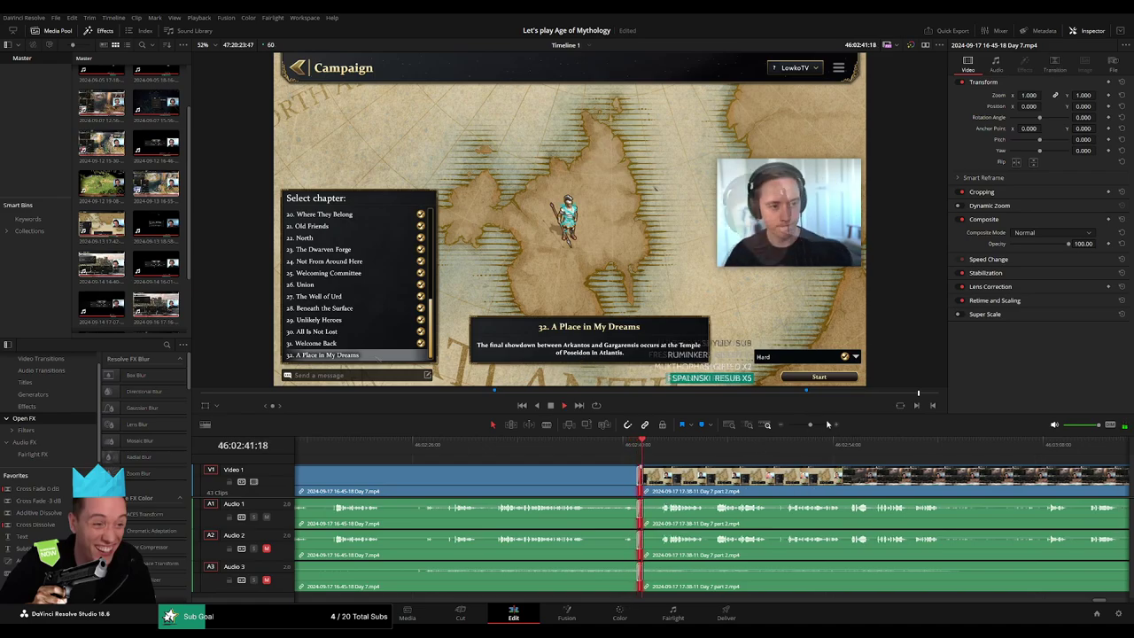
Step: Find the split point and blade Day 7 part 2 on all tracks at 46:52:06
scroll(500, 452, down, 5)
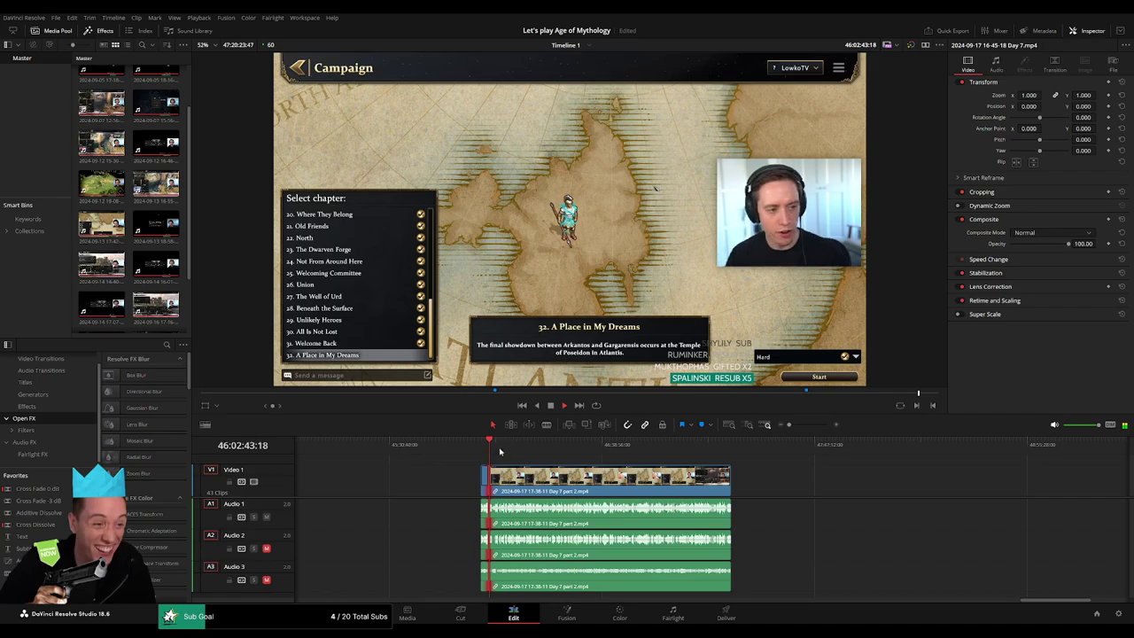
drag(500, 452, 644, 467)
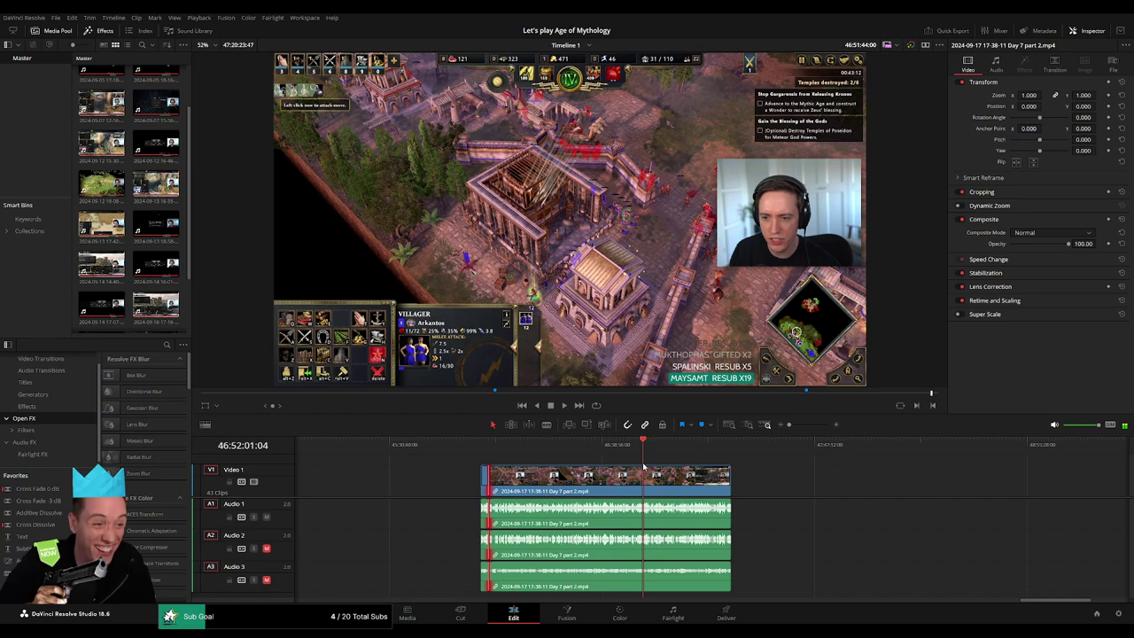
key(space)
scroll(673, 469, up, 5)
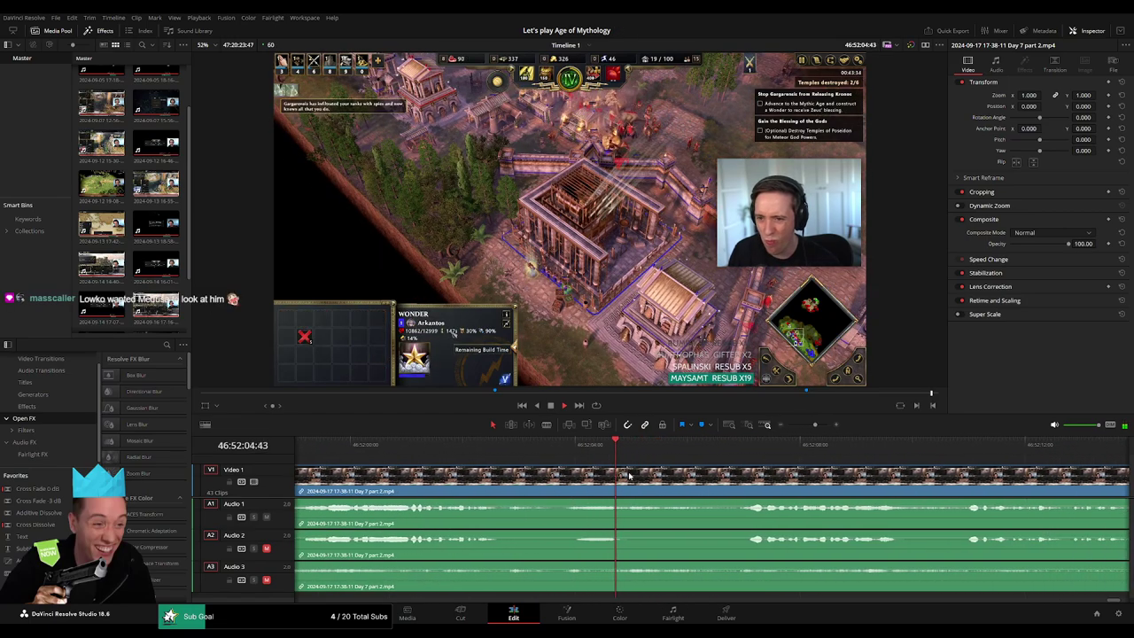
click(719, 445)
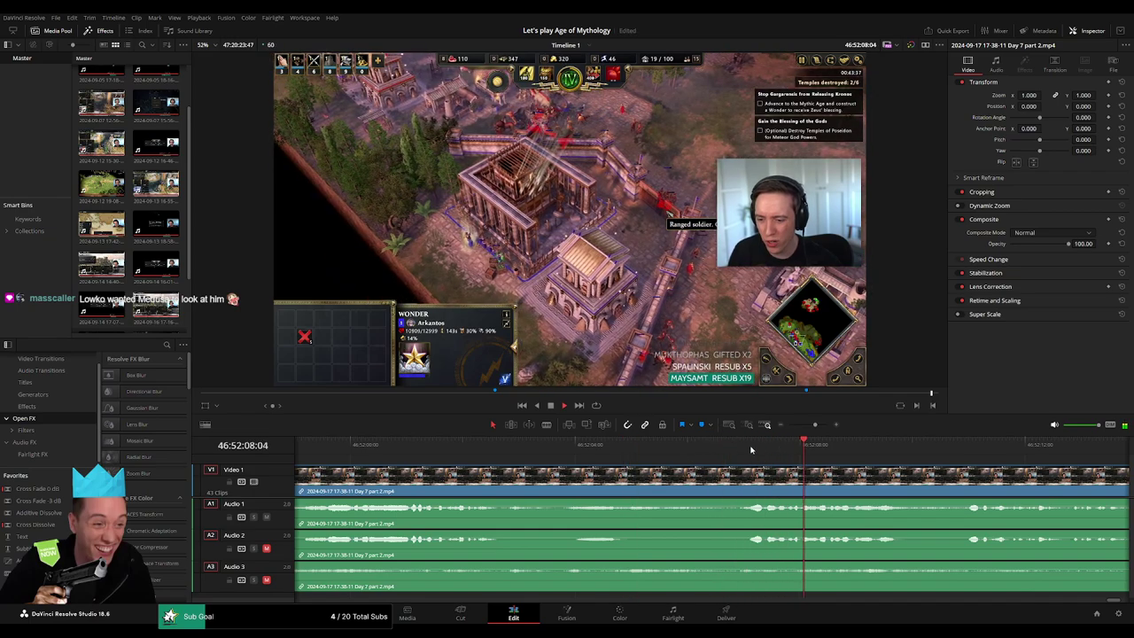
click(749, 447)
drag(750, 449, 689, 449)
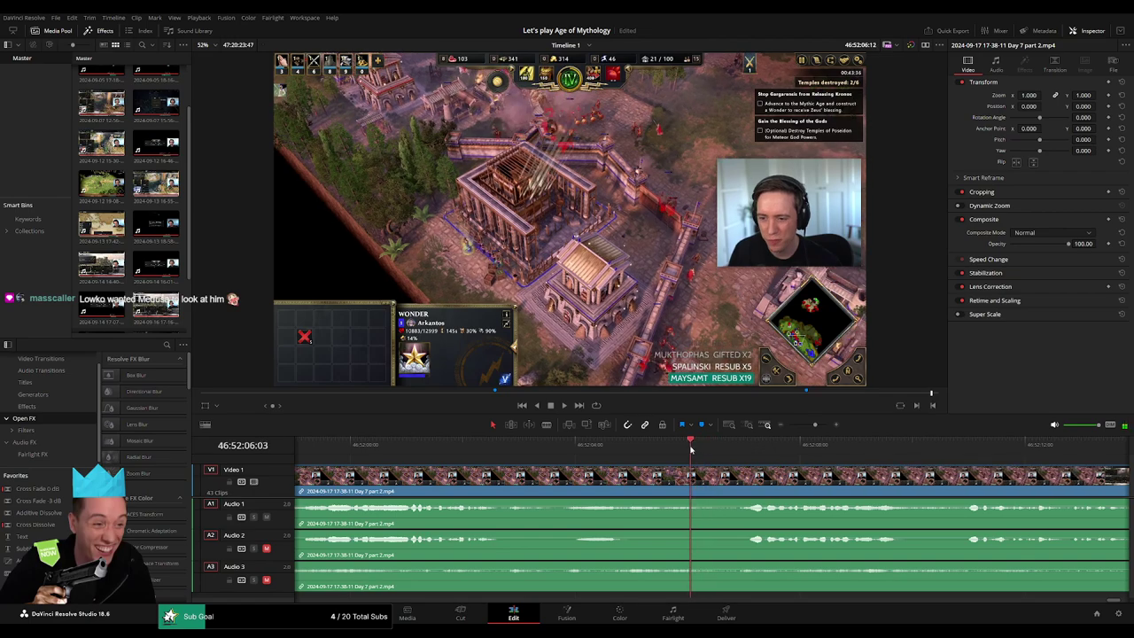
key(ctrl+b)
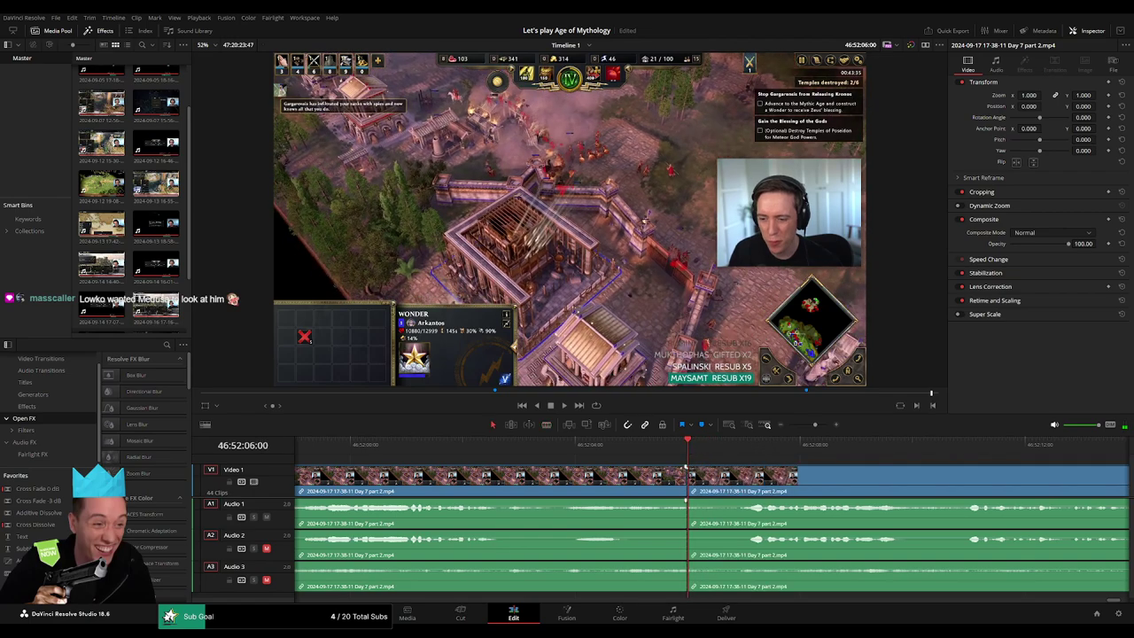
Step: Trim the 46:52:06 edit points on the video, Audio 2 and Audio 3 tracks
drag(686, 468, 629, 468)
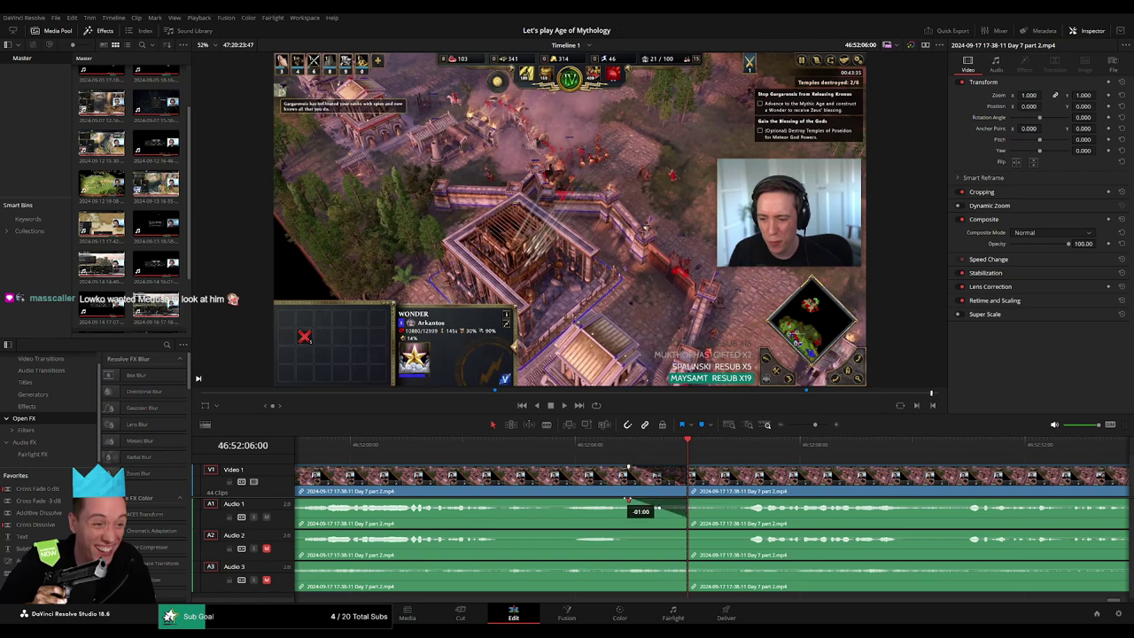
drag(664, 534, 631, 535)
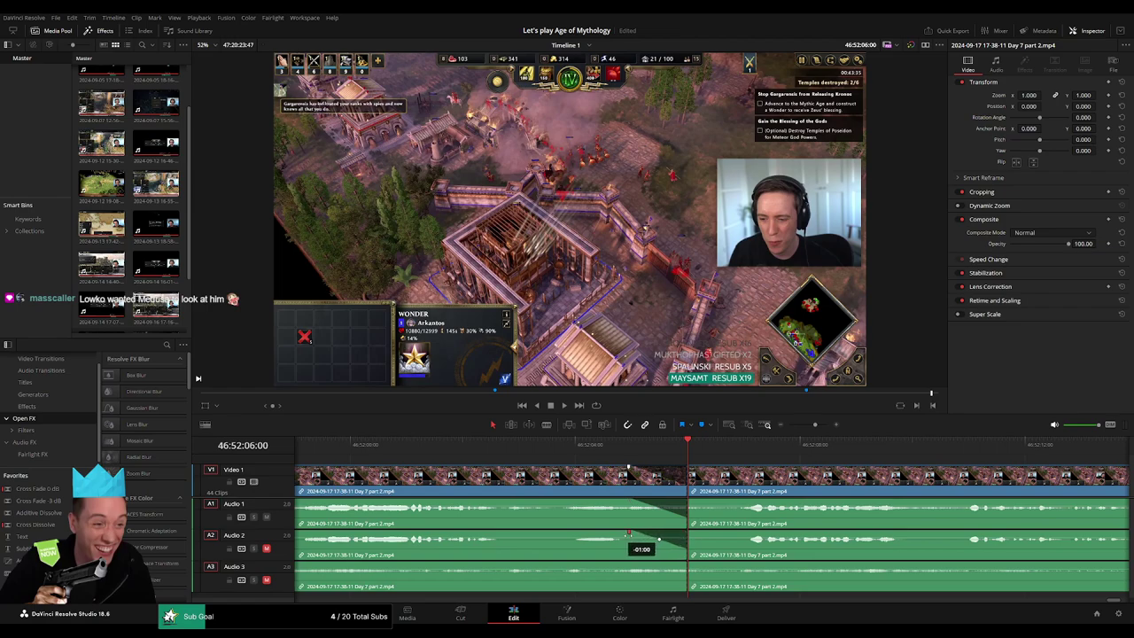
drag(684, 564, 631, 563)
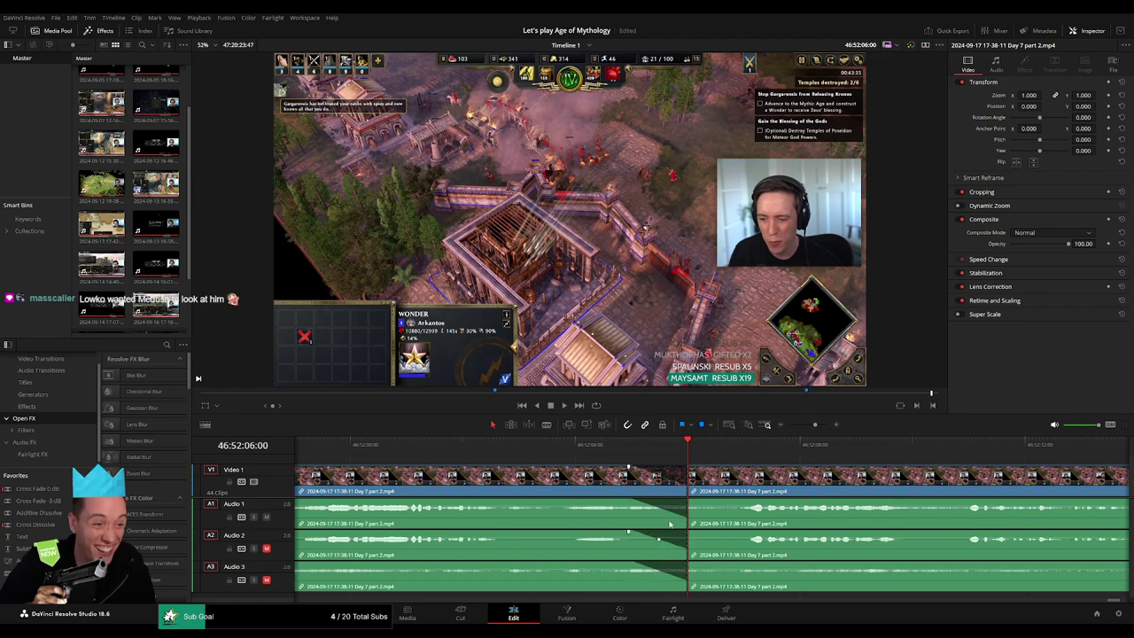
drag(690, 467, 747, 476)
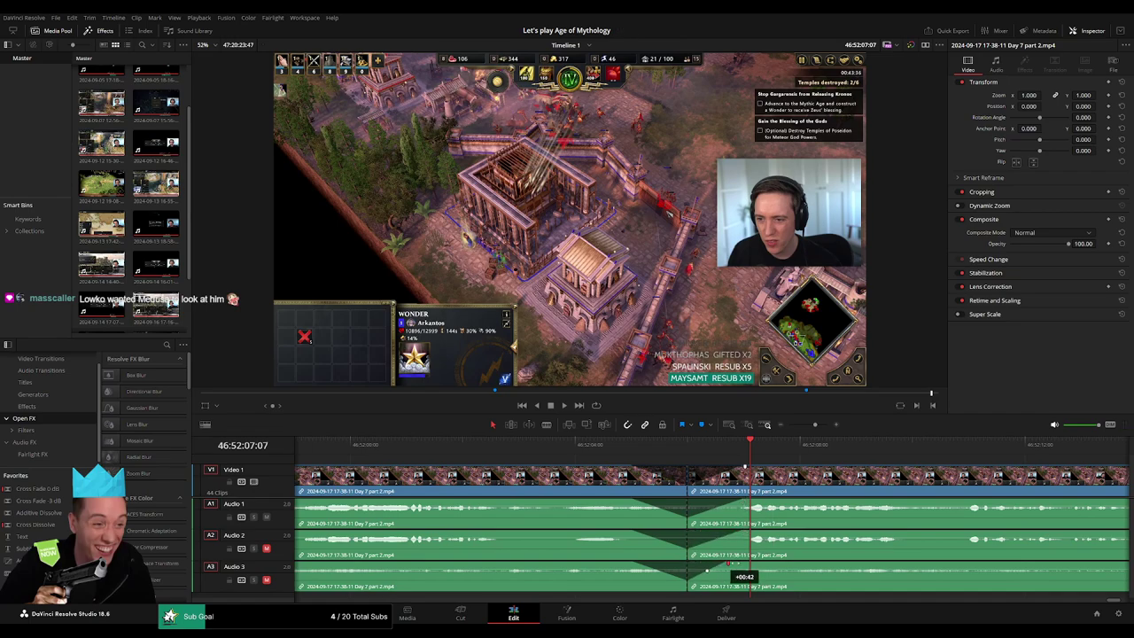
Step: Drag the later Day 7 part 2 piece right, leaving a gap after the first piece
drag(816, 425, 788, 424)
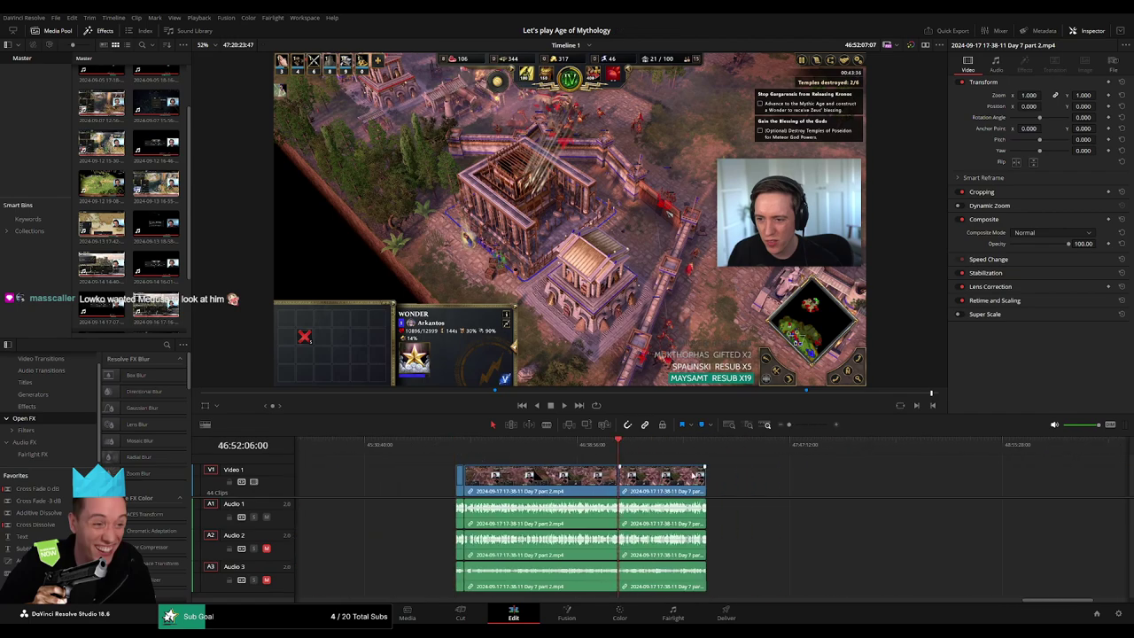
scroll(694, 476, right, 3)
drag(496, 478, 818, 479)
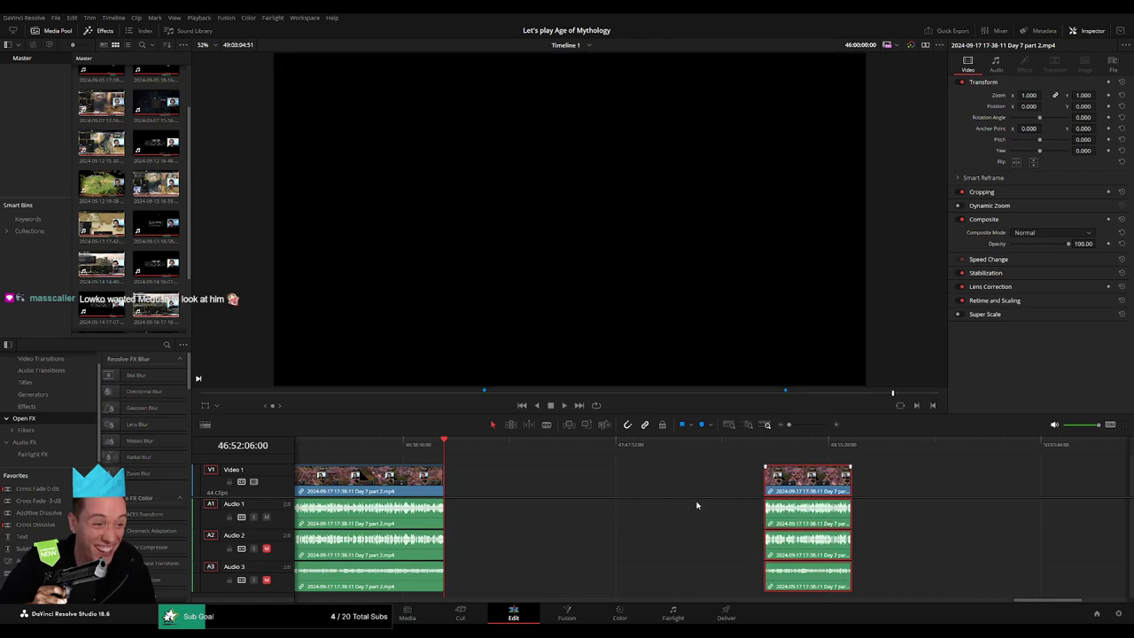
Step: Snap the later Day 7 part 2 piece to start exactly at 48:00:00:00, keeping the gap before it
scroll(788, 494, right, 3)
scroll(666, 488, left, 4)
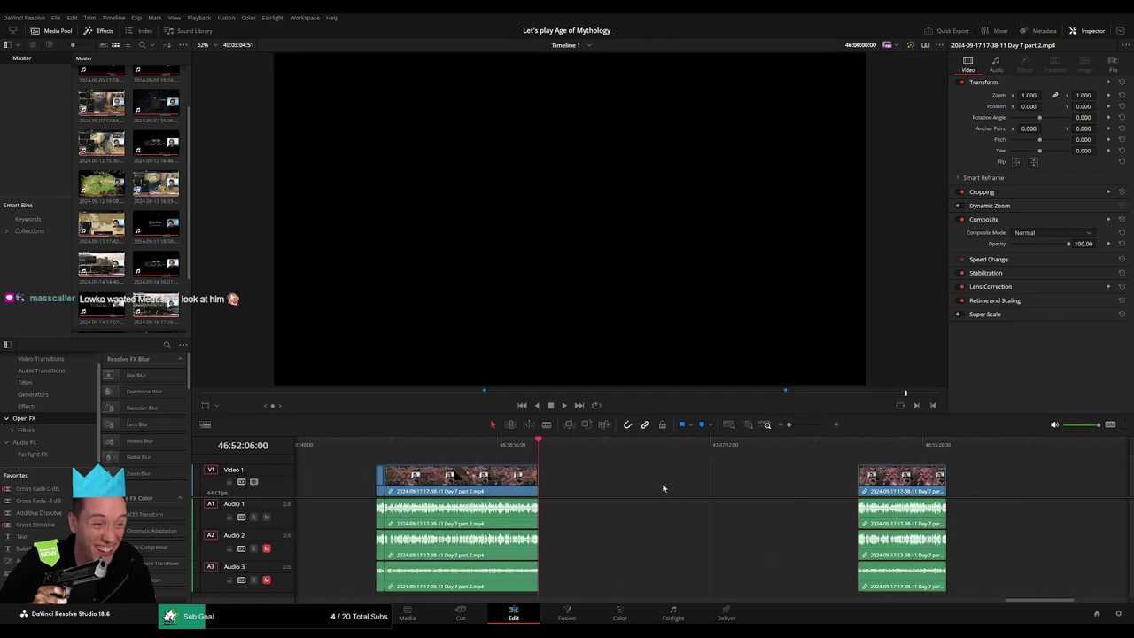
click(663, 488)
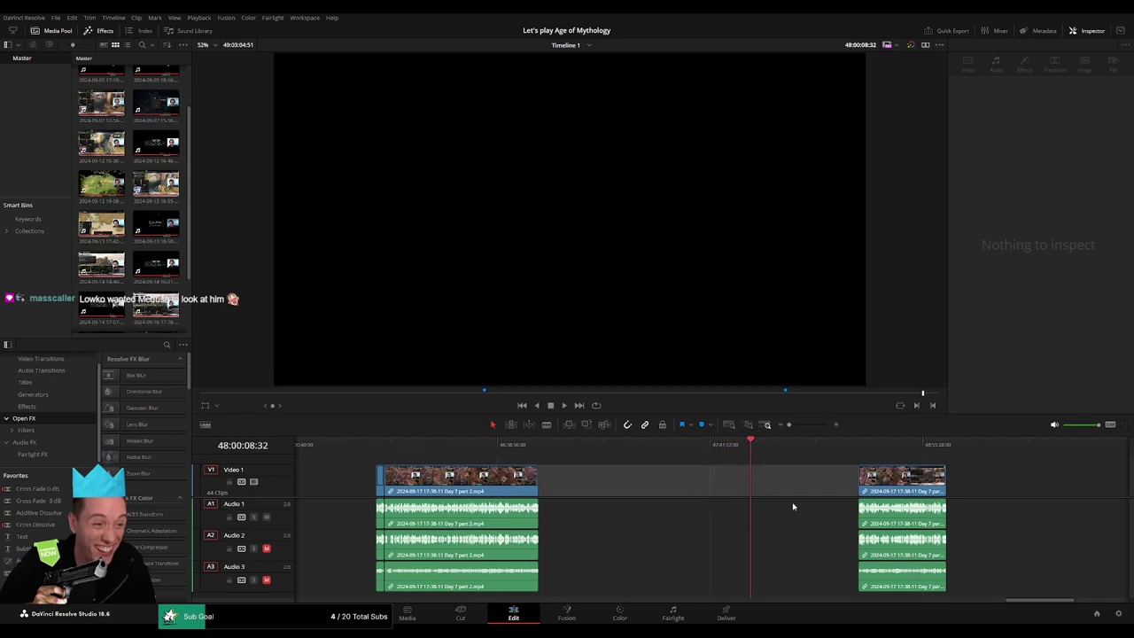
key(Delete)
key(ctrl+equal)
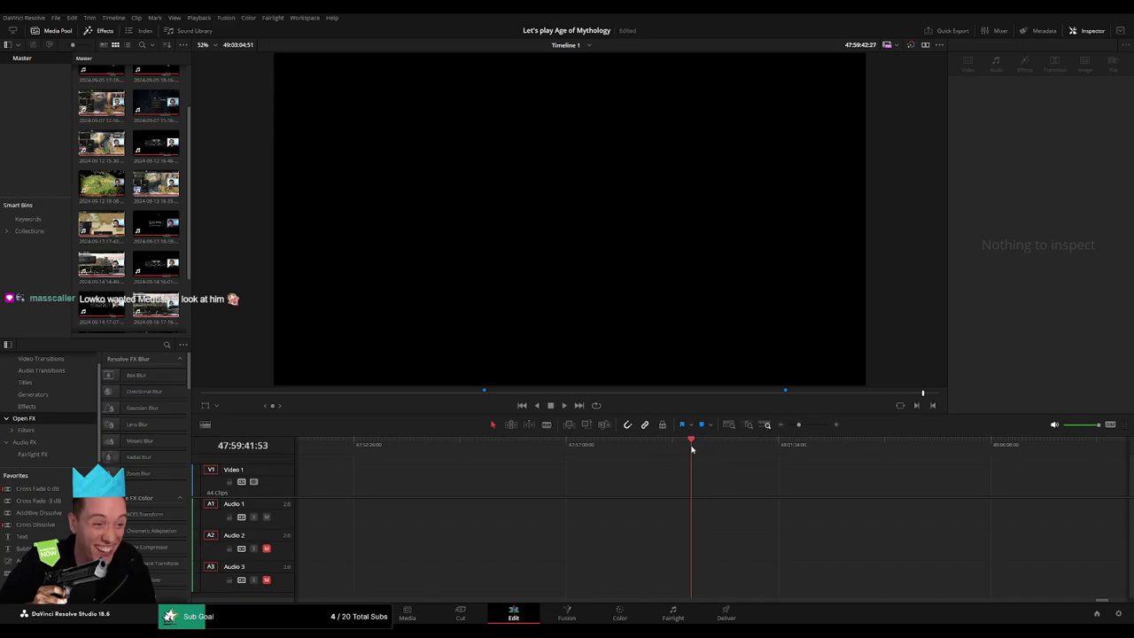
drag(692, 449, 697, 449)
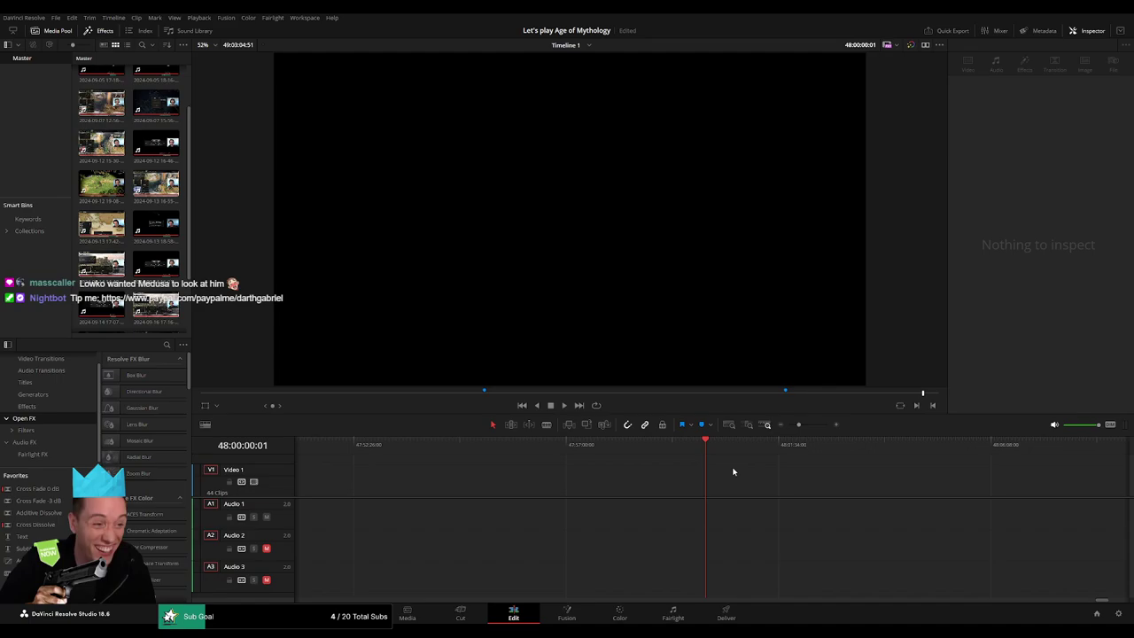
drag(804, 429, 792, 427)
drag(860, 479, 754, 478)
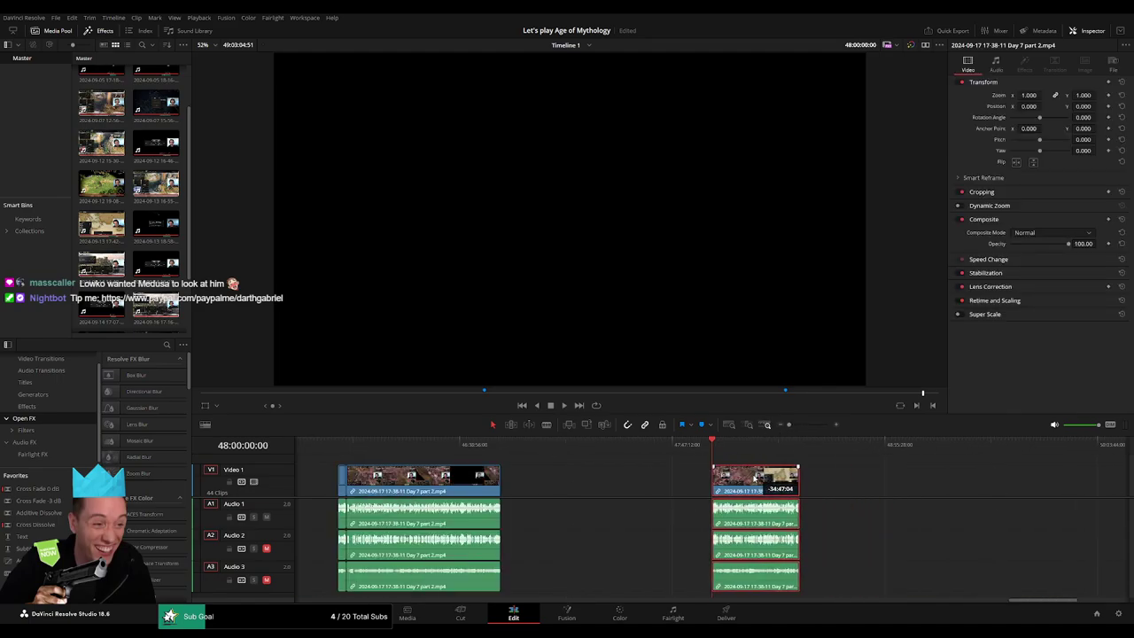
click(623, 479)
key(space)
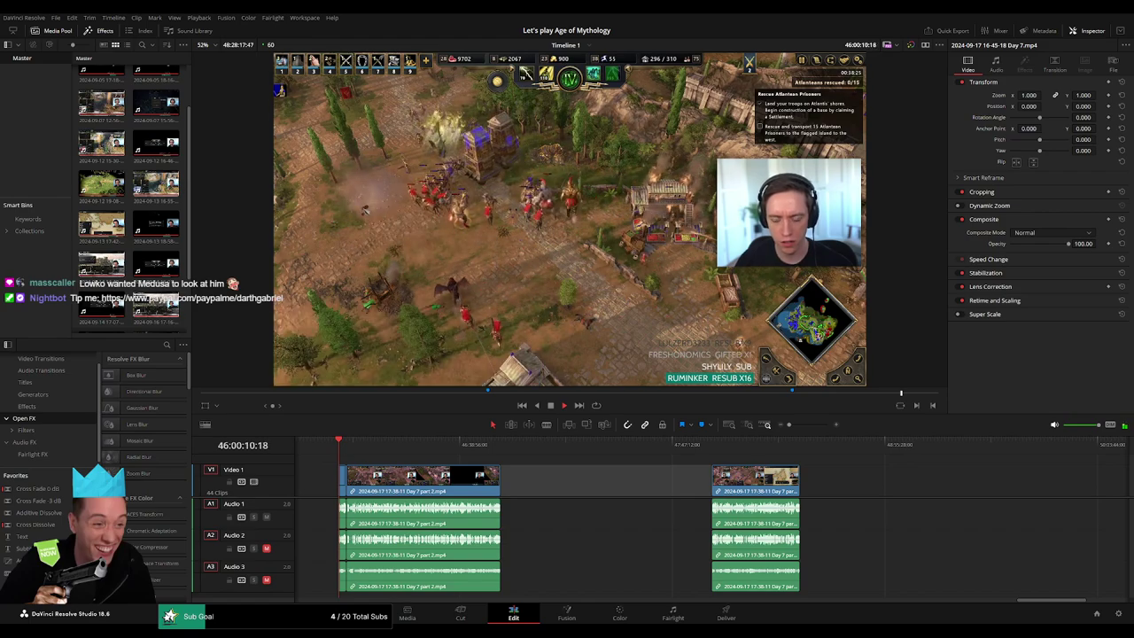
click(337, 454)
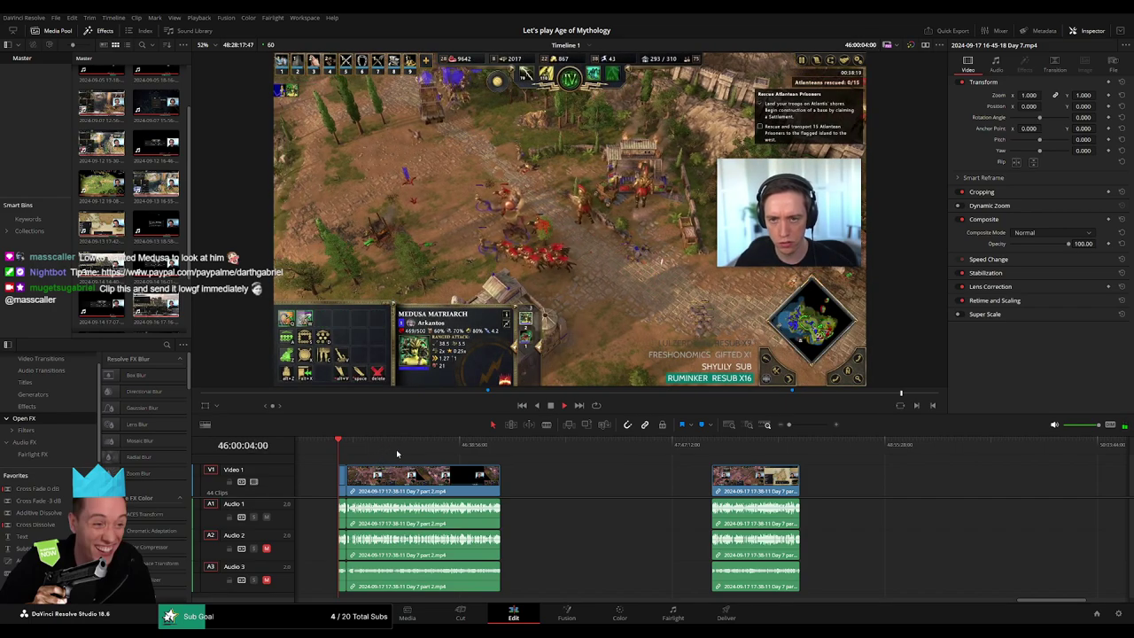
click(672, 479)
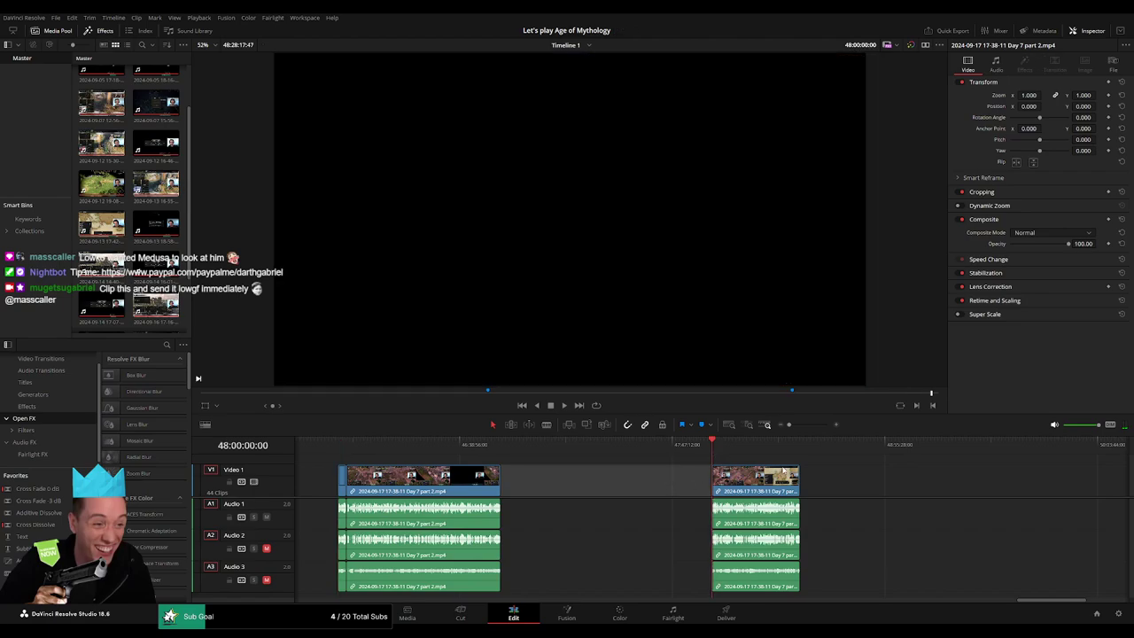
key(space)
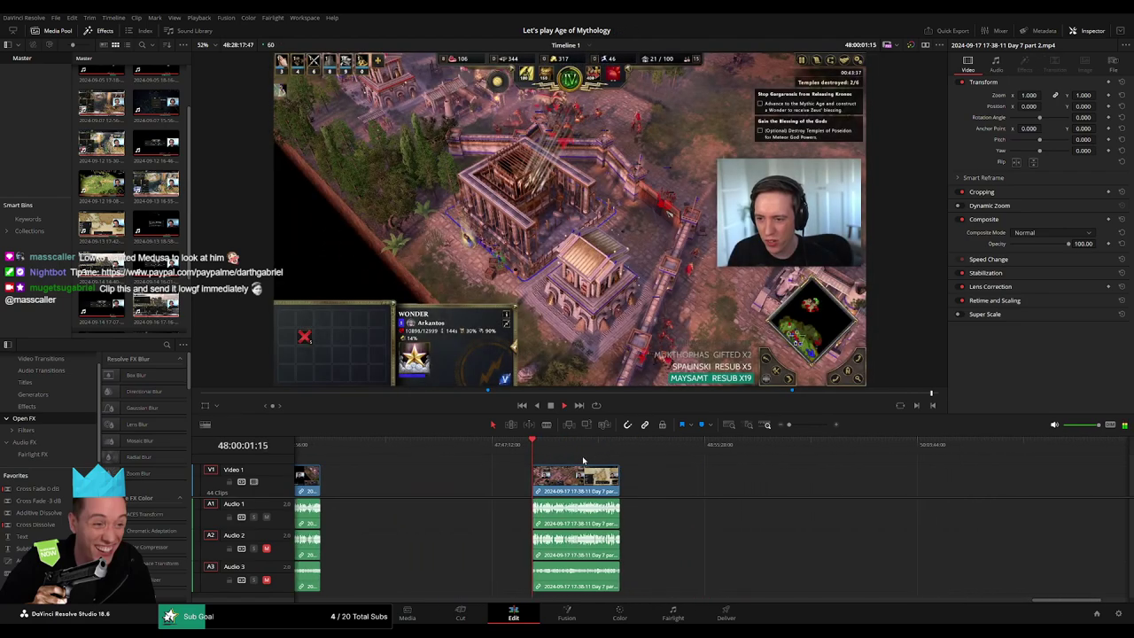
click(560, 445)
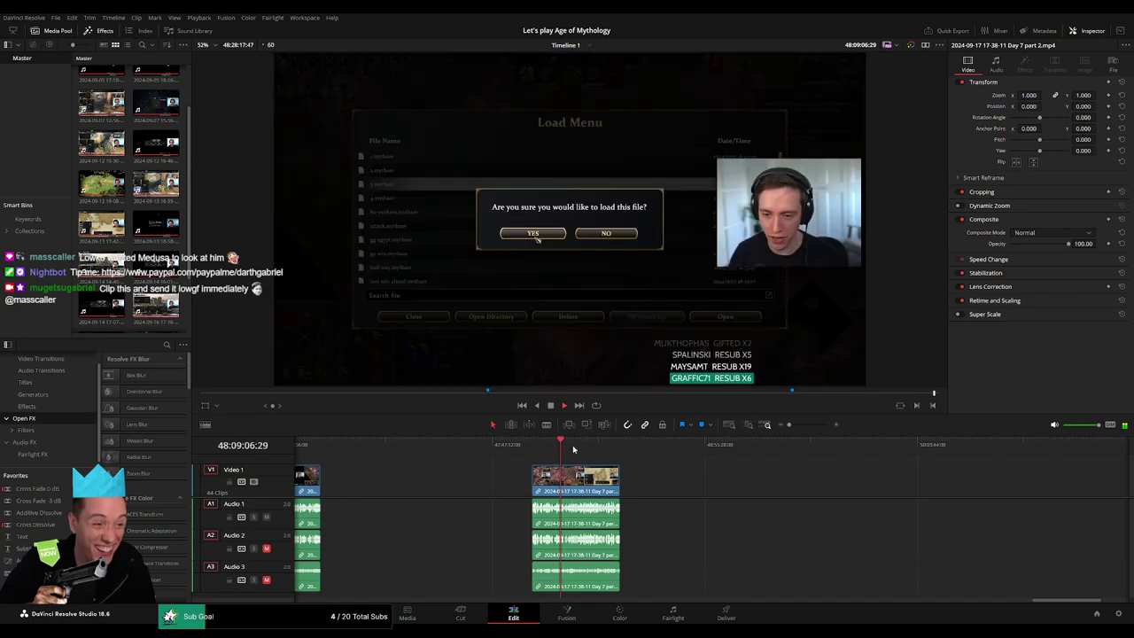
key(space)
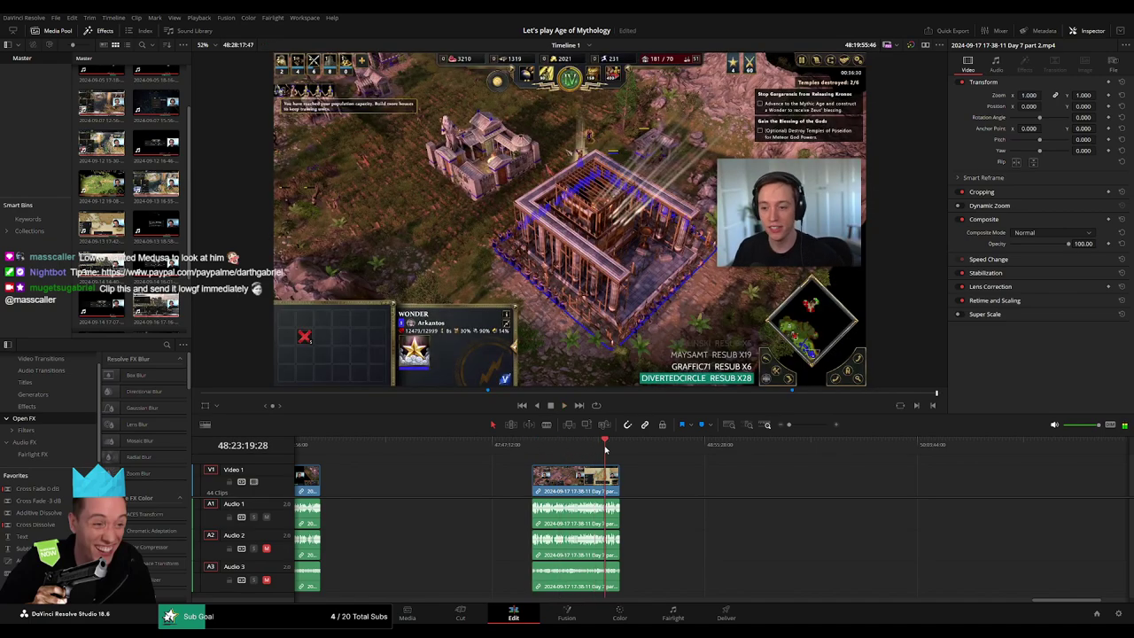
scroll(668, 472, up, 10)
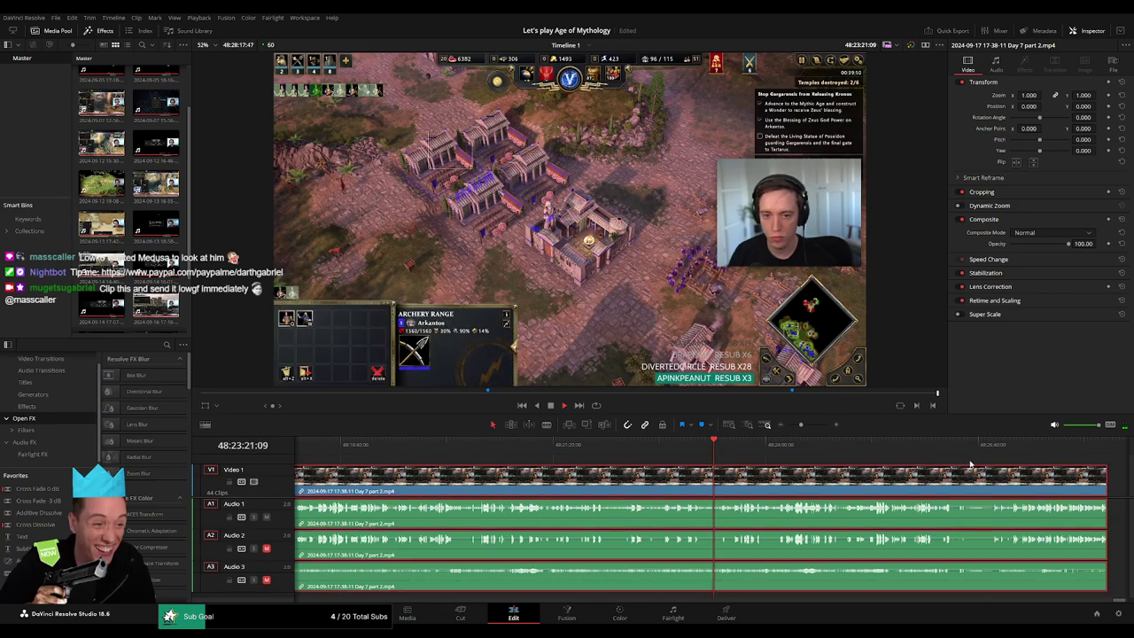
Step: Trim the end of the final Day 7 part 2 piece earlier on every track
click(924, 454)
scroll(966, 488, down, 5)
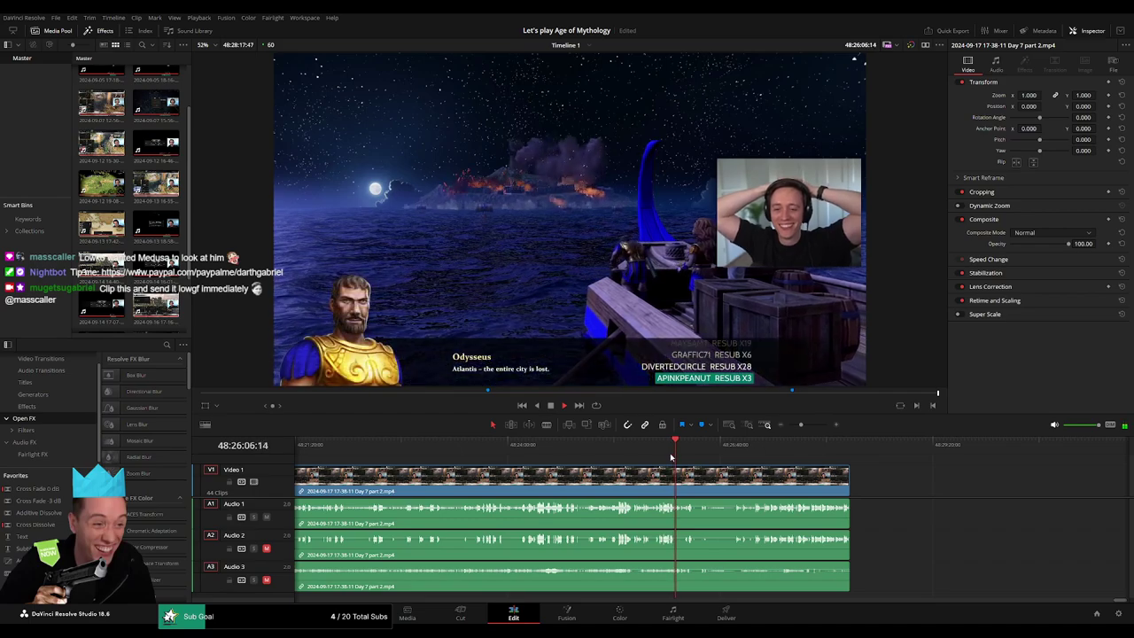
scroll(670, 453, up, 2)
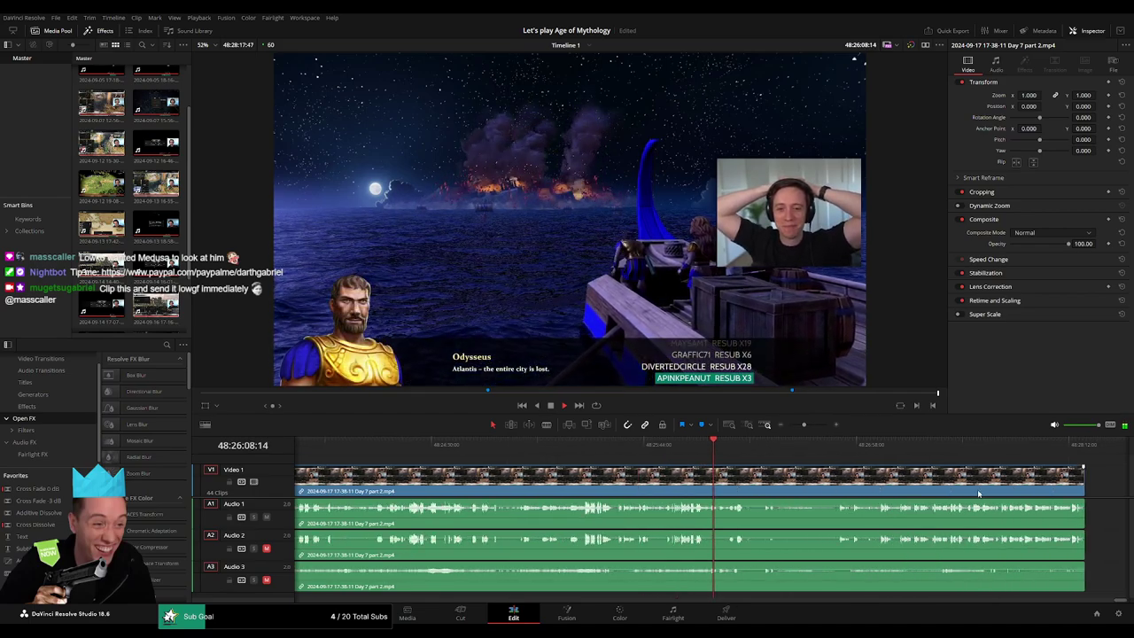
drag(1083, 563, 1090, 563)
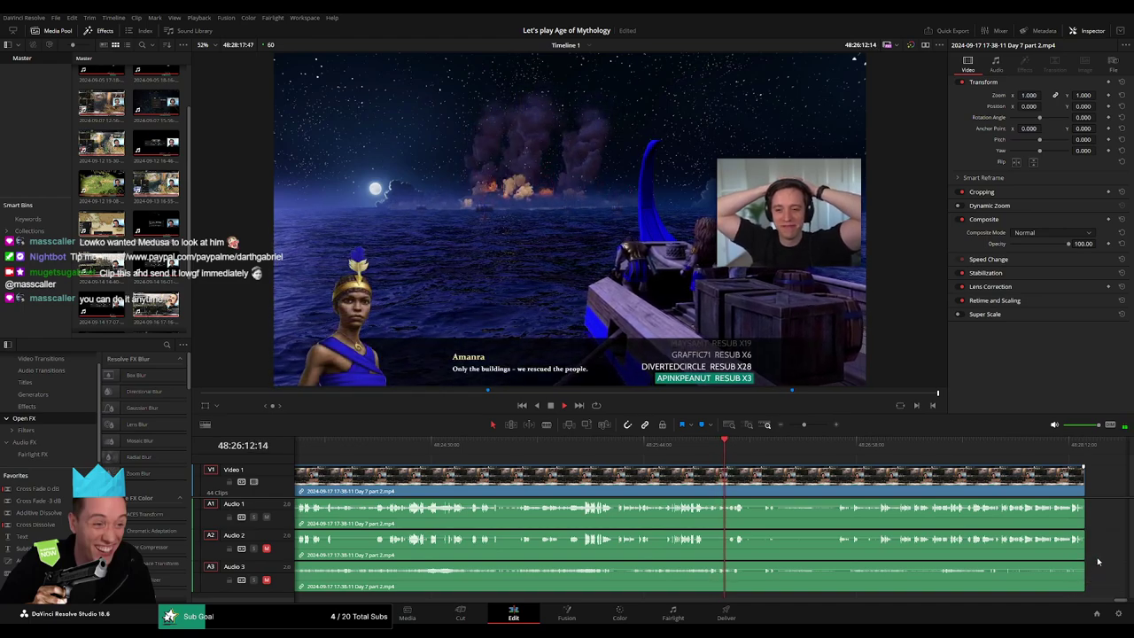
scroll(986, 527, up, 2)
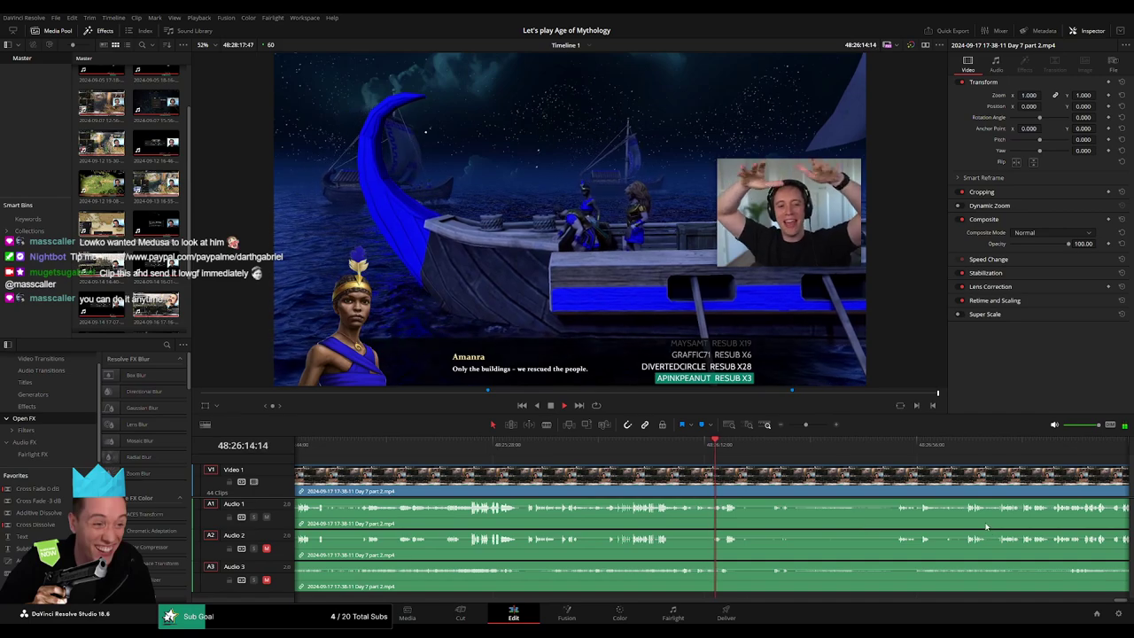
scroll(986, 527, right, 5)
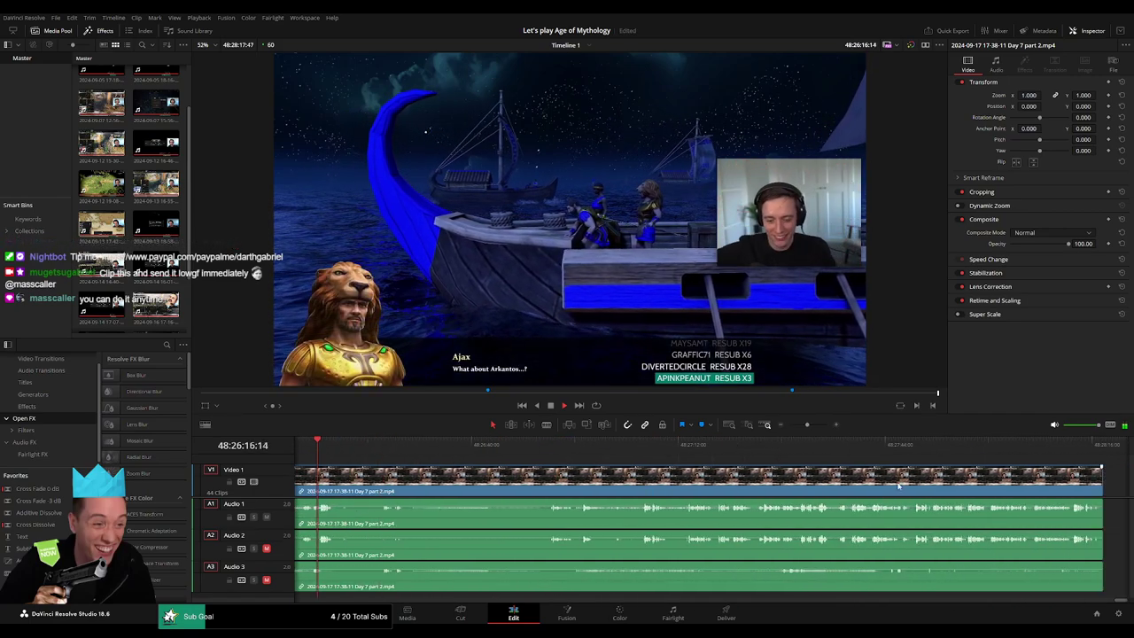
drag(1101, 507, 1096, 502)
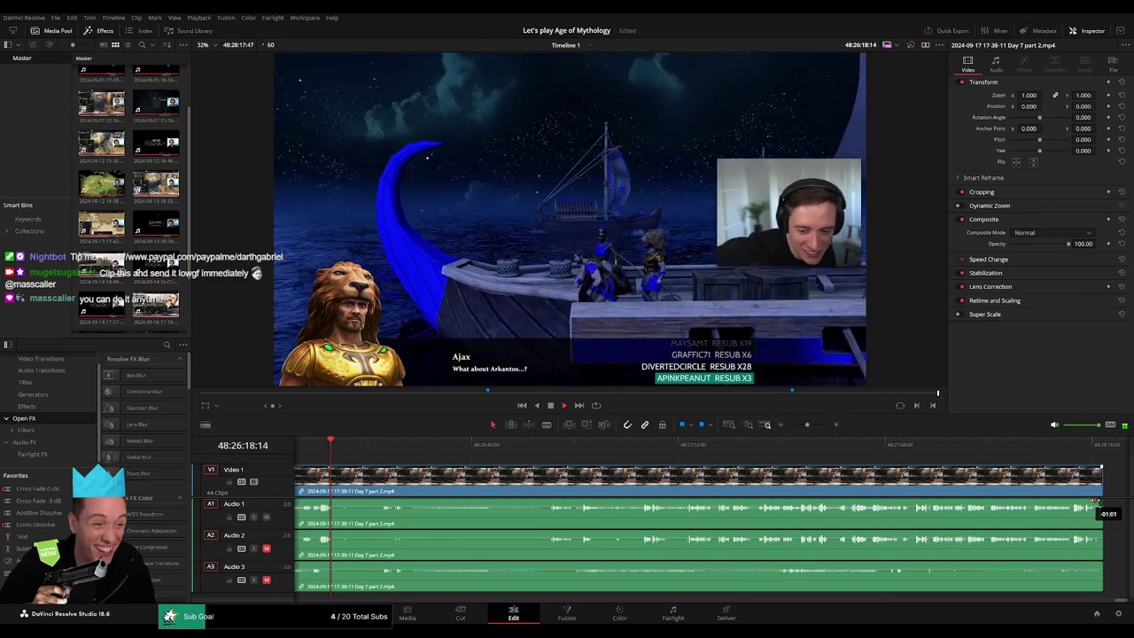
click(1099, 467)
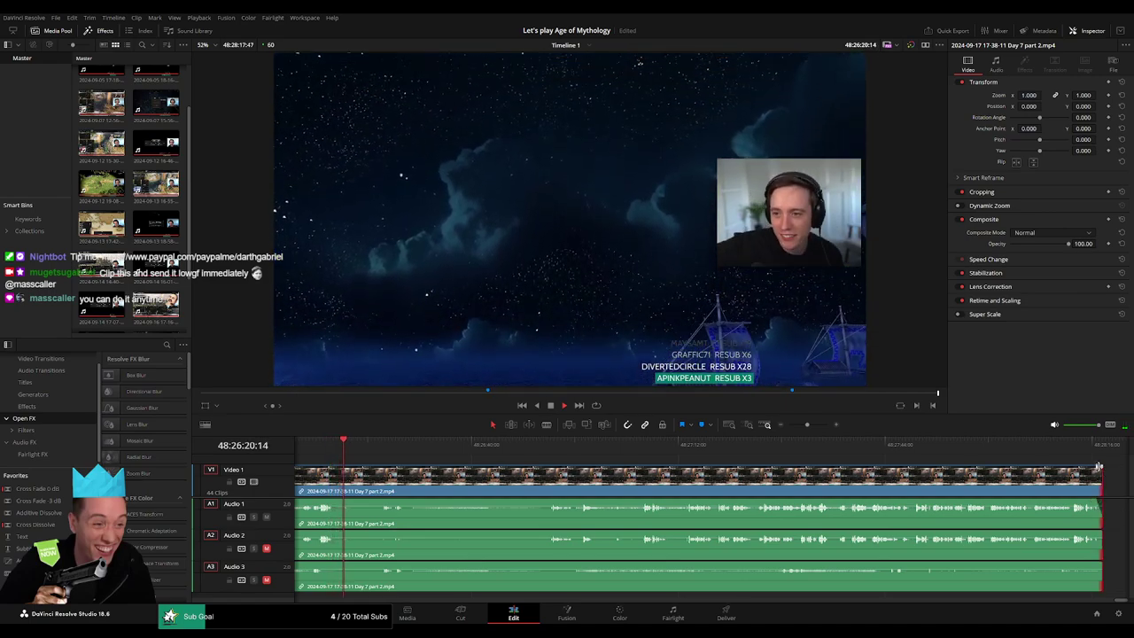
drag(1098, 466, 1095, 565)
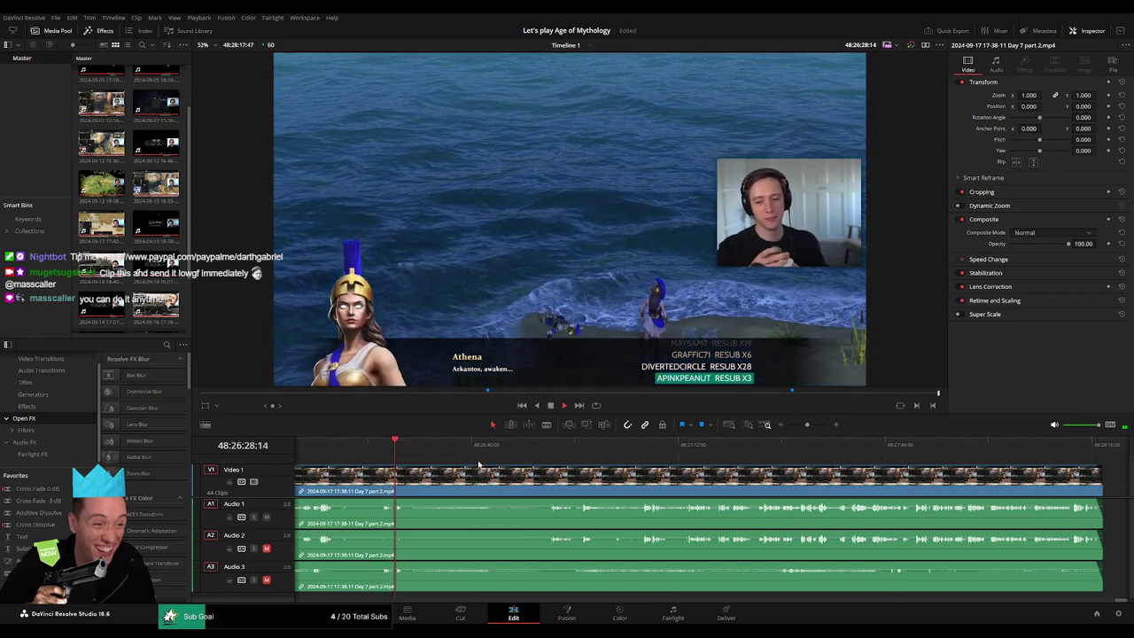
Step: Scrub and play the ending to confirm it finishes on the campaign select screen
click(507, 445)
key(space)
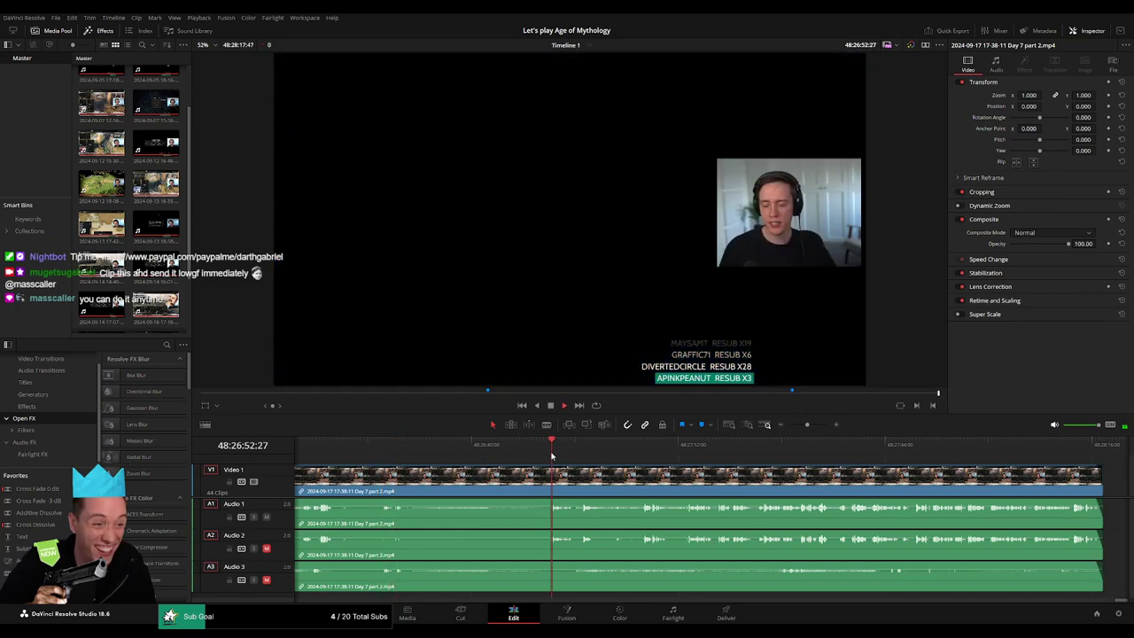
key(space)
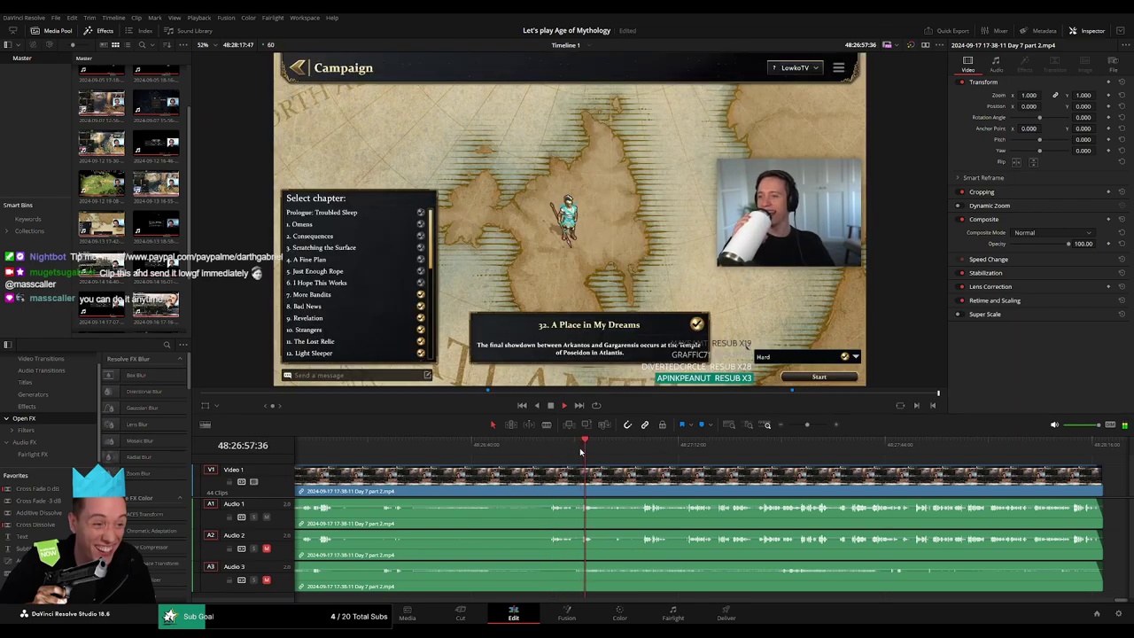
drag(580, 452, 643, 455)
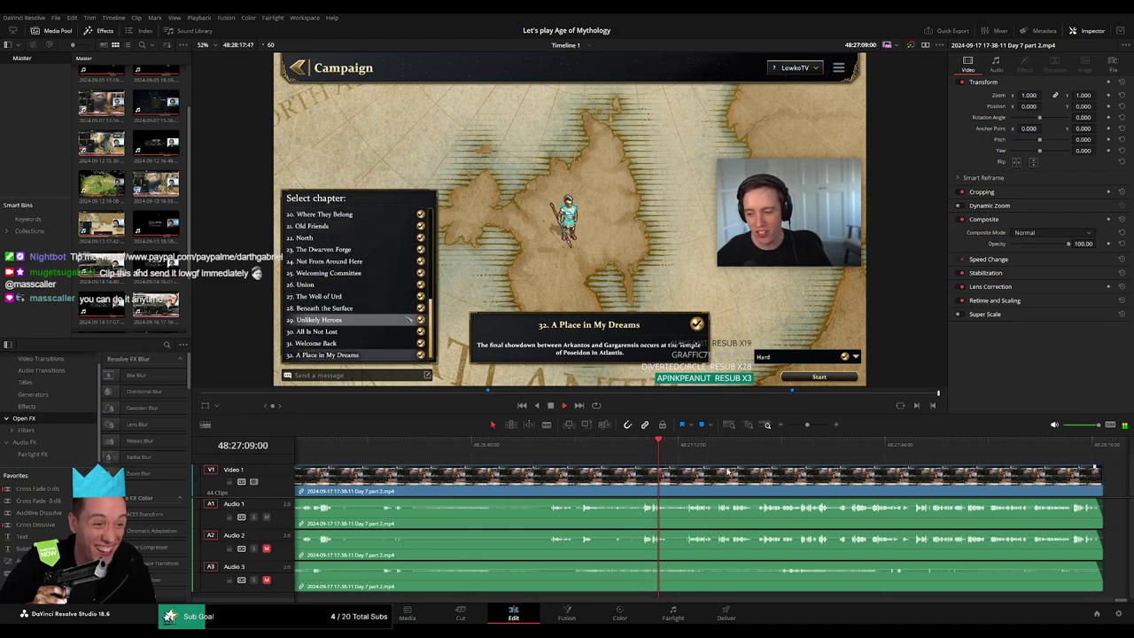
scroll(620, 456, right, 3)
click(574, 451)
key(space)
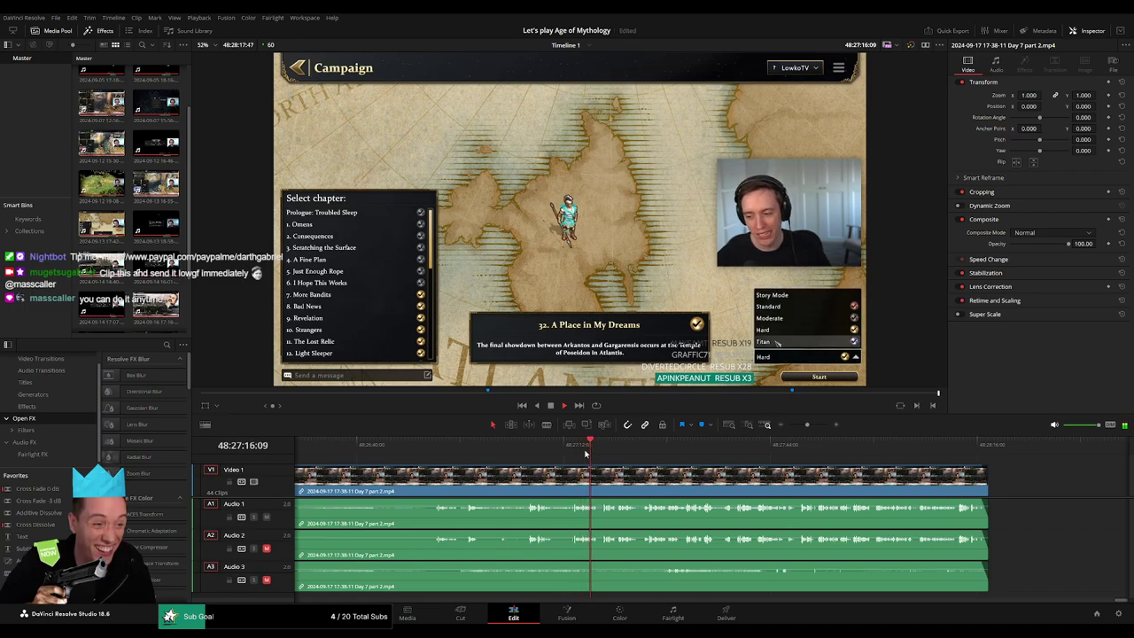
drag(593, 445, 709, 449)
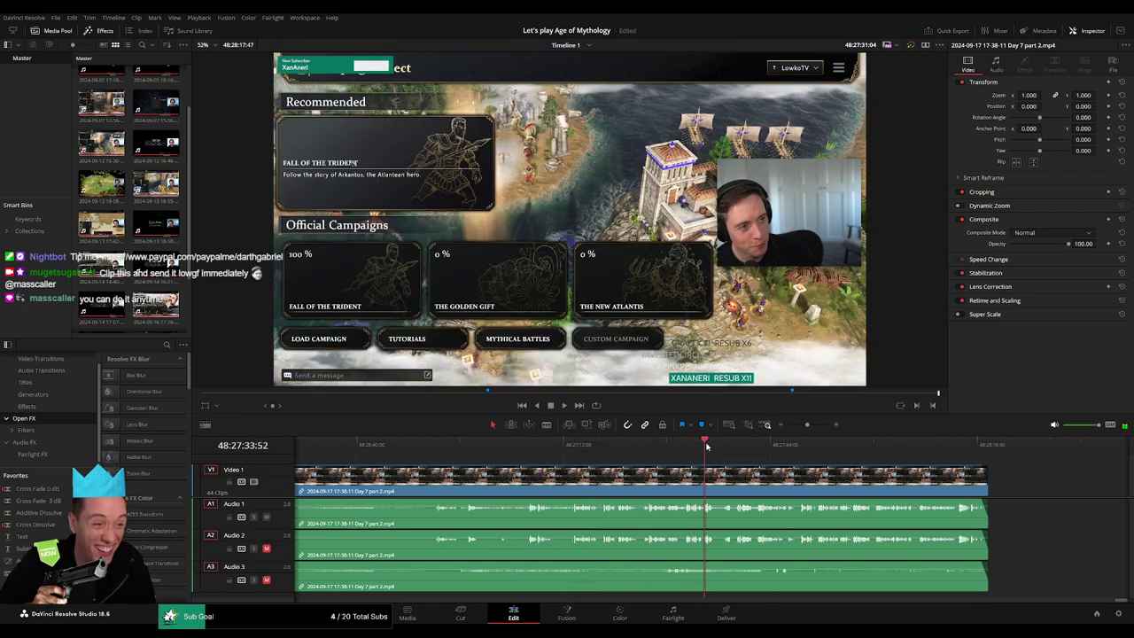
key(space)
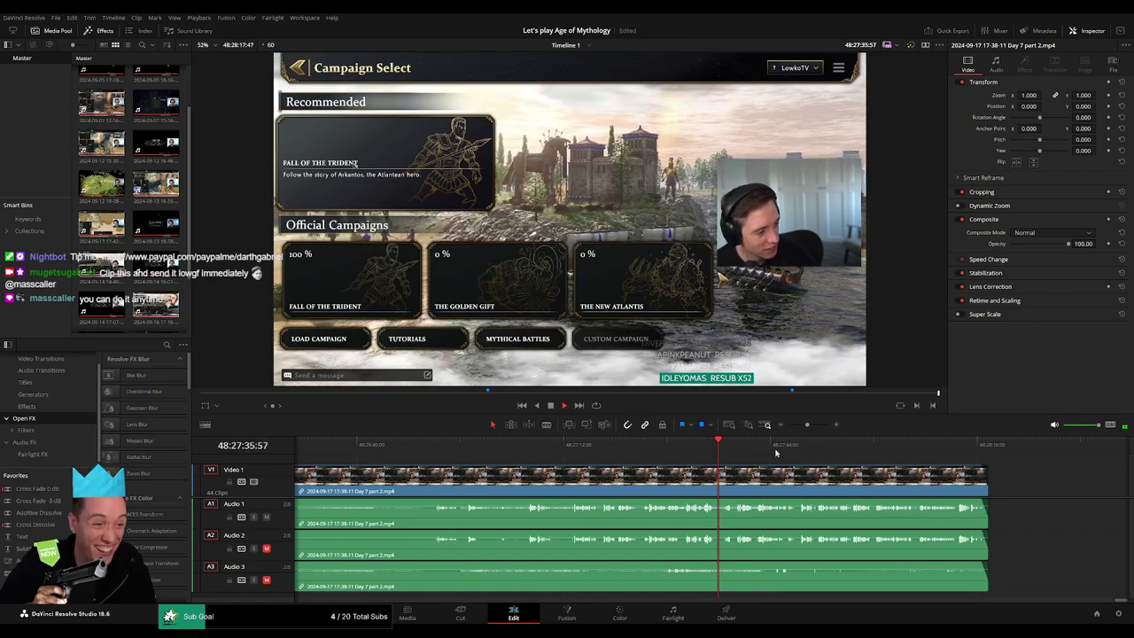
key(l)
key(l)
key(l)
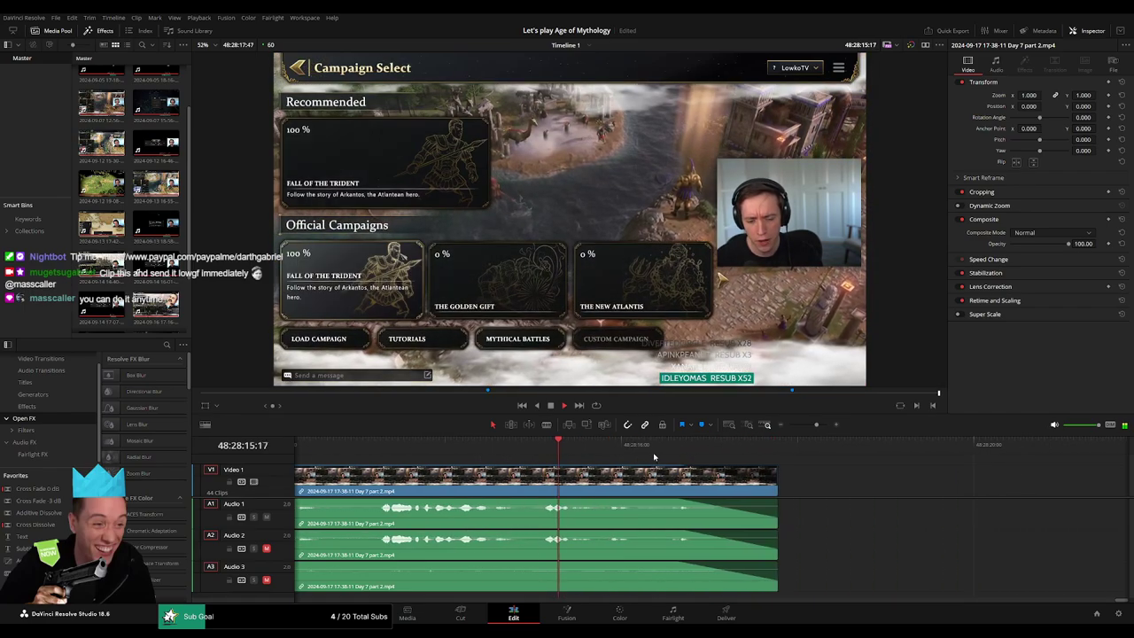
Step: Add roughly one-second audio fade-outs on A1–A3, ending the piece at 48:28:17:47
key(space)
drag(696, 469, 685, 468)
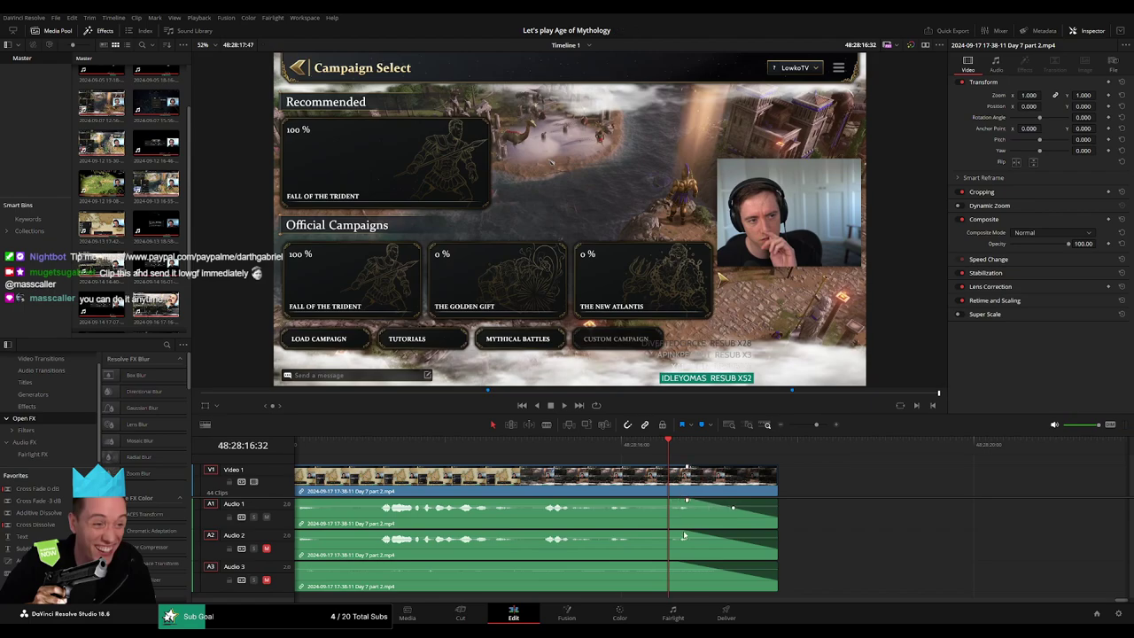
drag(682, 535, 680, 532)
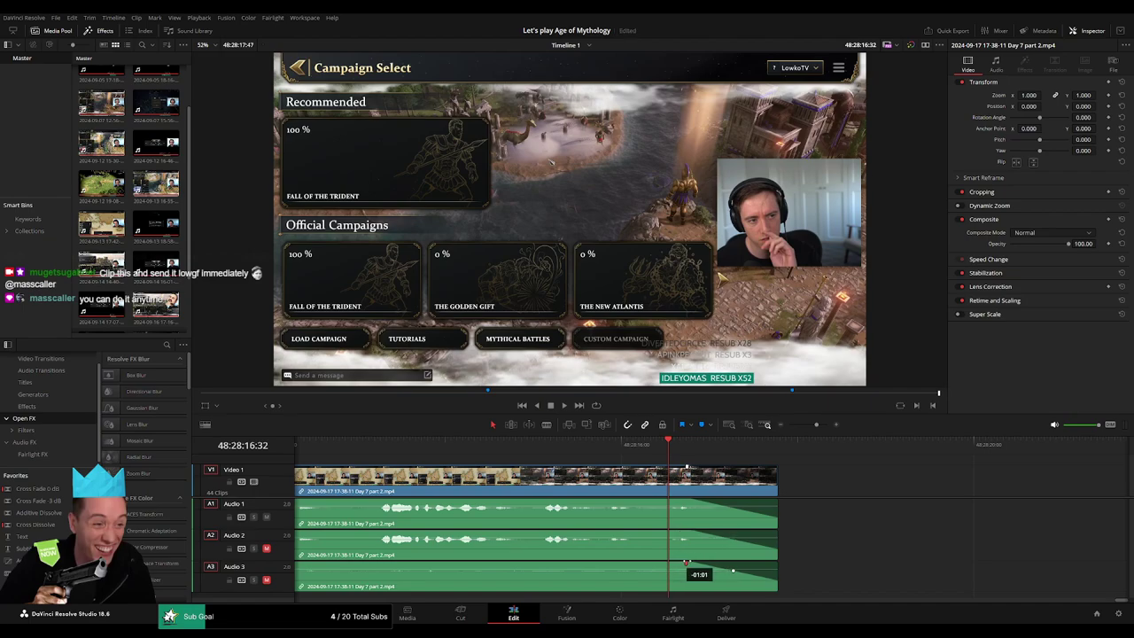
key(space)
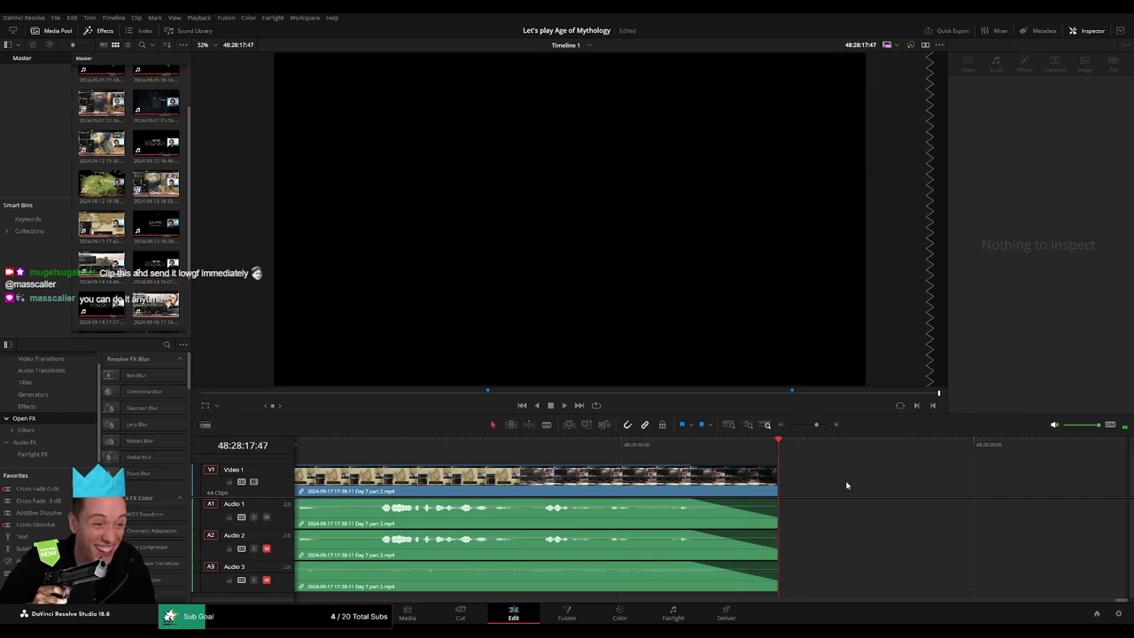
Step: Add a marker at the last clip's end, 48:28:17:47
click(767, 427)
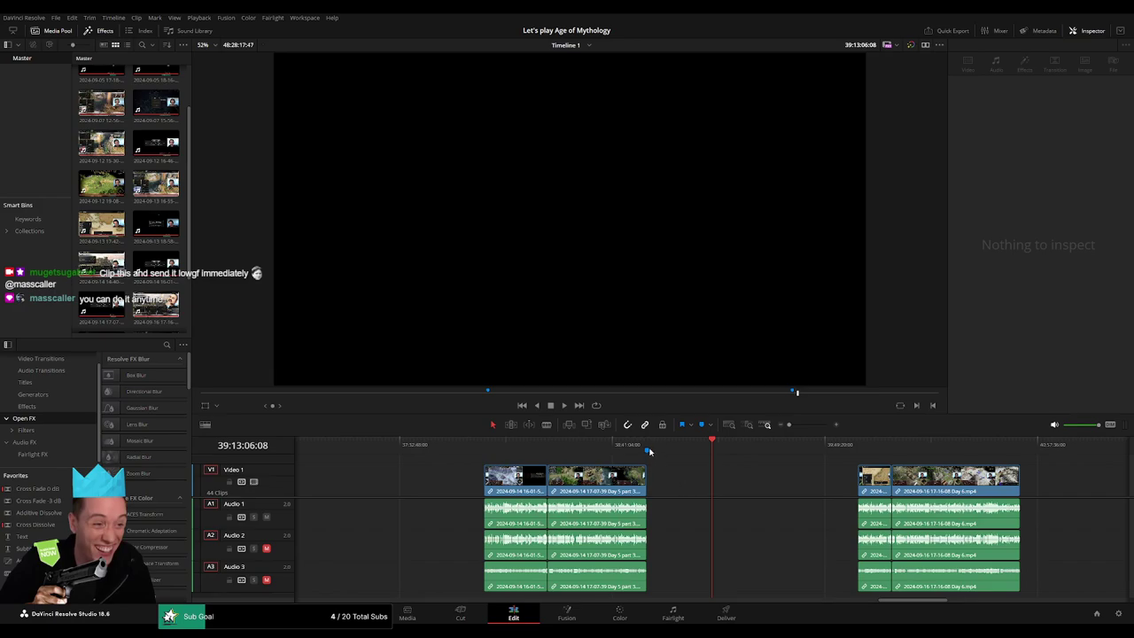
click(648, 452)
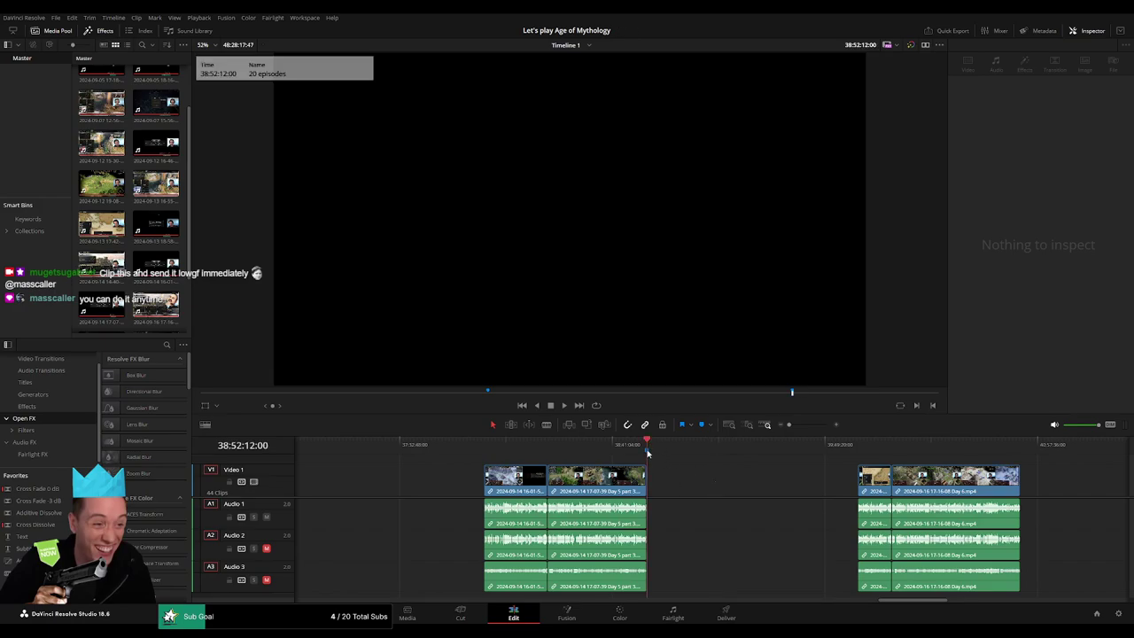
click(1019, 447)
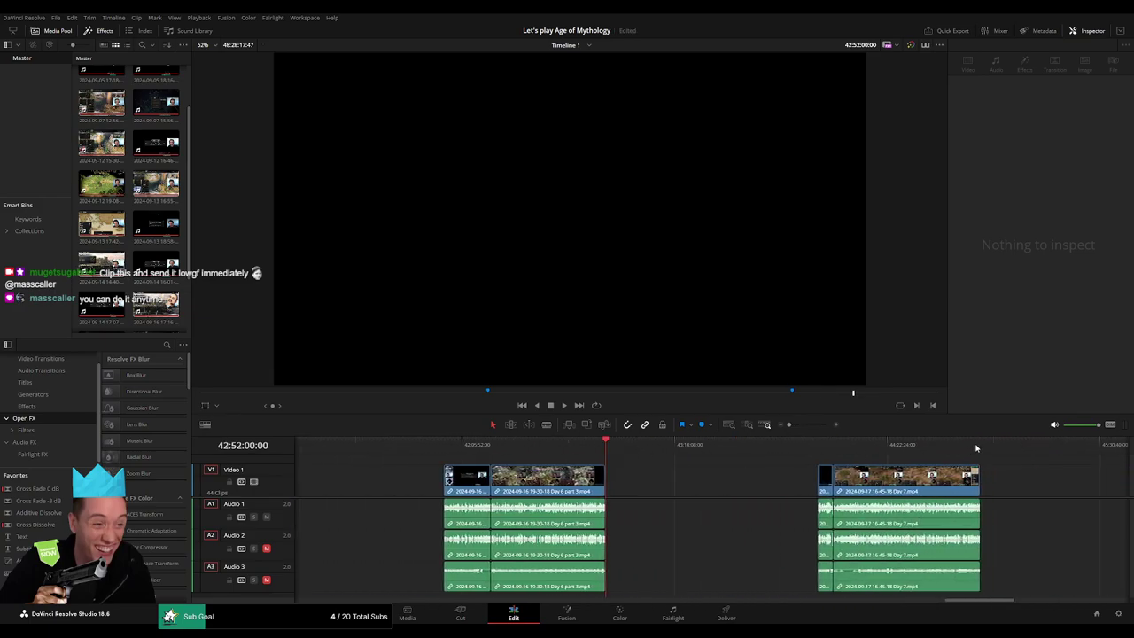
click(977, 448)
key(Down)
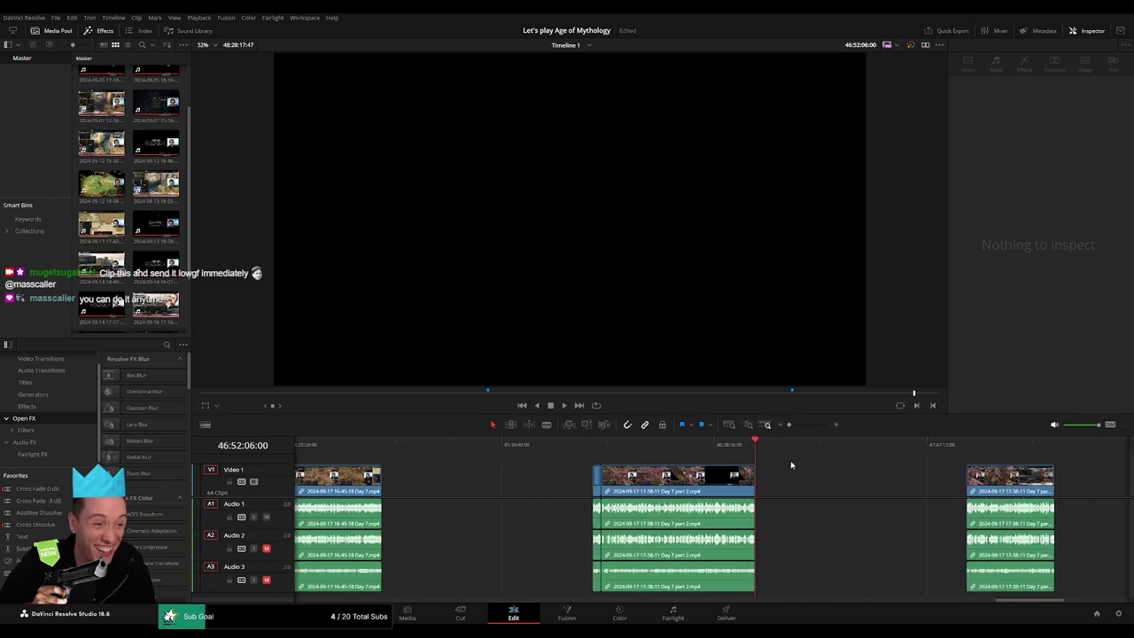
key(Down)
key(Down)
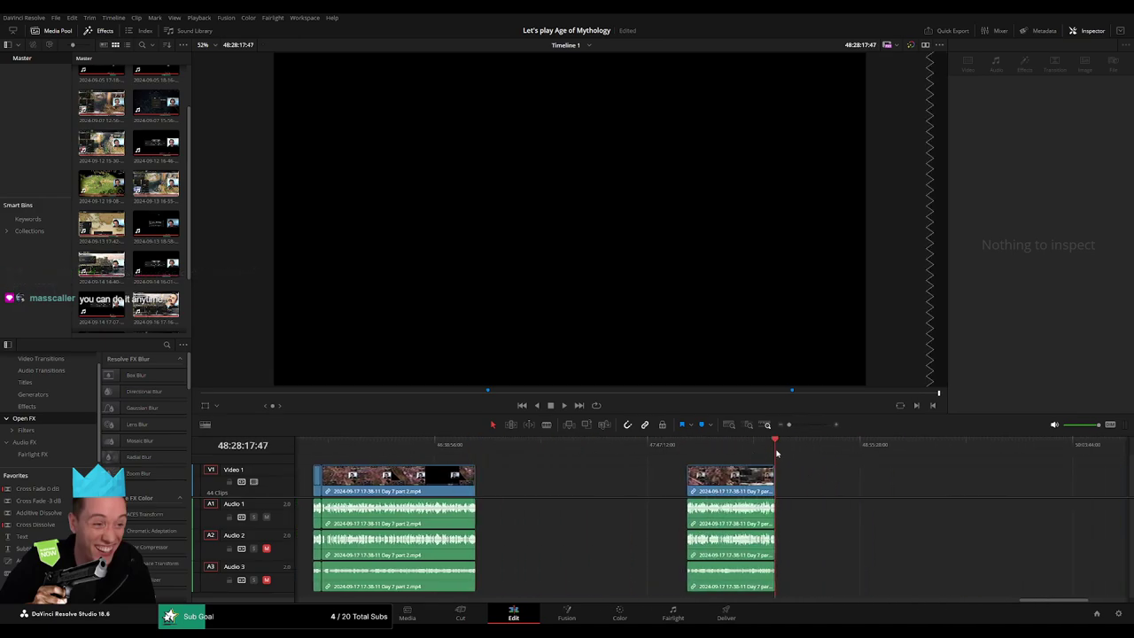
key(m)
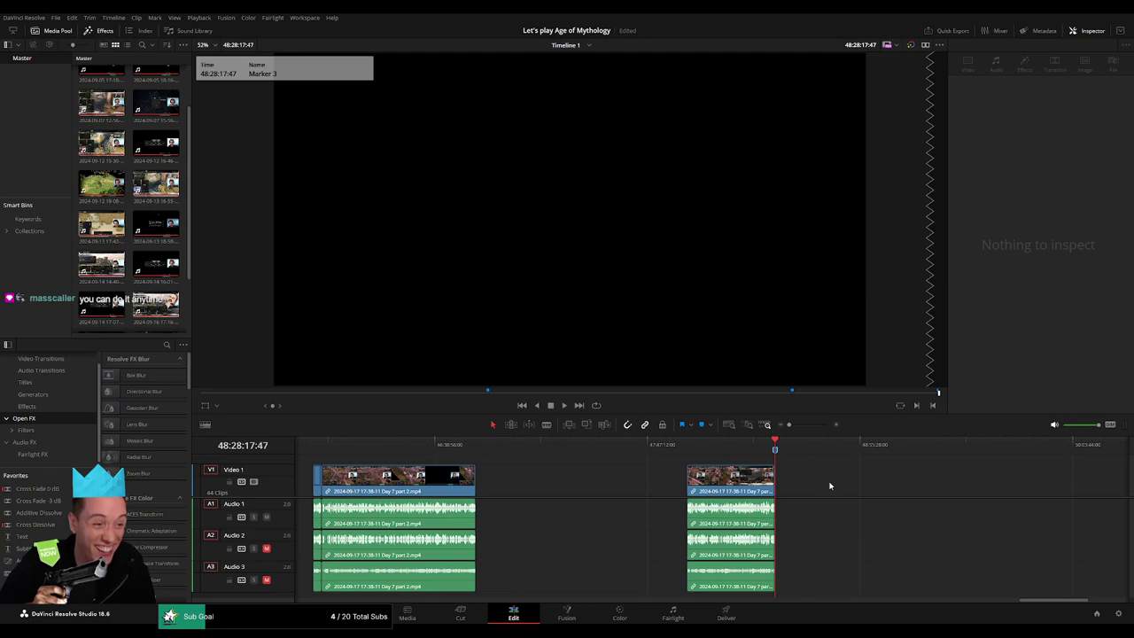
text(25 episodes)
Step: Confirm '25 episodes' as the name of the 48:28:17:47 marker
key(Return)
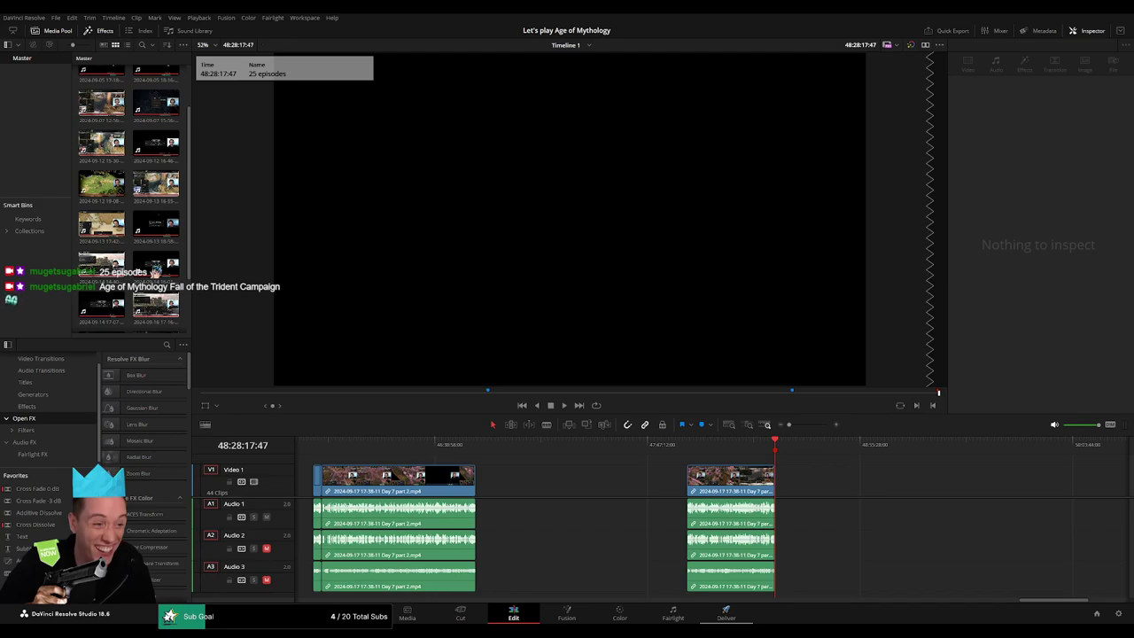
Step: Go to the Deliver page, shrink the video track height and zoom the timeline out
click(725, 612)
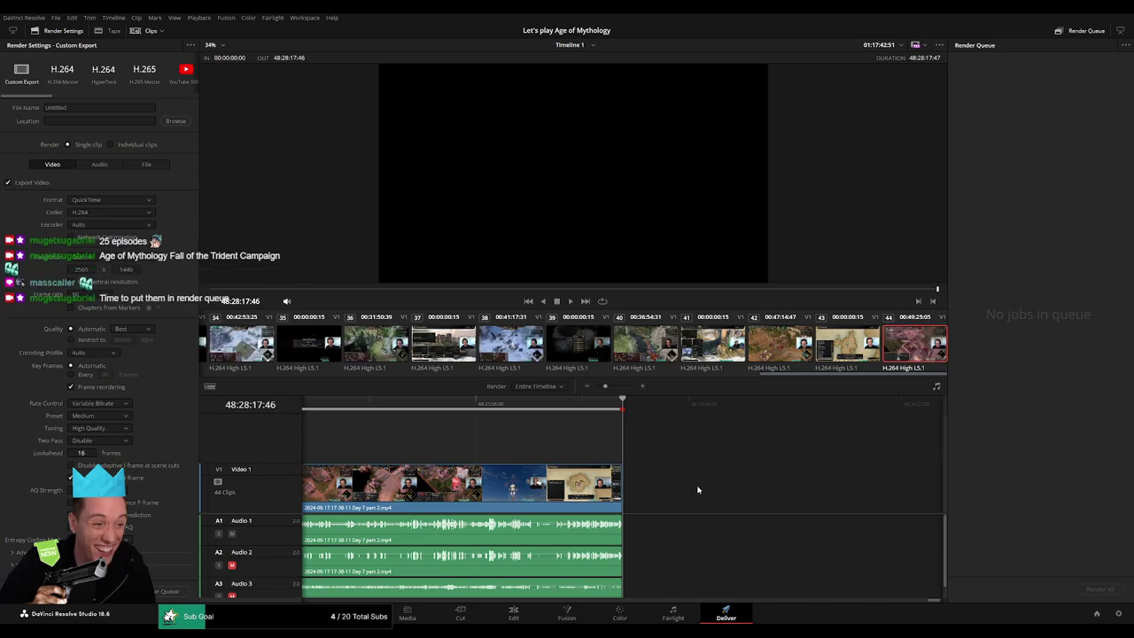
drag(281, 463, 282, 474)
scroll(272, 520, down, 2)
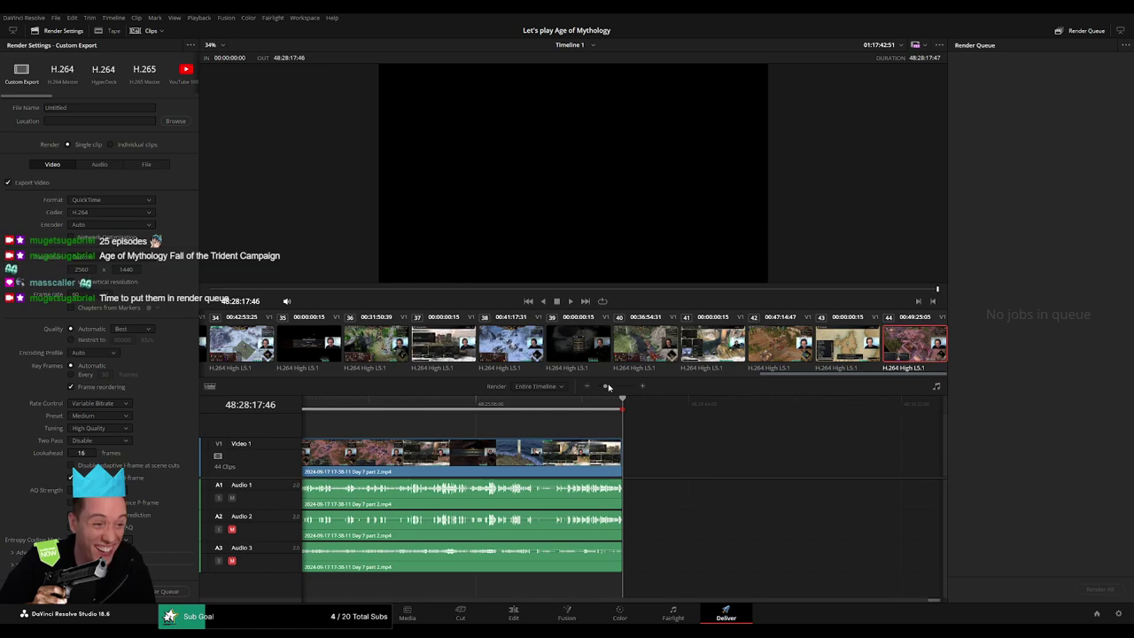
drag(605, 386, 595, 387)
drag(902, 601, 337, 600)
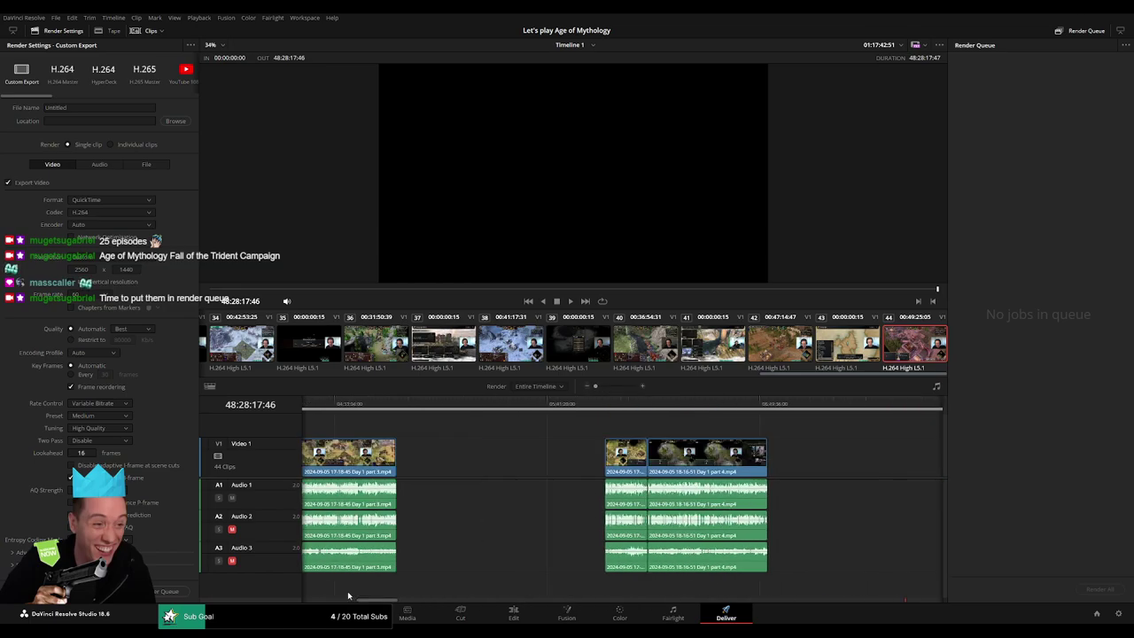
Step: Mark the first episode's range: In at the timeline start, Out one frame before its end
key(Home)
key(i)
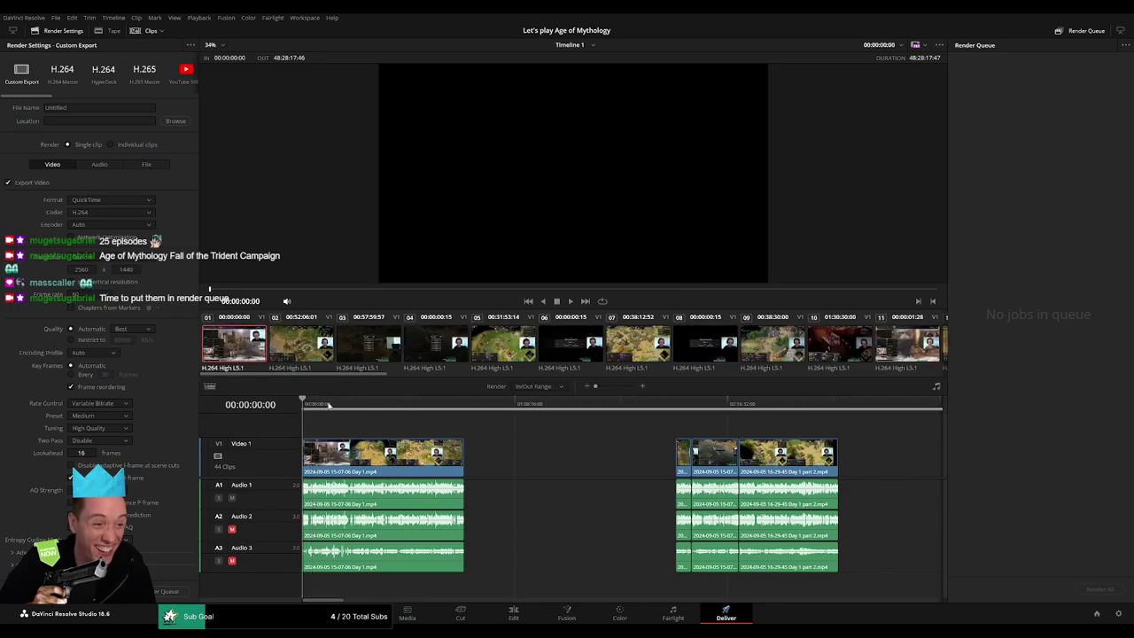
drag(316, 401, 467, 404)
click(621, 388)
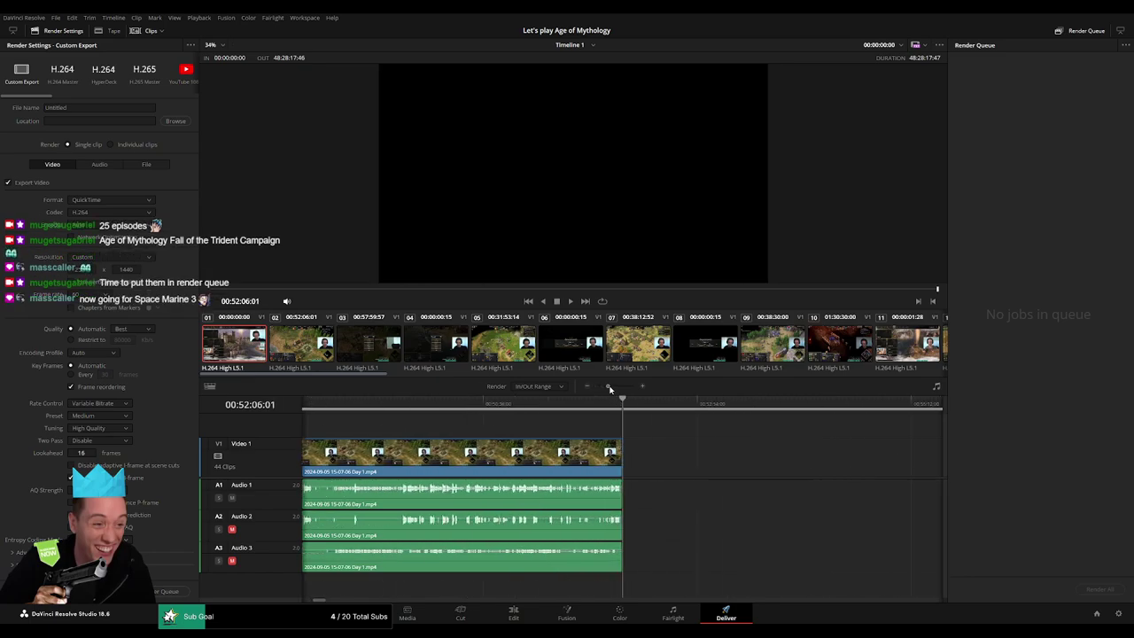
key(Left)
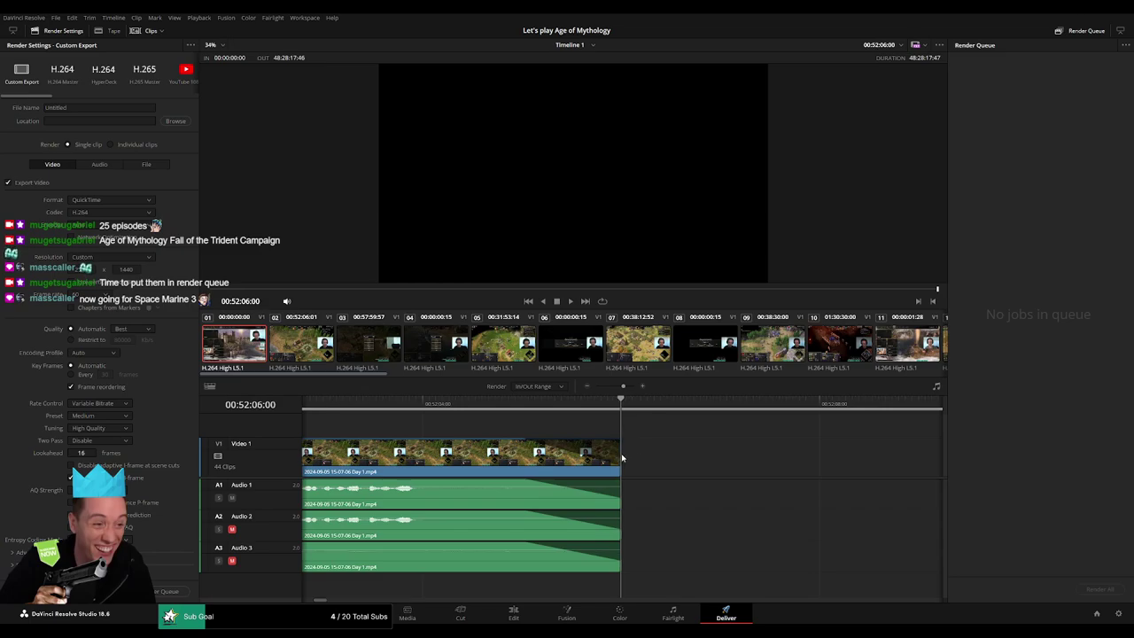
key(o)
drag(624, 387, 595, 387)
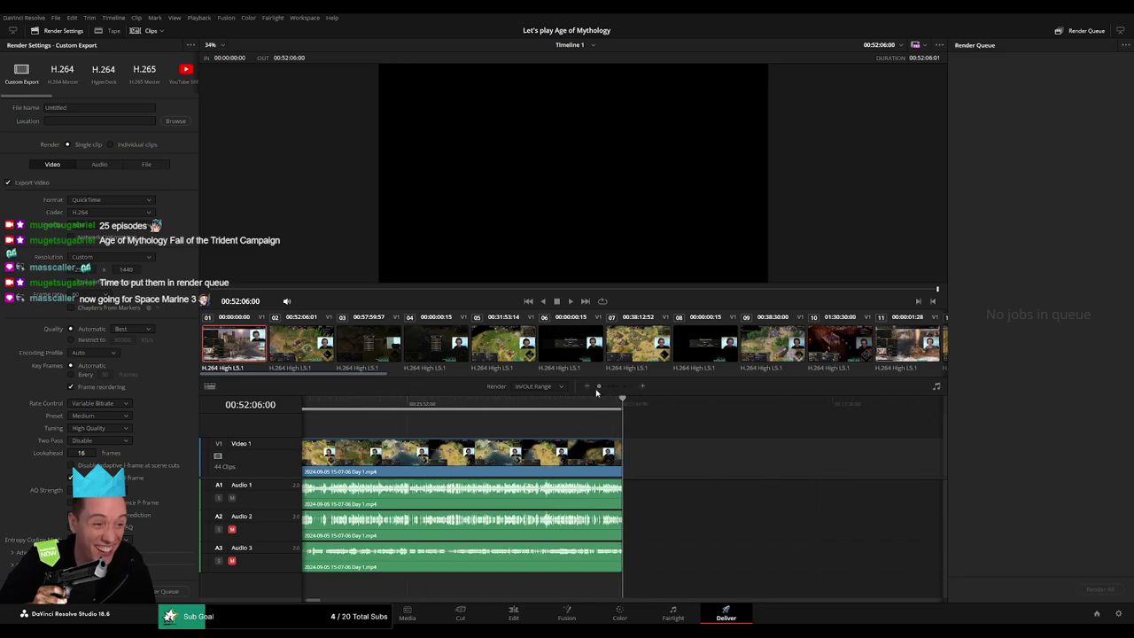
drag(323, 411, 298, 411)
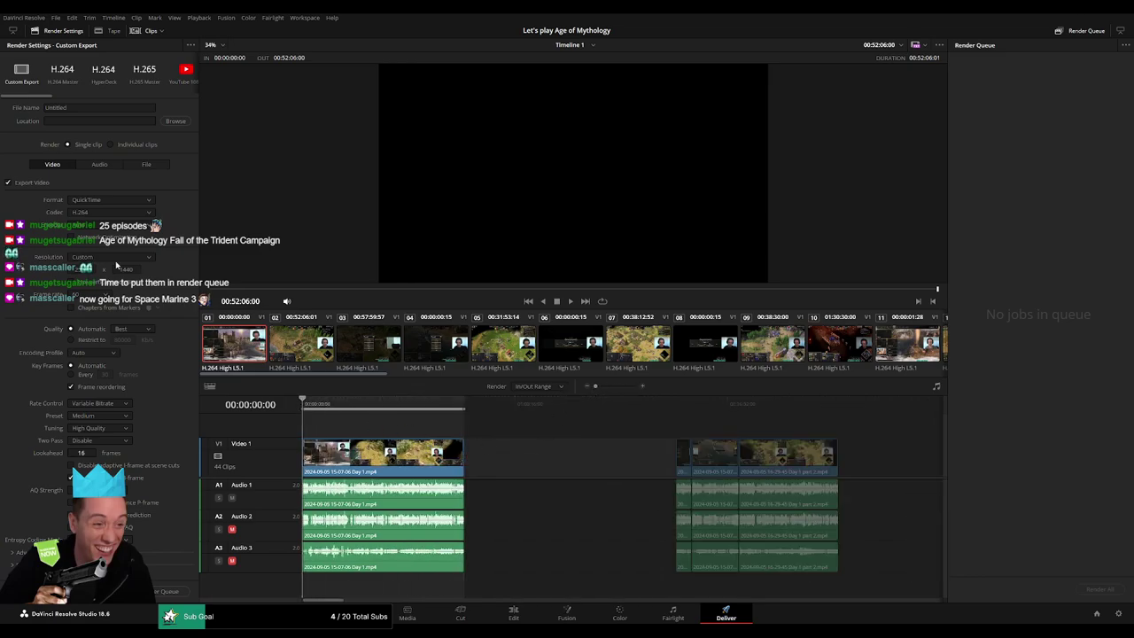
Step: Set Format to MP4 and restrict quality to a 25000 Kb/s bitrate
click(106, 230)
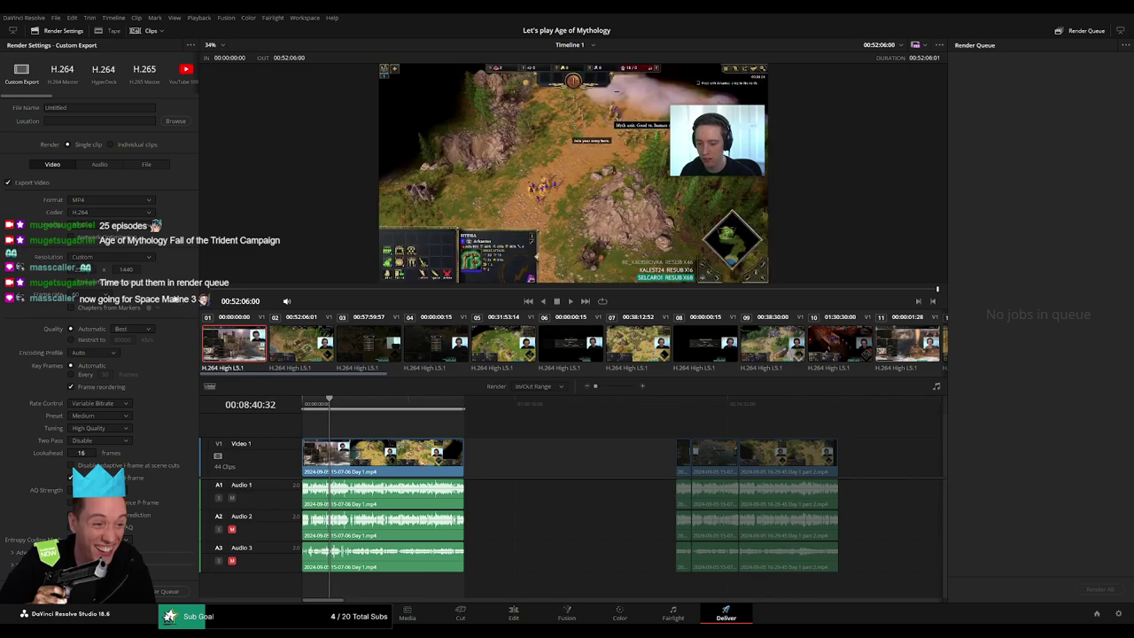
click(115, 340)
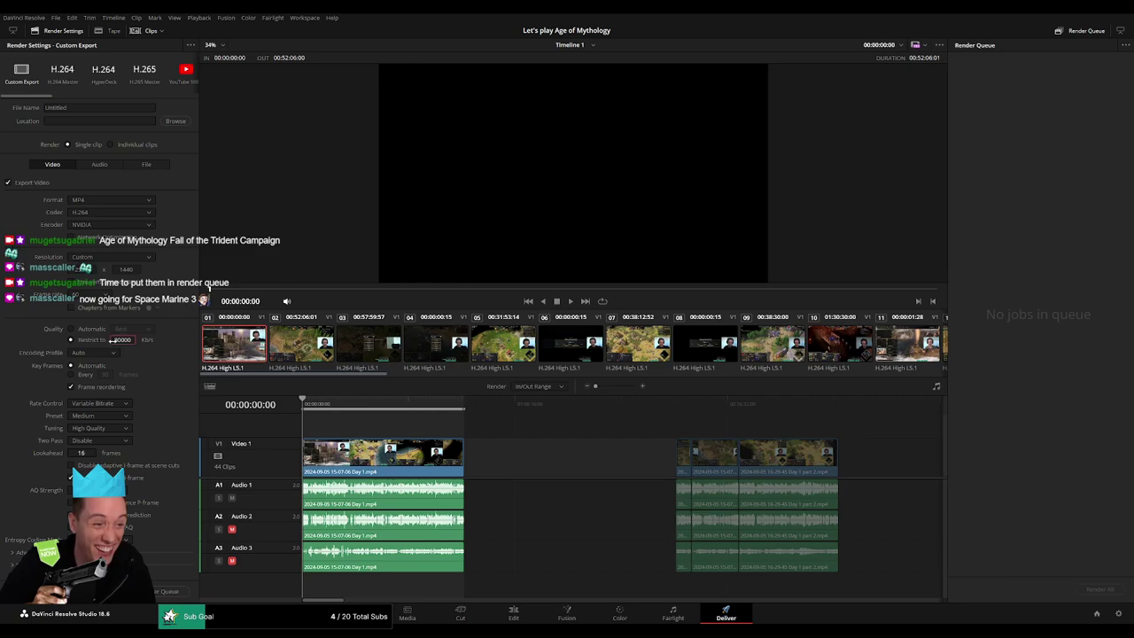
text(2)
key(Delete)
key(Delete)
text(4)
key(BackSpace)
text(5)
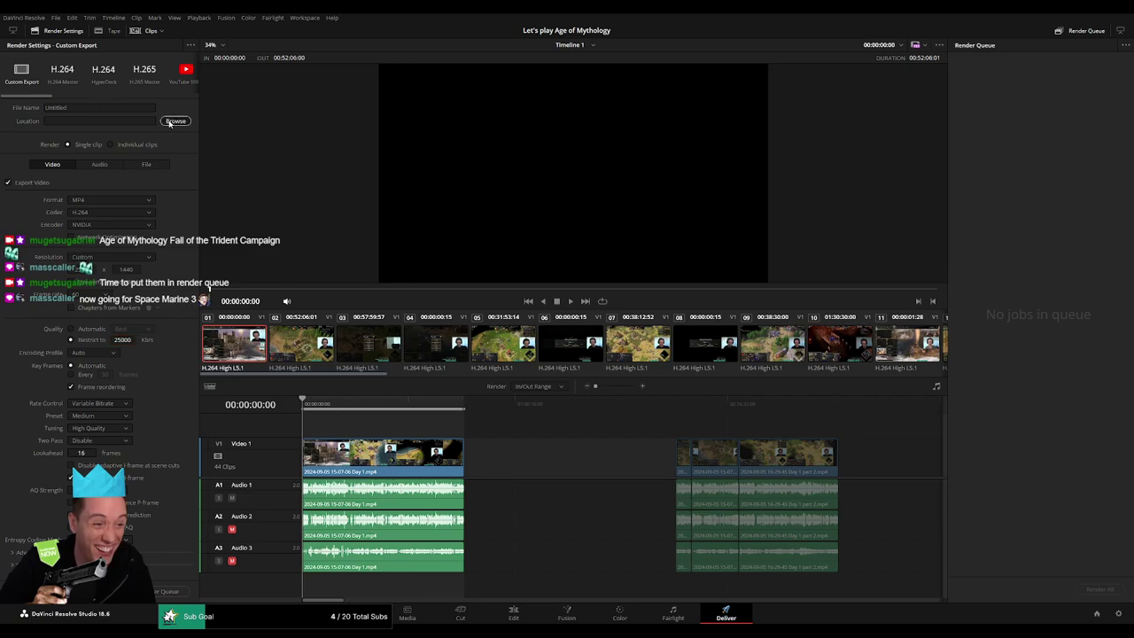
text(Let's play Age of Mythology - Fall of the Ti)
Step: Confirm the 25000 Kb/s bitrate, name the file 'Trident Campaign with Lowko Ep 1' and queue it as Job 1
key(Return)
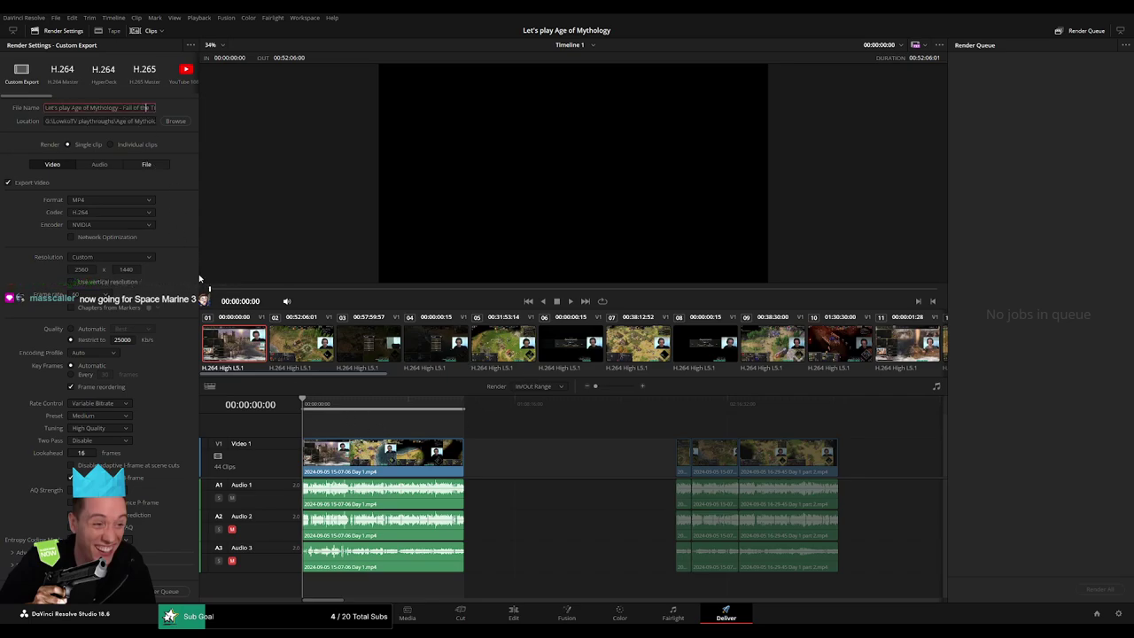
text(rident Campaign with Lowko Ep 1)
click(535, 441)
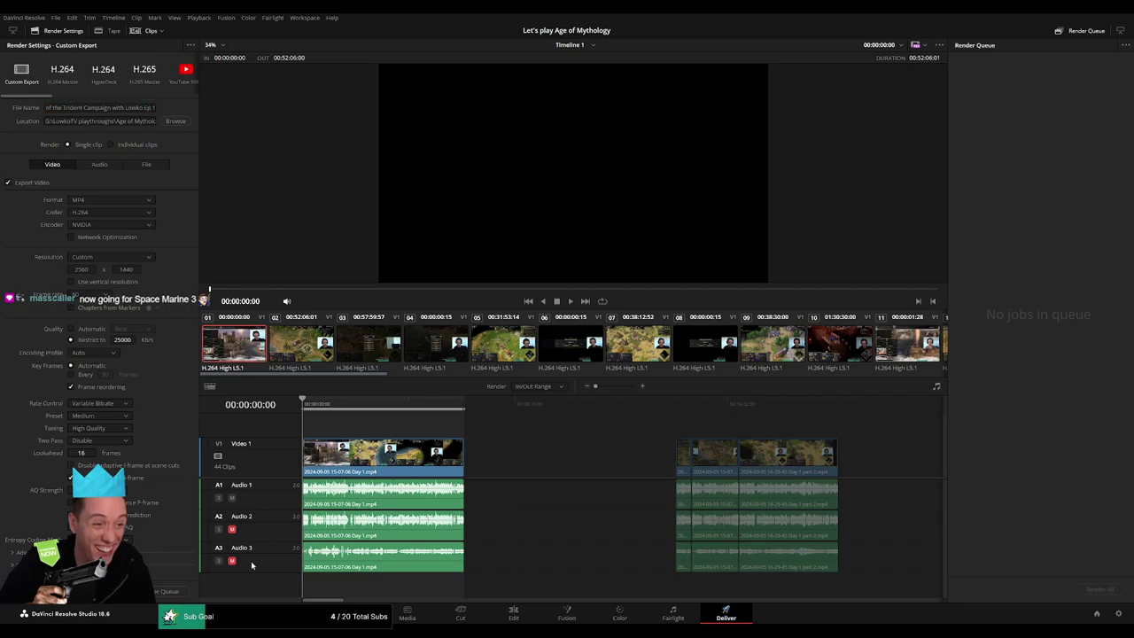
click(184, 595)
scroll(577, 448, right, 5)
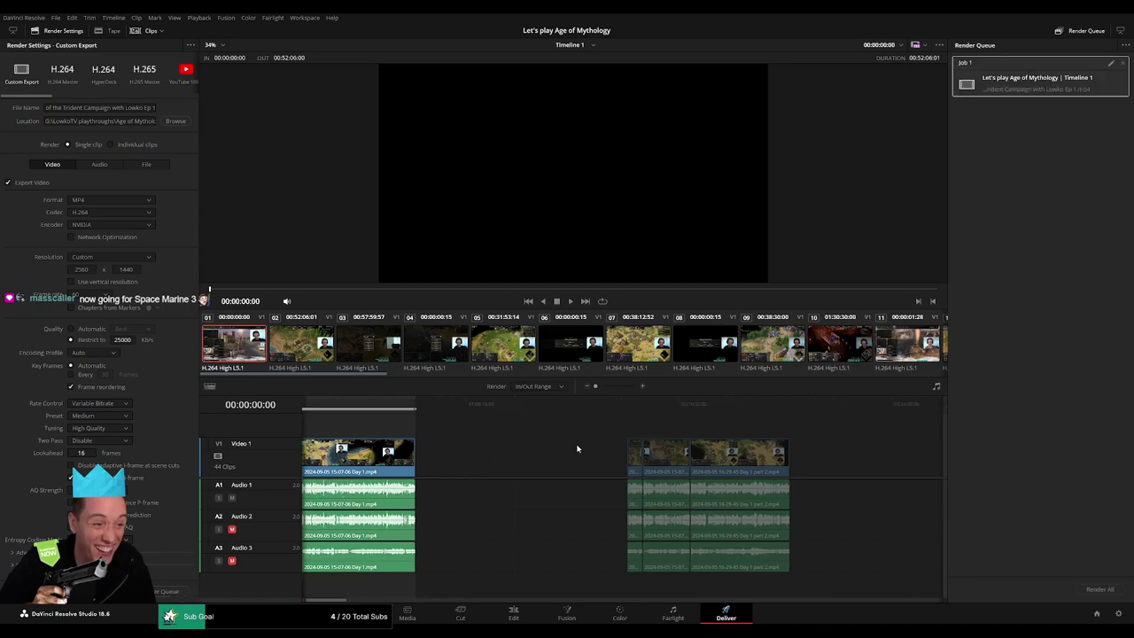
Step: Mark In/Out around the second clip and queue it as the episode 2 job
click(527, 404)
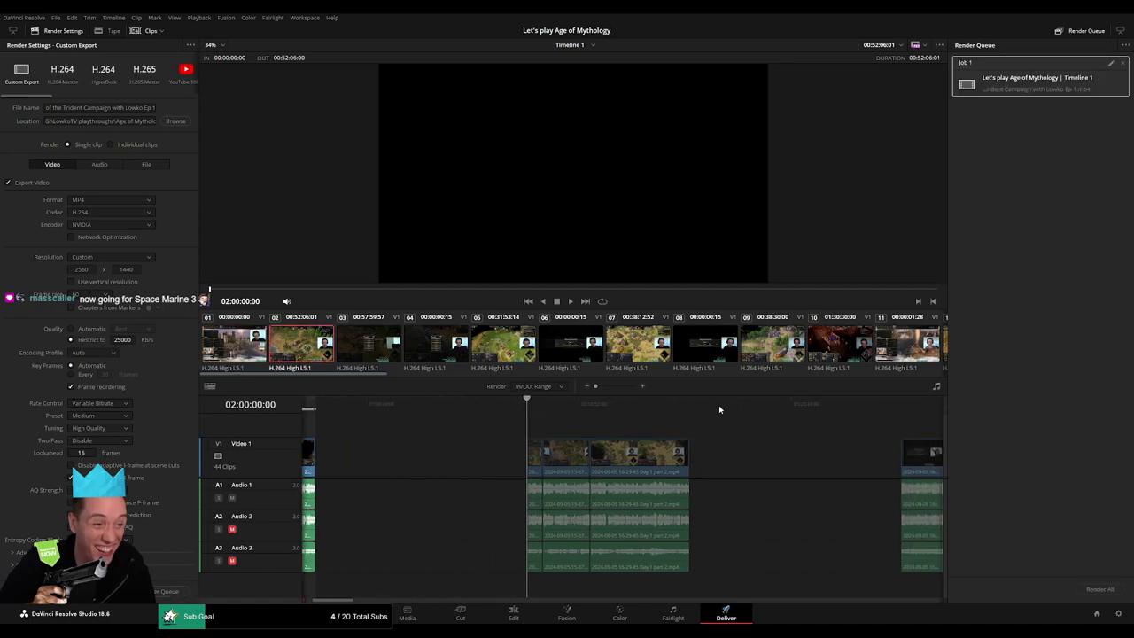
key(i)
drag(701, 403, 689, 404)
key(o)
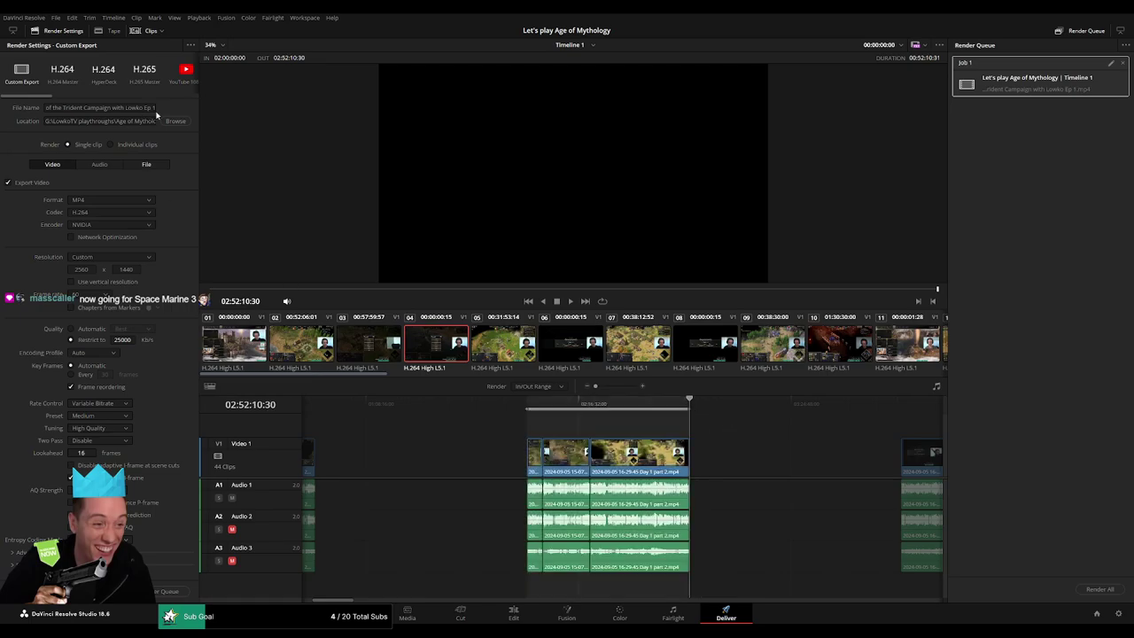
click(154, 108)
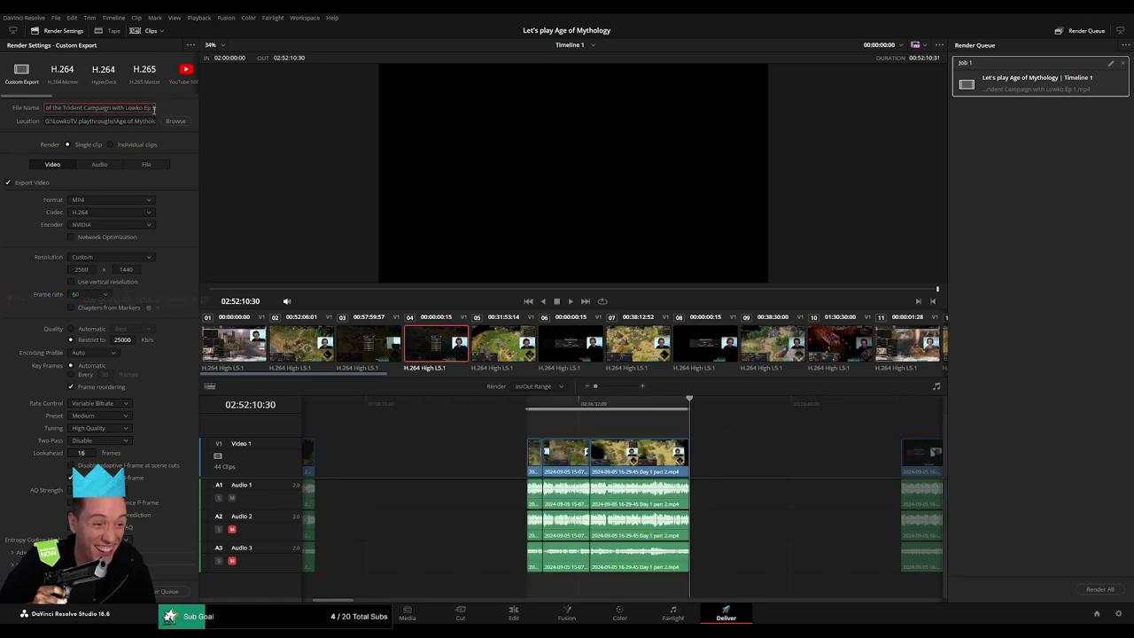
text(2)
click(169, 591)
Step: Set the next clip's range, rename the file to Ep 3 and queue episode 3
key(Home)
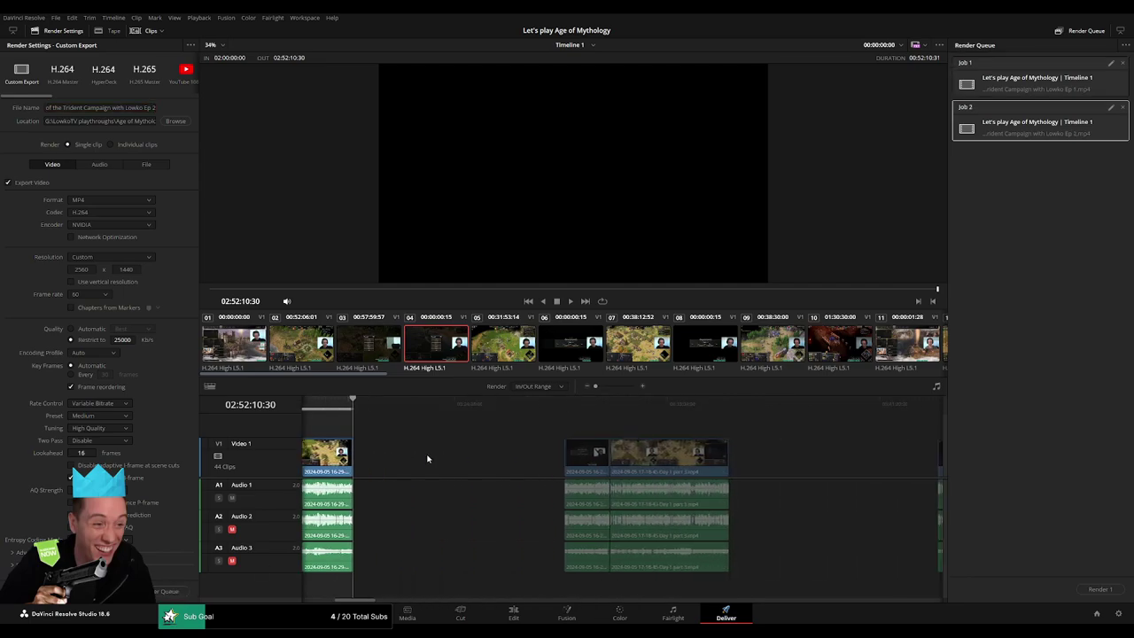
drag(444, 451, 529, 434)
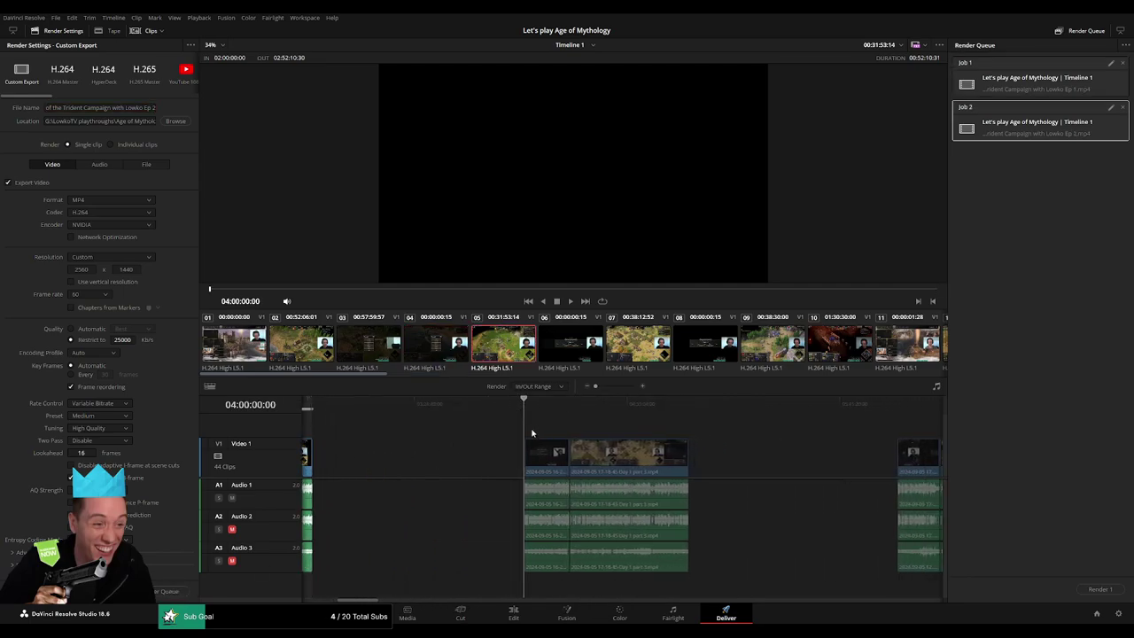
drag(603, 404, 574, 405)
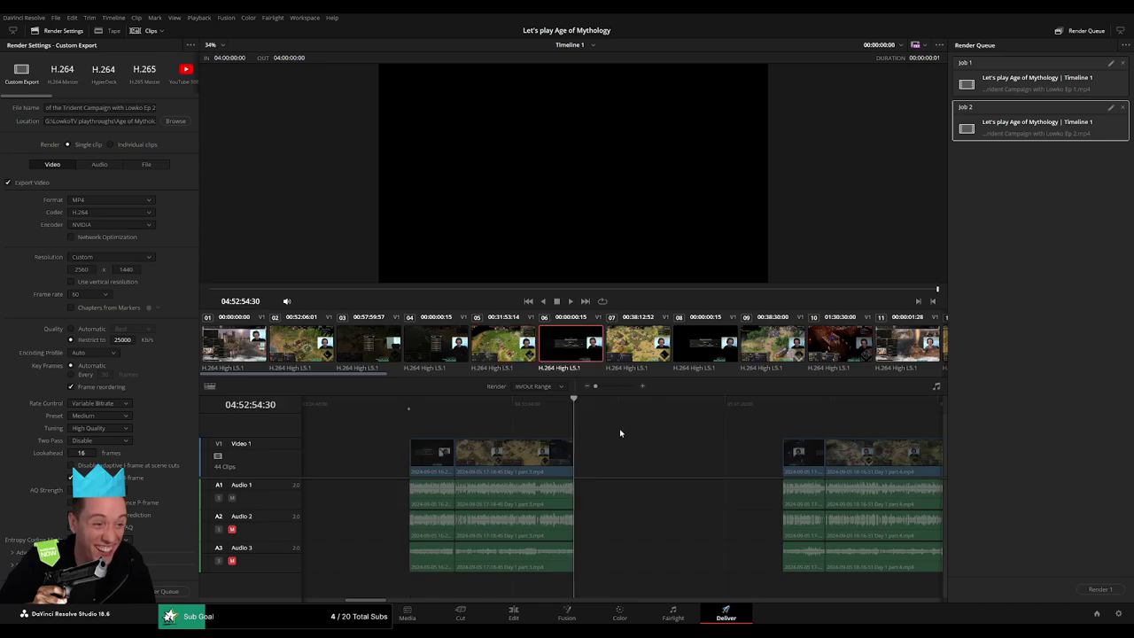
click(149, 109)
key(BackSpace)
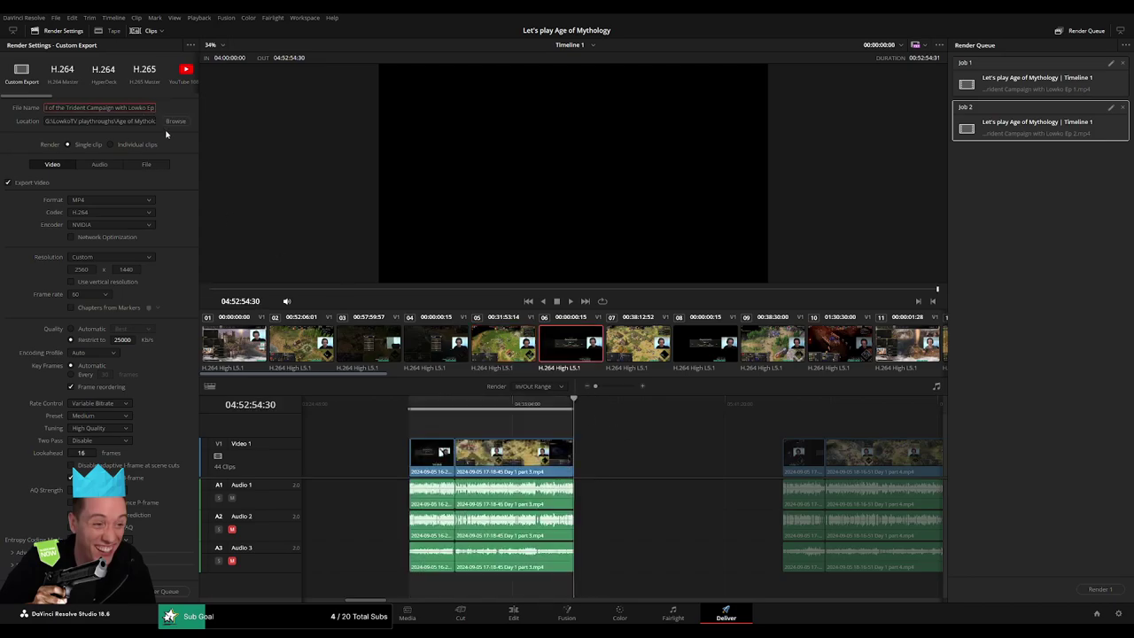
text(3)
click(169, 591)
scroll(770, 458, right, 5)
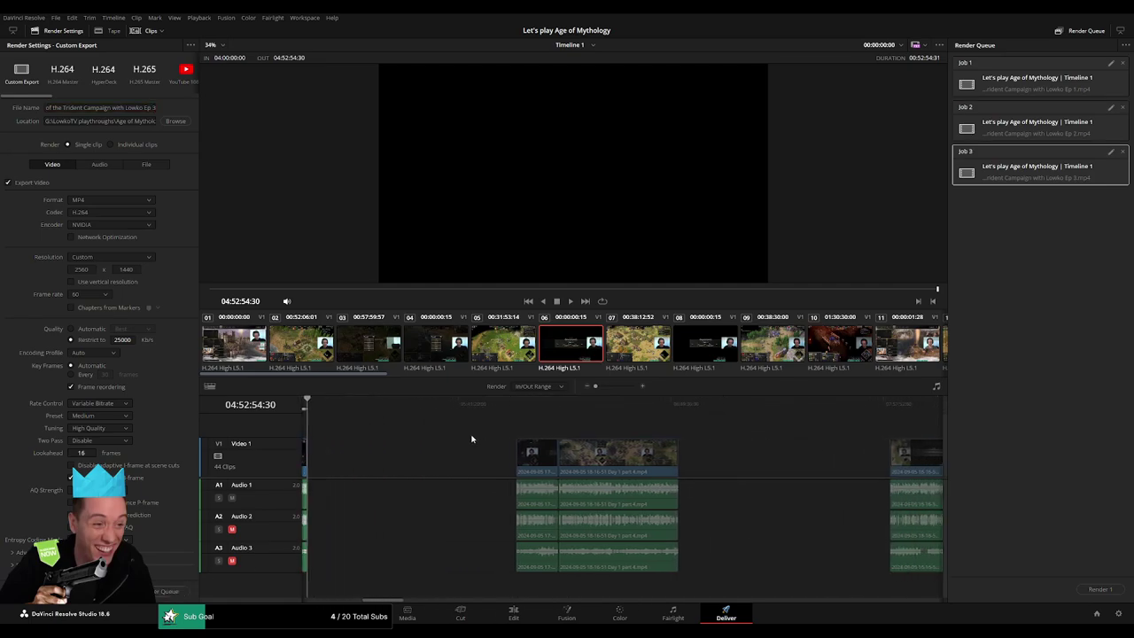
Step: Mark the following clip's Out point and add episode 4 to the render queue
click(521, 407)
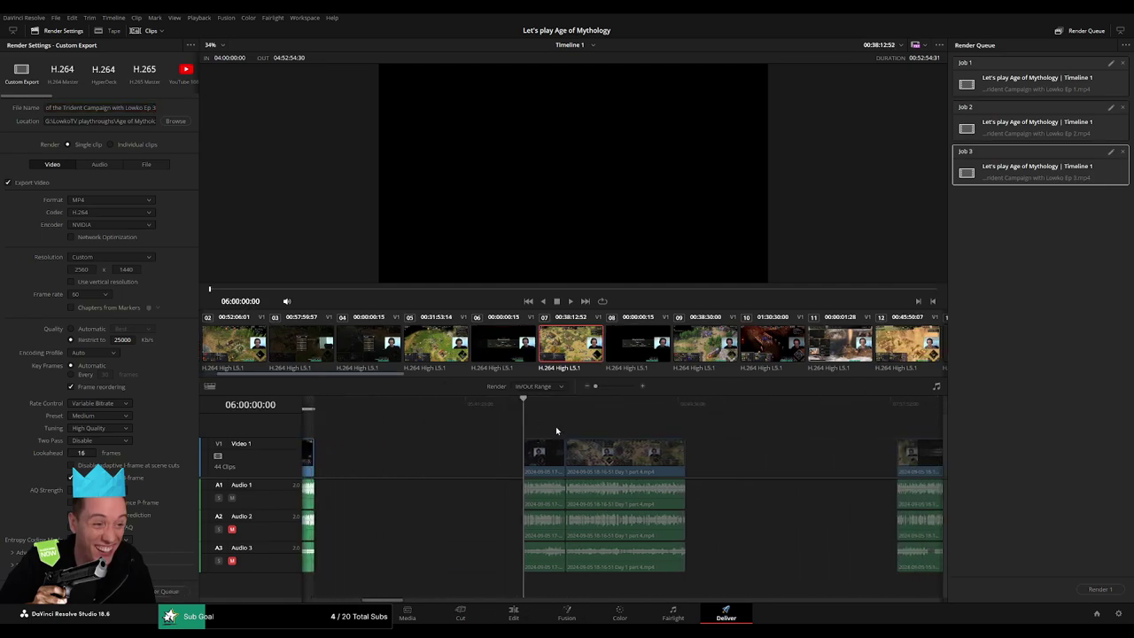
key(Down)
key(o)
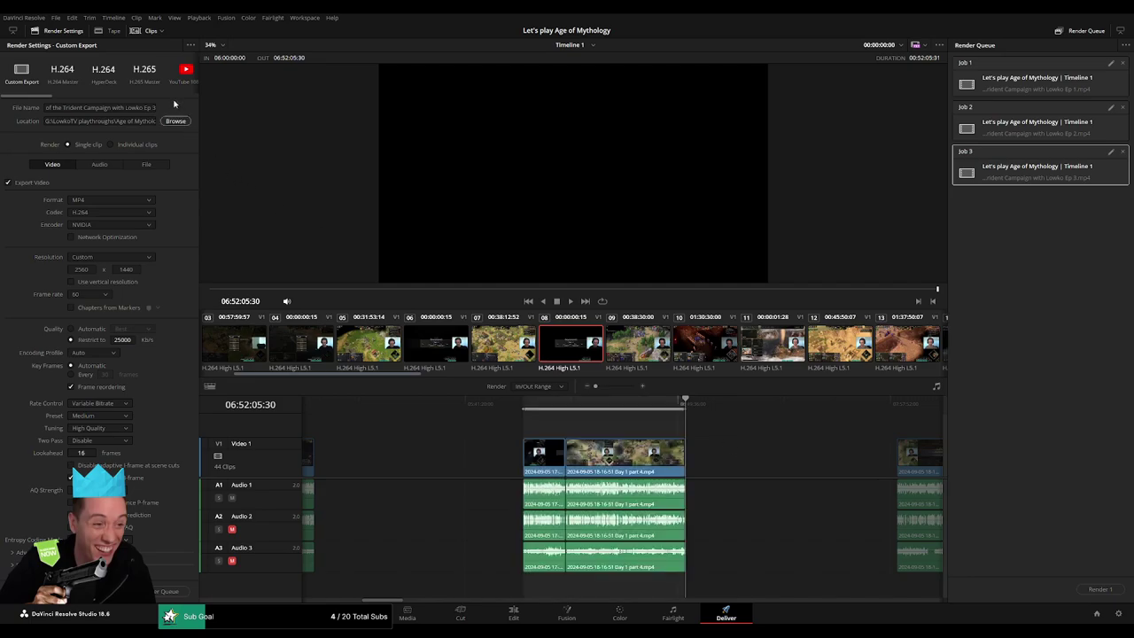
click(153, 106)
click(169, 591)
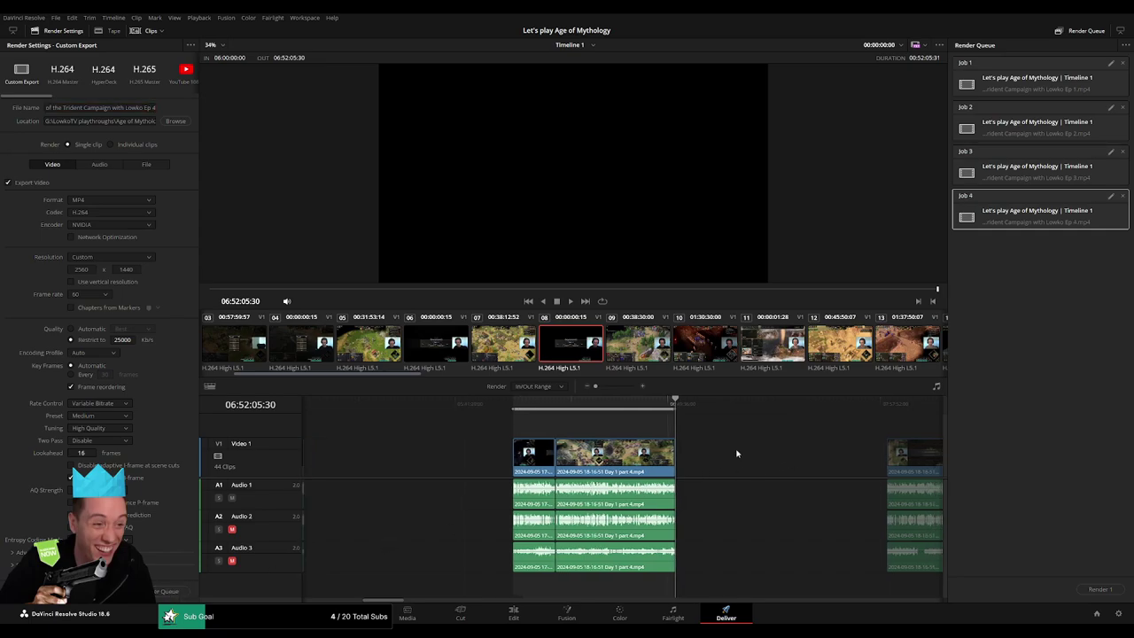
scroll(461, 443, right, 5)
Step: Mark In/Out on the next clip, change the file name to Ep 5 and queue it
key(Down)
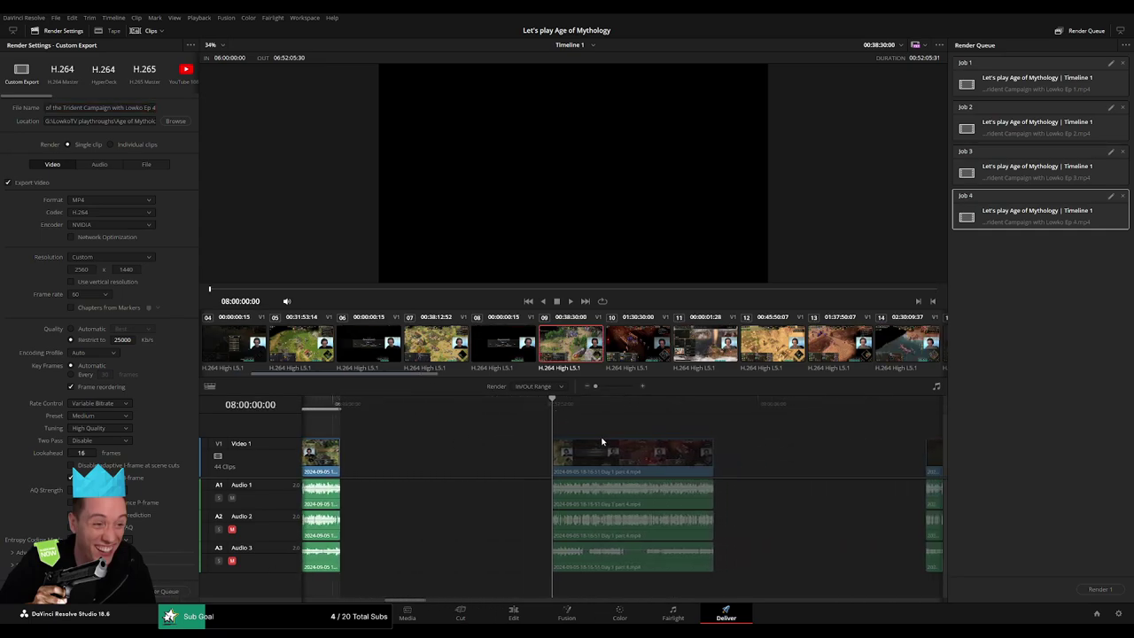
key(i)
scroll(634, 441, right, 1)
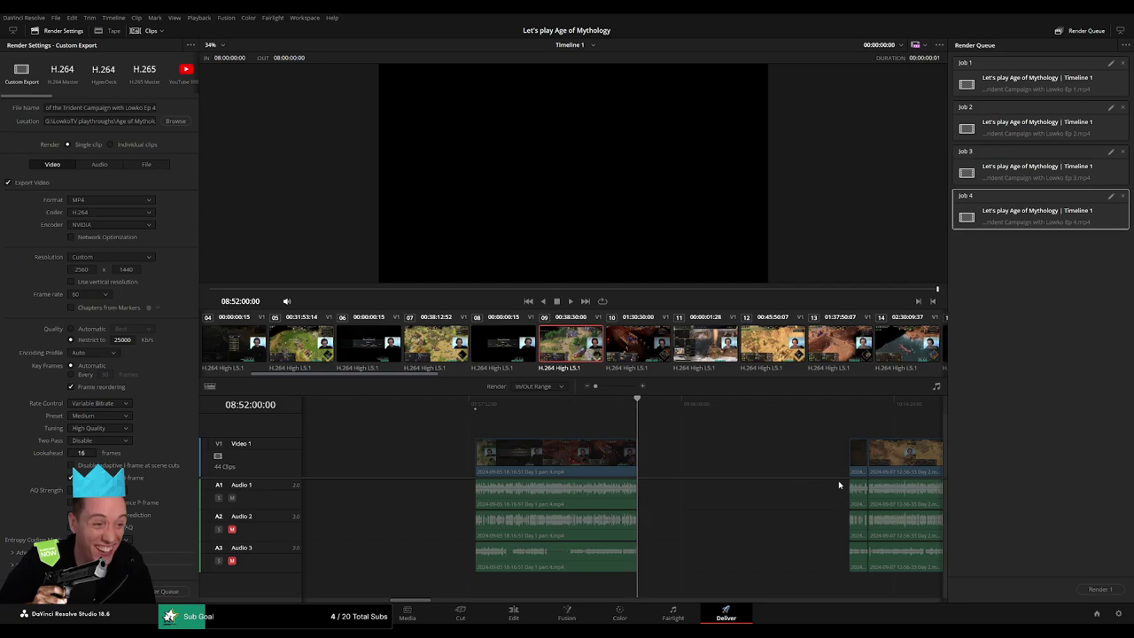
key(o)
click(151, 107)
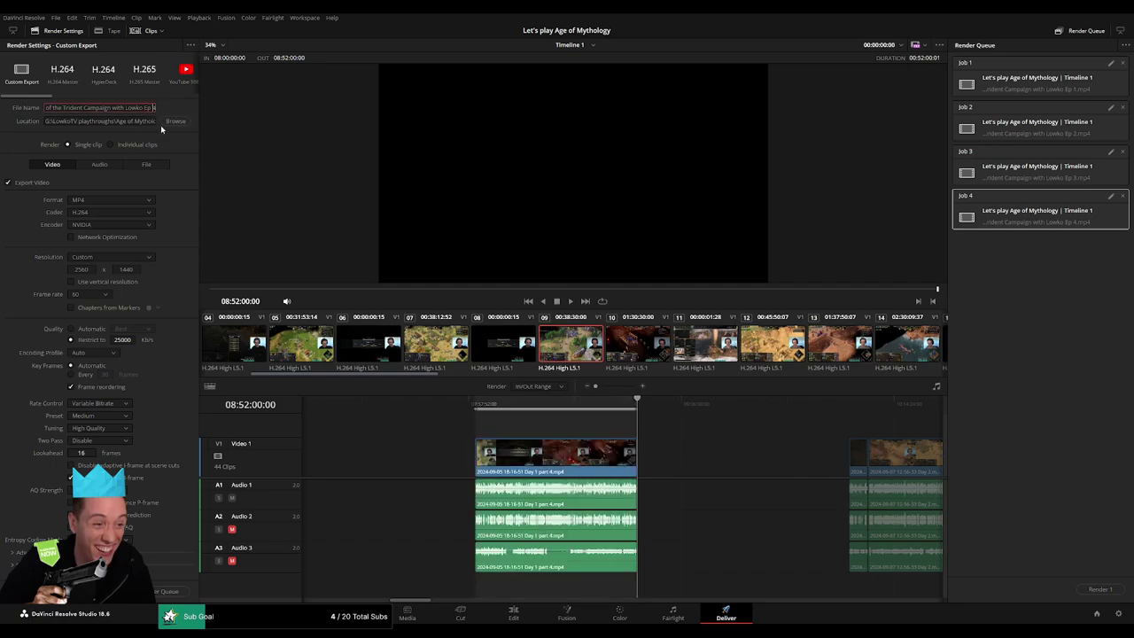
key(BackSpace)
text(5)
click(160, 593)
Step: Mark the sixth clip's In/Out range, rename the file to Ep 6 and queue it
drag(734, 451, 416, 432)
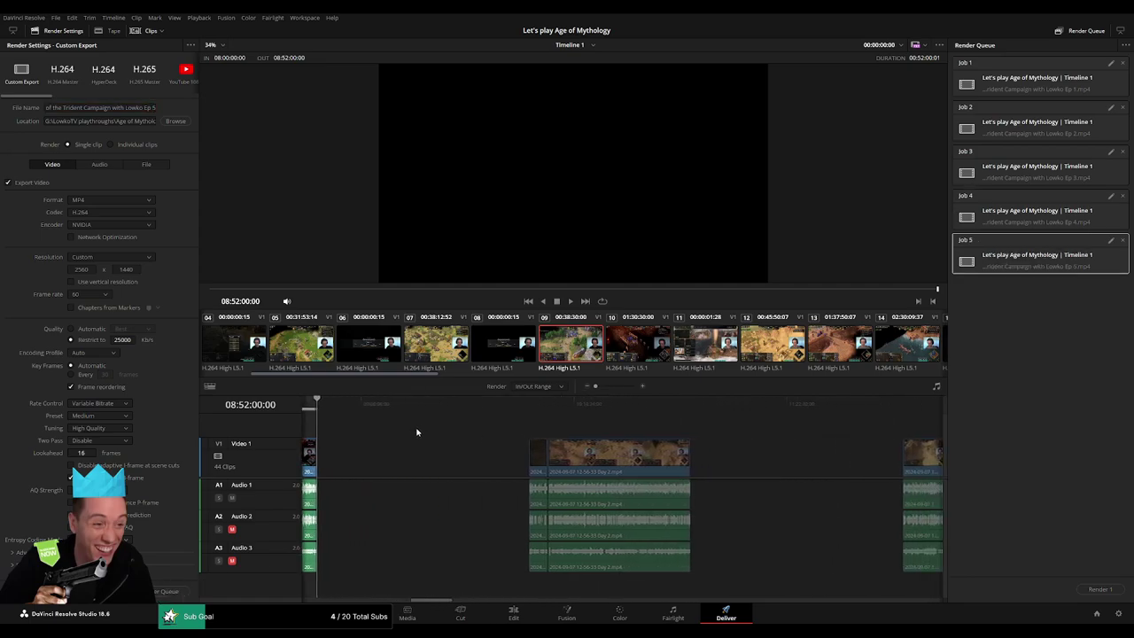
drag(506, 404, 529, 404)
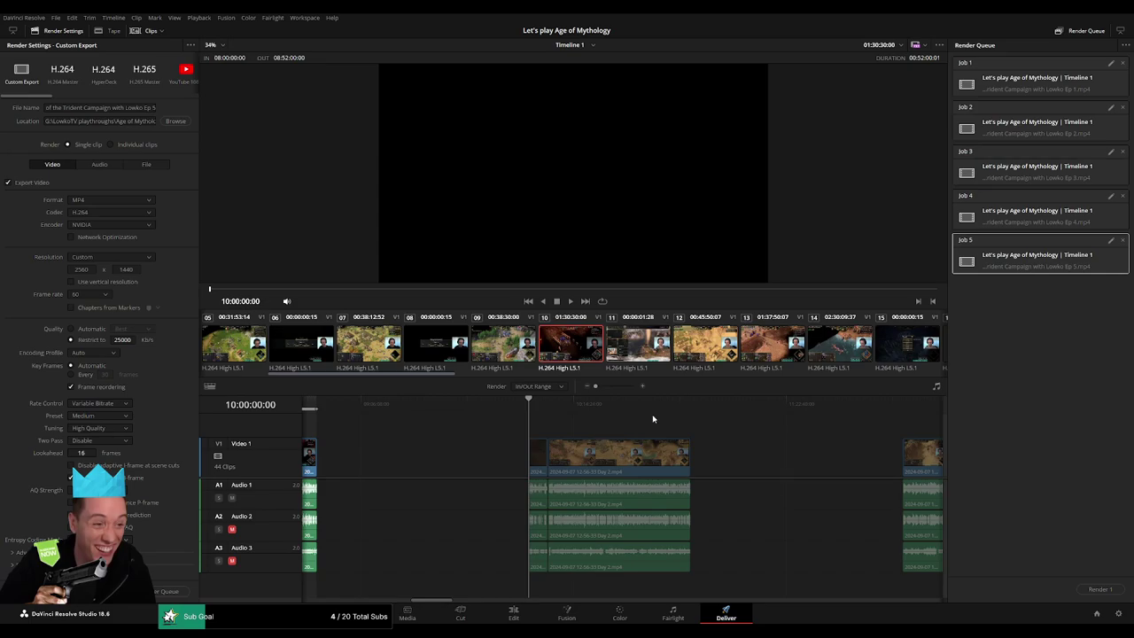
key(i)
click(772, 404)
key(Up)
key(o)
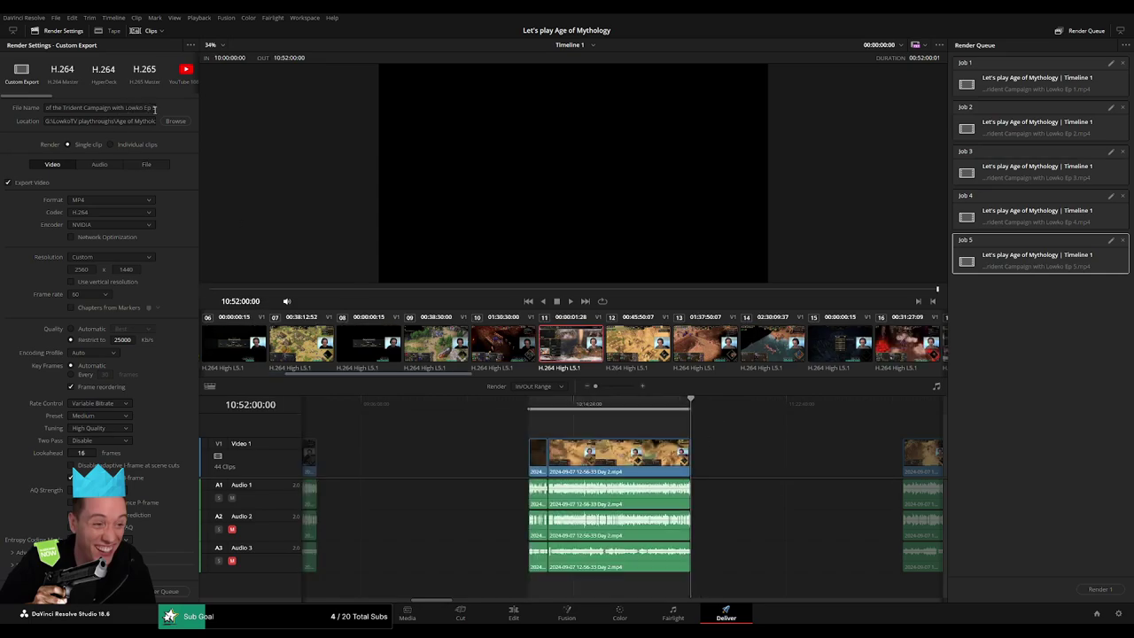
click(155, 109)
key(BackSpace)
text(6)
click(168, 591)
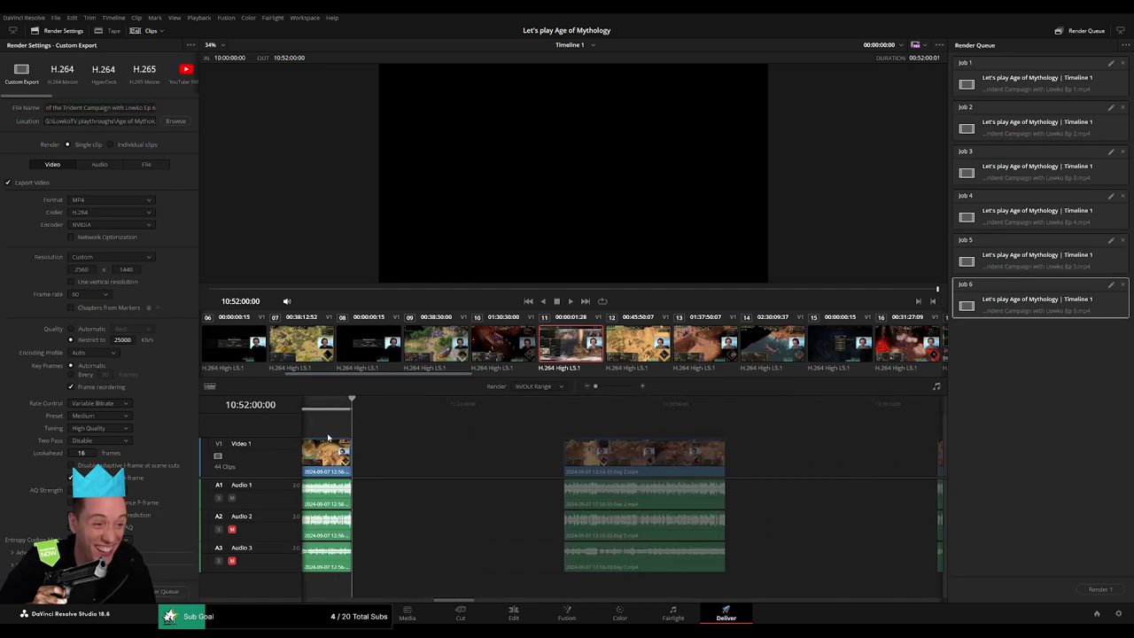
Step: Mark In/Out on the next clip, rename the file to Ep 7 and queue episode 7
drag(323, 420, 534, 420)
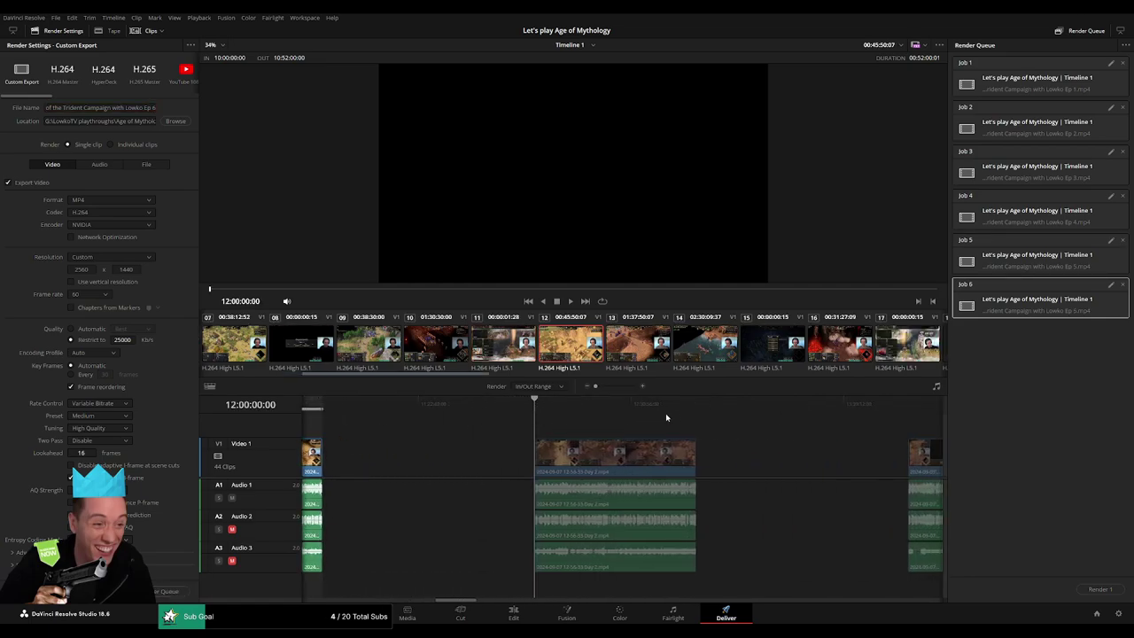
key(i)
drag(726, 404, 696, 404)
key(o)
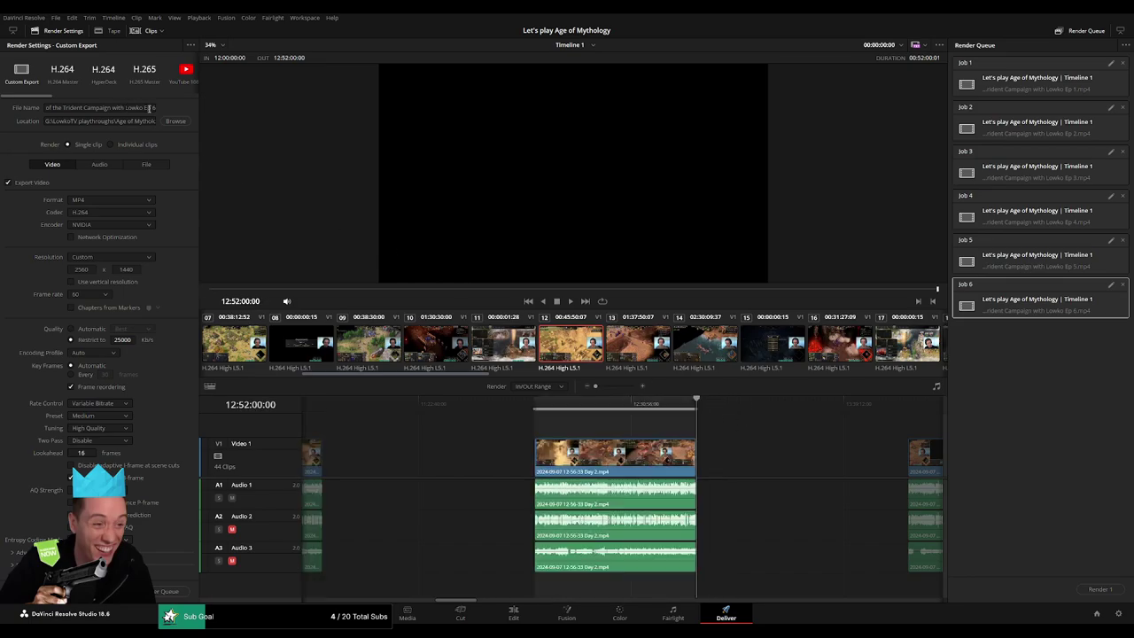
click(149, 107)
key(BackSpace)
text(7)
click(177, 599)
scroll(588, 437, right, 5)
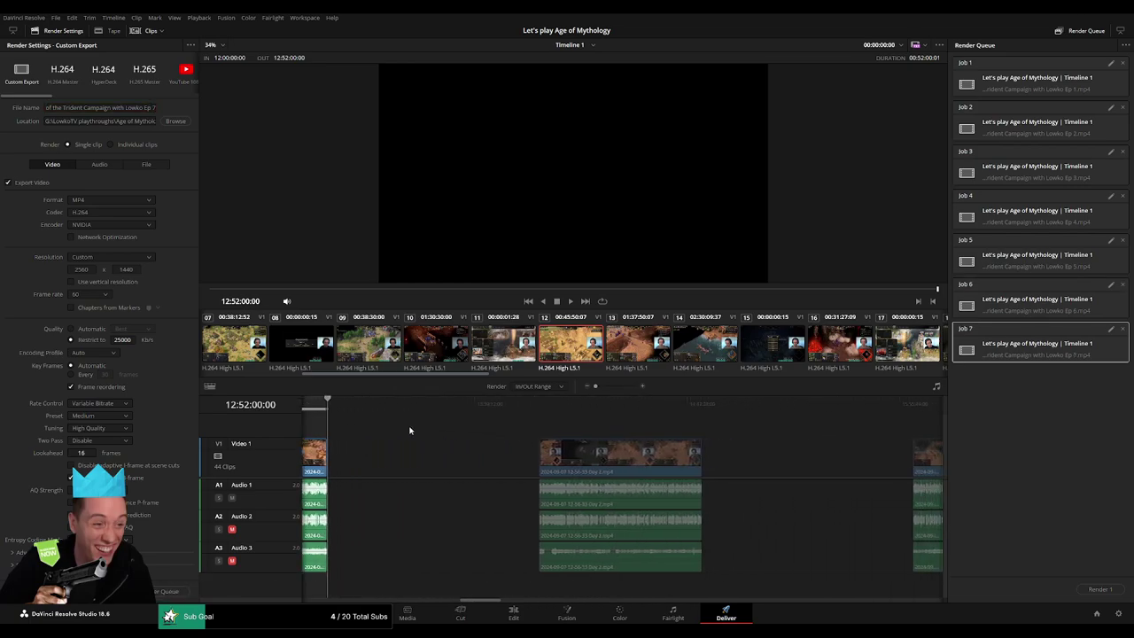
Step: Set the following clip's Out point, change the file name to Ep 8 and queue it
drag(470, 413, 522, 409)
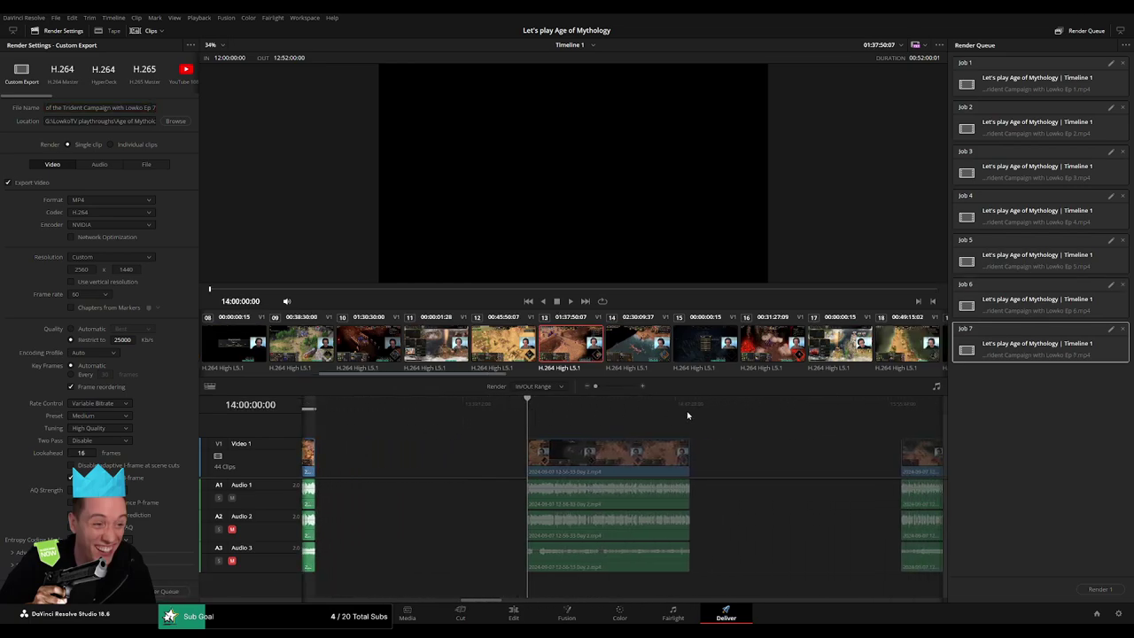
click(720, 410)
drag(721, 410, 691, 405)
key(o)
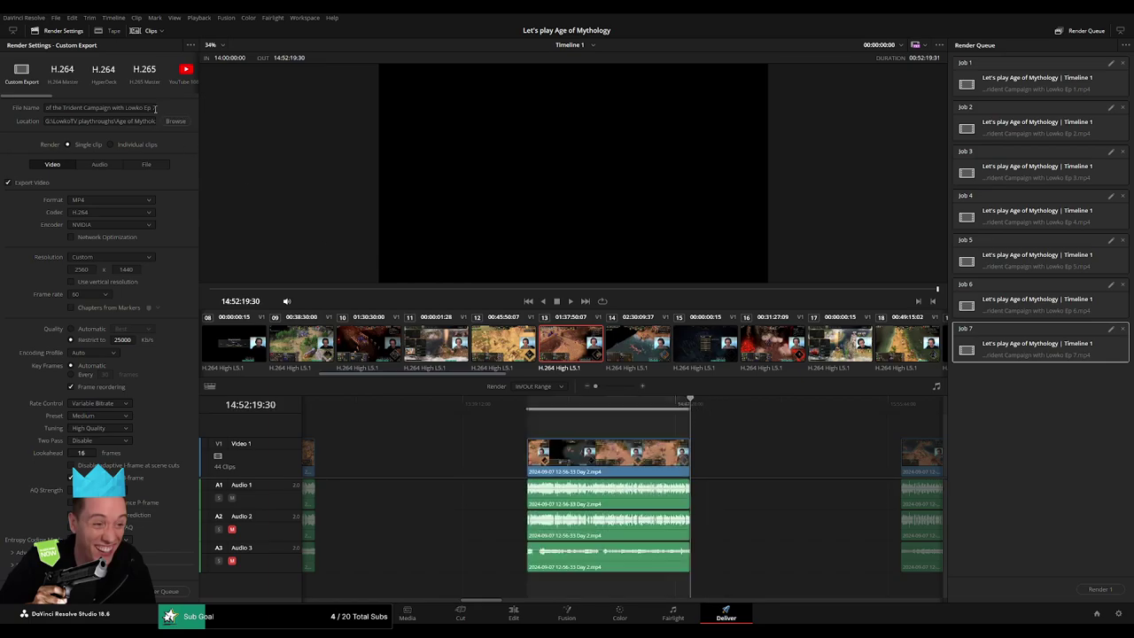
click(155, 108)
key(BackSpace)
text(8)
click(172, 591)
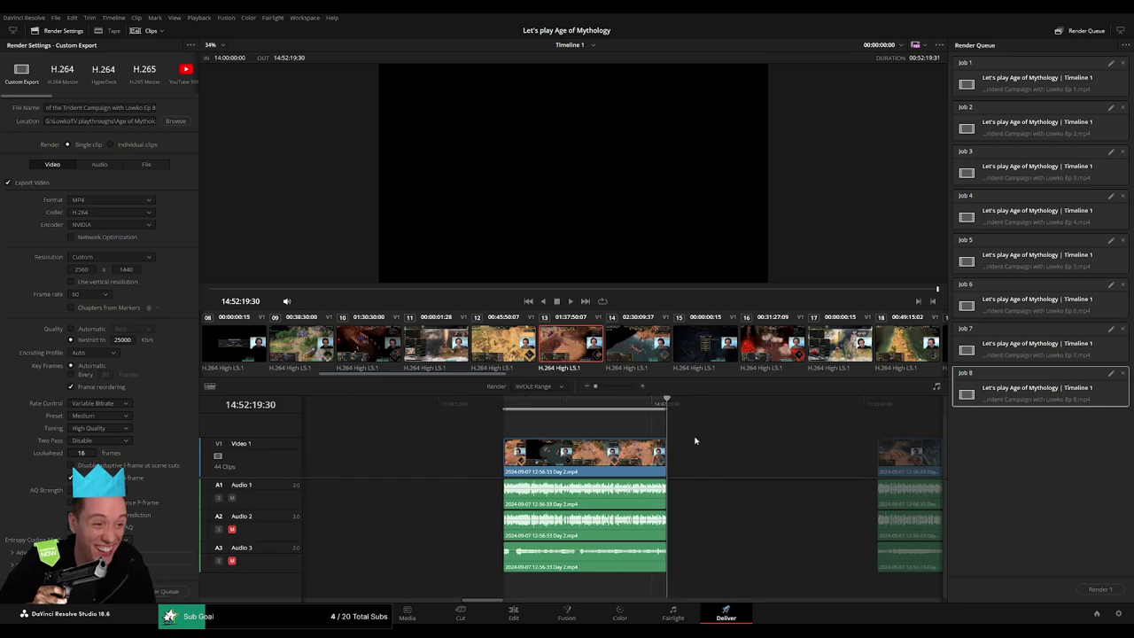
scroll(620, 434, right, 5)
Step: Mark In at 16:00:00:00 and Out at 16:52:09:00, name it Ep 9 and queue it
drag(542, 409, 550, 410)
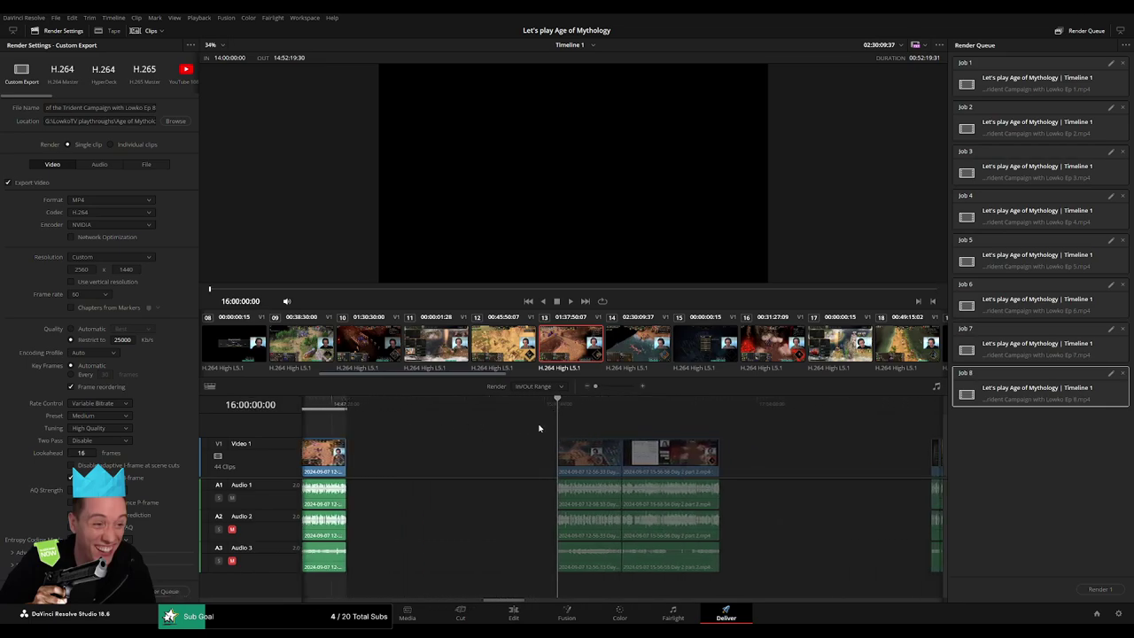
key(i)
drag(735, 405, 727, 408)
key(o)
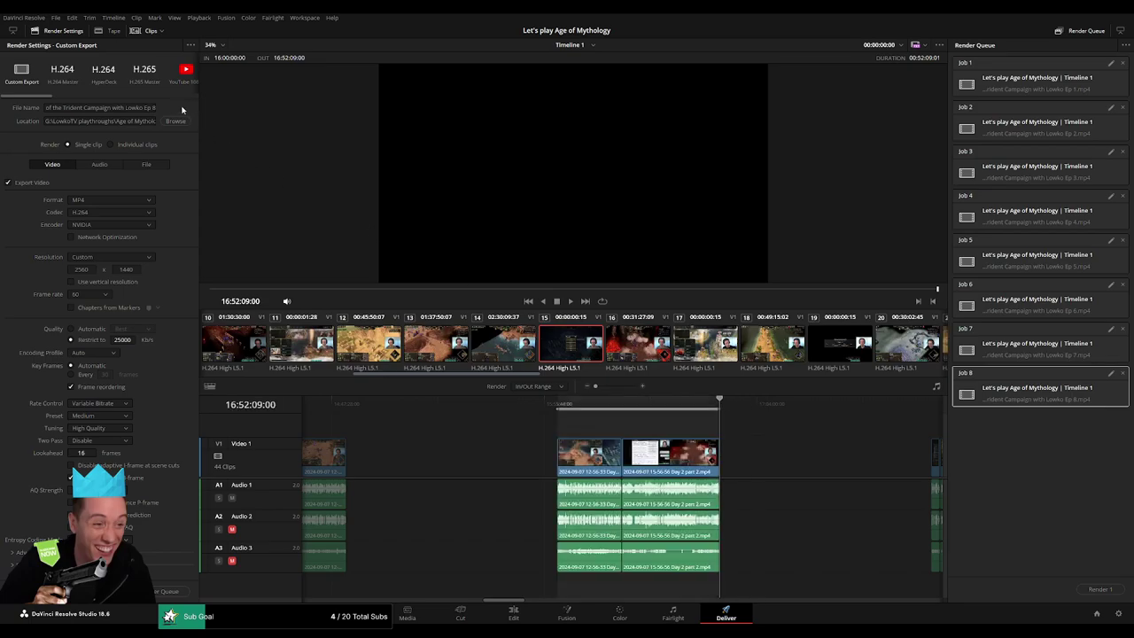
click(153, 110)
text(9)
click(177, 595)
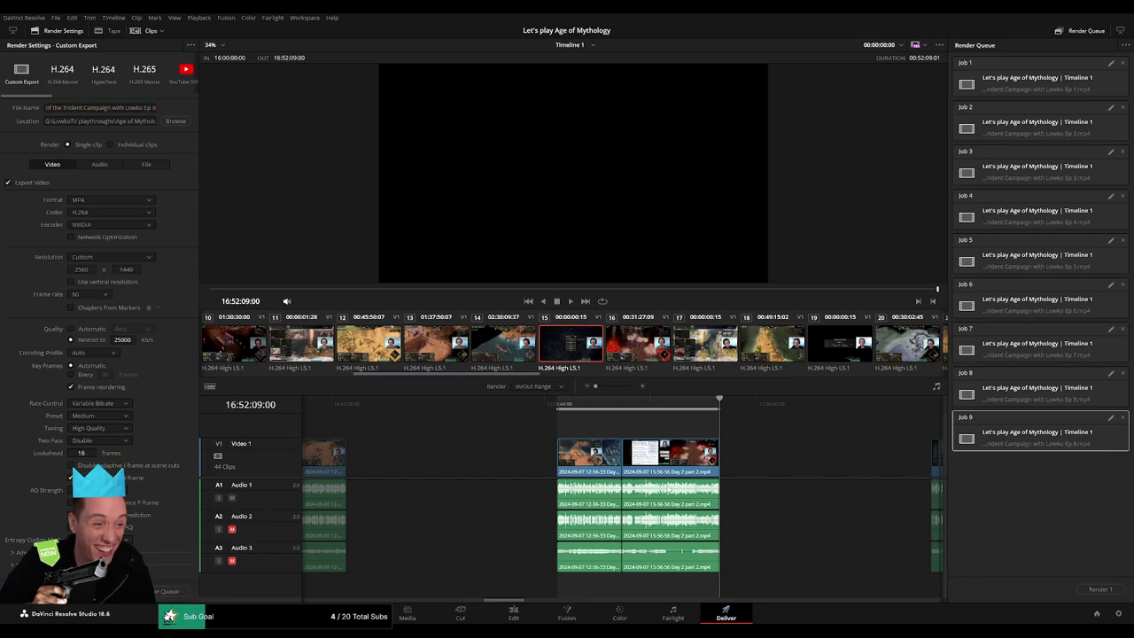
scroll(532, 455, right, 5)
Step: Move the playhead to the next clip starting at 18:00:00:00, back to its blue end marker
click(508, 406)
drag(511, 411, 532, 406)
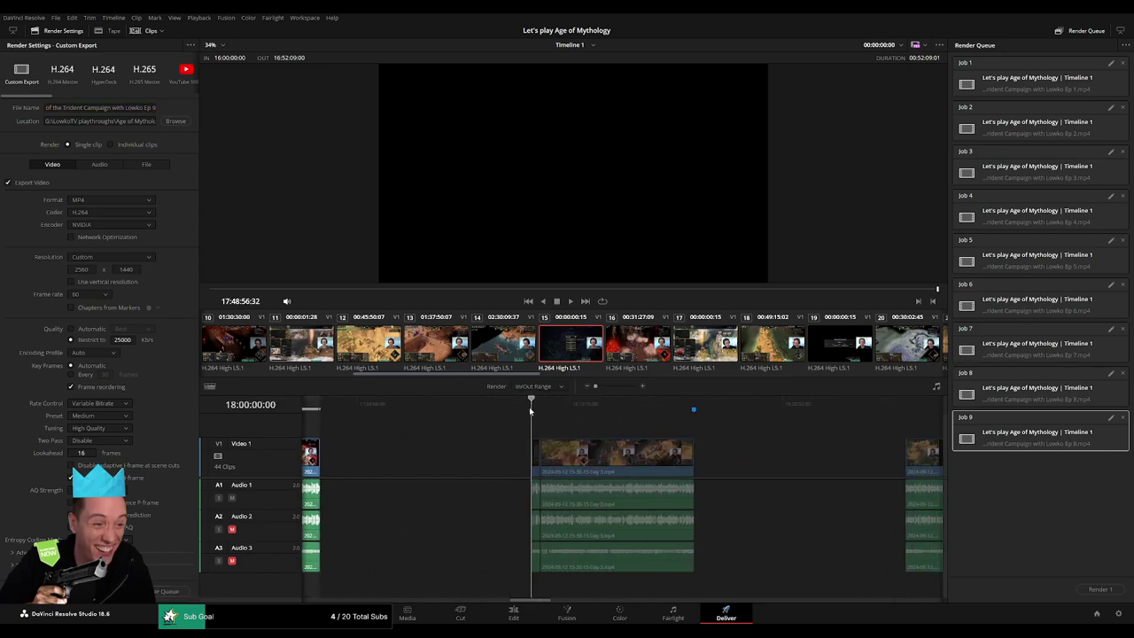
click(772, 400)
drag(773, 401, 699, 403)
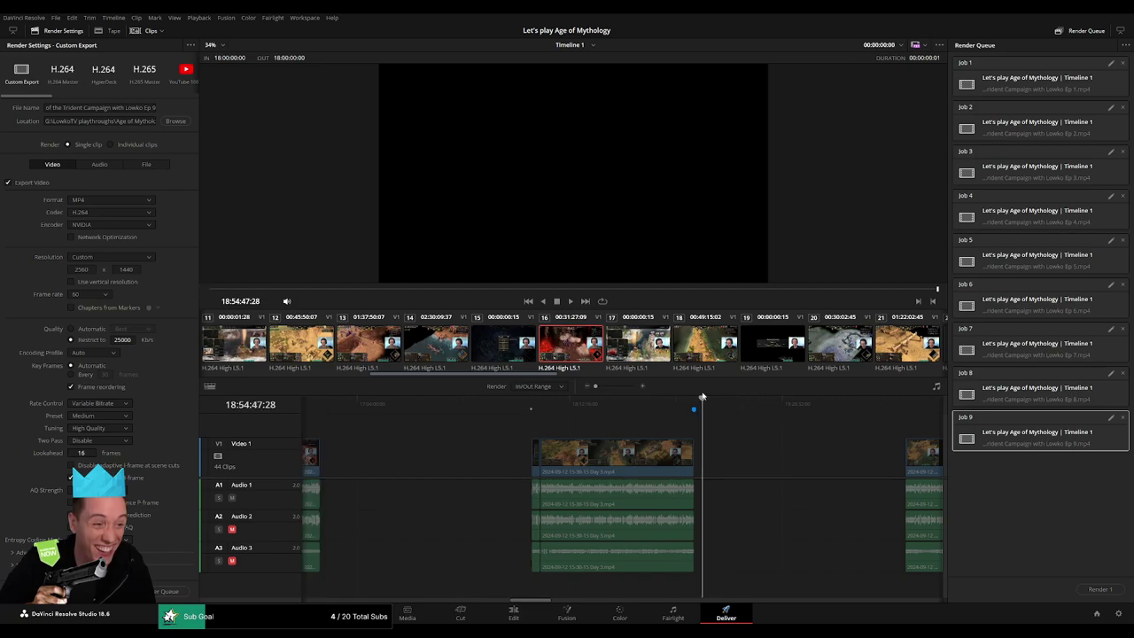
Step: Queue episode 10 with its file name ending in Ep 10
key(x)
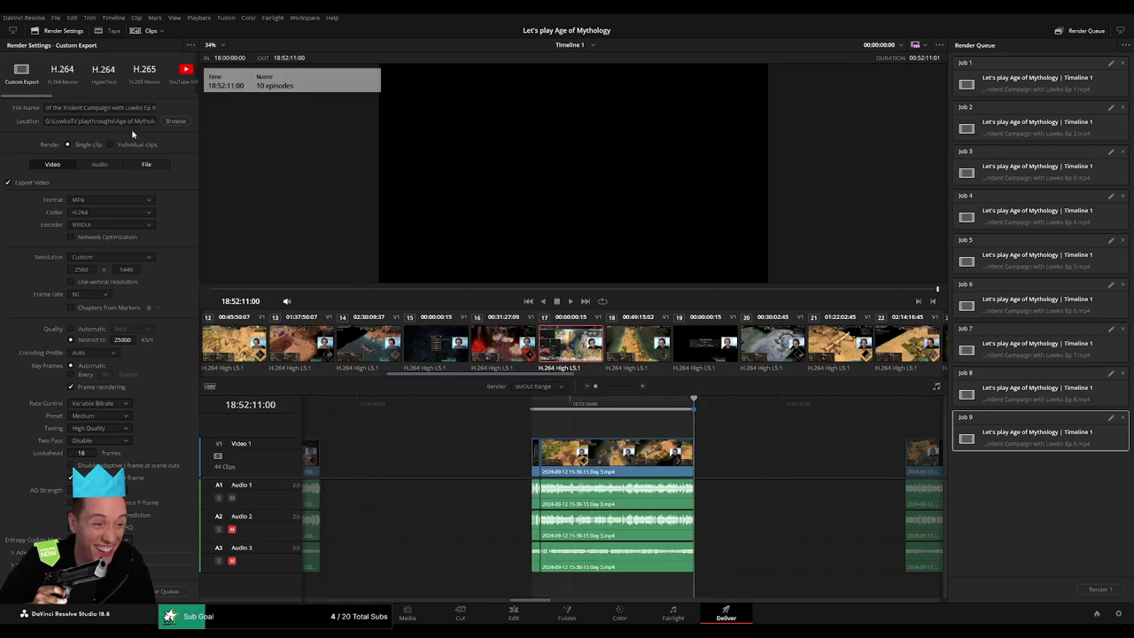
text(10)
click(168, 591)
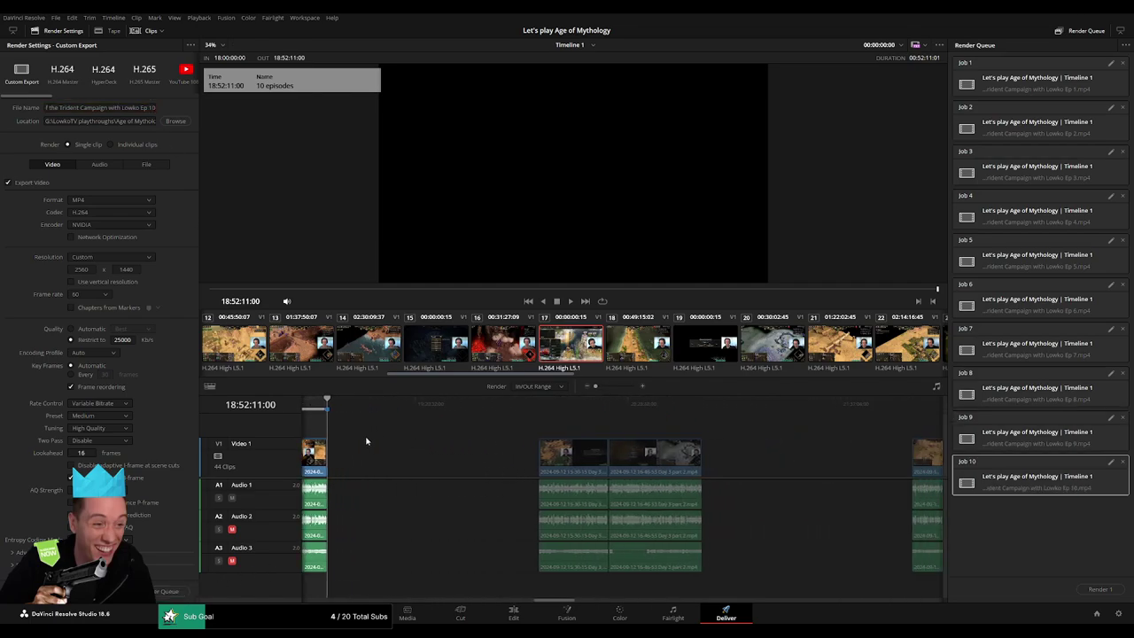
Step: Queue episode 11 covering 20:00:00:00 to 20:52:37:00, file name Ep 11
click(512, 415)
key(i)
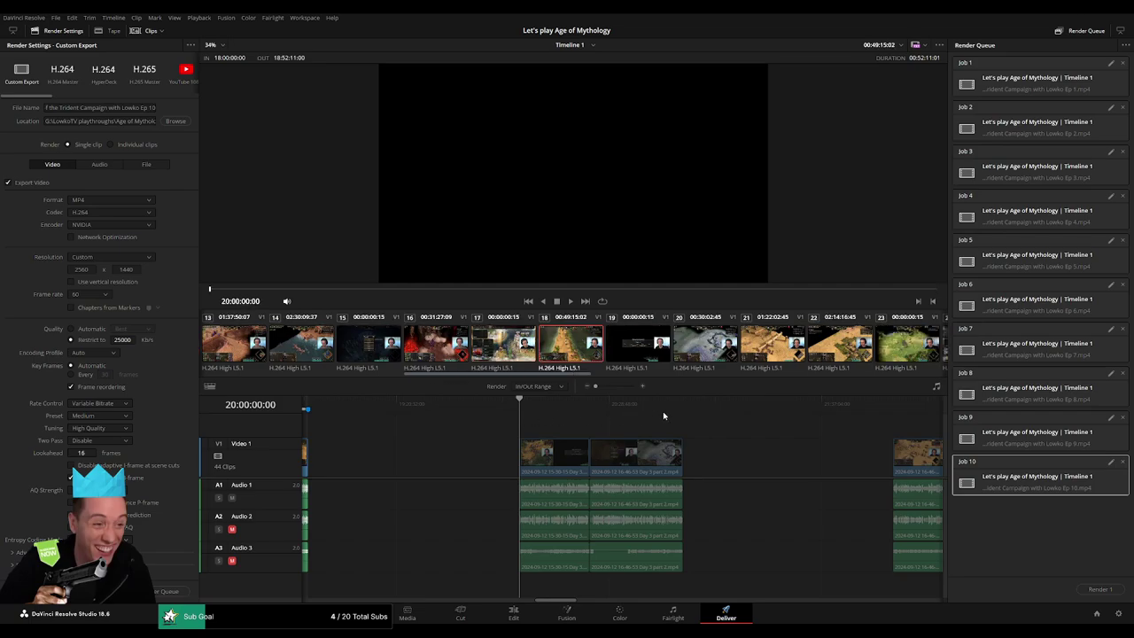
click(699, 416)
key(Up)
key(o)
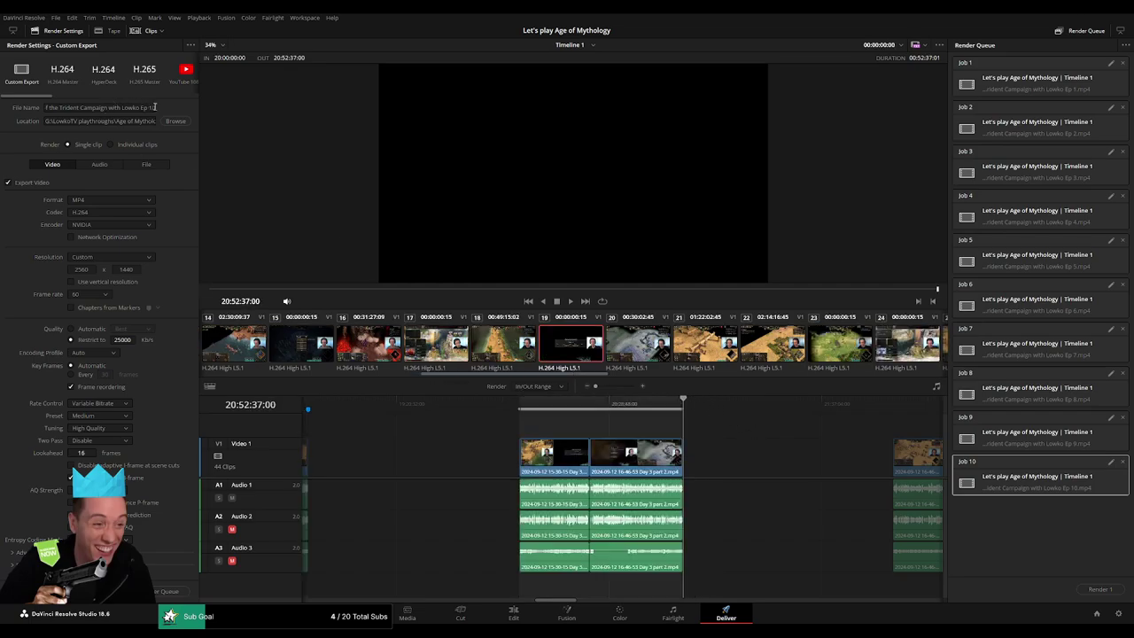
click(155, 106)
key(BackSpace)
text(1)
click(169, 591)
Step: Queue episode 12 covering 22:00:00:00 to 22:52:00:00, file name Ep 12
drag(516, 414, 535, 413)
key(i)
click(699, 407)
key(Up)
key(o)
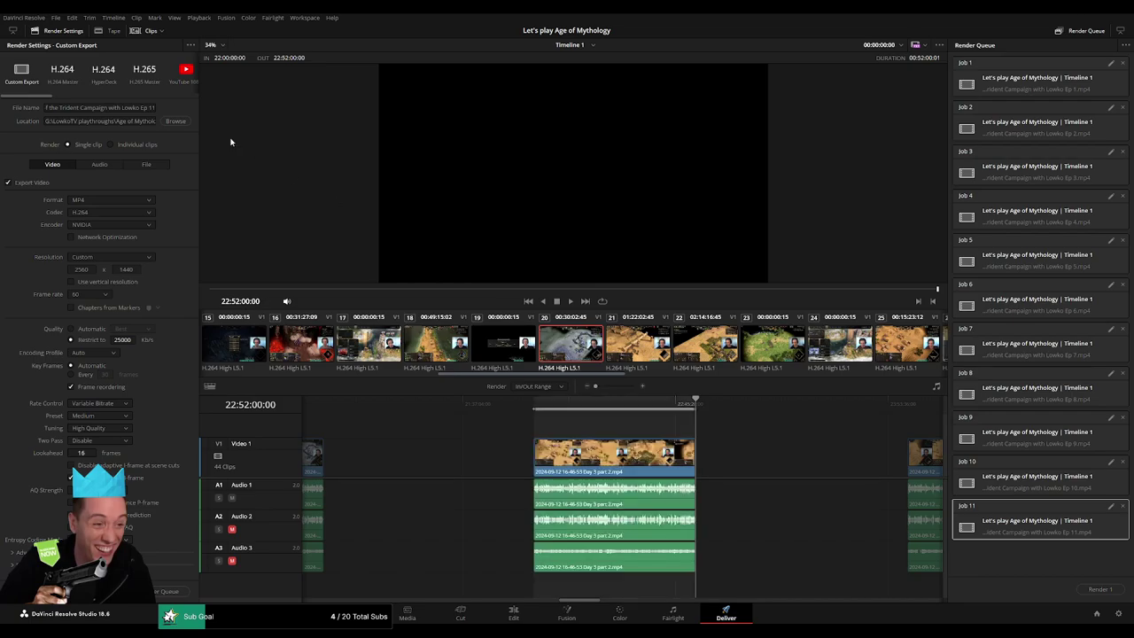
click(153, 107)
text(2)
click(166, 591)
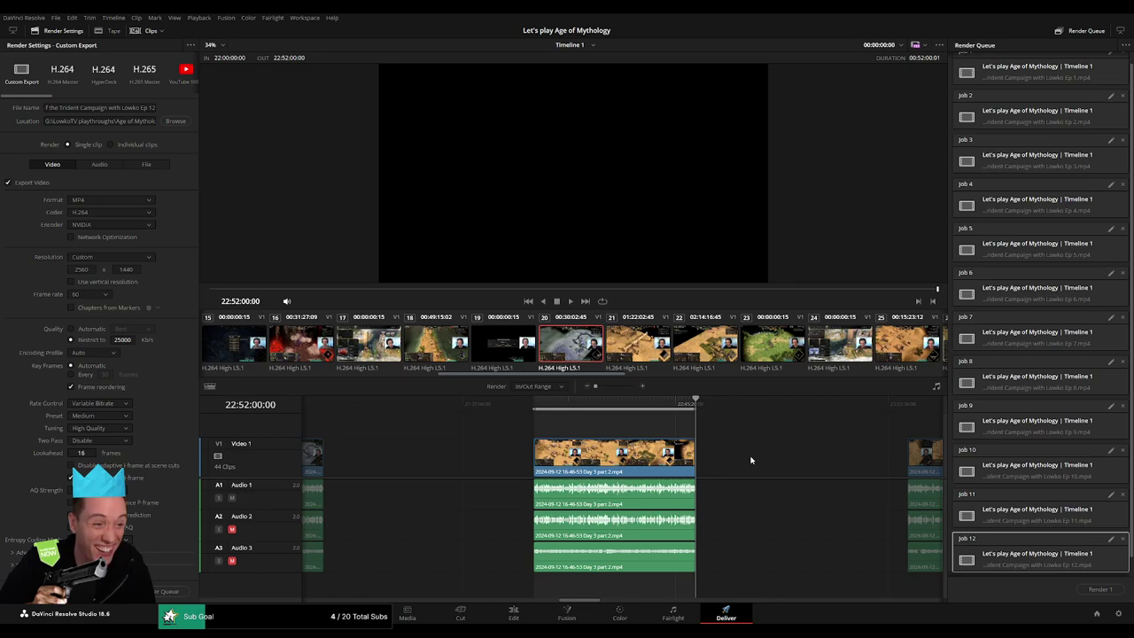
Step: Queue episode 13, Out point at the clip's end, file name Ep 13
scroll(750, 458, right, 5)
drag(521, 405, 690, 404)
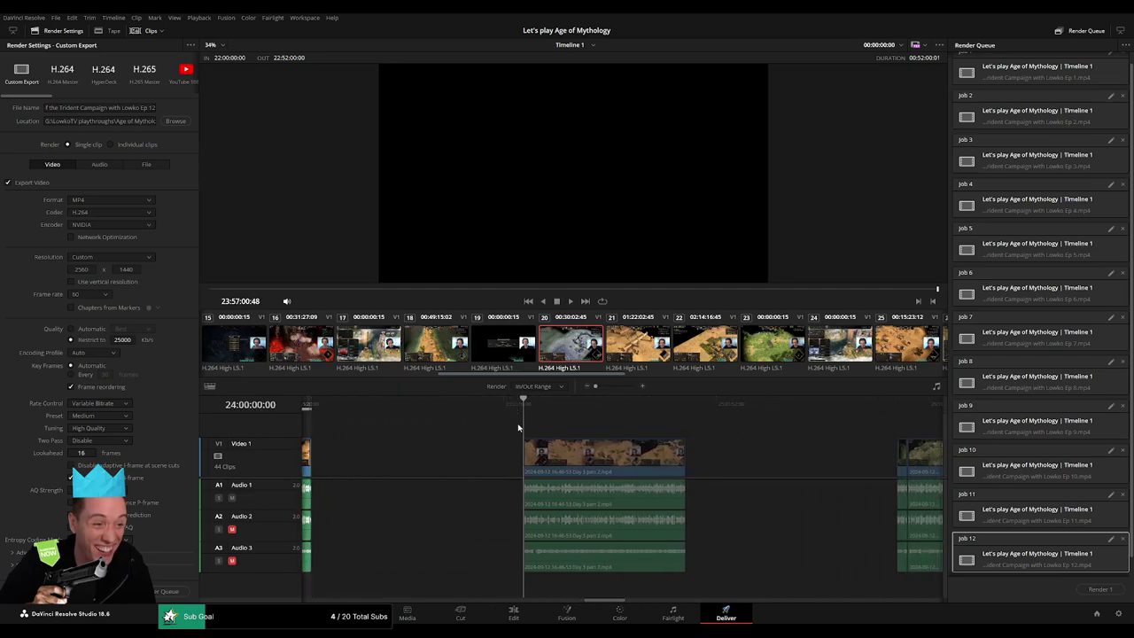
key(o)
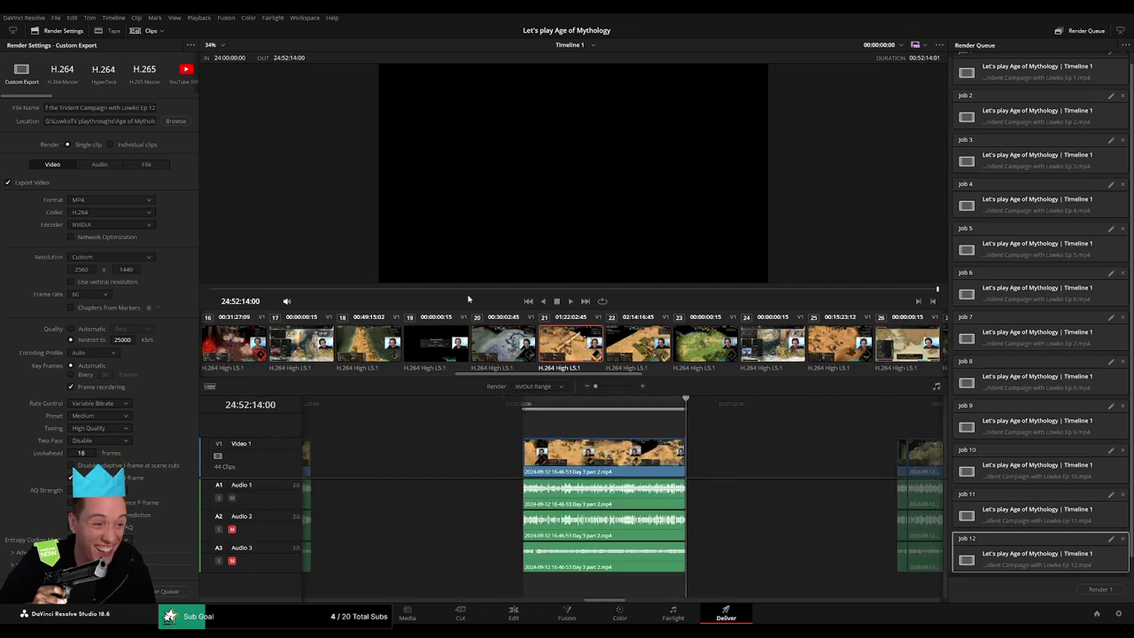
click(152, 107)
text(3)
click(164, 592)
Step: Queue episode 14 covering 26:00:00:00 to 26:52:24:00, file name Ep 14
scroll(646, 444, right, 3)
scroll(467, 434, right, 3)
click(540, 406)
click(556, 406)
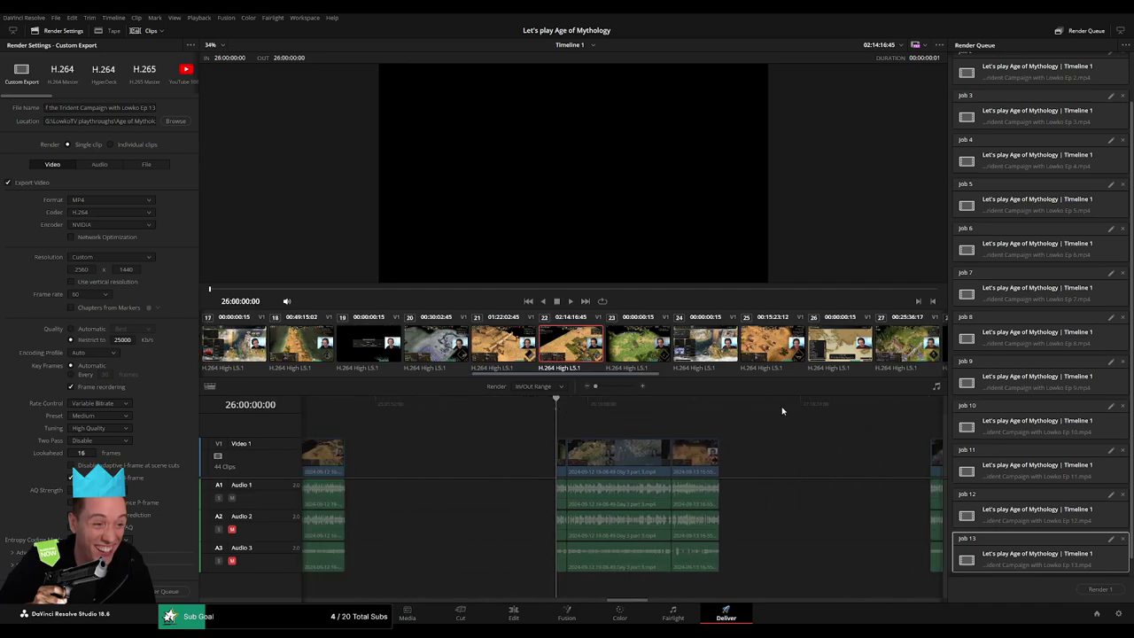
click(720, 403)
key(o)
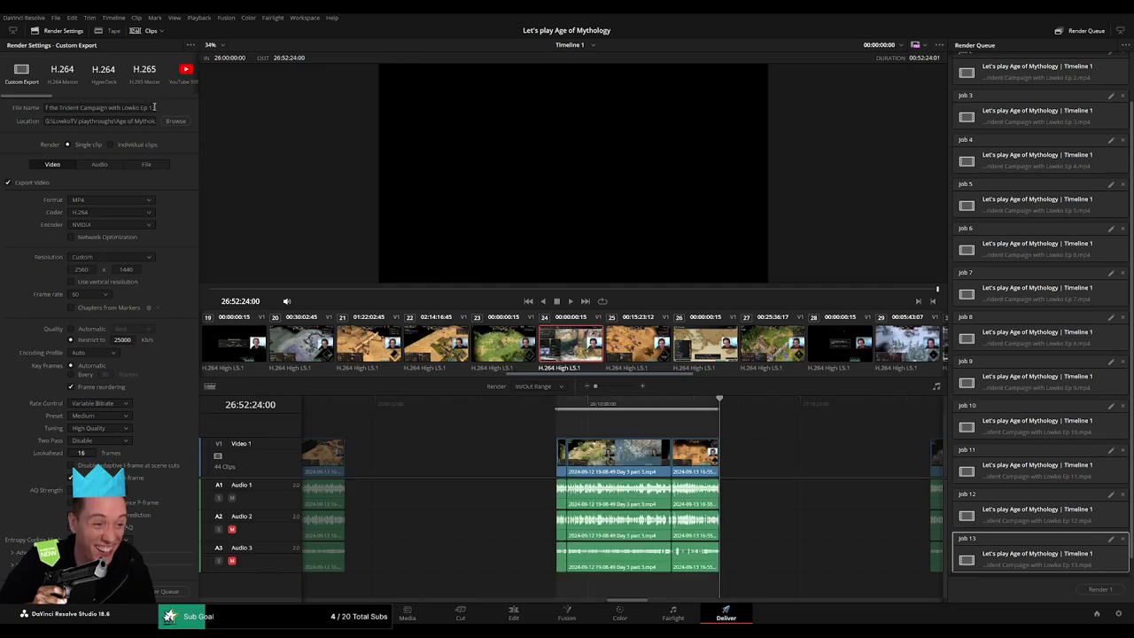
click(154, 106)
key(BackSpace)
text(4)
click(169, 591)
Step: Queue episode 15 with Out point 28:52:09:00, file name Ep 15
scroll(568, 452, right, 3)
scroll(568, 452, right, 3)
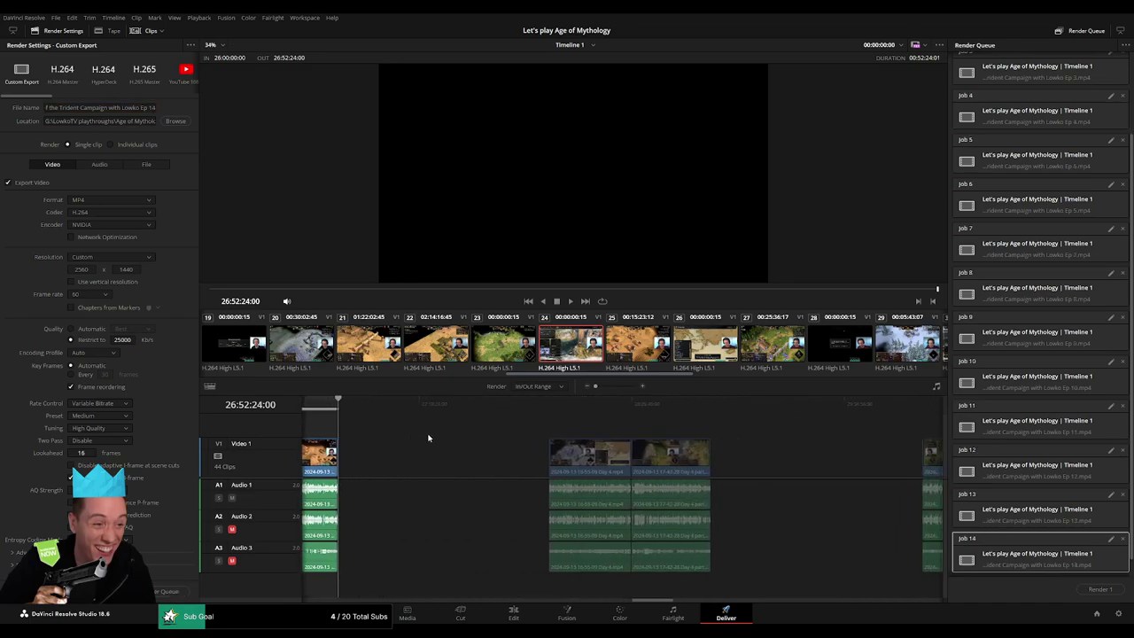
drag(525, 403, 541, 406)
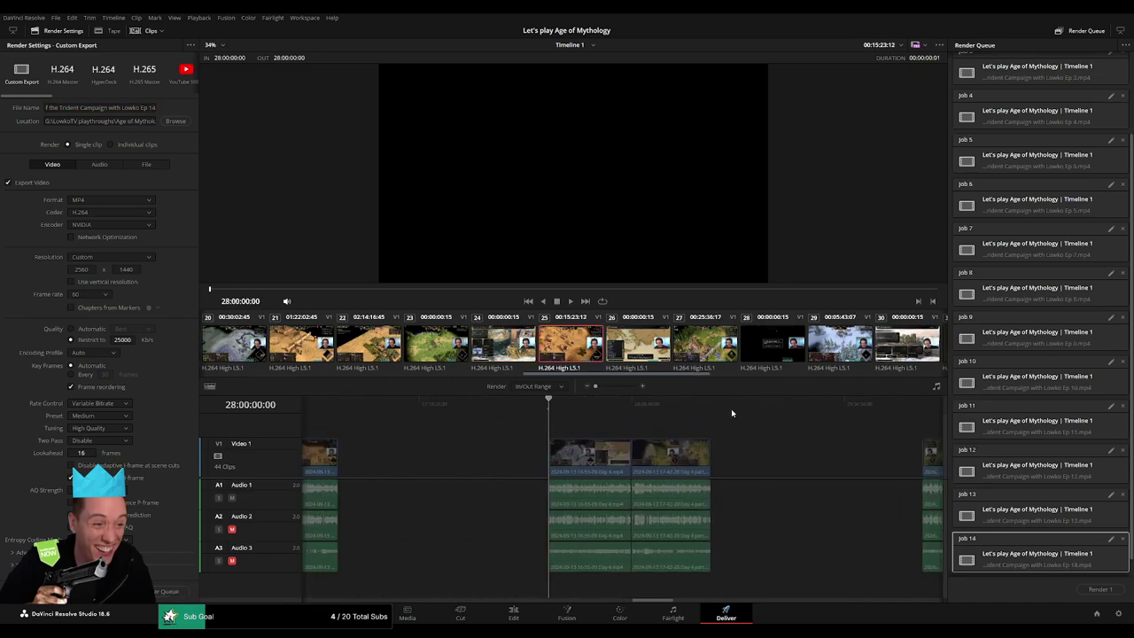
drag(731, 409, 710, 403)
key(o)
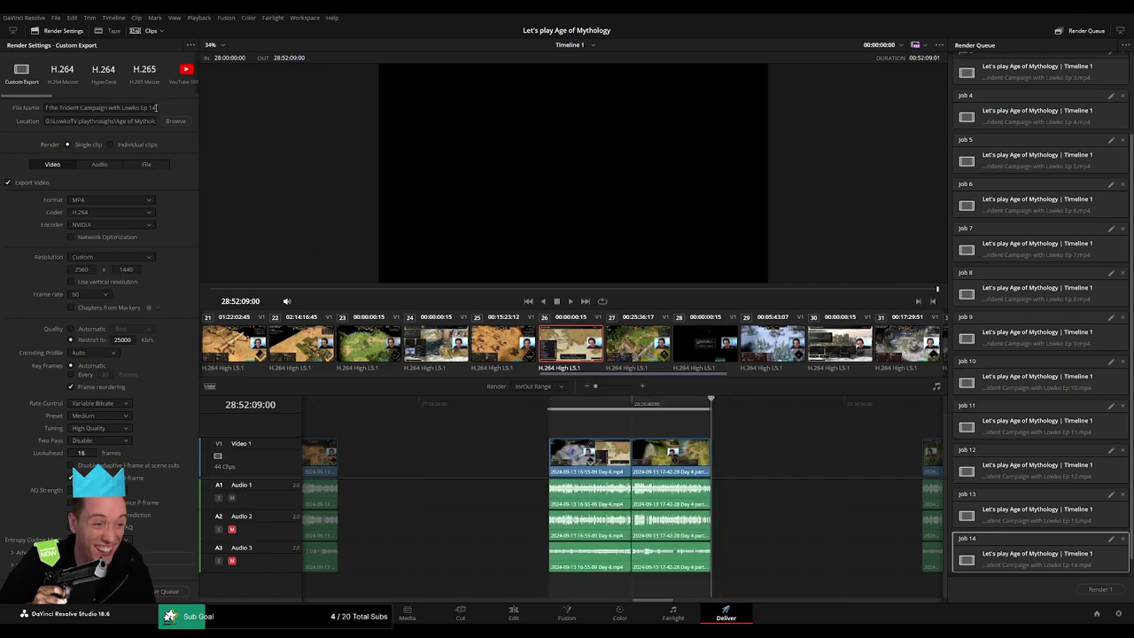
key(BackSpace)
text(5)
click(186, 586)
Step: Queue episode 16, Out point at the clip's end, file name Ep 16
scroll(678, 464, right, 10)
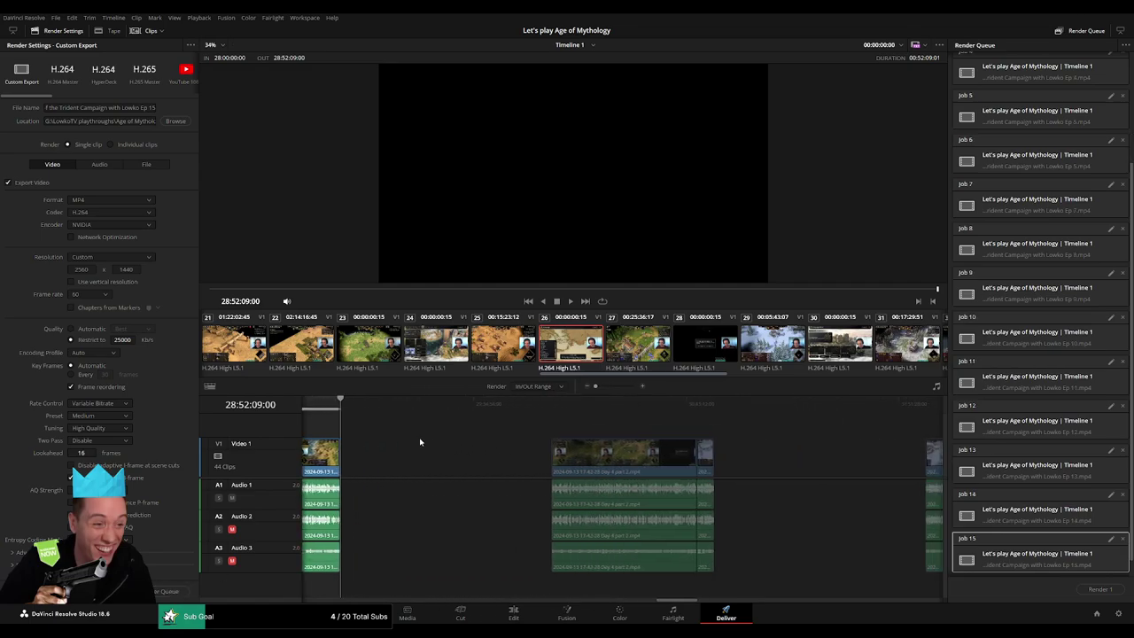
drag(507, 409, 520, 414)
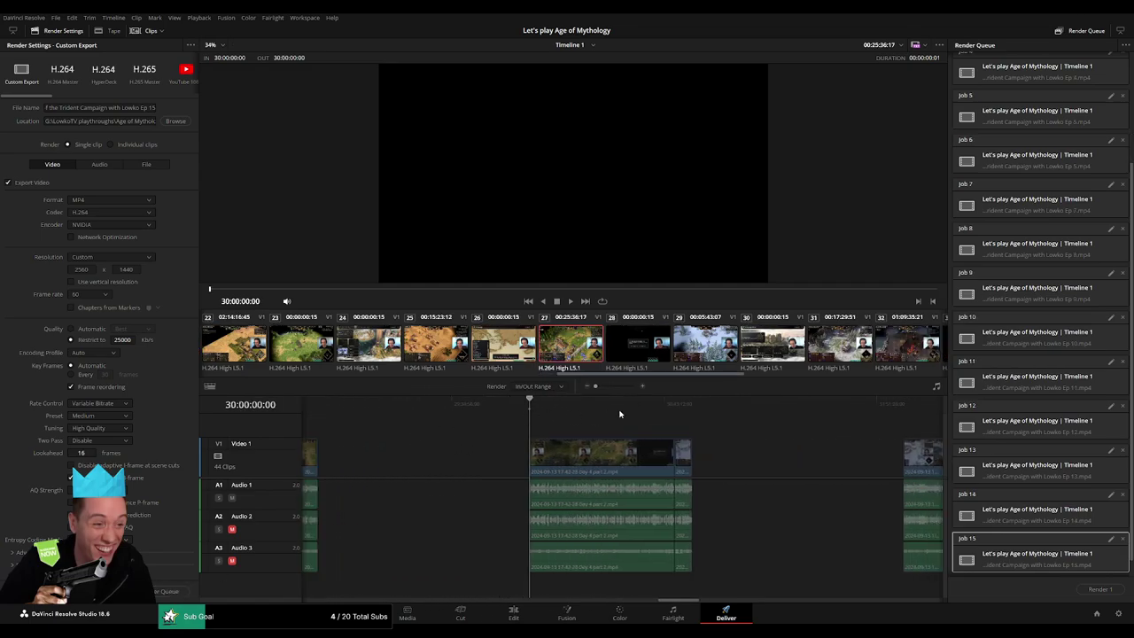
drag(718, 403, 700, 399)
key(o)
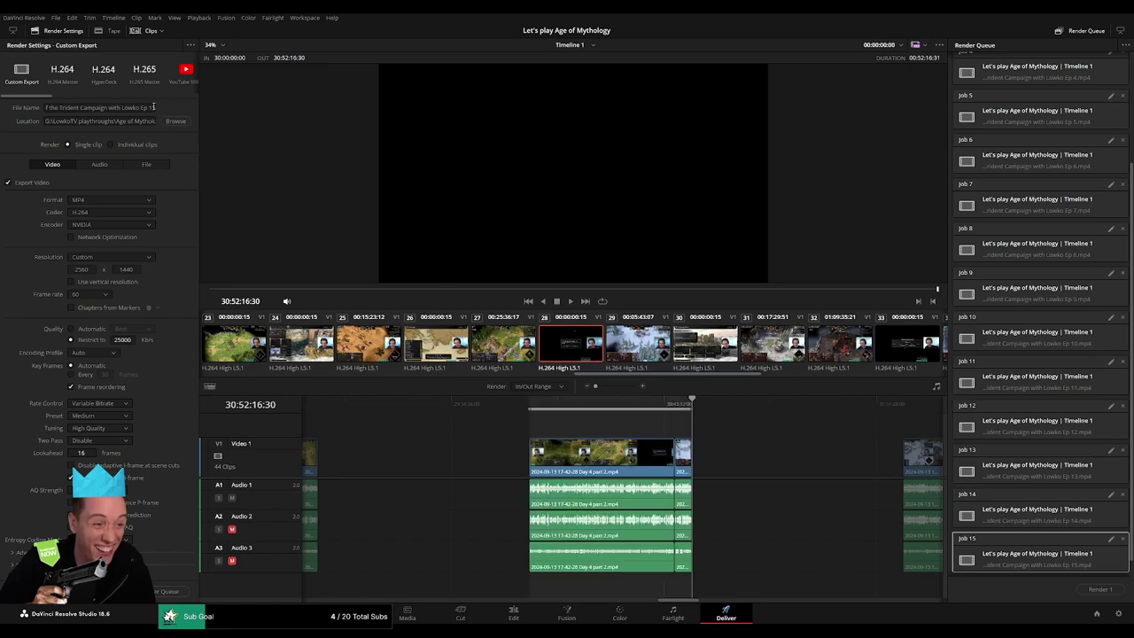
click(154, 107)
key(BackSpace)
text(6)
click(159, 593)
Step: Queue episode 17 covering 32:00:00:00 to 32:52:04:30, file name Ep 17
scroll(640, 438, down, 5)
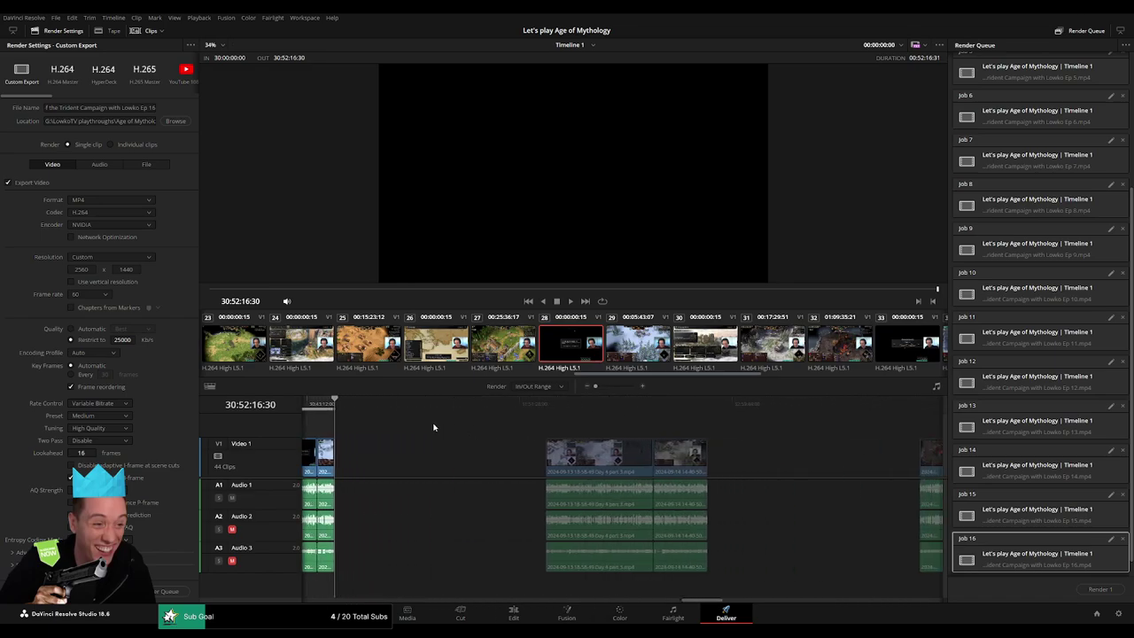
drag(469, 411, 518, 411)
key(i)
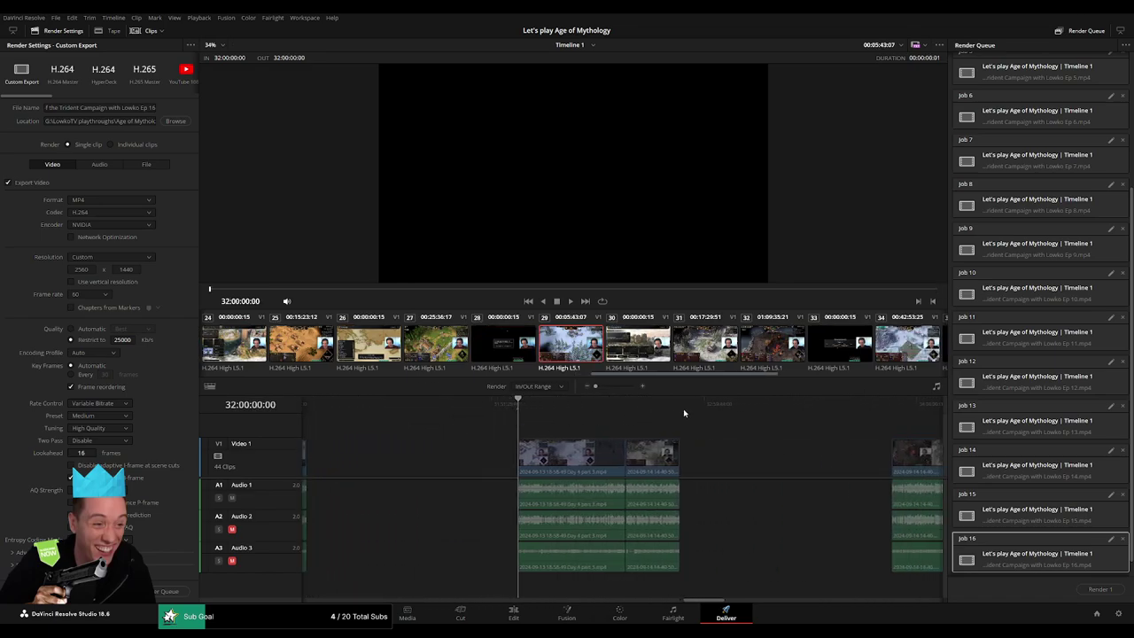
click(690, 404)
drag(690, 400, 679, 400)
key(o)
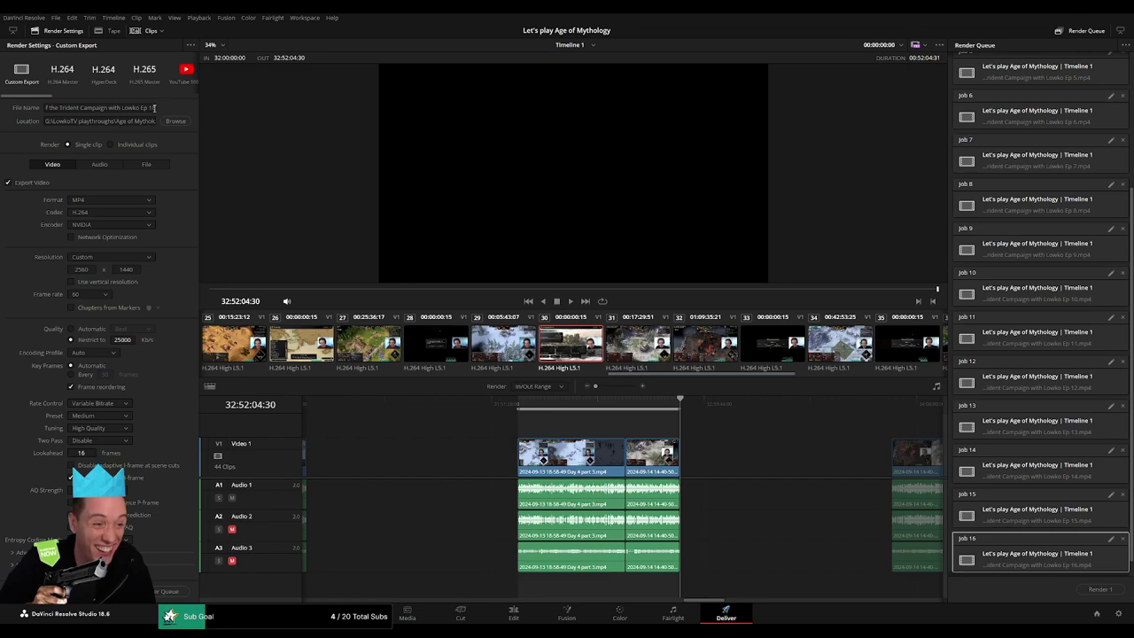
click(154, 107)
text(7)
click(168, 591)
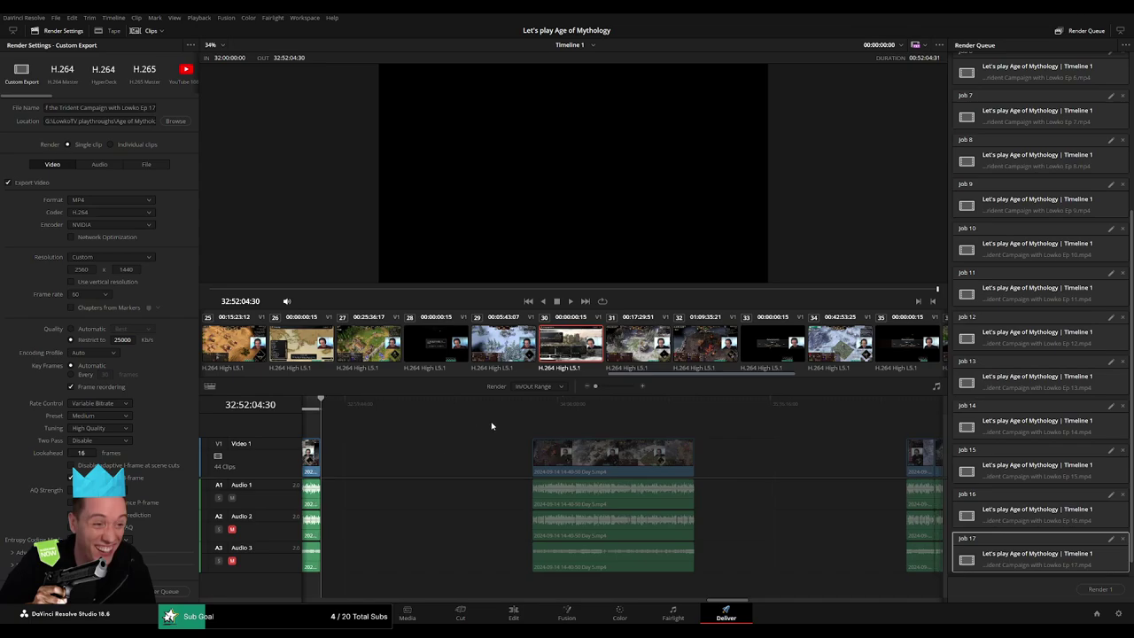
Step: Queue episode 18 with Out point 34:52:05:30, file name Ep 18
click(530, 414)
key(i)
drag(720, 411, 694, 411)
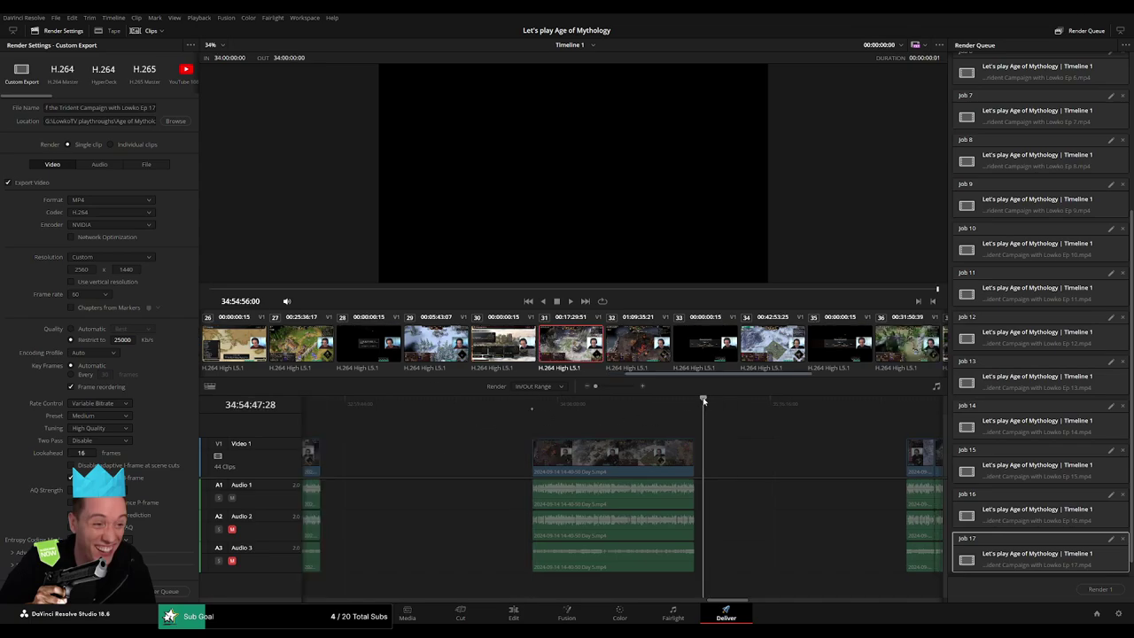
key(o)
click(154, 107)
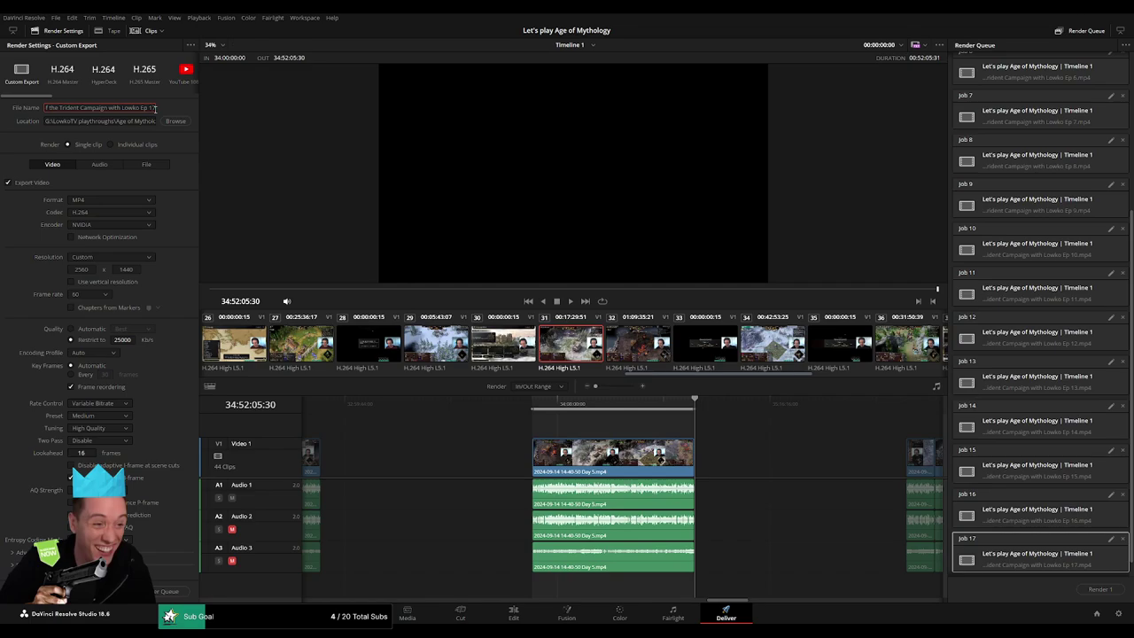
key(BackSpace)
text(8)
click(168, 591)
Step: Queue episode 19 covering 36:00:00:00 to 36:52:04:30, file name Ep 19
scroll(766, 451, right, 5)
drag(517, 408, 536, 408)
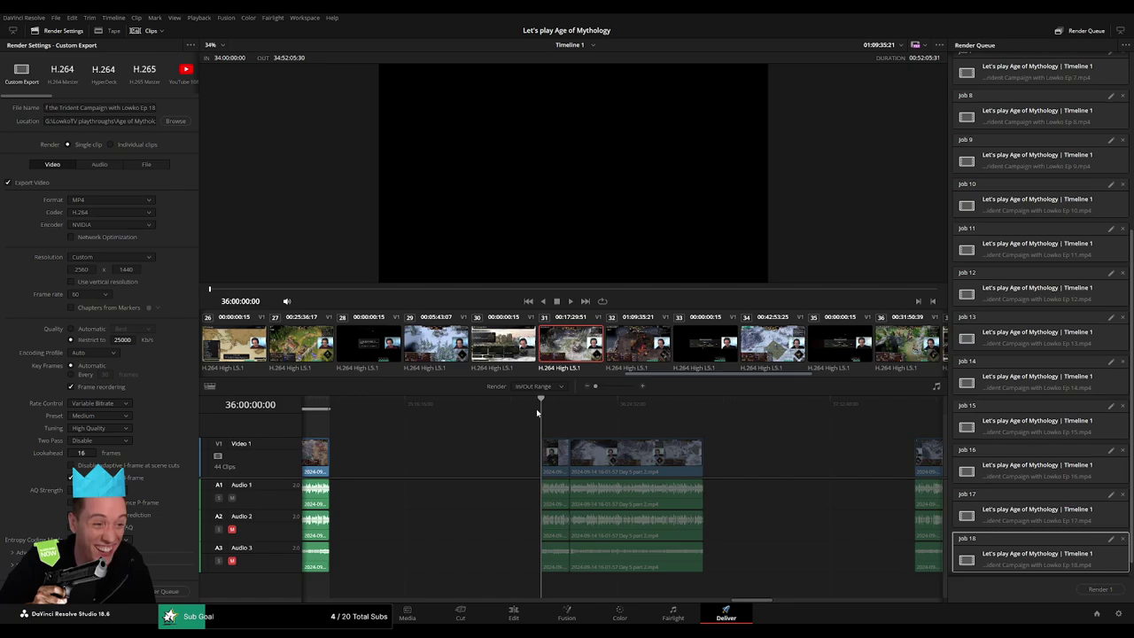
key(i)
drag(729, 406, 703, 405)
key(o)
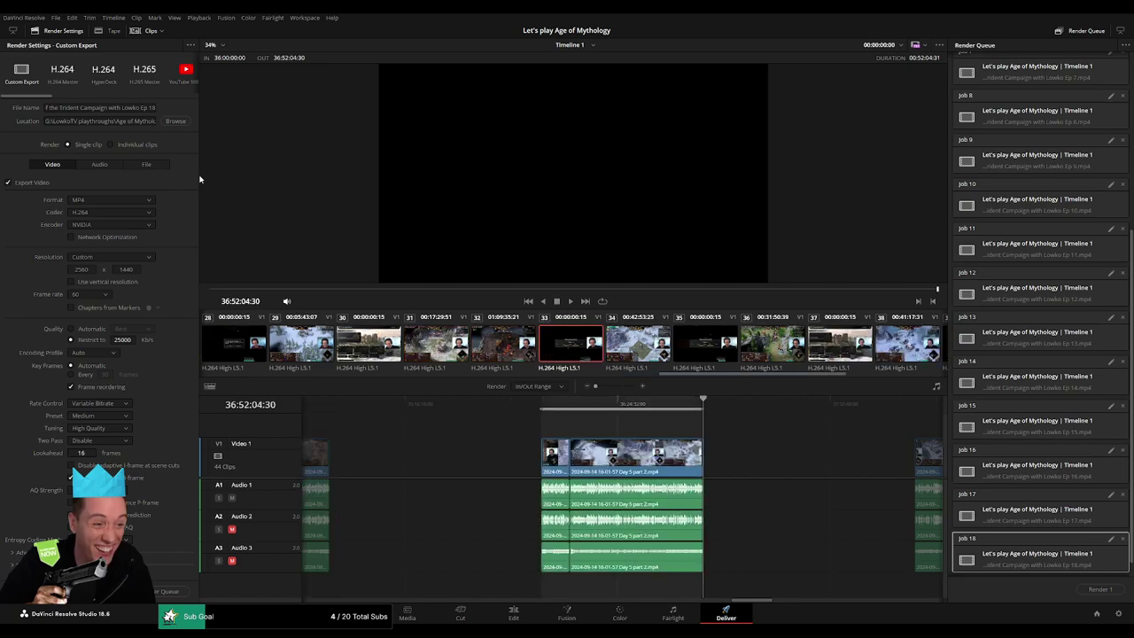
click(156, 107)
key(BackSpace)
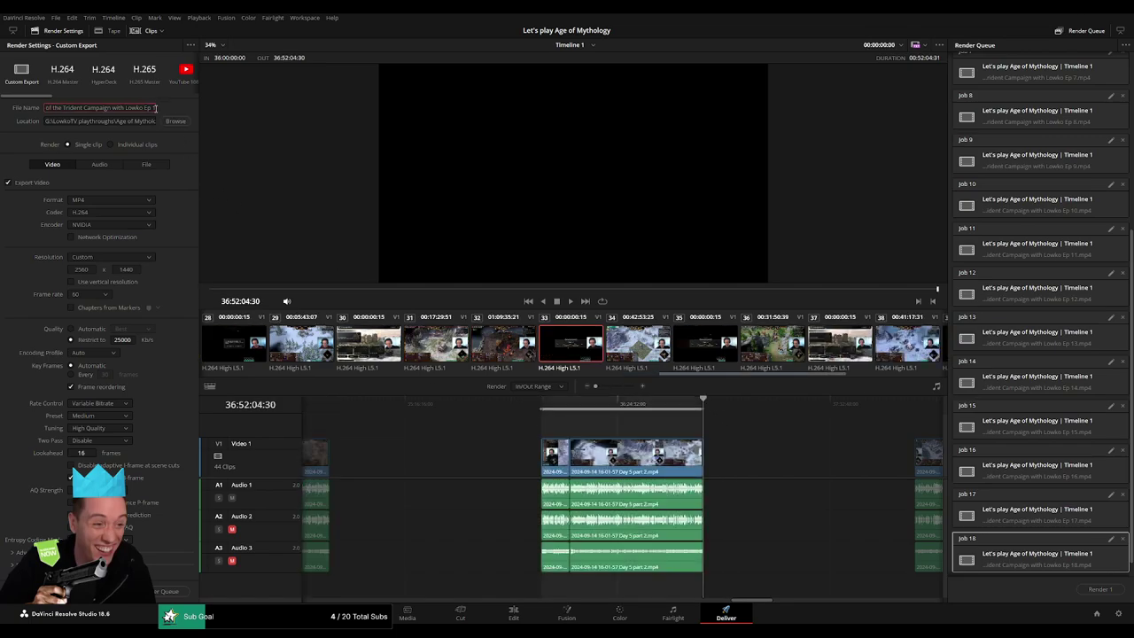
text(9)
click(168, 591)
scroll(483, 448, right, 5)
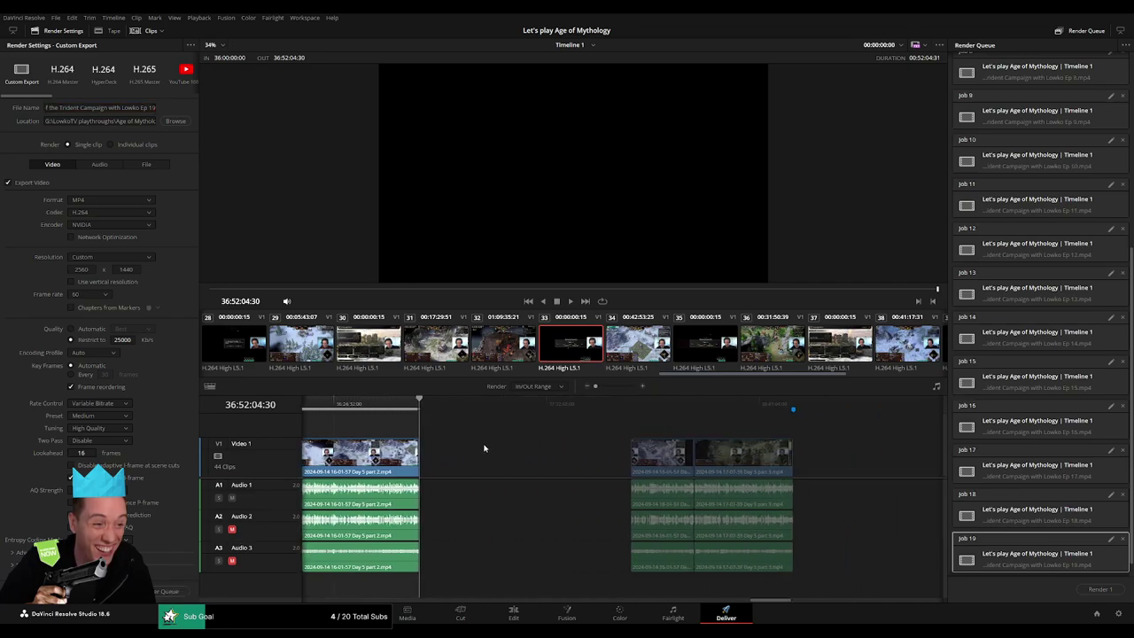
Step: Queue episode 20 covering 38:00:00:00 to 38:52:12:00, file name Ep 20
drag(532, 409, 714, 396)
key(i)
key(o)
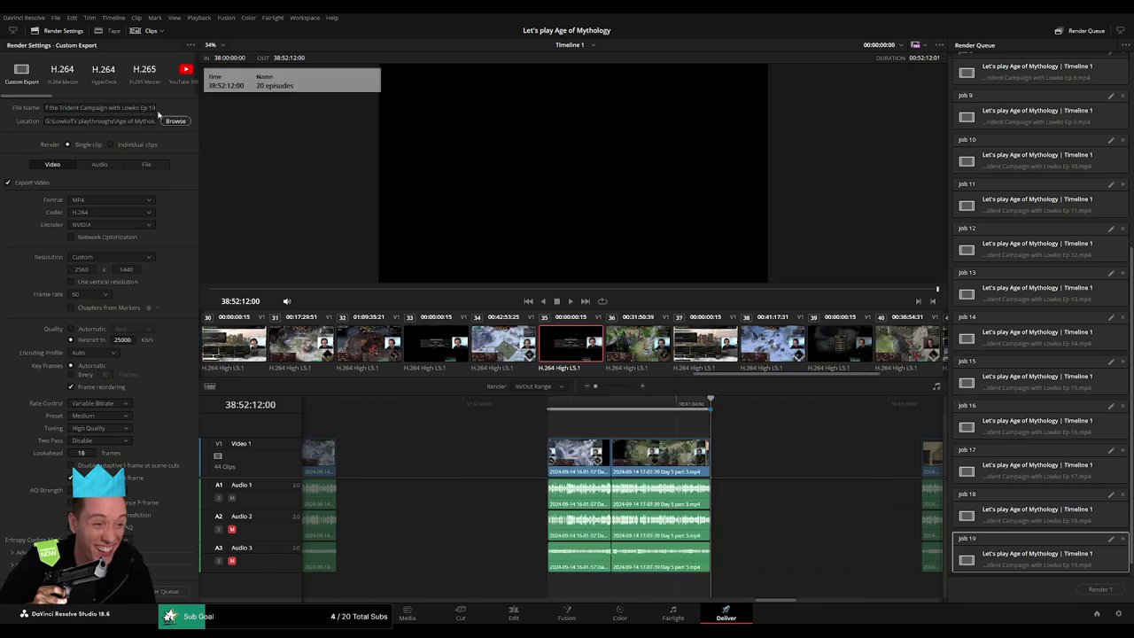
click(155, 109)
key(BackSpace)
key(BackSpace)
text(20)
click(169, 591)
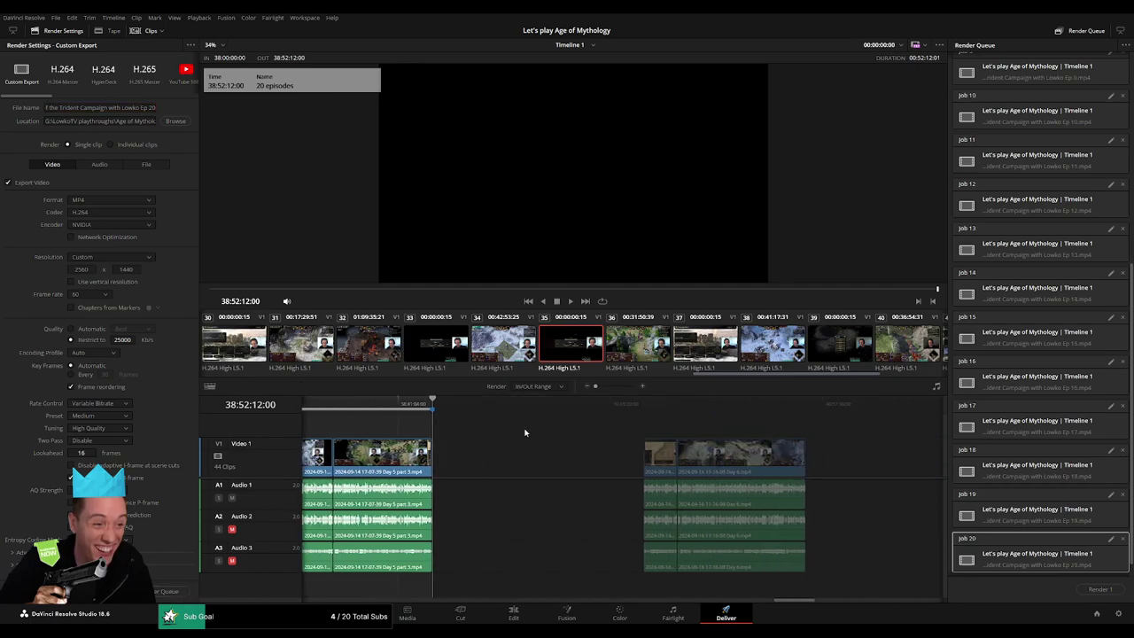
Step: Queue episode 21 with Out point 40:52:02:00, file name Ep 21
drag(493, 404, 521, 408)
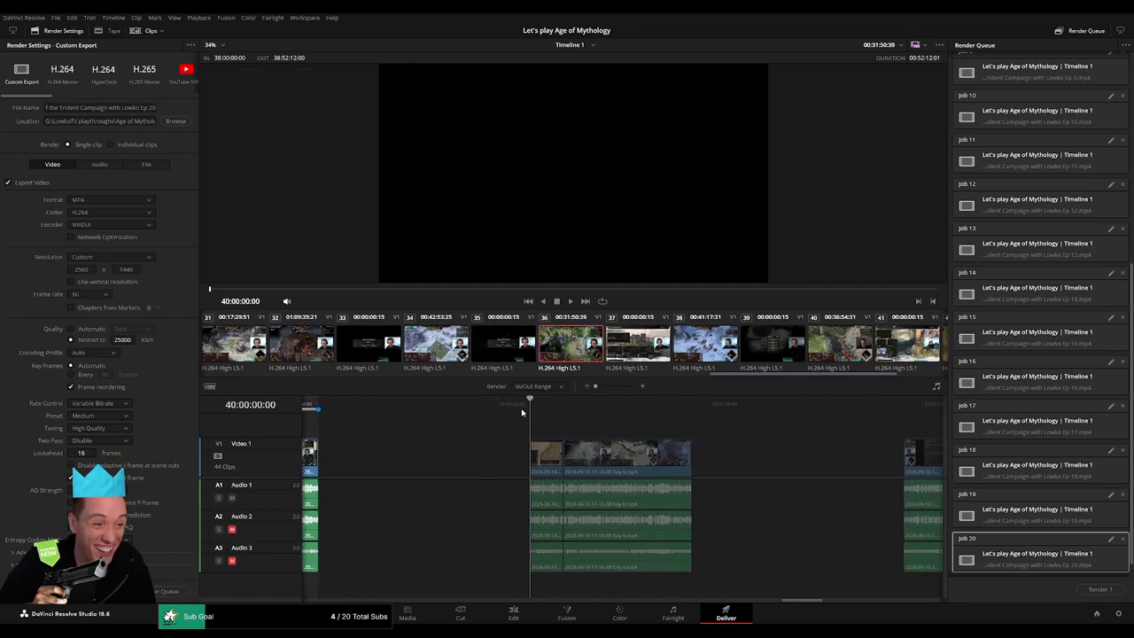
click(696, 403)
key(o)
click(153, 107)
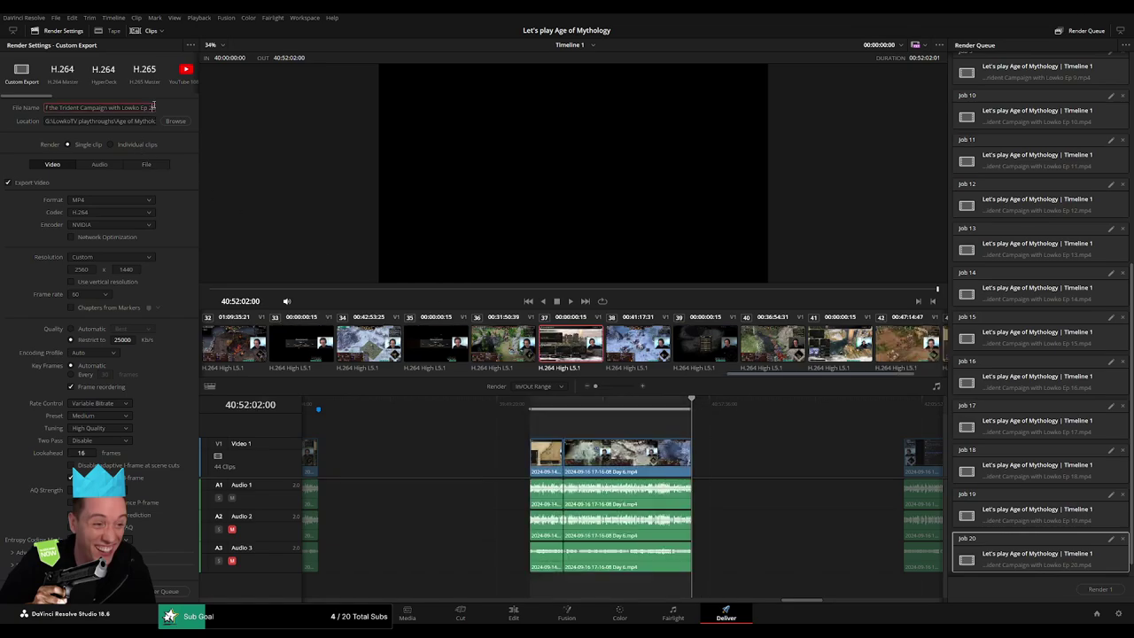
key(BackSpace)
text(1)
click(168, 590)
Step: Queue episode 22 covering 42:00:00:00 to 42:52:00:00, file name Ep 22
click(514, 405)
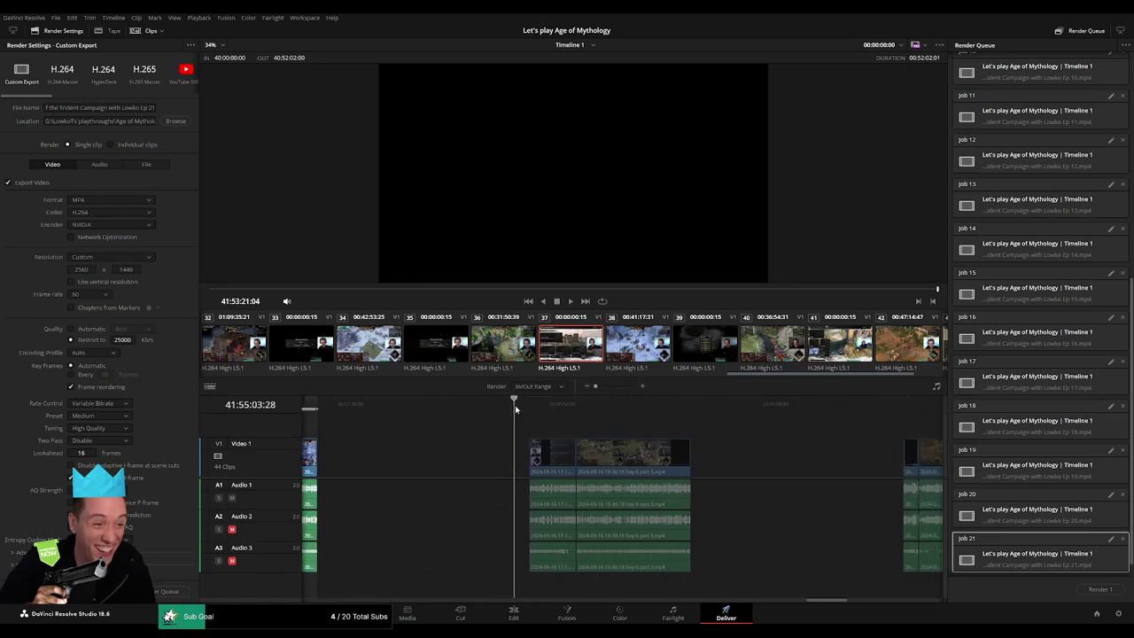
key(Down)
key(i)
drag(715, 401, 697, 400)
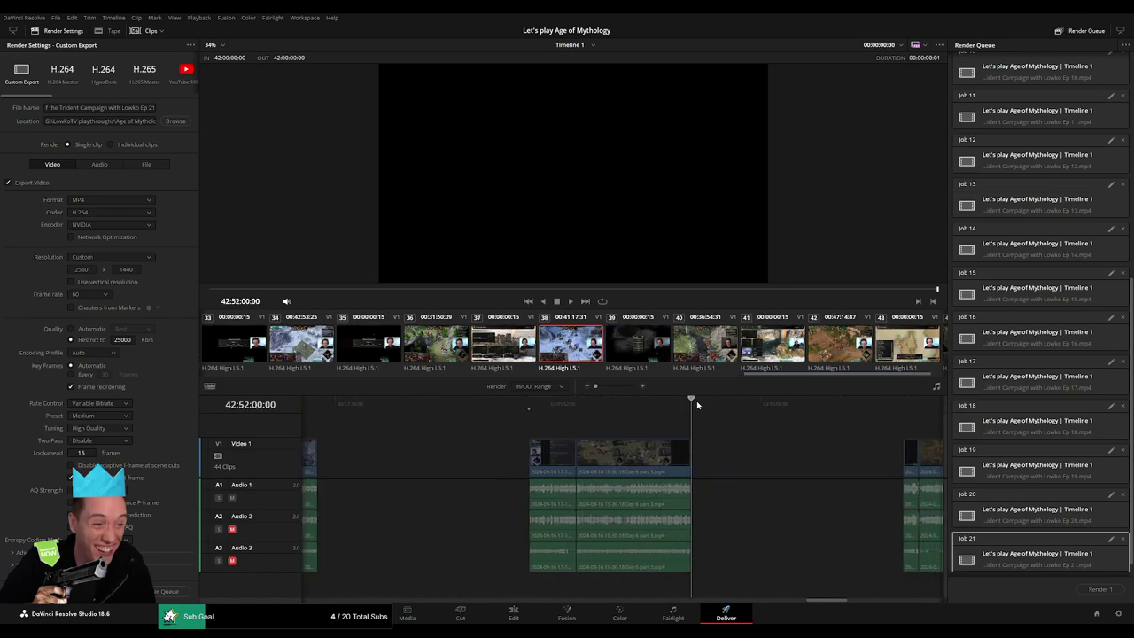
key(o)
click(152, 107)
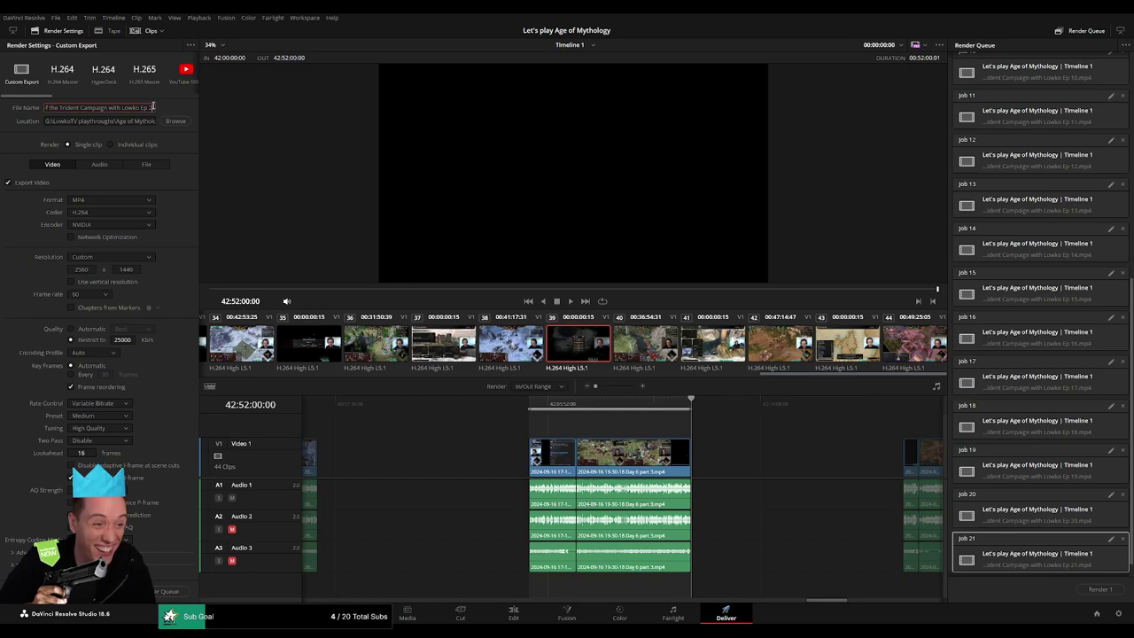
key(BackSpace)
text(2)
click(163, 584)
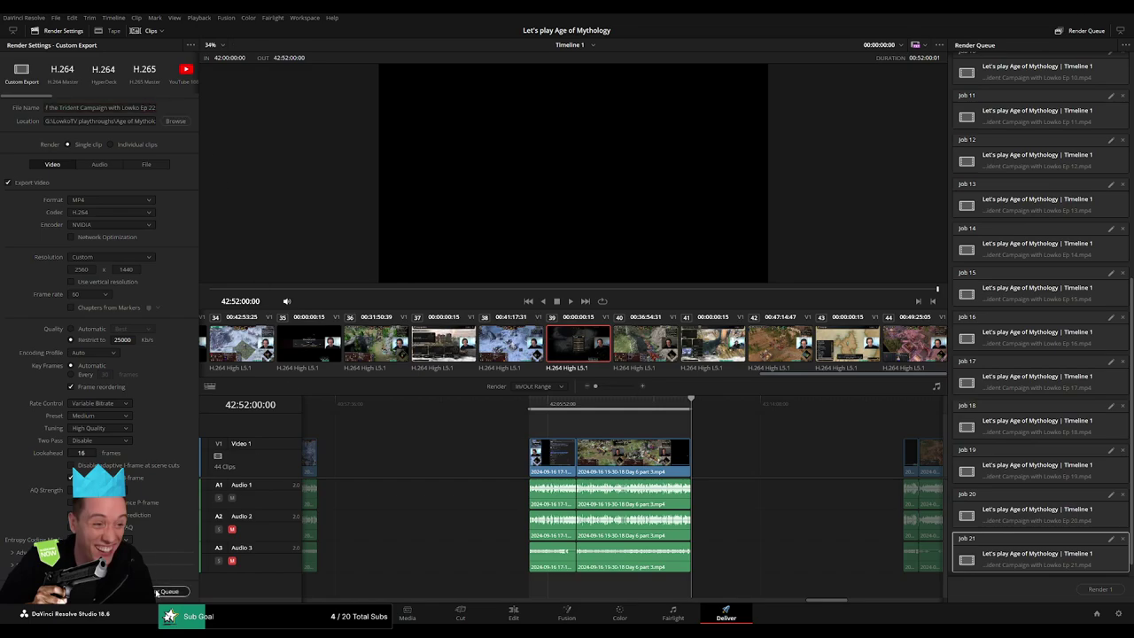
Step: Queue episode 23 with Out point 44:52:17:30, file name Ep 23
scroll(478, 425, right, 5)
drag(529, 417, 543, 417)
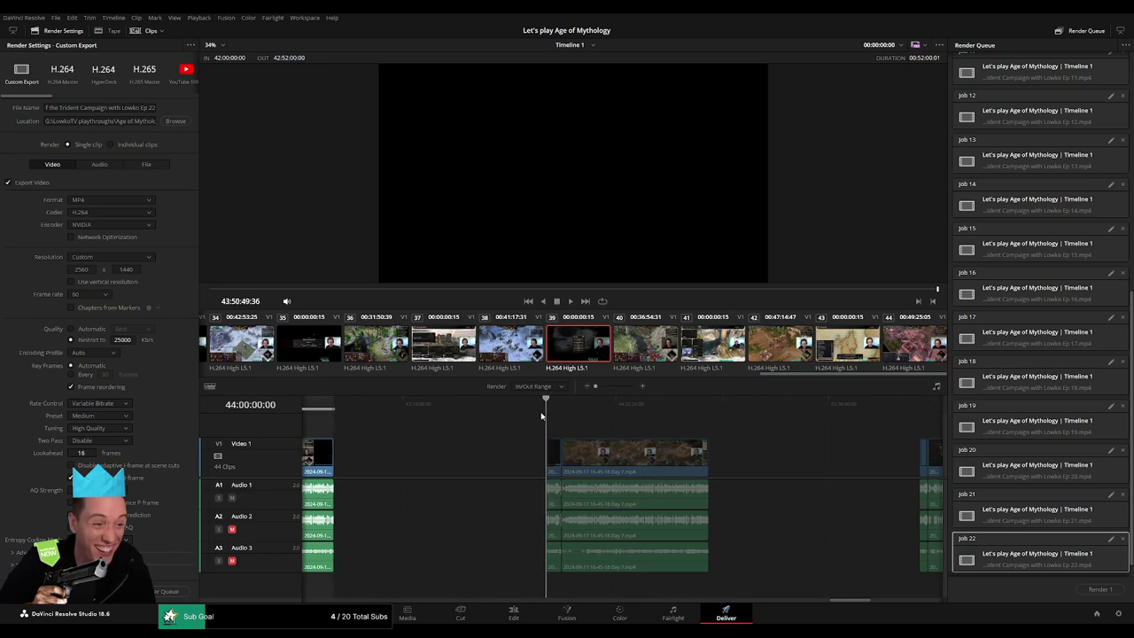
click(710, 401)
key(o)
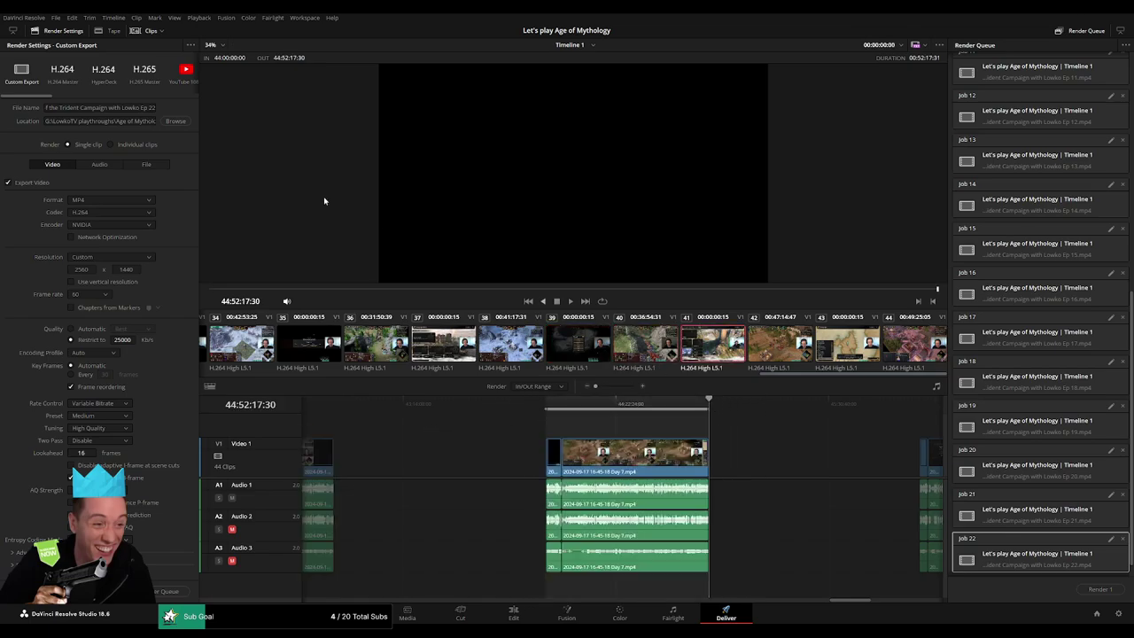
click(153, 107)
text(3)
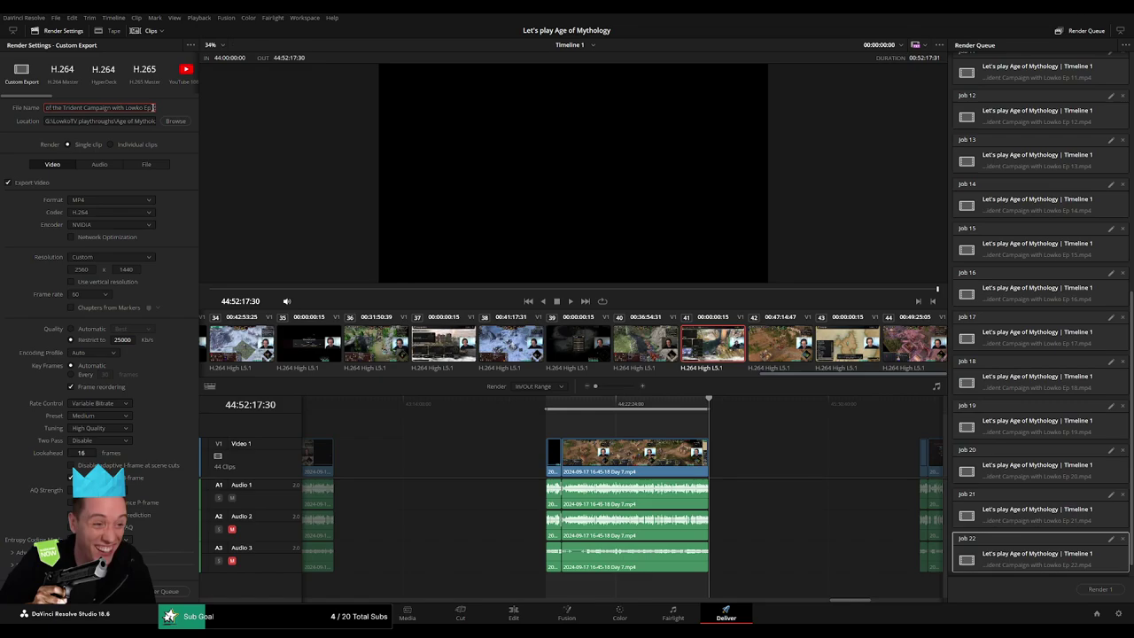
click(168, 592)
Step: Queue episode 24 covering 46:00:00:00 to 46:52:06:00, file name Ep 24
scroll(543, 431, right, 5)
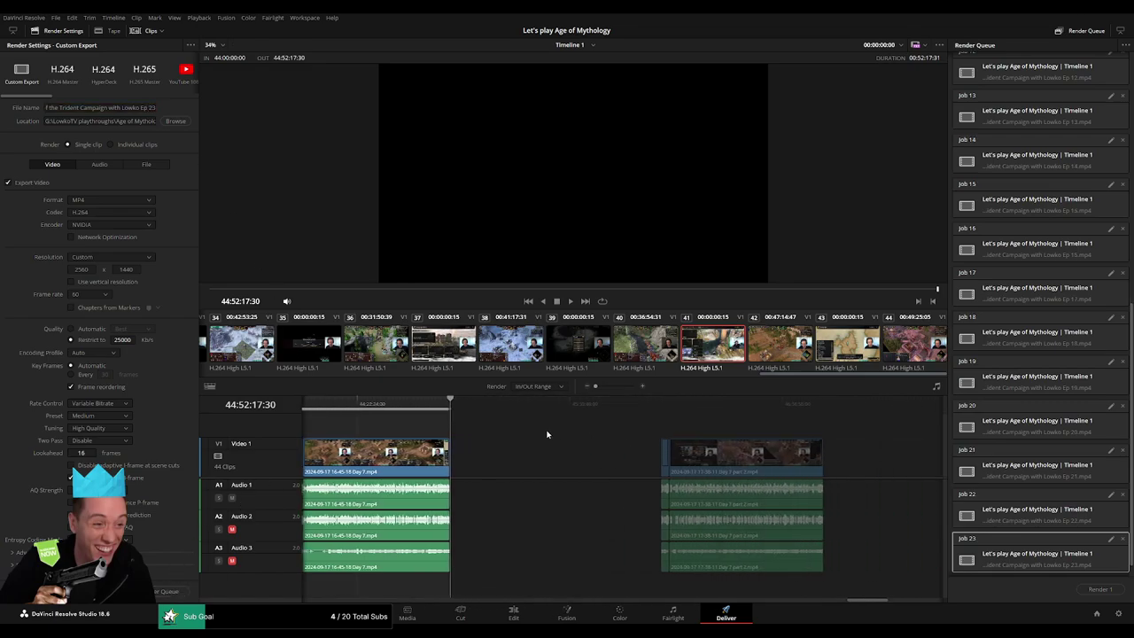
click(517, 413)
drag(518, 413, 534, 413)
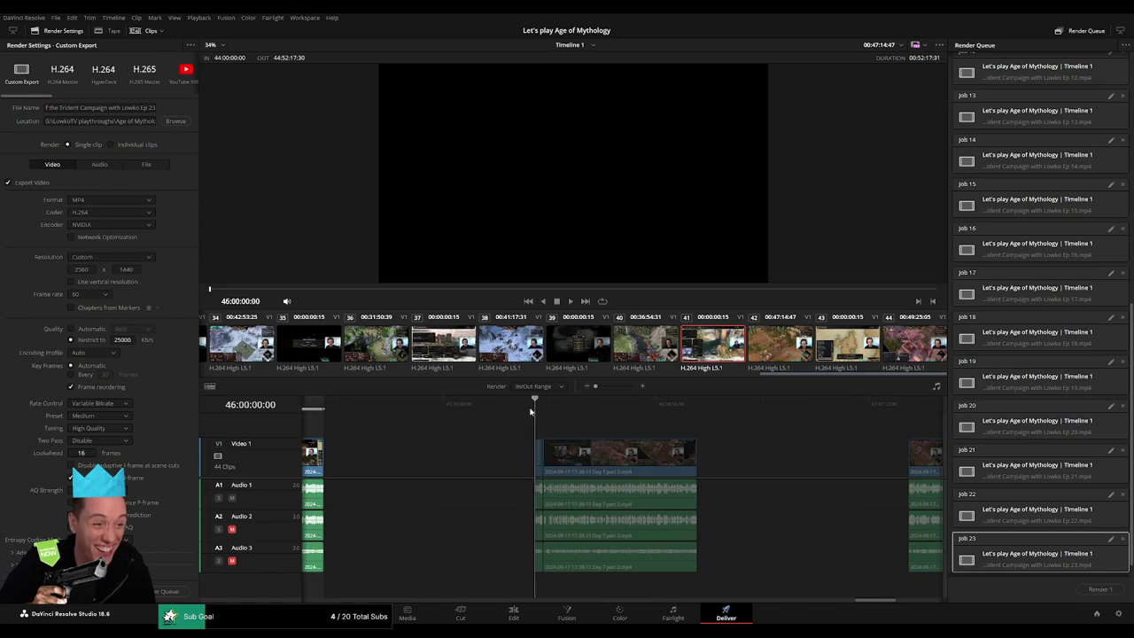
key(i)
click(751, 409)
drag(751, 408, 703, 405)
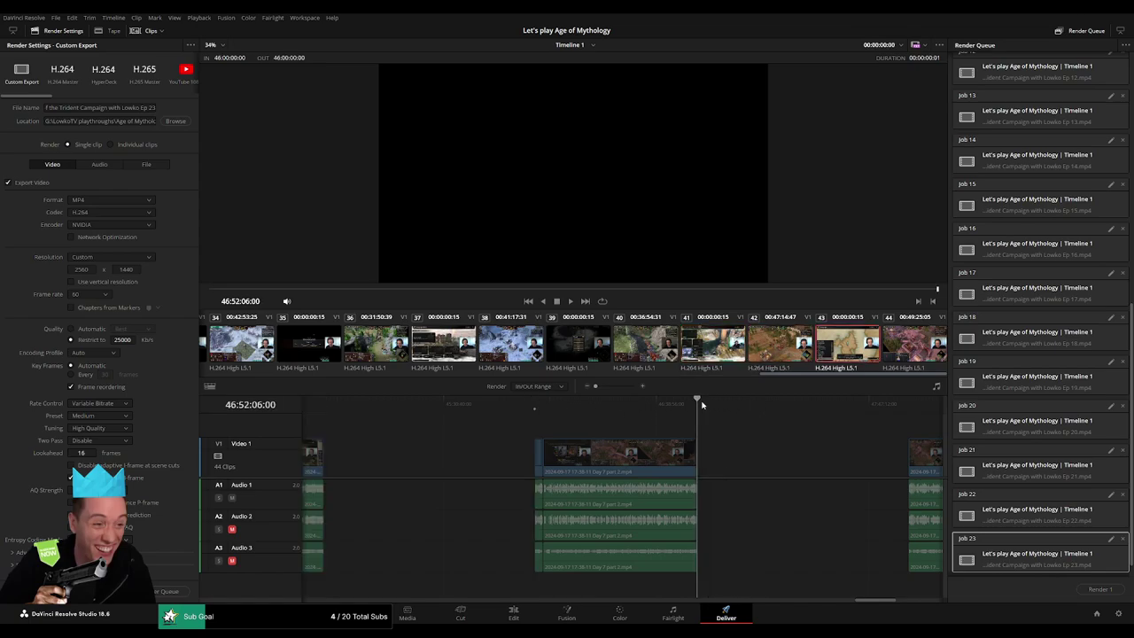
key(o)
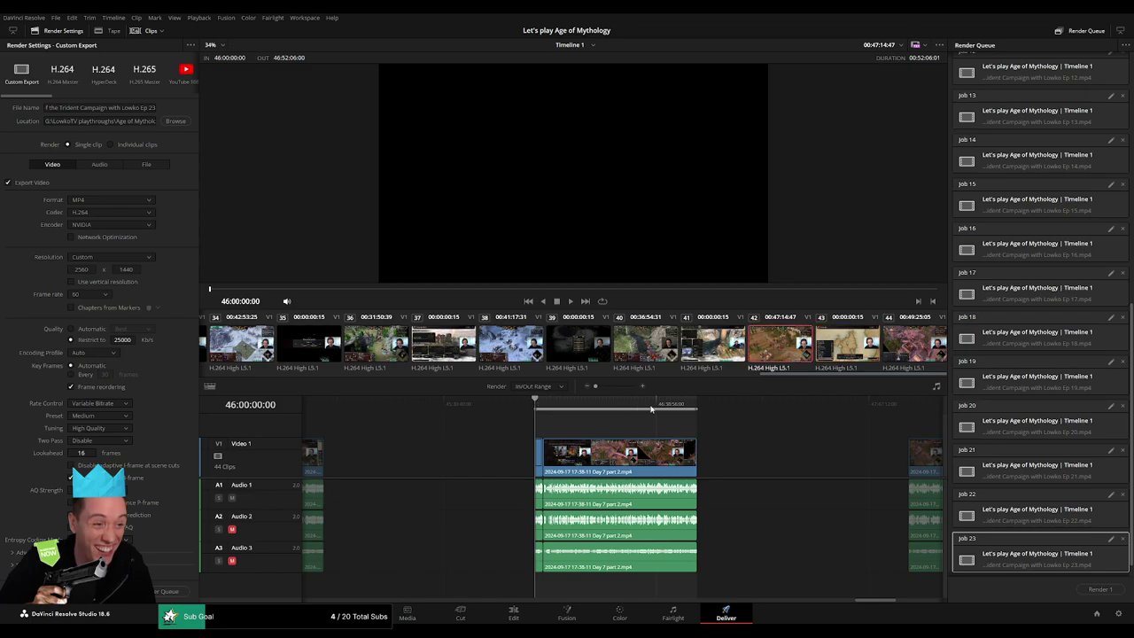
click(153, 108)
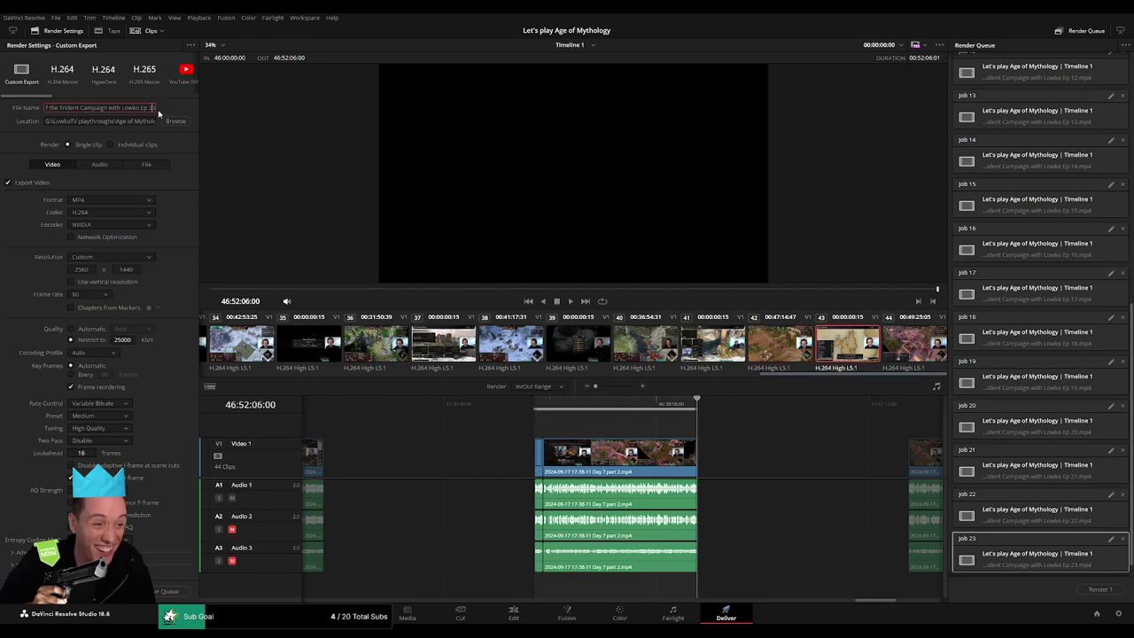
click(185, 591)
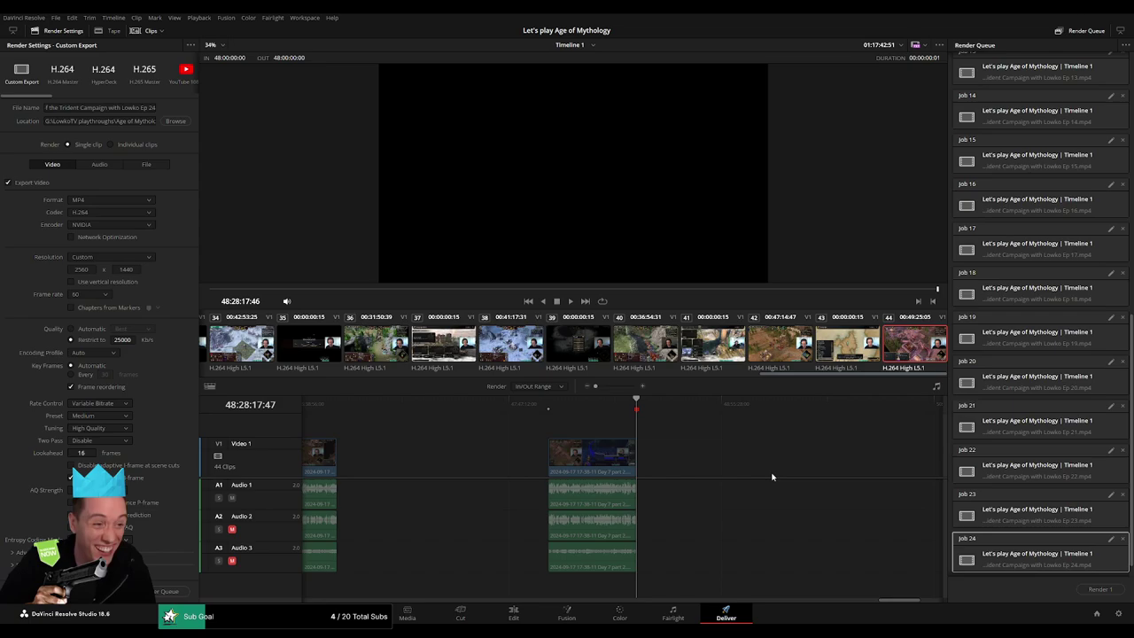
Step: Queue episode 25, the final 48:00:00:00 piece, file name Ep 25
click(152, 107)
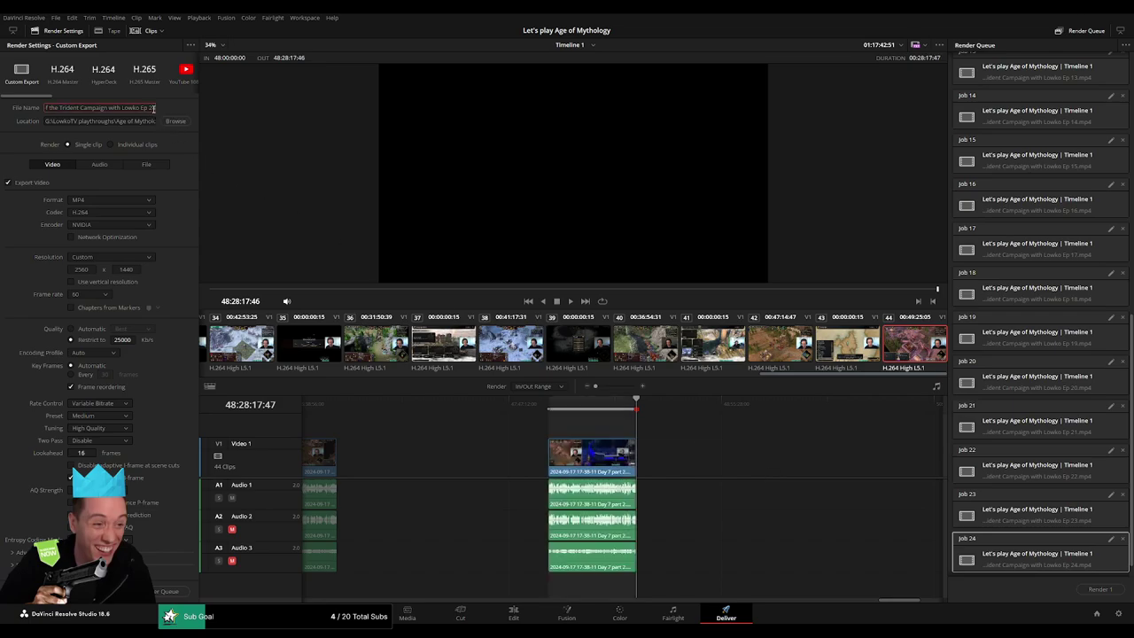
text(5)
click(182, 591)
Step: Select all 25 Render Queue jobs with Ctrl+A and scroll through the list to check them
scroll(1038, 510, down, 1)
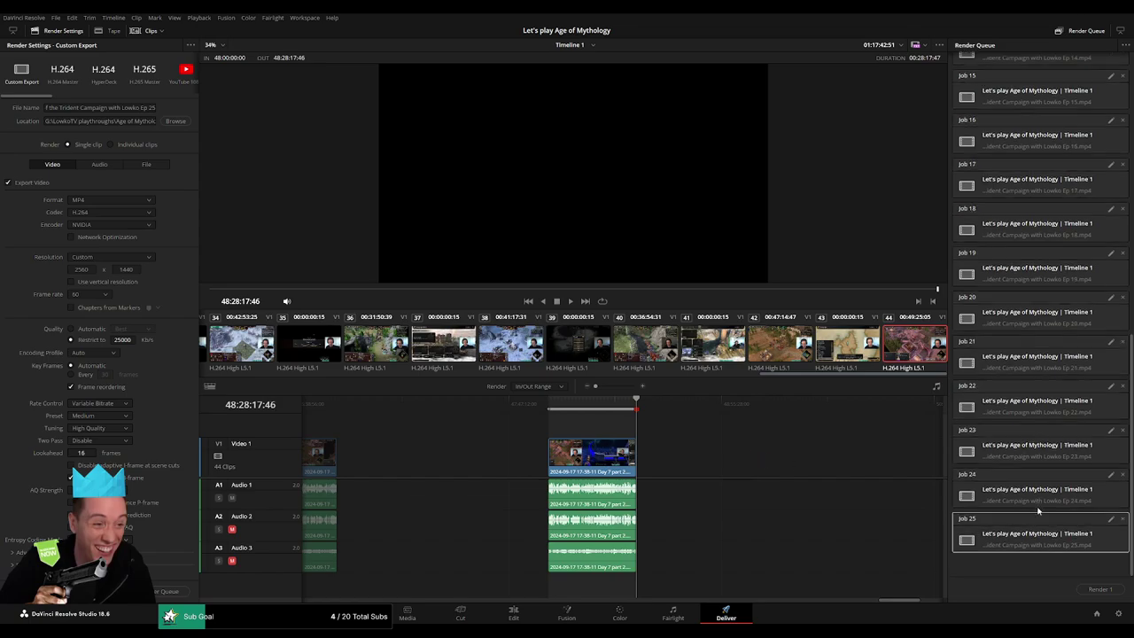
key(ctrl+a)
scroll(1043, 532, up, 7)
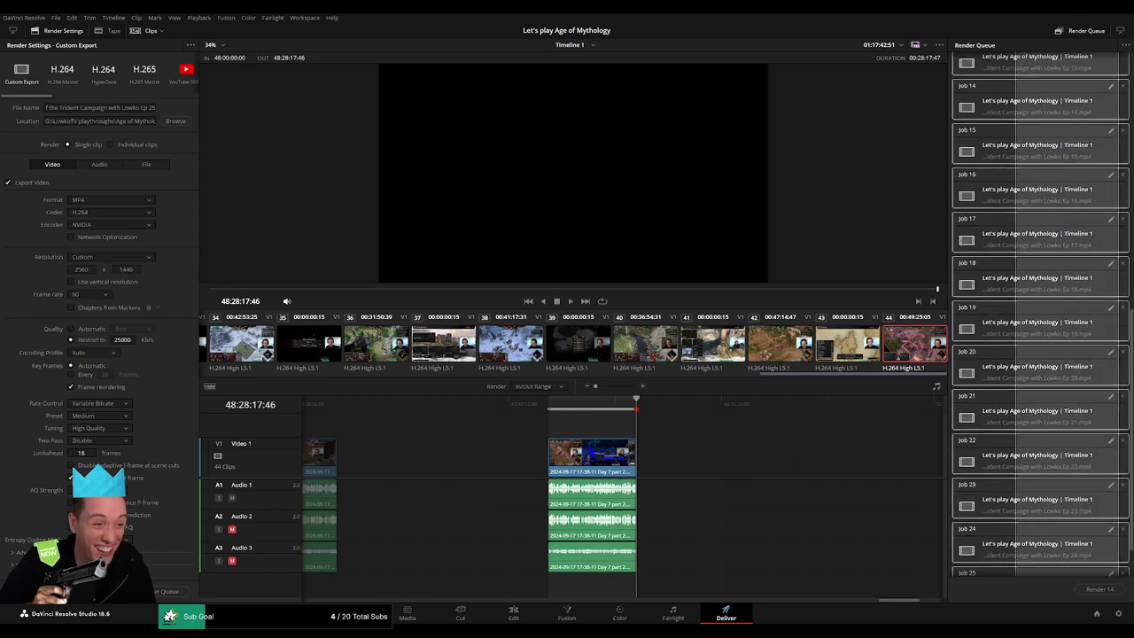
scroll(1041, 315, up, 3)
scroll(1042, 315, up, 3)
scroll(1041, 314, up, 3)
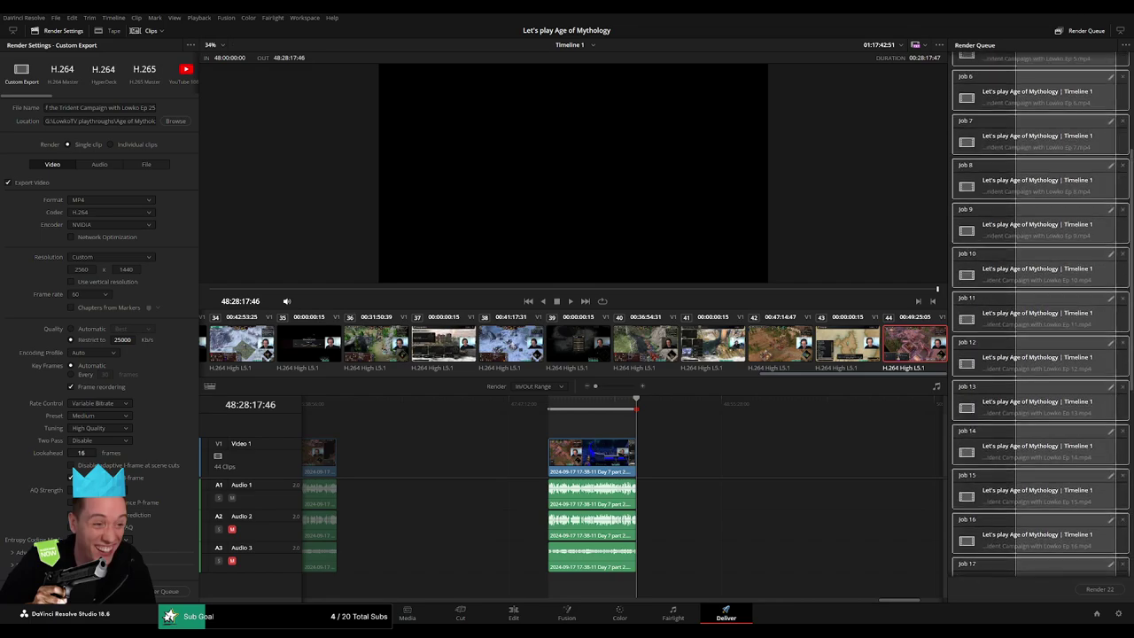
scroll(1042, 314, up, 3)
scroll(1040, 447, down, 3)
scroll(1041, 448, down, 3)
scroll(1041, 447, down, 3)
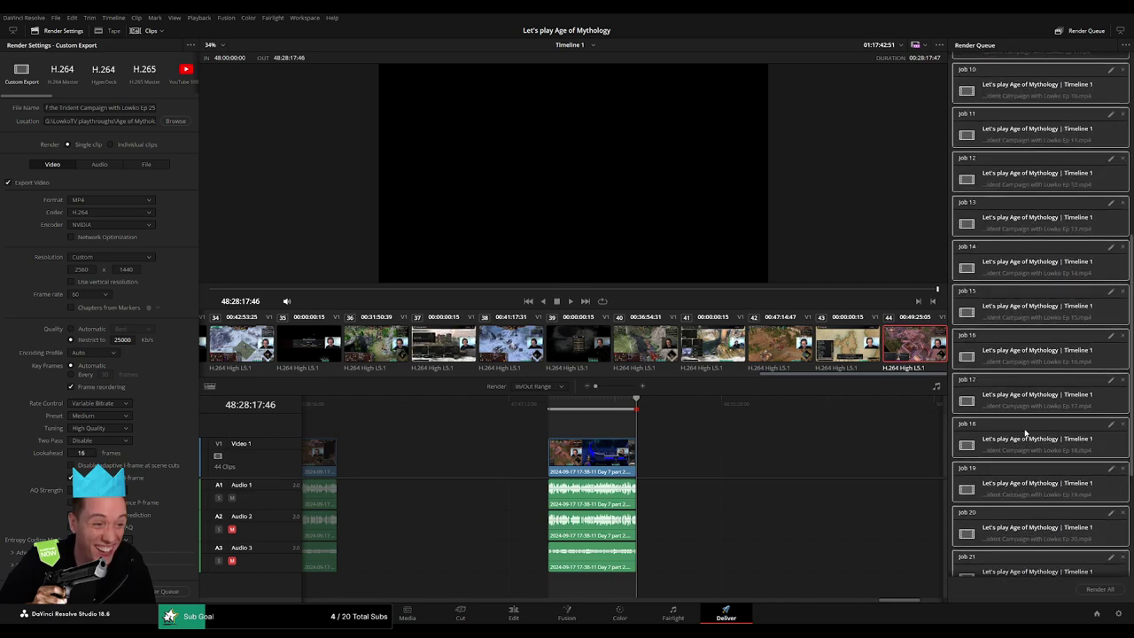
scroll(1040, 447, down, 3)
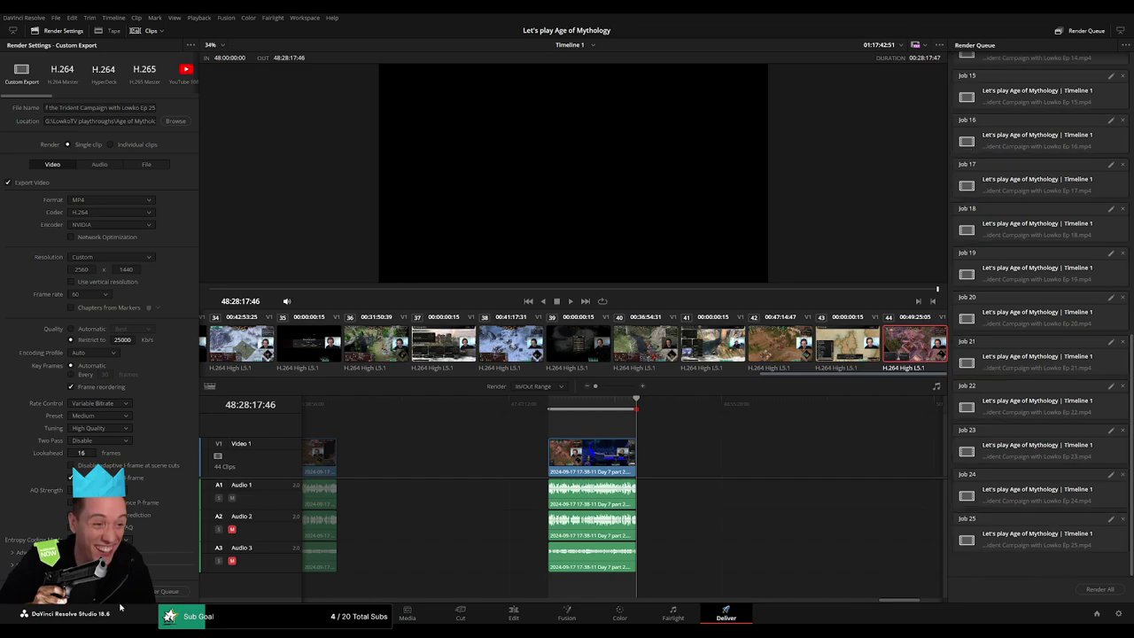